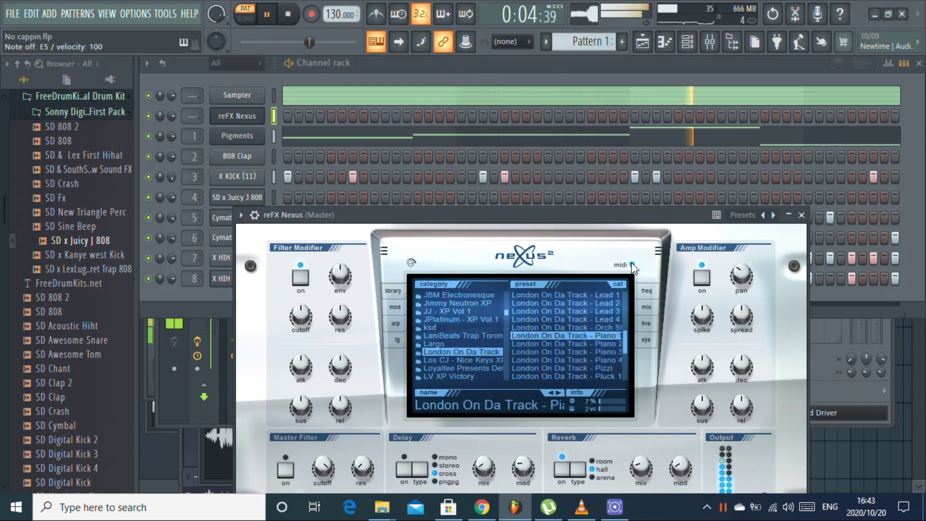
# - Close the reFX Nexus plugin and copy the Pigments channel's notes into the reFX Nexus channel
pyautogui.click(802, 216)
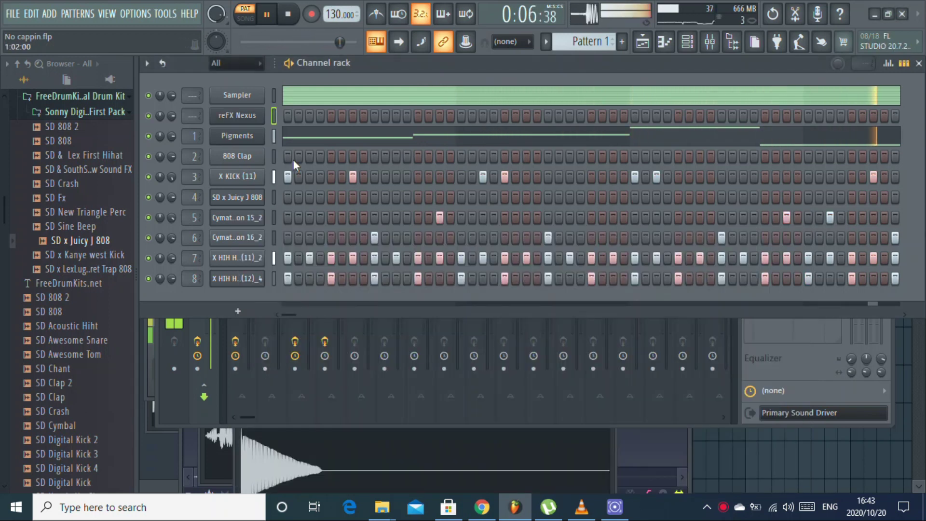
pyautogui.rightClick(251, 140)
pyautogui.click(410, 149)
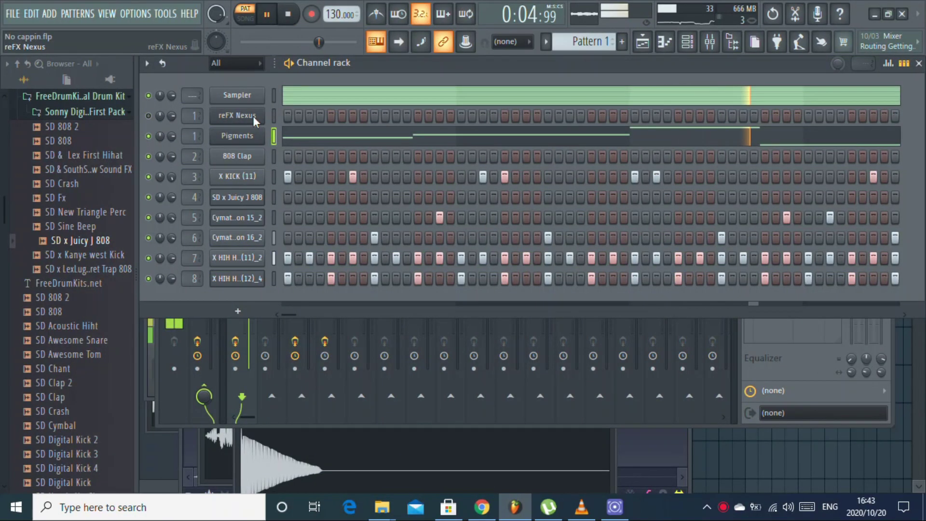
pyautogui.rightClick(253, 115)
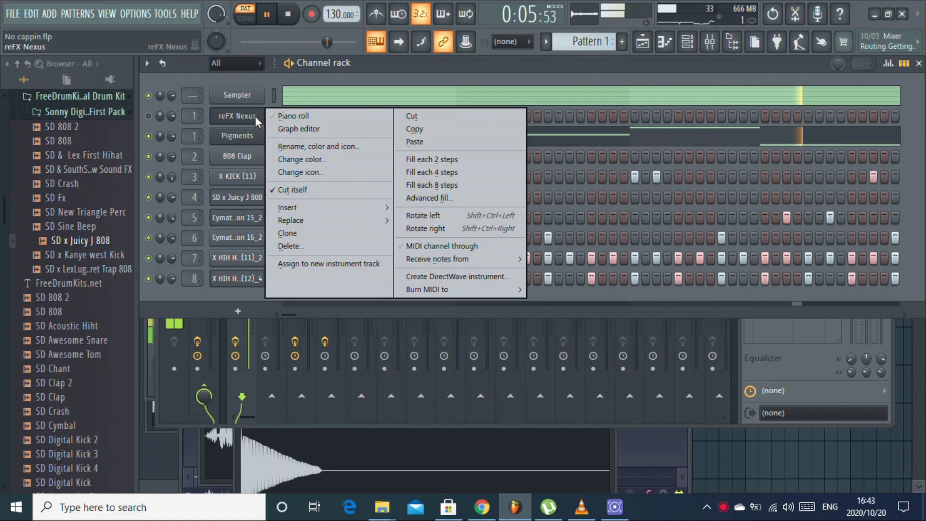
pyautogui.click(406, 142)
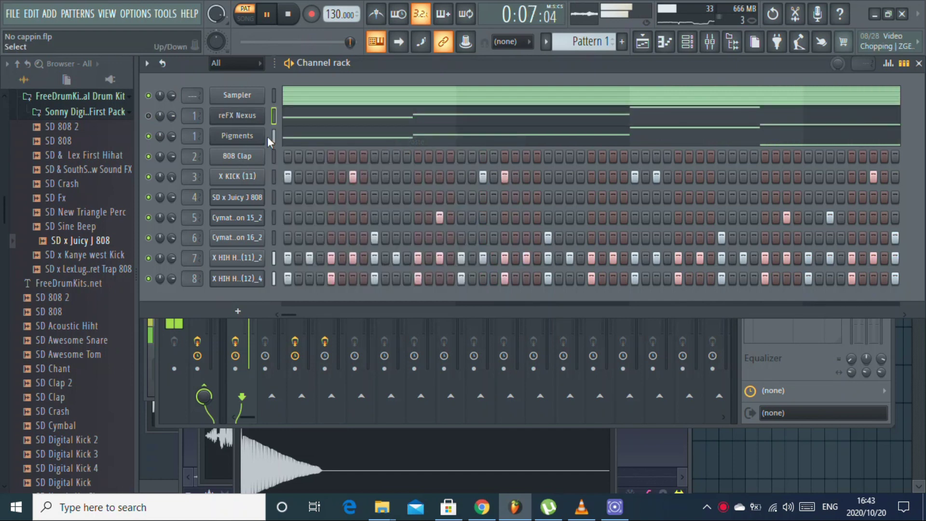
# - In the reFX Nexus piano roll, stack B4 and D#5 on the opening G#4 note and lower the velocity of all notes
pyautogui.click(288, 118)
pyautogui.scroll(-5, 283, 238)
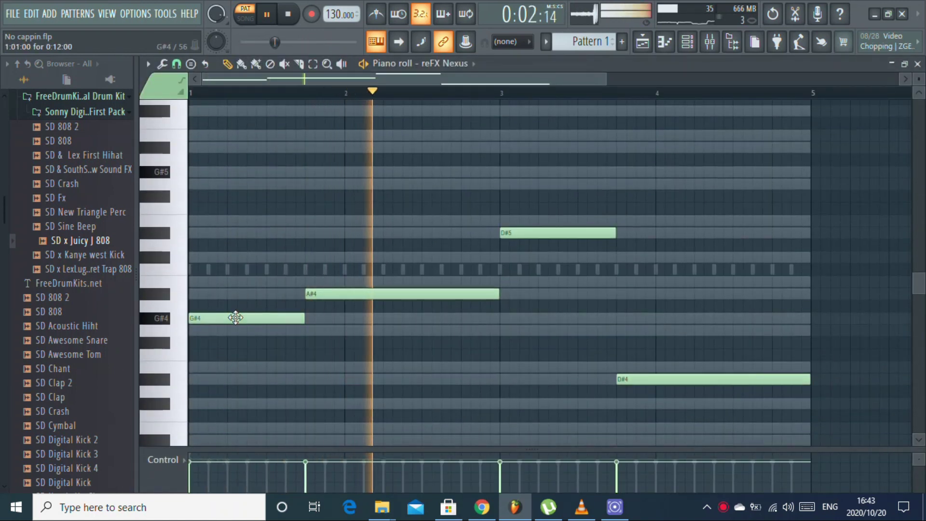
pyautogui.moveTo(236, 317); pyautogui.dragTo(175, 283)
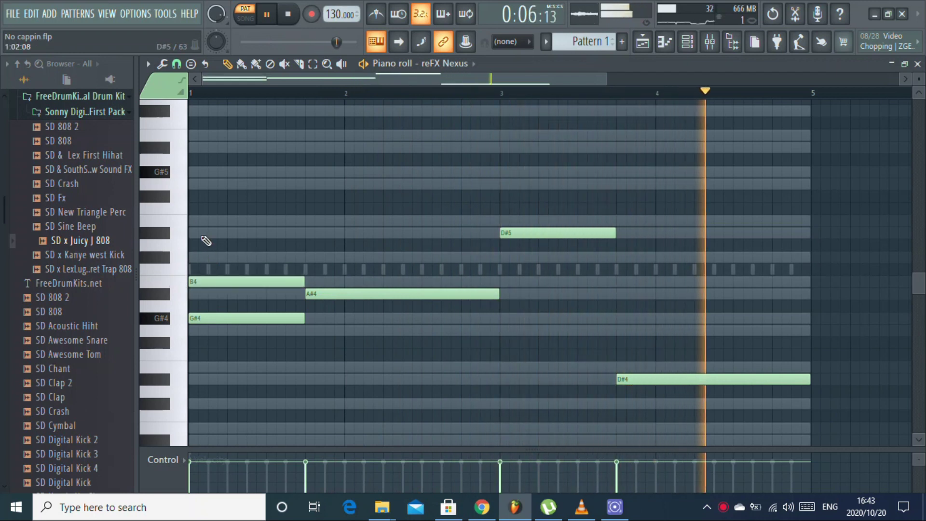
pyautogui.click(208, 233)
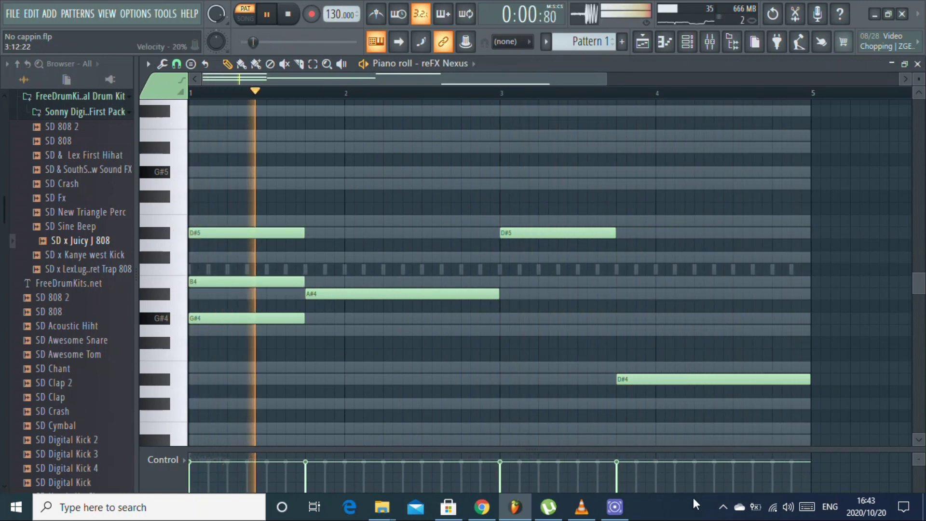
pyautogui.moveTo(621, 481)
pyautogui.mouseDown()
pyautogui.moveTo(198, 462)
pyautogui.moveTo(188, 482)
pyautogui.mouseUp()
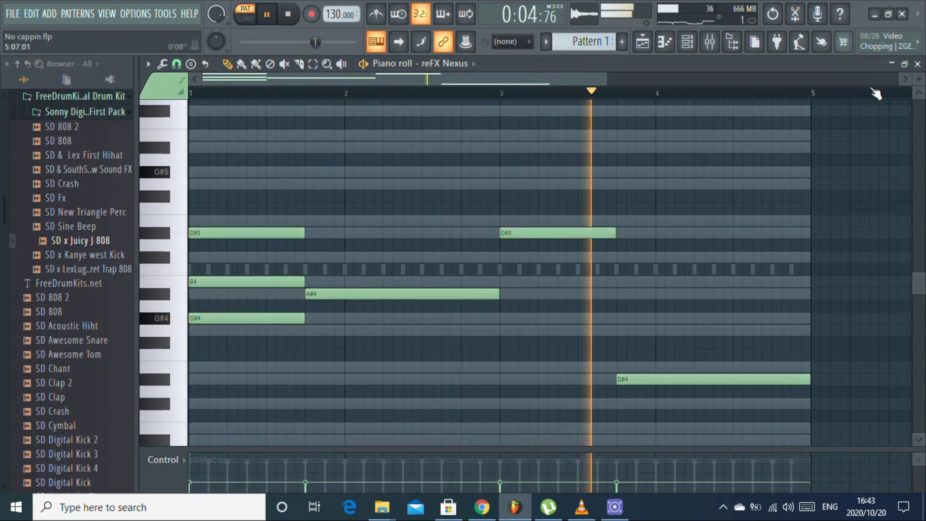
# - Build the second and third chords by stacking C#5 and E5 on A#4, and G5 and A#5 on D#5
pyautogui.click(311, 257)
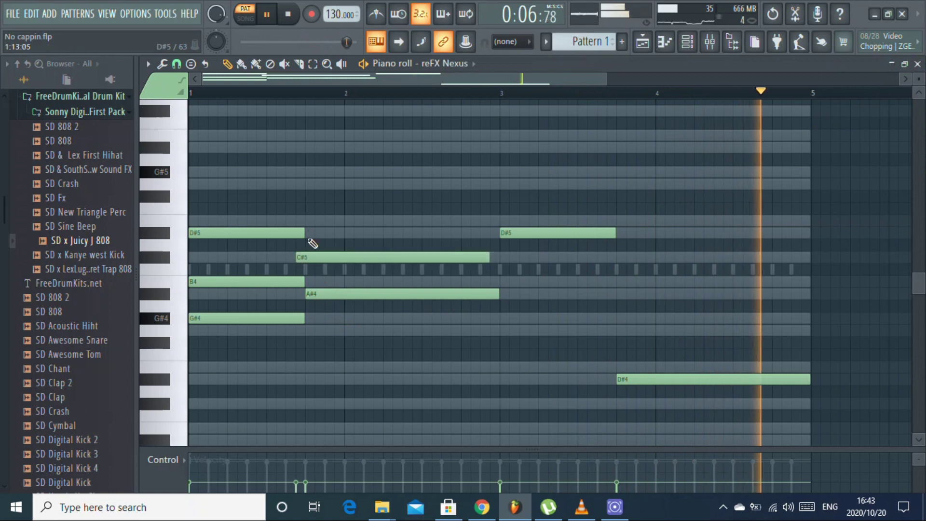
pyautogui.click(311, 220)
pyautogui.click(504, 183)
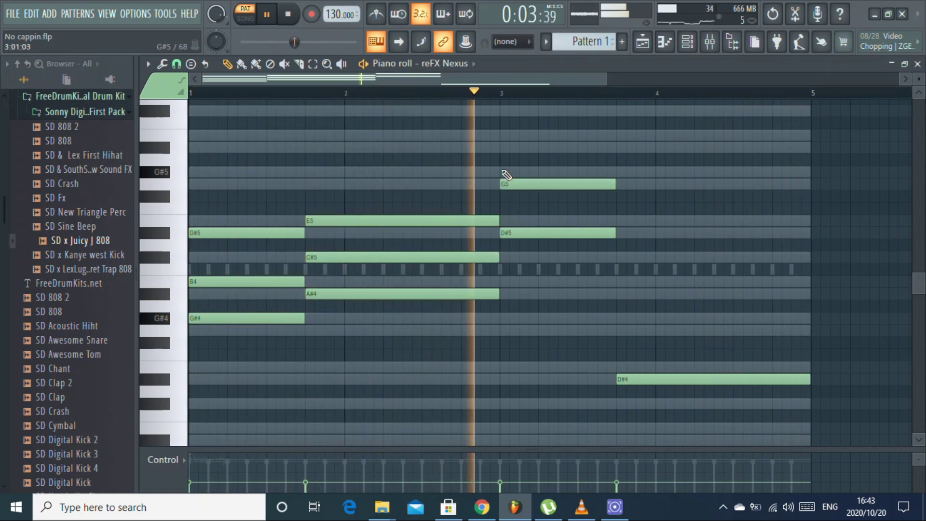
pyautogui.click(501, 147)
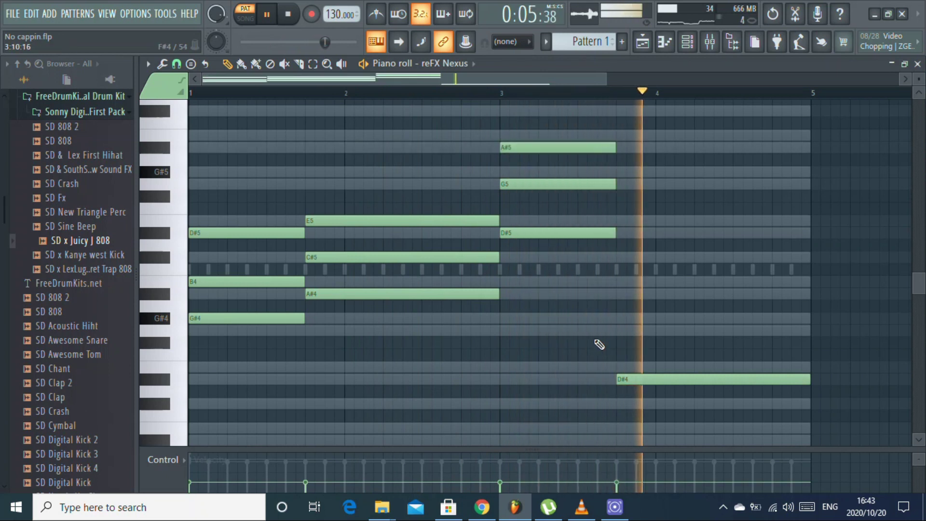
# - Stack G4, A#4 and C#5 on the closing D#4 note, matching its start and length
pyautogui.click(619, 331)
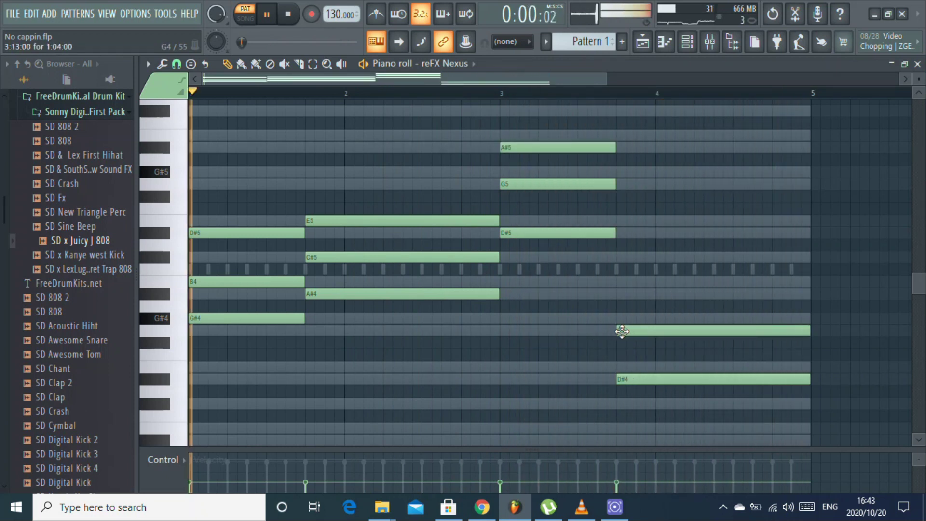
pyautogui.click(627, 295)
pyautogui.moveTo(629, 300); pyautogui.dragTo(639, 300)
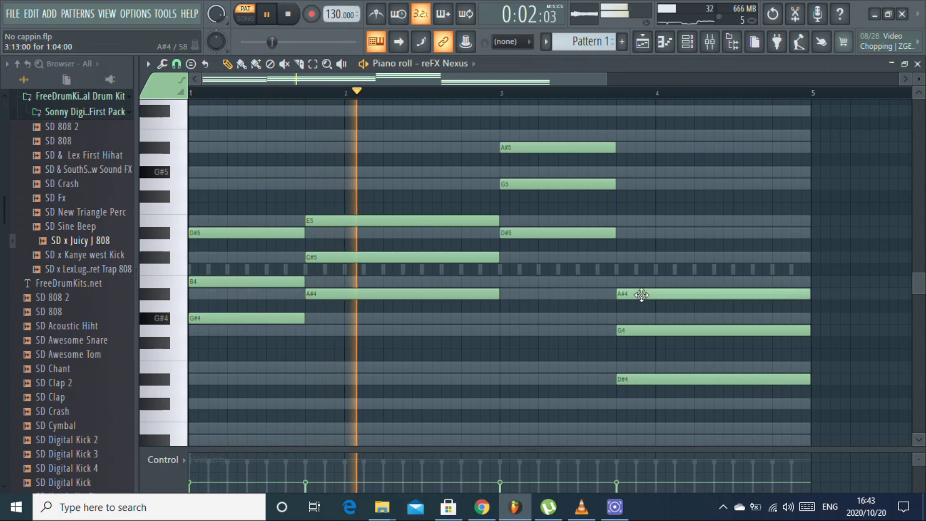
pyautogui.click(626, 257)
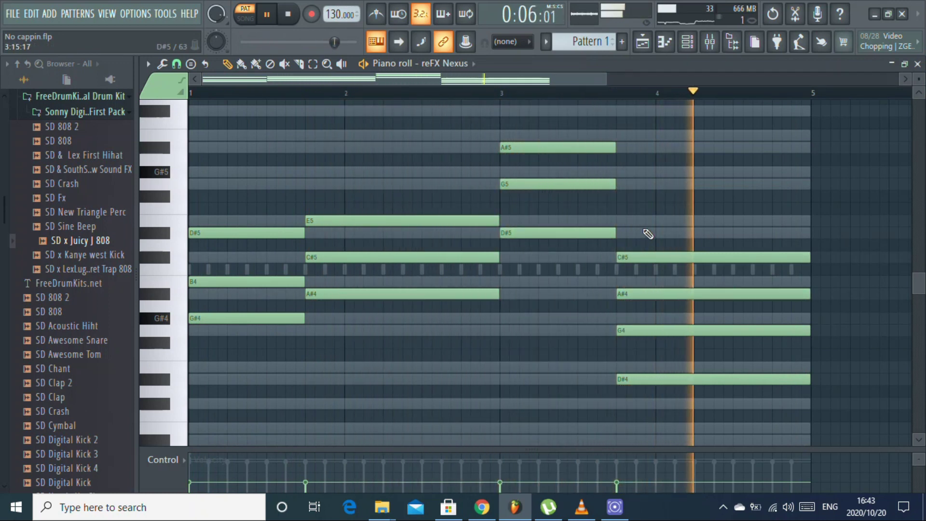
# - Strum all chords with a small increase in start time, and shorten the last chord's G4, A#4 and C#5 to end before bar 5
pyautogui.hotkey('alt', 's')
pyautogui.moveTo(413, 232)
pyautogui.mouseDown()
pyautogui.moveTo(412, 214)
pyautogui.moveTo(413, 222)
pyautogui.mouseUp()
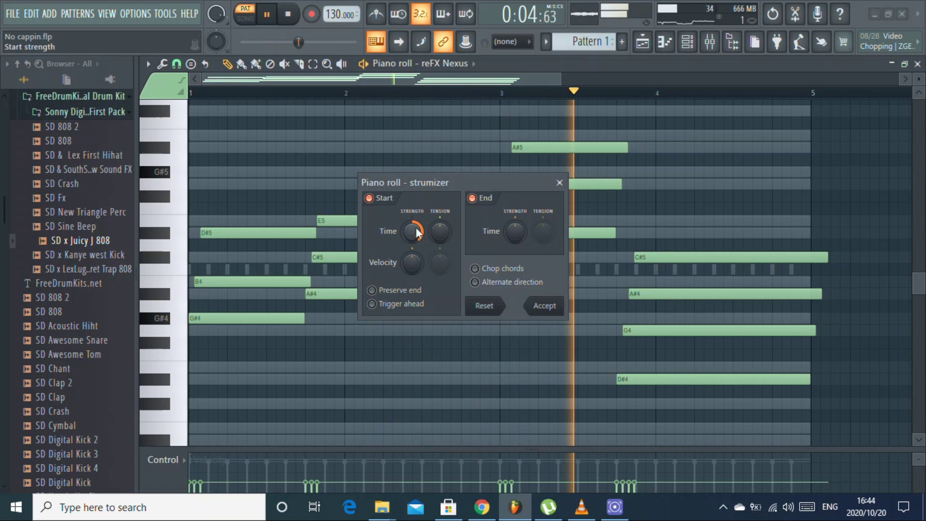
pyautogui.click(543, 305)
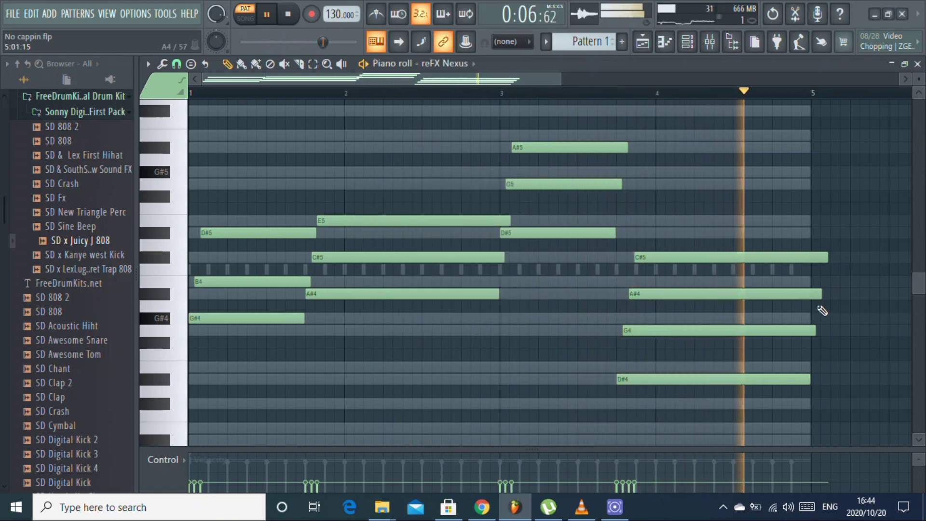
pyautogui.moveTo(834, 254); pyautogui.dragTo(823, 333)
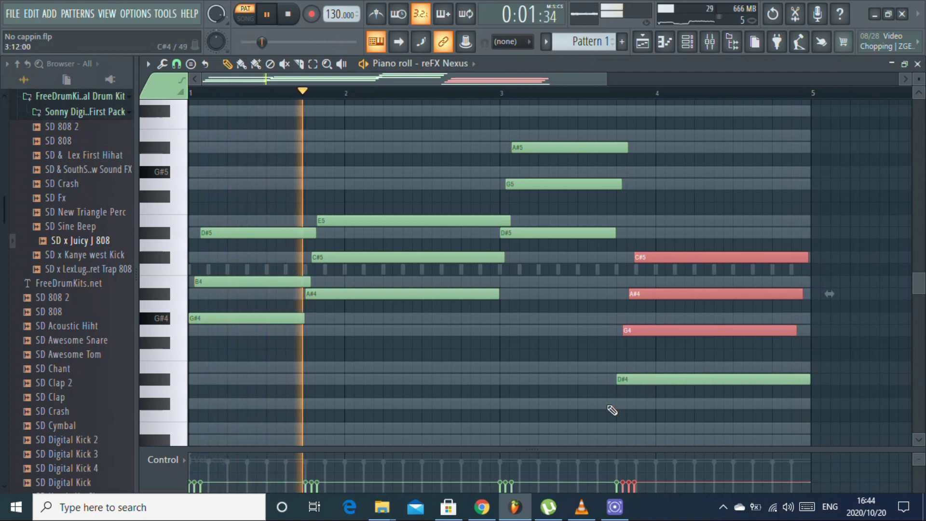
pyautogui.click(612, 408)
# - Randomize the notes' pan and velocity levels with random pattern generation turned off, and return to the channel rack
pyautogui.hotkey('alt', 'r')
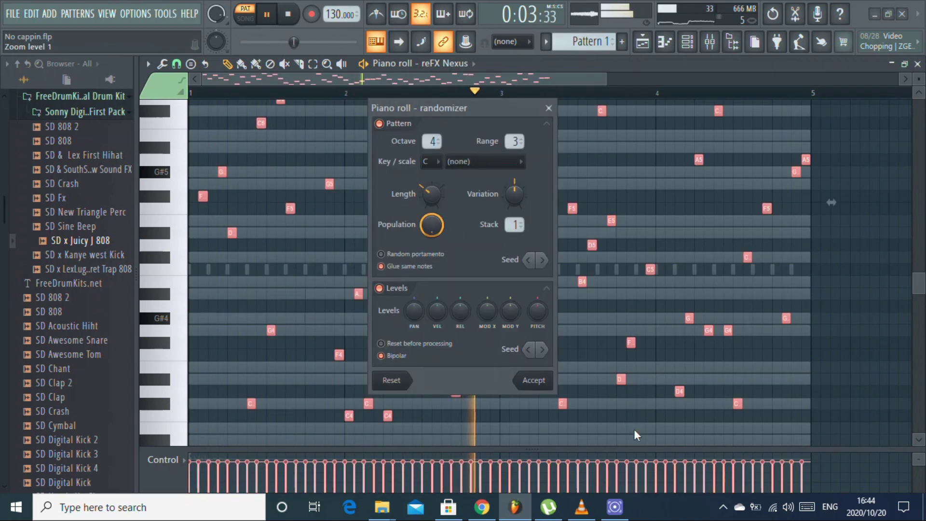
pyautogui.click(379, 123)
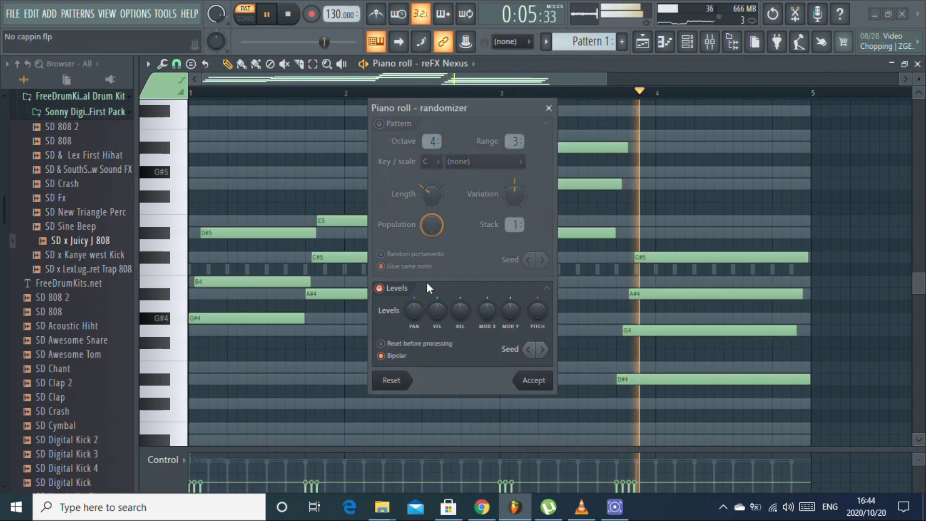
pyautogui.moveTo(441, 308); pyautogui.dragTo(443, 301)
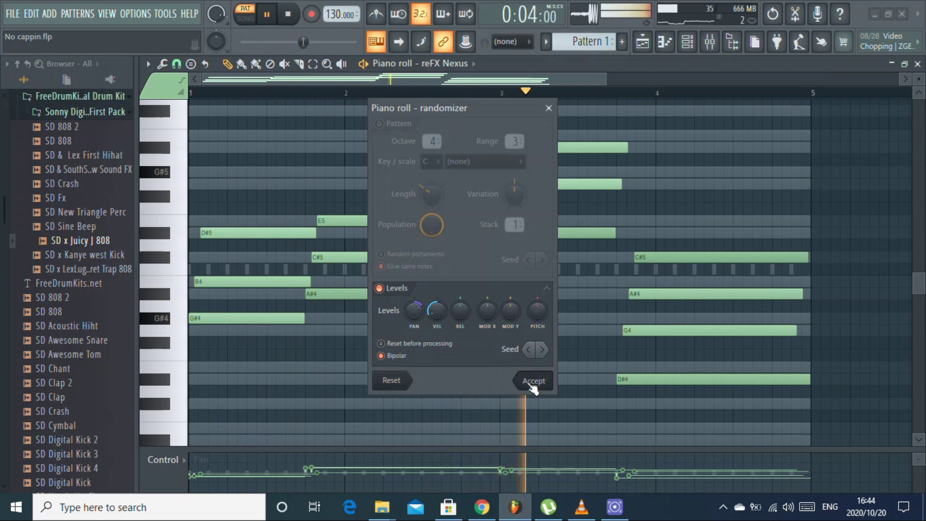
pyautogui.click(534, 381)
pyautogui.press('F7')
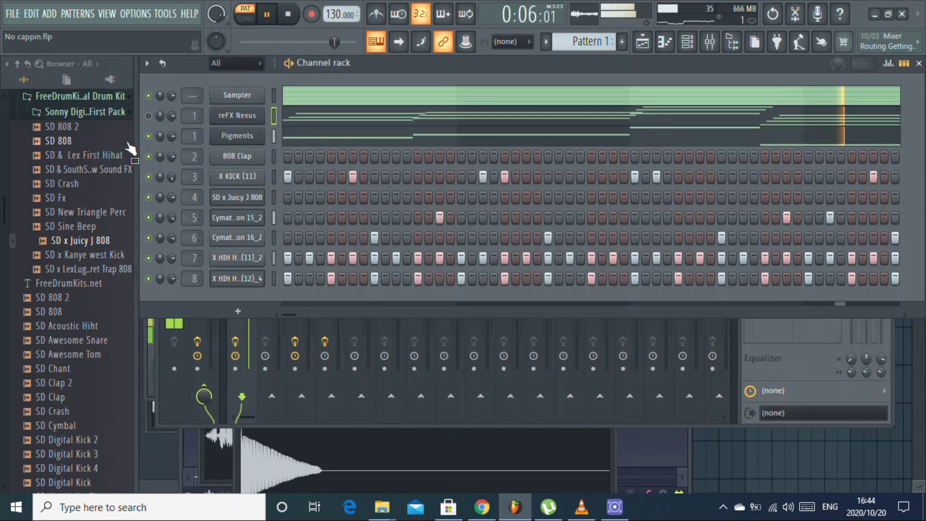
# - In the reFX Nexus piano roll, revoice the second chord as E4, G4, A#4 and the third chord as G#4, B4, D#5
pyautogui.click(305, 121)
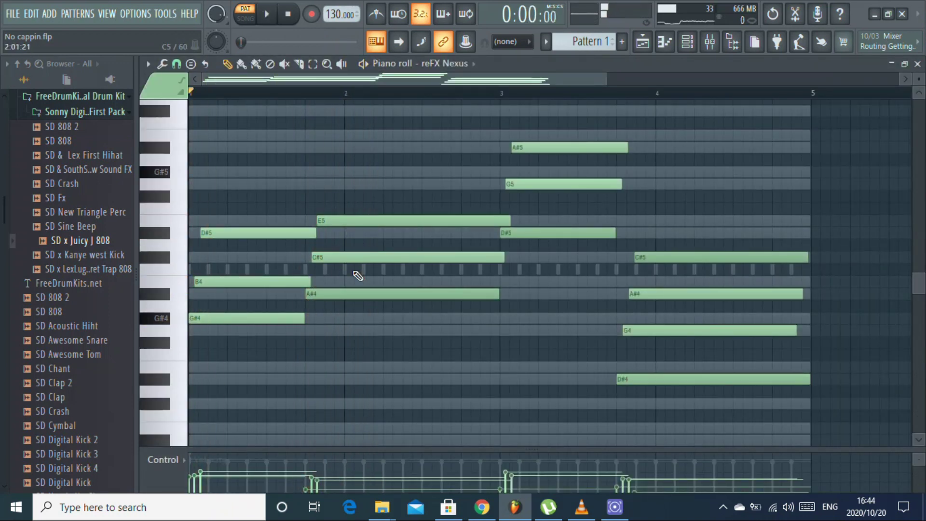
pyautogui.moveTo(347, 265); pyautogui.dragTo(339, 336)
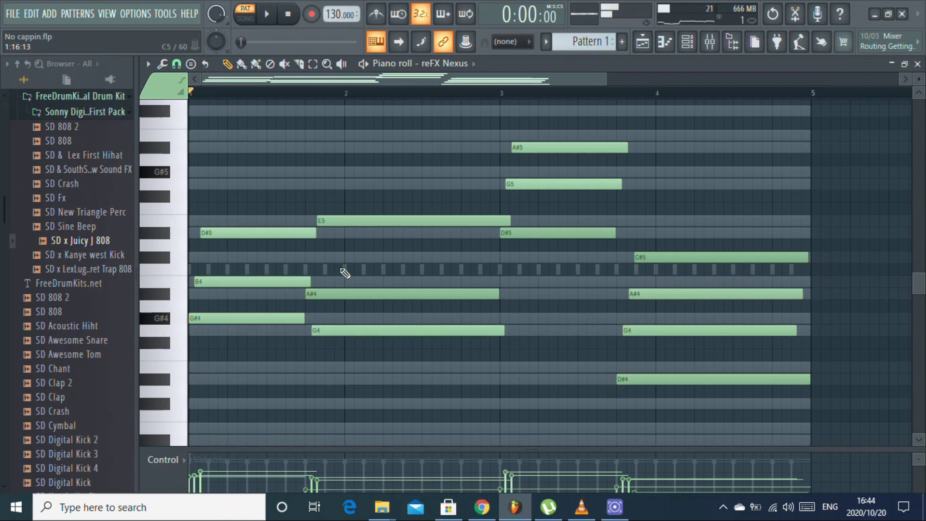
pyautogui.moveTo(339, 220); pyautogui.dragTo(333, 361)
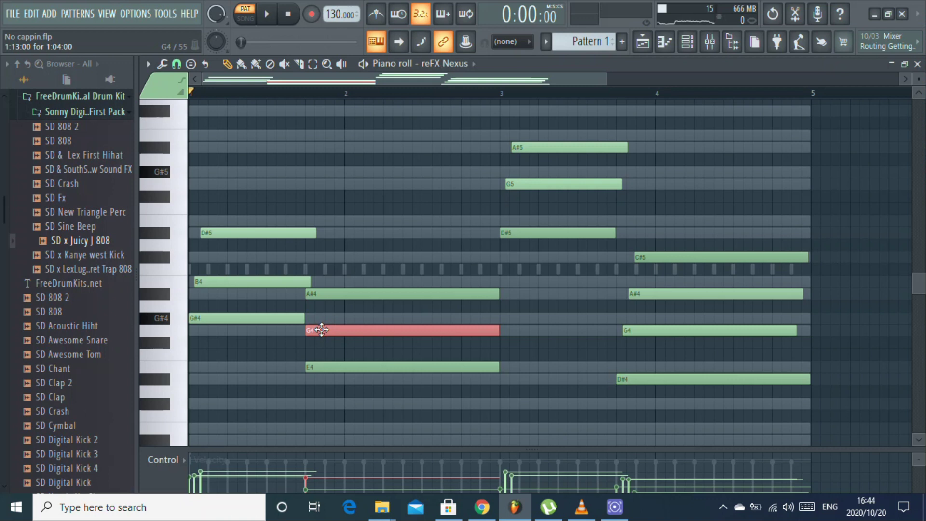
pyautogui.press('space')
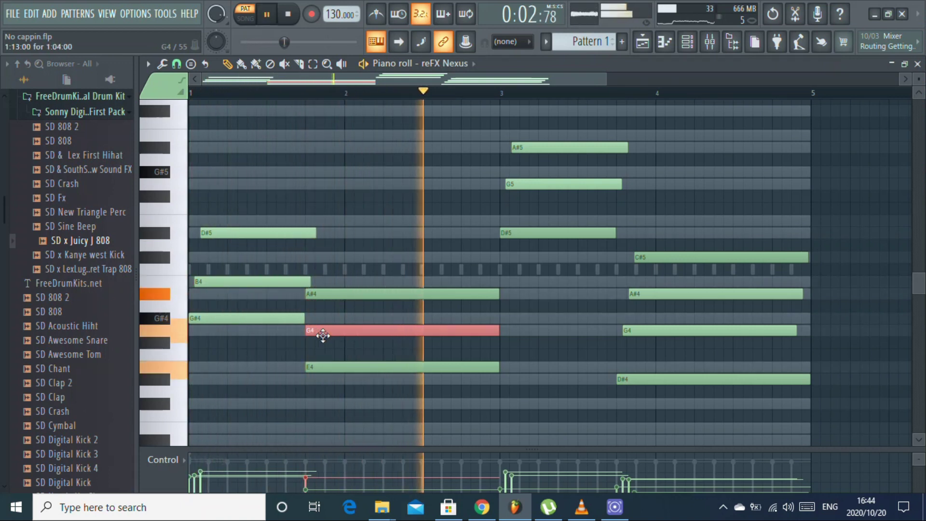
pyautogui.press('space')
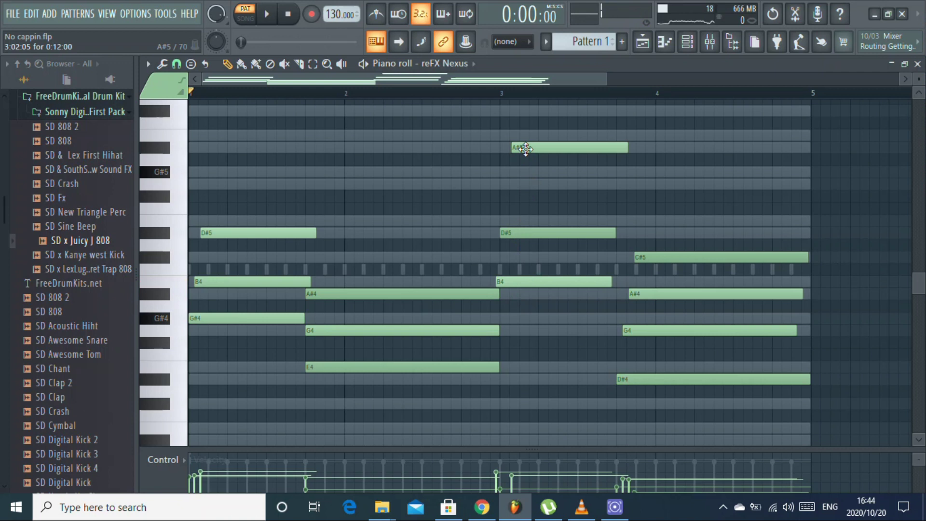
pyautogui.moveTo(525, 149); pyautogui.dragTo(531, 319)
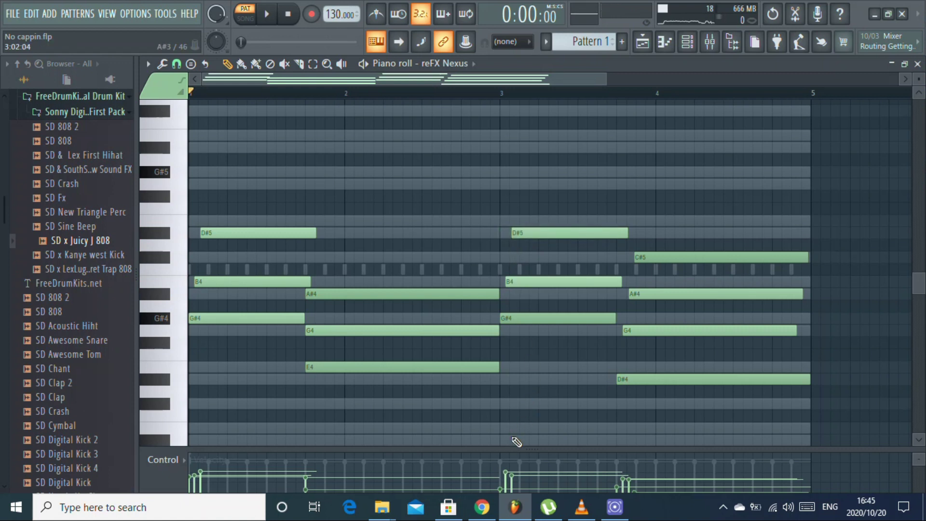
# - Strum the second chord's E4, G4 and A#4 notes so their starts are staggered
pyautogui.moveTo(395, 401); pyautogui.dragTo(392, 277)
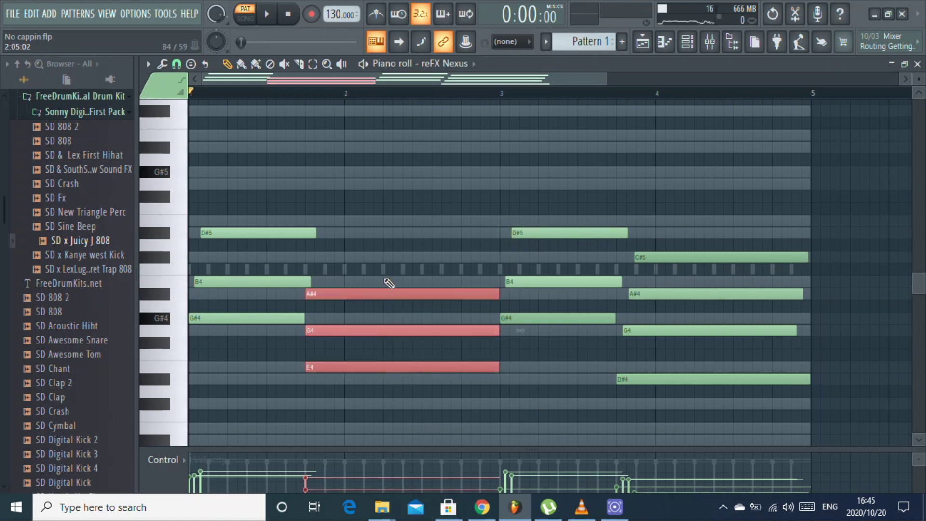
pyautogui.hotkey('alt', 's')
pyautogui.click(538, 311)
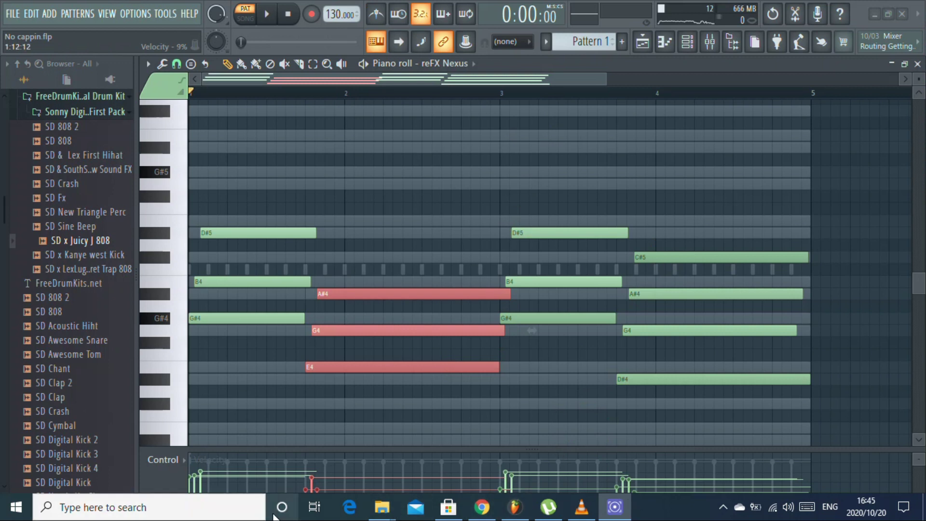
pyautogui.click(210, 508)
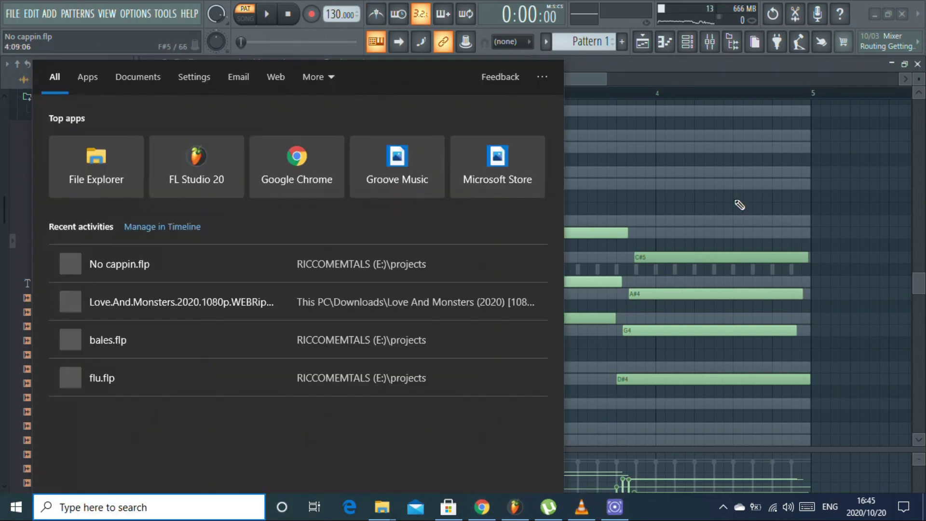
pyautogui.click(713, 167)
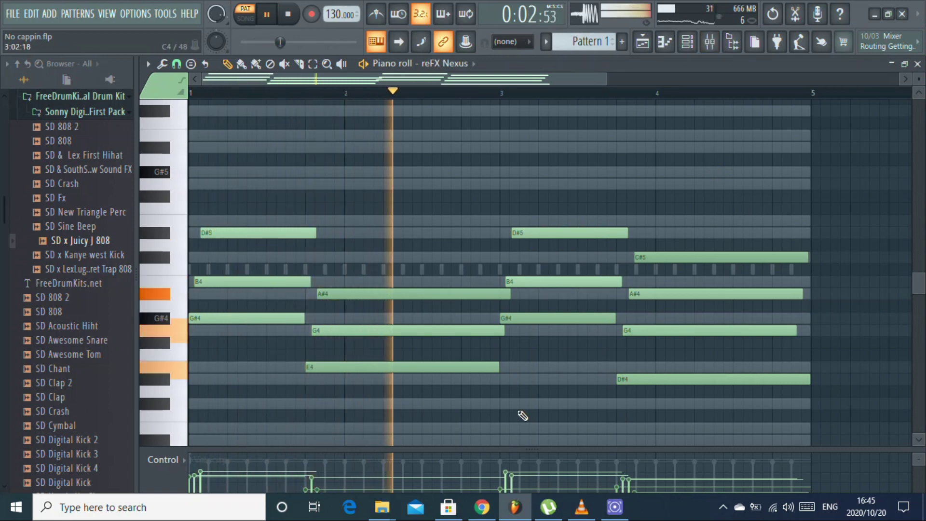
# - Audition the pattern, lowering the third chord's lowest note to G4 and the second chord's lowest note to D#4
pyautogui.press('space')
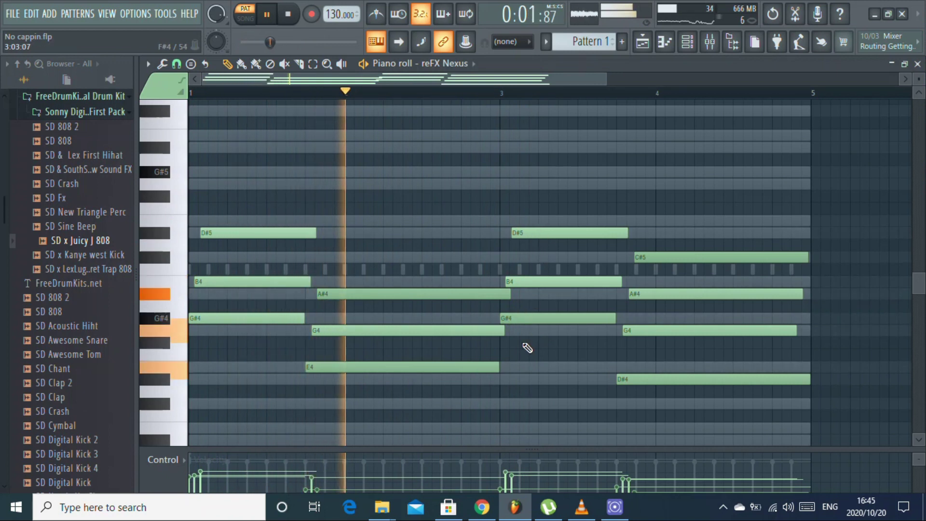
pyautogui.moveTo(525, 319); pyautogui.dragTo(527, 331)
pyautogui.press('space')
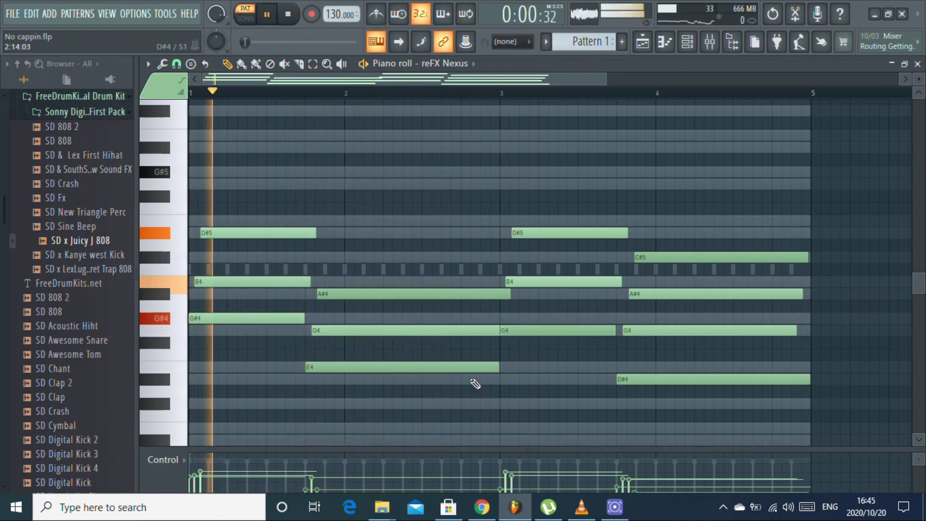
pyautogui.moveTo(434, 366); pyautogui.dragTo(435, 379)
# - Lower the third chord's G4 to E4 and its D#5 to G#4 while auditioning the pattern
pyautogui.moveTo(525, 348); pyautogui.dragTo(528, 368)
pyautogui.press('space')
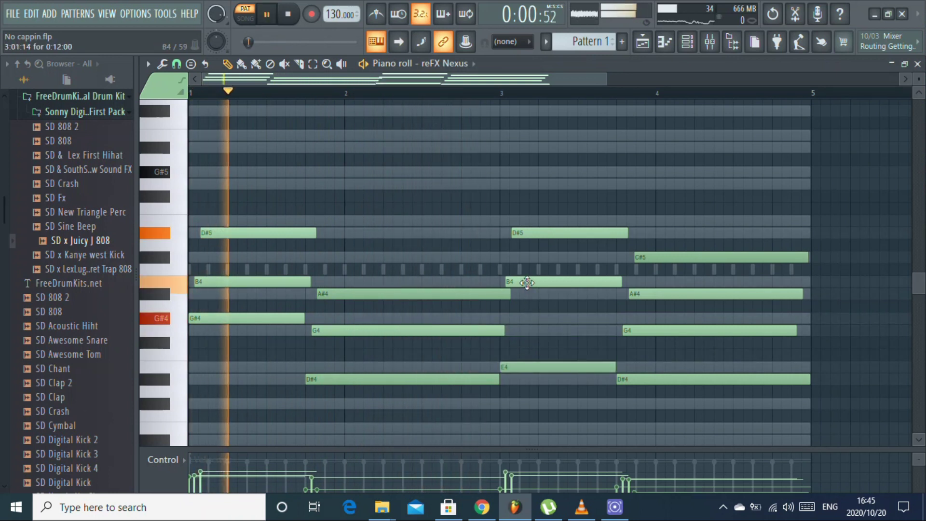
pyautogui.moveTo(534, 233); pyautogui.dragTo(540, 330)
pyautogui.press('space')
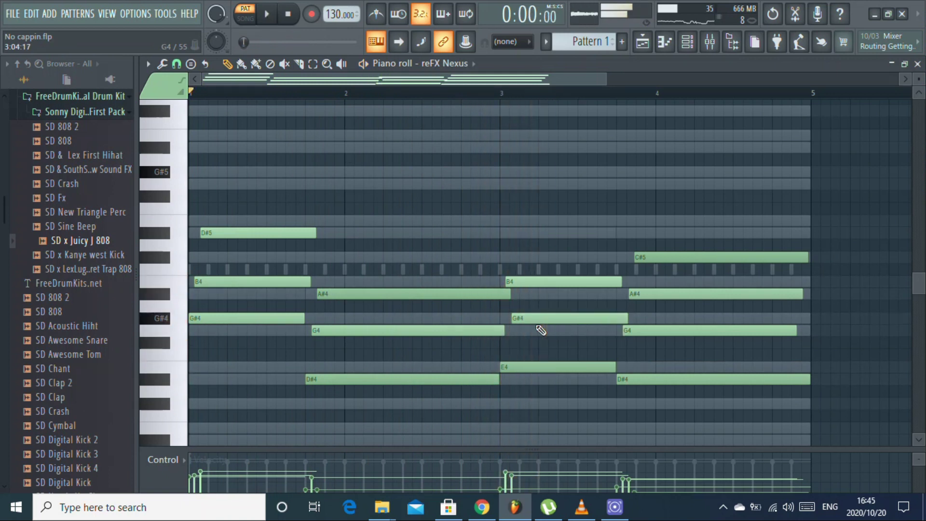
# - While auditioning the pattern, lower the third Nexus chord's notes to C#4, E4 and G#4, keeping their starts staggered
pyautogui.press('space')
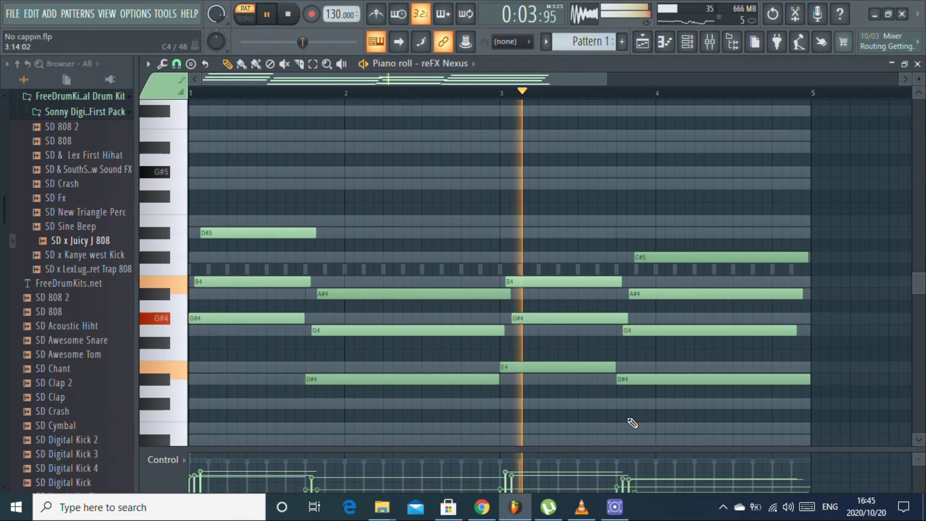
pyautogui.moveTo(520, 367); pyautogui.dragTo(521, 404)
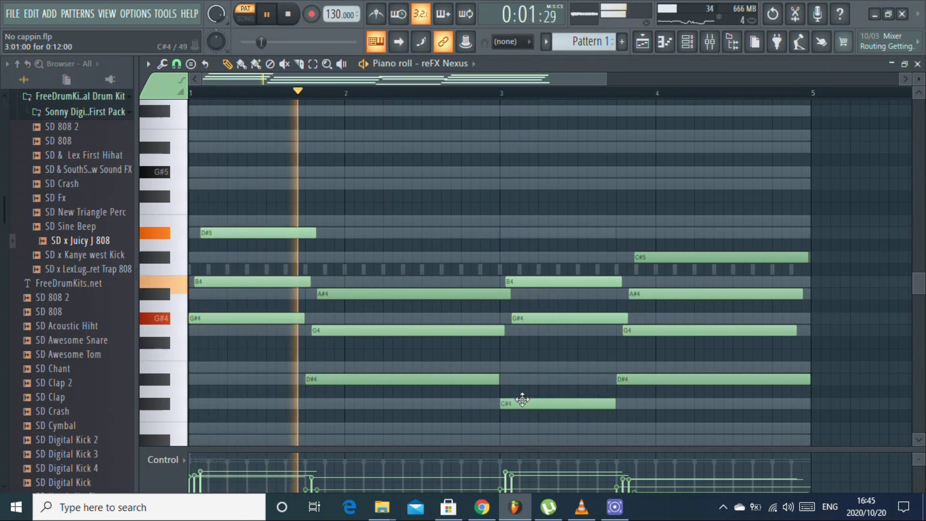
pyautogui.moveTo(528, 324); pyautogui.dragTo(526, 367)
pyautogui.moveTo(531, 281); pyautogui.dragTo(541, 321)
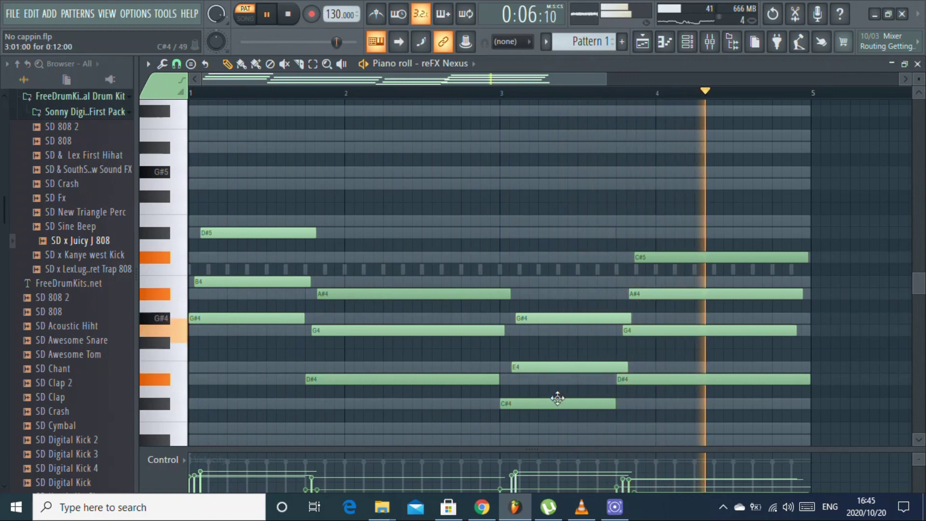
# - Transpose all the Nexus chord notes up one octave and audition the pattern
pyautogui.hotkey('ctrl', 'Up')
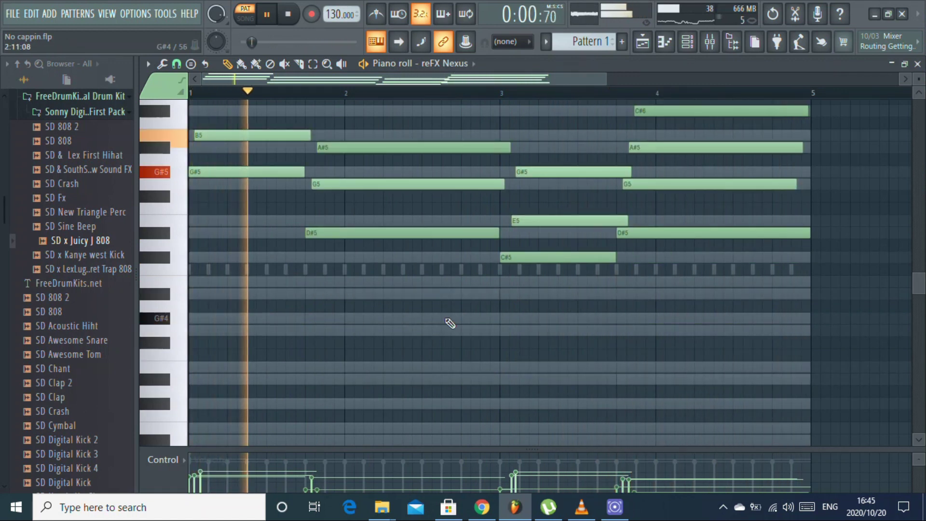
pyautogui.scroll(3, 504, 303)
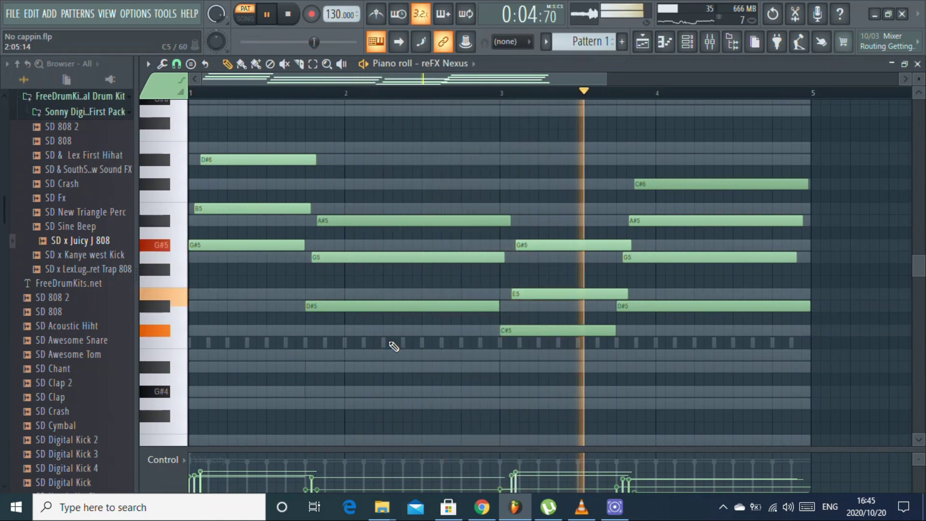
pyautogui.click(918, 64)
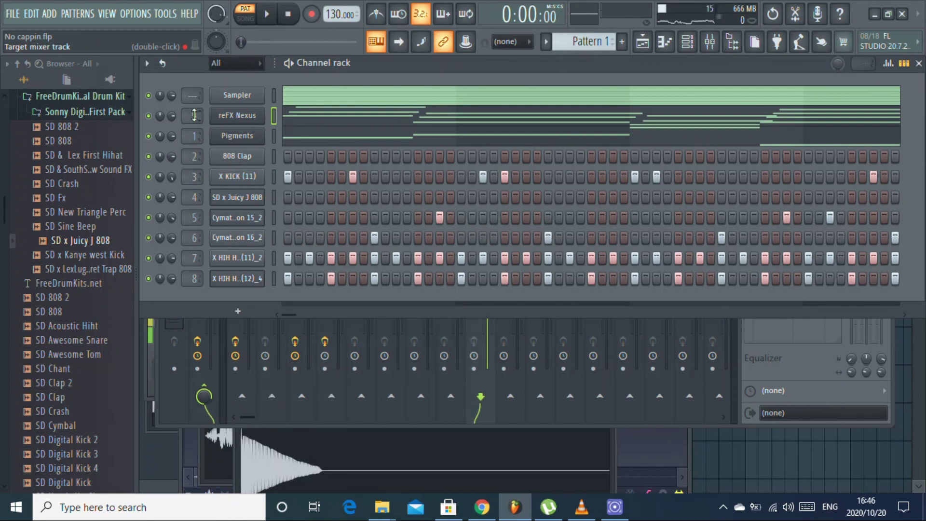
# - Route reFX Nexus to mixer Insert 9 and copy Insert 1's track state with Graillon 2 and Pro-Q 3 onto it
pyautogui.doubleClick(194, 115)
pyautogui.click(242, 157)
pyautogui.rightClick(235, 155)
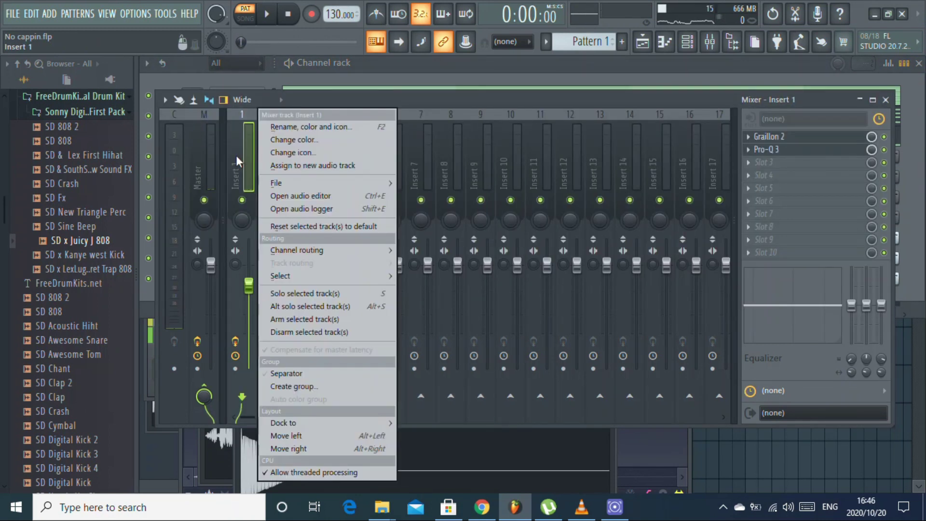
pyautogui.moveTo(374, 184)
pyautogui.moveTo(413, 196); pyautogui.dragTo(472, 166)
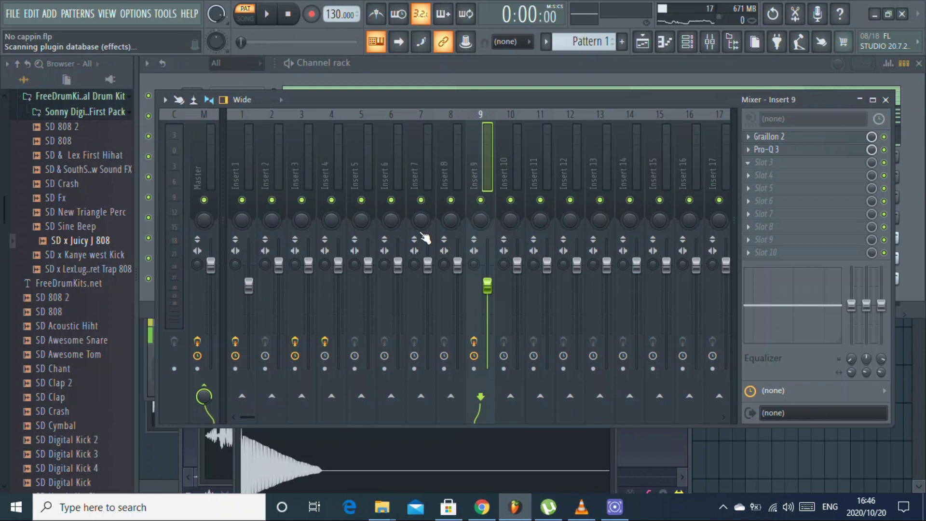
# - Add Gross Beat to slot 3 of Insert 9 with the Momentary preset's 1/2 Speed effect and play the pattern
pyautogui.press('F8')
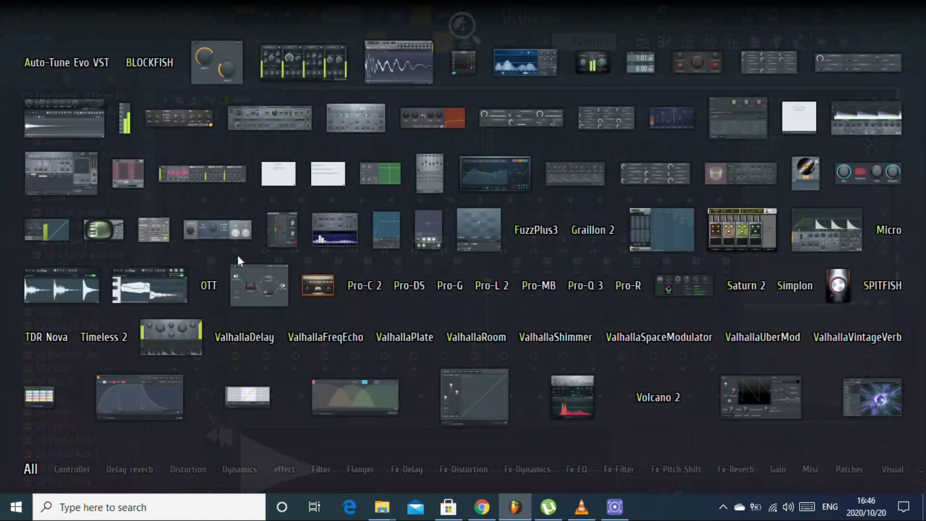
pyautogui.click(665, 246)
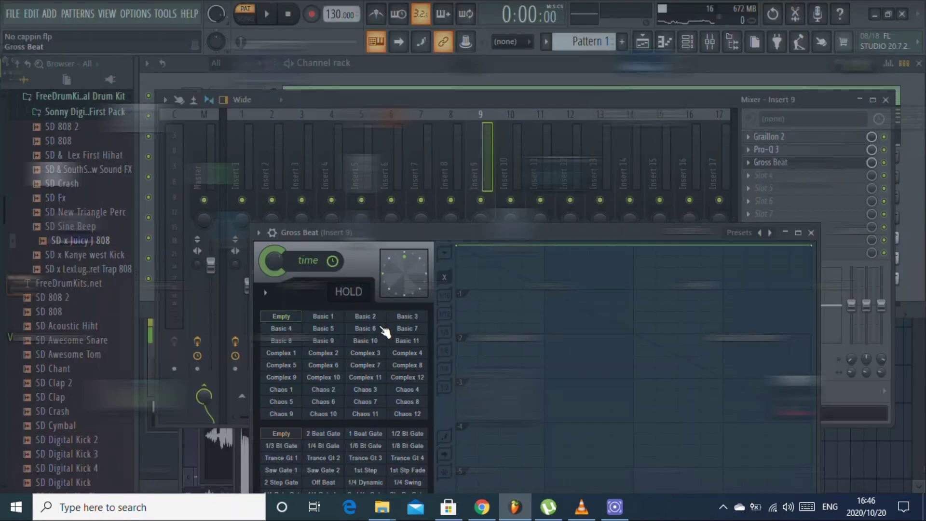
pyautogui.click(771, 233)
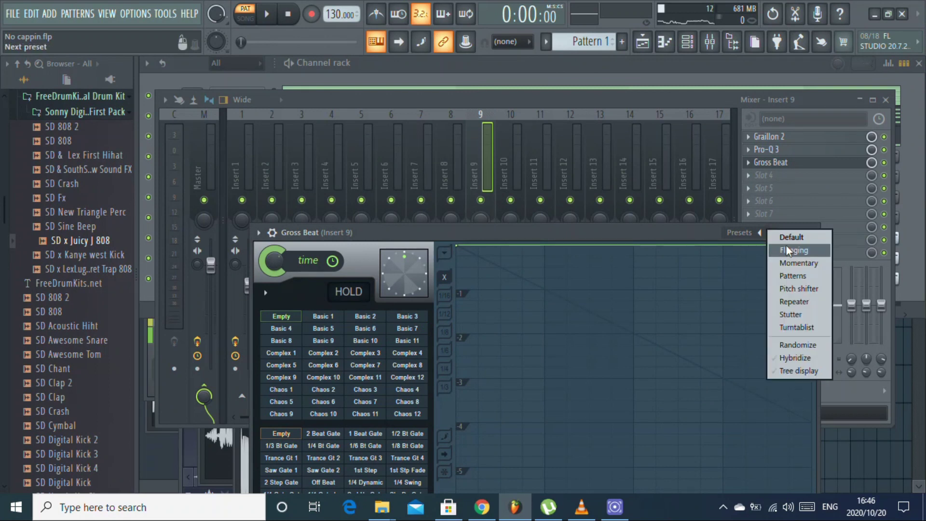
pyautogui.click(793, 264)
pyautogui.click(366, 402)
pyautogui.press('space')
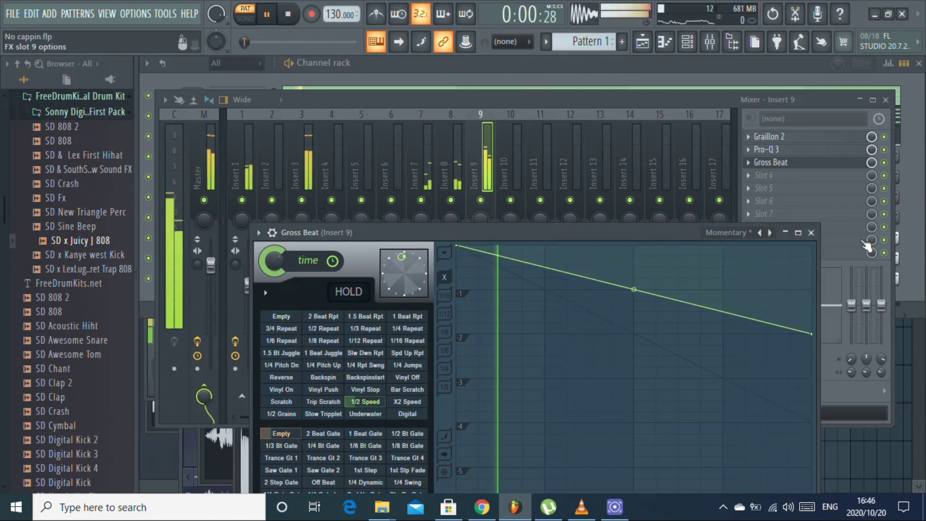
pyautogui.click(812, 233)
pyautogui.click(885, 100)
# - Try the third Nexus chord one octave higher, at C#6, E6 and G#6, during playback
pyautogui.click(312, 122)
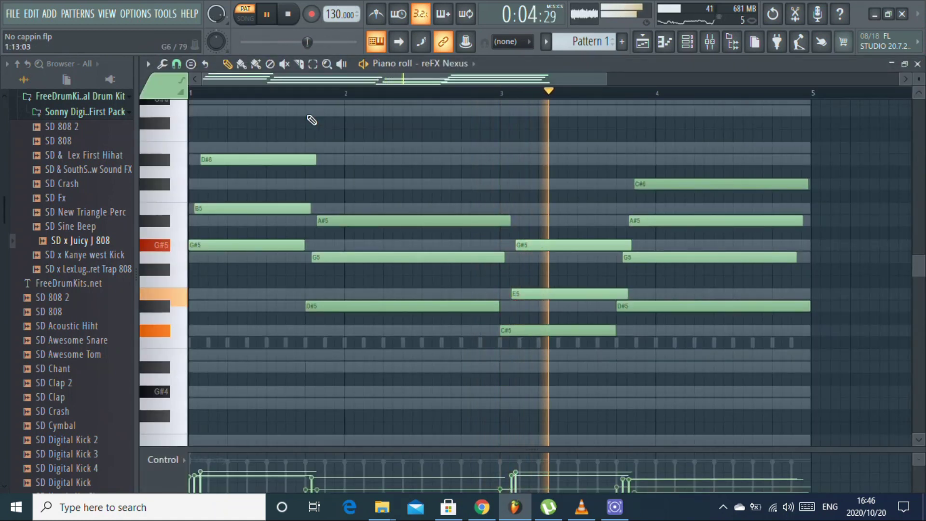
pyautogui.moveTo(523, 361); pyautogui.dragTo(585, 250)
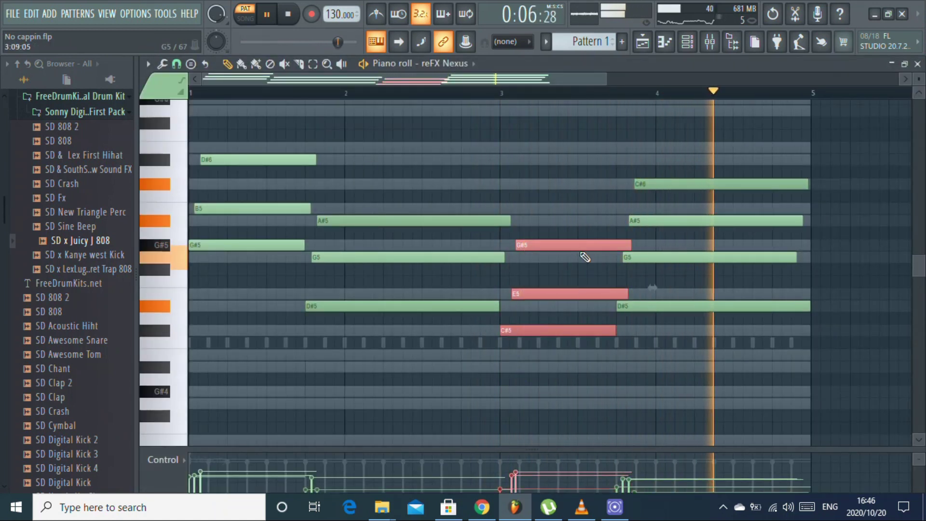
pyautogui.hotkey('ctrl', 'Up')
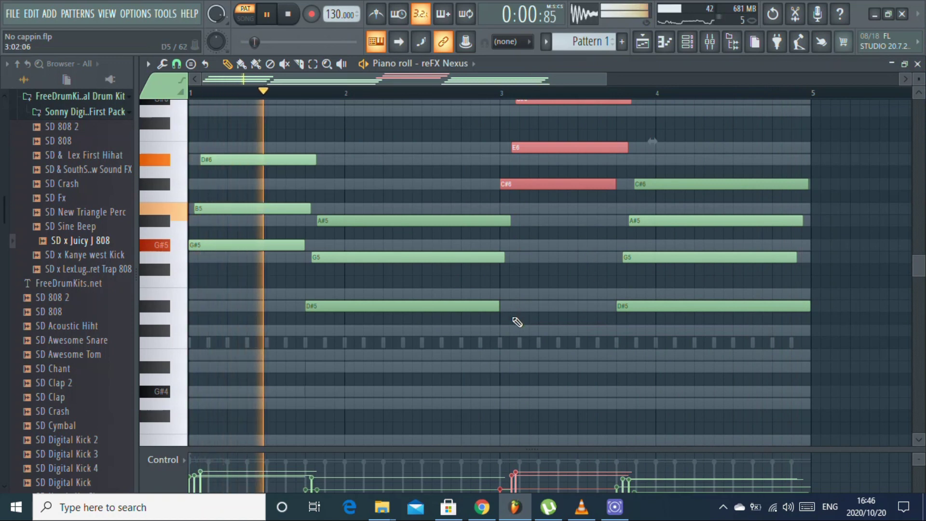
pyautogui.scroll(1, 528, 325)
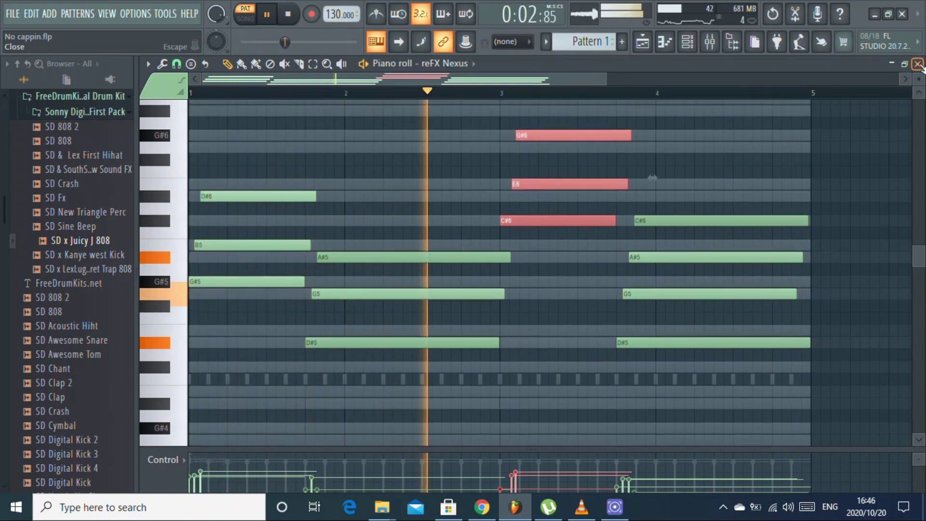
pyautogui.click(917, 63)
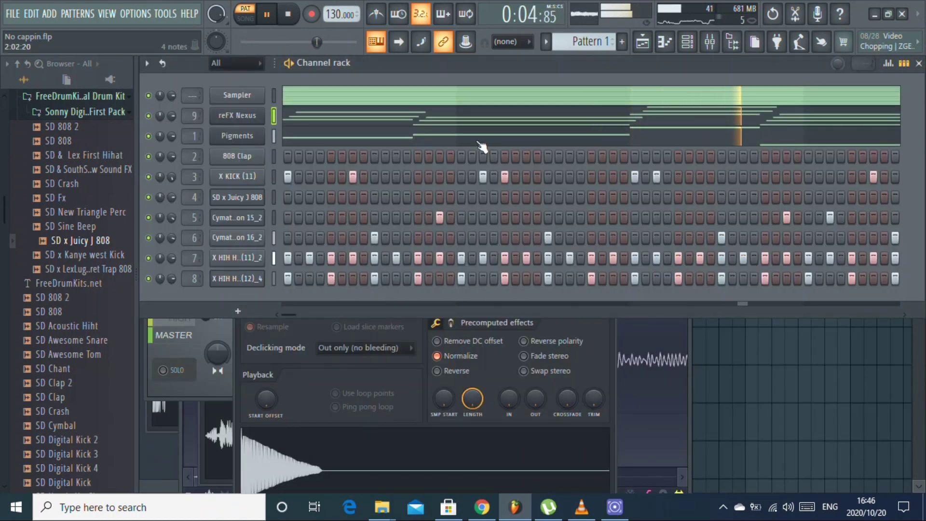
# - Return the third Nexus chord one octave down to C#5, E5 and G#5 and deselect it
pyautogui.click(489, 120)
pyautogui.moveTo(543, 262); pyautogui.dragTo(563, 131)
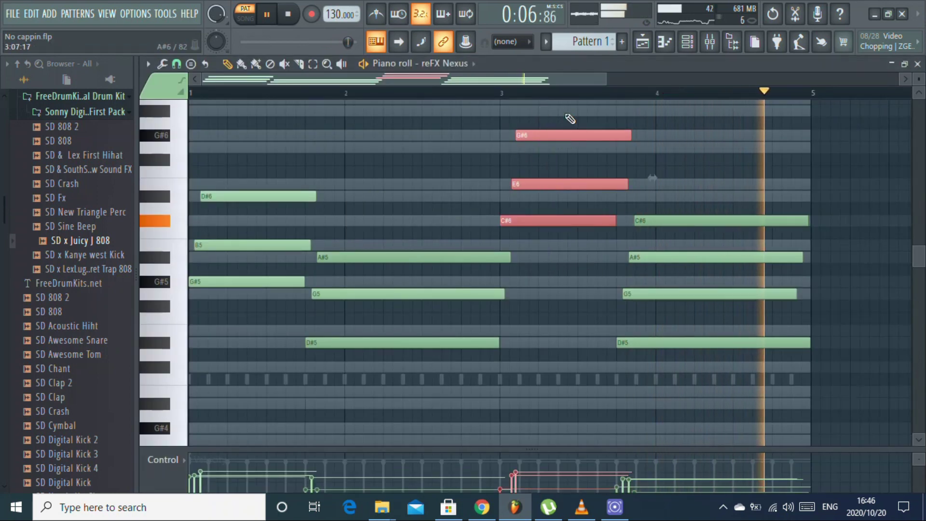
pyautogui.hotkey('ctrl', 'Down')
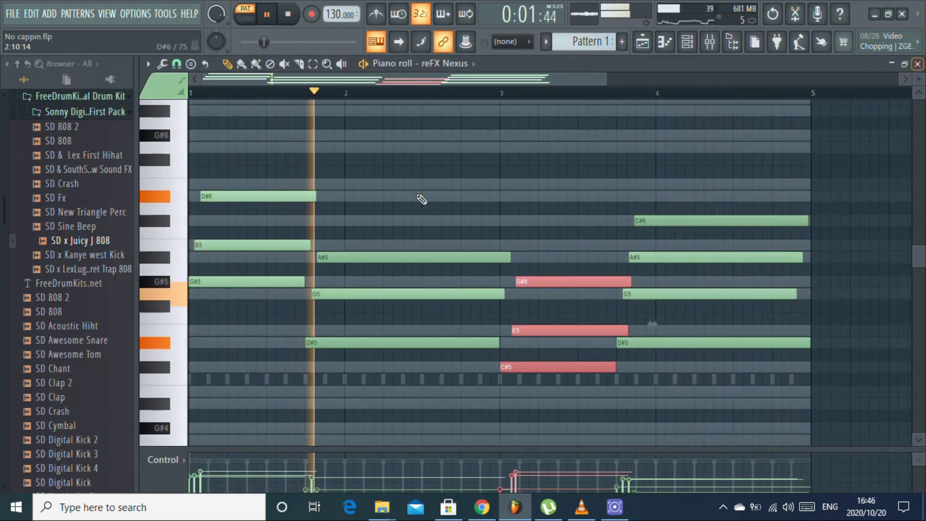
pyautogui.click(585, 209)
pyautogui.rightClick(584, 209)
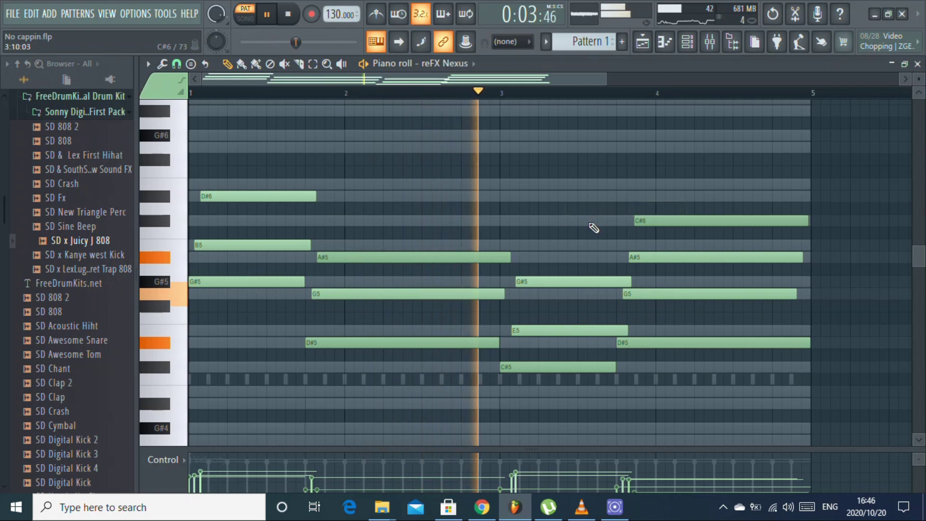
# - Quantize the Nexus notes and align the second chord's A#5 and the third chord's E5 and G#5 with their chords' lowest notes
pyautogui.hotkey('ctrl', 'q')
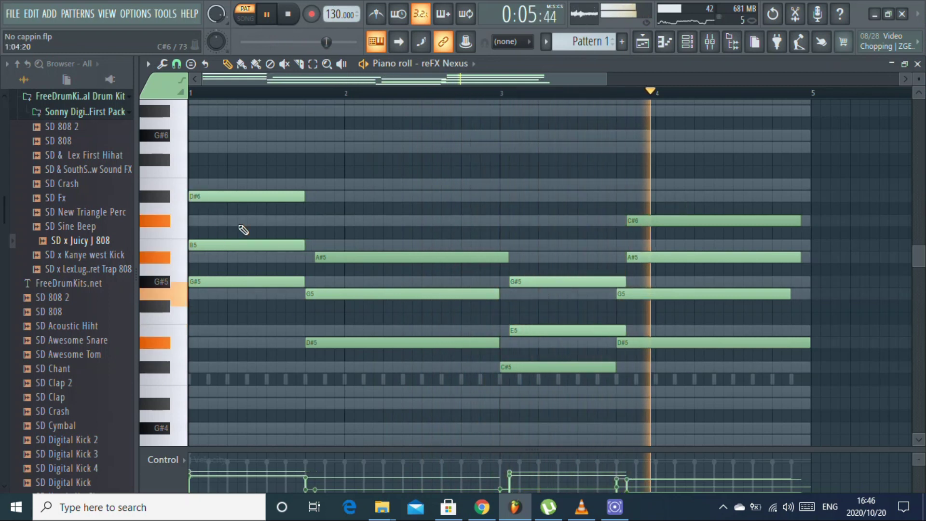
pyautogui.moveTo(540, 282); pyautogui.dragTo(531, 282)
pyautogui.moveTo(524, 334); pyautogui.dragTo(515, 334)
pyautogui.moveTo(340, 257); pyautogui.dragTo(331, 257)
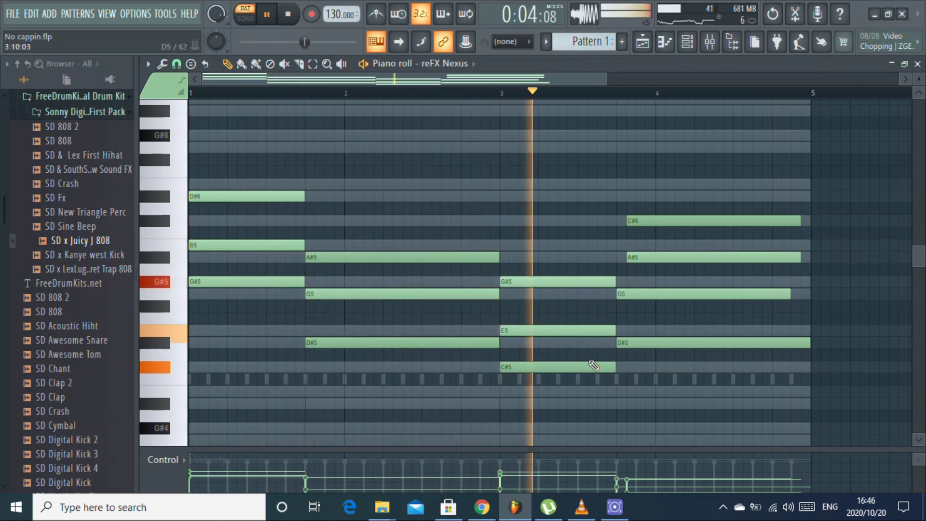
pyautogui.click(917, 64)
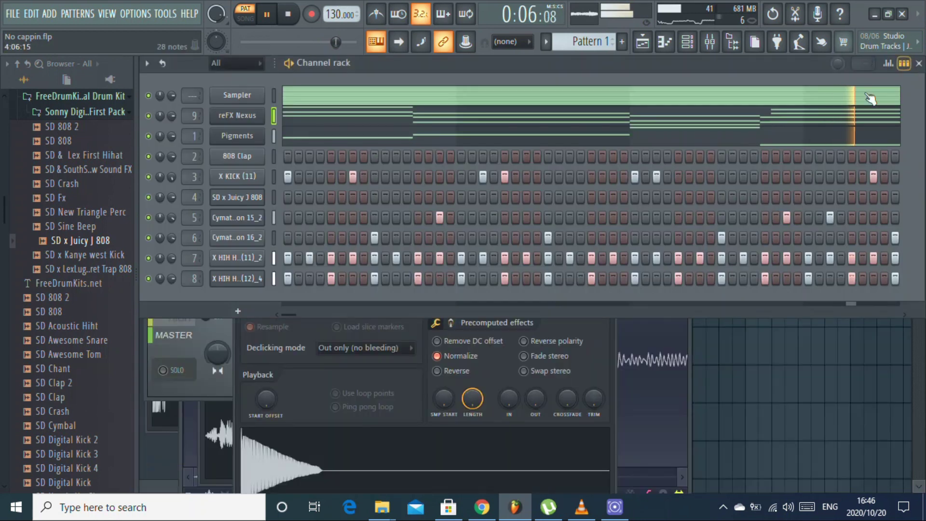
# - In the SD x Juicy J 808 piano roll, draw half-bar notes at G#5 from bar 1 and E6 from the middle of bar 2
pyautogui.rightClick(252, 205)
pyautogui.click(276, 197)
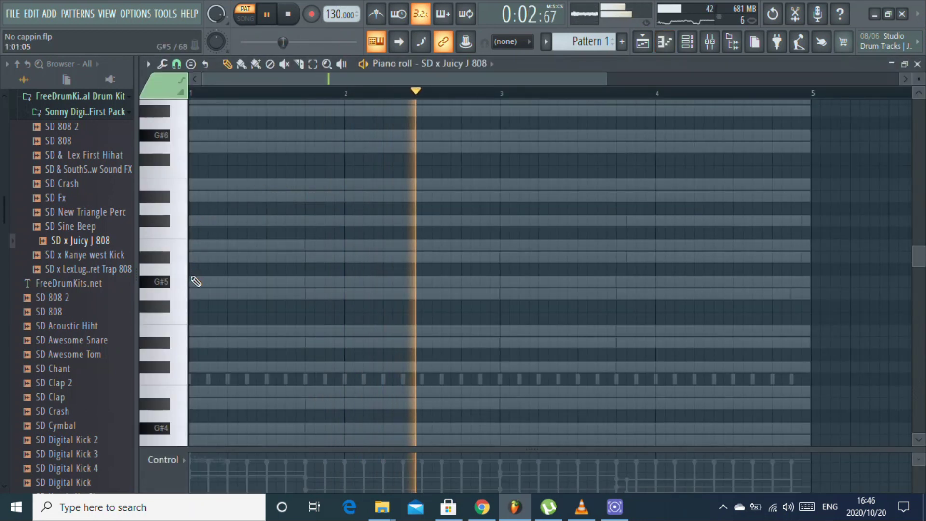
pyautogui.click(195, 281)
pyautogui.moveTo(382, 282); pyautogui.dragTo(344, 281)
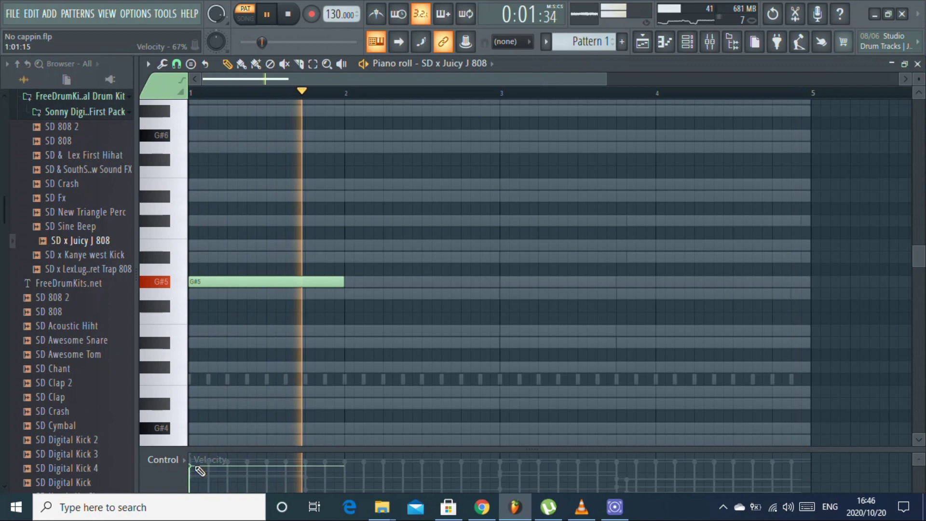
pyautogui.moveTo(343, 281); pyautogui.dragTo(265, 280)
pyautogui.click(429, 330)
pyautogui.moveTo(428, 329); pyautogui.dragTo(440, 188)
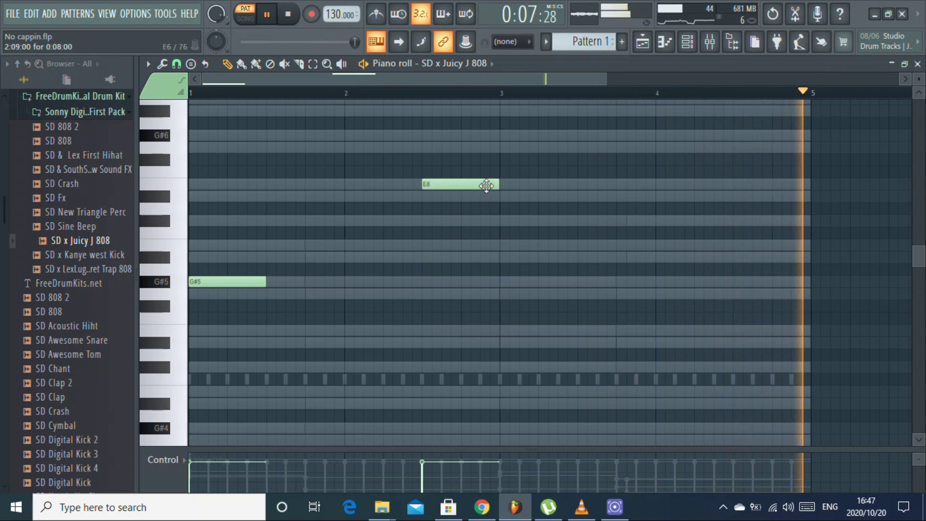
pyautogui.press('space')
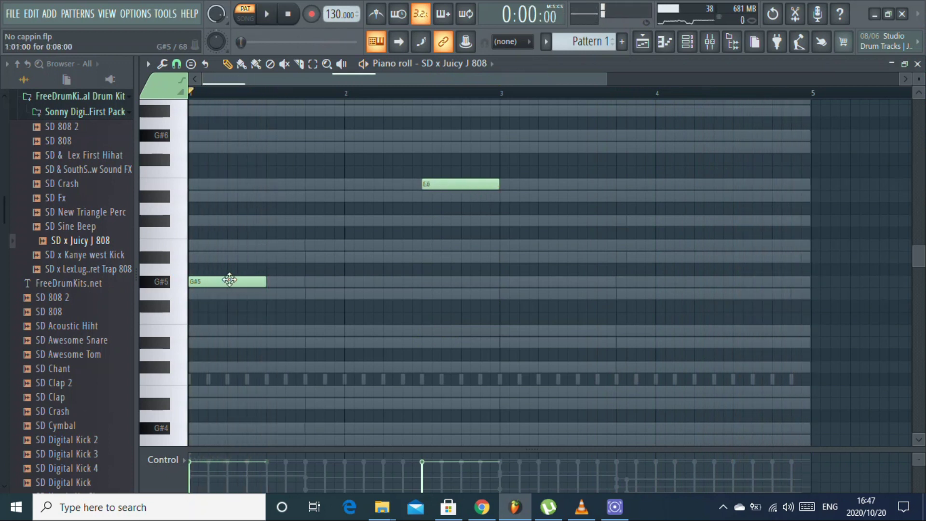
# - Transpose both 808 notes down one octave to G#4 and E5 and audition them
pyautogui.scroll(-3, 289, 264)
pyautogui.moveTo(205, 318); pyautogui.dragTo(205, 333)
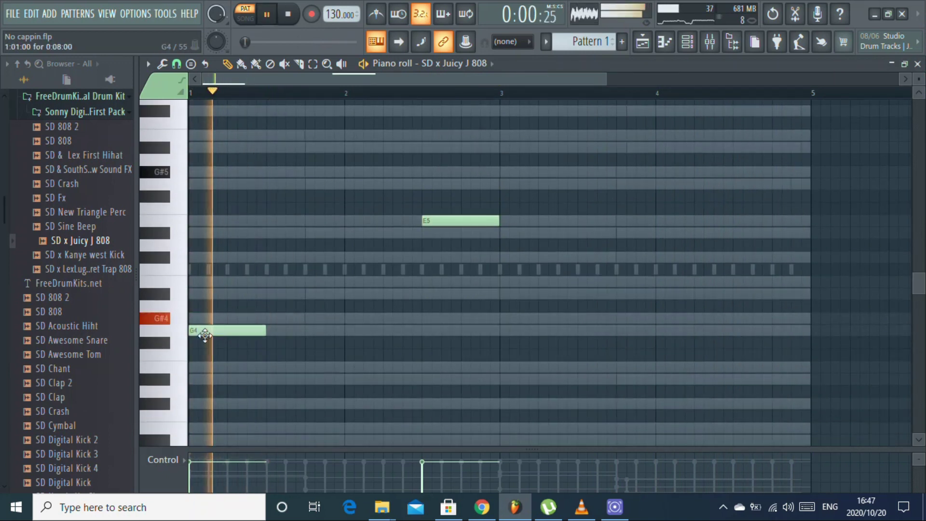
pyautogui.press('space')
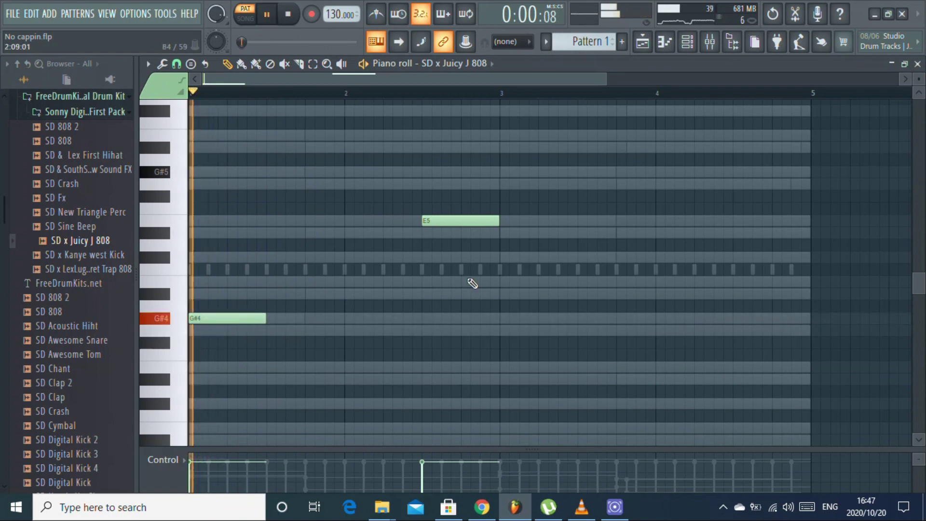
pyautogui.click(917, 64)
pyautogui.press('space')
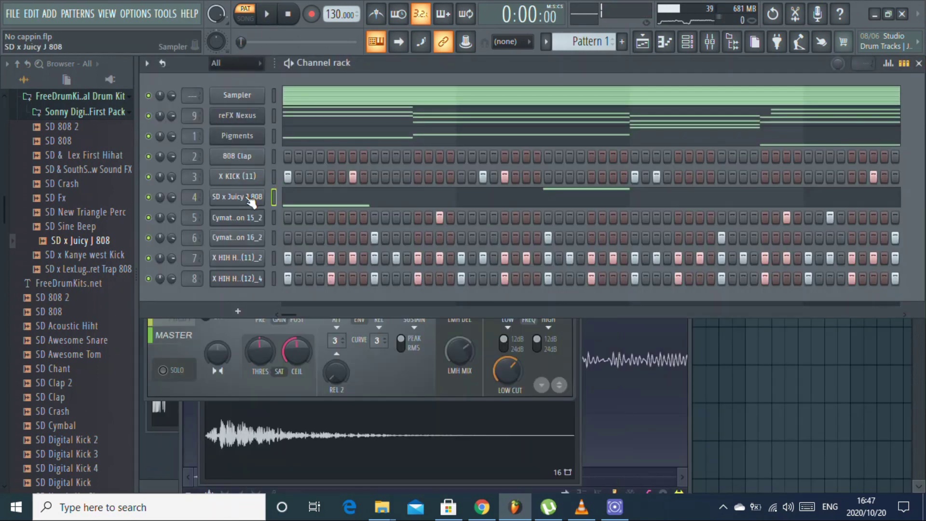
# - Set the root note of the SD x Juicy J 808 sampler channel to G#5
pyautogui.click(251, 200)
pyautogui.moveTo(369, 241); pyautogui.dragTo(367, 183)
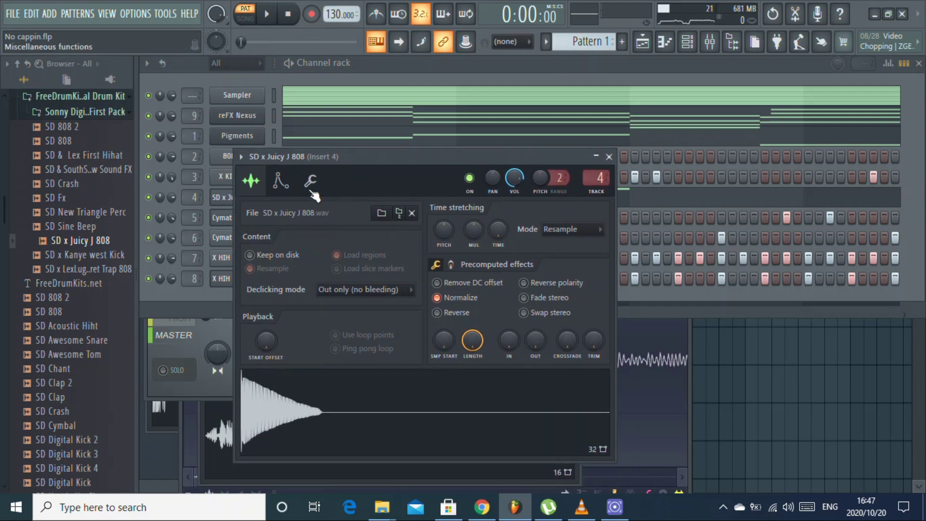
pyautogui.click(310, 181)
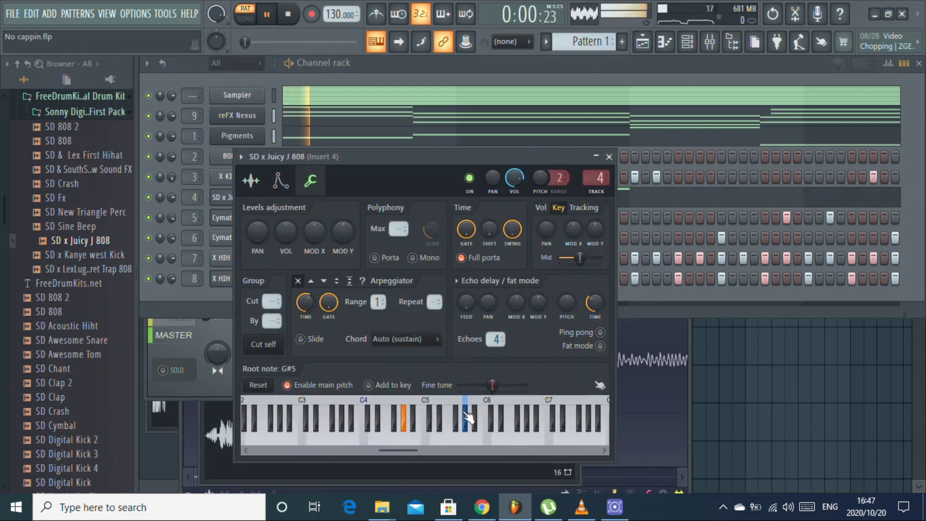
pyautogui.click(611, 157)
# - Retune the first 808 note to A#4 and move the second one to D#5 at the start of bar 2 while auditioning
pyautogui.click(390, 206)
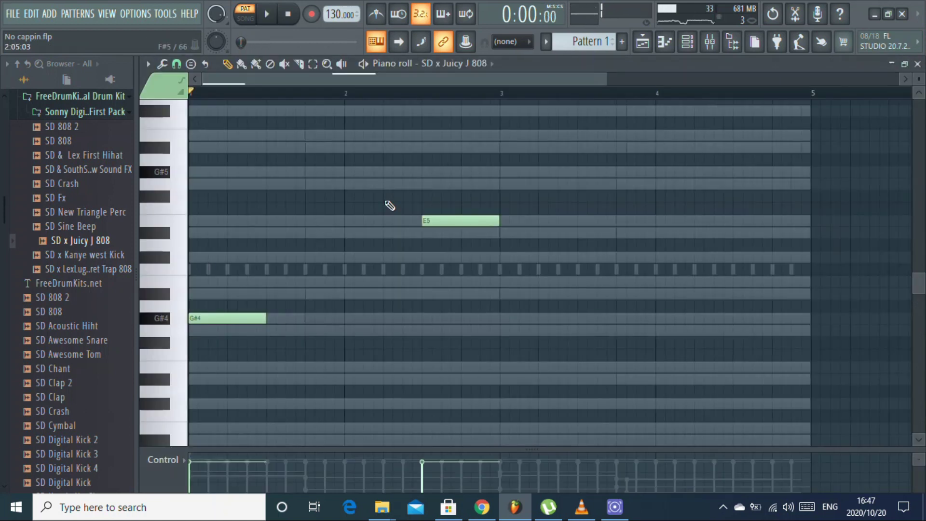
pyautogui.press('space')
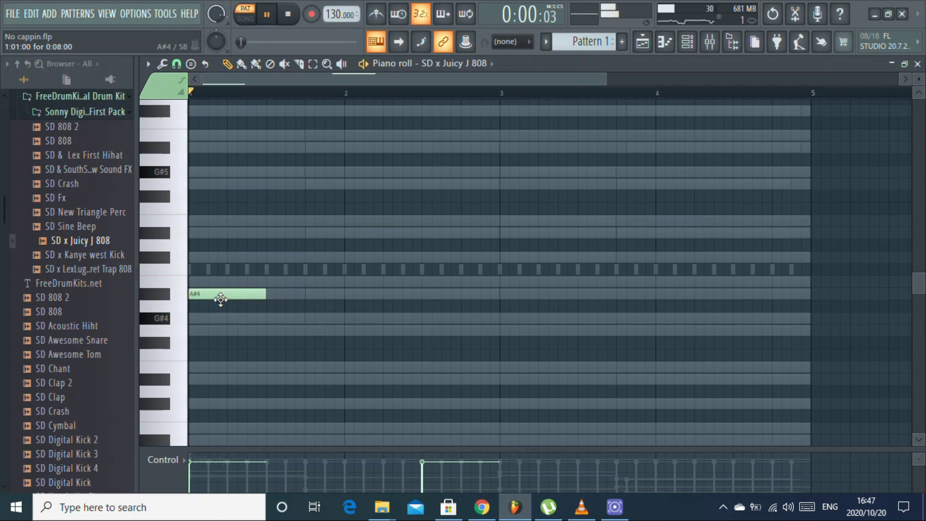
pyautogui.press('space')
pyautogui.scroll(3, 430, 179)
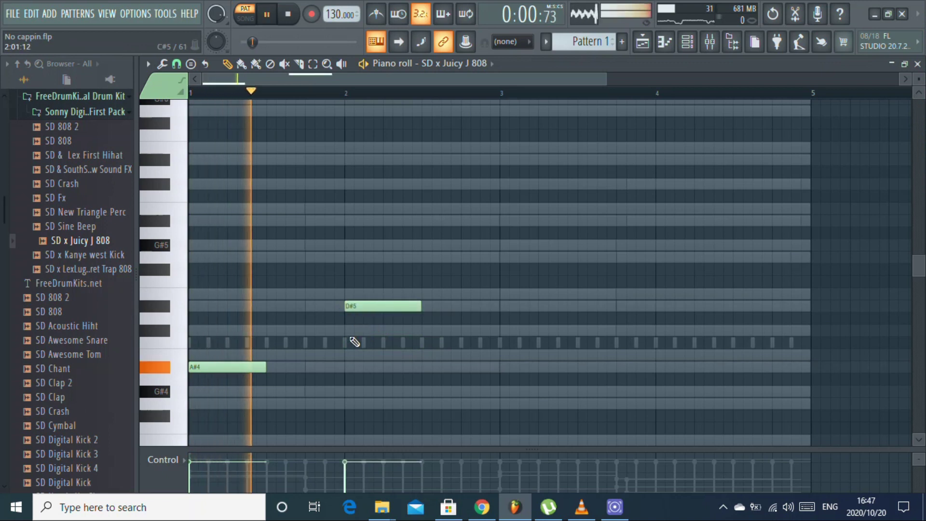
# - Replace the D#5 808 note with a half-bar B4 note on the last beat of bar 1 and audition it
pyautogui.rightClick(368, 304)
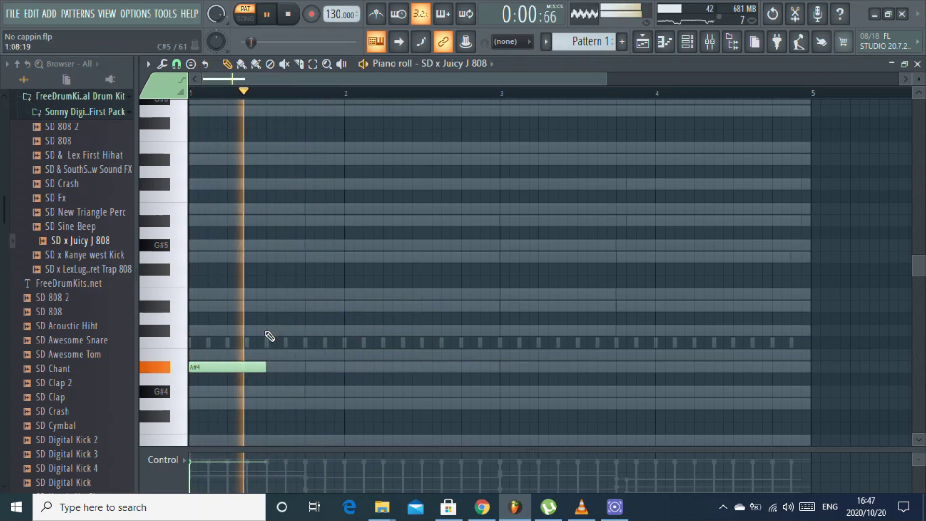
pyautogui.click(278, 305)
pyautogui.rightClick(293, 306)
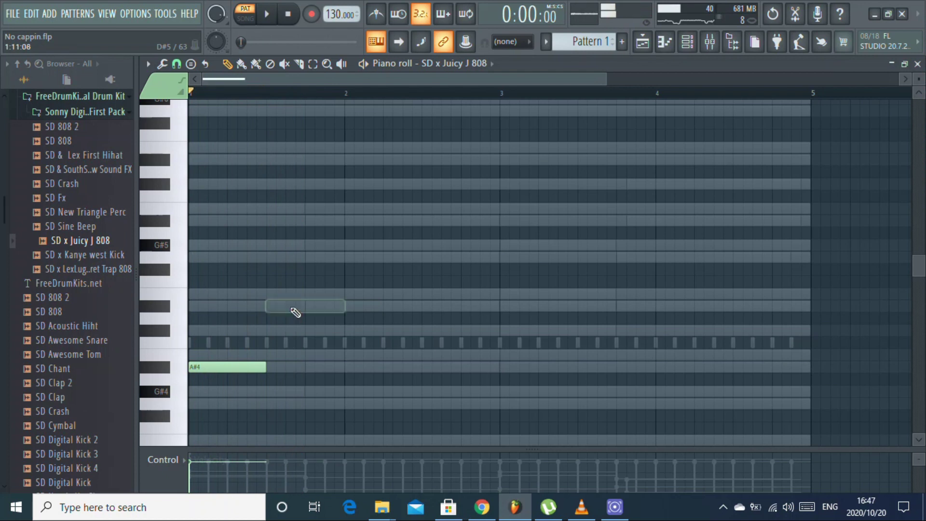
pyautogui.click(306, 355)
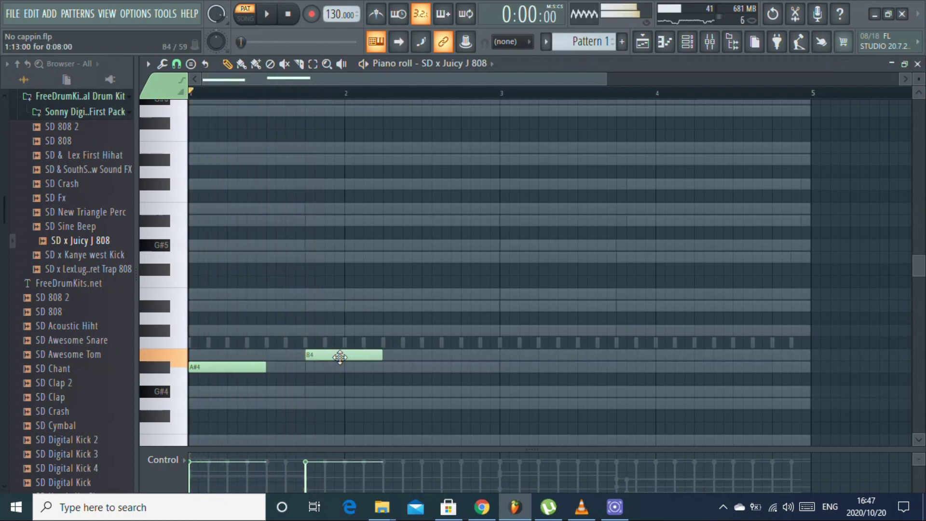
pyautogui.press('space')
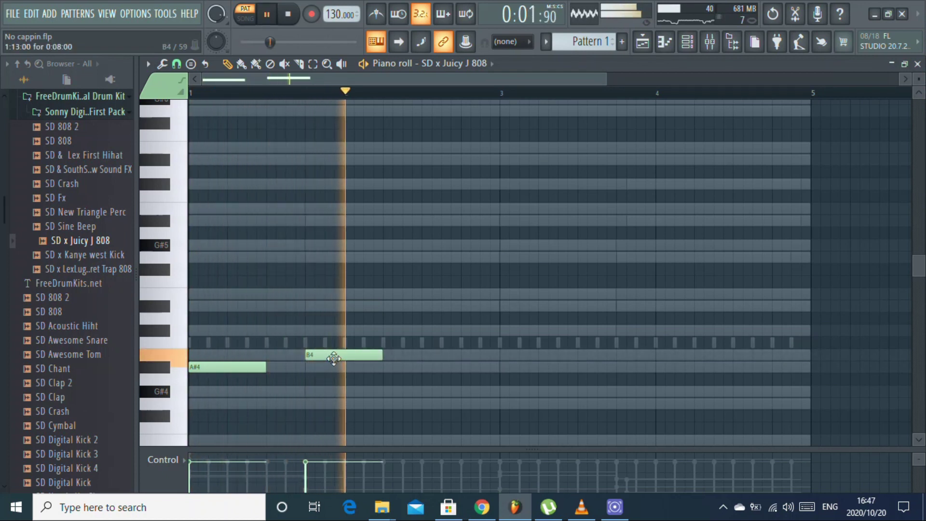
# - Add half-bar 808 notes at E5 from bar 3 and D#5 on the last beat of bar 3 while auditioning
pyautogui.click(496, 294)
pyautogui.press('space')
pyautogui.press('space')
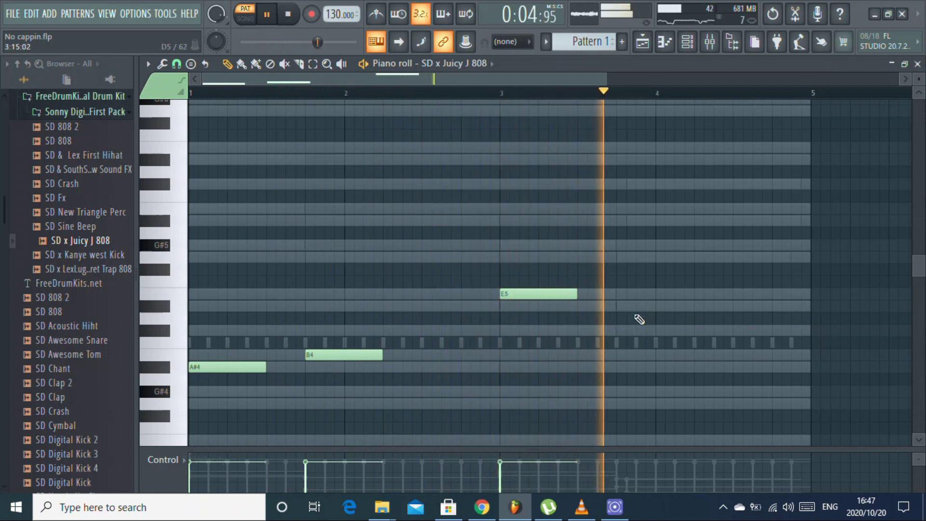
pyautogui.click(621, 309)
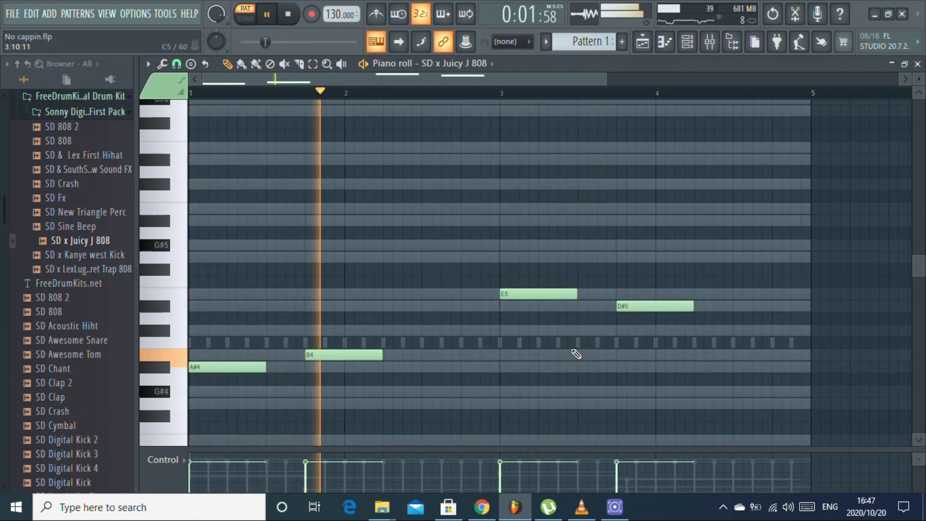
# - Add a B4 note late in bar 2 that ends at bar 3, and raise the last 808 note to G#5
pyautogui.click(445, 355)
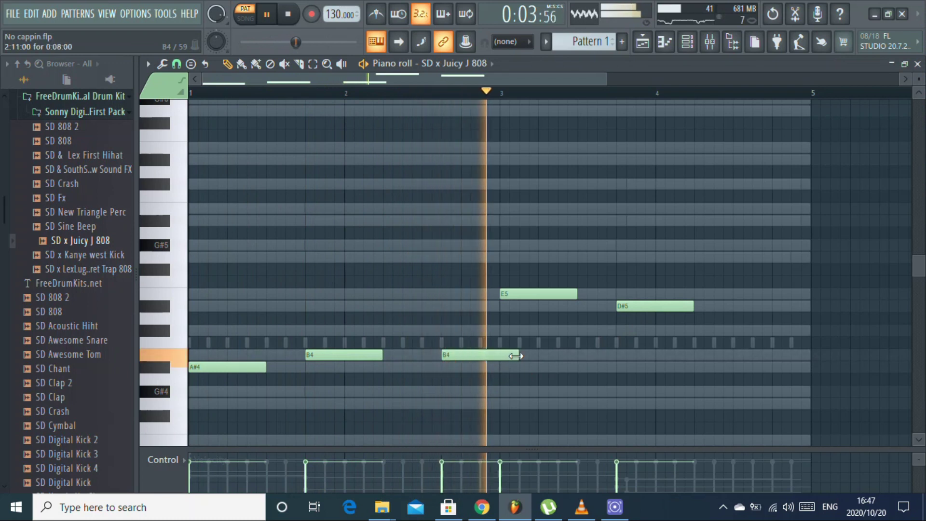
pyautogui.moveTo(517, 354); pyautogui.dragTo(498, 354)
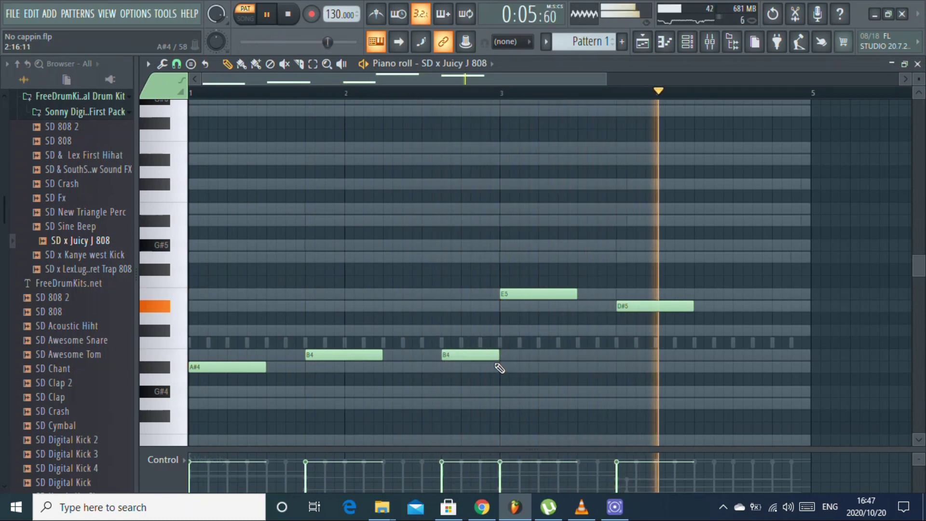
pyautogui.moveTo(628, 306); pyautogui.dragTo(631, 246)
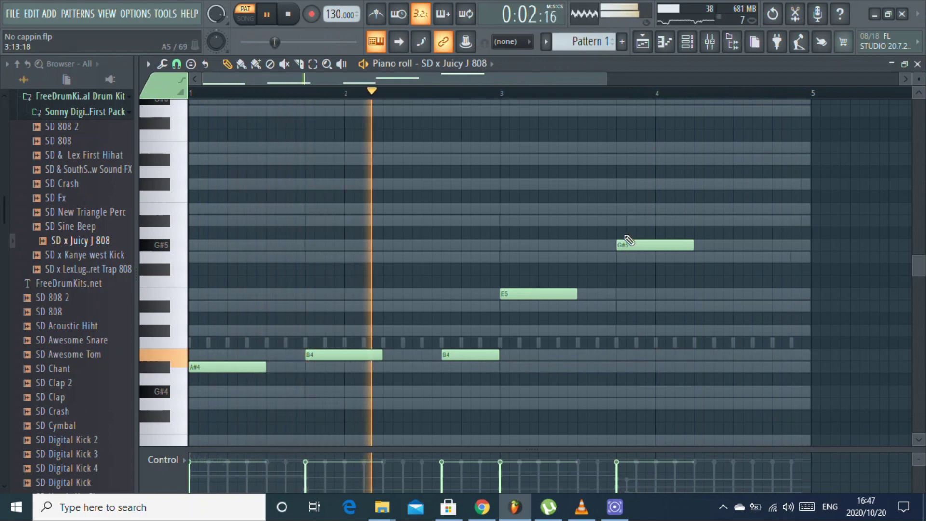
# - Delete all notes from the SD x Juicy J 808 piano roll
pyautogui.rightClick(650, 243)
pyautogui.rightClick(538, 293)
pyautogui.rightClick(470, 354)
pyautogui.rightClick(344, 354)
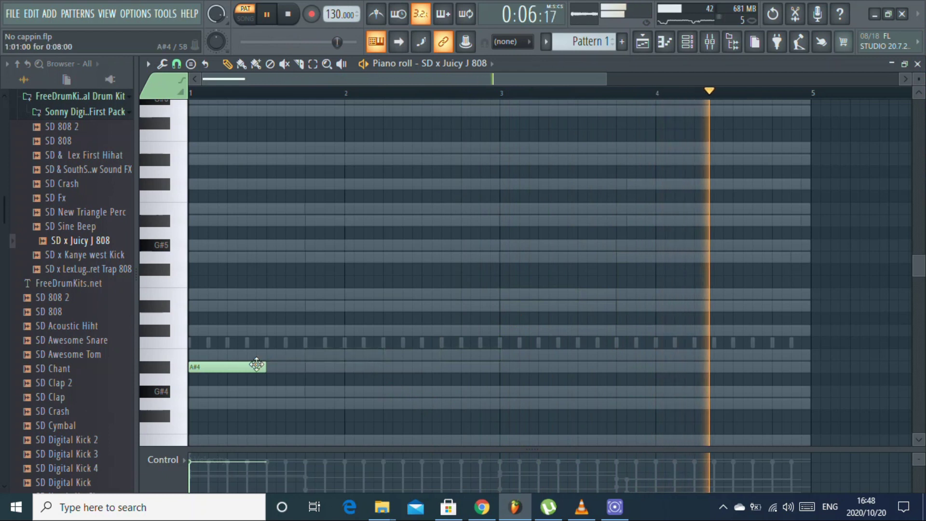
pyautogui.rightClick(226, 366)
pyautogui.click(13, 14)
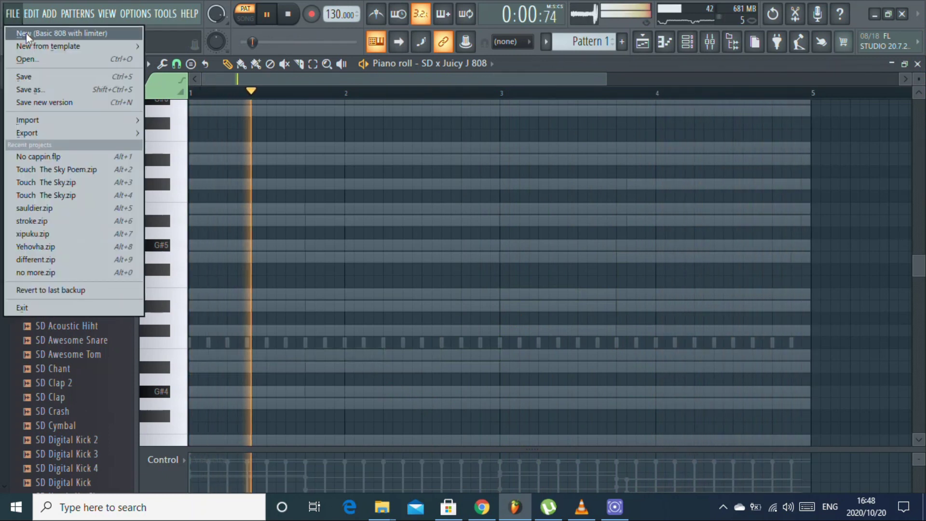
# - Draw half-bar 808 notes at G#4 from bar 1 and B4 on the last beat of bar 1, and audition them
pyautogui.click(209, 147)
pyautogui.press('space')
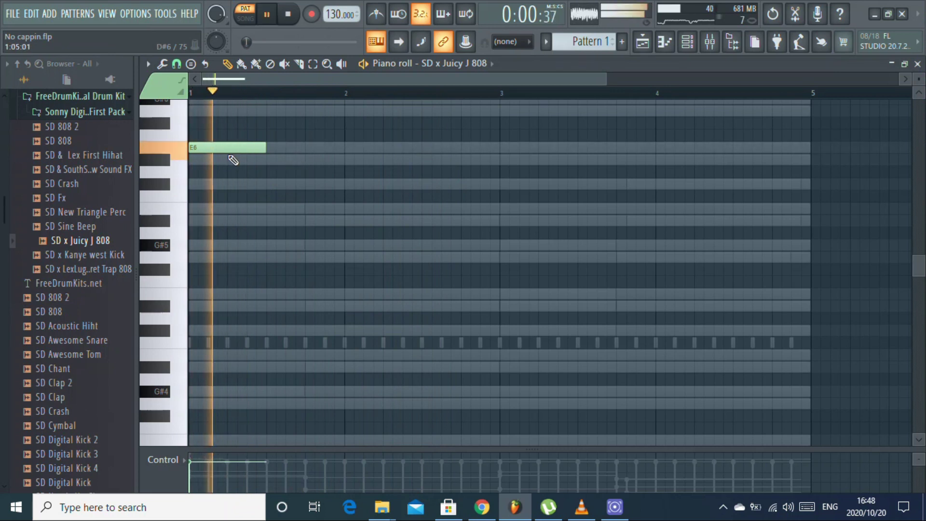
pyautogui.moveTo(207, 147); pyautogui.dragTo(210, 290)
pyautogui.press('space')
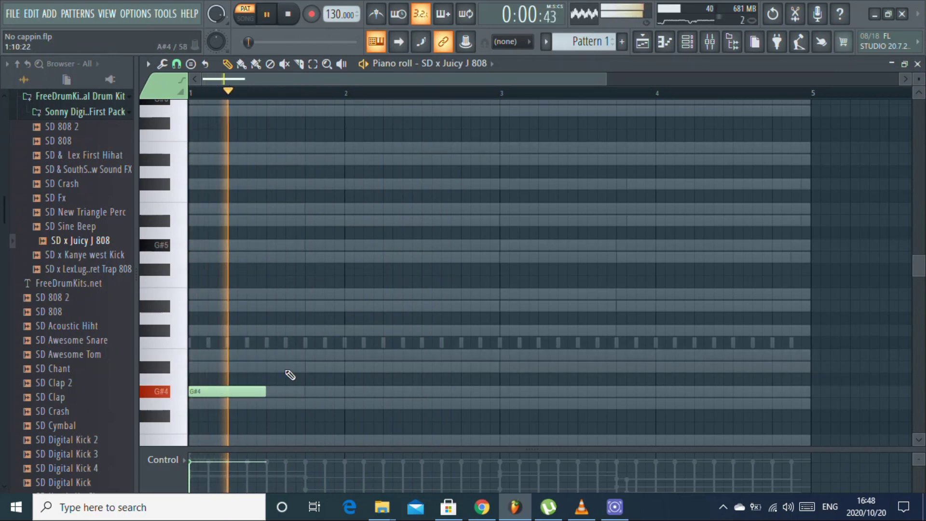
pyautogui.click(302, 355)
pyautogui.moveTo(332, 356); pyautogui.dragTo(342, 355)
pyautogui.press('space')
pyautogui.press('space')
# - Add a one-step B5 note shortly before the B4 note in the 808 pattern and audition it
pyautogui.click(287, 209)
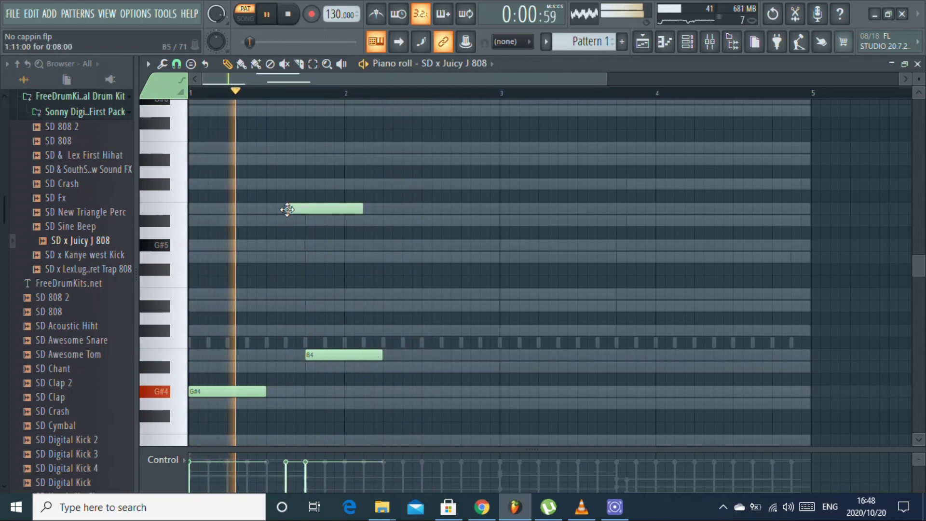
pyautogui.moveTo(359, 209); pyautogui.dragTo(296, 218)
pyautogui.press('space')
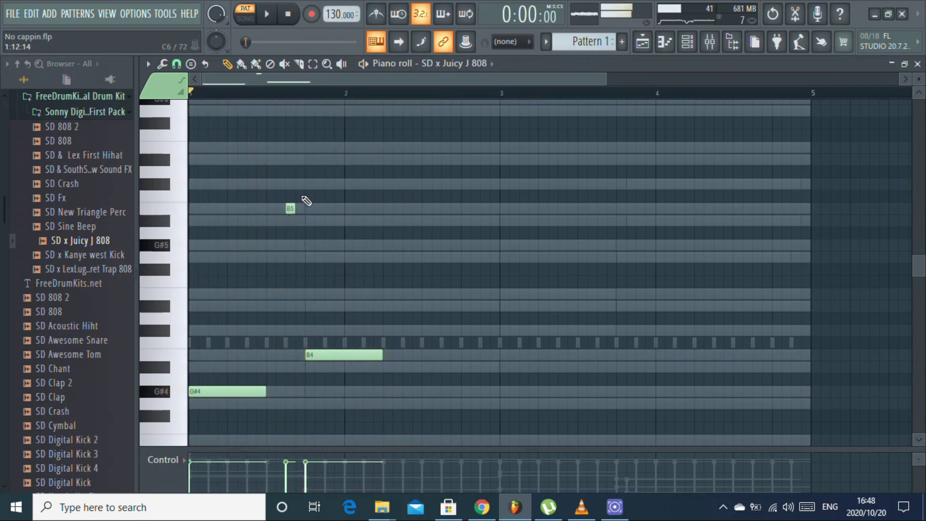
pyautogui.press('space')
pyautogui.click(299, 147)
pyautogui.press('space')
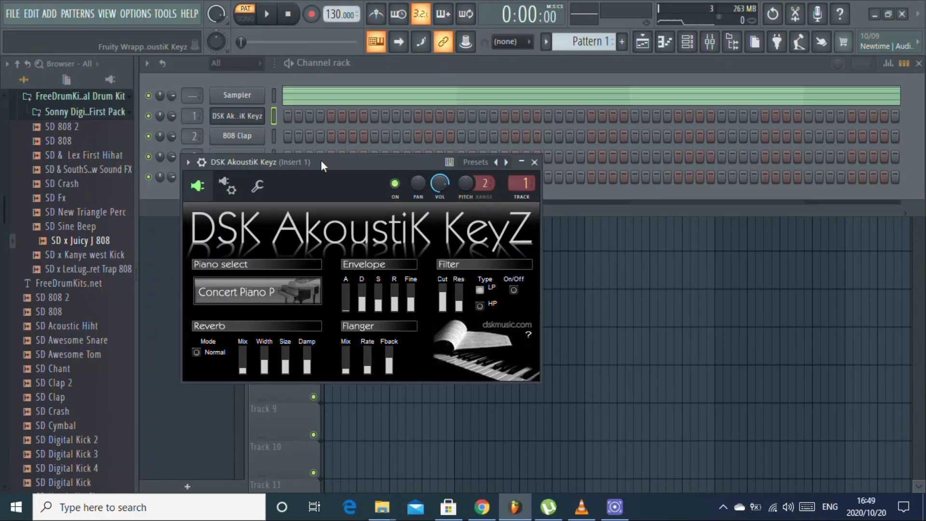
# - Replace the DSK AkoustiK Keyz channel with the reFX Nexus plugin
pyautogui.rightClick(254, 117)
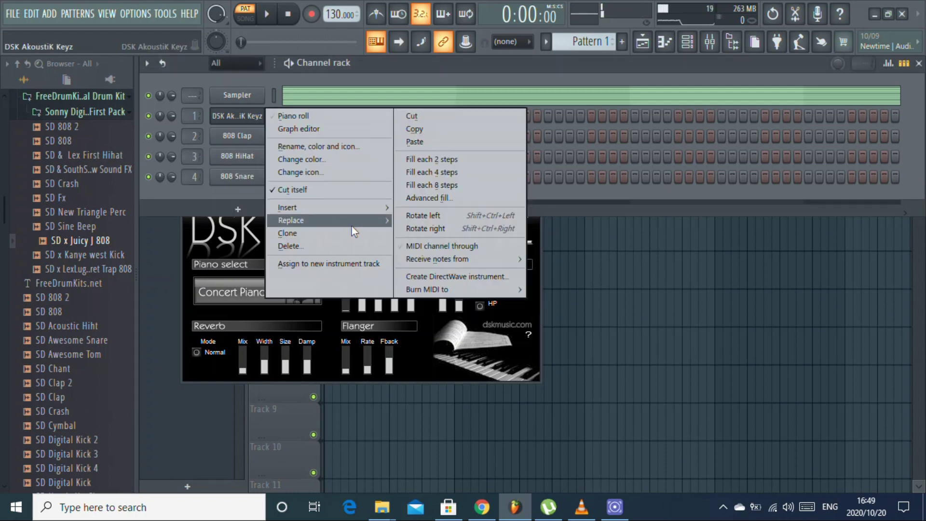
pyautogui.moveTo(352, 222)
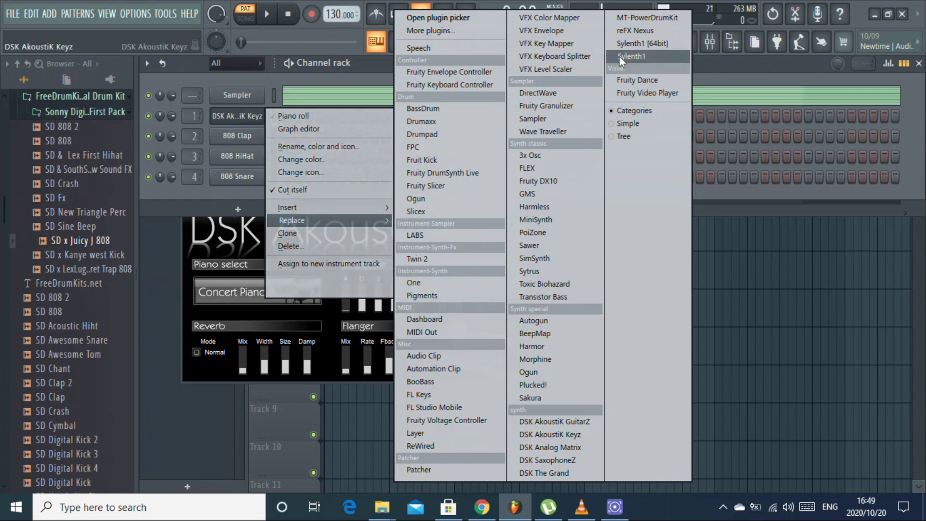
pyautogui.click(635, 32)
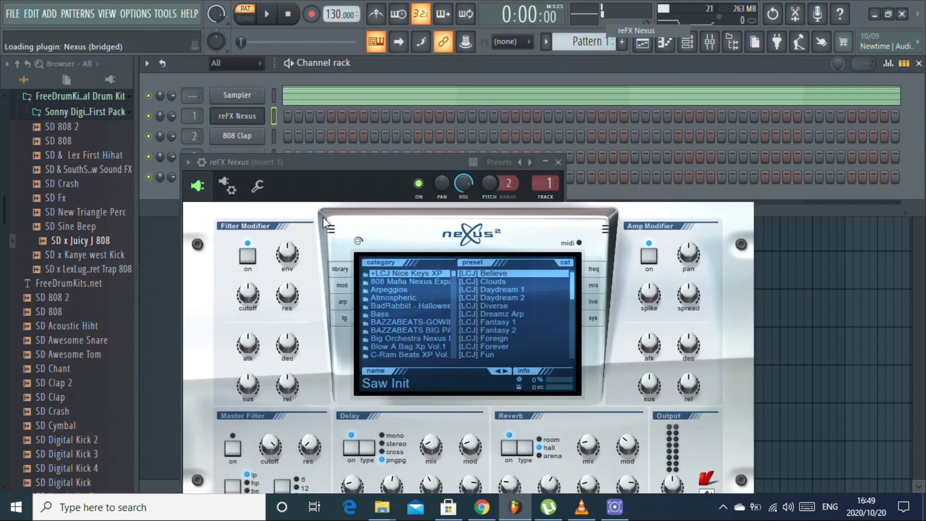
# - Try out the Nexus presets TG Gate n Glide from Gated Pads and PM Piano from Hip-Hop
pyautogui.moveTo(454, 275); pyautogui.dragTo(456, 281)
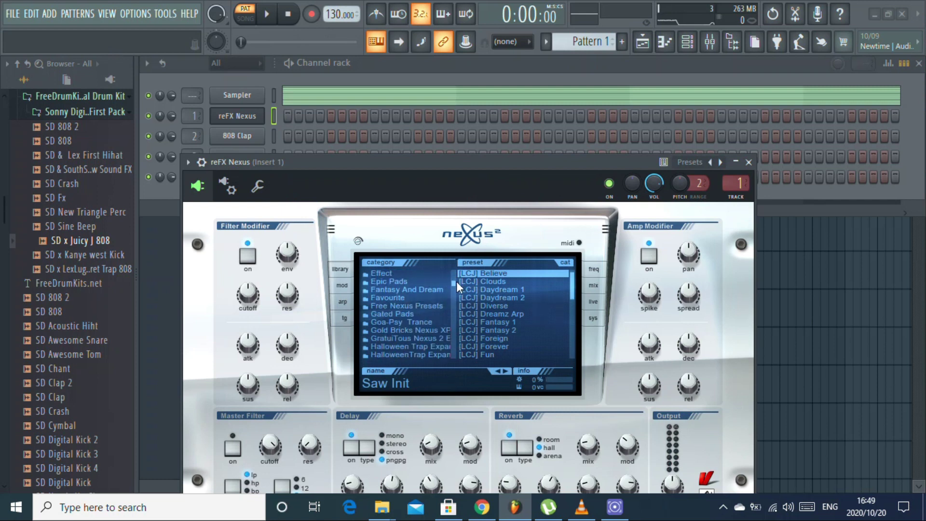
pyautogui.scroll(-1, 456, 281)
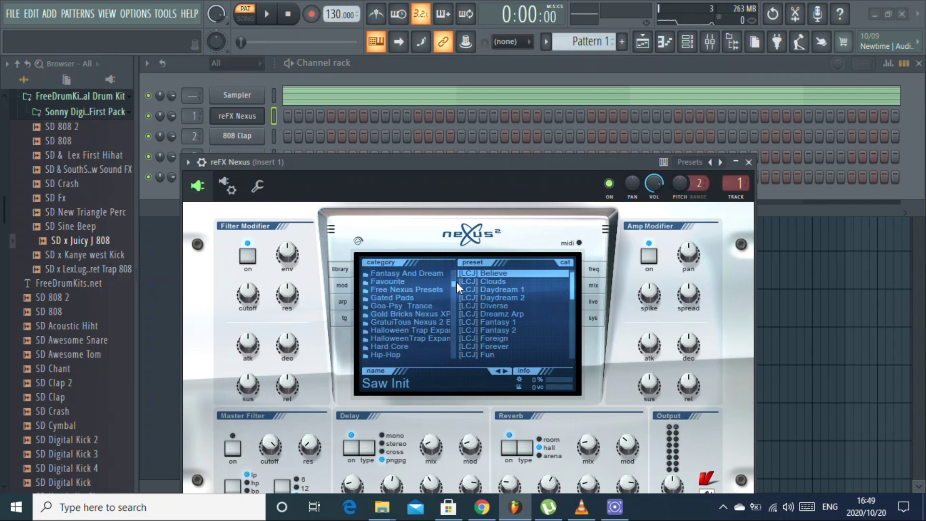
pyautogui.click(411, 299)
pyautogui.click(479, 298)
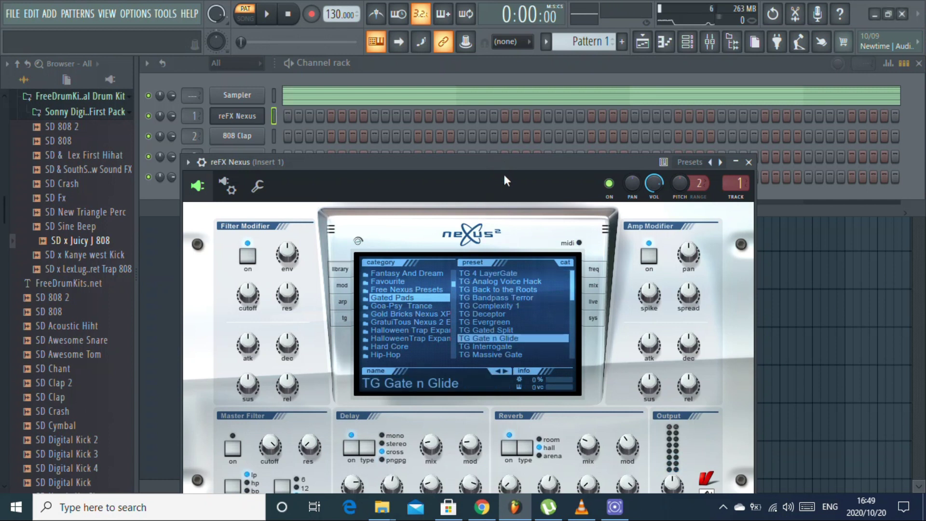
pyautogui.click(412, 352)
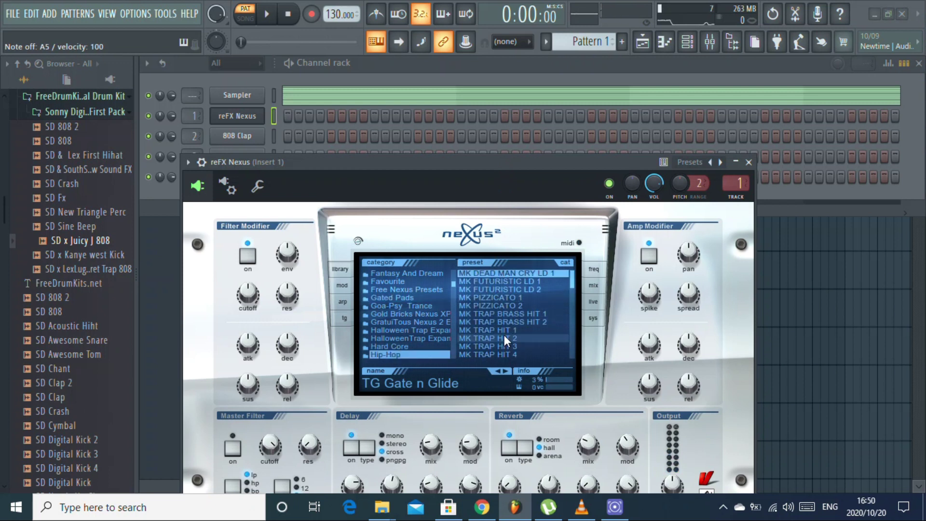
pyautogui.moveTo(572, 276); pyautogui.dragTo(568, 339)
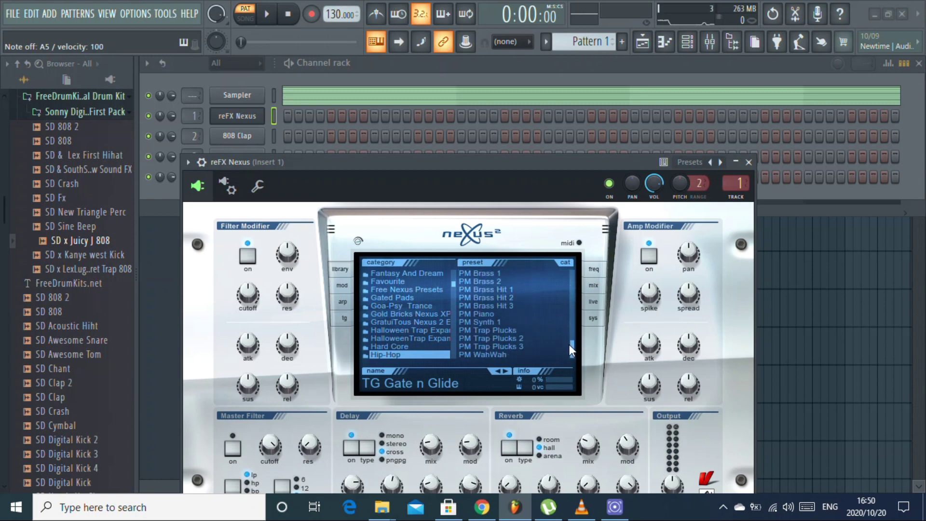
pyautogui.click(496, 313)
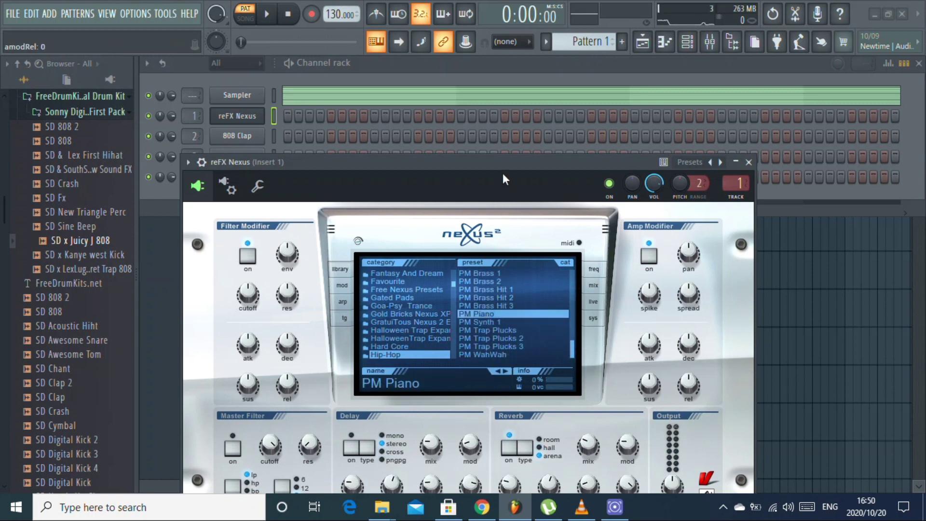
# - Audition the London On Da Track - Bell 1 preset in Nexus, and load Piano 1 from the same category
pyautogui.moveTo(454, 285); pyautogui.dragTo(454, 292)
pyautogui.click(430, 282)
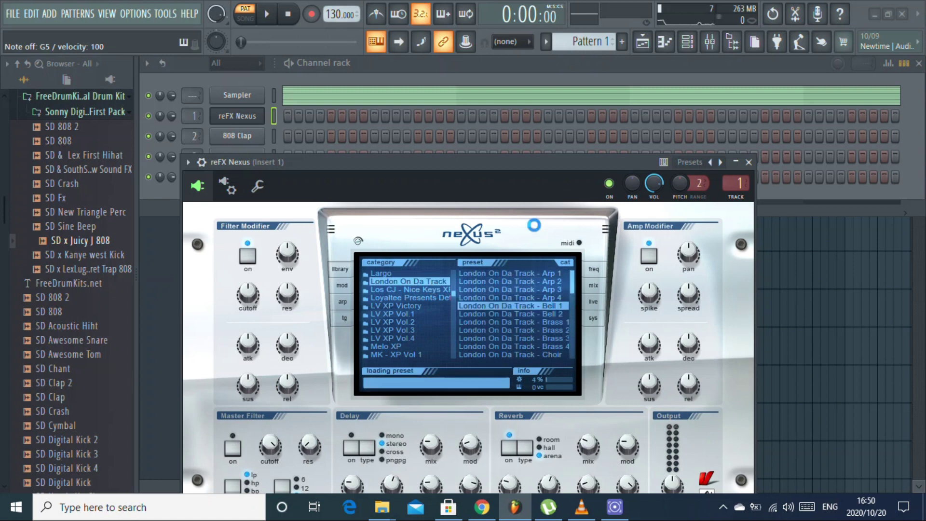
pyautogui.press('b')
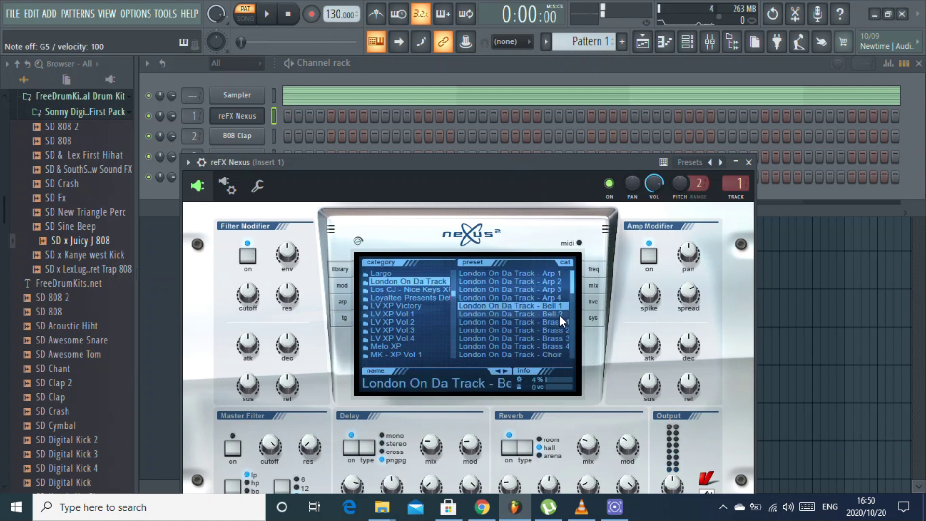
pyautogui.press('q')
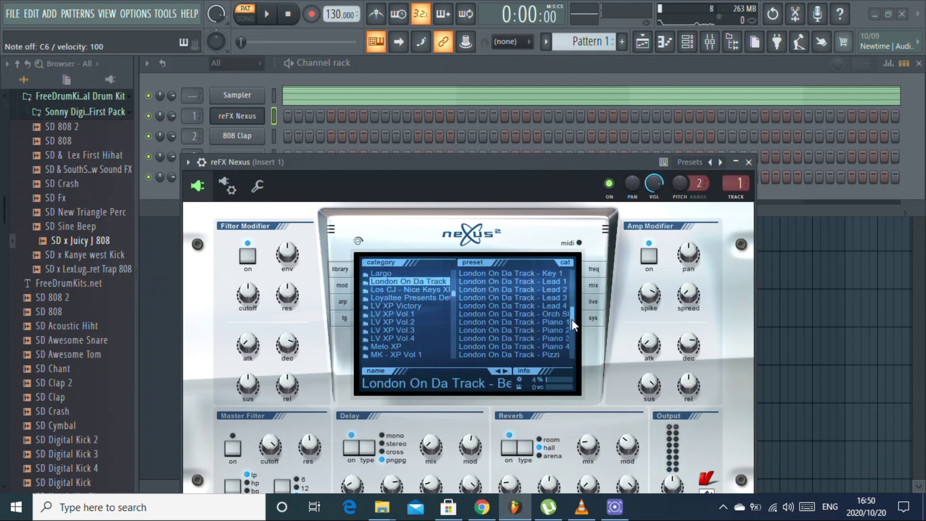
pyautogui.click(562, 291)
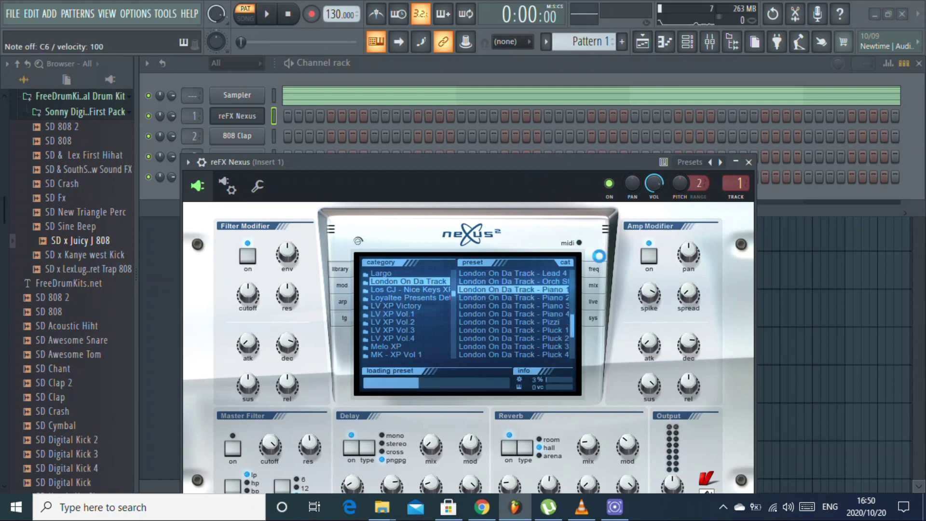
# - Close the Nexus plugin window and open the piano roll of the reFX Nexus channel
pyautogui.click(749, 162)
pyautogui.rightClick(269, 112)
pyautogui.click(295, 114)
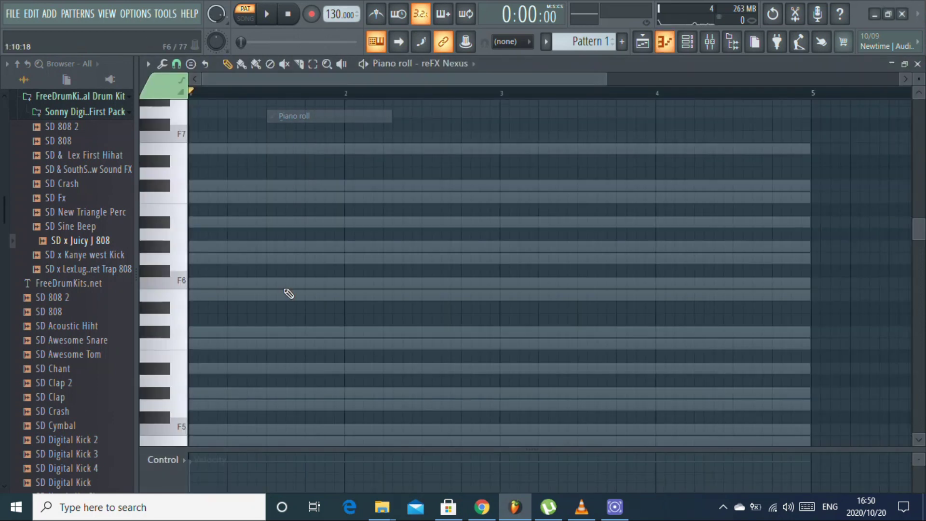
# - Draw a one-bar F5 note in bar 1 with reduced velocity, and set the project tempo to 142 BPM
pyautogui.scroll(-3, 198, 379)
pyautogui.click(189, 318)
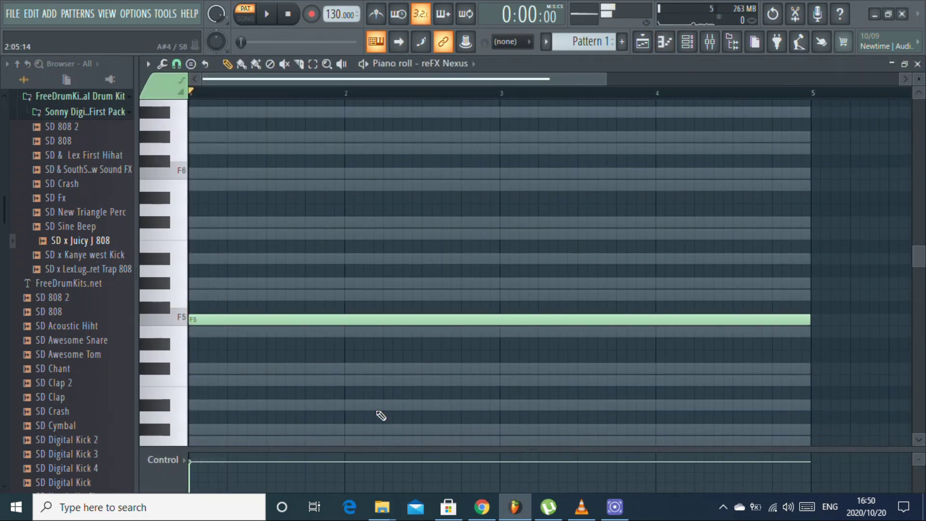
pyautogui.click(192, 476)
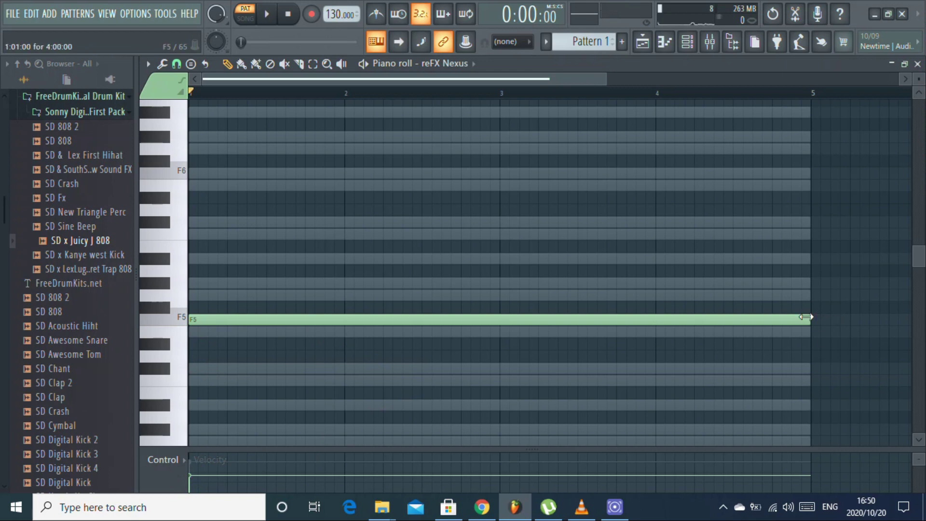
pyautogui.moveTo(805, 317); pyautogui.dragTo(401, 326)
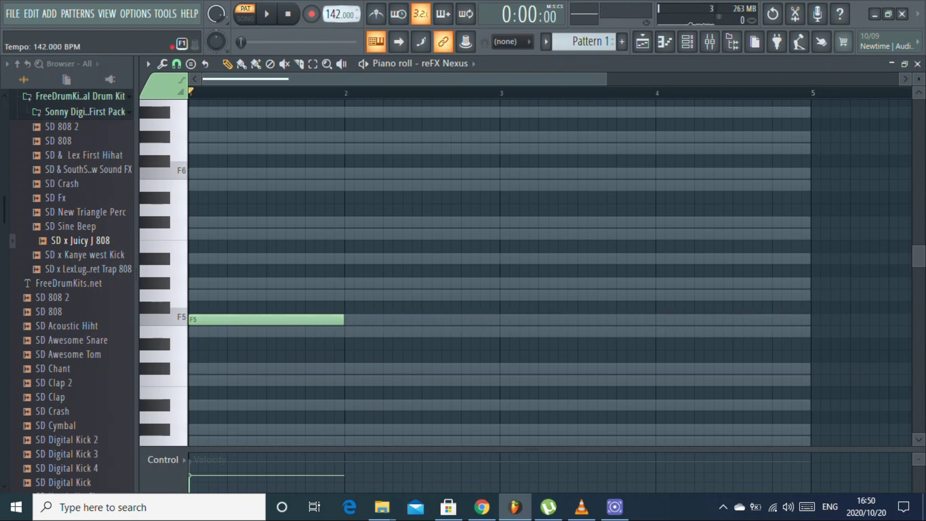
# - Stack G#5 and C6 on the F5 note in bar 1, and draw an A#4, C#5 and F5 chord across bar 2
pyautogui.press('space')
pyautogui.click(202, 283)
pyautogui.click(203, 234)
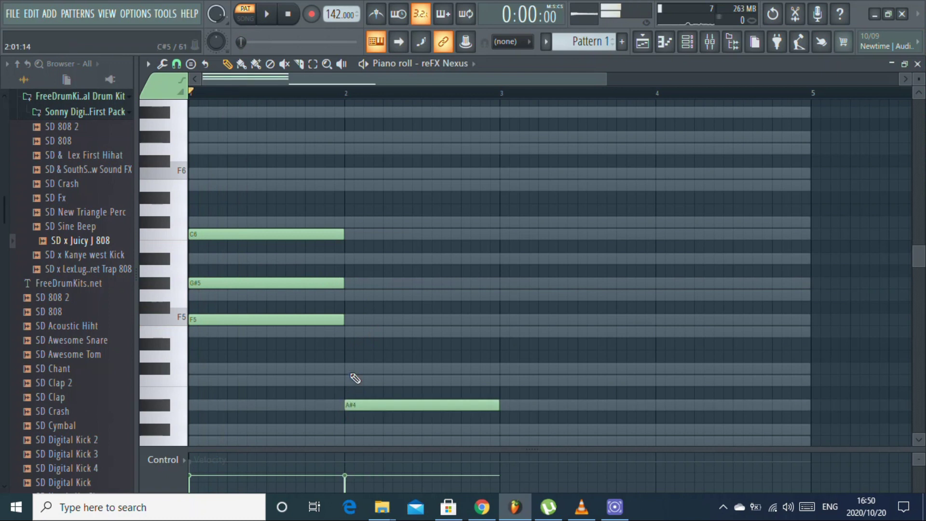
pyautogui.press('space')
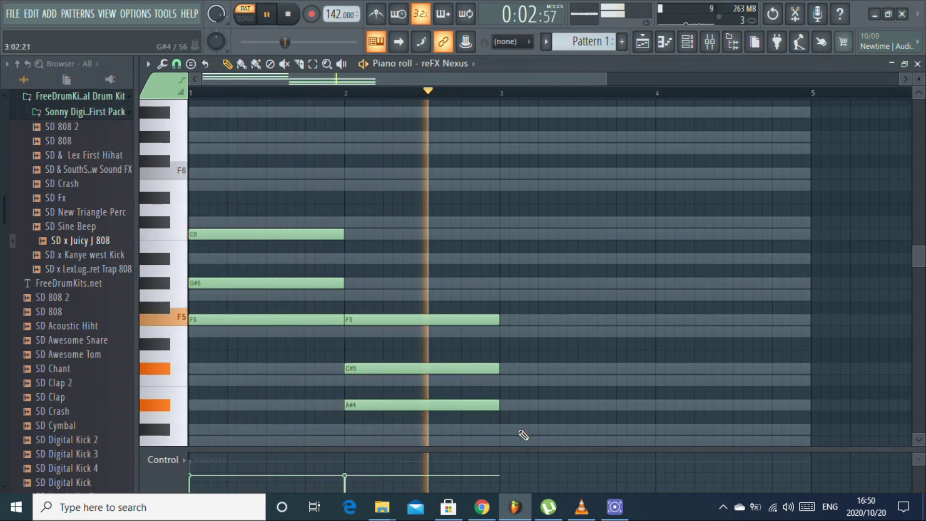
# - Build a one-bar chord of C#5, F5 and G#5 across bar 3
pyautogui.scroll(-3, 506, 398)
pyautogui.click(496, 307)
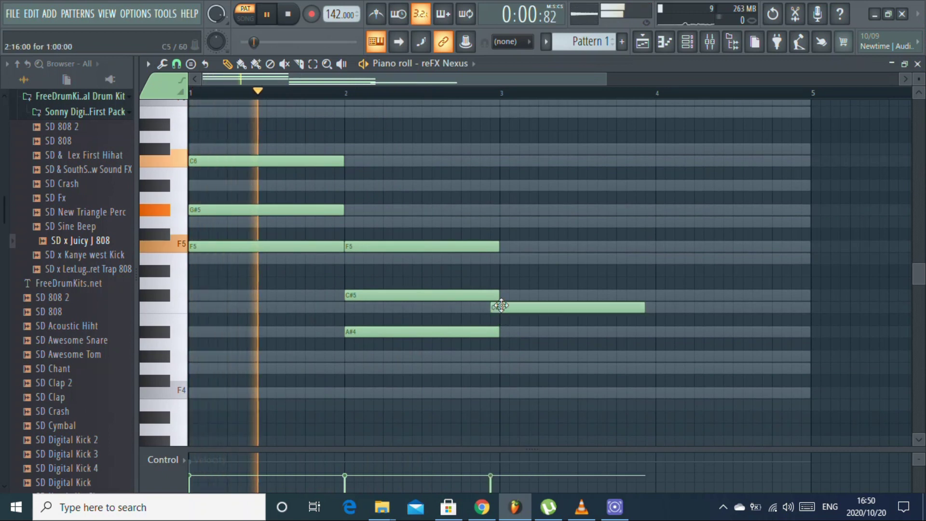
pyautogui.click(506, 258)
pyautogui.moveTo(507, 307); pyautogui.dragTo(516, 308)
pyautogui.moveTo(497, 258); pyautogui.dragTo(507, 258)
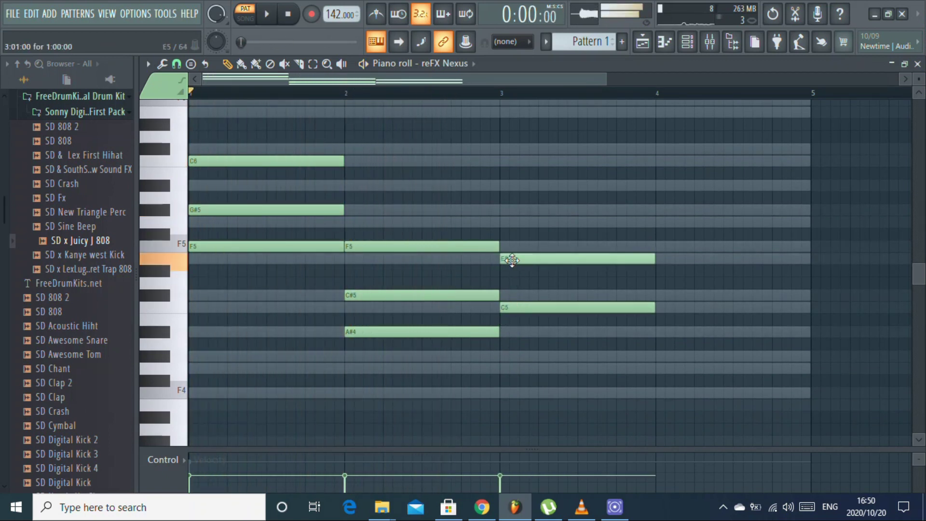
pyautogui.click(504, 210)
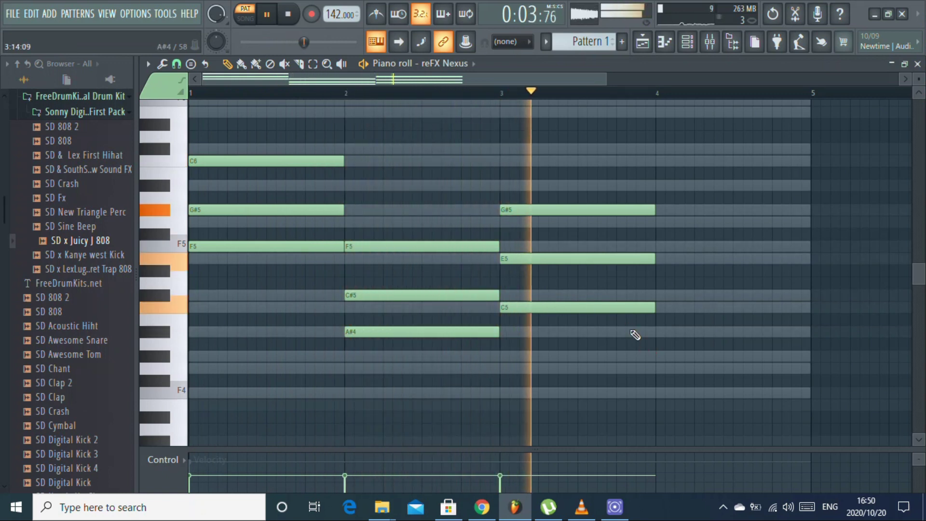
pyautogui.moveTo(517, 307)
pyautogui.mouseDown()
pyautogui.moveTo(514, 324)
pyautogui.moveTo(514, 291)
pyautogui.mouseUp()
pyautogui.moveTo(514, 256); pyautogui.dragTo(515, 245)
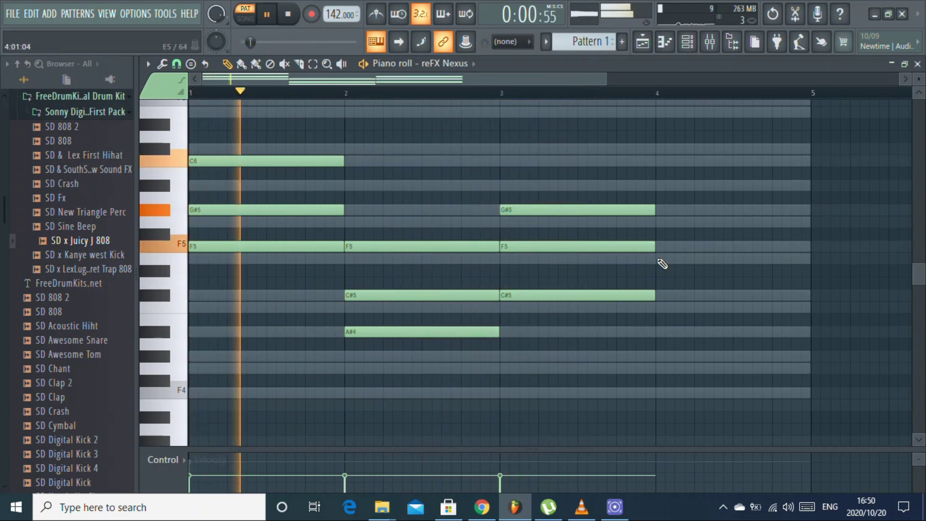
# - Draw a one-bar chord of G#4, C5 and E5 across bar 4 and play the pattern
pyautogui.click(654, 259)
pyautogui.click(657, 307)
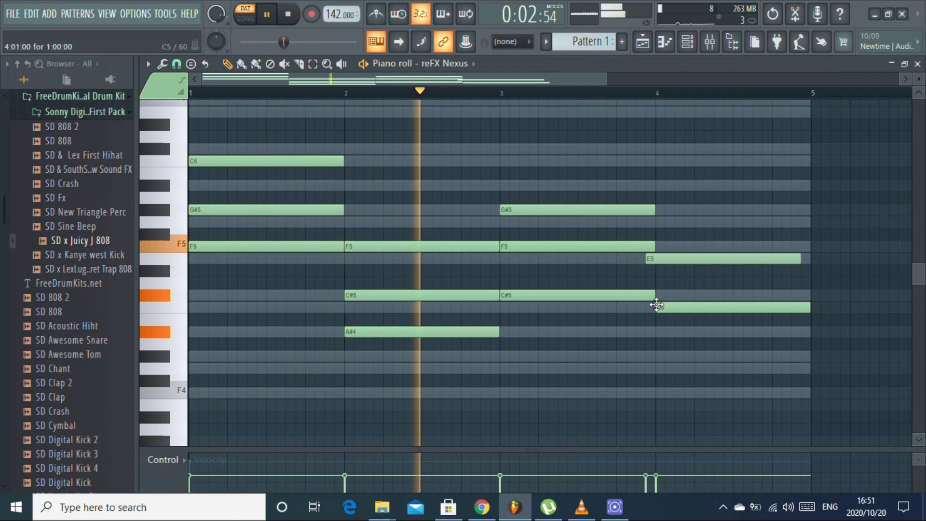
pyautogui.moveTo(657, 259); pyautogui.dragTo(661, 259)
pyautogui.click(657, 354)
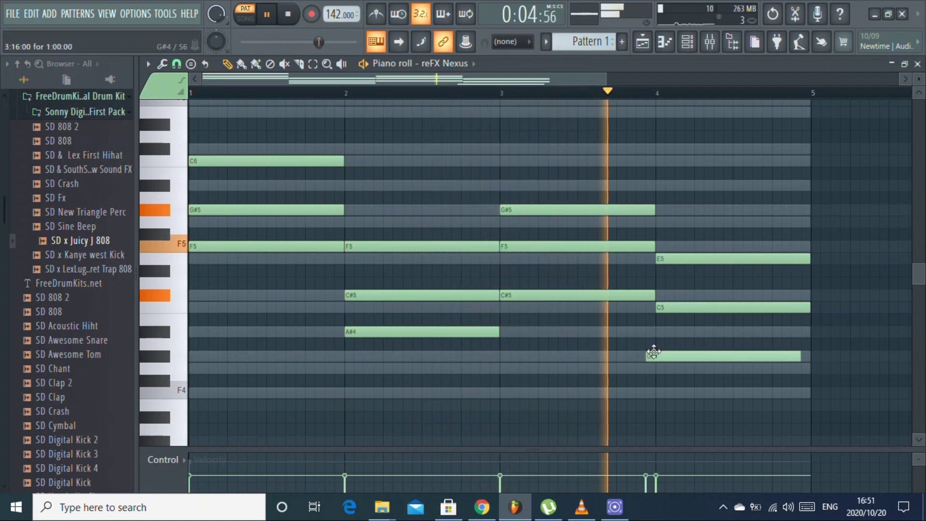
pyautogui.press('space')
pyautogui.press('space')
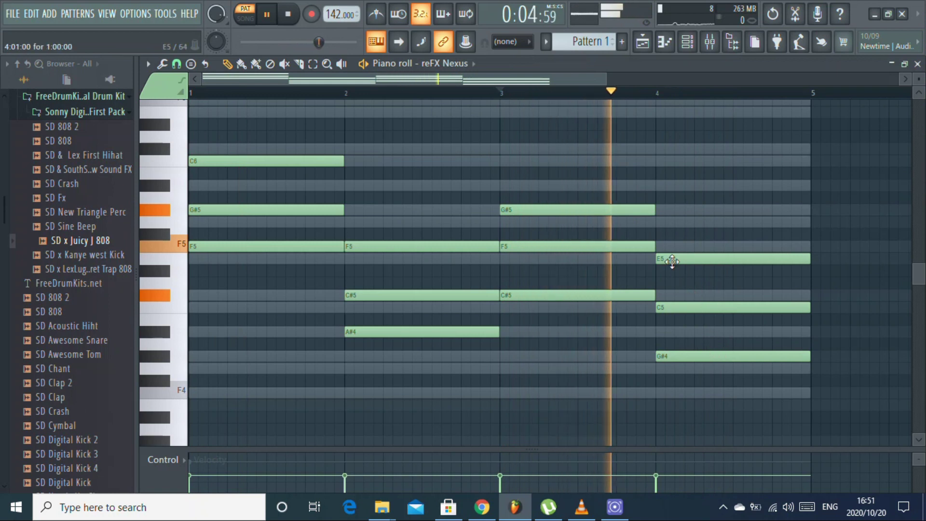
# - Raise the notes of the bar 4 chord to C5, E5 and G5
pyautogui.moveTo(667, 259); pyautogui.dragTo(667, 246)
pyautogui.moveTo(674, 307); pyautogui.dragTo(668, 296)
pyautogui.moveTo(665, 355); pyautogui.dragTo(674, 332)
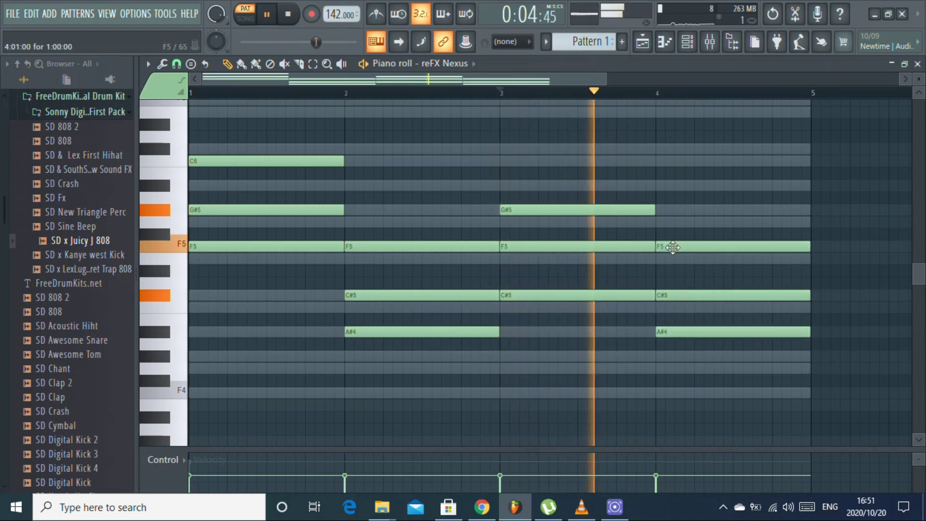
pyautogui.moveTo(673, 247); pyautogui.dragTo(671, 222)
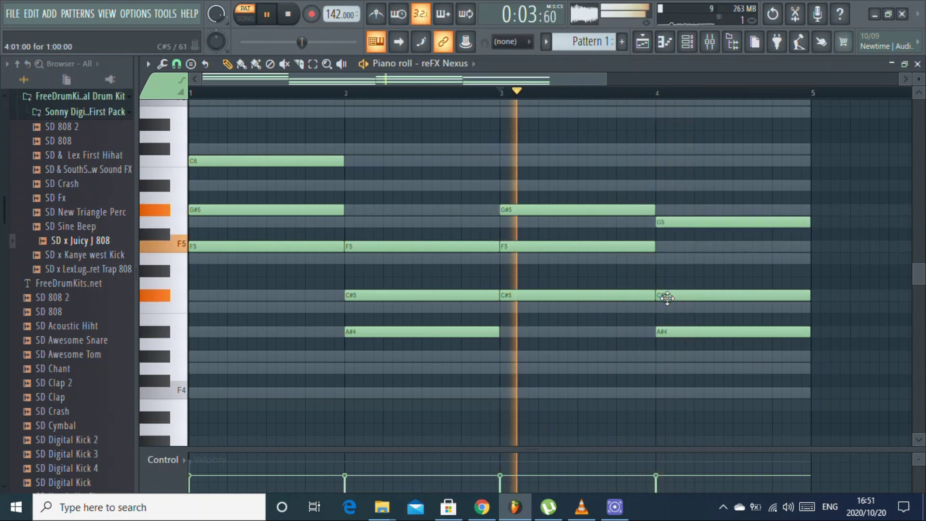
pyautogui.moveTo(661, 295); pyautogui.dragTo(666, 259)
pyautogui.press('space')
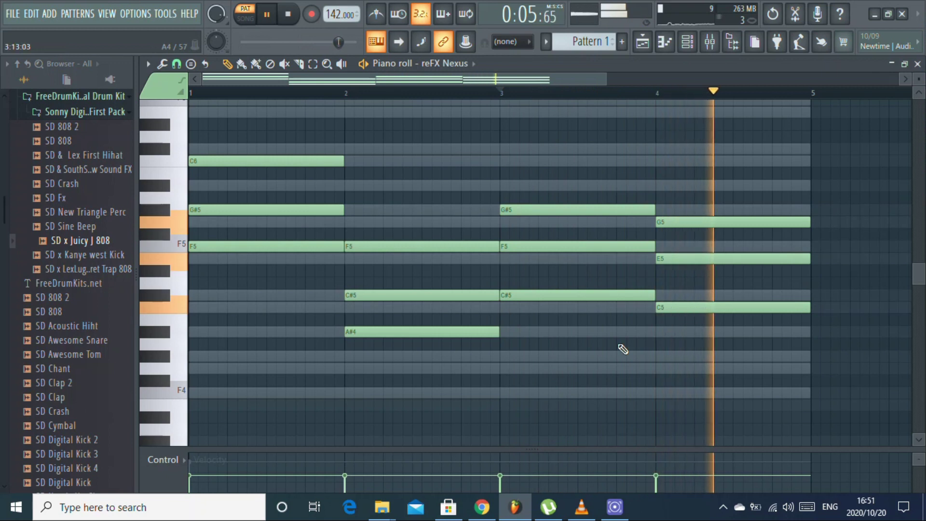
# - Transpose all chord notes down one octave and restart playback
pyautogui.hotkey('ctrl', 'Down')
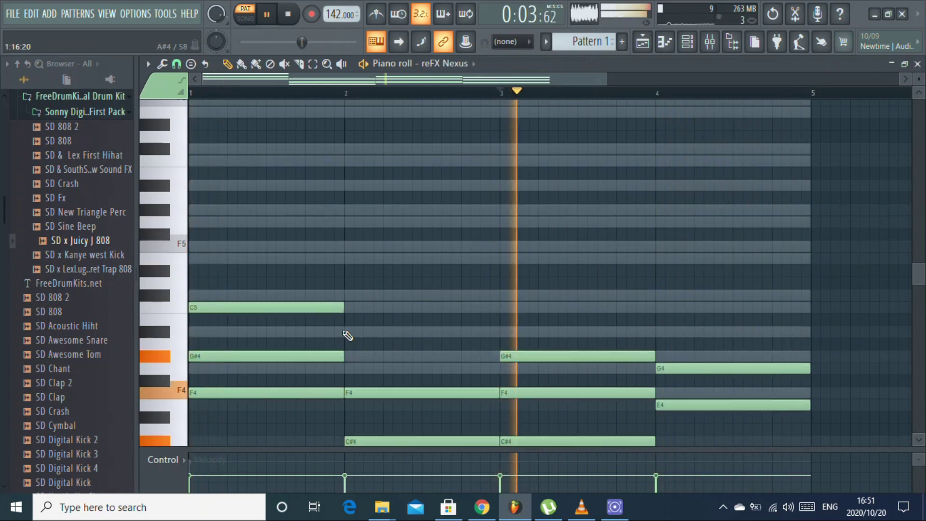
pyautogui.press('space')
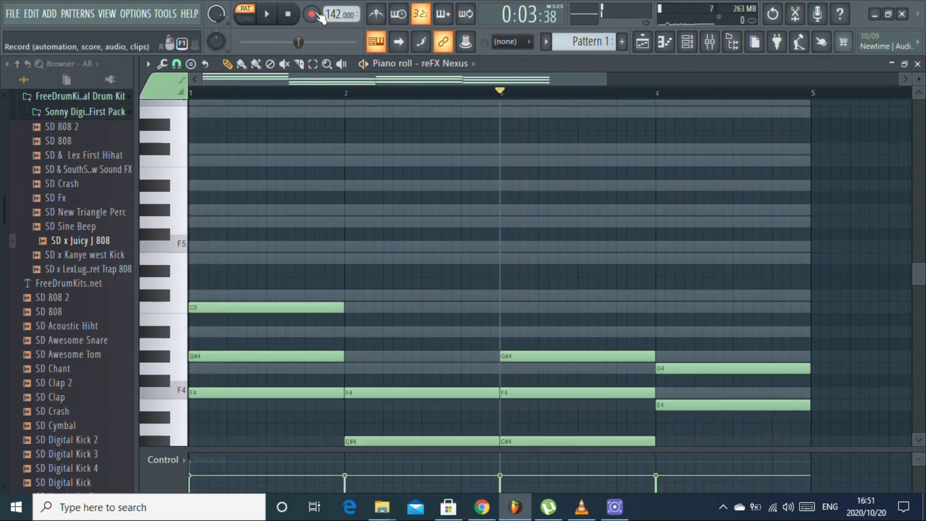
pyautogui.press('space')
# - Strum all the chords with a reduced start time strength and unchanged velocity
pyautogui.hotkey('alt', 's')
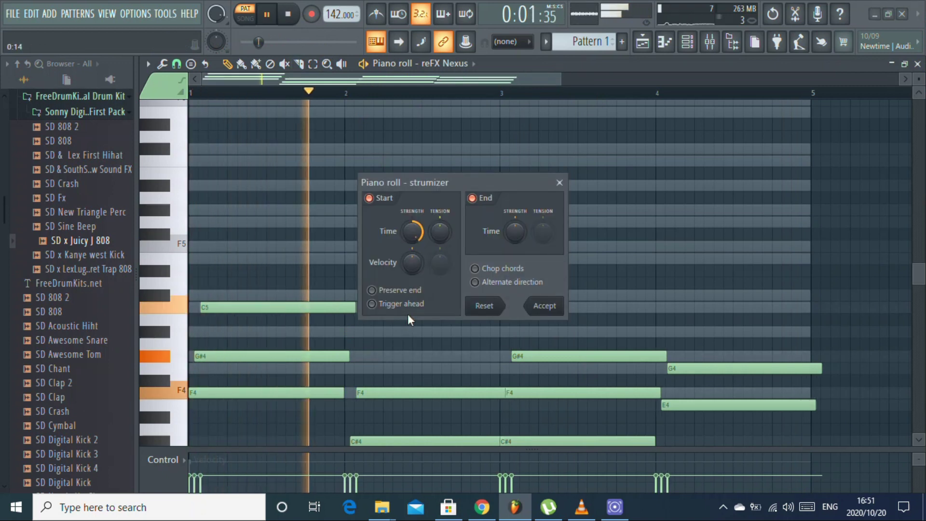
pyautogui.moveTo(412, 232); pyautogui.dragTo(412, 237)
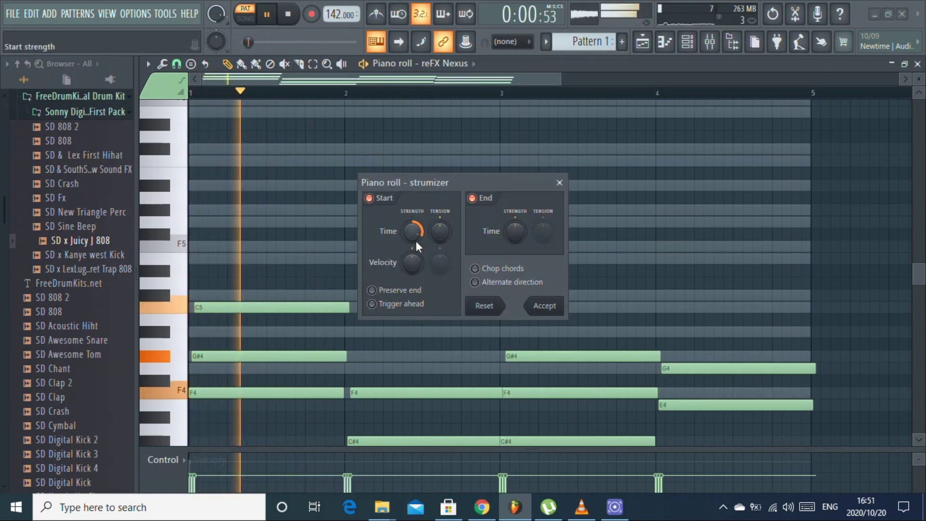
pyautogui.click(541, 305)
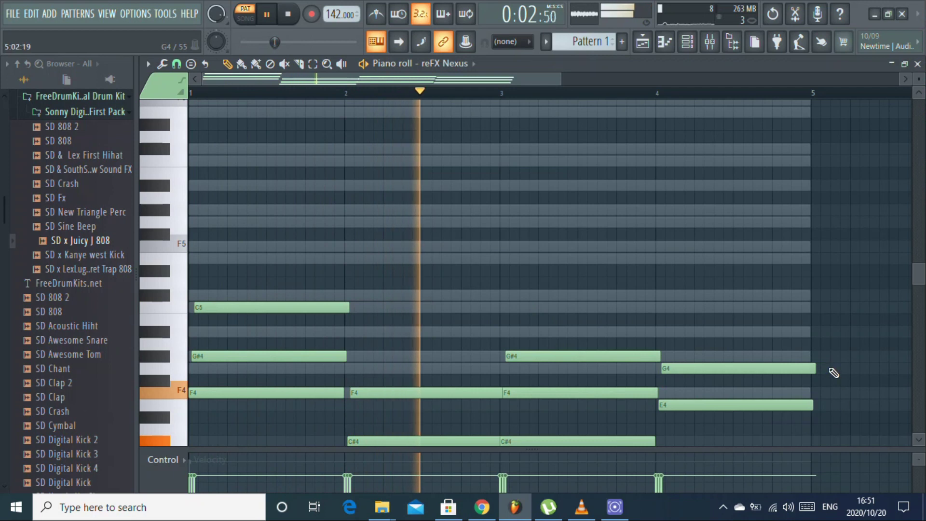
# - Shorten the three chord notes in bar 4 so they end just before bar 5
pyautogui.scroll(-3, 820, 314)
pyautogui.moveTo(821, 314); pyautogui.dragTo(819, 355)
pyautogui.moveTo(815, 296); pyautogui.dragTo(810, 318)
# - Add an A#4 note in the second half of bar 4 and trim it to end at bar 5
pyautogui.click(754, 264)
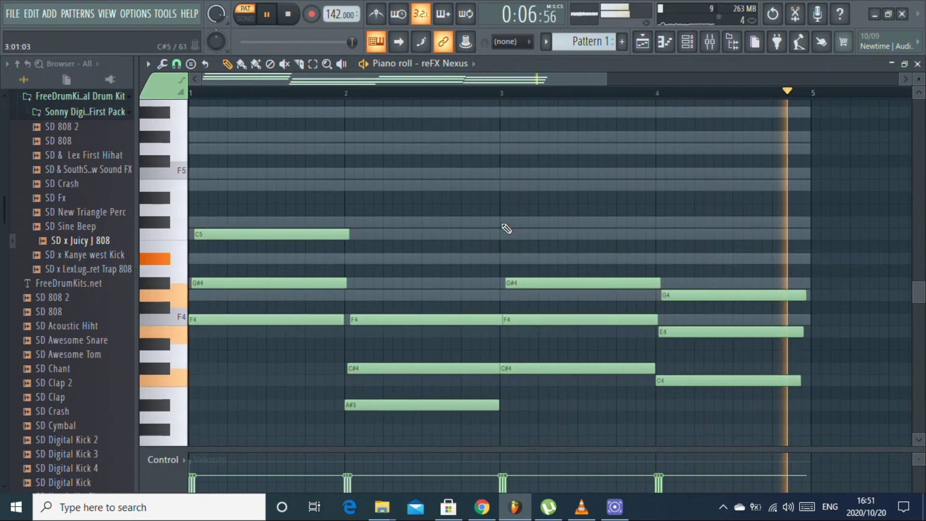
pyautogui.click(735, 259)
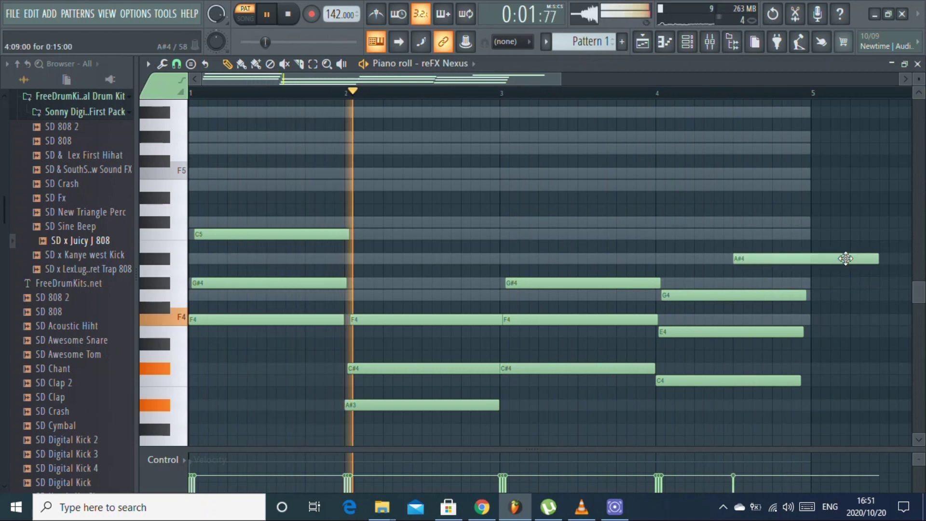
pyautogui.moveTo(875, 260); pyautogui.dragTo(810, 259)
# - Add half-bar melody notes C#6 at the middle of bar 1, C6 on its last beat, and F5 on the last beat of bar 2
pyautogui.scroll(2, 338, 231)
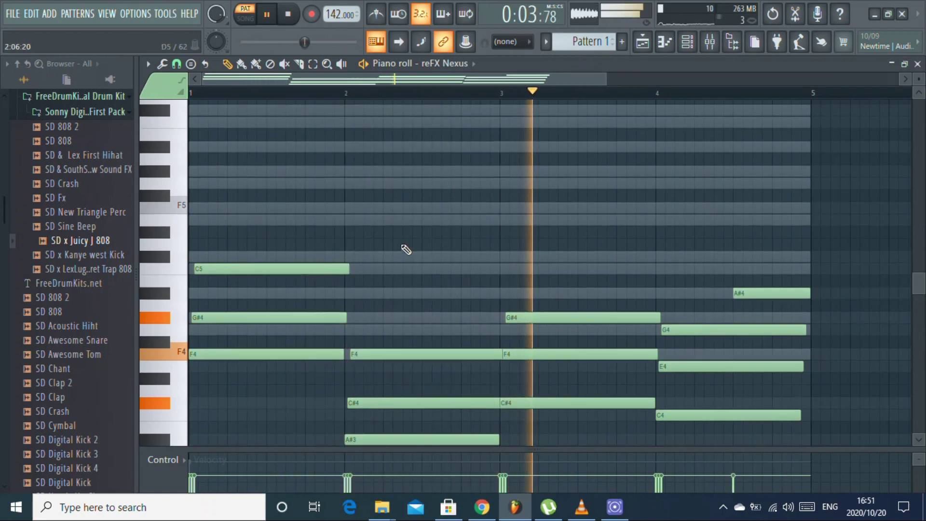
pyautogui.scroll(2, 289, 207)
pyautogui.click(270, 149)
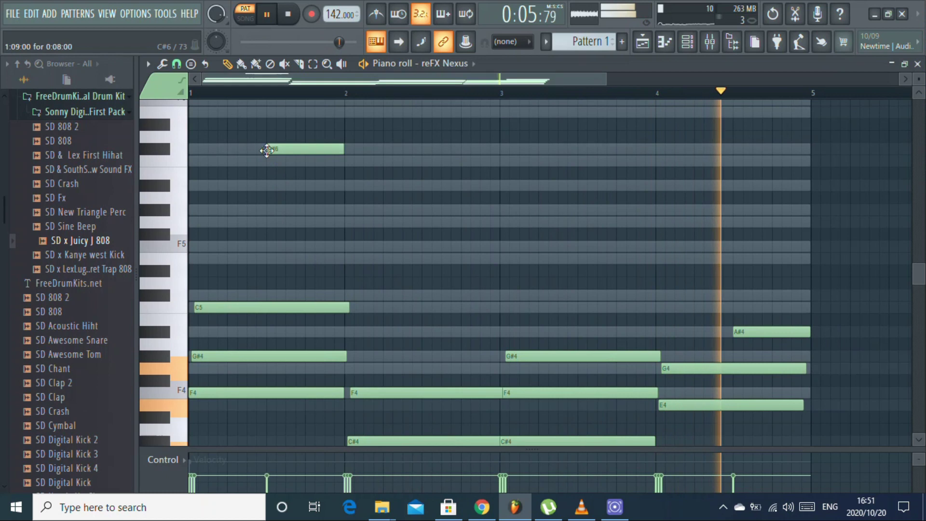
pyautogui.click(307, 161)
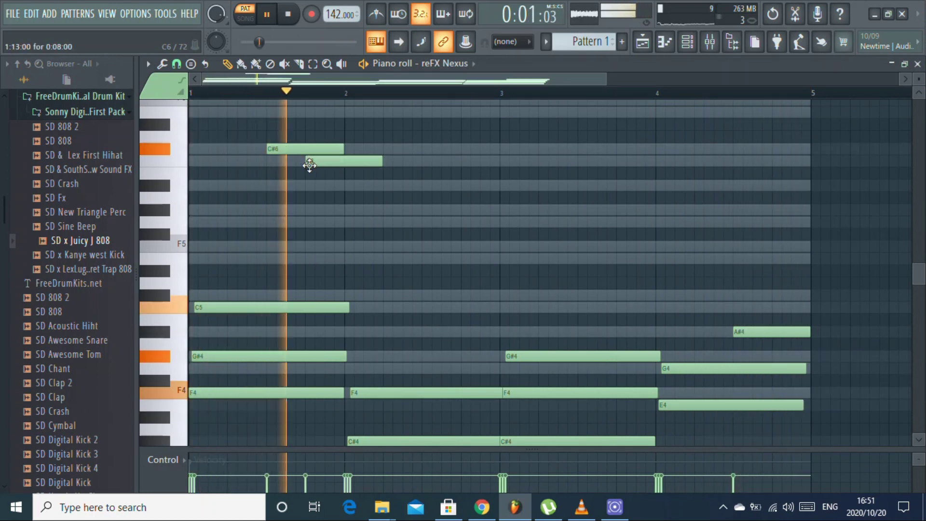
pyautogui.click(462, 247)
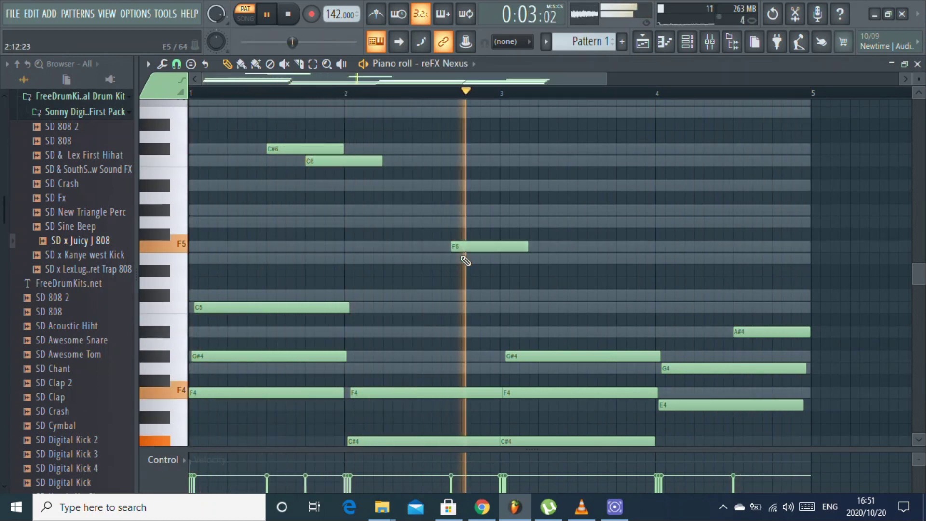
pyautogui.moveTo(473, 250); pyautogui.dragTo(484, 251)
pyautogui.press('space')
# - Add half-bar melody notes G#5 at the middle of bar 3 and G5 on its last beat
pyautogui.click(617, 209)
pyautogui.moveTo(617, 209); pyautogui.dragTo(569, 209)
pyautogui.click(610, 222)
pyautogui.moveTo(625, 222); pyautogui.dragTo(635, 223)
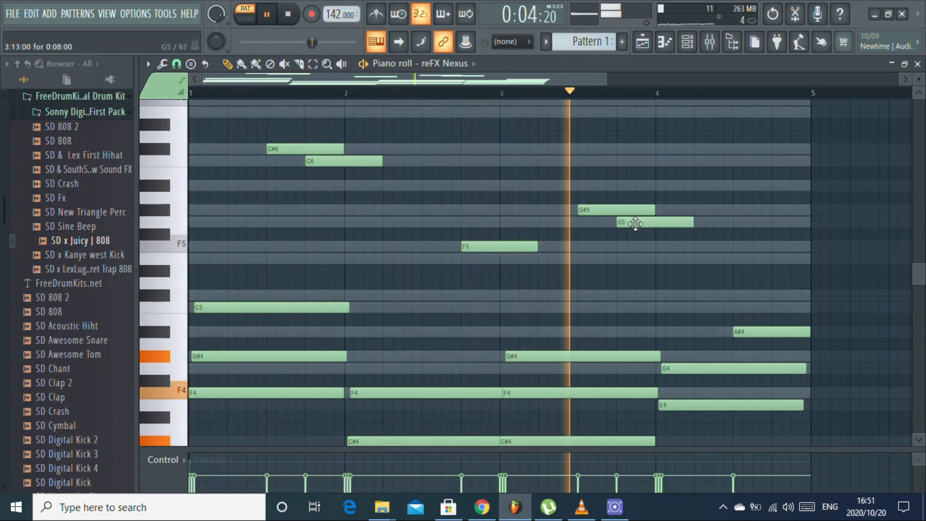
# - Move the A#4 note to C#5 on the last beat of bar 4 and trim it to end at bar 5
pyautogui.scroll(-2, 873, 150)
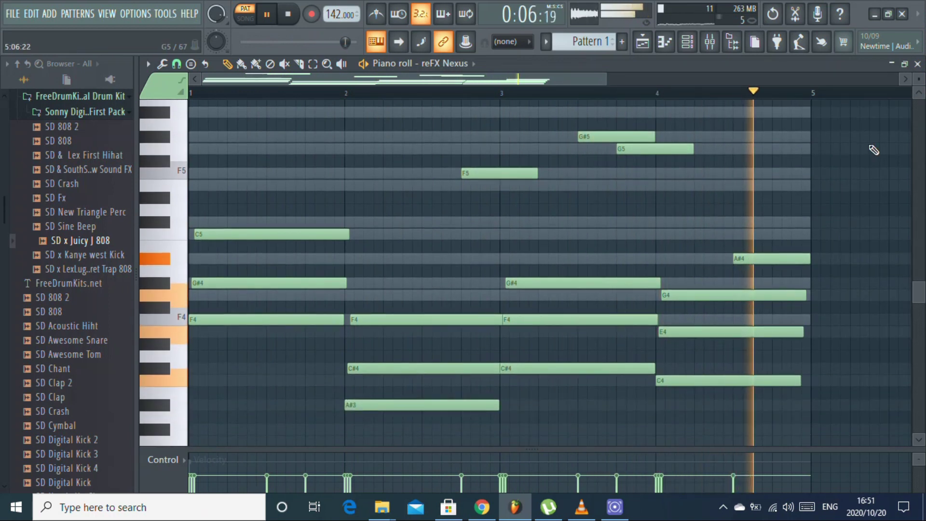
pyautogui.moveTo(743, 251); pyautogui.dragTo(781, 250)
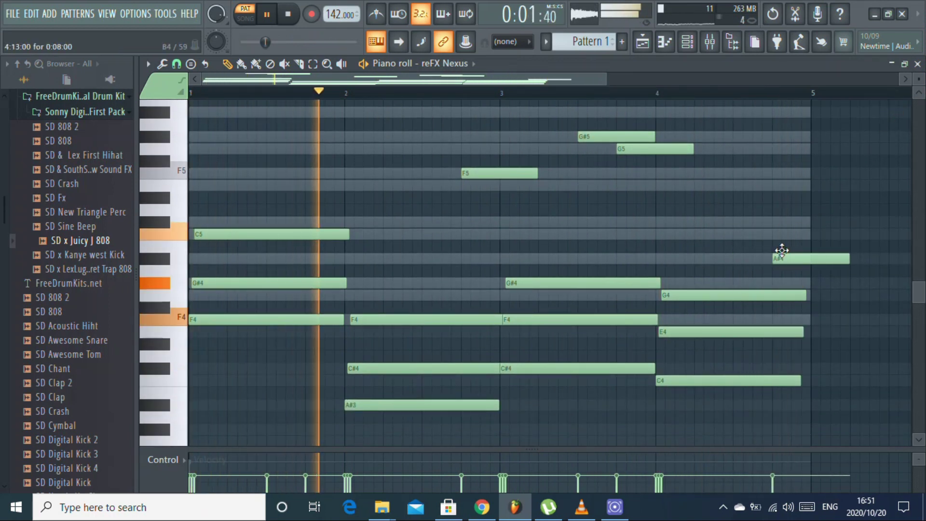
pyautogui.moveTo(847, 259); pyautogui.dragTo(781, 221)
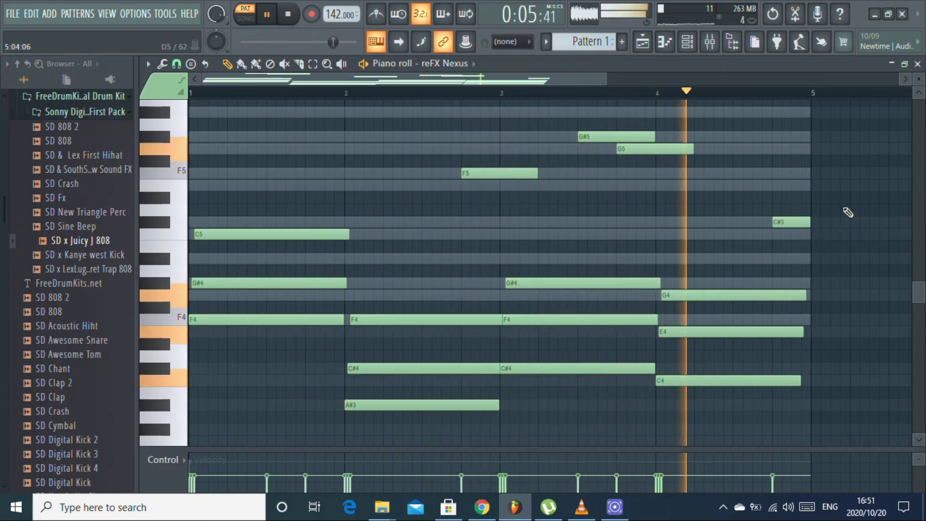
# - Load Graillon 2 in the first effect slot of the Nexus mixer insert and adjust its pitch shift below zero
pyautogui.click(917, 64)
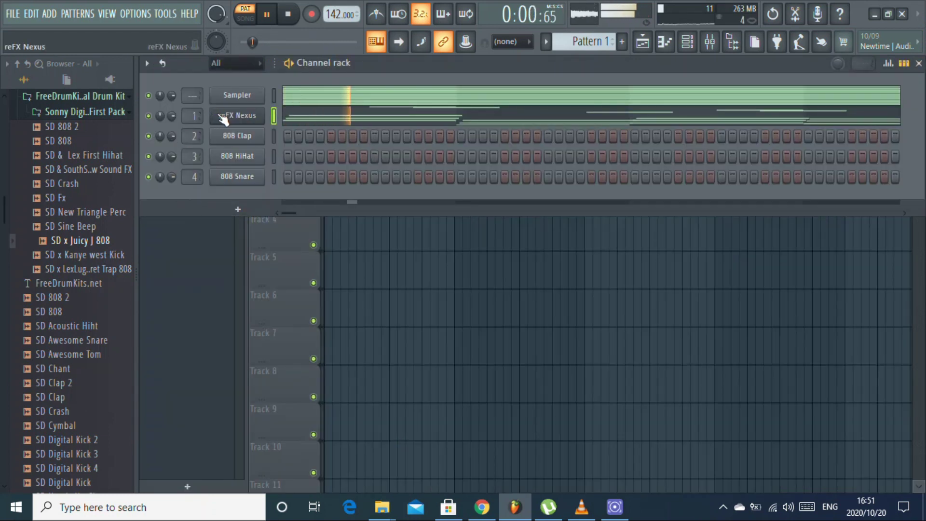
pyautogui.doubleClick(194, 116)
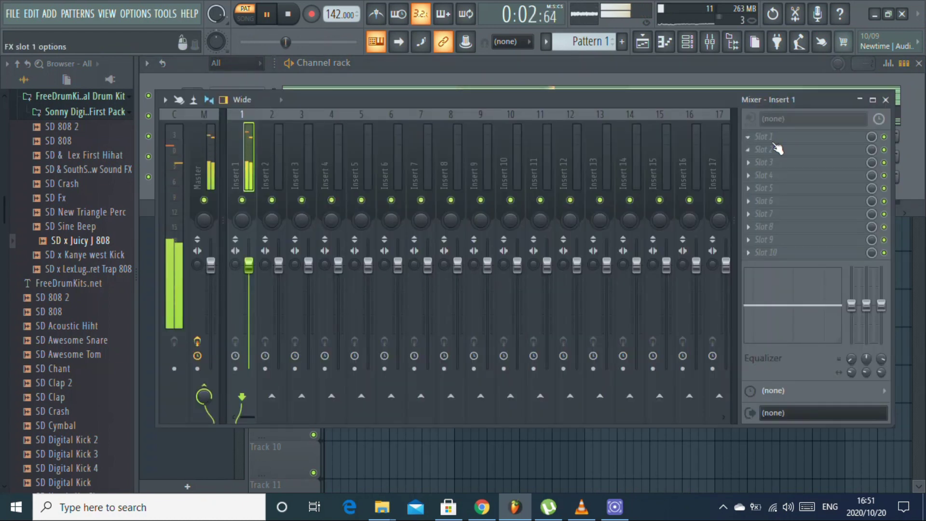
pyautogui.press('F8')
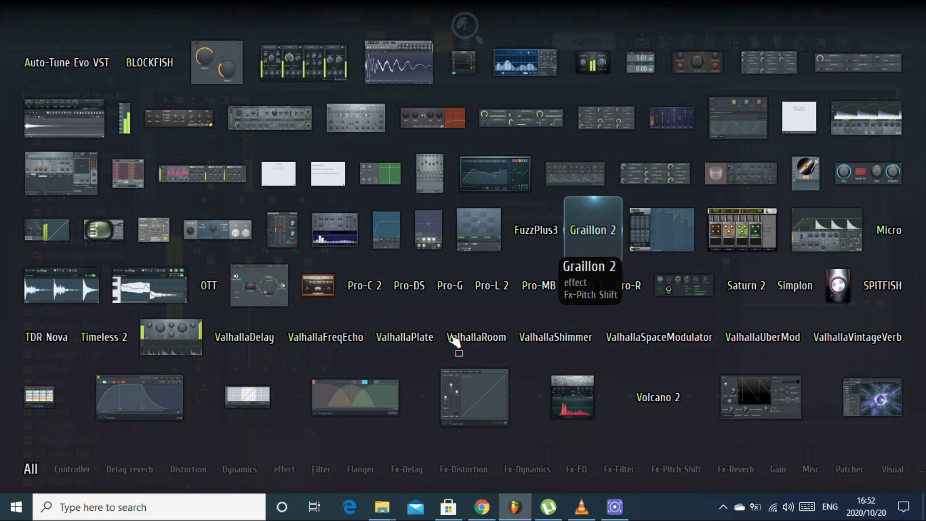
pyautogui.moveTo(453, 340); pyautogui.dragTo(453, 339)
pyautogui.moveTo(359, 467); pyautogui.dragTo(395, 450)
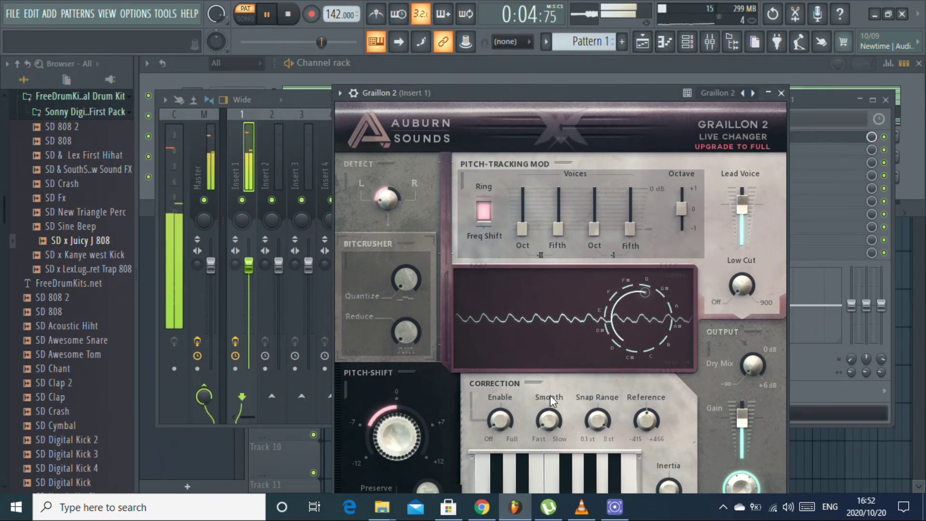
pyautogui.click(781, 93)
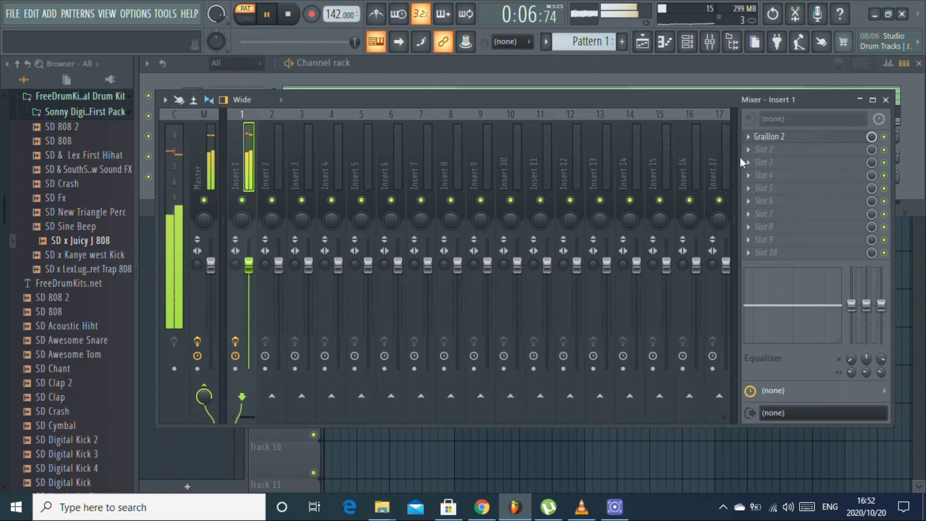
# - Add Fruity parametric EQ 2 in slot 2 with the 20Hz + 18kHz cut preset, and raise its high-pass band to about 146 Hz
pyautogui.click(752, 150)
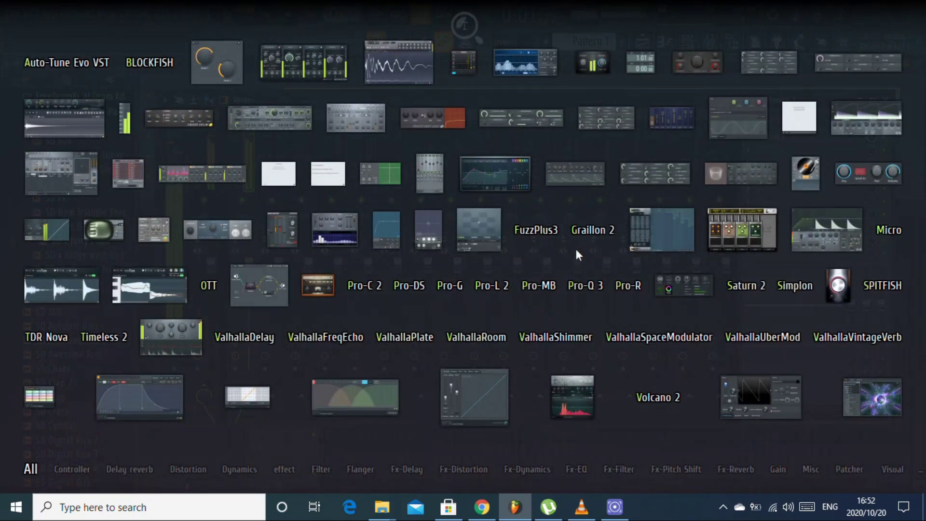
pyautogui.moveTo(453, 340); pyautogui.dragTo(463, 332)
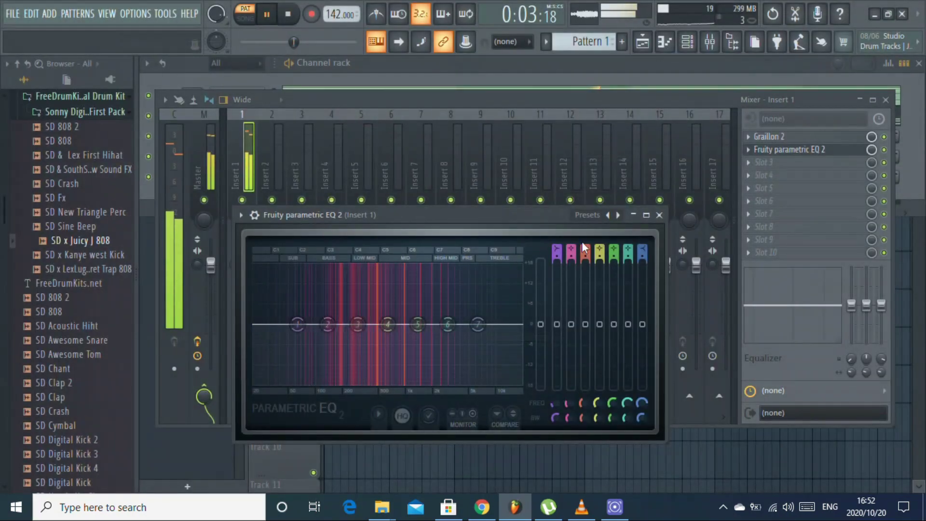
pyautogui.click(619, 215)
pyautogui.moveTo(253, 324); pyautogui.dragTo(337, 330)
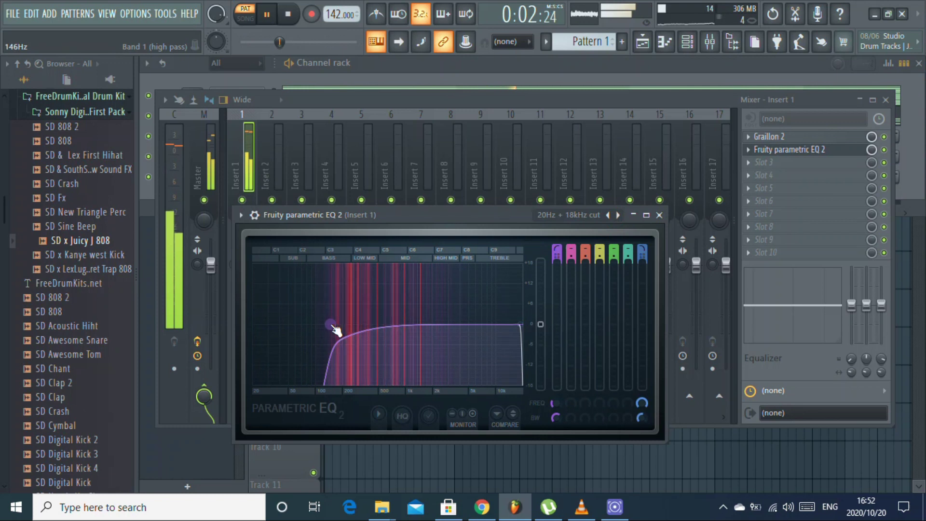
pyautogui.click(791, 137)
pyautogui.click(760, 139)
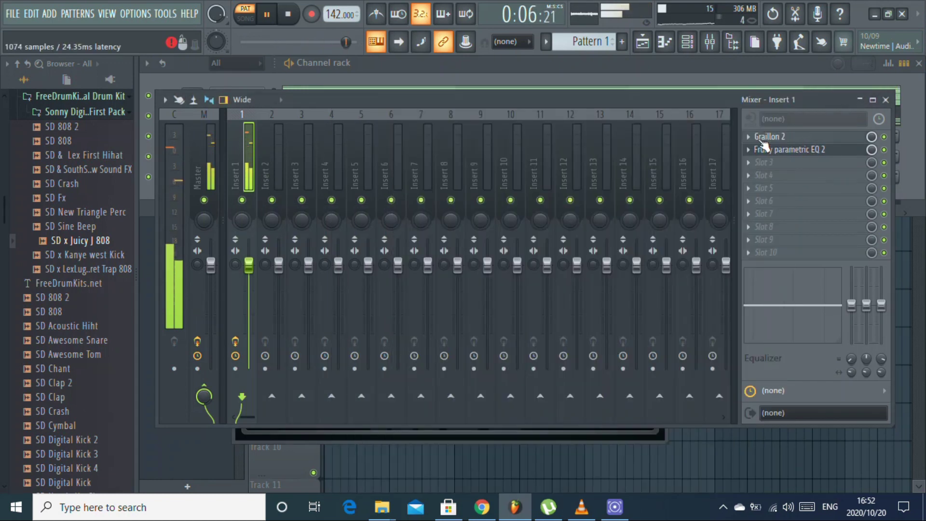
pyautogui.hotkey('alt', 'p')
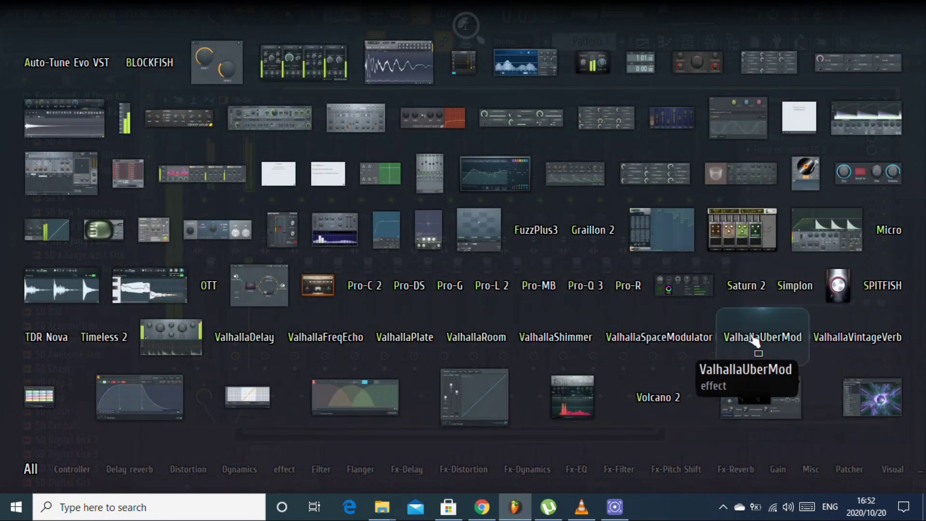
pyautogui.click(310, 431)
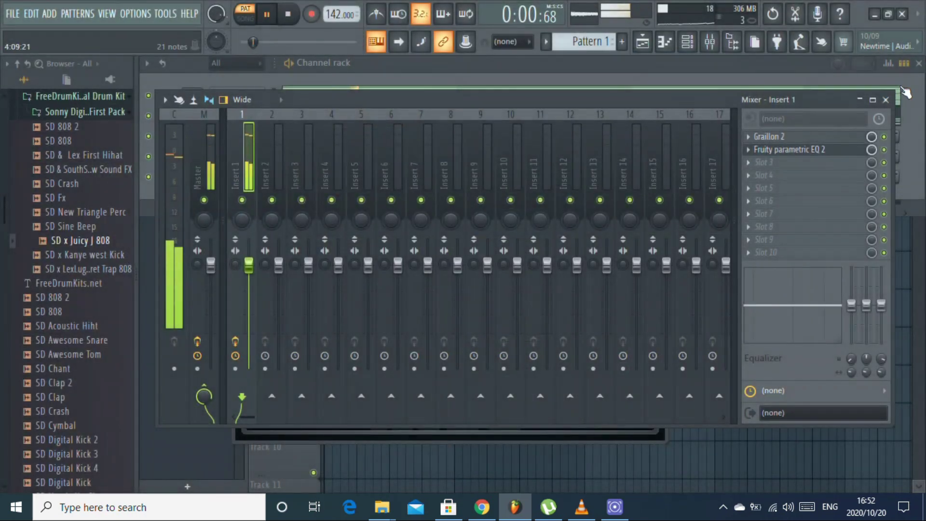
# - Set Graillon 2's pitch shift slightly above zero, turn down its effect slot's mix level, and close the mixer and plugin windows
pyautogui.click(808, 136)
pyautogui.moveTo(392, 411); pyautogui.dragTo(398, 435)
pyautogui.press('space')
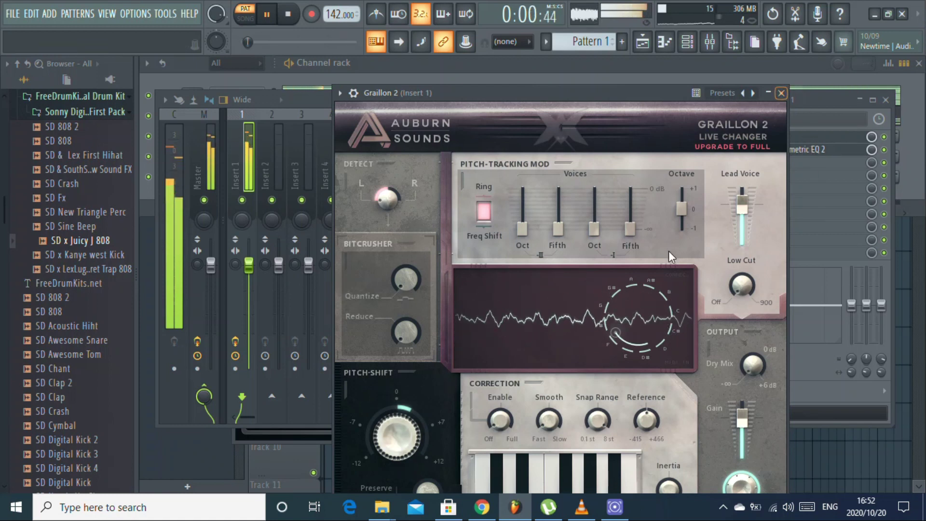
pyautogui.click(871, 137)
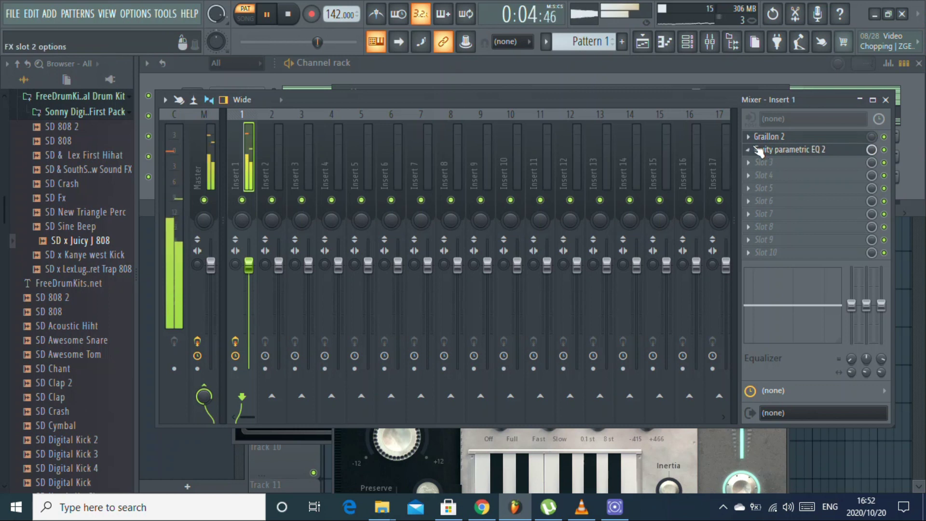
pyautogui.click(886, 99)
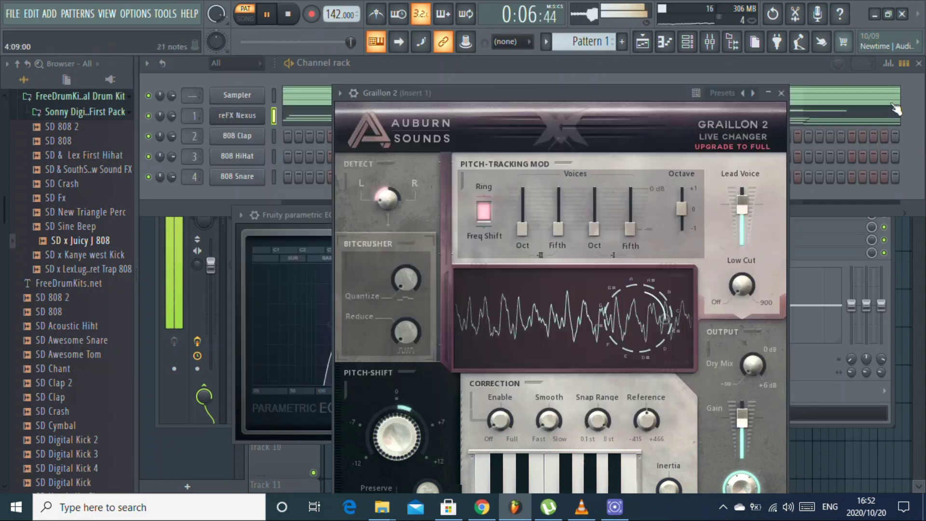
pyautogui.click(781, 93)
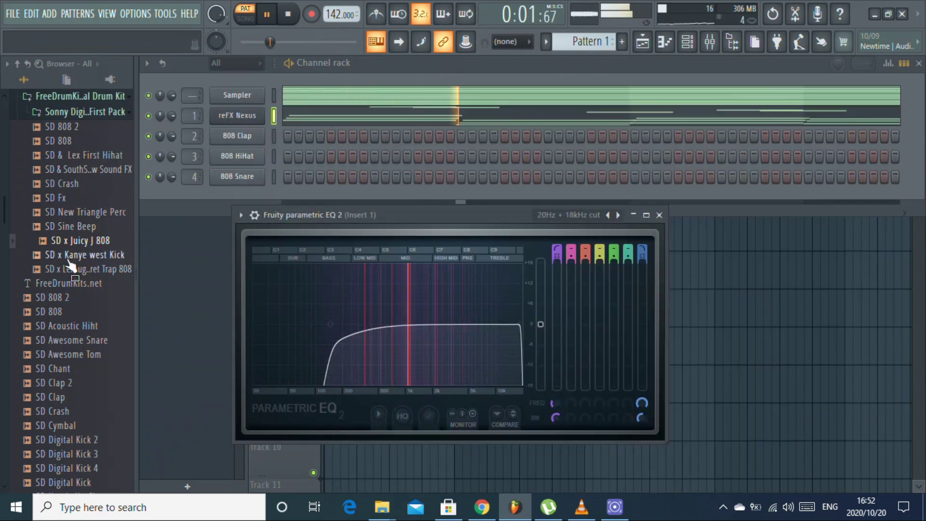
# - Replace the 808 Clap channel's sample with SD Awesome Snare from the drum kit folder
pyautogui.scroll(-10, 68, 269)
pyautogui.scroll(-8, 67, 277)
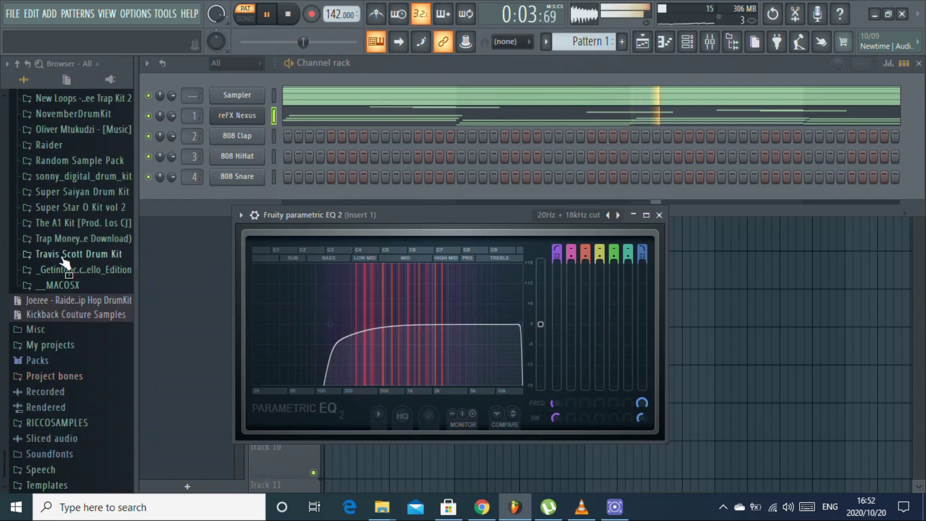
pyautogui.scroll(4, 63, 253)
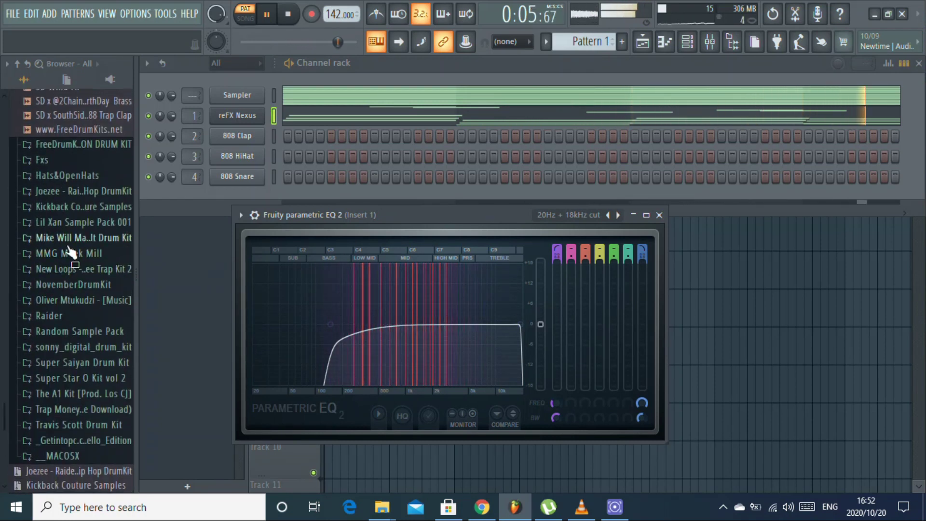
pyautogui.scroll(10, 63, 227)
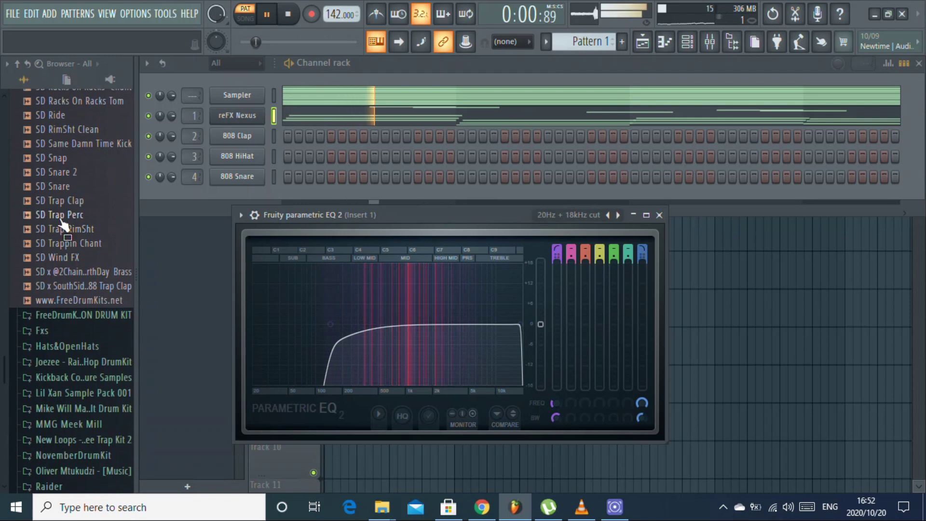
pyautogui.scroll(4, 63, 241)
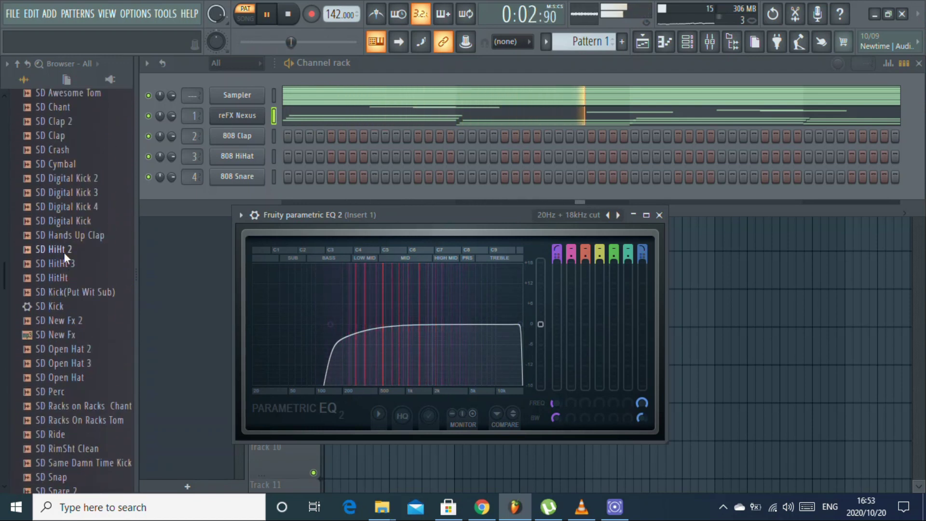
pyautogui.scroll(1, 61, 190)
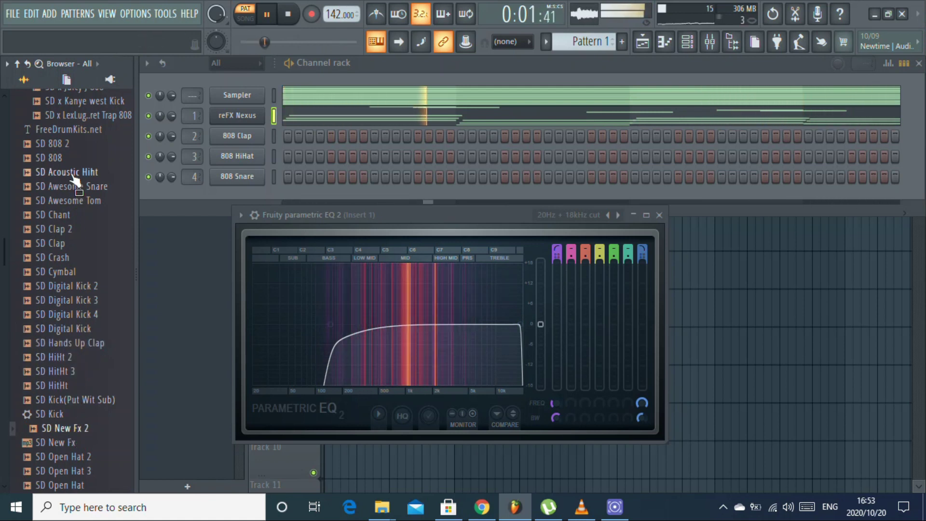
pyautogui.scroll(2, 66, 203)
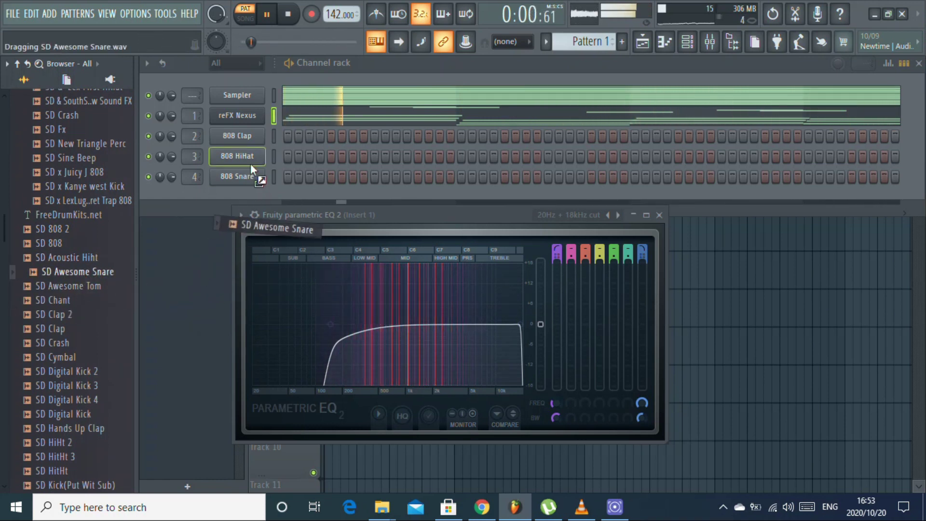
pyautogui.moveTo(248, 137); pyautogui.dragTo(249, 138)
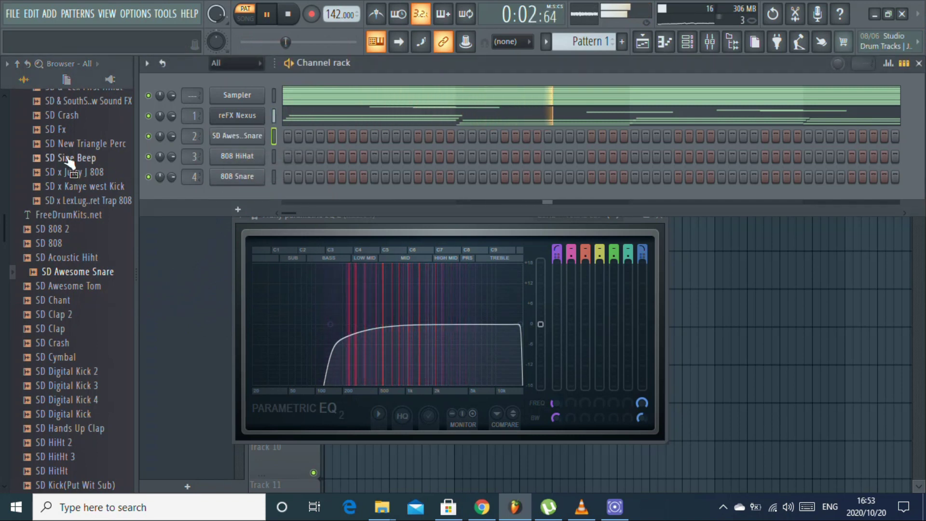
# - Add the SD x LexLuger x SouthSide Secret Trap 808 sample as a new channel directly below reFX Nexus
pyautogui.scroll(2, 61, 153)
pyautogui.moveTo(62, 155); pyautogui.dragTo(65, 170)
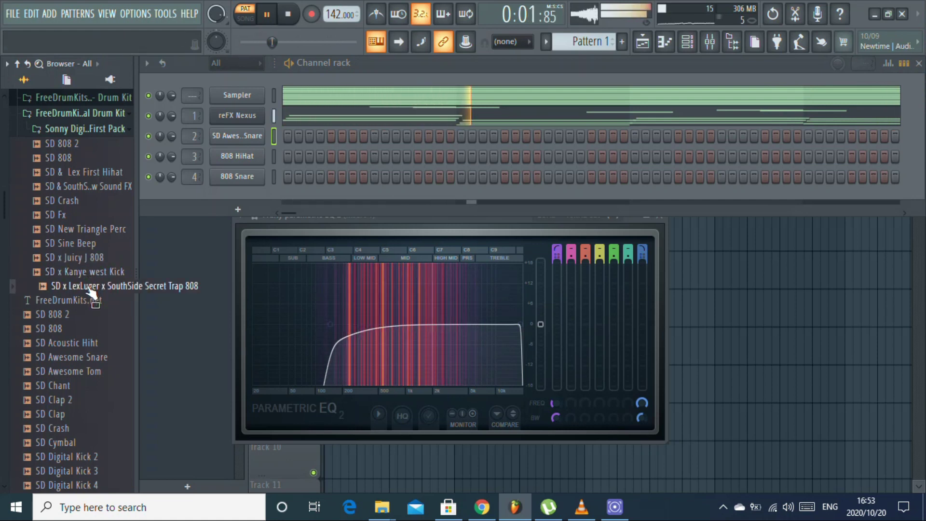
pyautogui.moveTo(252, 125); pyautogui.dragTo(253, 128)
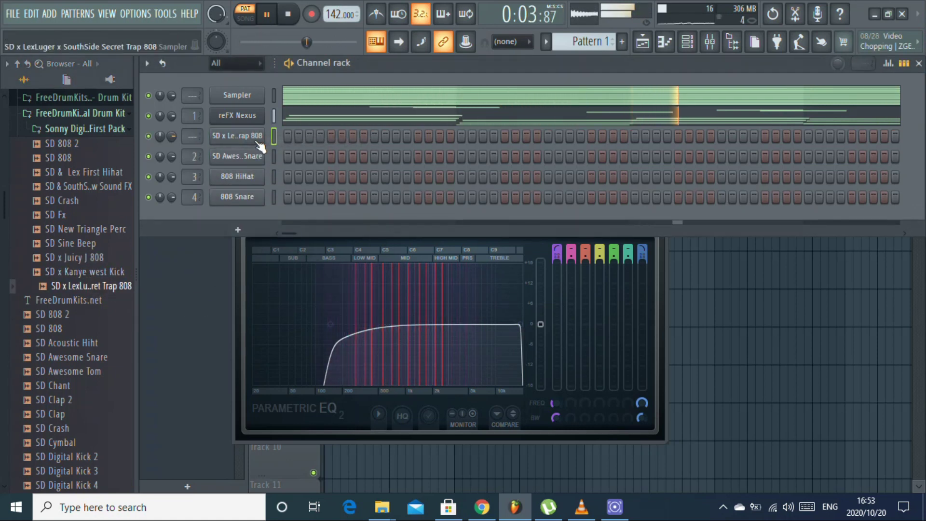
# - Open the Secret Trap 808 channel's piano roll and place an F4 note at the start of bar 1
pyautogui.rightClick(262, 128)
pyautogui.click(289, 136)
pyautogui.scroll(3, 208, 246)
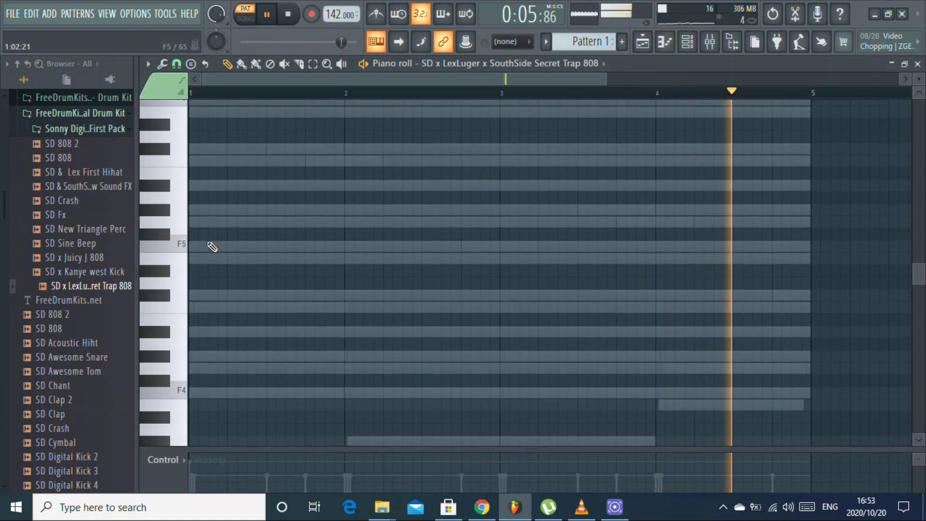
pyautogui.click(193, 212)
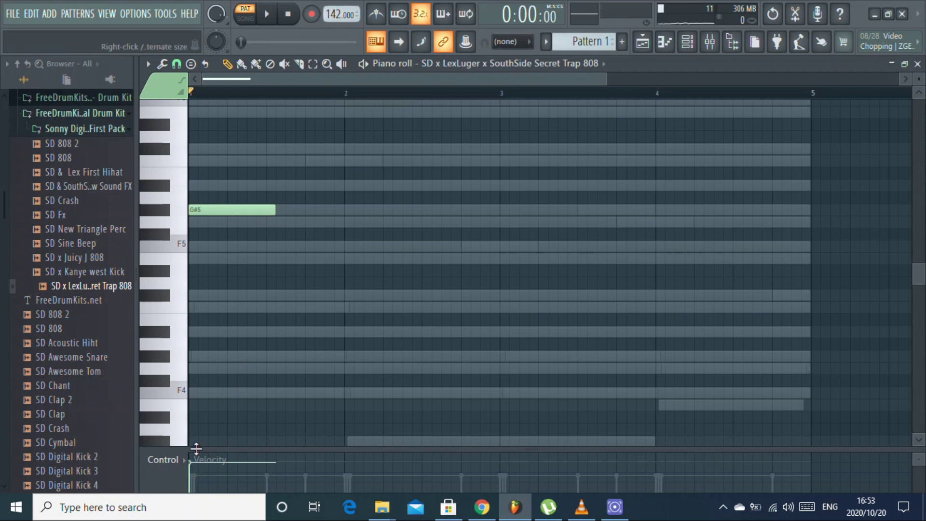
pyautogui.press('space')
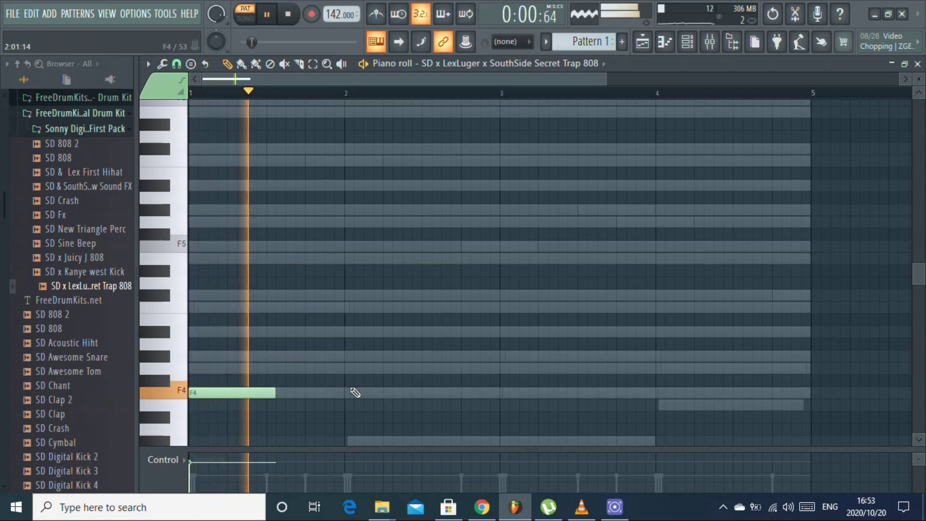
pyautogui.press('space')
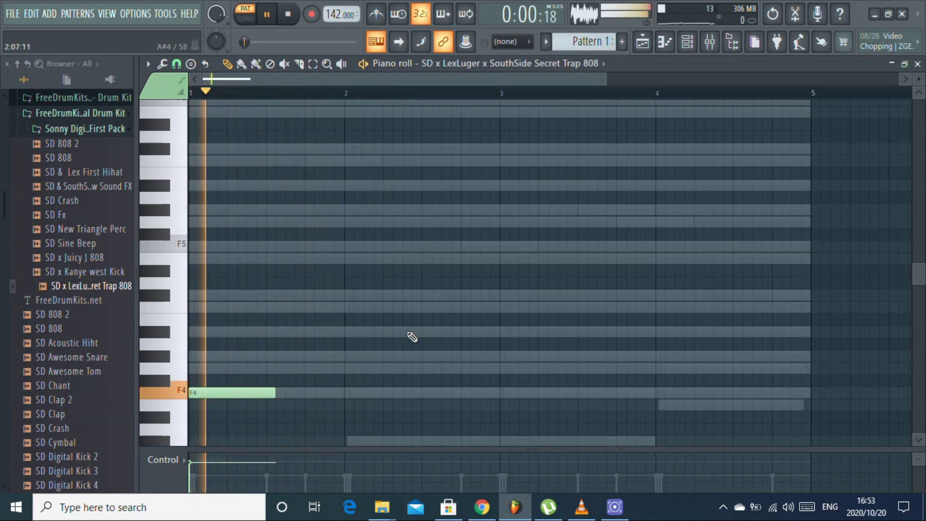
# - Add a C5 note on beat 2 of bar 2 and trim both it and the F4 note to half a bar
pyautogui.click(427, 307)
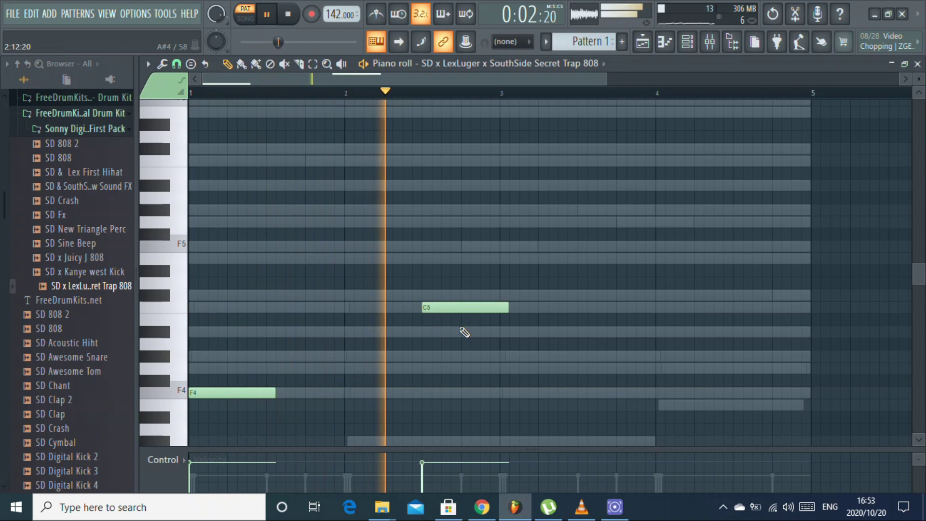
pyautogui.press('space')
pyautogui.click(443, 308)
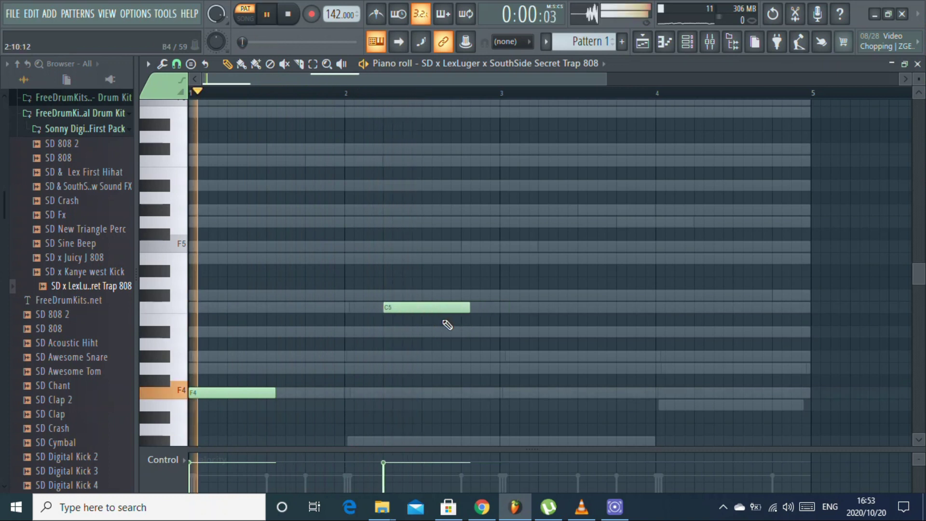
pyautogui.moveTo(469, 307); pyautogui.dragTo(460, 307)
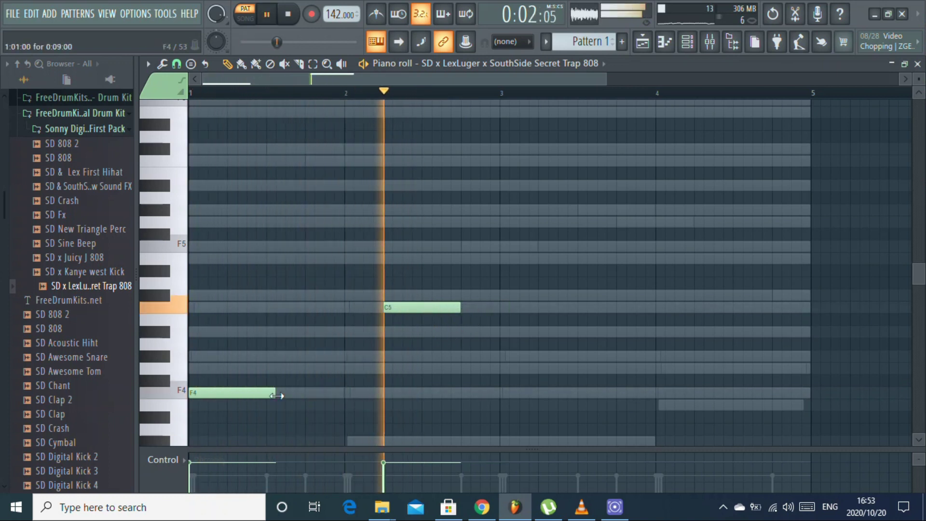
pyautogui.moveTo(277, 395); pyautogui.dragTo(266, 395)
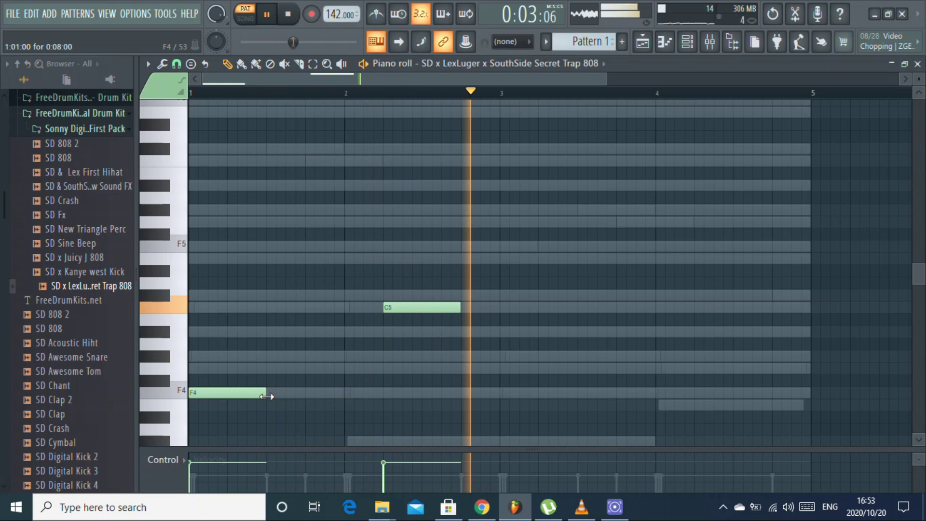
# - Add a second C5 directly after the first and shorten both to six steps, ending the pair at bar 3
pyautogui.click(470, 309)
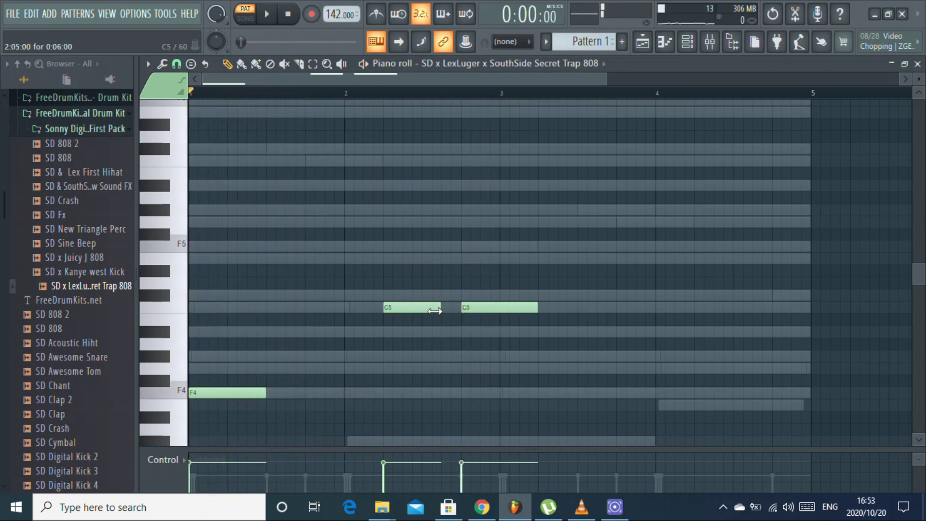
pyautogui.press('space')
pyautogui.moveTo(518, 307); pyautogui.dragTo(499, 307)
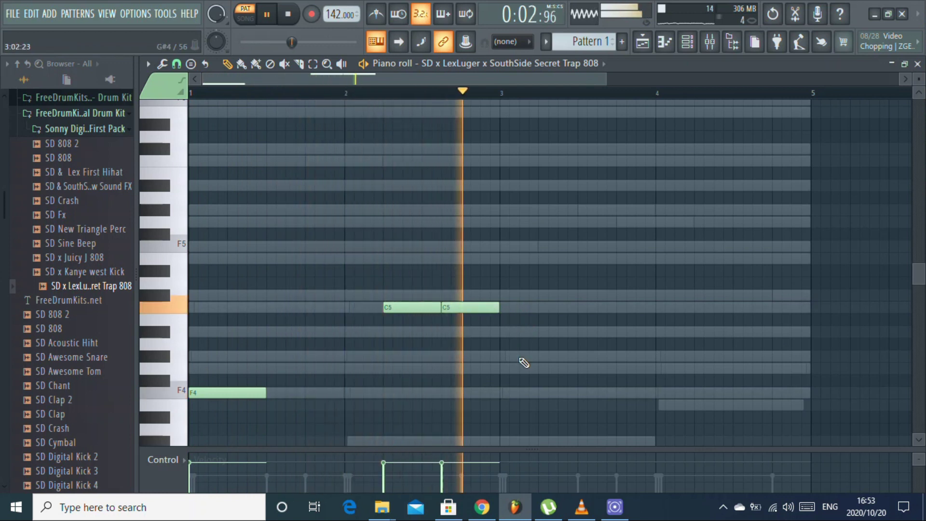
pyautogui.press('space')
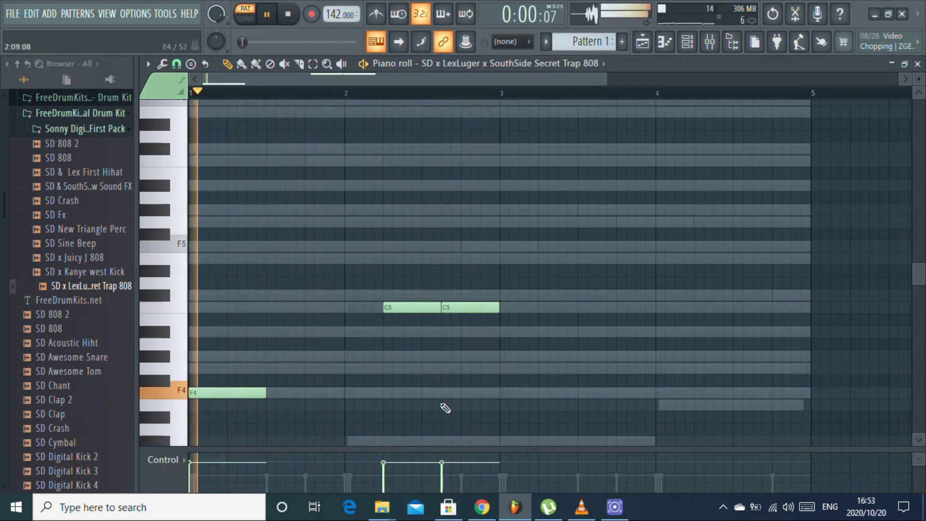
# - Add a half-bar G#4 at the start of bar 3 and two six-step G4 notes from beat 2 of bar 4
pyautogui.click(502, 356)
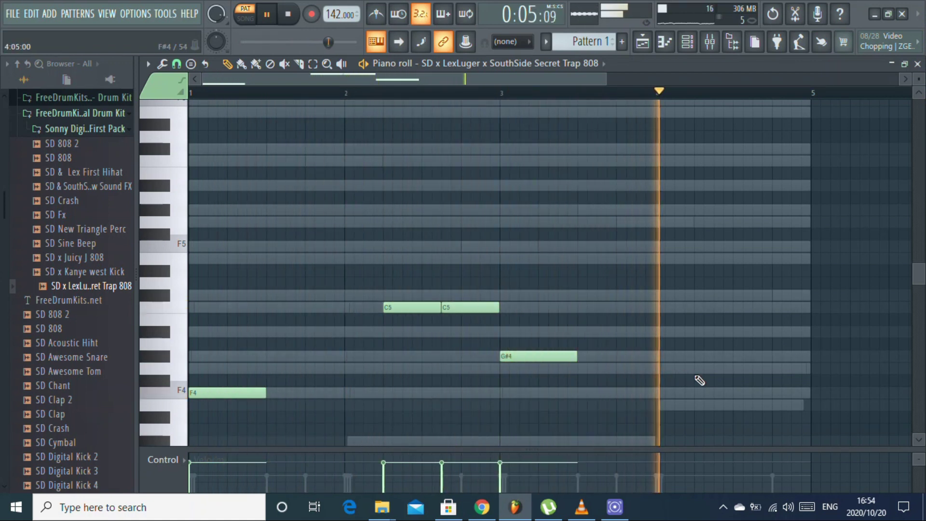
pyautogui.click(747, 368)
pyautogui.press('space')
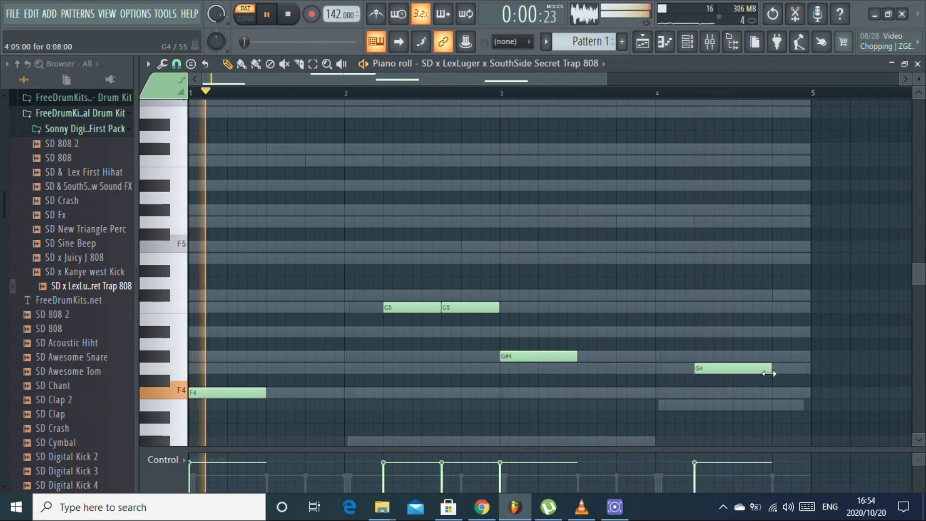
pyautogui.moveTo(768, 373); pyautogui.dragTo(751, 374)
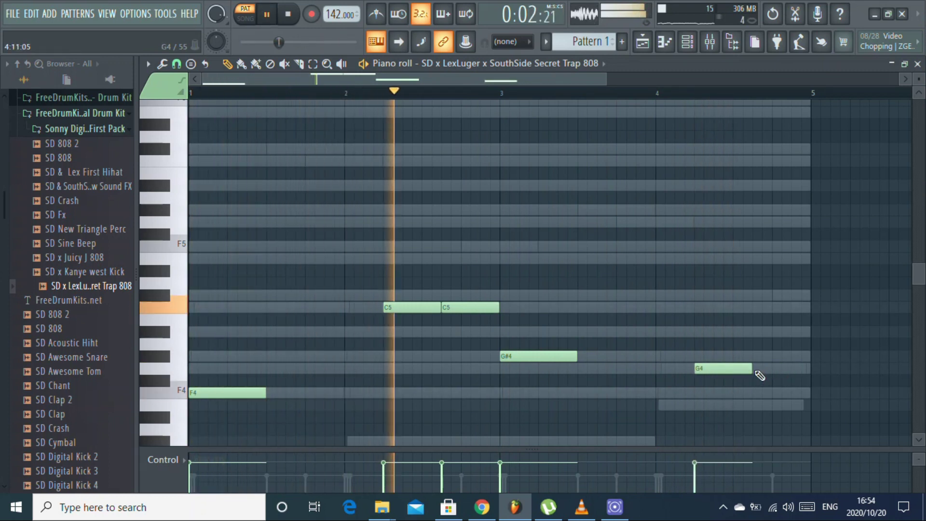
pyautogui.click(771, 369)
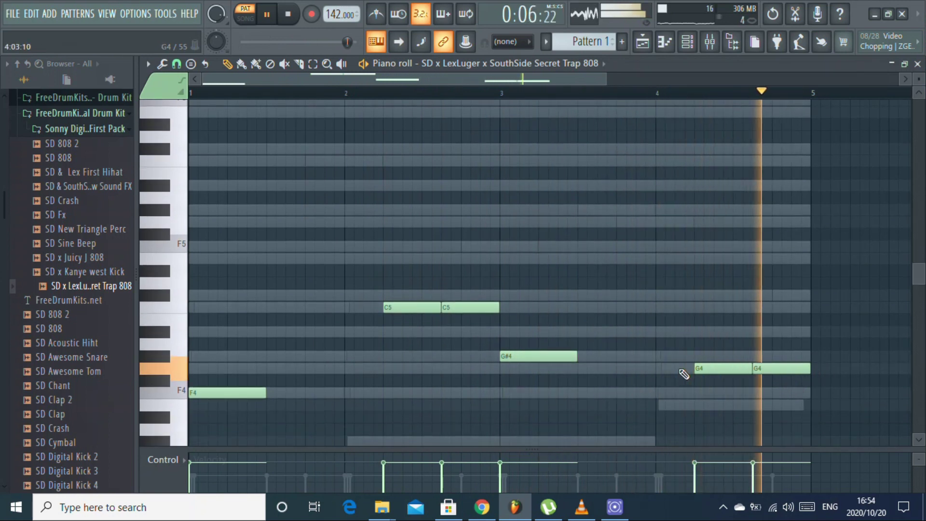
pyautogui.press('space')
# - Try the whole 808 line one octave higher during playback
pyautogui.scroll(-3, 832, 307)
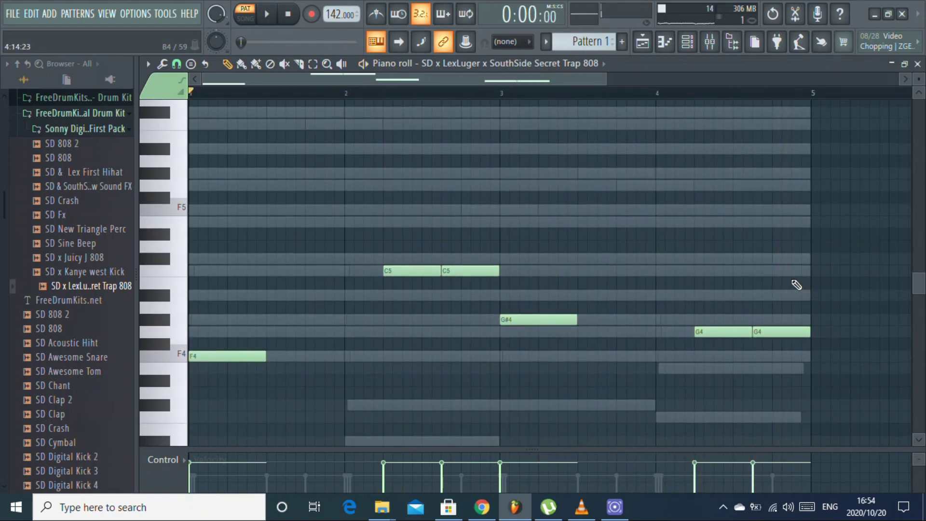
pyautogui.press('space')
pyautogui.press('space')
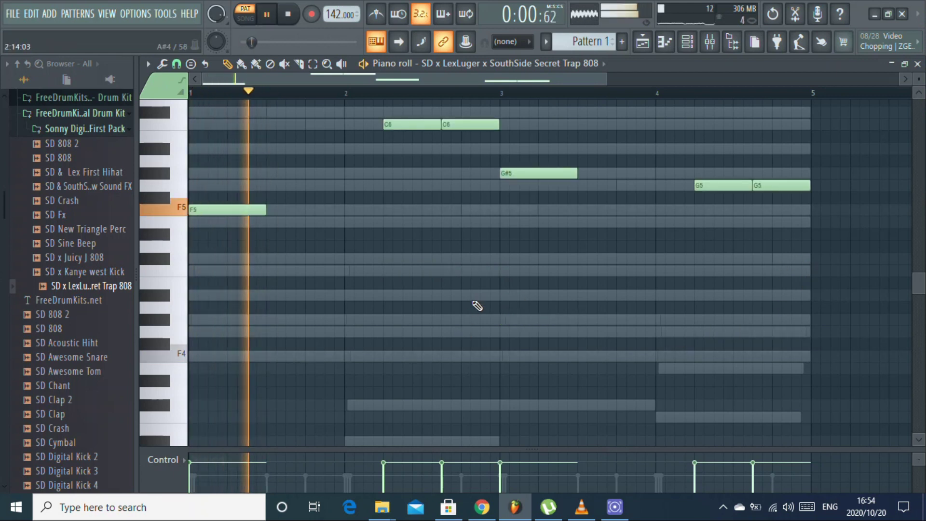
pyautogui.press('space')
pyautogui.press('space')
pyautogui.press('space')
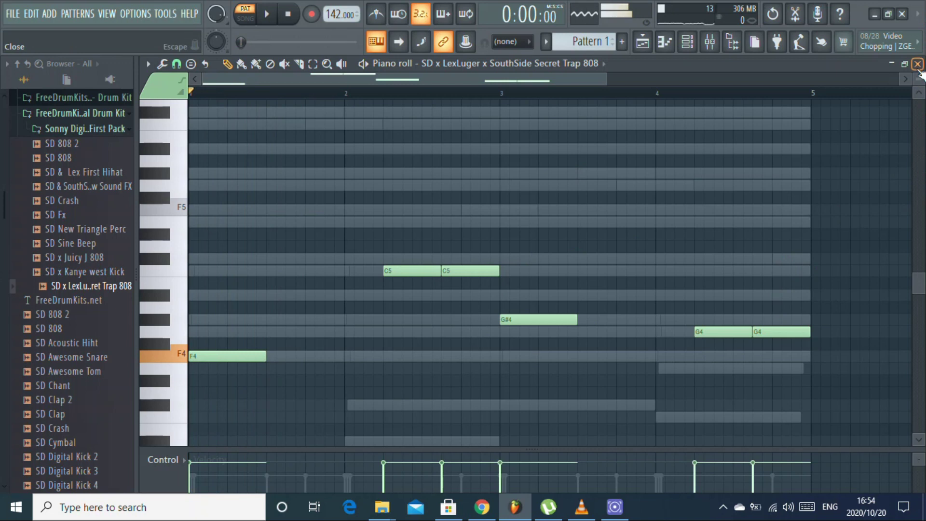
# - Audition other 808 samples from the drum kit and replace the SD x LexLuger 808 channel's sample with SD 808 2
pyautogui.press('F6')
pyautogui.click(73, 258)
pyautogui.click(73, 272)
pyautogui.press('Up')
pyautogui.press('Up')
pyautogui.moveTo(79, 259); pyautogui.dragTo(77, 155)
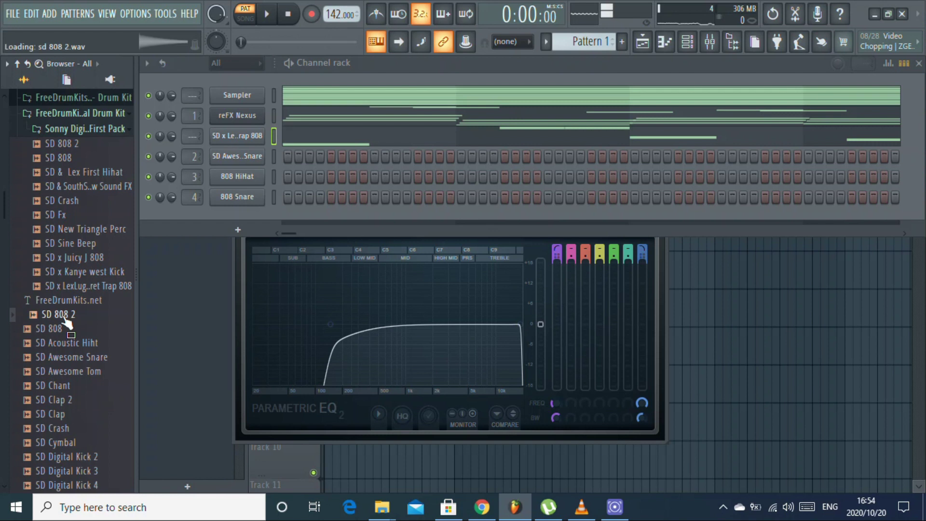
pyautogui.moveTo(235, 269); pyautogui.dragTo(237, 137)
# - Try the SD 808 2 line one octave higher during playback
pyautogui.press('space')
pyautogui.click(305, 147)
pyautogui.press('space')
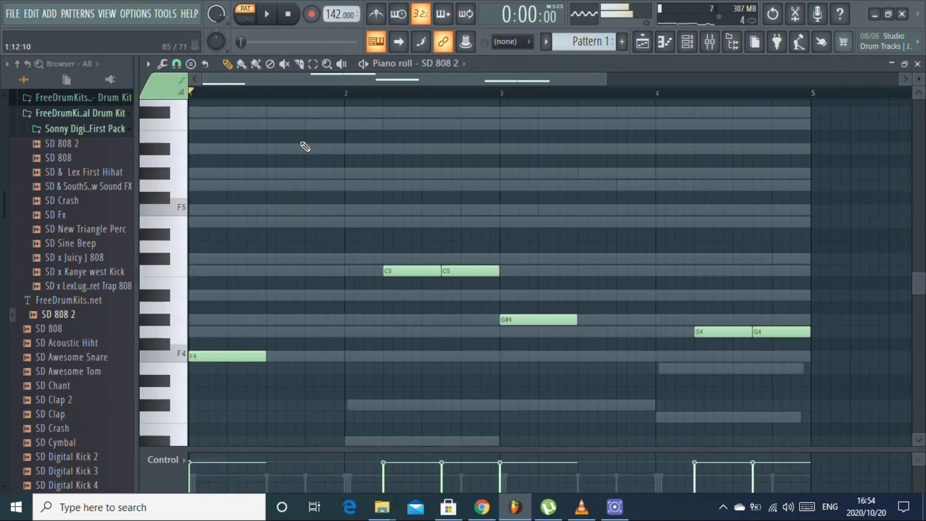
pyautogui.hotkey('ctrl', 'Up')
pyautogui.press('space')
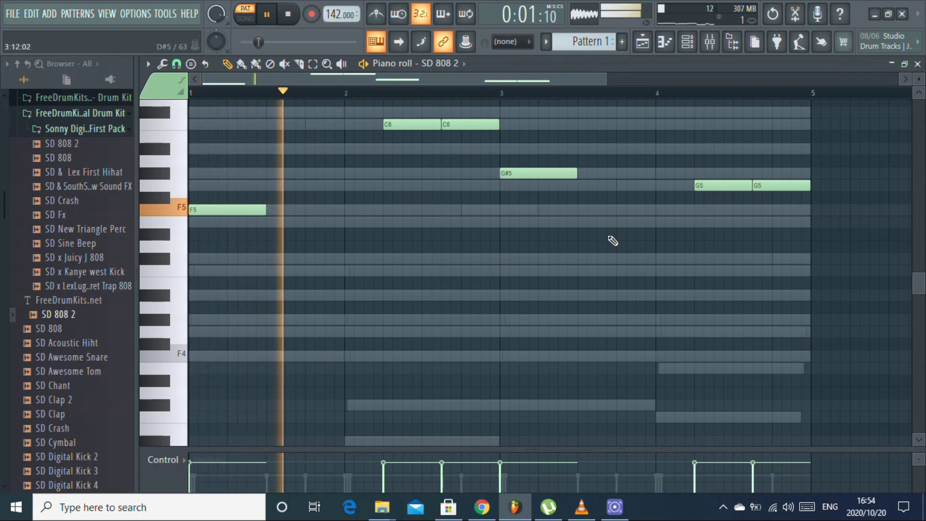
pyautogui.click(917, 63)
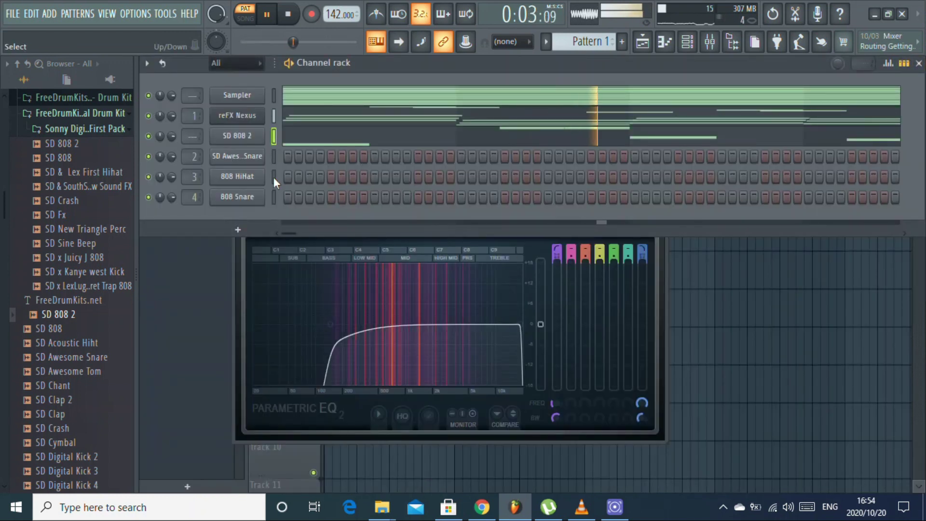
# - Check the SD 808 2 channel's volume envelope settings
pyautogui.click(248, 140)
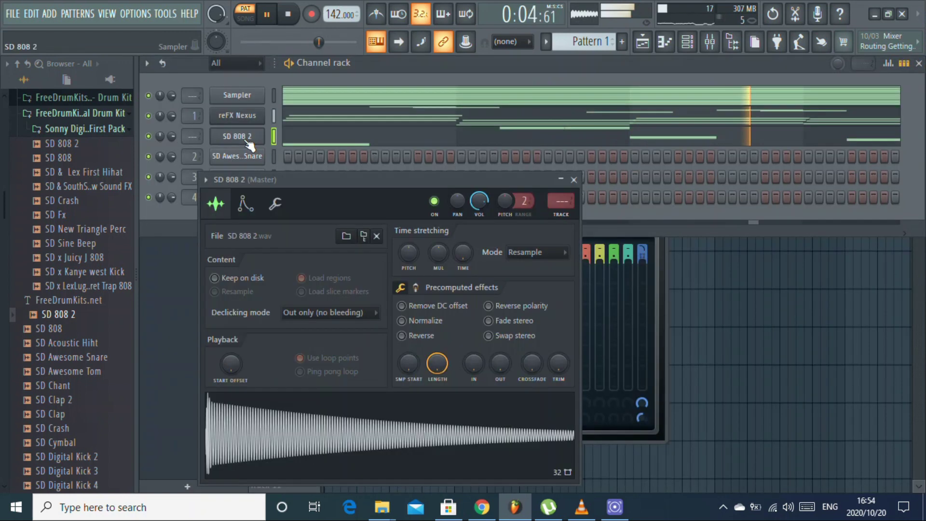
pyautogui.click(253, 212)
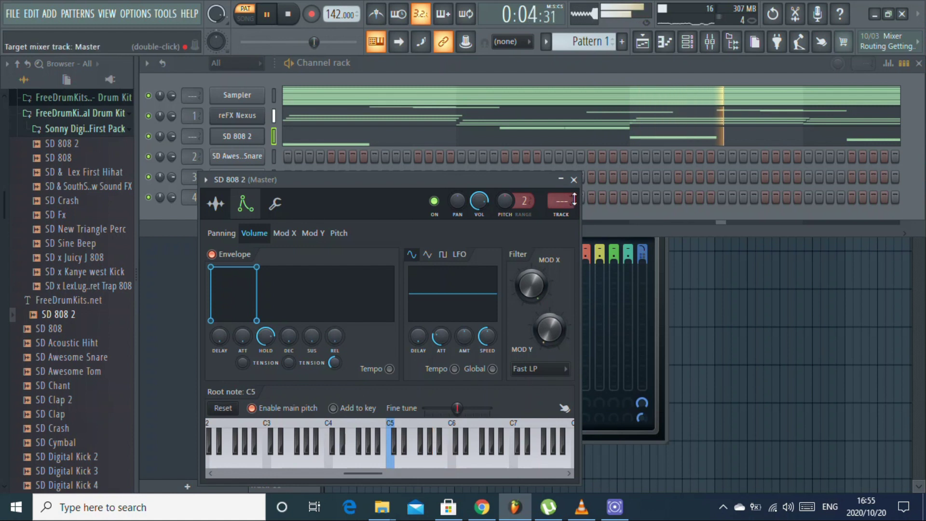
pyautogui.click(573, 180)
# - Try the first 808 note at C#5 and then at C5 against the rest of the line
pyautogui.click(499, 138)
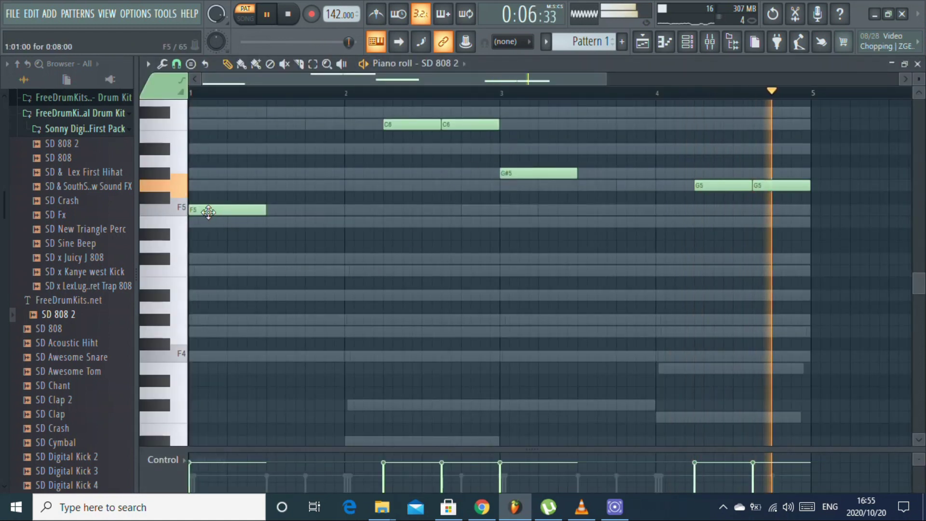
pyautogui.moveTo(208, 211); pyautogui.dragTo(199, 261)
pyautogui.press('space')
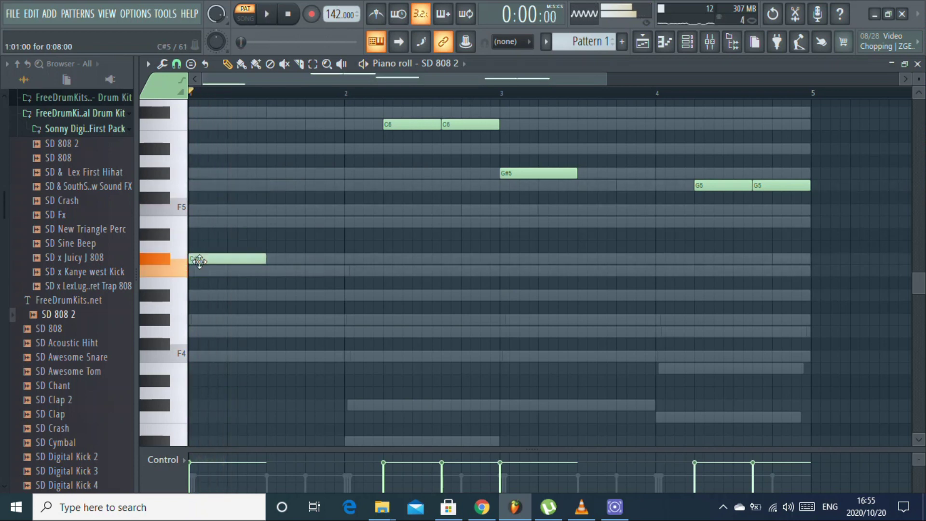
pyautogui.press('space')
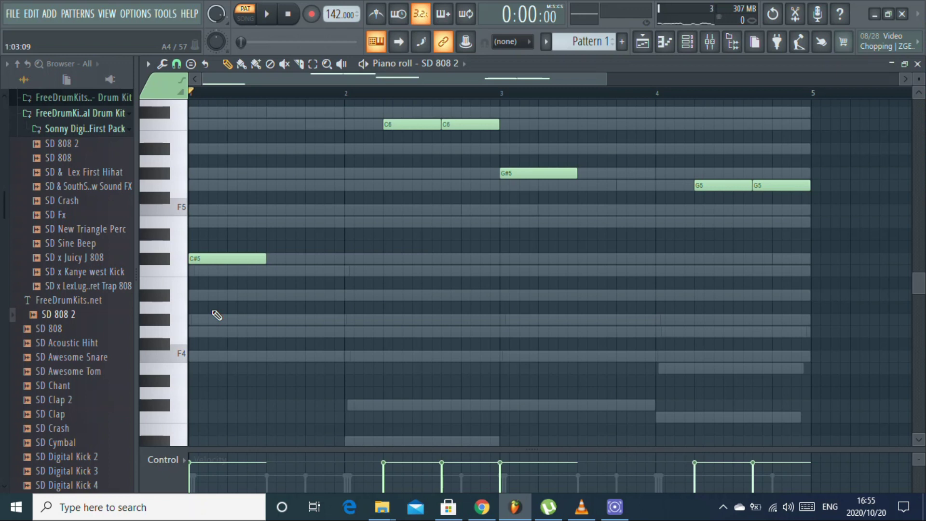
pyautogui.press('space')
pyautogui.moveTo(226, 263); pyautogui.dragTo(228, 274)
pyautogui.press('space')
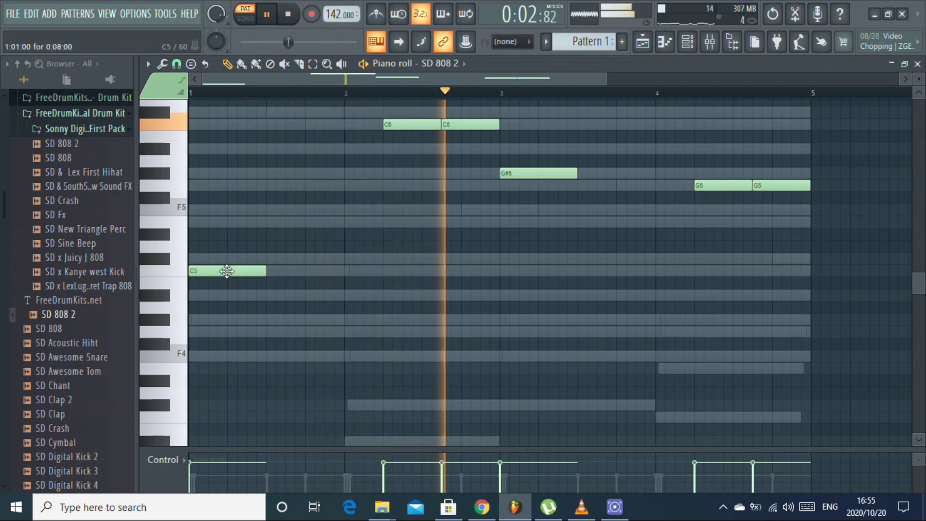
# - Lower the whole 808 line one octave and raise only its first note an octave to C5
pyautogui.hotkey('ctrl', 'Down')
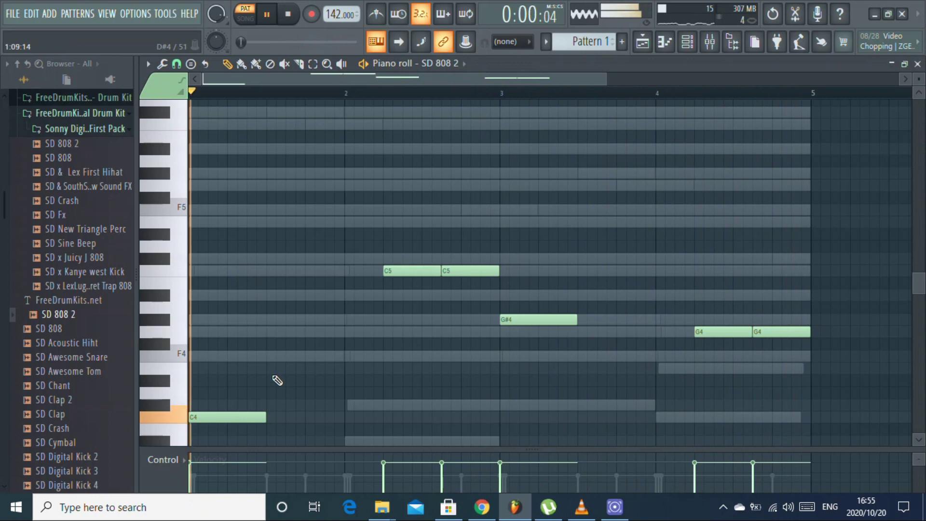
pyautogui.keyDown('ctrl'); pyautogui.click(238, 415); pyautogui.keyUp('ctrl')
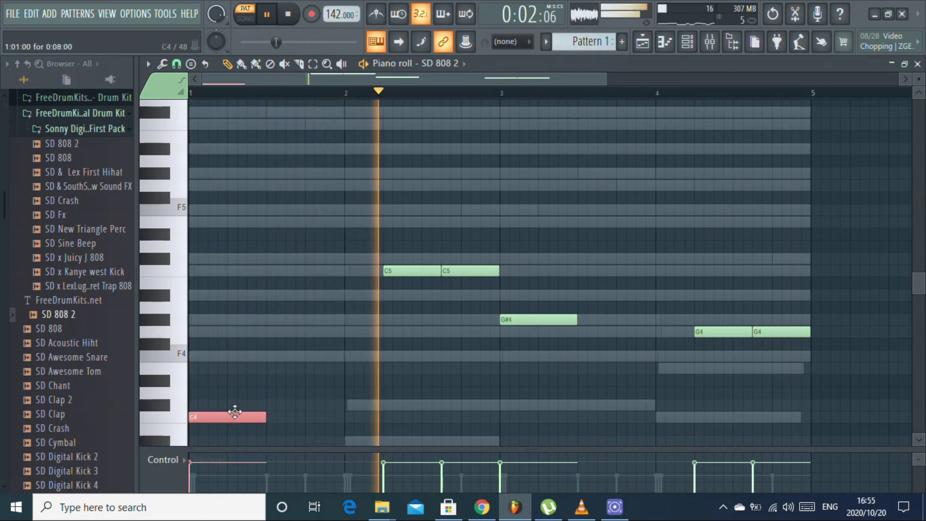
pyautogui.hotkey('ctrl', 'Up')
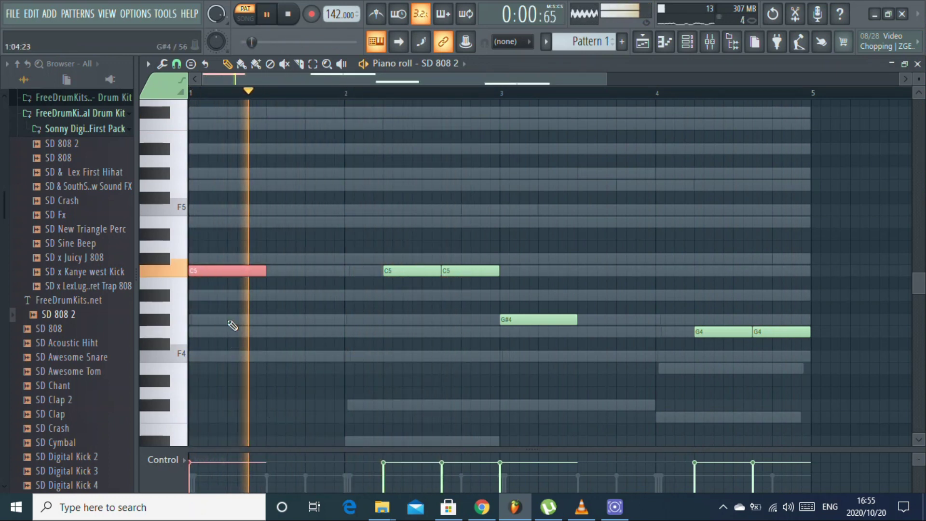
# - Move the first 808 note to F4 and listen to the line
pyautogui.moveTo(226, 272); pyautogui.dragTo(219, 359)
pyautogui.press('space')
pyautogui.press('space')
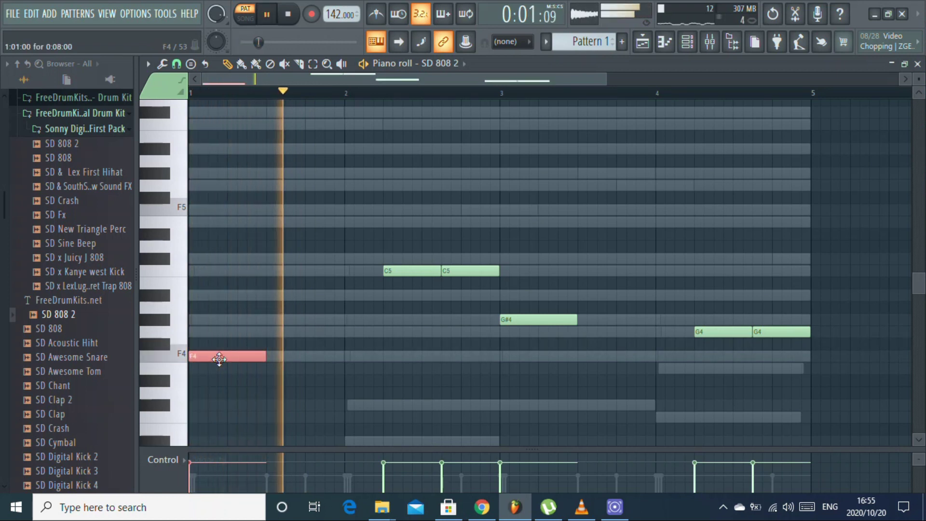
pyautogui.scroll(-4, 283, 355)
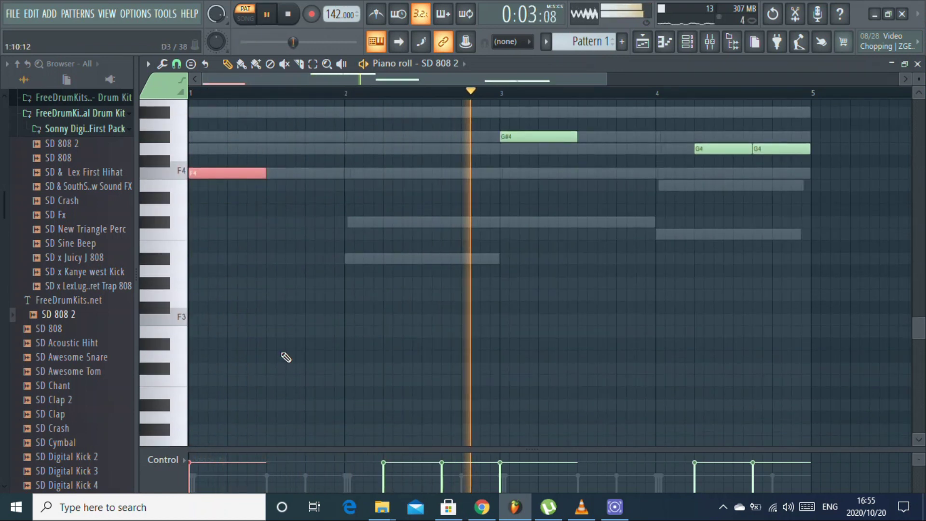
pyautogui.scroll(3, 283, 355)
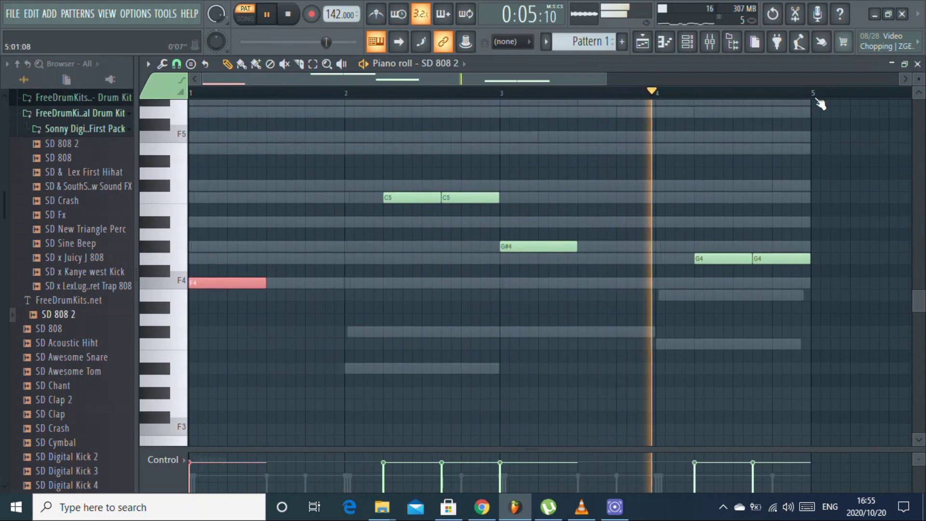
pyautogui.click(918, 64)
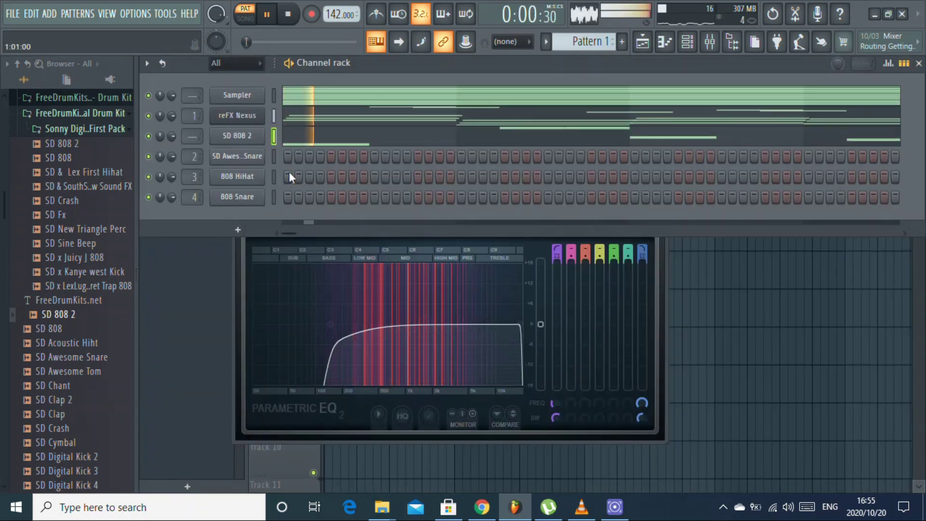
# - Move the first 808 note from F4 up to C5 and play the pattern to check it
pyautogui.click(325, 142)
pyautogui.moveTo(244, 271); pyautogui.dragTo(203, 194)
pyautogui.press('space')
pyautogui.press('space')
pyautogui.press('space')
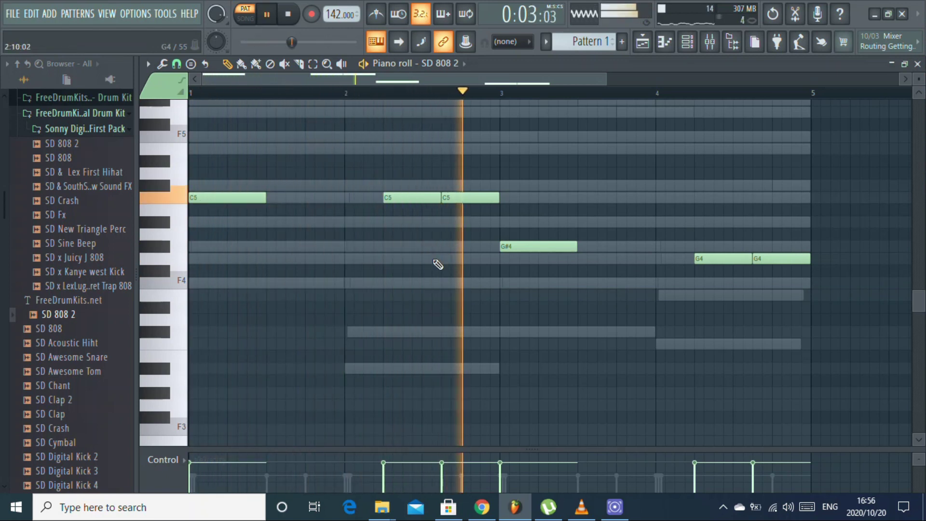
pyautogui.click(917, 64)
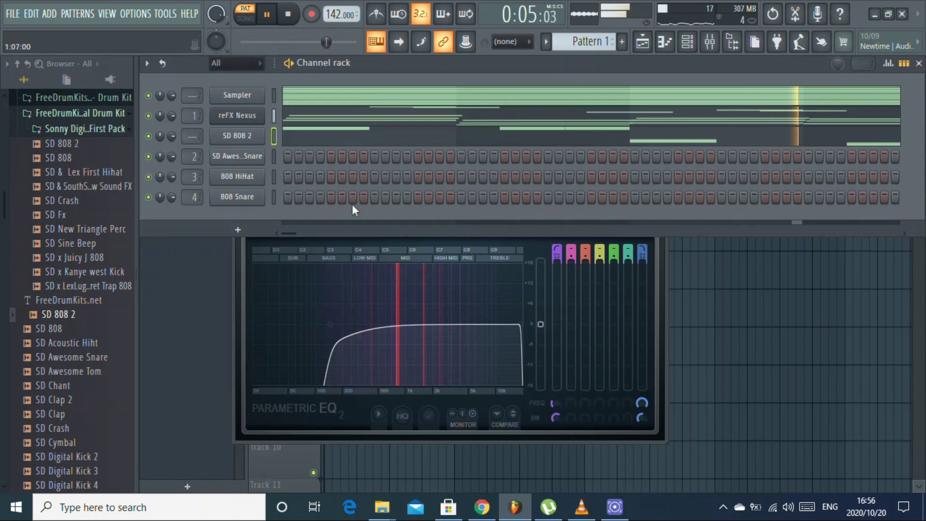
# - Add SD Awesome Snare hits on steps 15, 19, 39 and 43
pyautogui.click(439, 156)
pyautogui.click(482, 157)
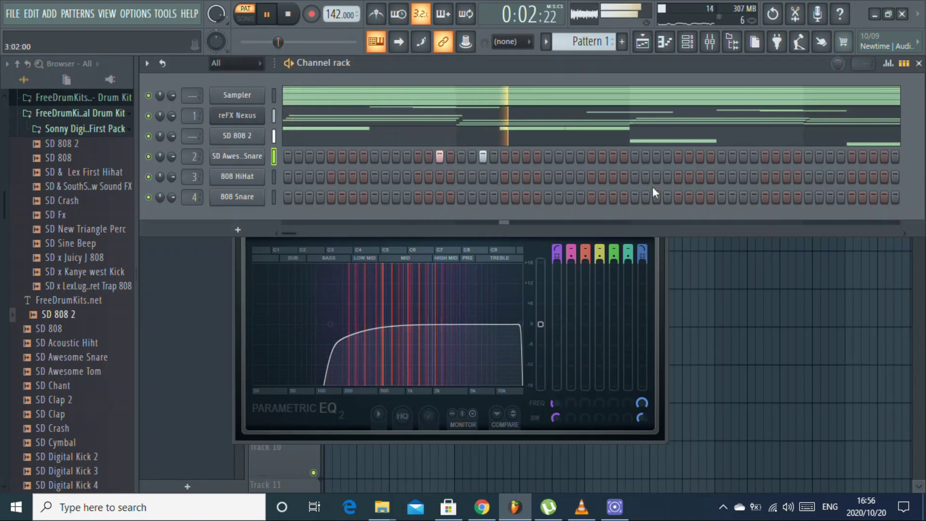
pyautogui.click(744, 157)
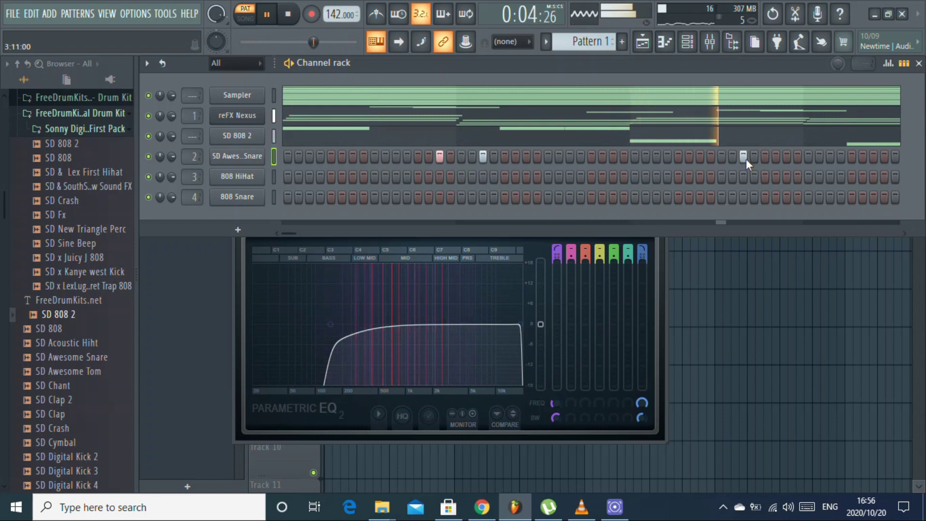
pyautogui.click(698, 156)
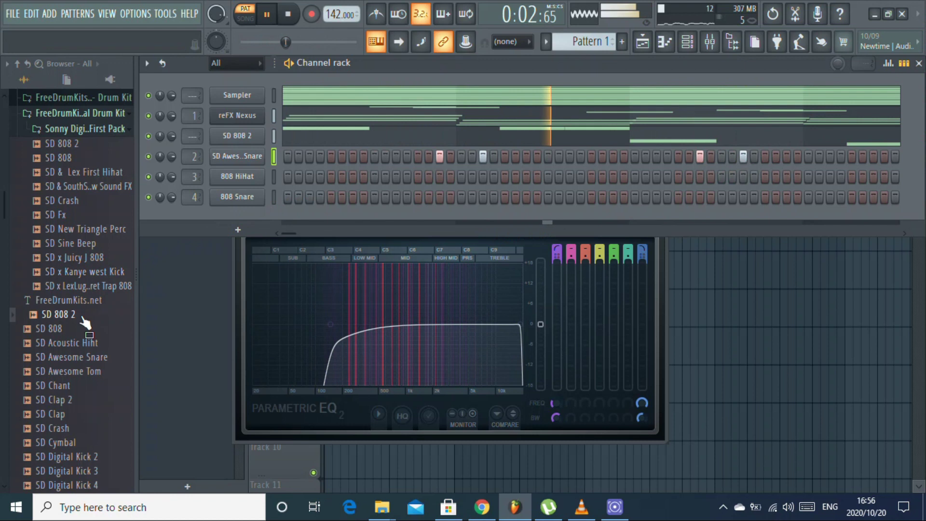
# - Move the second pair of SD Awesome Snare hits to steps 47 and 51
pyautogui.scroll(-3, 67, 292)
pyautogui.scroll(-1, 67, 291)
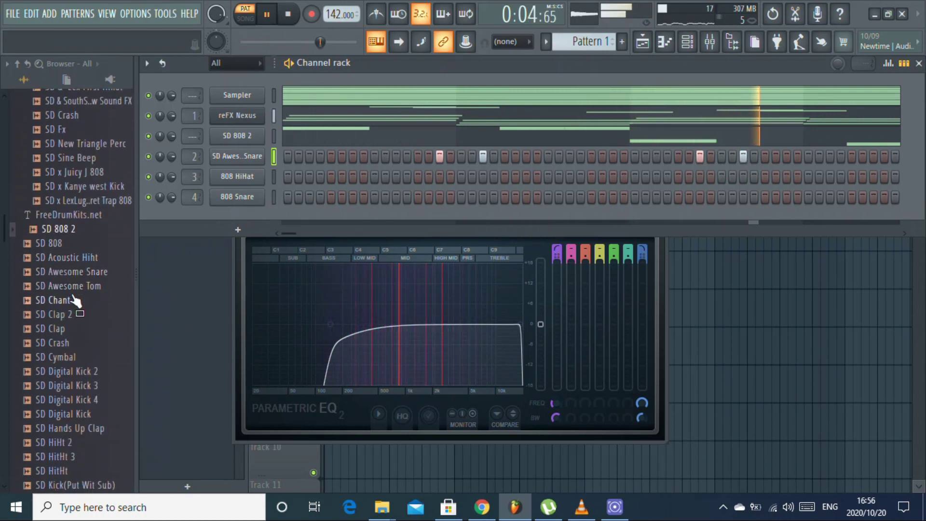
pyautogui.rightClick(700, 156)
pyautogui.rightClick(742, 156)
pyautogui.click(787, 156)
pyautogui.click(830, 156)
pyautogui.press('space')
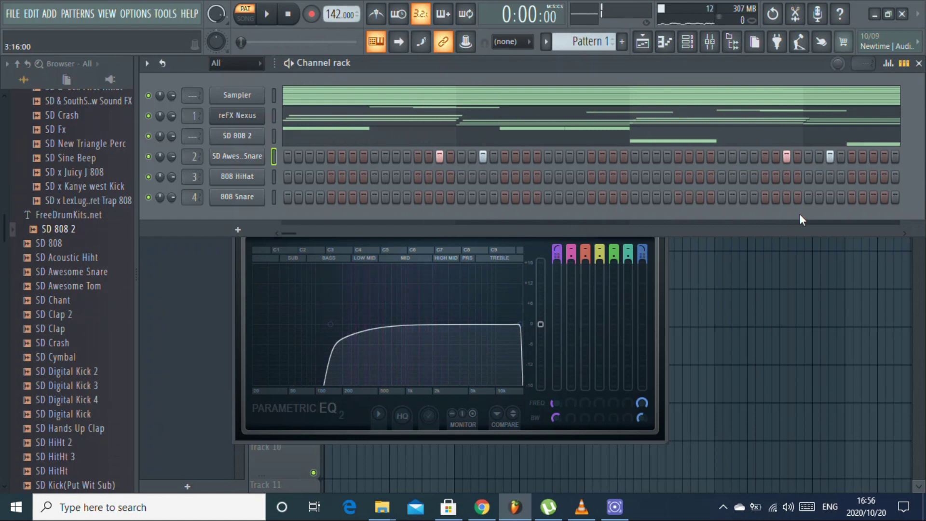
# - Audition drum samples such as SD Clap and SD HitHt in the sonny_digital_drum_kit folder
pyautogui.scroll(-10, 75, 261)
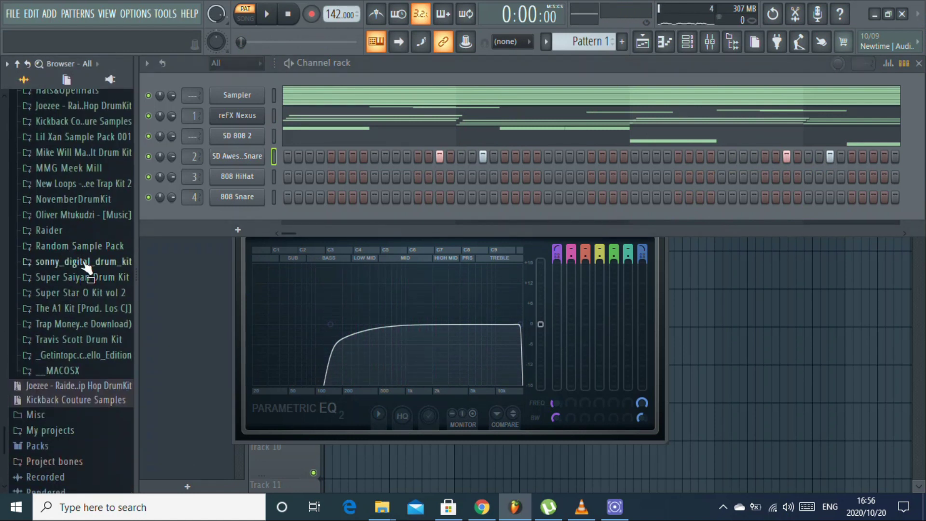
pyautogui.click(86, 264)
pyautogui.click(88, 276)
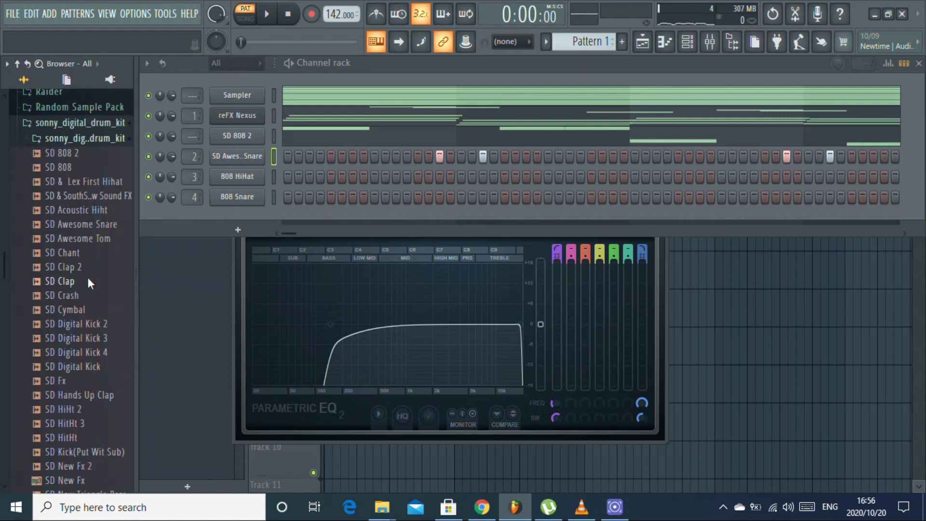
pyautogui.click(90, 225)
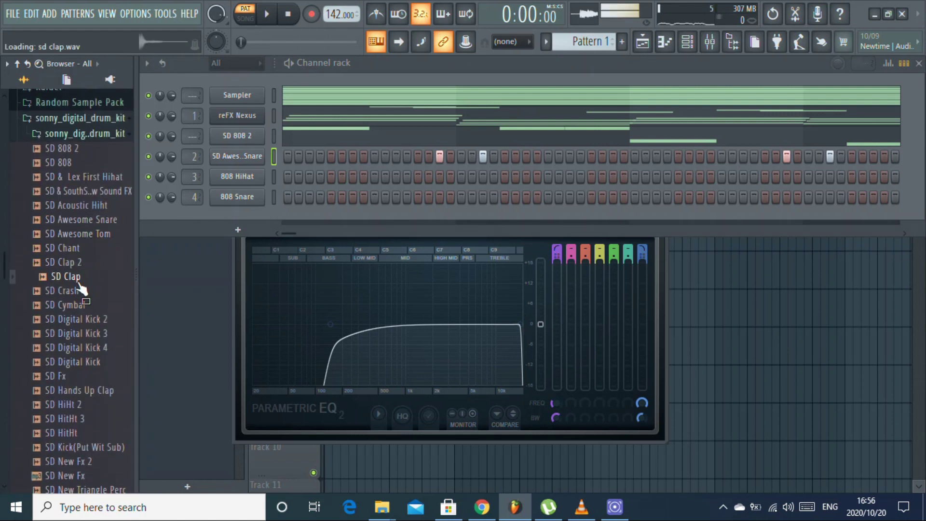
pyautogui.click(76, 319)
pyautogui.click(77, 391)
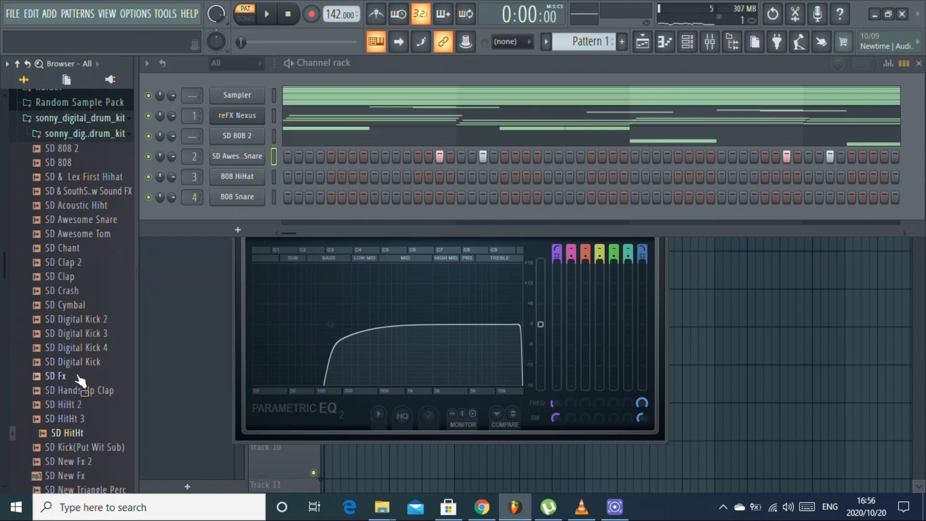
pyautogui.scroll(4, 81, 381)
pyautogui.click(82, 289)
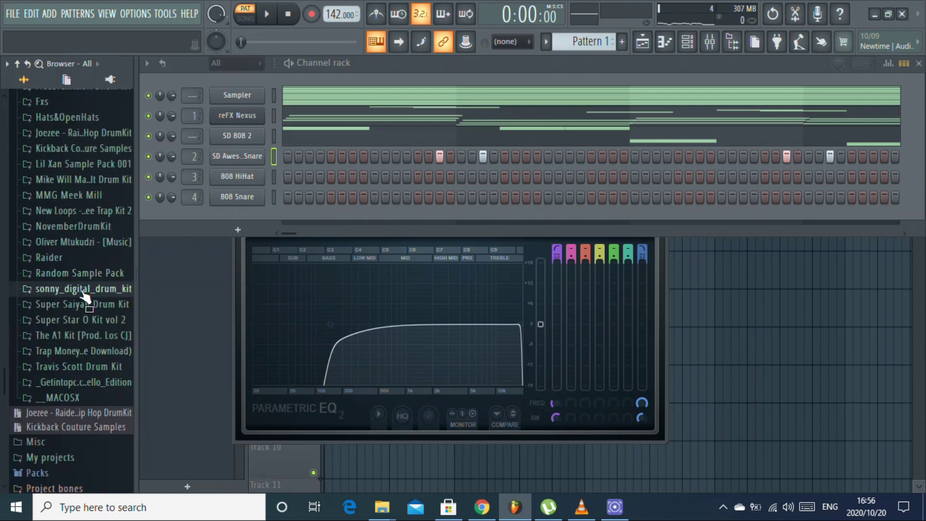
# - Add Kick 8 from the Travis Scott Drum Kit as a new channel between SD 808 2 and the snare
pyautogui.scroll(2, 82, 328)
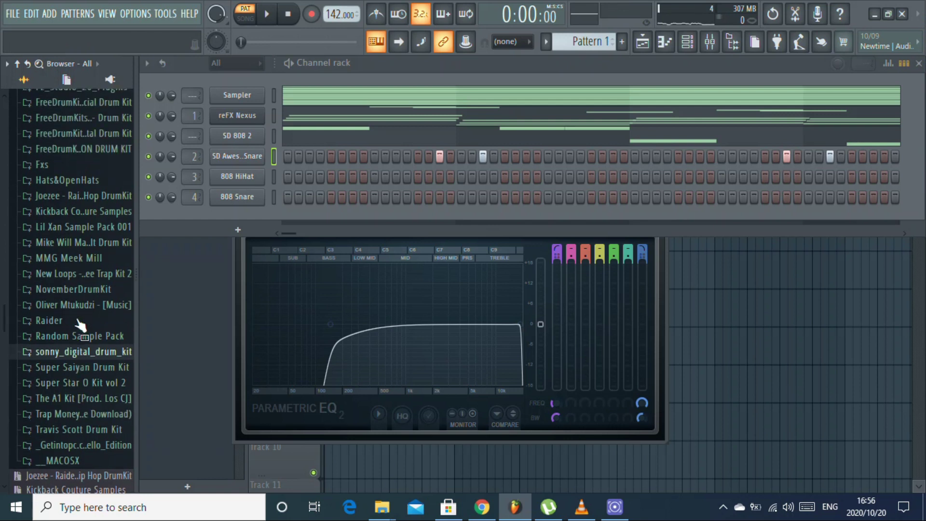
pyautogui.click(74, 456)
pyautogui.scroll(-5, 57, 414)
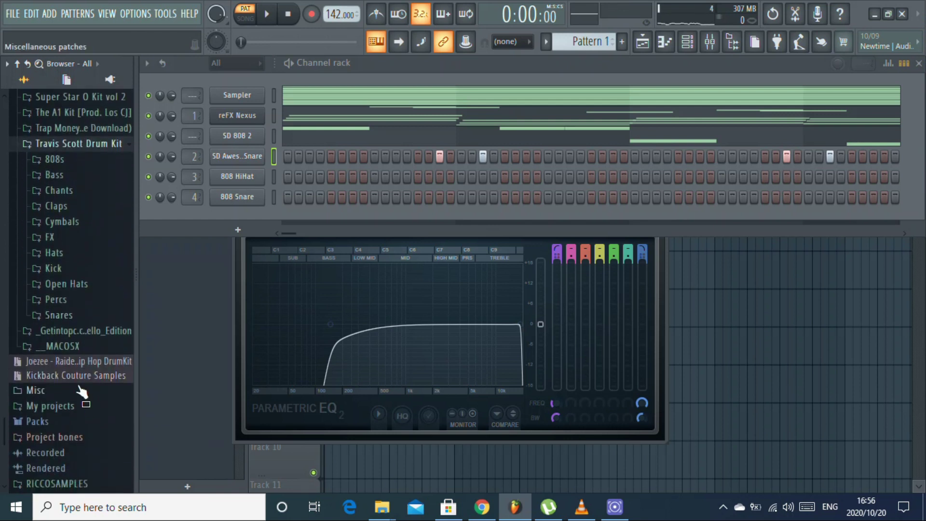
pyautogui.click(54, 267)
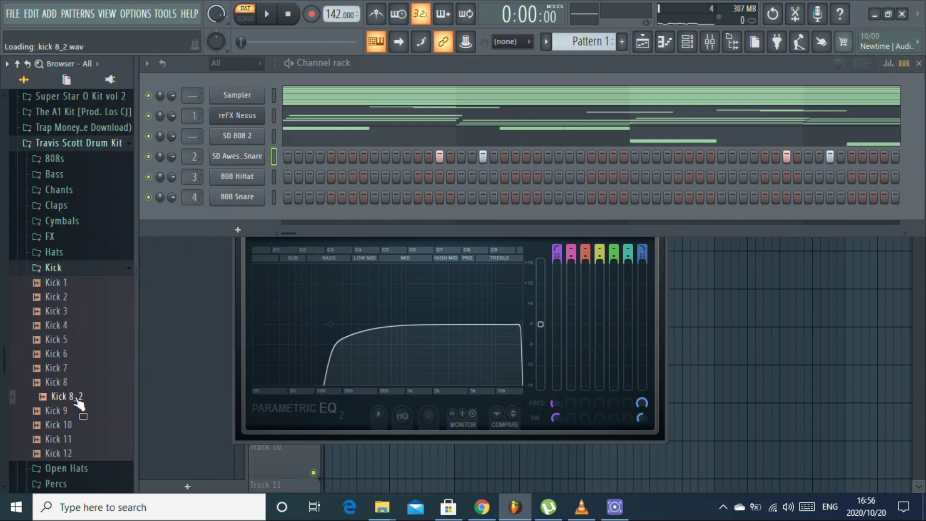
pyautogui.moveTo(247, 162); pyautogui.dragTo(247, 146)
pyautogui.click(72, 268)
# - Replace the 808 HiHat sample with Open Hat 2 from the Travis Scott Drum Kit
pyautogui.click(70, 252)
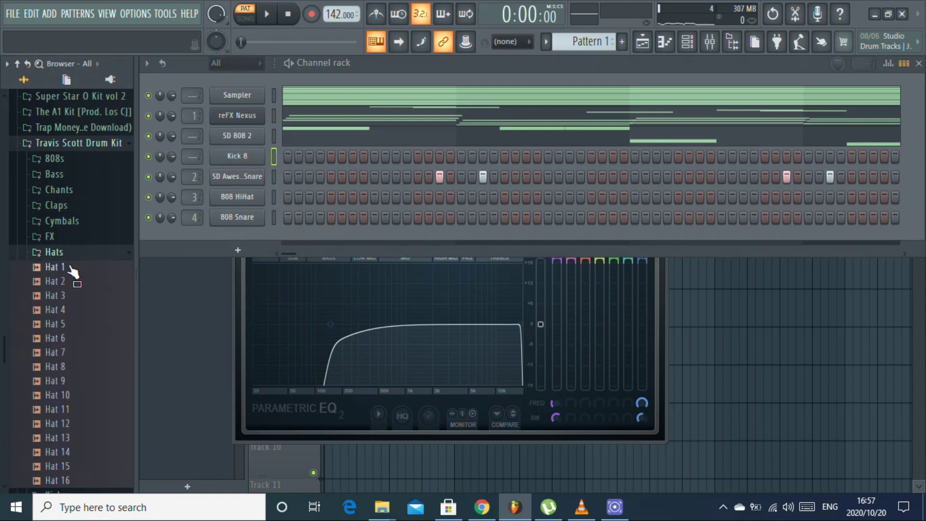
pyautogui.click(73, 250)
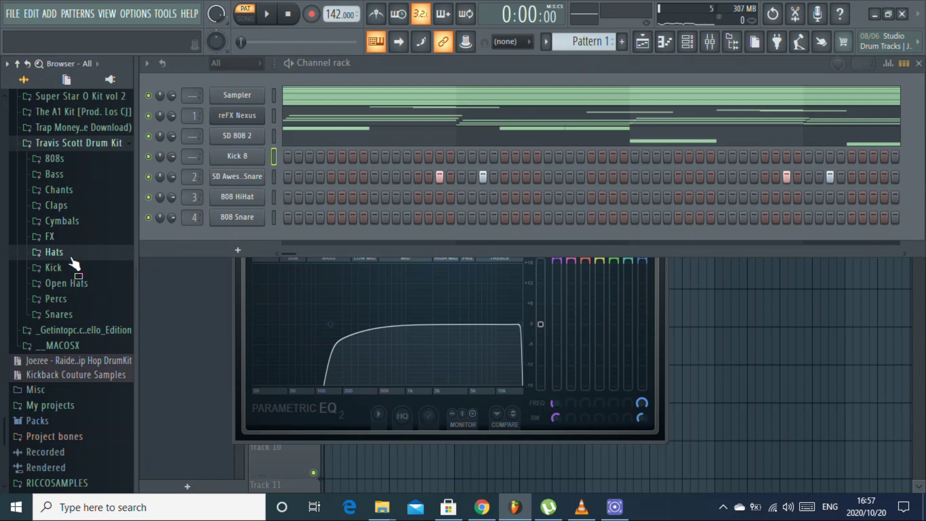
pyautogui.click(73, 284)
pyautogui.click(75, 298)
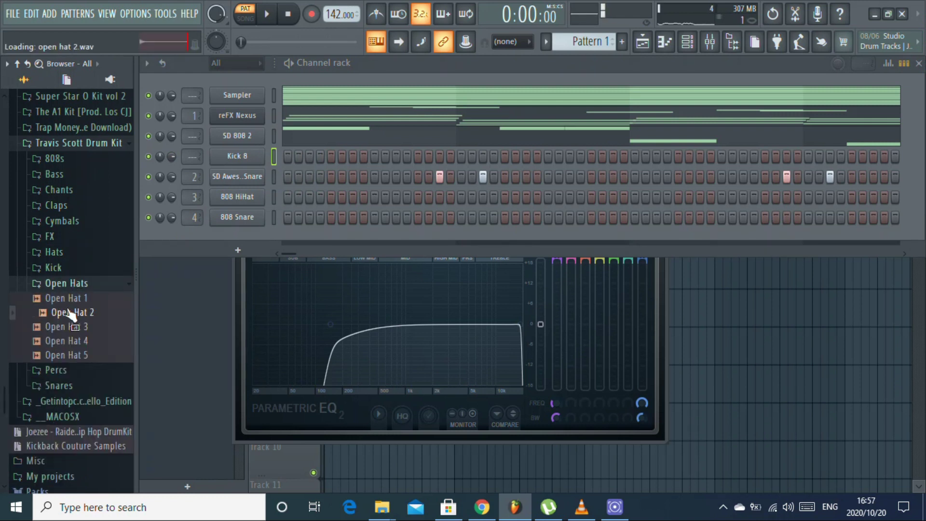
pyautogui.moveTo(248, 218); pyautogui.dragTo(248, 201)
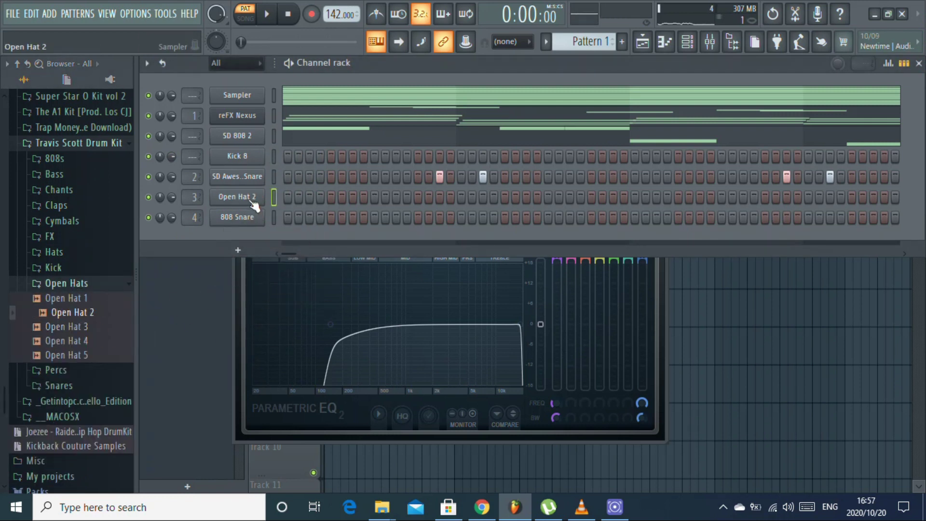
# - Mute the SD 808 2 channel, place a Kick 8 hit on step 1 and play the pattern
pyautogui.press('space')
pyautogui.press('space')
pyautogui.click(149, 137)
pyautogui.click(287, 157)
pyautogui.press('space')
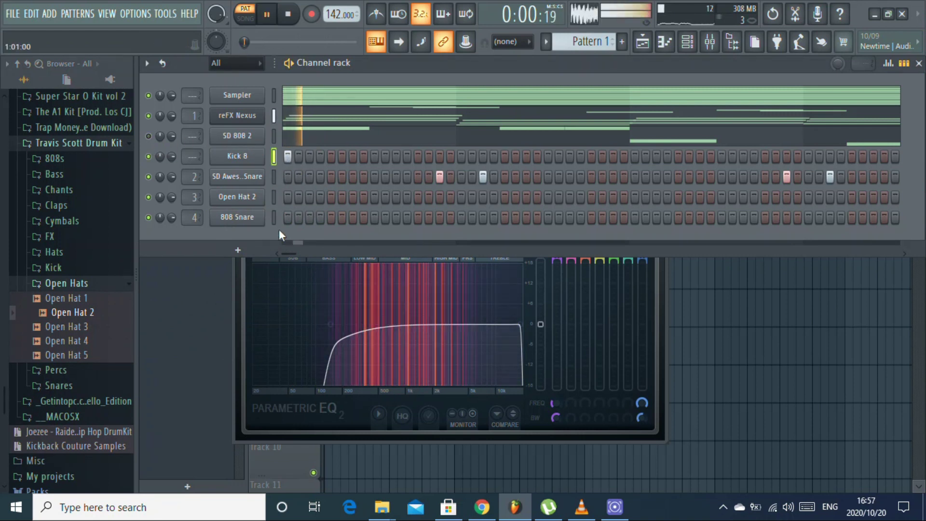
# - Add Perc 7 from the Travis Scott Drum Kit as a new channel between Kick 8 and SD Awesome Snare
pyautogui.click(92, 284)
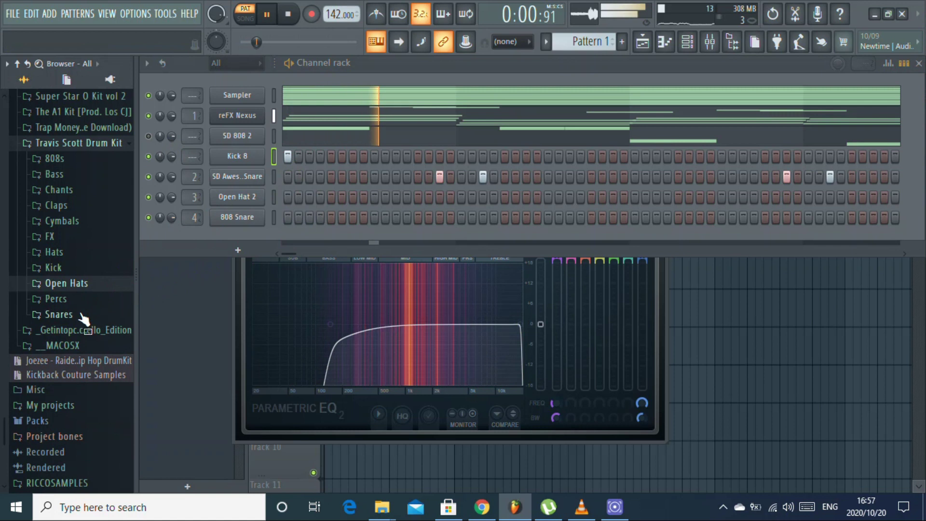
pyautogui.click(67, 299)
pyautogui.click(72, 314)
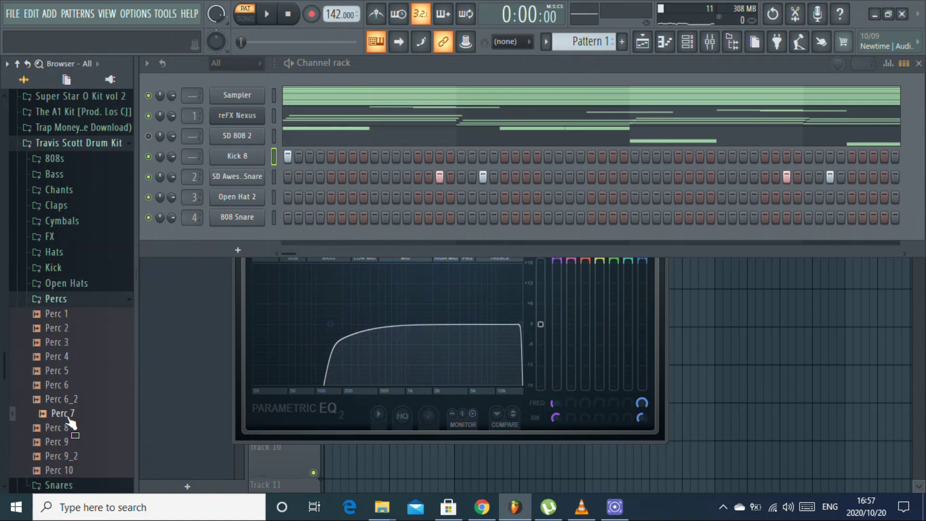
pyautogui.moveTo(255, 181); pyautogui.dragTo(253, 166)
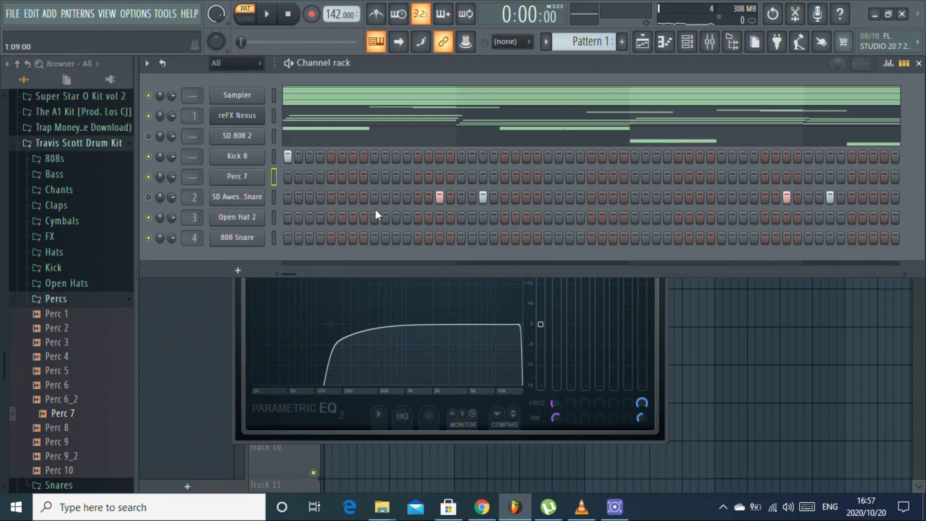
# - Add Perc 7 hits on steps 9, 25, 41 and 57 while the pattern plays
pyautogui.press('space')
pyautogui.click(374, 176)
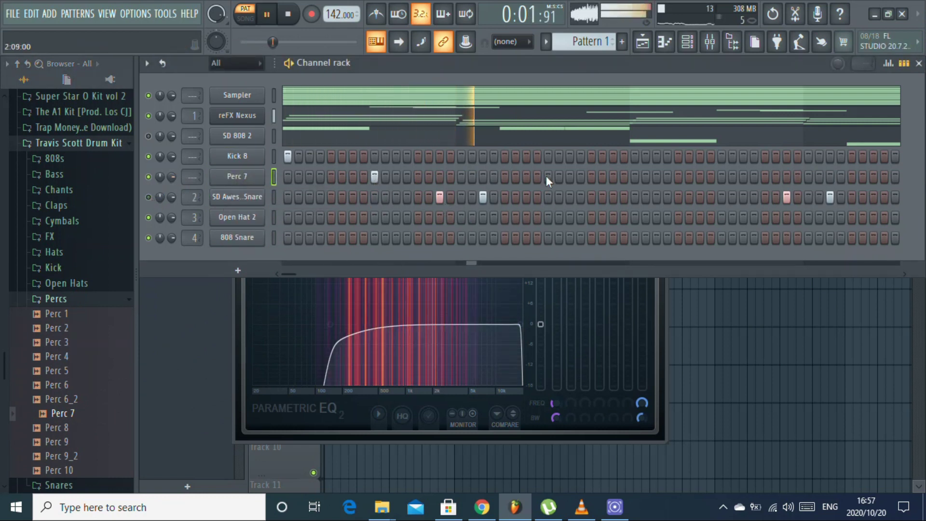
pyautogui.click(548, 176)
pyautogui.click(721, 177)
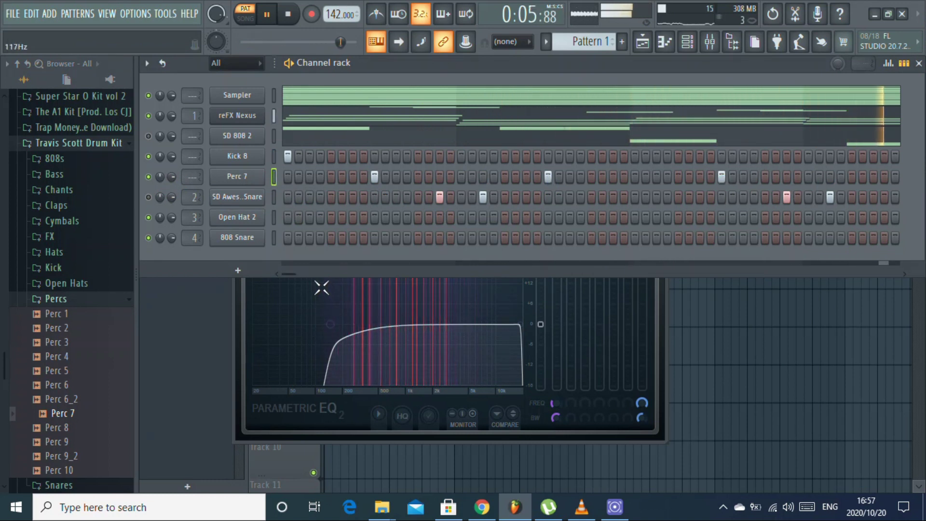
pyautogui.moveTo(295, 274)
pyautogui.mouseDown()
pyautogui.moveTo(319, 273)
pyautogui.moveTo(310, 273)
pyautogui.mouseUp()
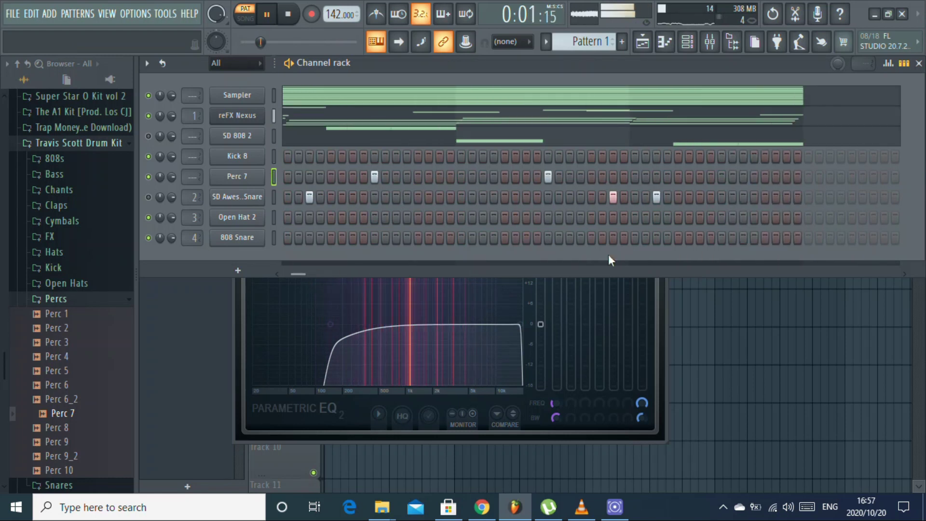
pyautogui.click(719, 177)
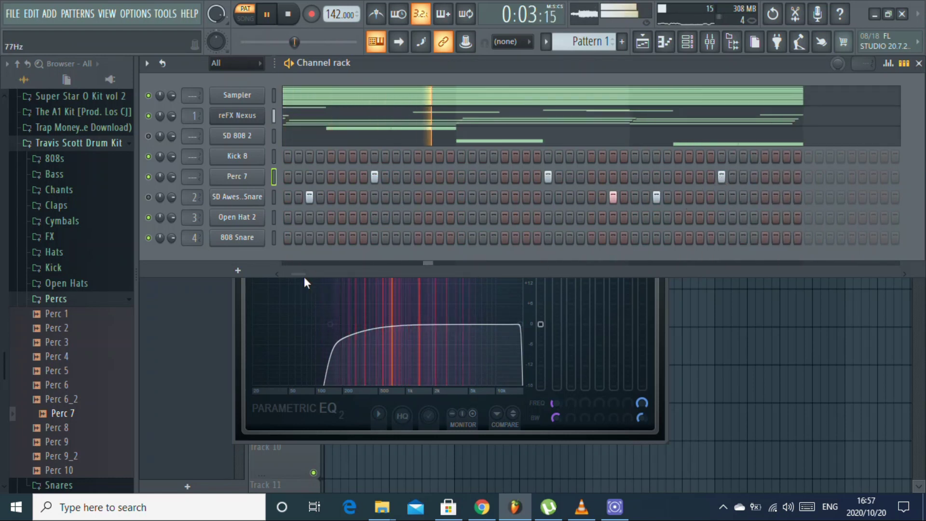
pyautogui.moveTo(303, 276); pyautogui.dragTo(274, 275)
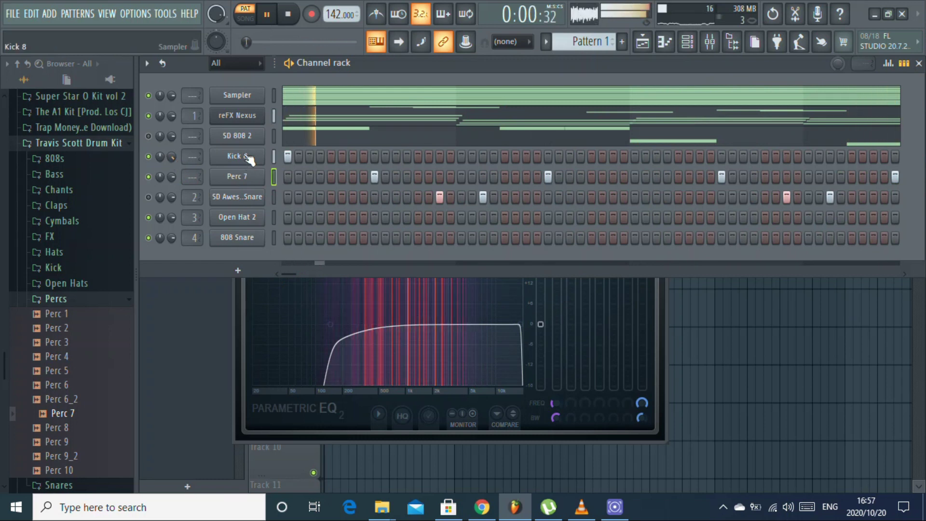
# - Adjust Perc 7's time-stretching pitch and set its sample start offset to about 9%
pyautogui.click(241, 176)
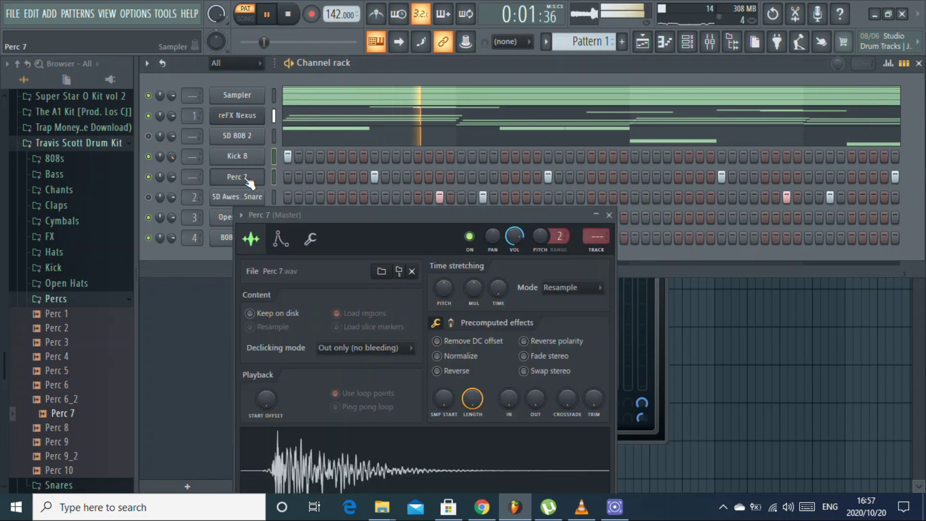
pyautogui.click(432, 291)
pyautogui.moveTo(444, 398)
pyautogui.mouseDown()
pyautogui.moveTo(444, 372)
pyautogui.moveTo(444, 398)
pyautogui.mouseUp()
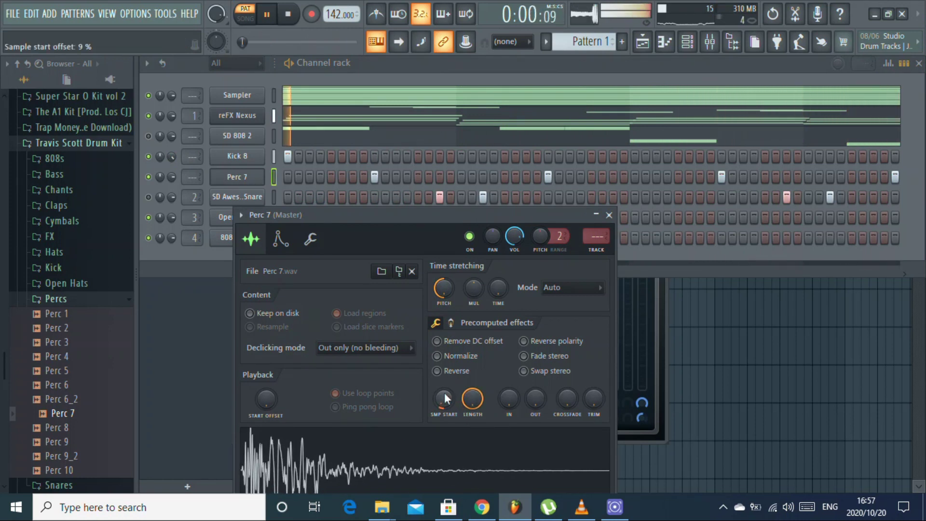
pyautogui.click(609, 215)
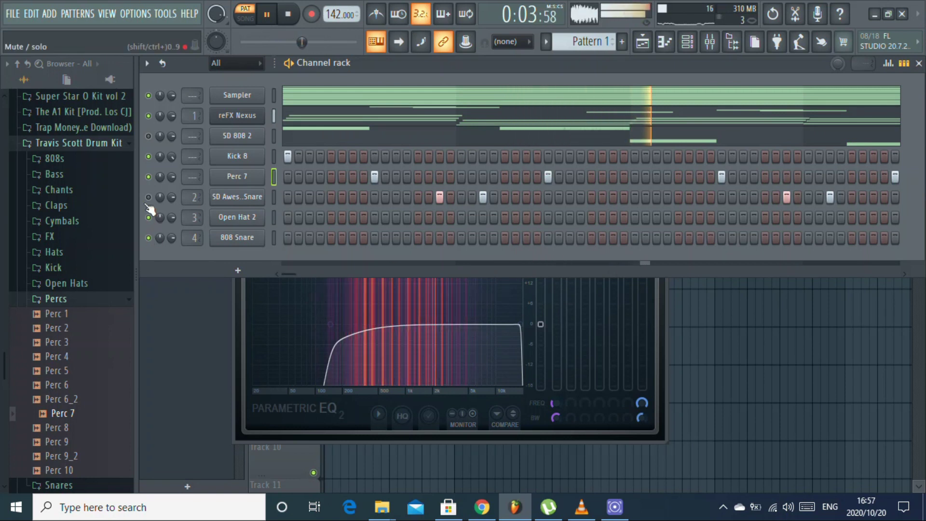
# - Transpose all reFX Nexus notes in Pattern 1 down one octave
pyautogui.click(321, 116)
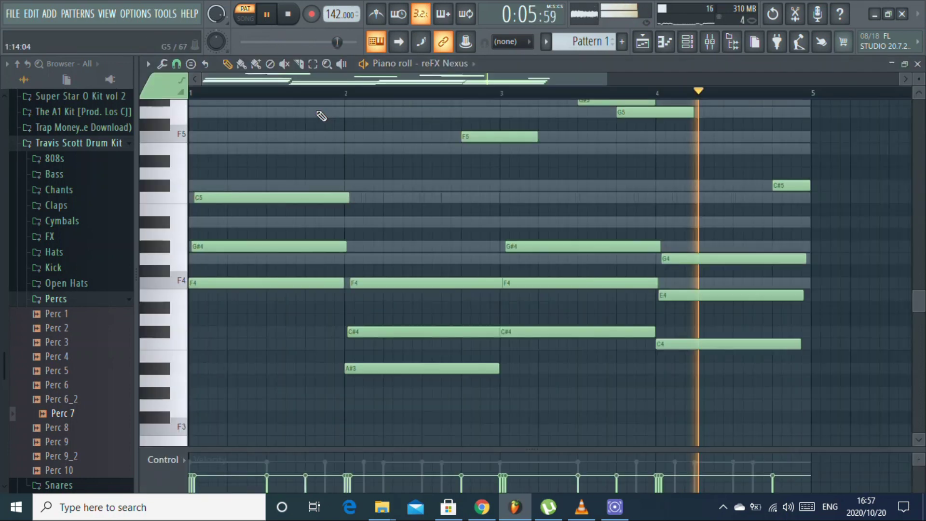
pyautogui.hotkey('ctrl', 'Down')
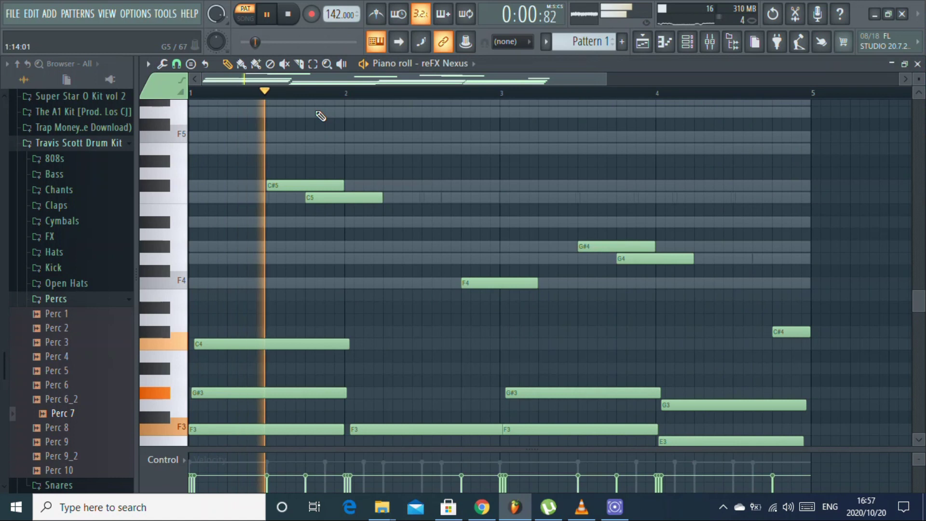
pyautogui.press('F7')
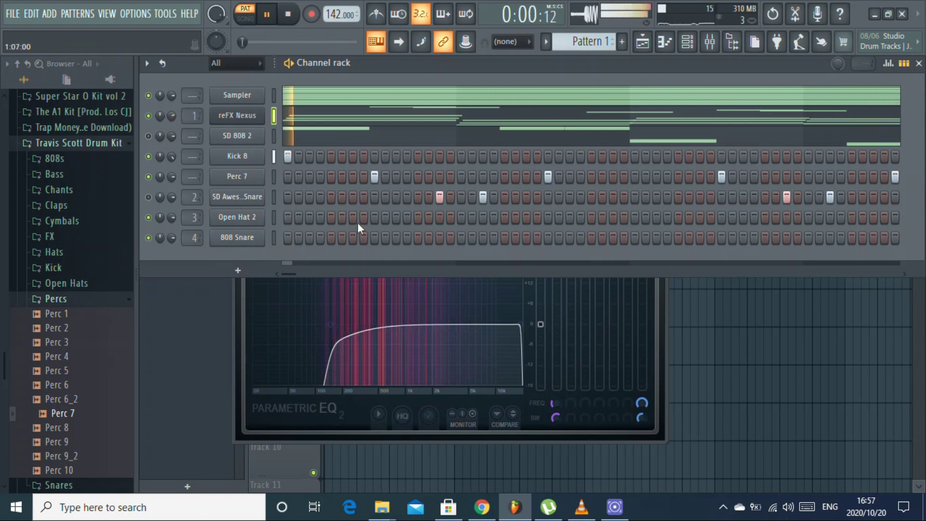
# - Add Open Hat 2 hits on steps 13 and 37 and replay the pattern
pyautogui.click(418, 217)
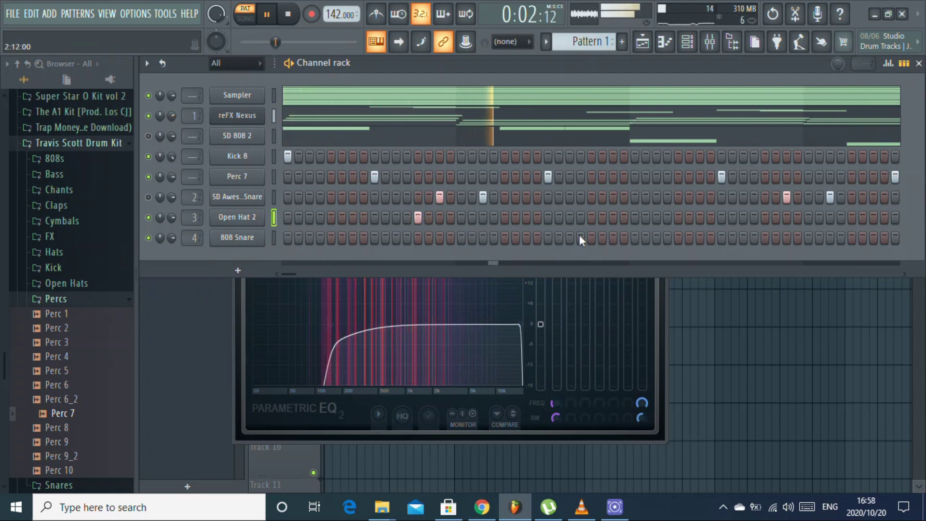
pyautogui.click(678, 218)
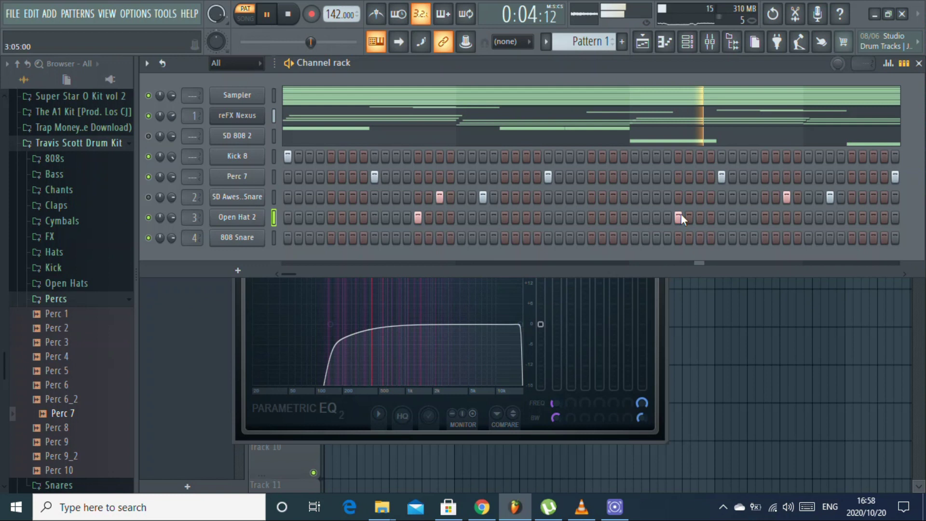
pyautogui.press('space')
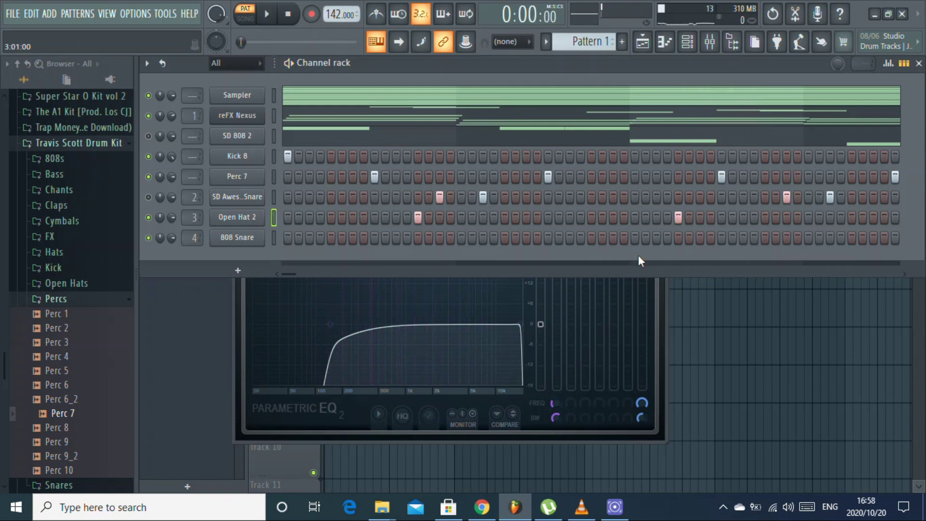
pyautogui.press('space')
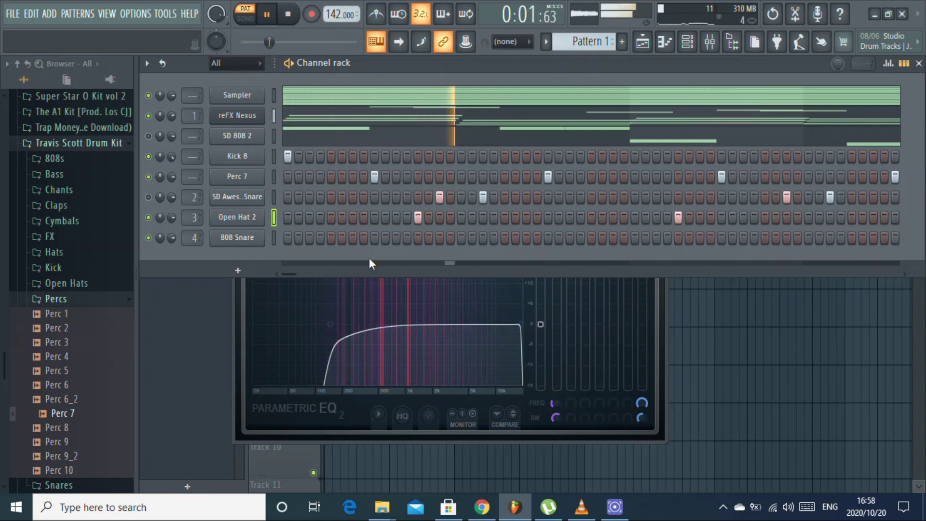
# - Move the first Open Hat 2 hit from step 13 to step 5, then check the channel's sampler settings
pyautogui.click(417, 217)
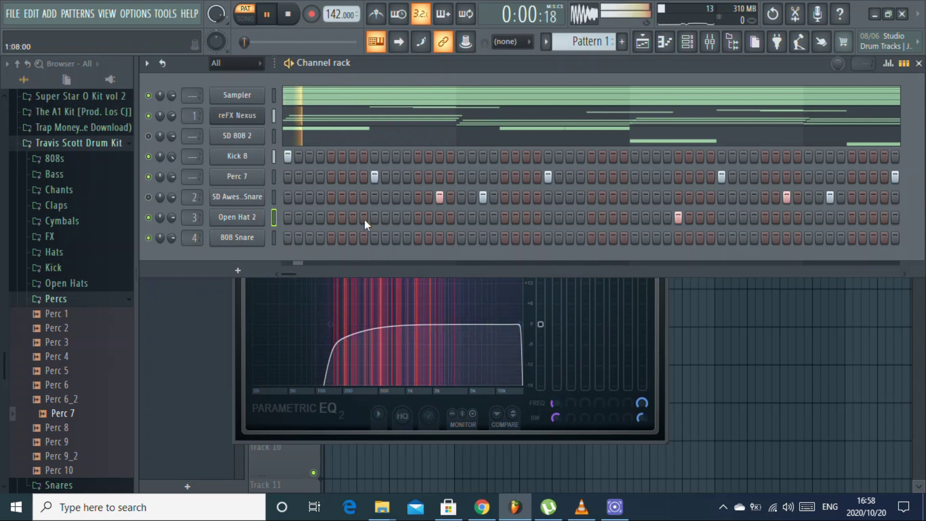
pyautogui.click(331, 217)
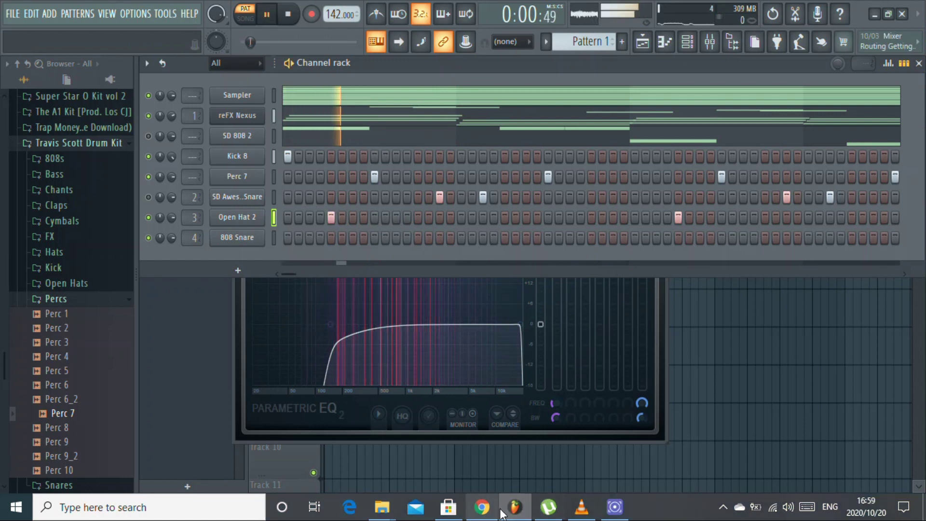
pyautogui.click(591, 218)
pyautogui.click(591, 217)
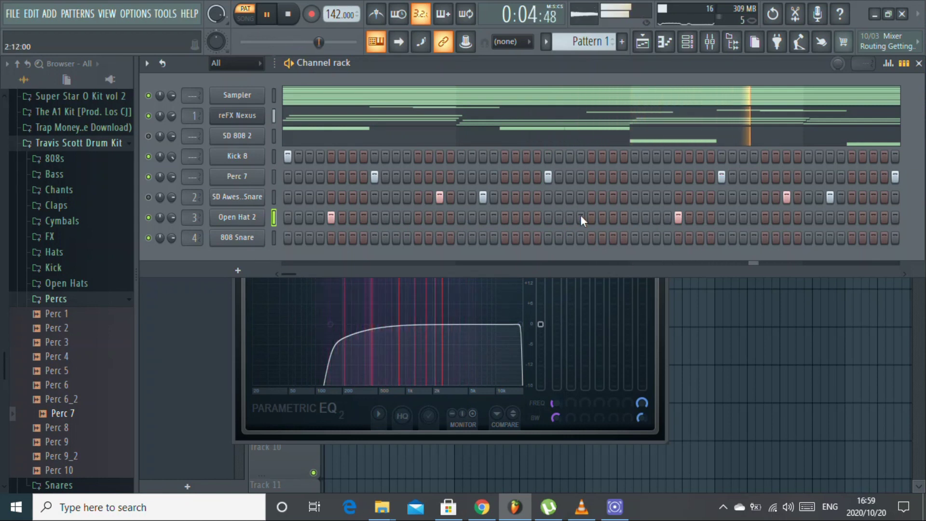
pyautogui.click(257, 220)
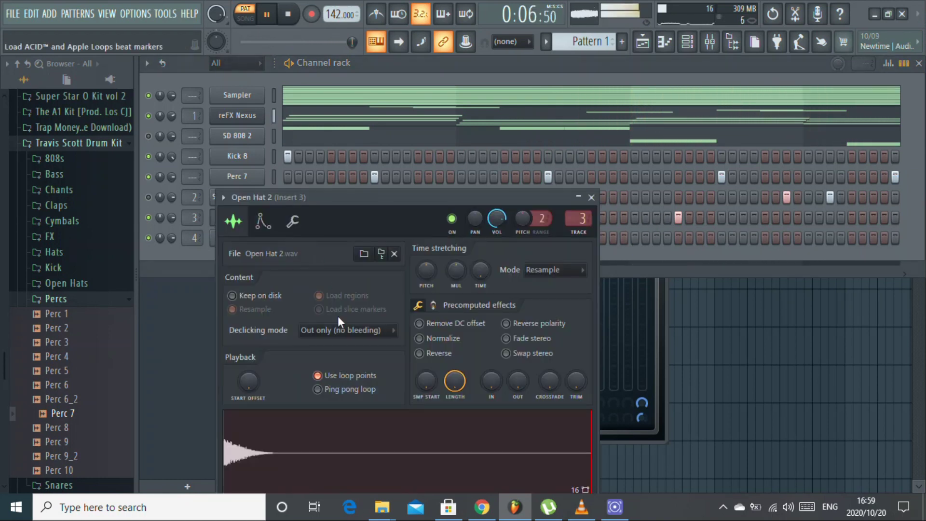
pyautogui.click(591, 197)
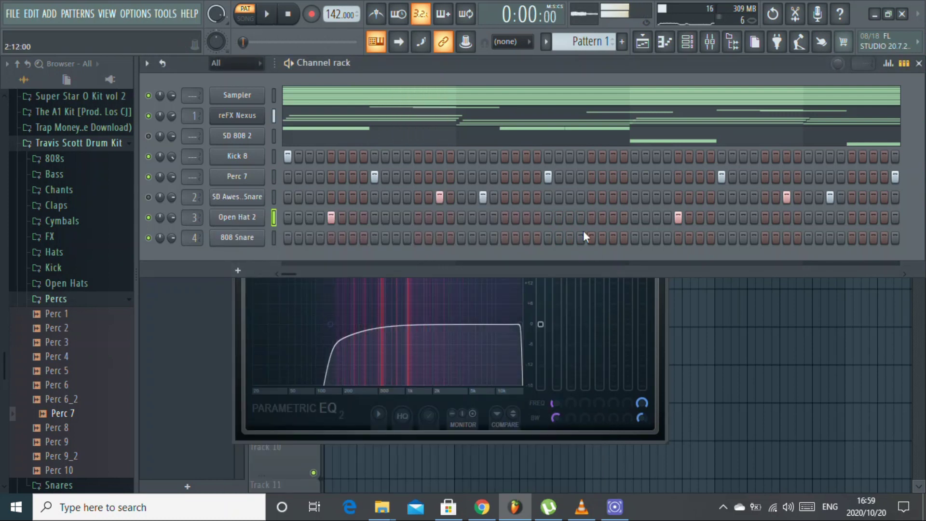
# - Stop playback and audition the percussion samples in the Travis Scott Drum Kit's Percs folder
pyautogui.press('space')
pyautogui.click(65, 329)
pyautogui.click(66, 343)
pyautogui.click(68, 372)
pyautogui.click(67, 385)
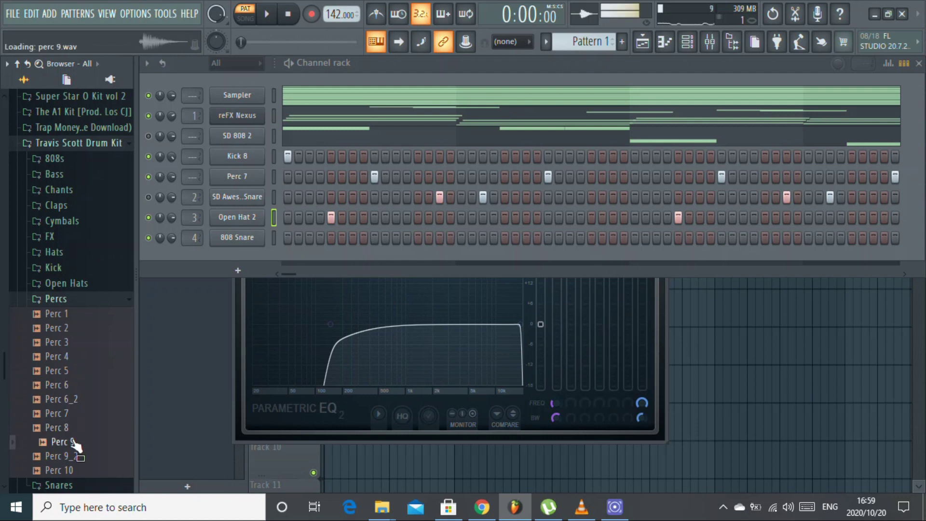
pyautogui.click(67, 427)
pyautogui.click(74, 469)
pyautogui.click(68, 371)
pyautogui.click(68, 356)
pyautogui.click(67, 371)
pyautogui.click(71, 384)
# - Replace the SD Awesome Snare sample with Perc 5 and adjust the channel's volume during playback
pyautogui.moveTo(67, 370); pyautogui.dragTo(256, 208)
pyautogui.press('space')
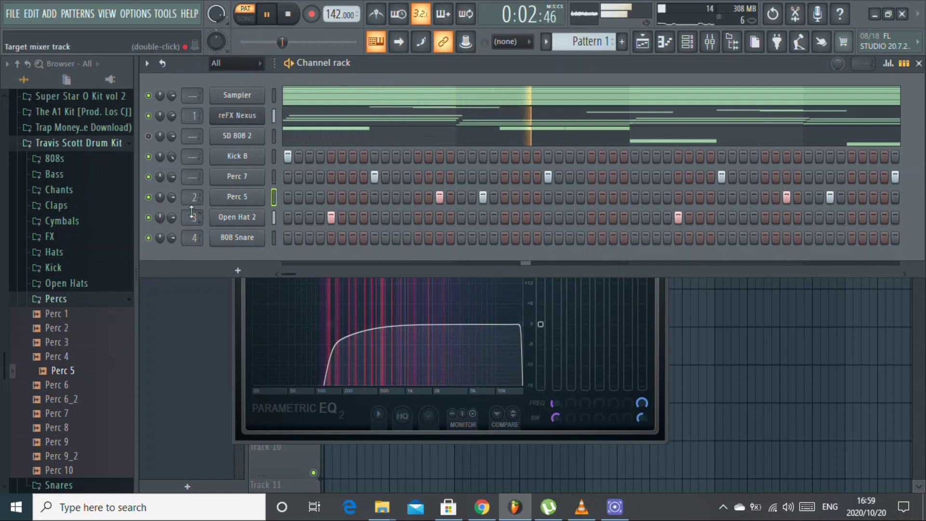
pyautogui.moveTo(172, 197); pyautogui.dragTo(173, 200)
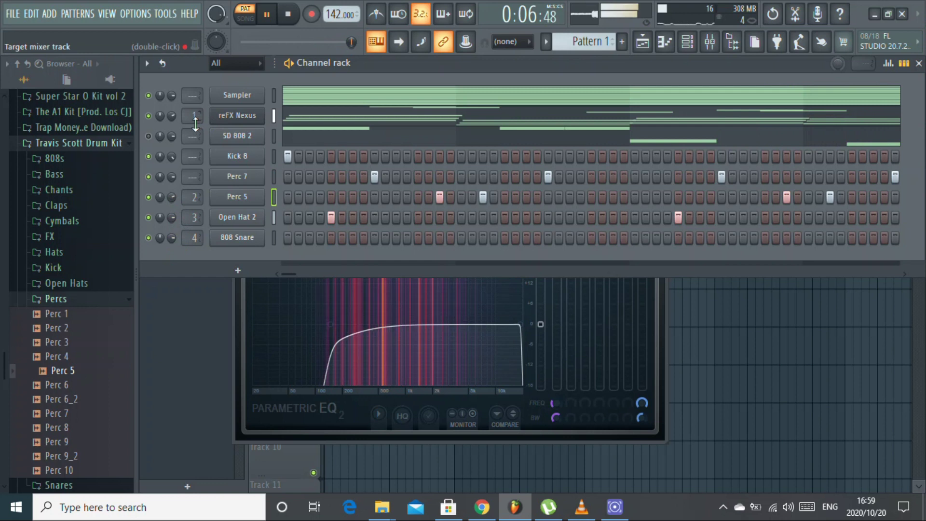
# - Turn up the Graillon 2 mix level on mixer Insert 1 and restart playback
pyautogui.press('F9')
pyautogui.press('space')
pyautogui.moveTo(871, 136); pyautogui.dragTo(872, 143)
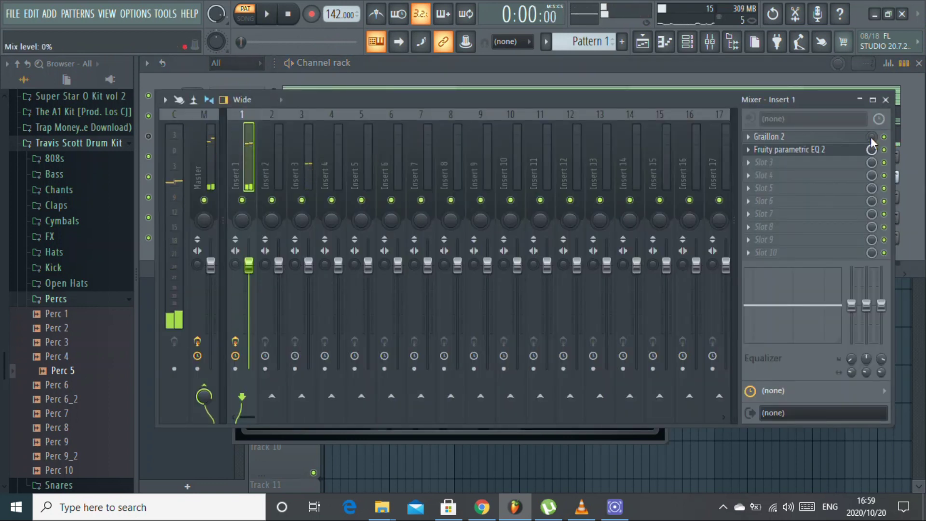
pyautogui.press('space')
# - Raise the Graillon 2 pitch shift on Insert 1 to about 4.80 st and replay the pattern
pyautogui.click(767, 136)
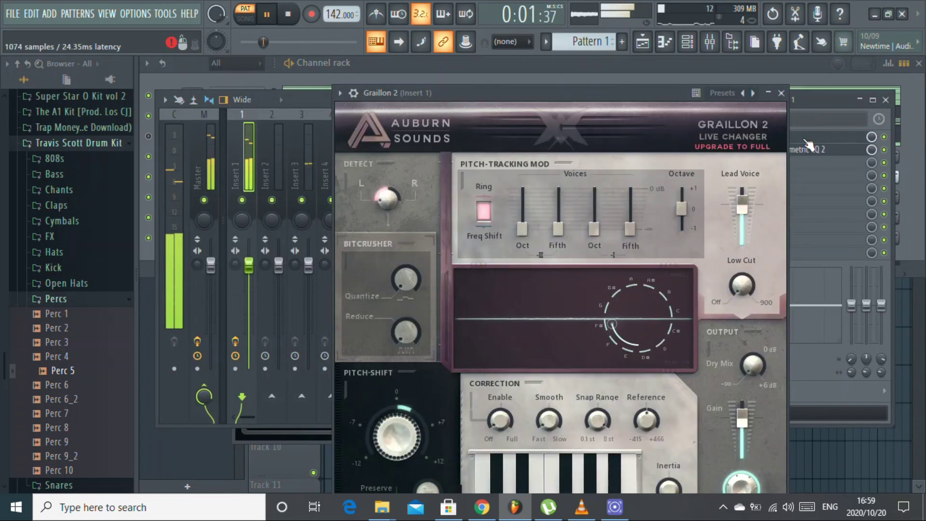
pyautogui.moveTo(396, 436); pyautogui.dragTo(395, 416)
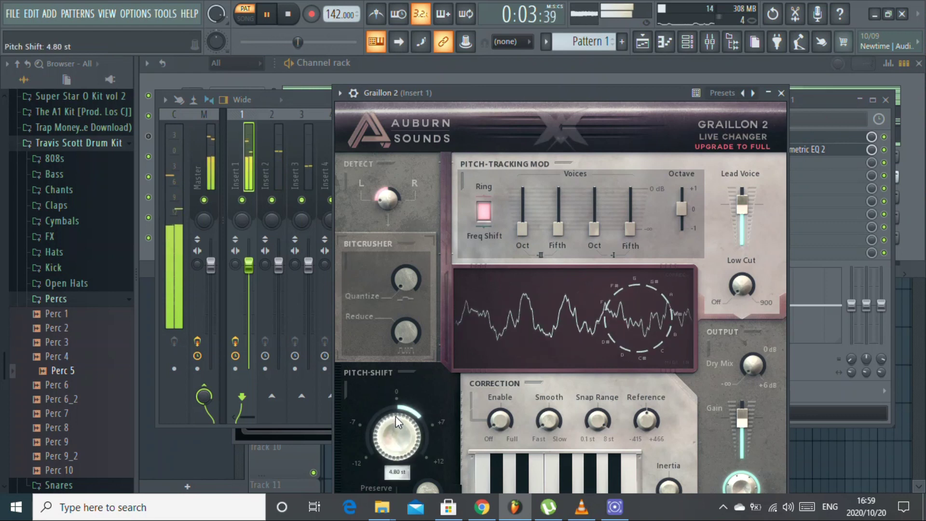
pyautogui.press('space')
pyautogui.press('space')
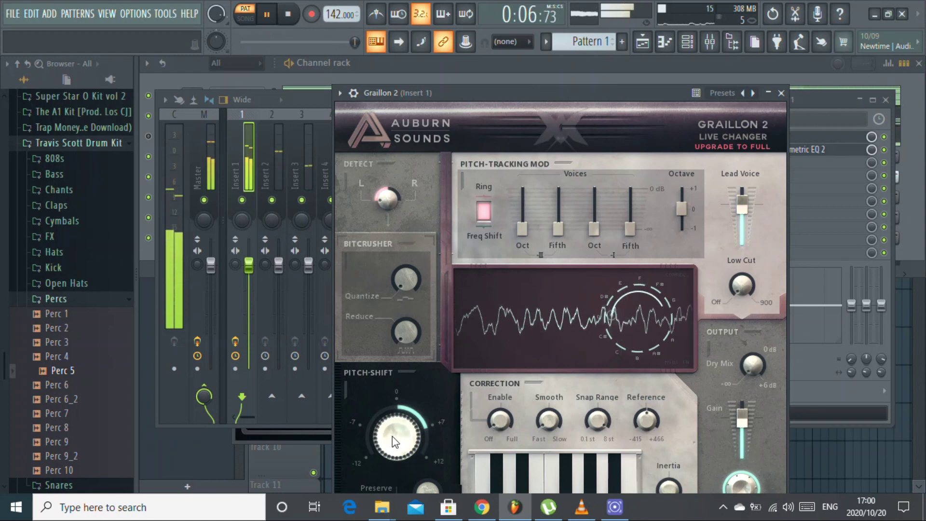
# - Lower the Graillon 2 pitch shift on Insert 1 to about -2.04 st and replay the pattern
pyautogui.moveTo(392, 448); pyautogui.dragTo(326, 515)
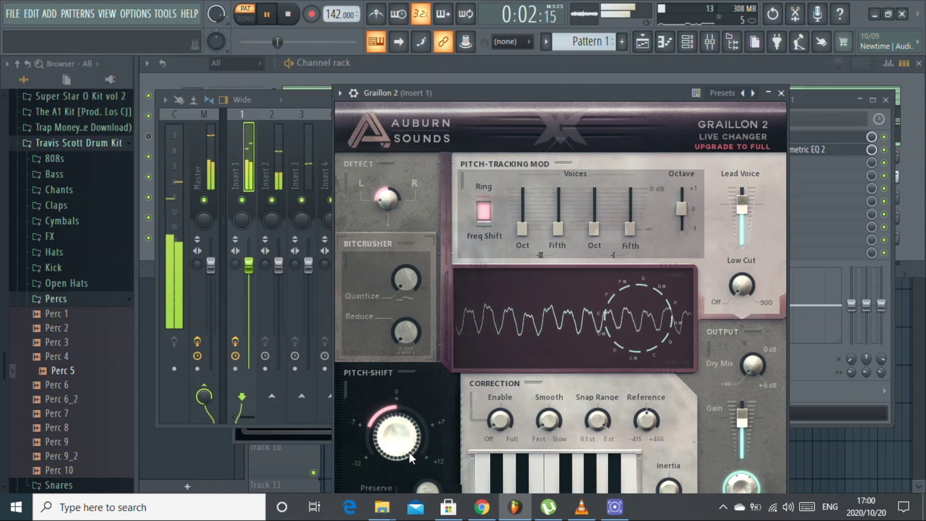
pyautogui.press('space')
pyautogui.moveTo(400, 434); pyautogui.dragTo(415, 410)
pyautogui.press('space')
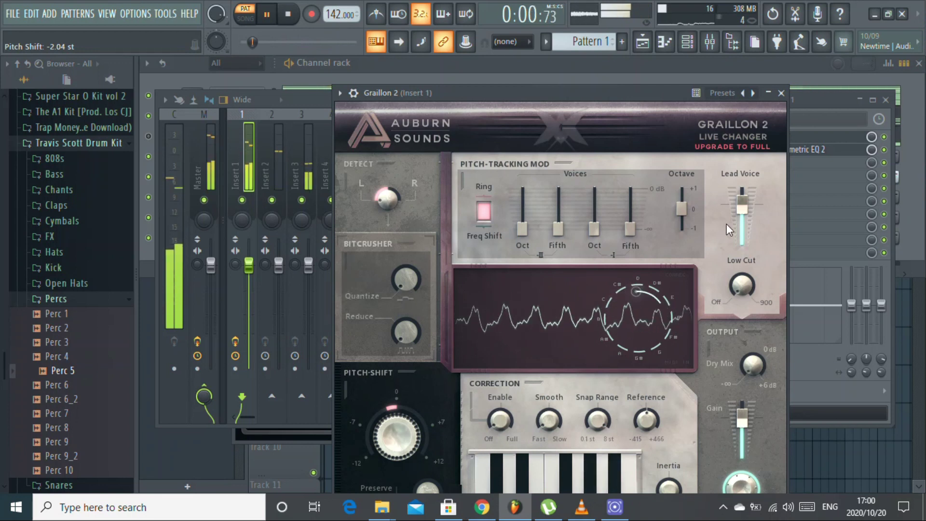
# - Close the Graillon 2 window and bring up the plugin picker to browse the available effects
pyautogui.click(781, 93)
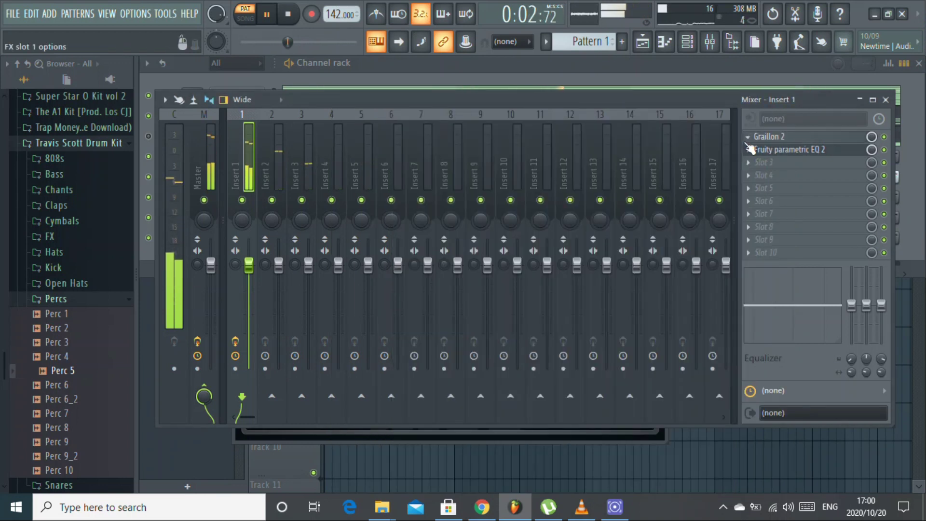
pyautogui.hotkey('alt', 'p')
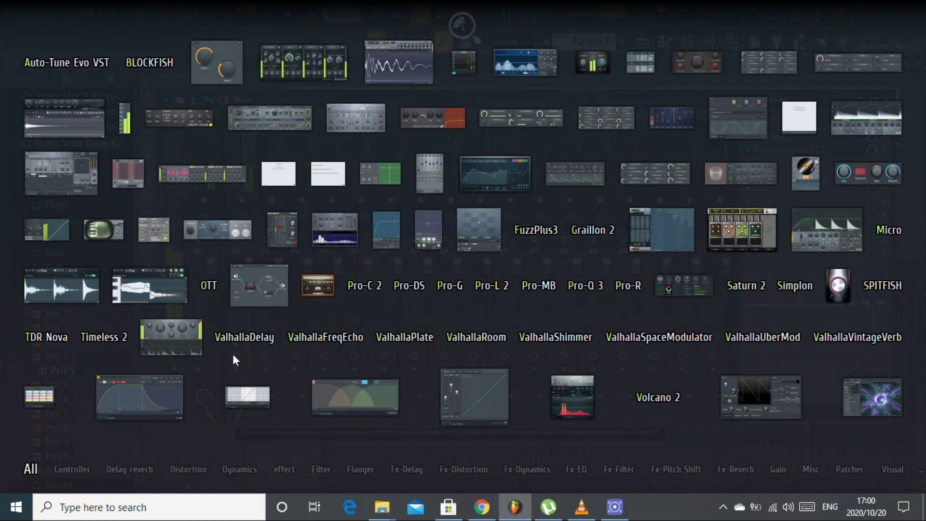
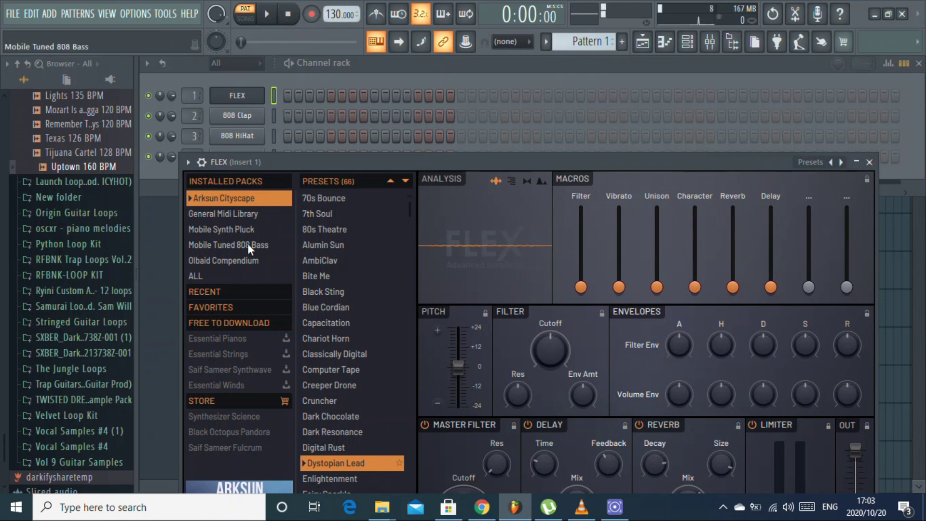
# - Audition FLEX's Arksun Cityscape presets AmbiClav, Black Sting, Blue Cordian, Classically Digital, Computer Tape and Creeper Drone
pyautogui.click(318, 259)
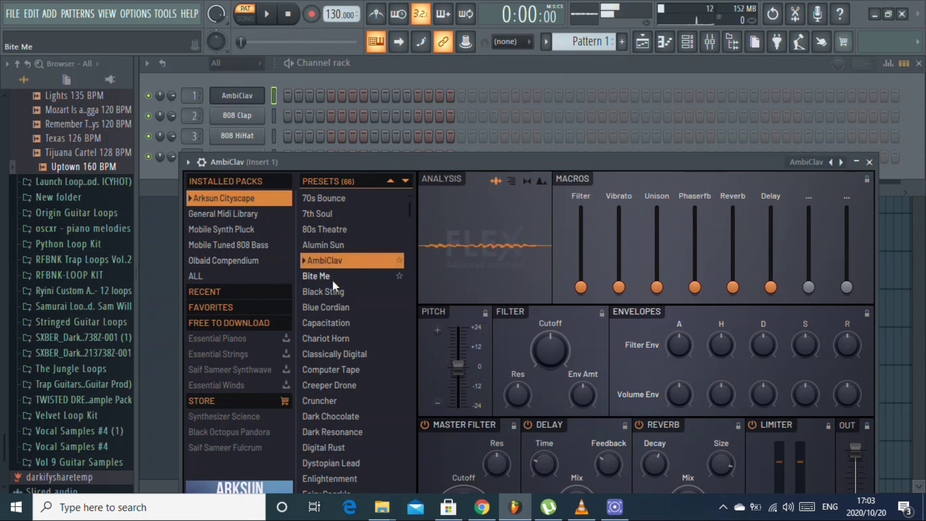
pyautogui.click(327, 292)
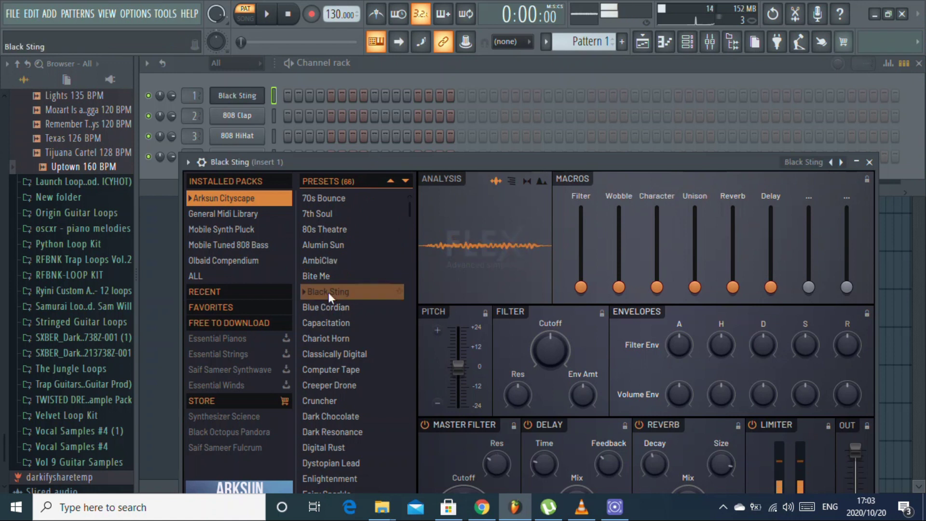
pyautogui.click(333, 308)
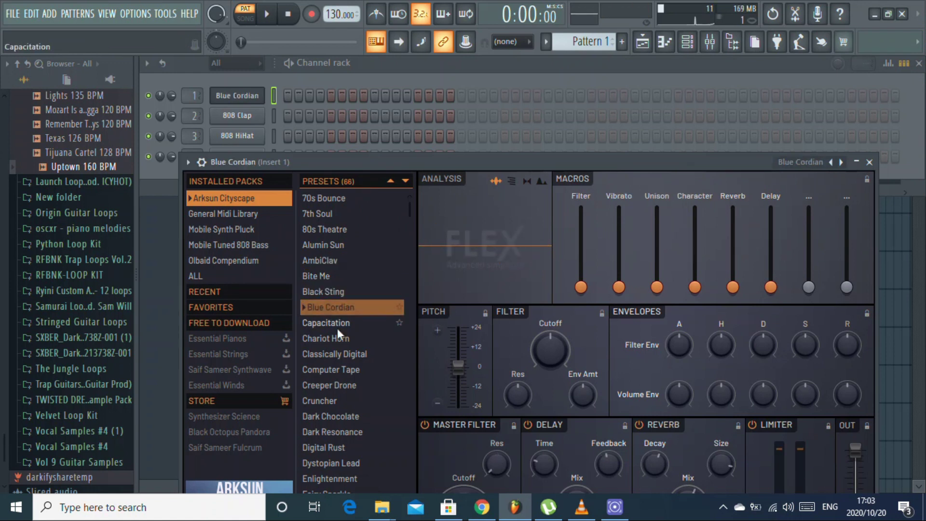
pyautogui.click(340, 355)
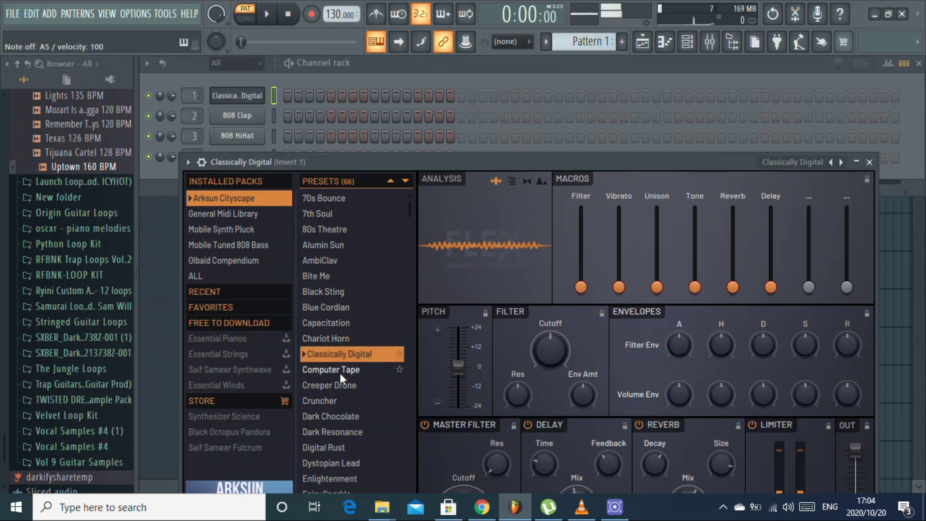
pyautogui.click(340, 372)
pyautogui.click(335, 386)
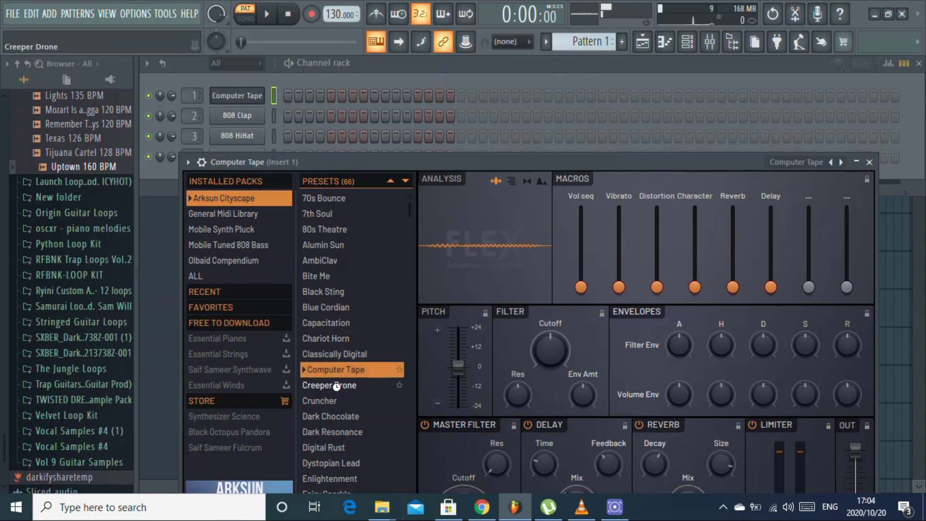
# - Audition the FLEX presets Cruncher, Dark Chocolate, Dark Resonance, Digital Rust, Dystopian Lead and Enlightenment
pyautogui.click(319, 405)
pyautogui.click(330, 420)
pyautogui.click(330, 433)
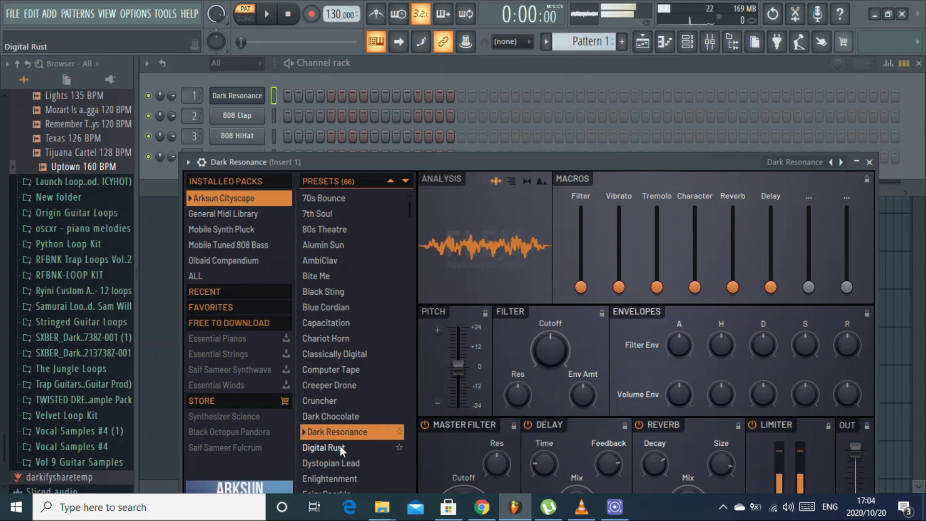
pyautogui.click(334, 449)
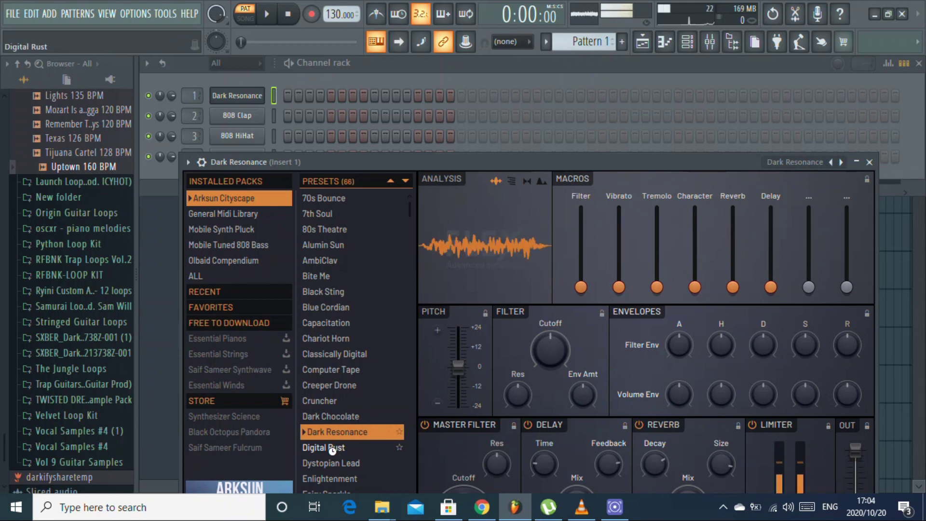
pyautogui.click(343, 466)
pyautogui.click(339, 478)
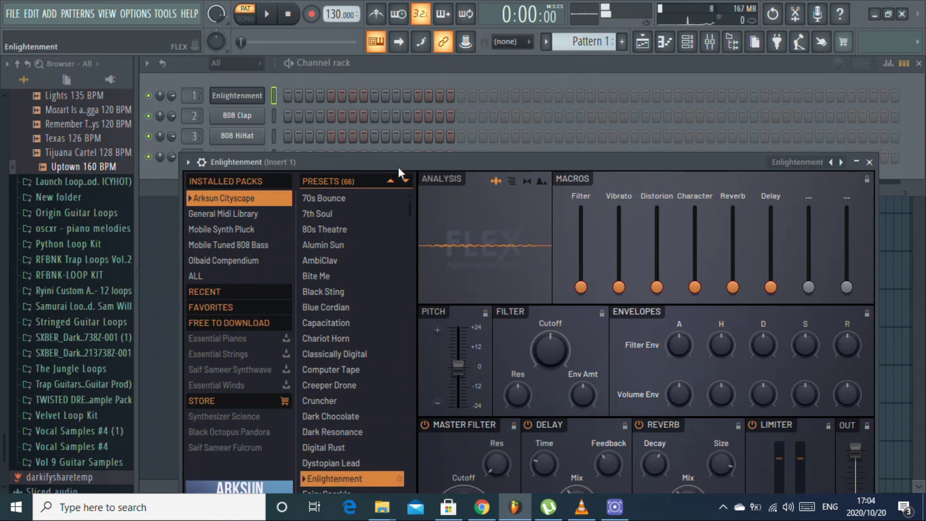
# - Move the FLEX window up to expose more presets and try Forward March, Fractal Tail, Funky Electricity and Gated Breath
pyautogui.moveTo(398, 166); pyautogui.dragTo(380, 81)
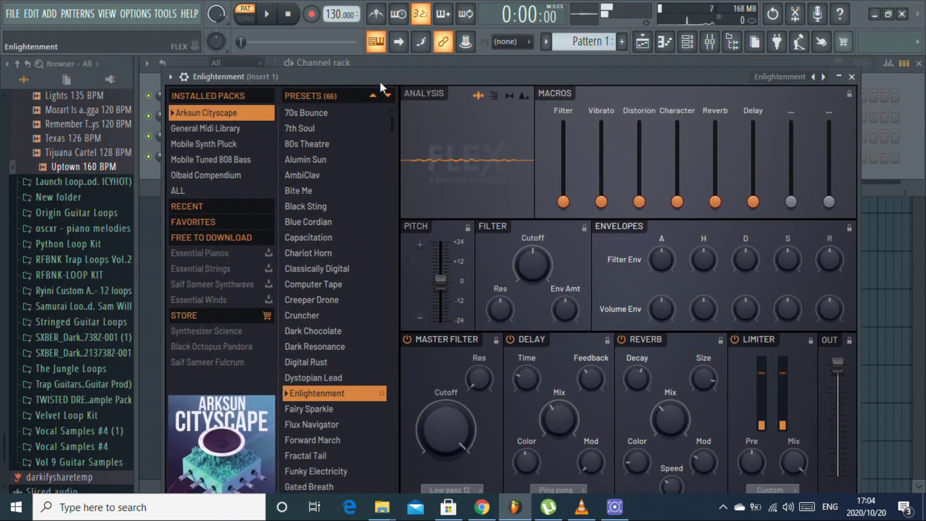
pyautogui.click(312, 441)
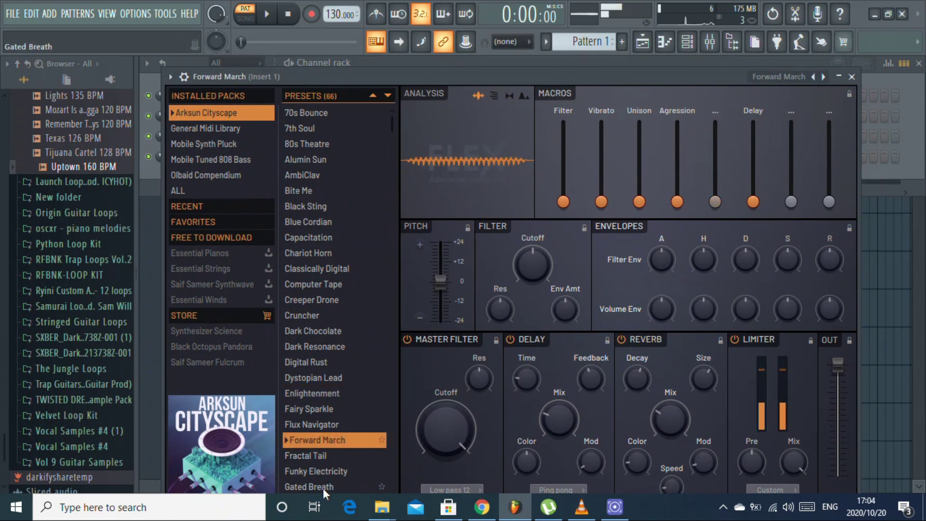
pyautogui.click(309, 456)
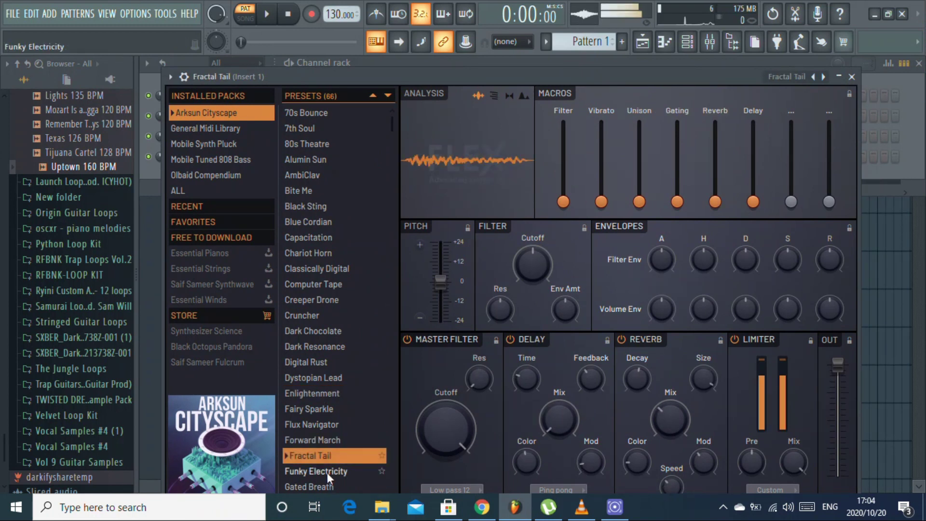
pyautogui.click(324, 472)
pyautogui.click(322, 488)
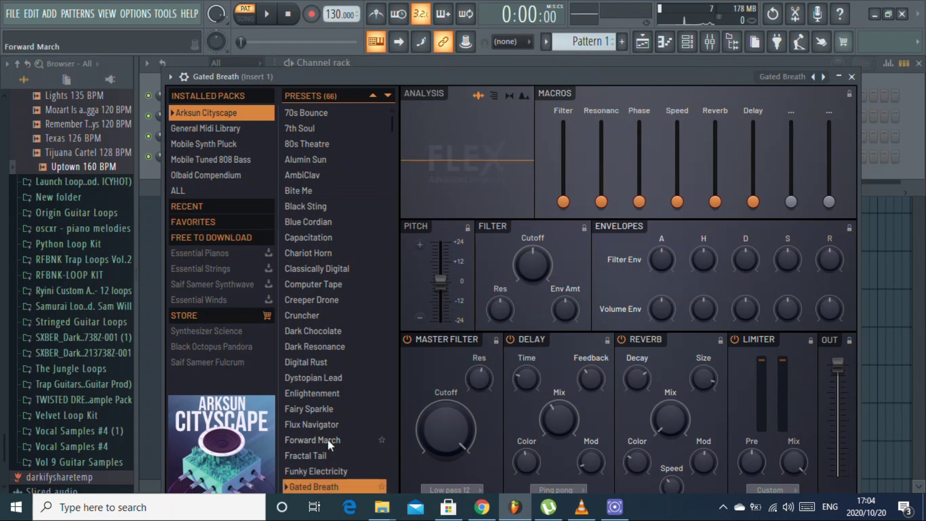
# - Audition the Arksun Cityscape presets Haunting Hour, Head Buzzer, Homecoming, Jam Strut, Just Strollin, Laser Harp and Life Droplet
pyautogui.scroll(-7, 329, 424)
pyautogui.click(319, 193)
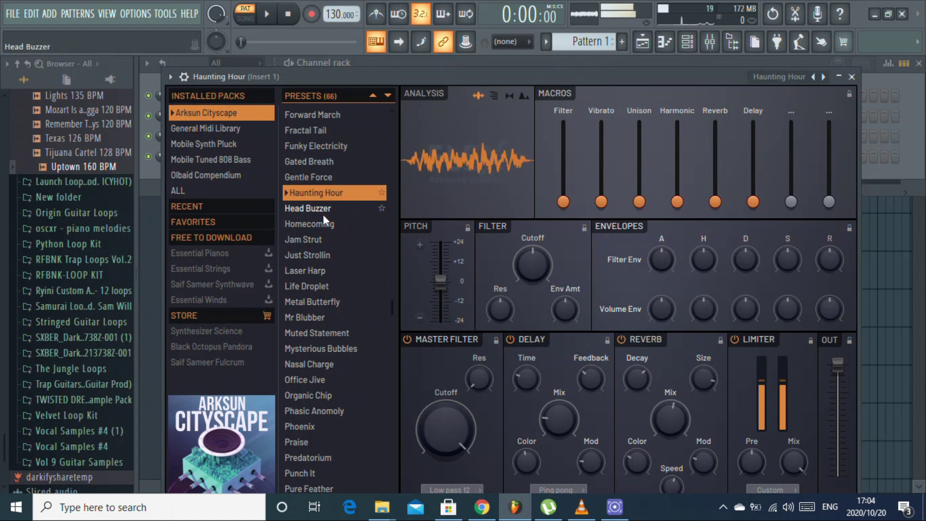
pyautogui.click(322, 215)
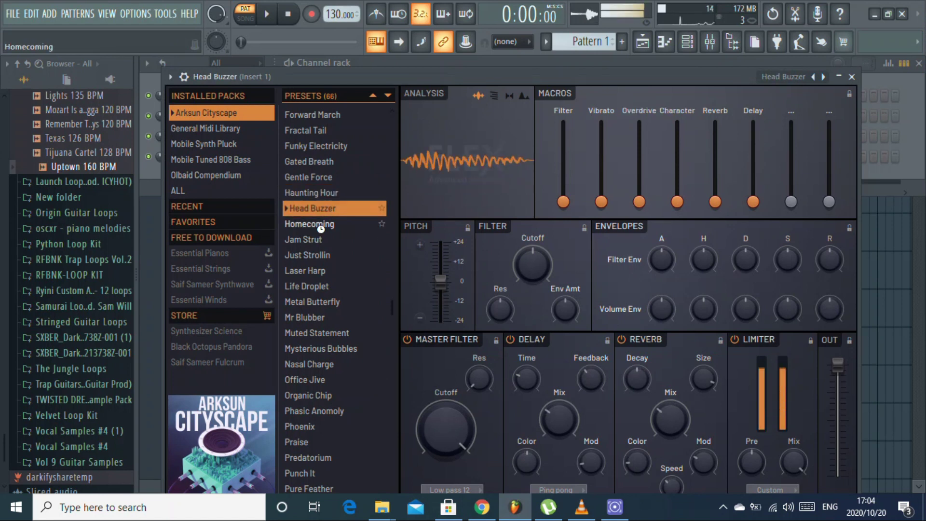
pyautogui.click(320, 227)
pyautogui.click(319, 242)
pyautogui.click(317, 260)
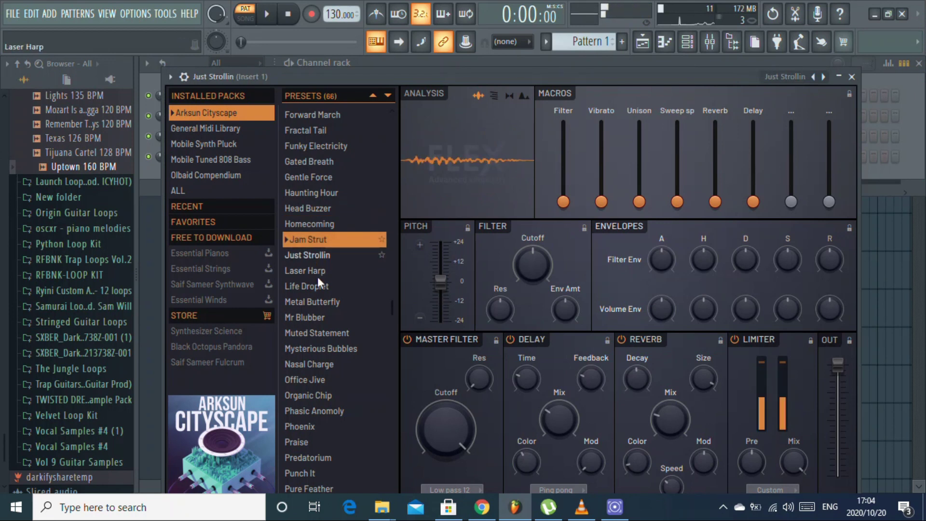
pyautogui.click(317, 276)
pyautogui.click(317, 288)
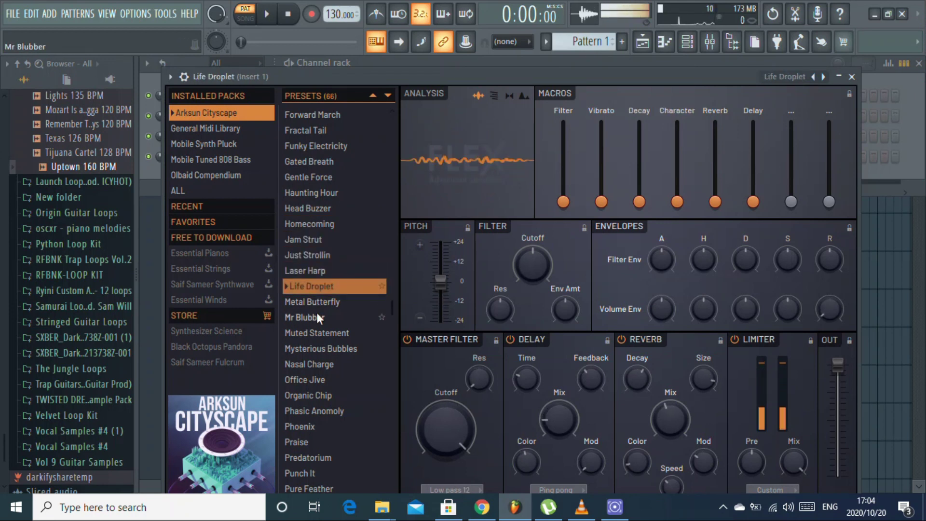
# - Continue auditioning the Arksun Cityscape presets from Metal Butterfly through Nasal Charge and Organic Chip to Punch It
pyautogui.click(314, 304)
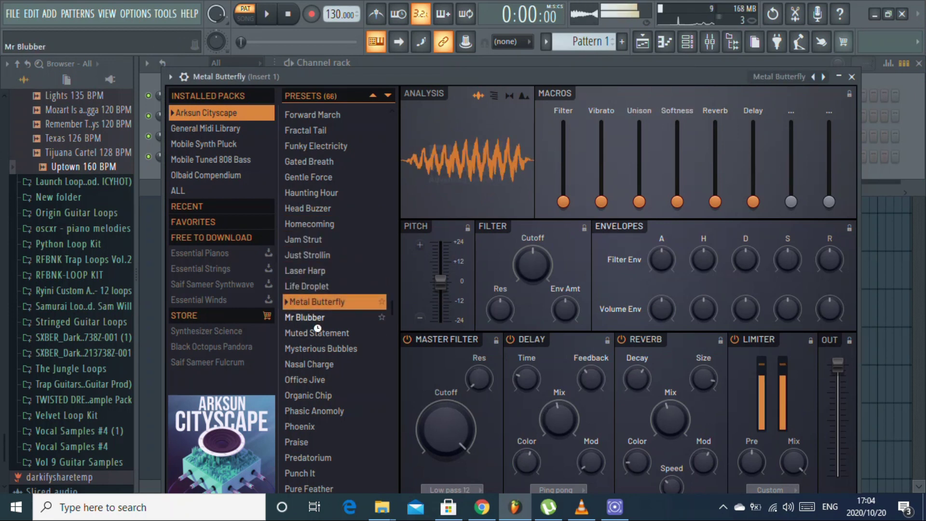
pyautogui.click(314, 318)
pyautogui.click(319, 335)
pyautogui.click(318, 355)
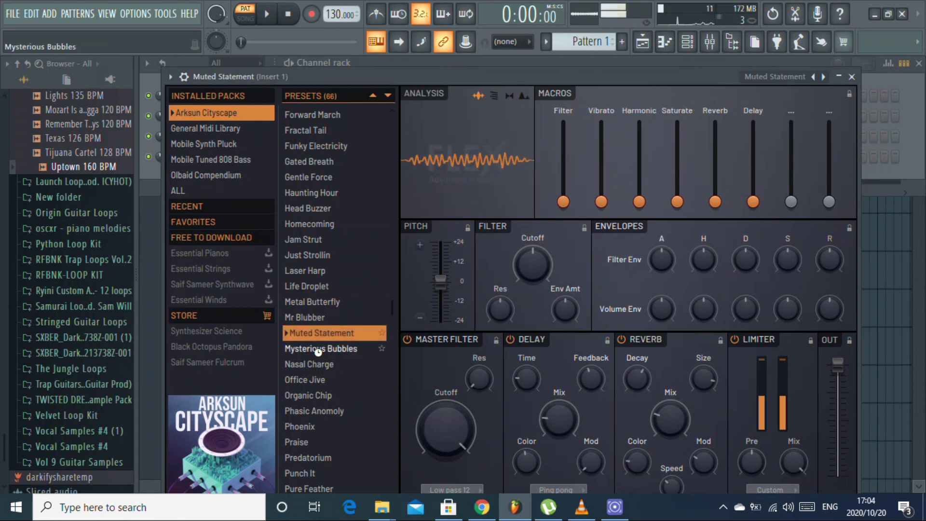
pyautogui.click(317, 364)
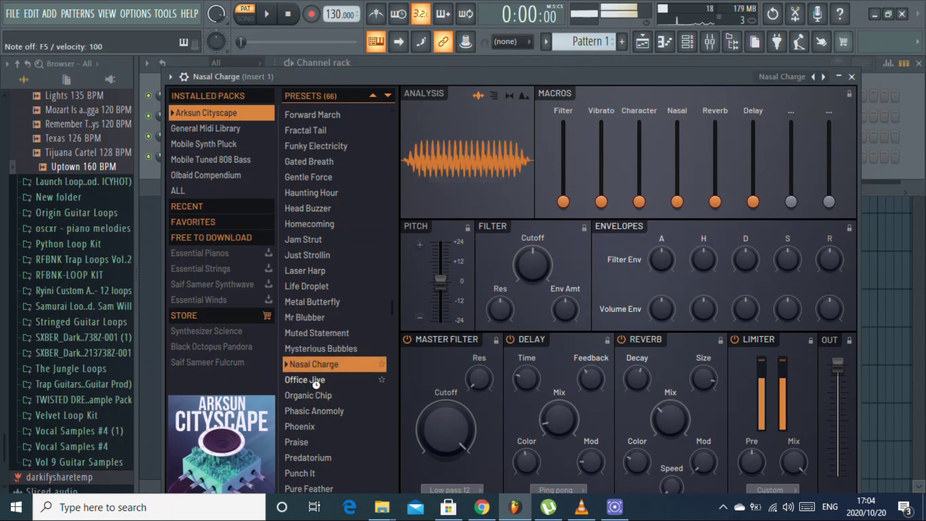
pyautogui.click(316, 384)
pyautogui.click(314, 396)
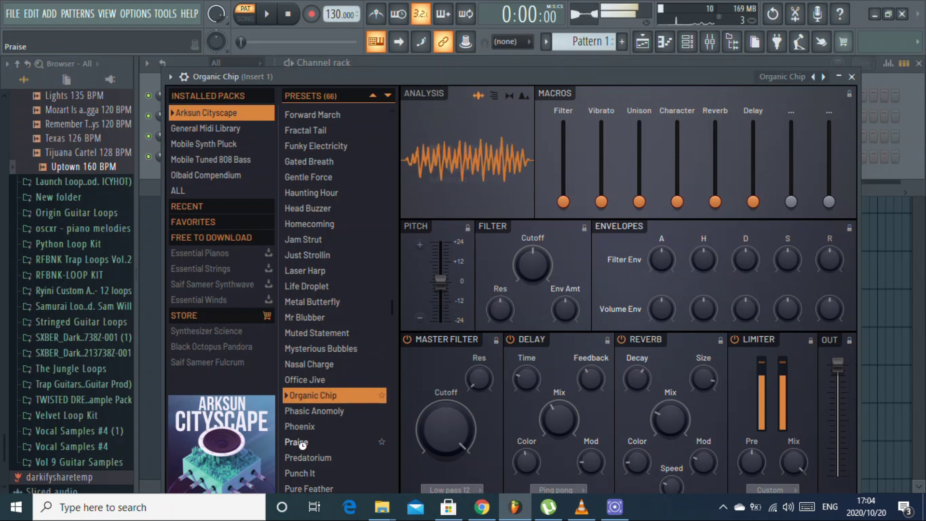
pyautogui.click(303, 443)
pyautogui.click(310, 459)
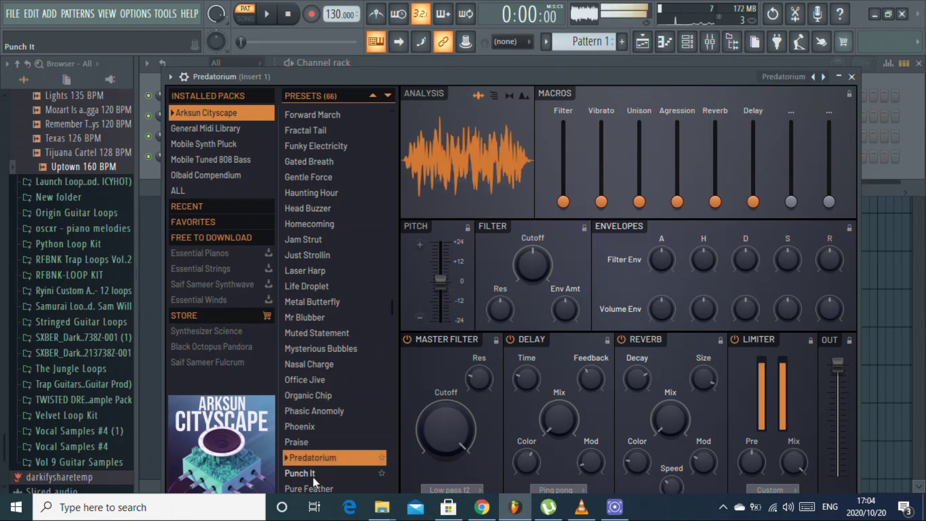
pyautogui.click(313, 475)
# - Switch FLEX to the General Midi Library pack and audition Bottle Blow, Bowed Glass, Brightness 2, Car-Pass and Castanets
pyautogui.click(230, 133)
pyautogui.scroll(-1, 314, 149)
pyautogui.click(312, 150)
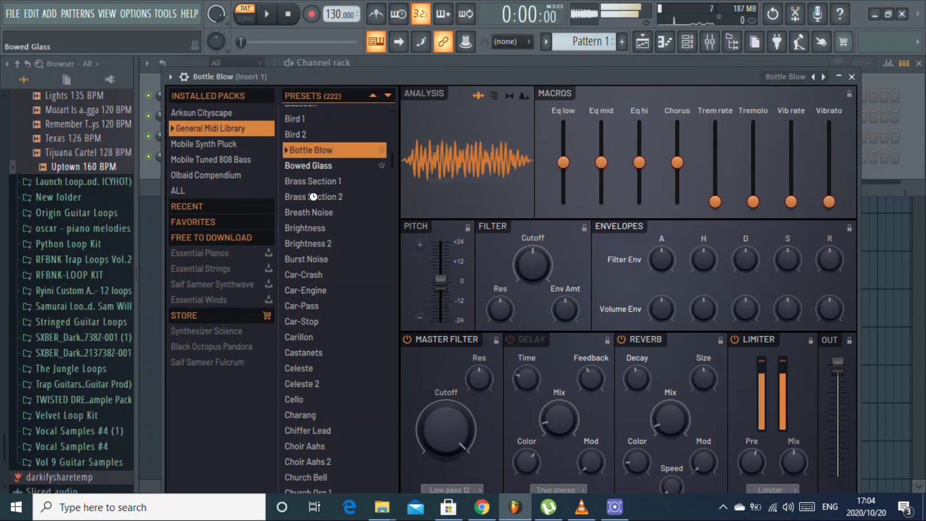
pyautogui.click(312, 165)
pyautogui.click(308, 243)
pyautogui.click(306, 305)
pyautogui.click(297, 351)
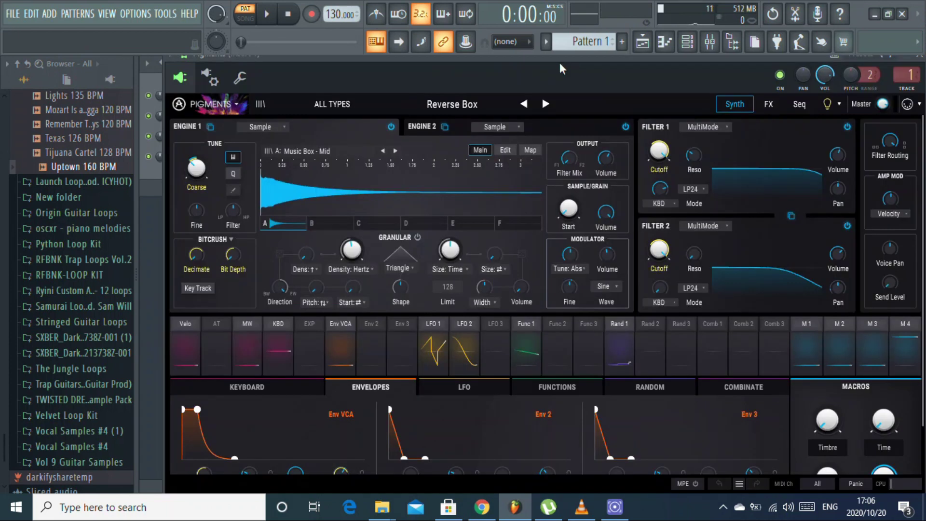
# - Play test notes on the Pigments preset Reverse Box and look through the plugin wrapper's program list
pyautogui.press('v')
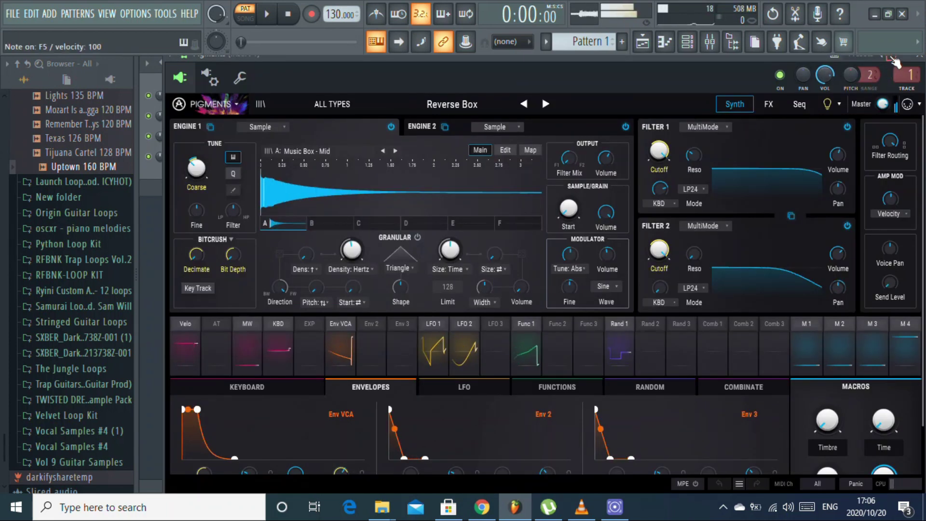
pyautogui.press('q')
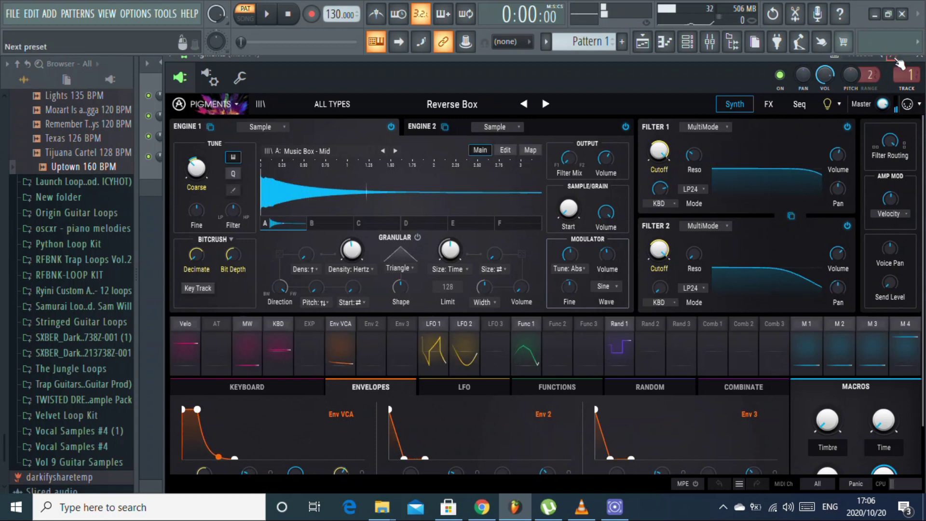
pyautogui.click(895, 54)
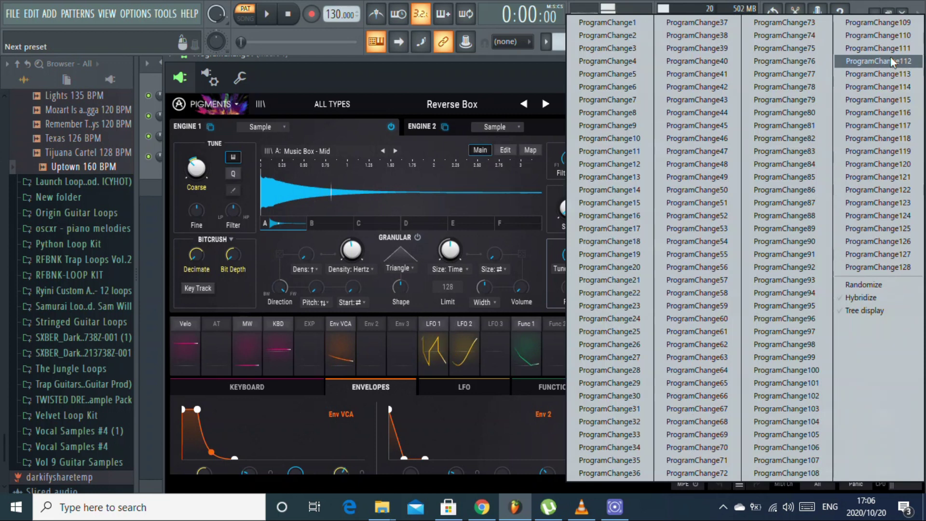
pyautogui.click(643, 111)
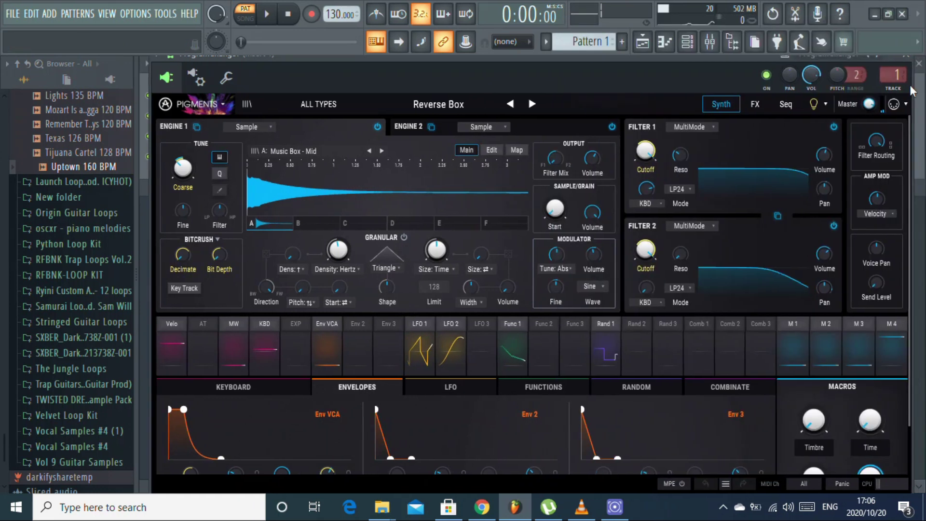
# - Step through the Pigments presets, including Reversed Future, Rhubarbs and Rhythmic Chord Generator, to audition their sounds
pyautogui.click(531, 105)
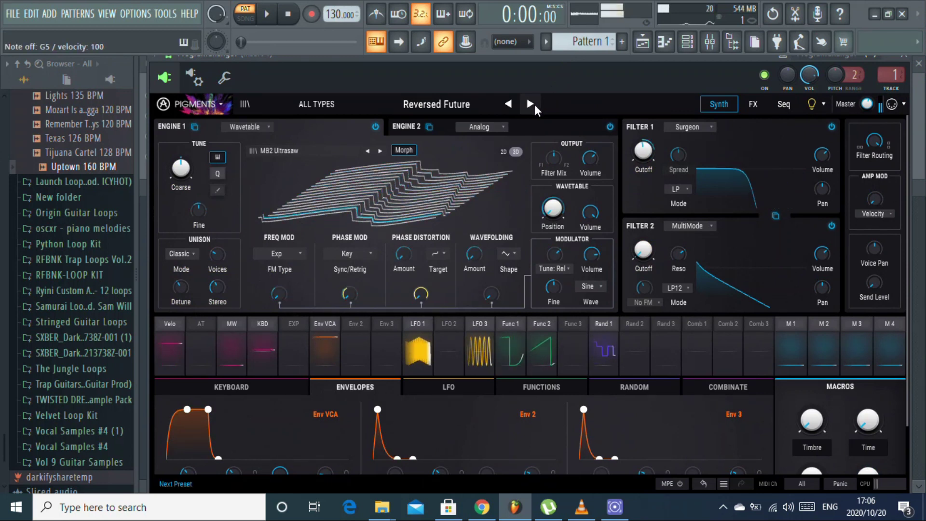
pyautogui.click(533, 105)
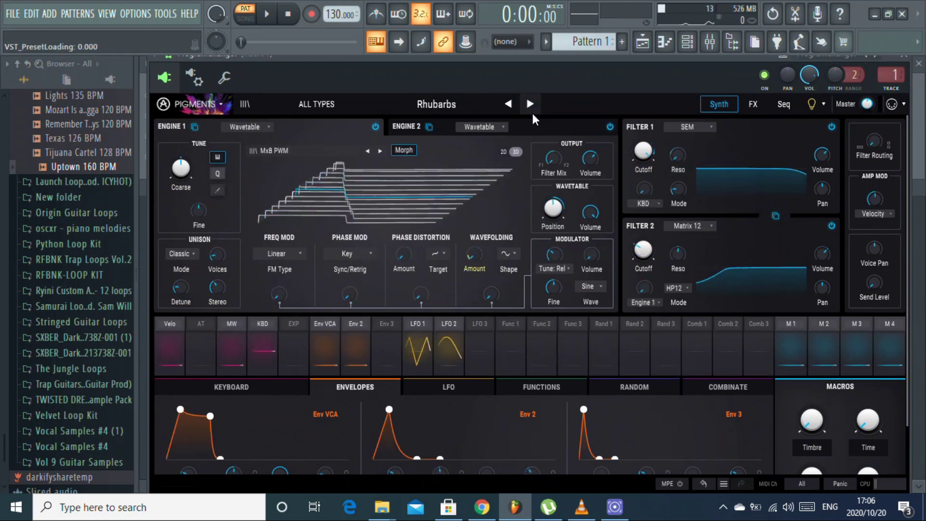
pyautogui.click(509, 103)
pyautogui.click(528, 103)
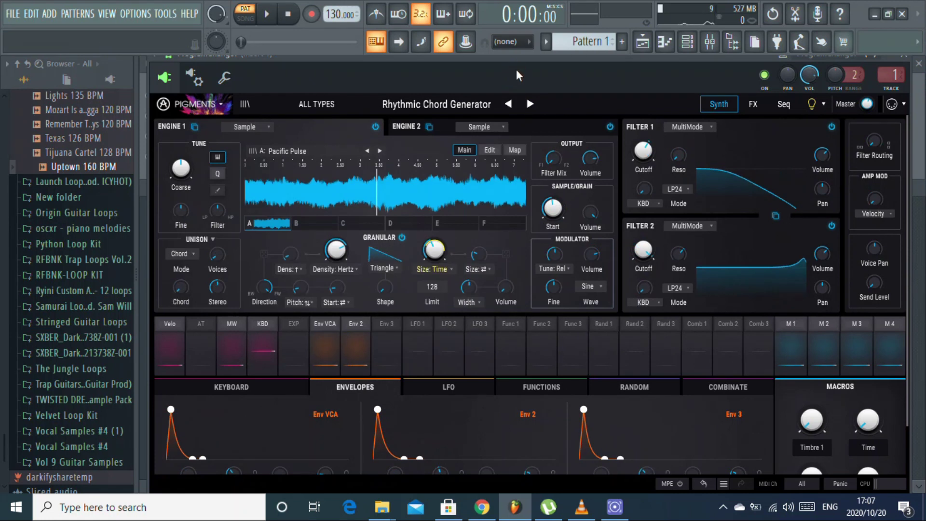
# - Step back to the Pigments preset Rhubarbs, look at the preset list, and step forward through the presets to Ring Percussions
pyautogui.click(509, 103)
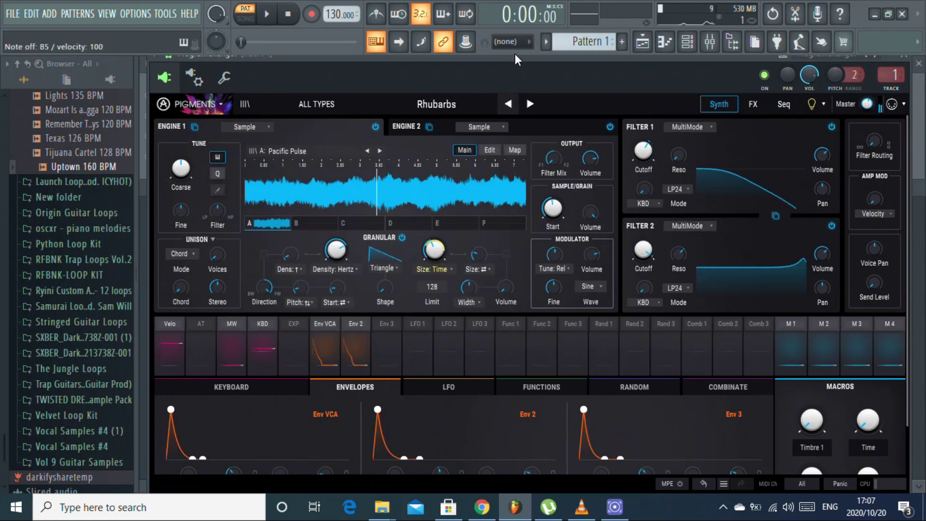
pyautogui.click(471, 104)
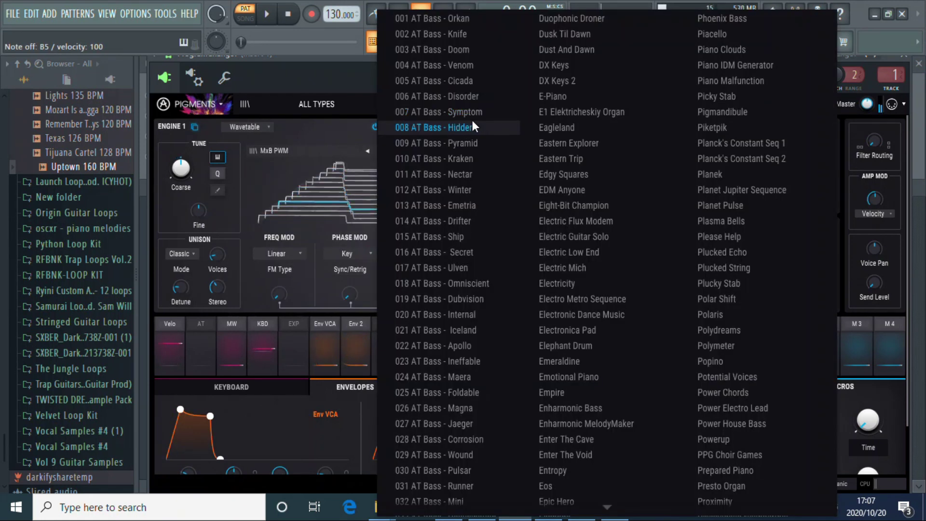
pyautogui.click(471, 64)
pyautogui.click(530, 104)
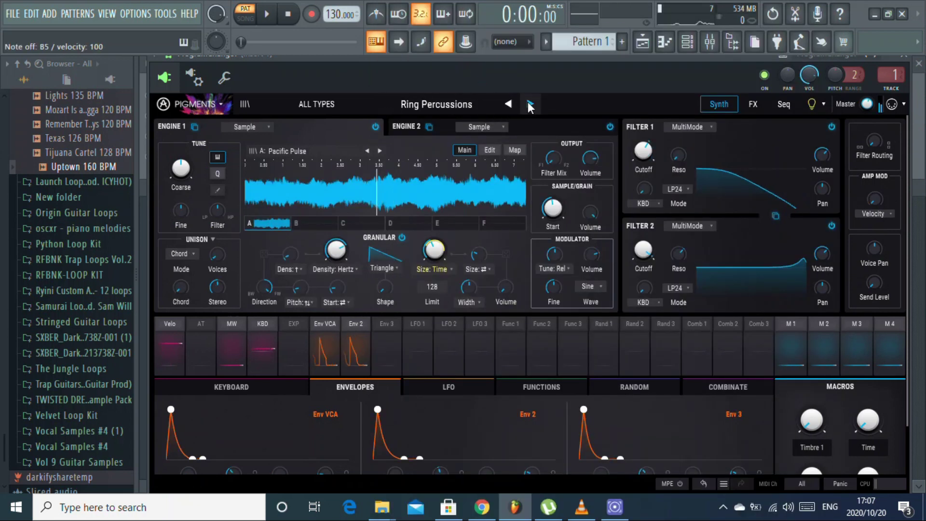
pyautogui.click(528, 102)
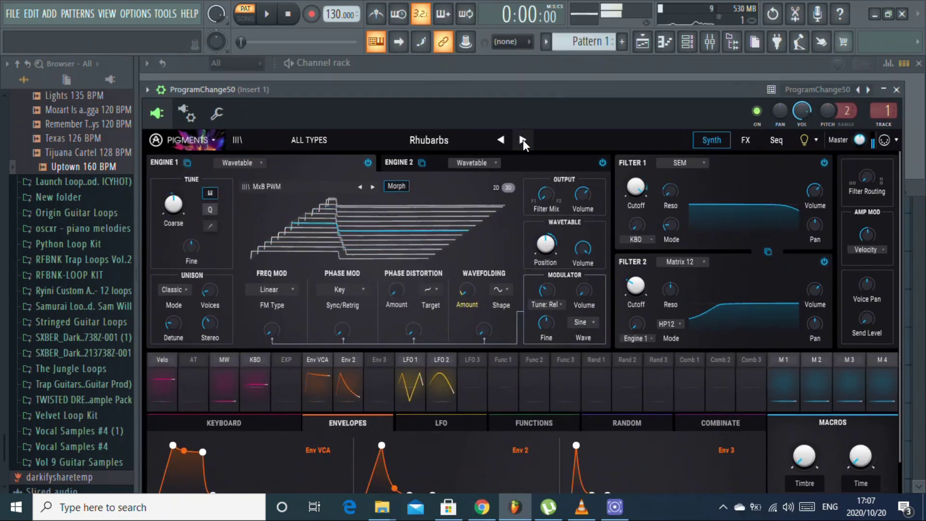
# - Audition the Pigments presets Rhythmic Chord Generator, Ring Percussions, Ringtone, Rise and Shine and Rising Sun in order
pyautogui.click(523, 140)
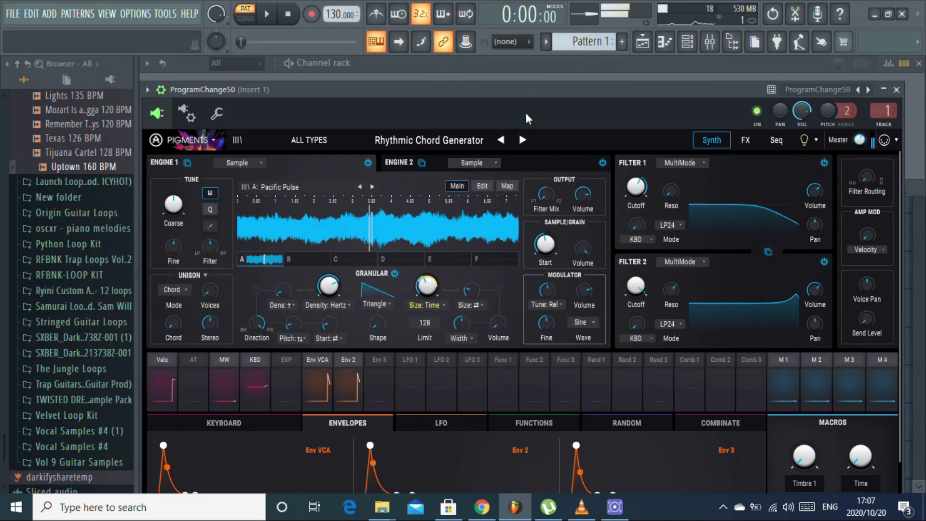
pyautogui.click(521, 139)
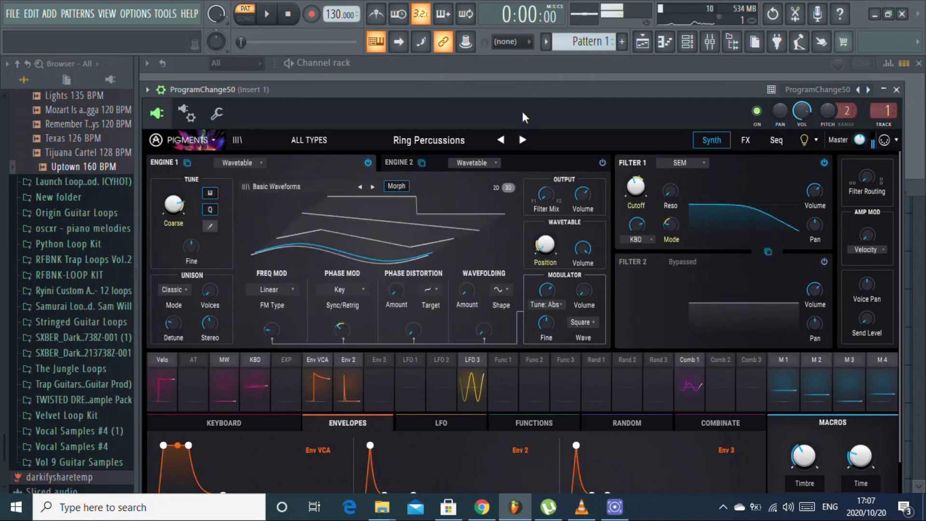
pyautogui.click(523, 140)
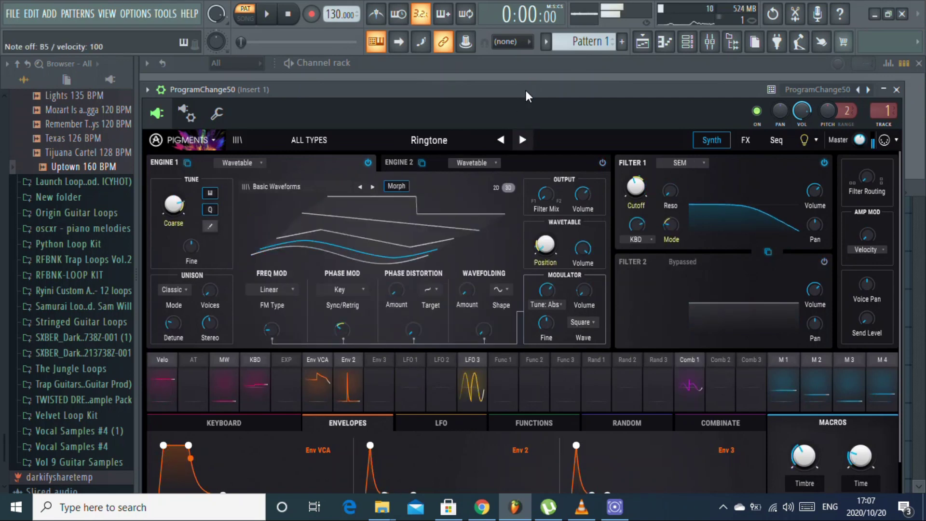
pyautogui.click(522, 140)
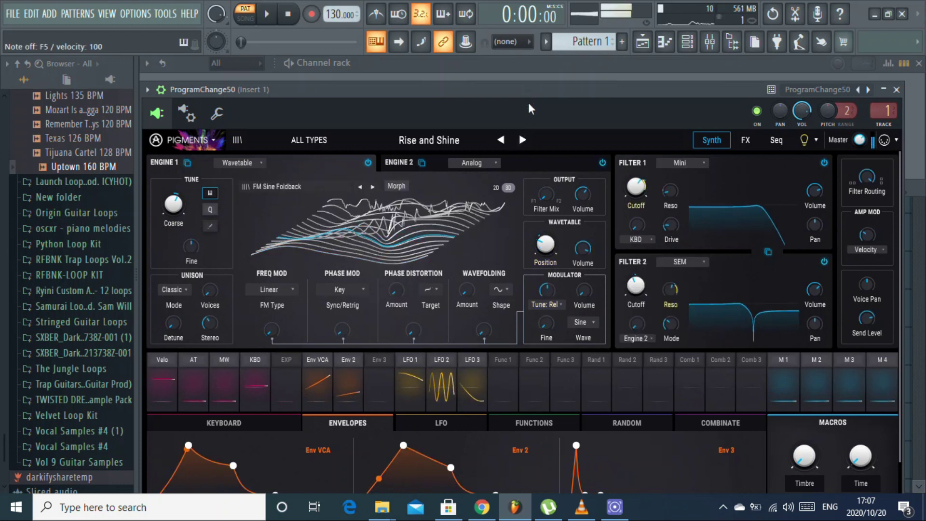
pyautogui.click(522, 140)
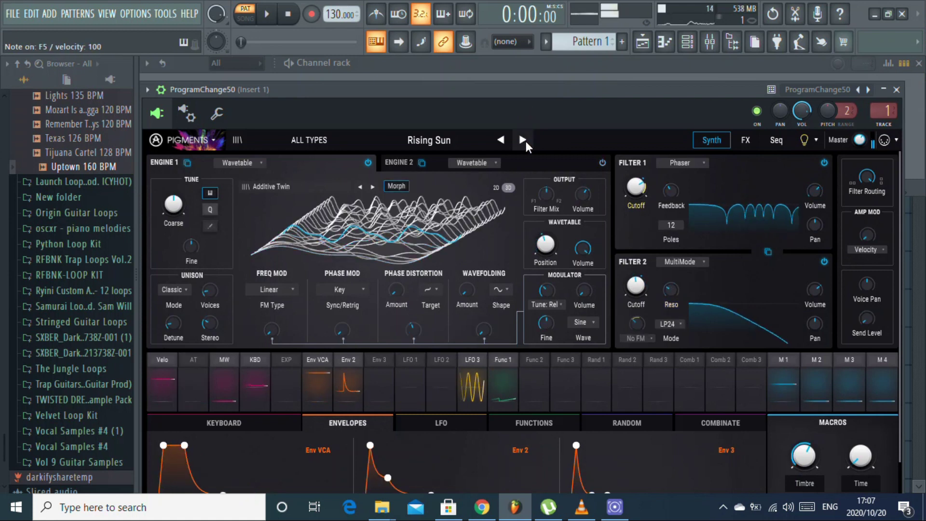
# - Close the Pigments window and open the piano roll for its ProgramChange50 channel
pyautogui.press('Escape')
pyautogui.rightClick(238, 96)
pyautogui.click(291, 95)
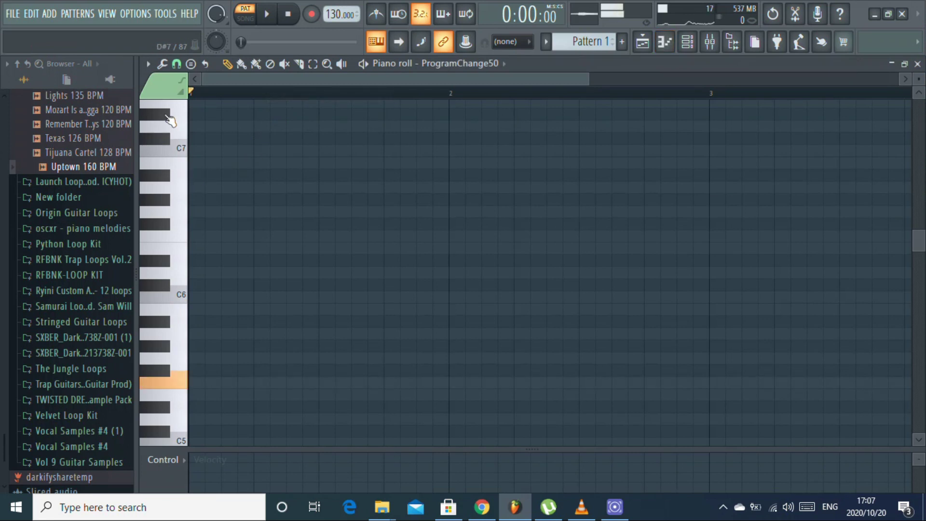
pyautogui.click(148, 63)
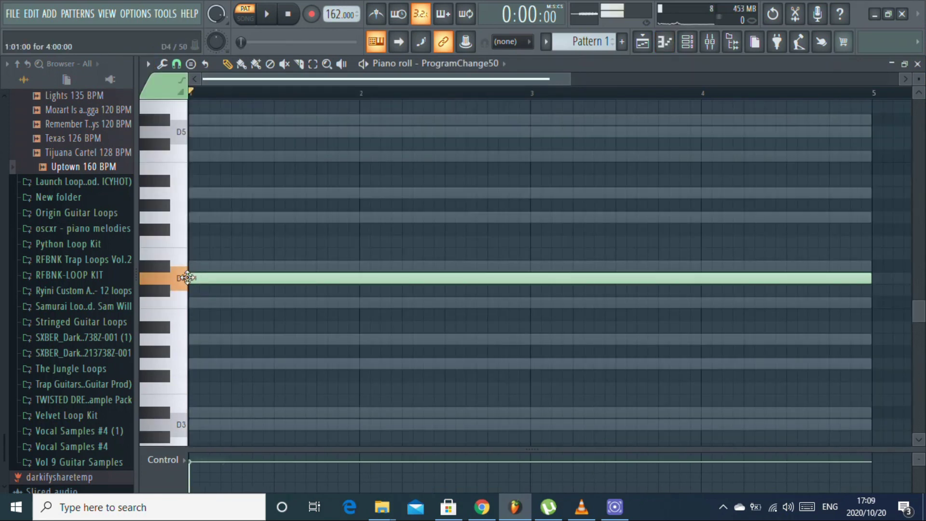
# - Shorten the four-bar D4 note to two steps at the start of bar 1 and check it in playback
pyautogui.moveTo(872, 282); pyautogui.dragTo(210, 265)
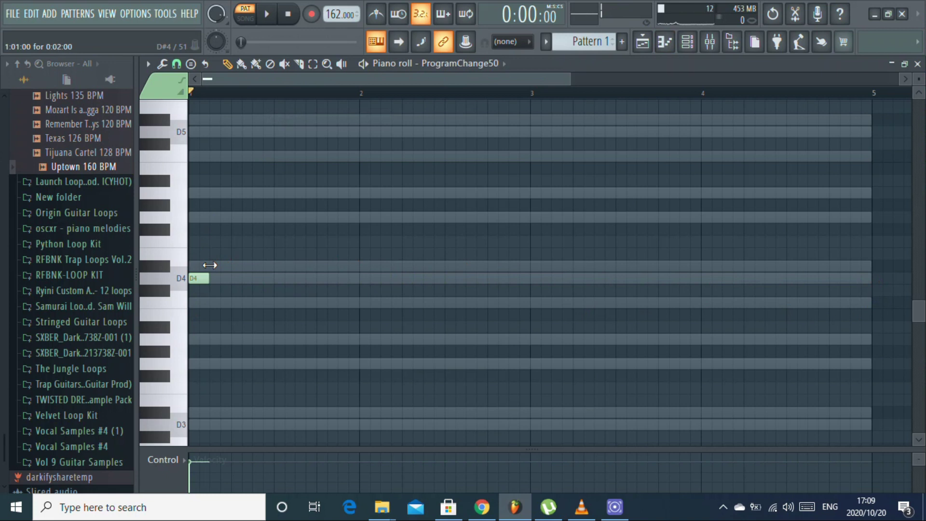
pyautogui.press('space')
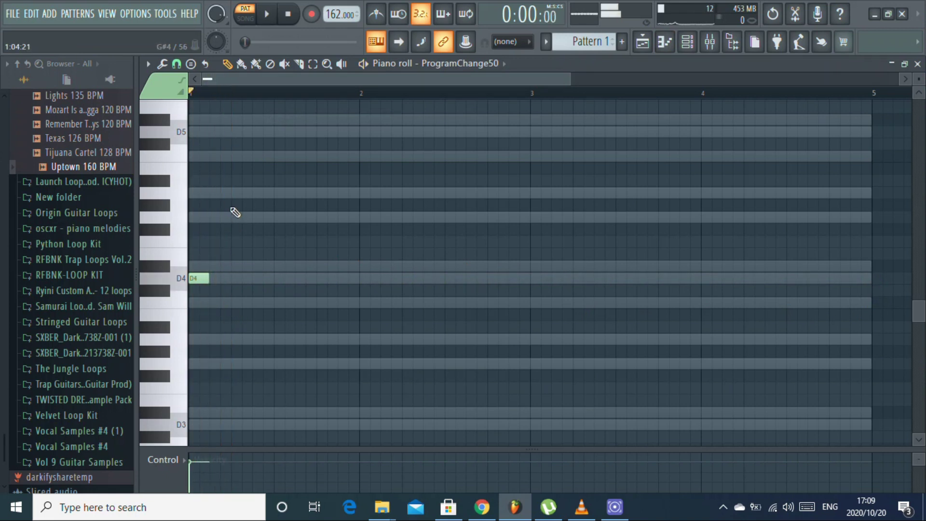
pyautogui.press('space')
# - Place A4 and G4 notes on beats two and three of bar 1, and raise the melody one octave
pyautogui.click(280, 217)
pyautogui.press('space')
pyautogui.hotkey('ctrl', 'Up')
pyautogui.press('space')
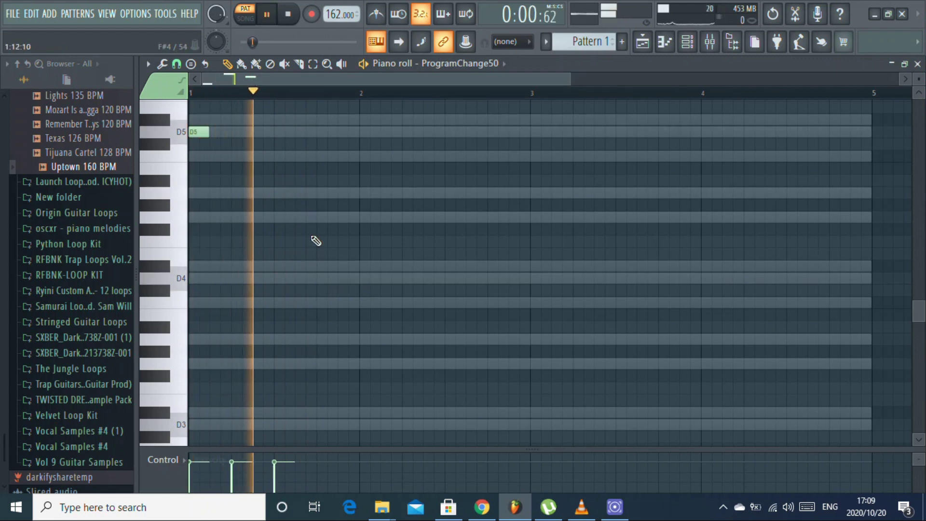
# - Raise the third note to D#6 and extend the melody into bar 2 with D6, C6, D5 and D#5 notes
pyautogui.scroll(5, 314, 237)
pyautogui.moveTo(285, 254); pyautogui.dragTo(284, 155)
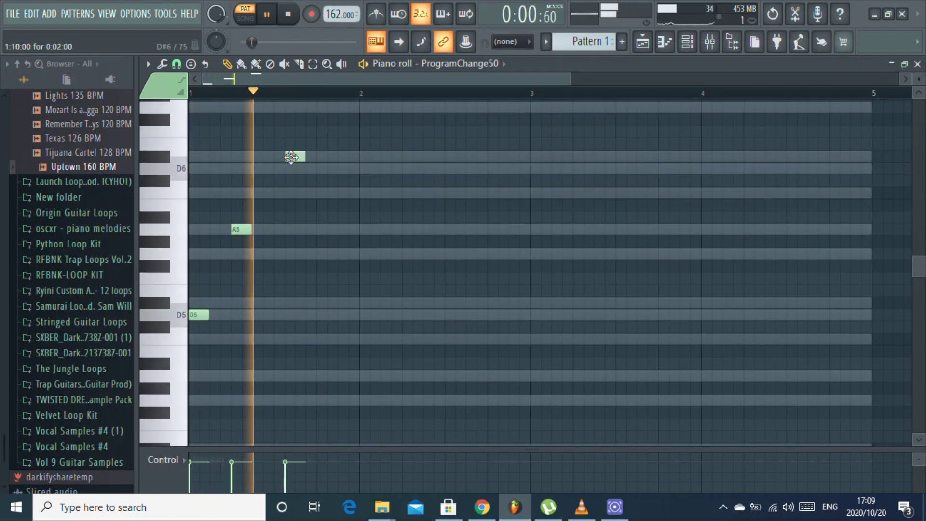
pyautogui.click(317, 169)
pyautogui.press('space')
pyautogui.click(364, 192)
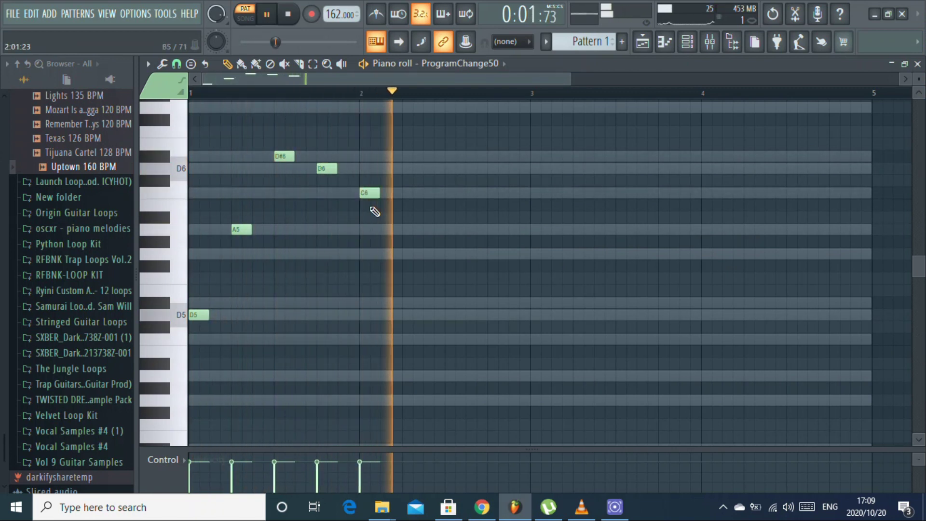
pyautogui.click(446, 315)
pyautogui.click(488, 302)
pyautogui.press('space')
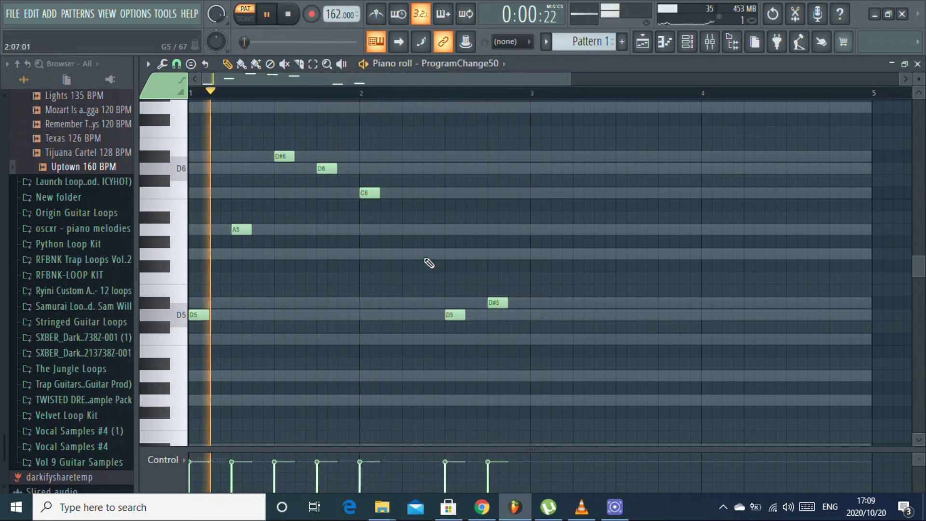
# - Add a note between the C6 and D5 of bar 2 and place it as D6 on beat two
pyautogui.click(400, 254)
pyautogui.press('space')
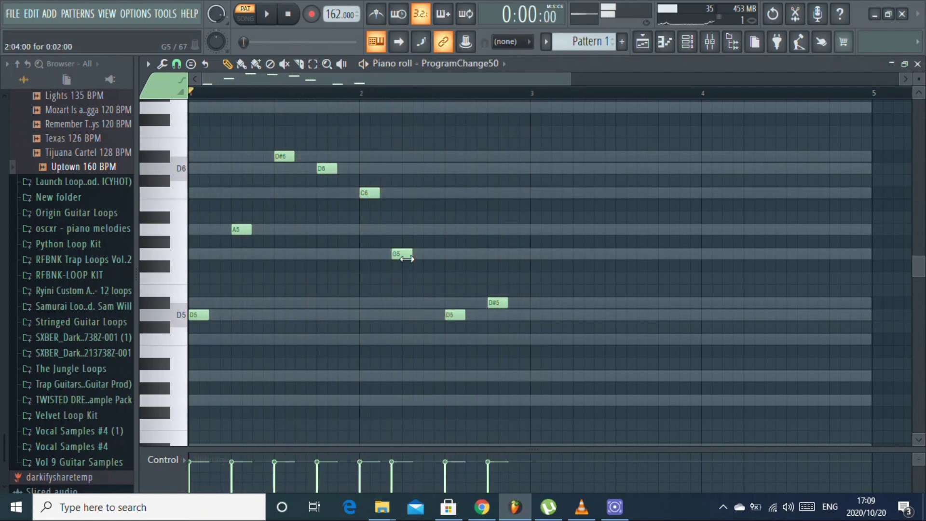
pyautogui.press('space')
pyautogui.moveTo(411, 254); pyautogui.dragTo(411, 168)
pyautogui.press('space')
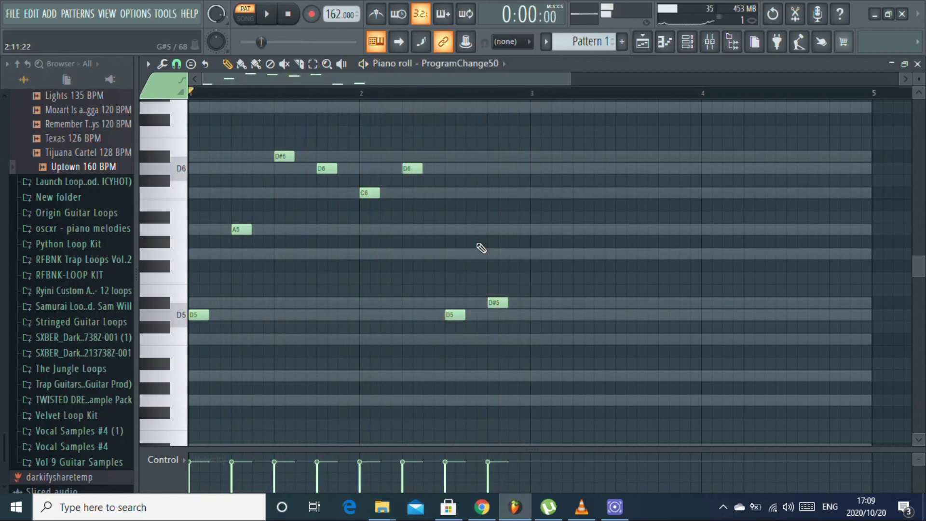
# - Duplicate the two-bar melody, shift the copy to start at bar 3, and play the pattern back
pyautogui.hotkey('ctrl', 'b')
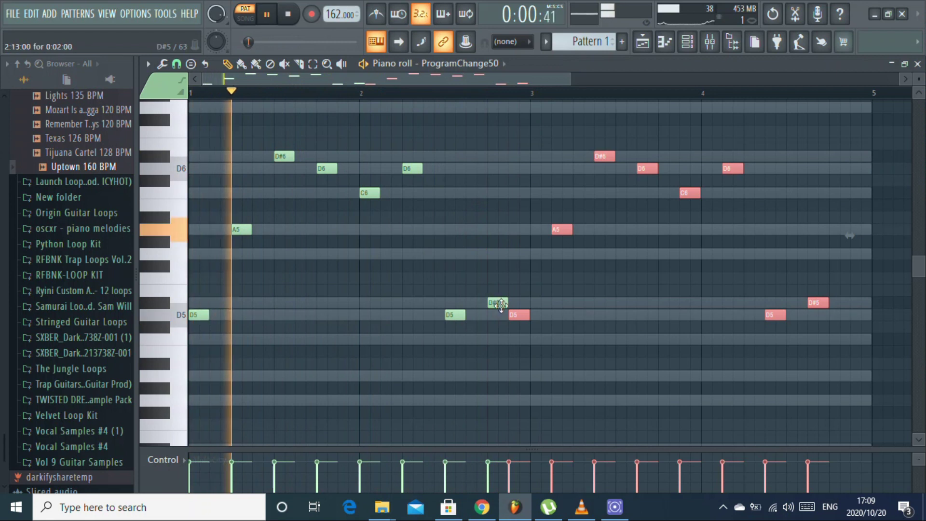
pyautogui.moveTo(524, 318); pyautogui.dragTo(544, 316)
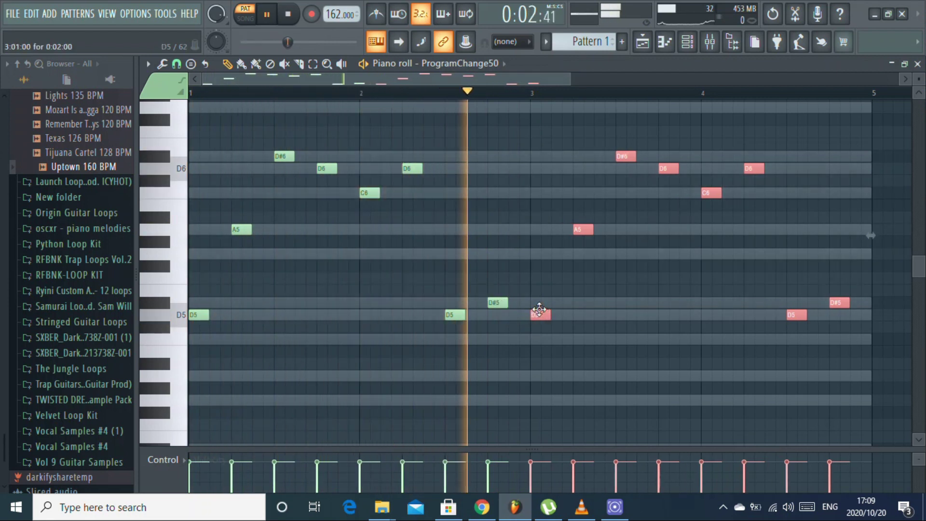
pyautogui.press('space')
pyautogui.press('space')
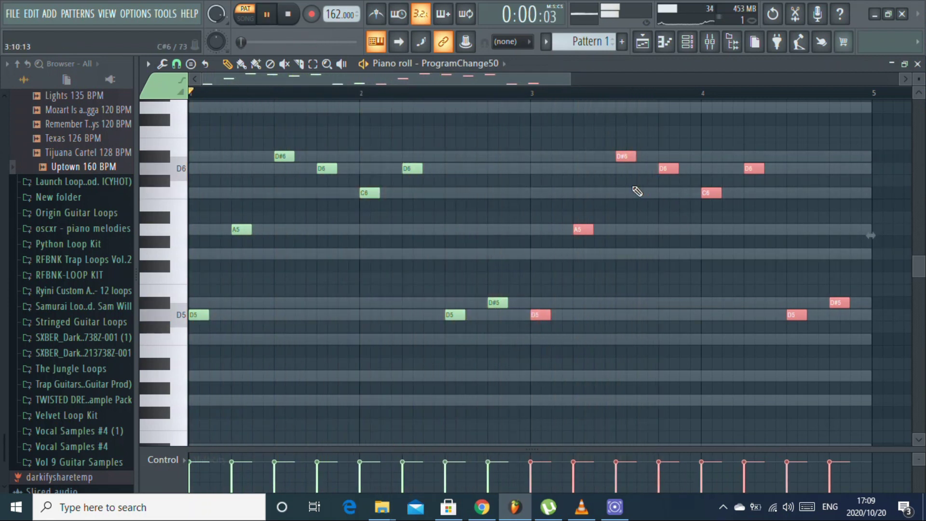
# - Replay the pattern and add two adjacent one-step G5 notes just before the D6 in bar 3
pyautogui.press('space')
pyautogui.press('space')
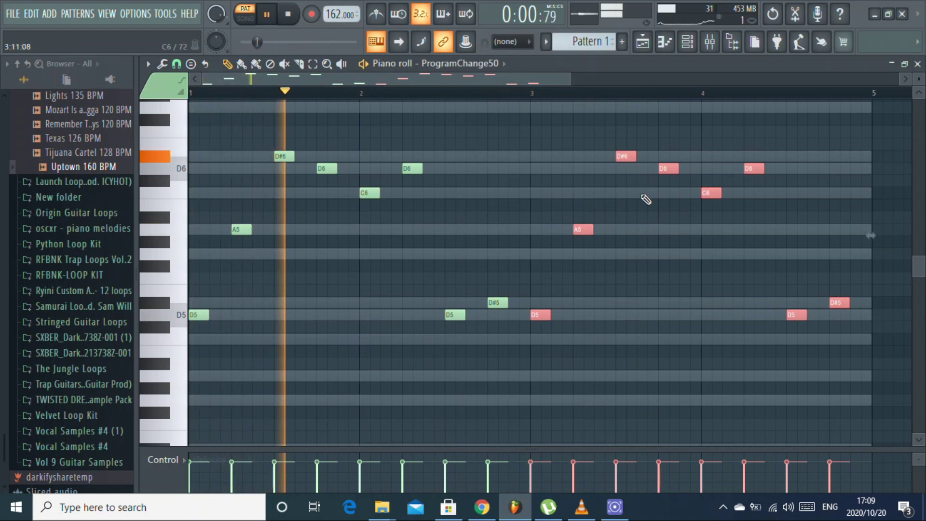
pyautogui.click(644, 255)
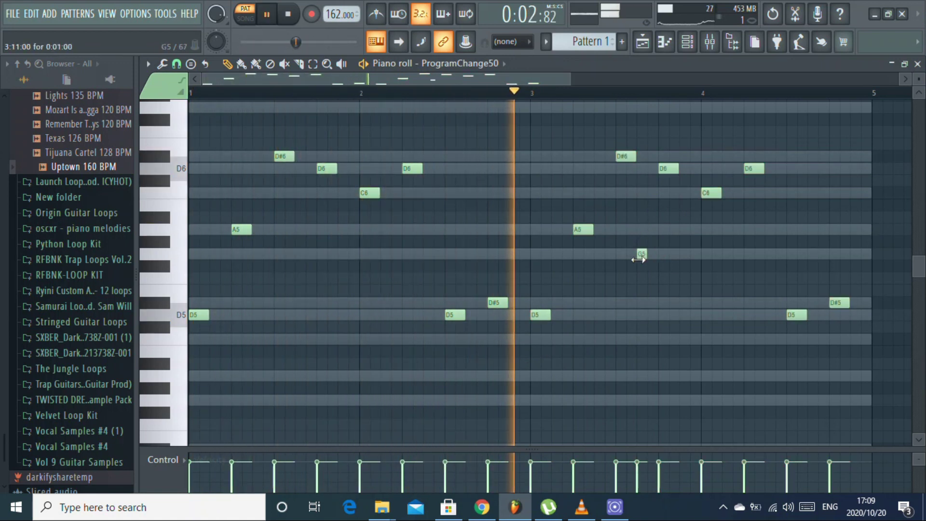
pyautogui.click(651, 254)
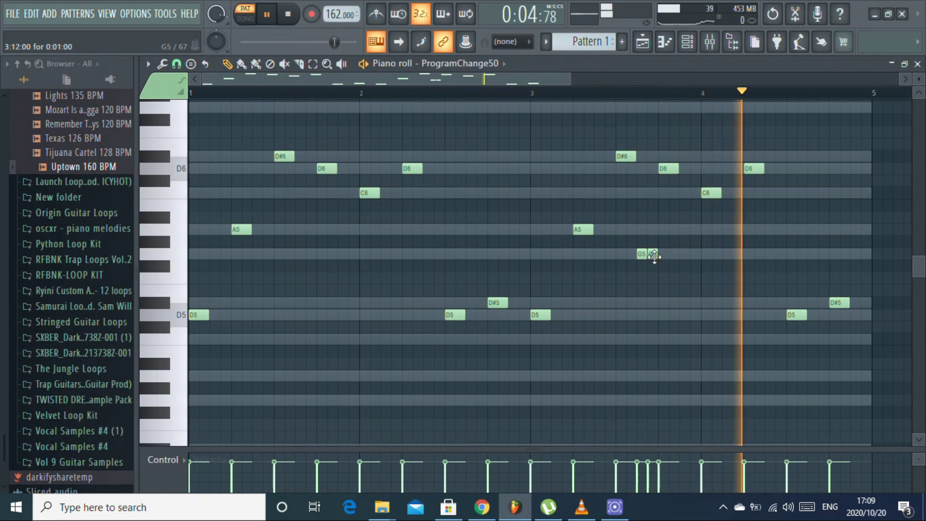
# - Change the piano roll snap and add three short G5 notes, a third of a beat apart, from beat two of bar 2
pyautogui.click(176, 63)
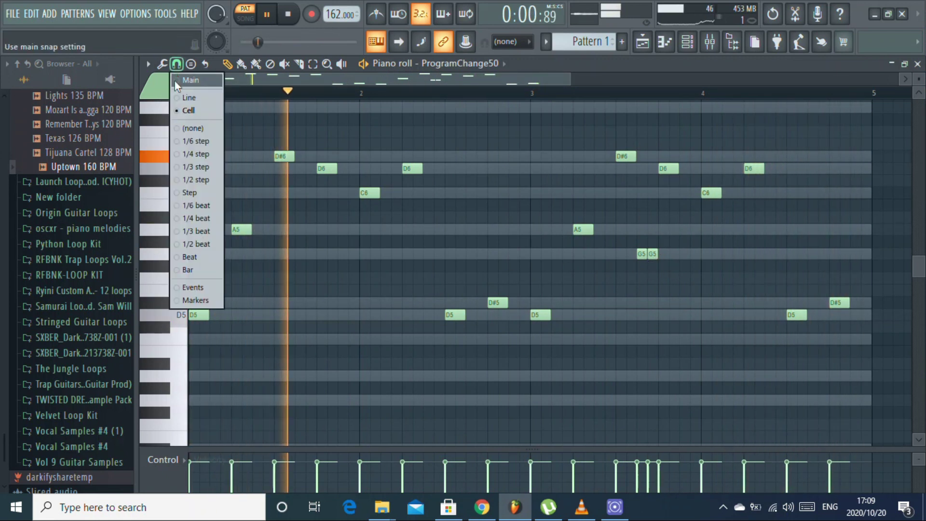
pyautogui.click(210, 243)
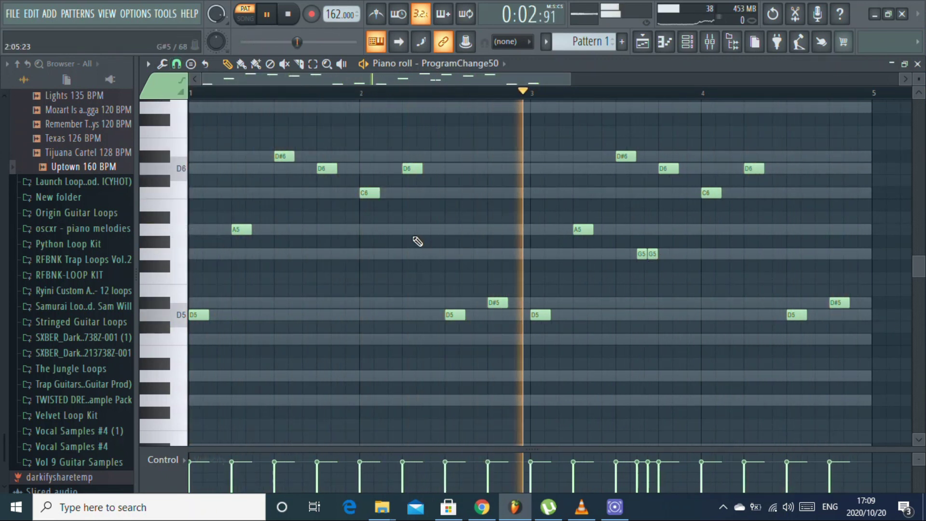
pyautogui.click(421, 257)
pyautogui.click(423, 254)
pyautogui.click(437, 254)
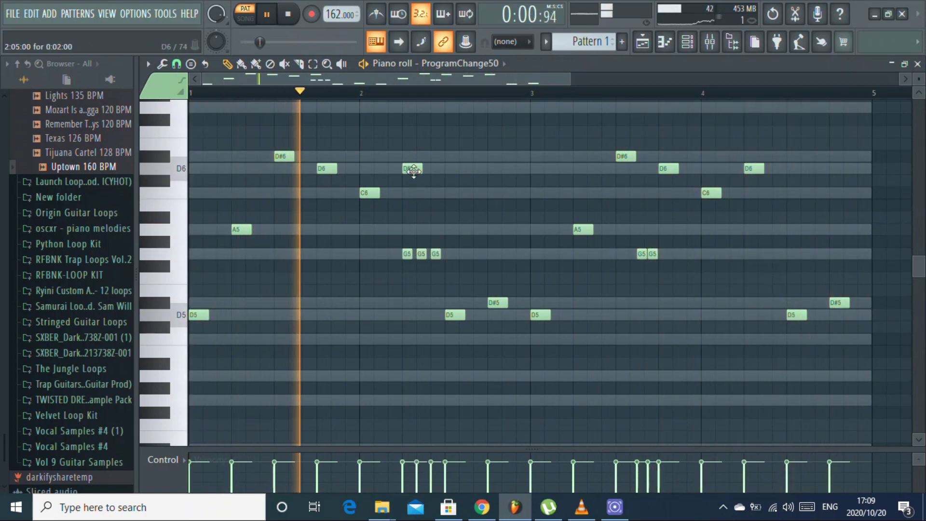
# - Remove the D6 above the three short G5 notes in bar 2 and raise those three notes to D#6
pyautogui.moveTo(446, 249); pyautogui.dragTo(390, 260)
pyautogui.press('Up')
pyautogui.press('Up')
pyautogui.press('Up')
pyautogui.press('Up')
pyautogui.press('Up')
pyautogui.press('Up')
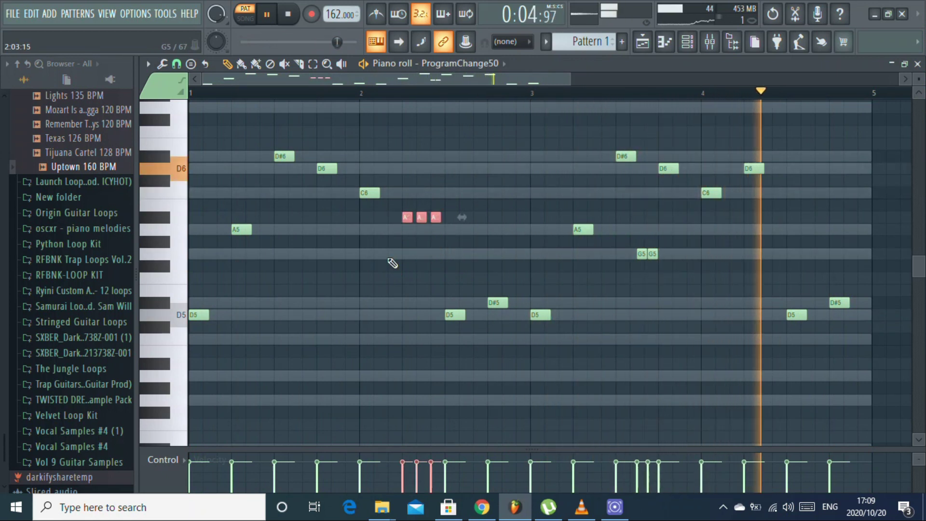
pyautogui.press('Up')
pyautogui.press('Up')
pyautogui.hotkey('ctrl', 'd')
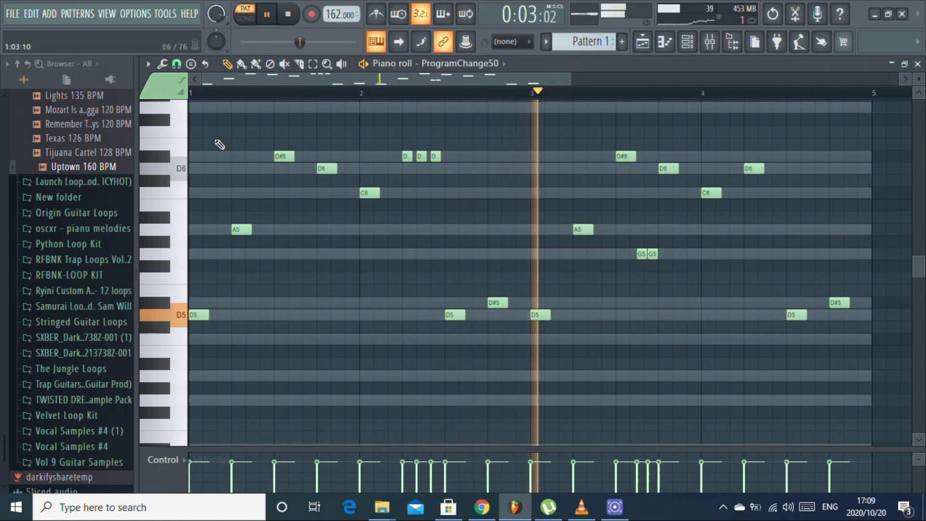
# - Transpose the entire four-bar melody down one octave
pyautogui.click(182, 78)
pyautogui.click(189, 94)
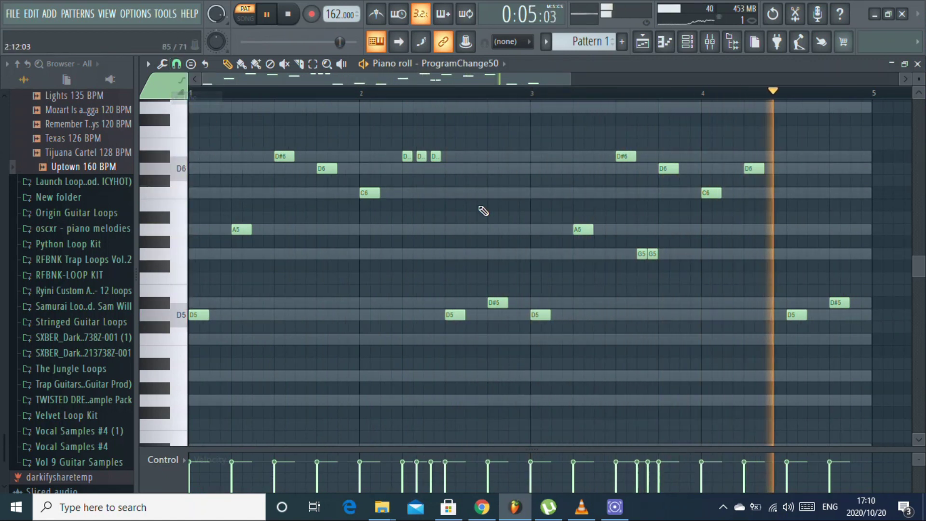
pyautogui.hotkey('ctrl', 'Down')
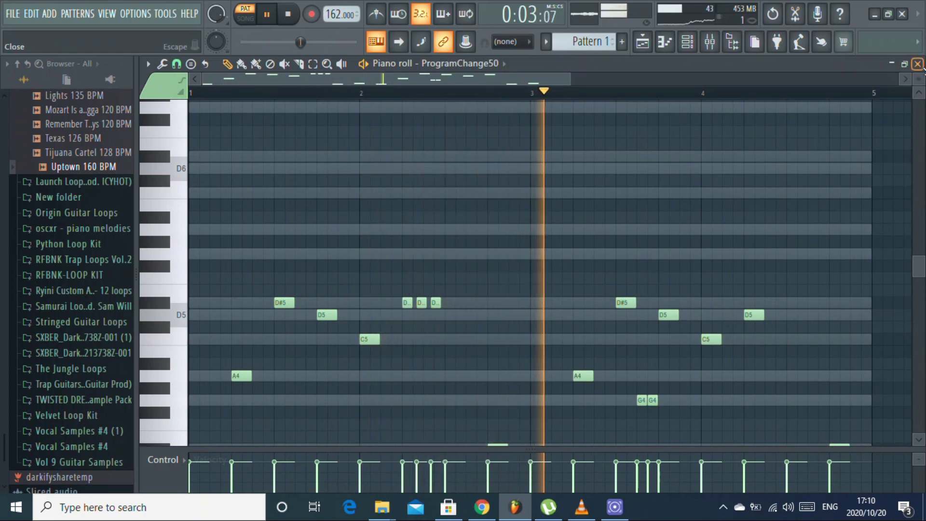
# - Open the melody channel's Pigments synth and audition the neighbouring presets Ritournel and Riverward Surprises
pyautogui.press('F7')
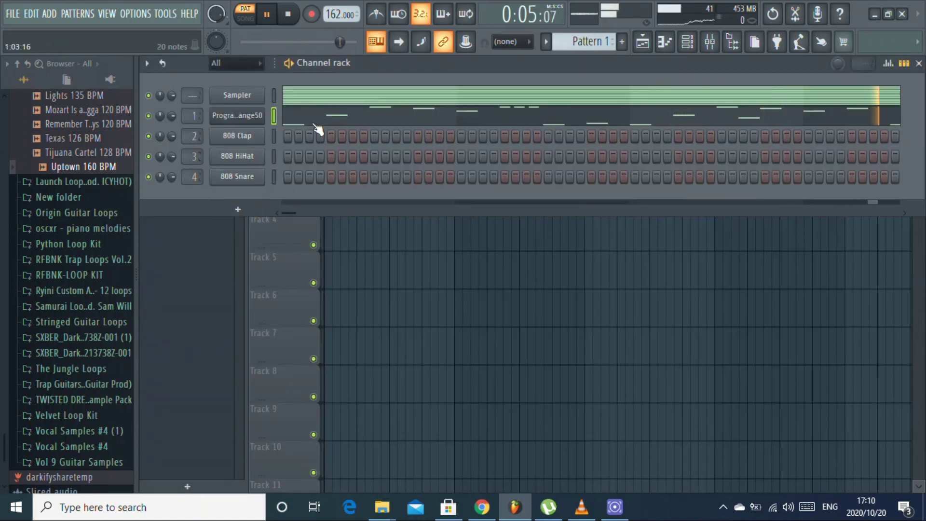
pyautogui.click(248, 116)
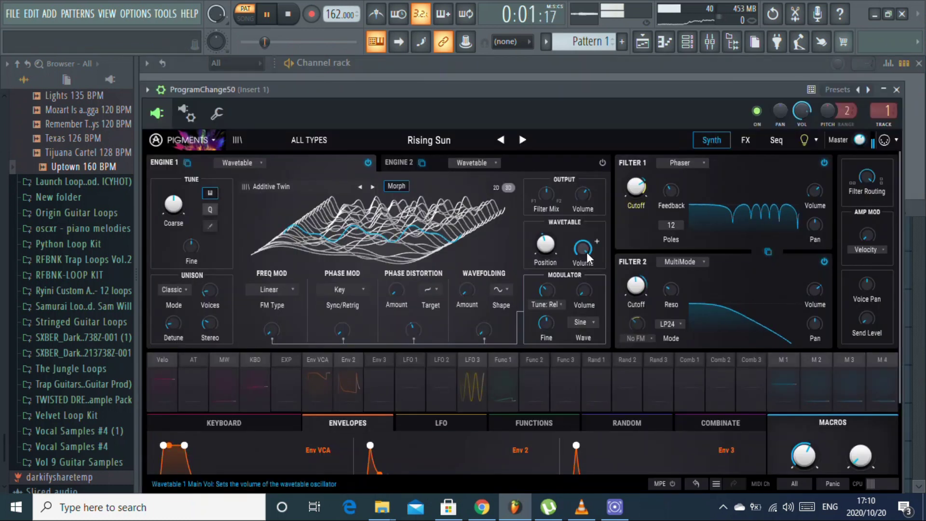
pyautogui.click(522, 141)
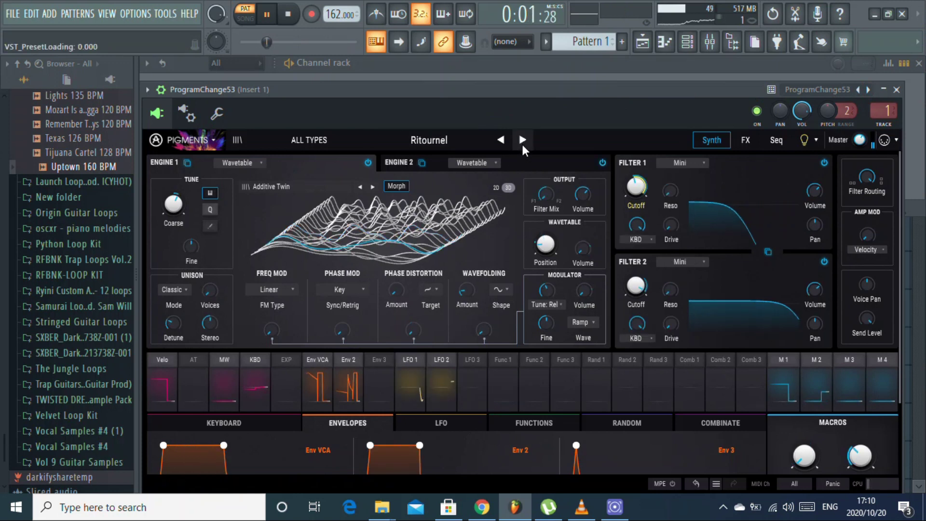
pyautogui.click(523, 144)
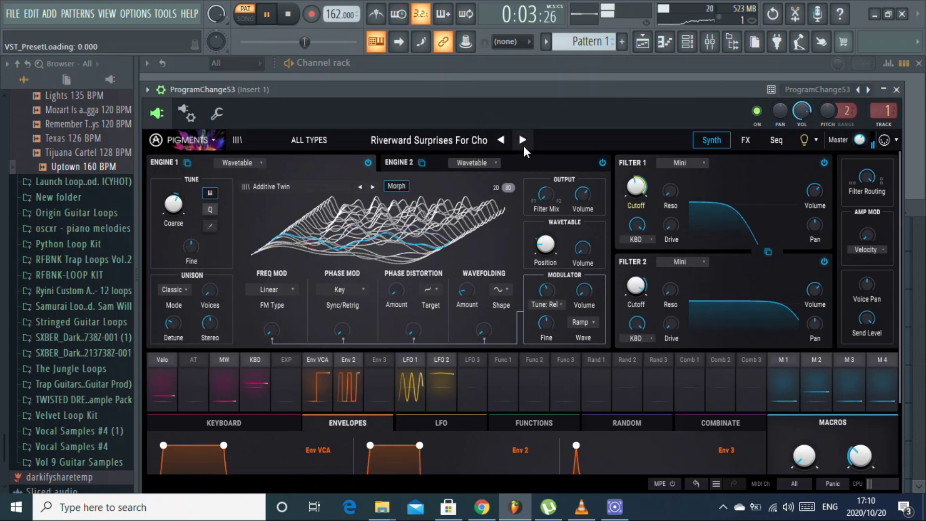
pyautogui.click(500, 143)
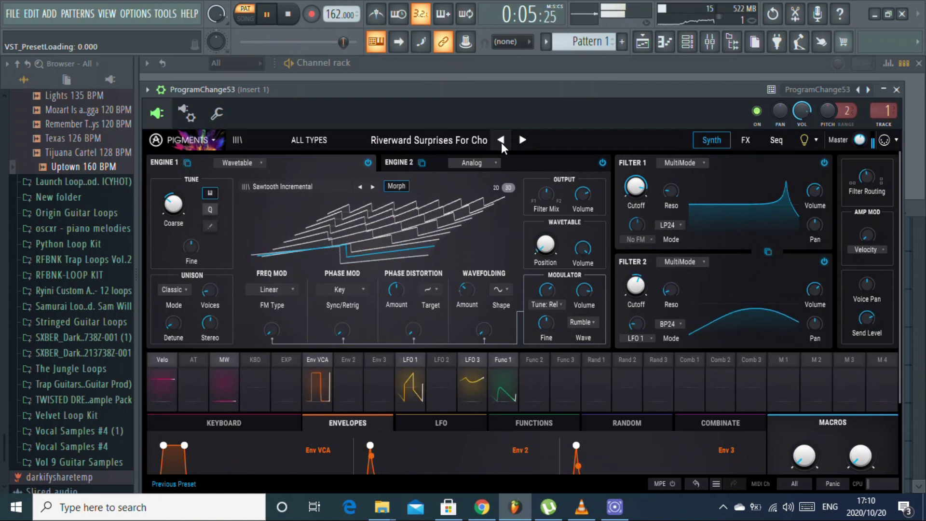
pyautogui.click(502, 143)
# - Load program preset ProgramChange92 into the melody synth to audition the Rise and Shine sound
pyautogui.click(818, 89)
pyautogui.click(644, 216)
pyautogui.click(819, 89)
pyautogui.click(846, 206)
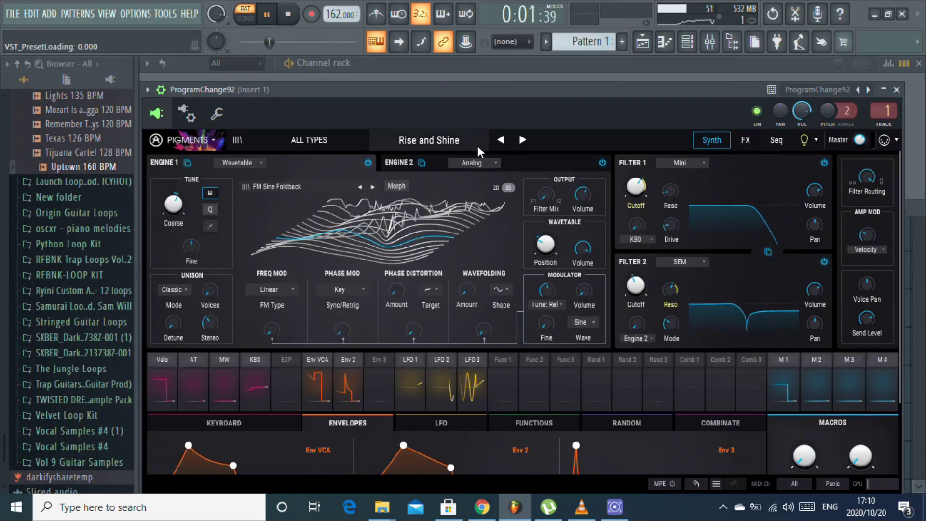
# - Audition the AT Bass presets 013 Emetria, 021 Iceland, 022 Apollo and 001 Orkan on the melody
pyautogui.click(436, 144)
pyautogui.click(445, 205)
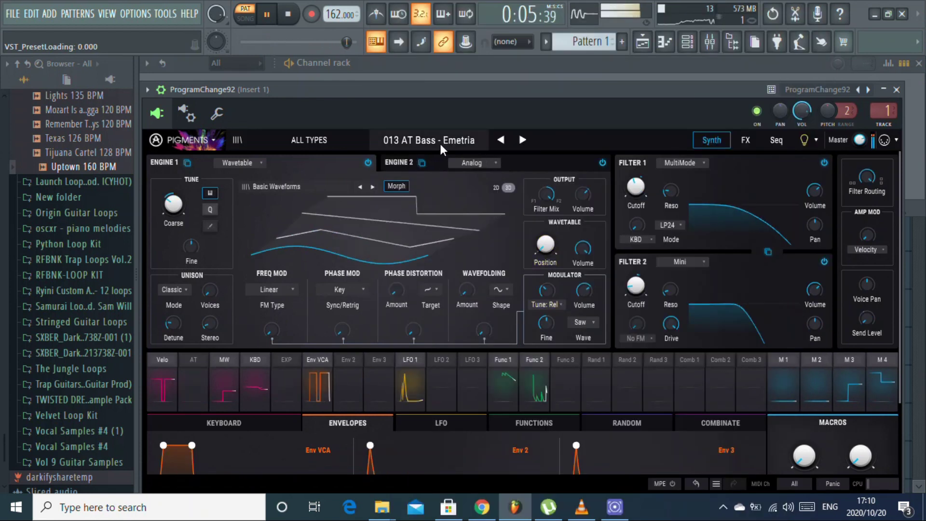
pyautogui.click(440, 142)
pyautogui.click(468, 303)
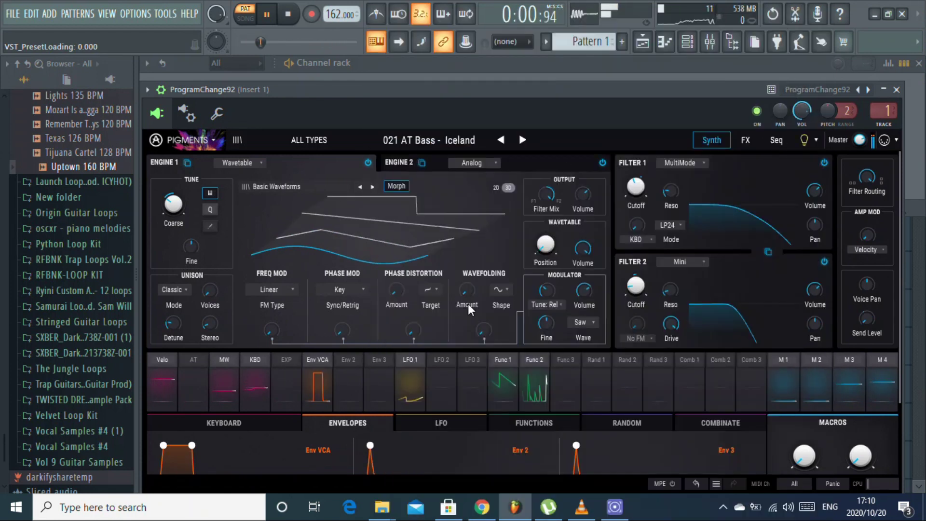
pyautogui.click(521, 140)
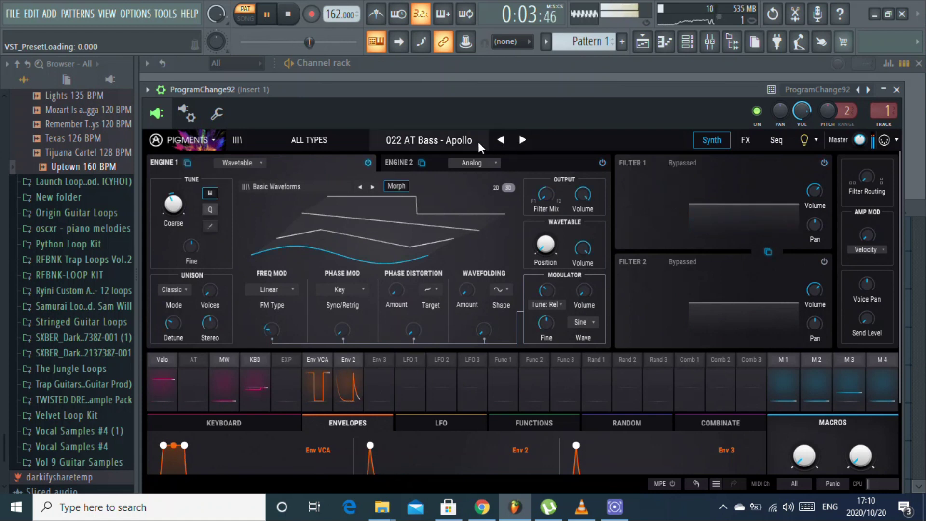
pyautogui.click(438, 141)
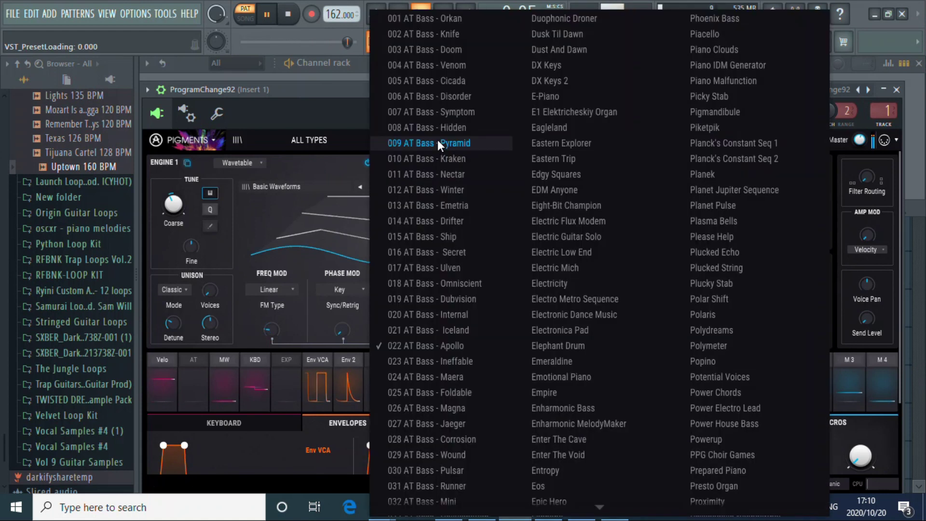
pyautogui.click(439, 19)
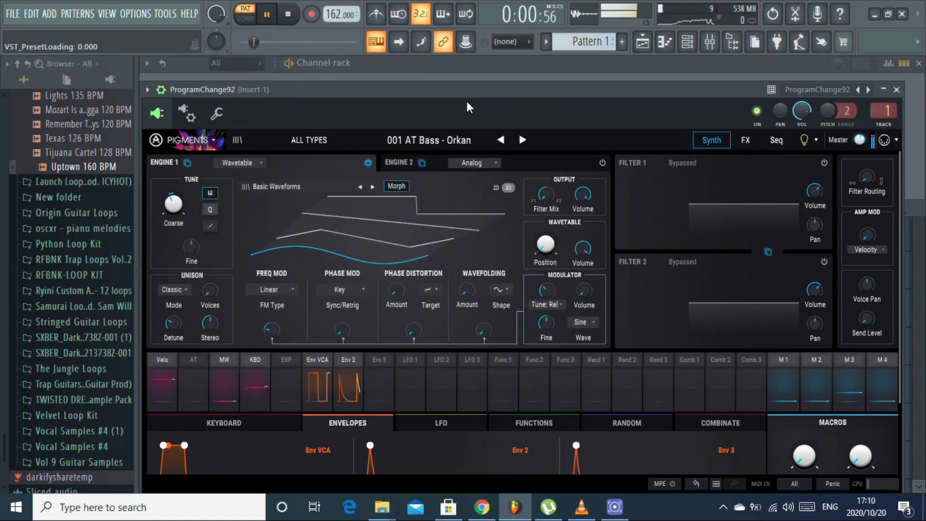
# - Switch the melody synth to the Keys preset Acoustic Drops and close the synth window
pyautogui.click(521, 140)
pyautogui.click(522, 139)
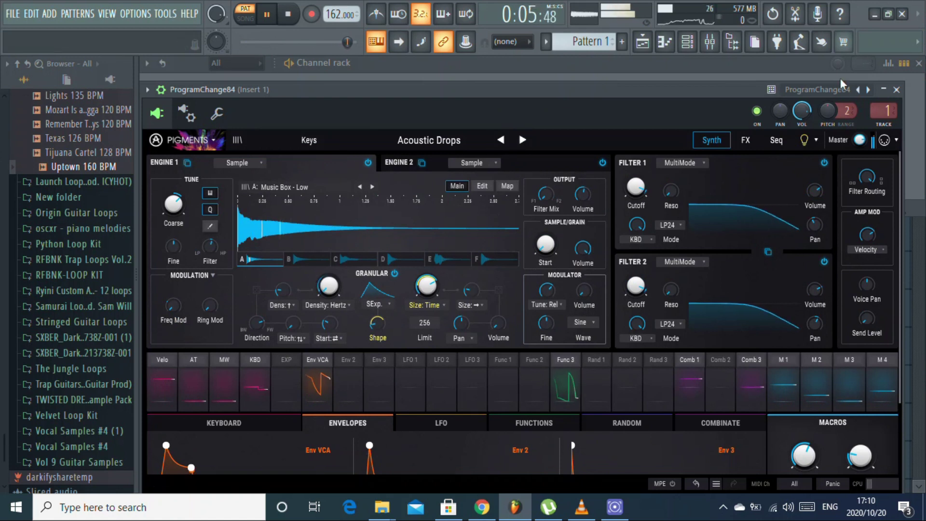
pyautogui.click(899, 92)
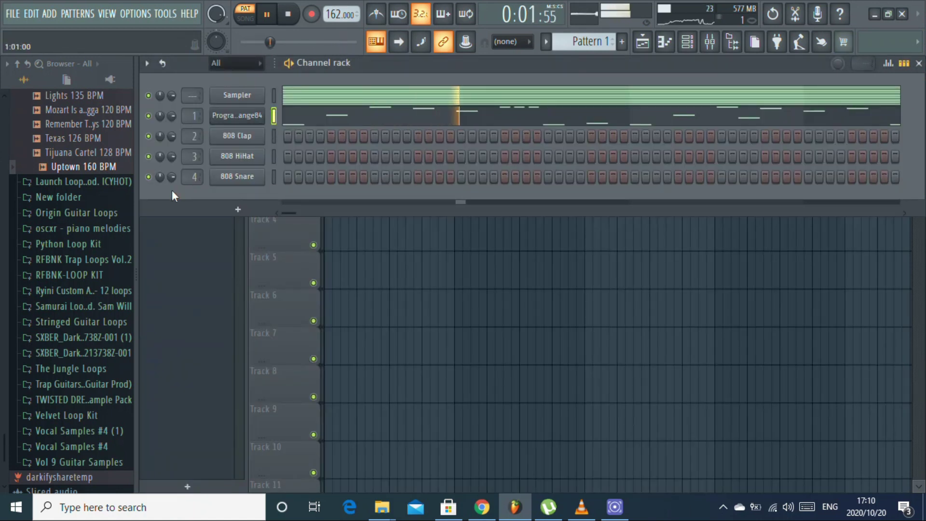
# - Collapse the KITANA sample folder and look through the guitar loops in the Trap Guitars Vol 2 folder
pyautogui.scroll(6, 72, 207)
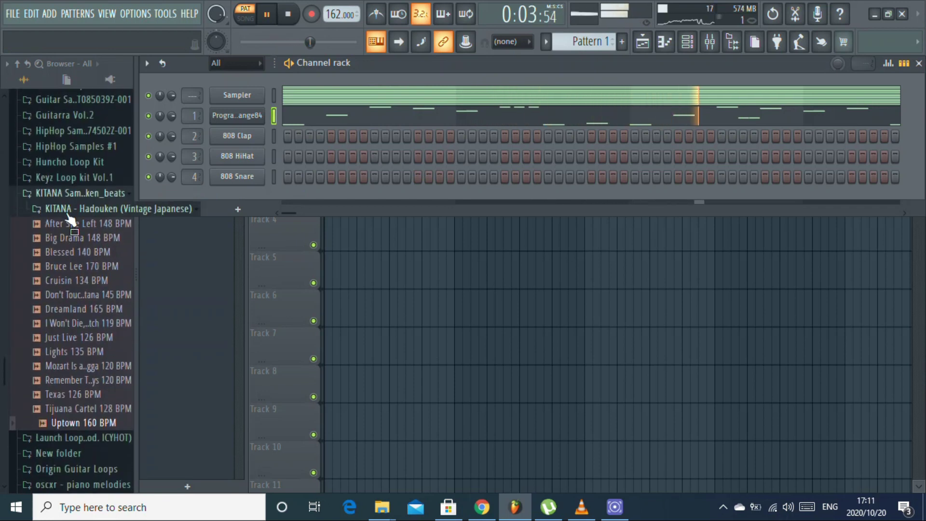
pyautogui.click(74, 193)
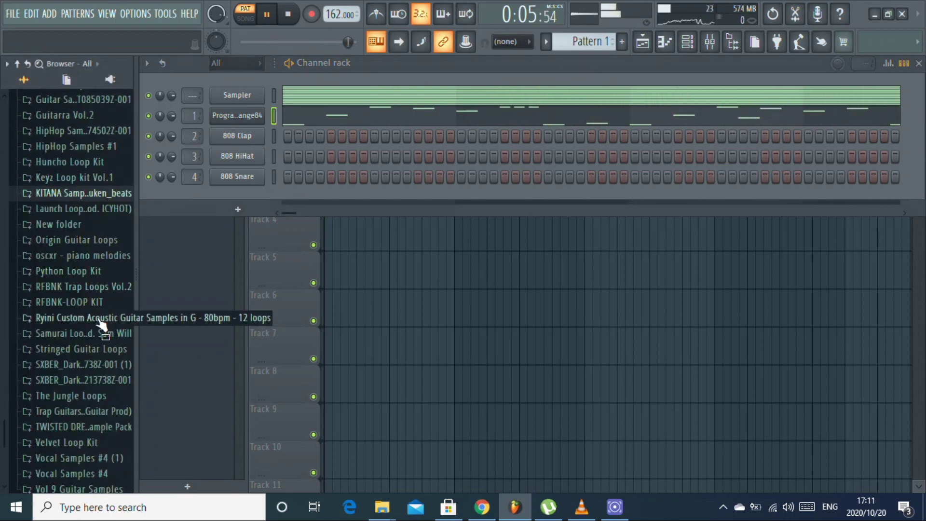
pyautogui.scroll(-2, 99, 324)
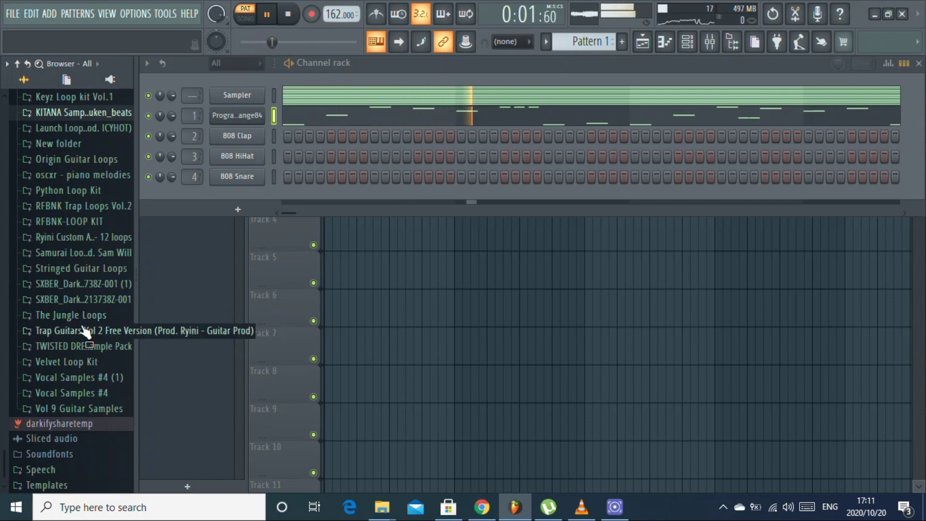
pyautogui.click(84, 334)
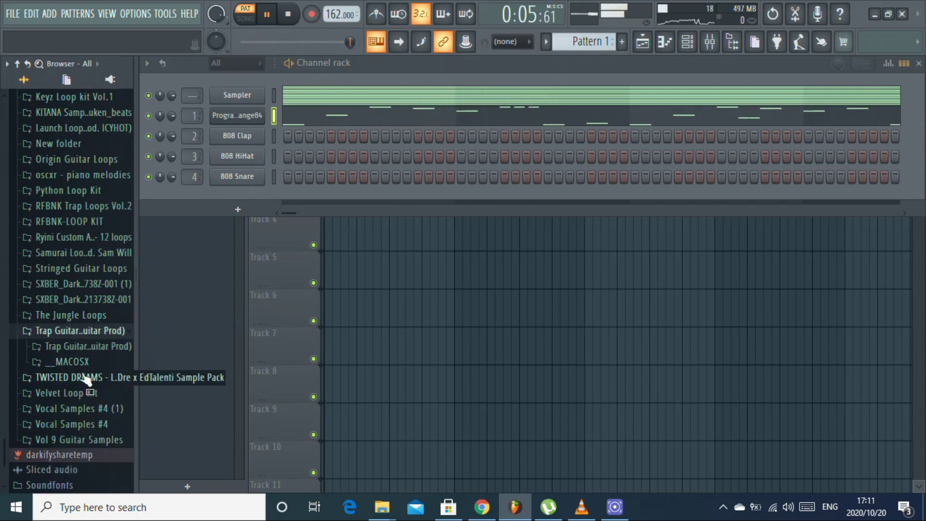
pyautogui.click(88, 347)
pyautogui.scroll(-3, 94, 362)
pyautogui.scroll(1, 87, 299)
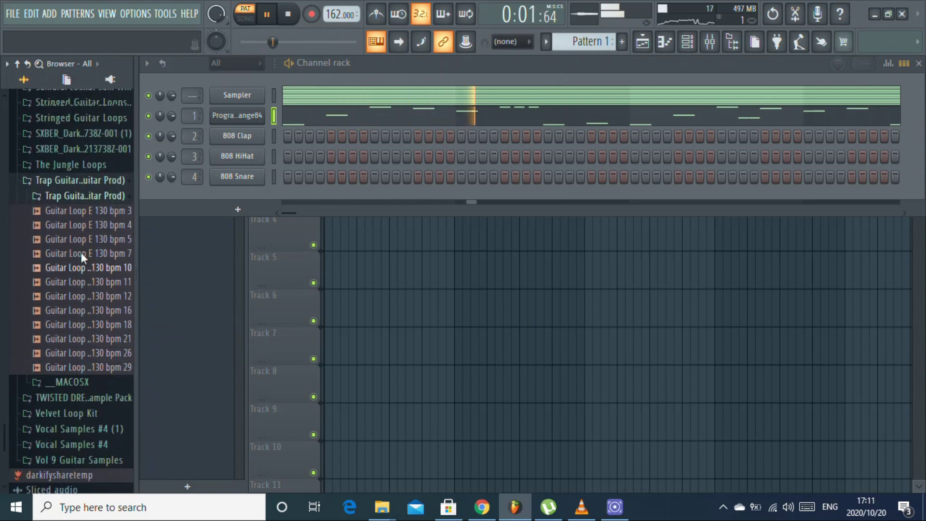
pyautogui.scroll(2, 81, 253)
pyautogui.click(79, 213)
# - Save the project as ALMIGHTY in the projects folder
pyautogui.click(15, 16)
pyautogui.click(30, 76)
pyautogui.write('ALM')
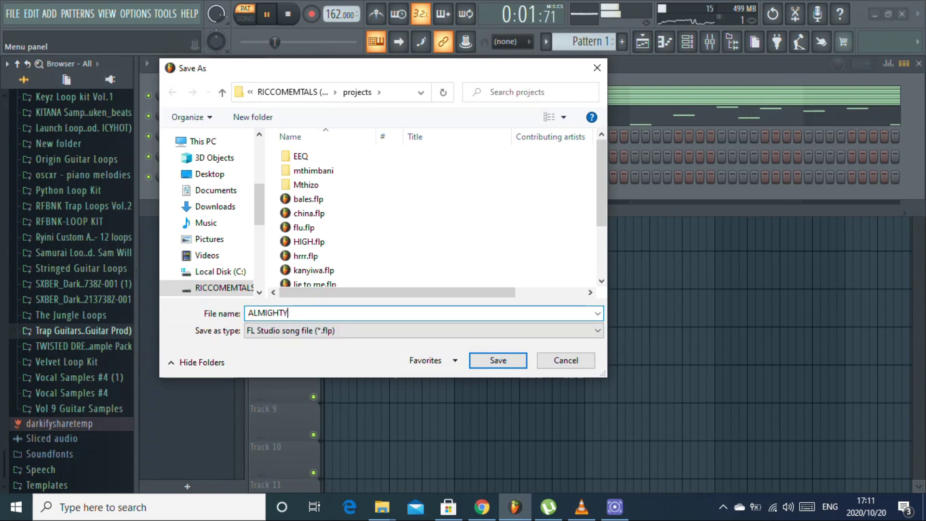
pyautogui.write('IGHTY')
pyautogui.press('Return')
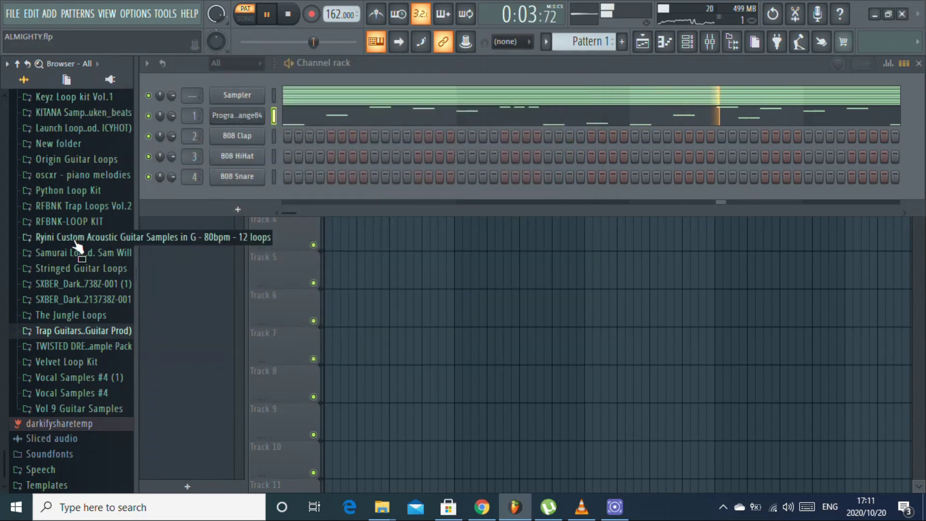
# - Look through the RICCOSAMPLES loop kit folders for a suitable sample pack
pyautogui.scroll(1, 67, 233)
pyautogui.scroll(10, 66, 233)
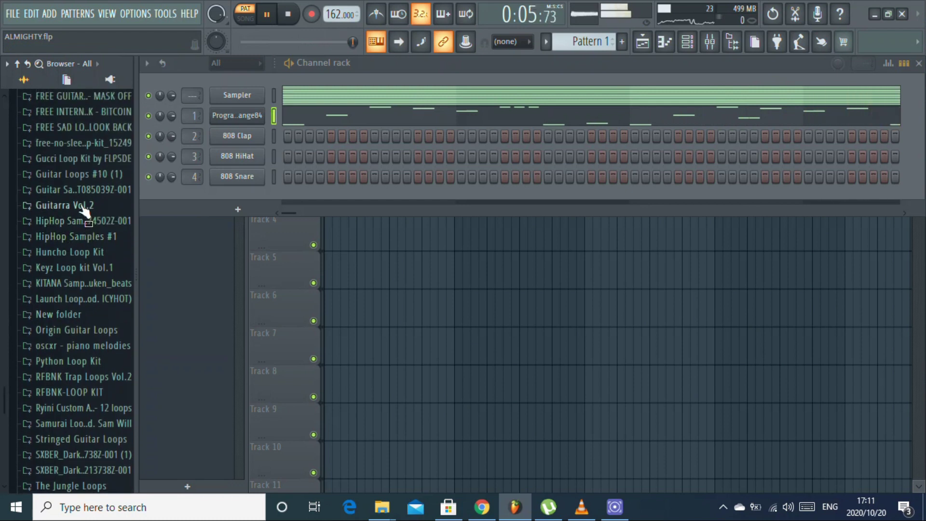
pyautogui.scroll(5, 77, 213)
pyautogui.scroll(20, 76, 255)
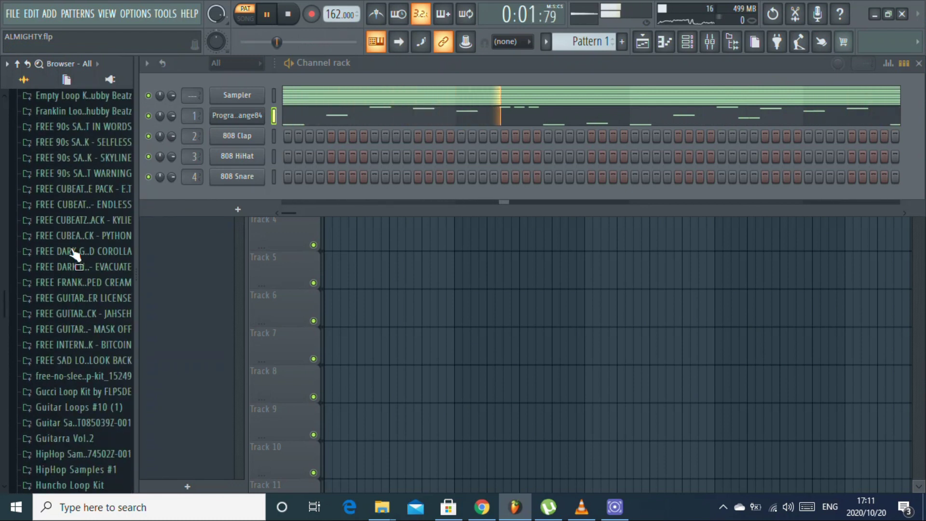
pyautogui.scroll(-20, 68, 236)
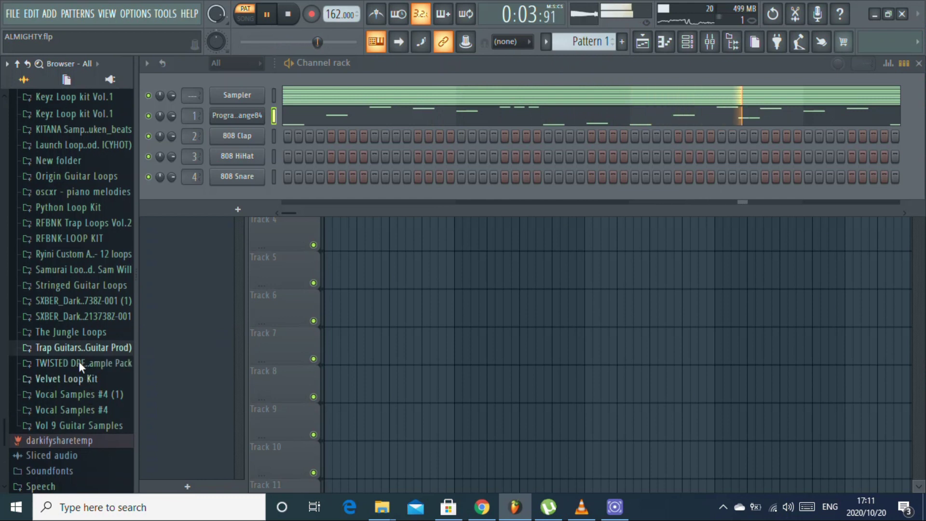
pyautogui.scroll(20, 82, 359)
pyautogui.scroll(15, 78, 348)
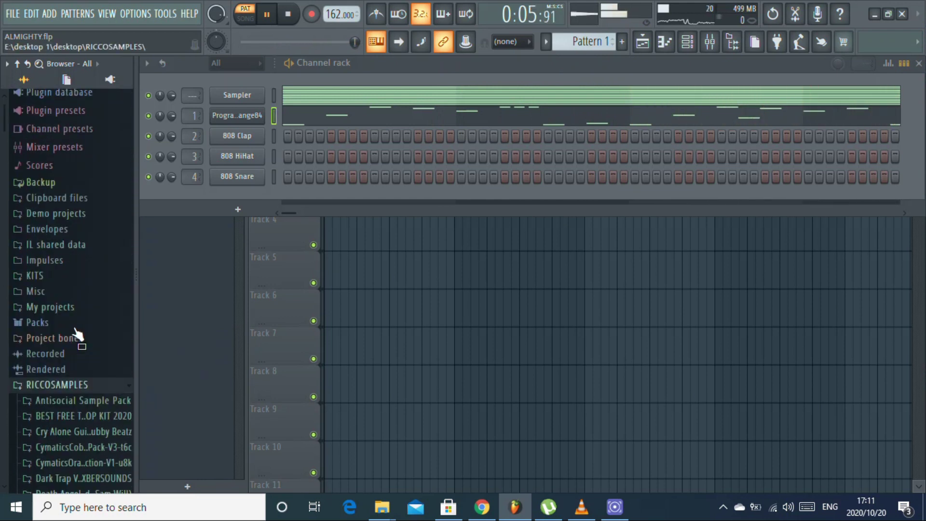
# - Search the browser for TRAV and look through the recent files for drum samples
pyautogui.click(39, 65)
pyautogui.write('TR')
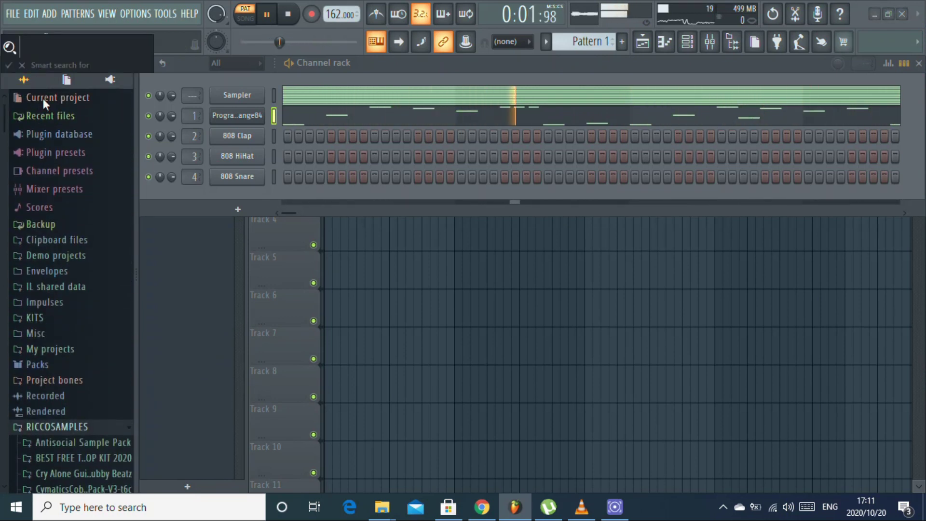
pyautogui.write('AV')
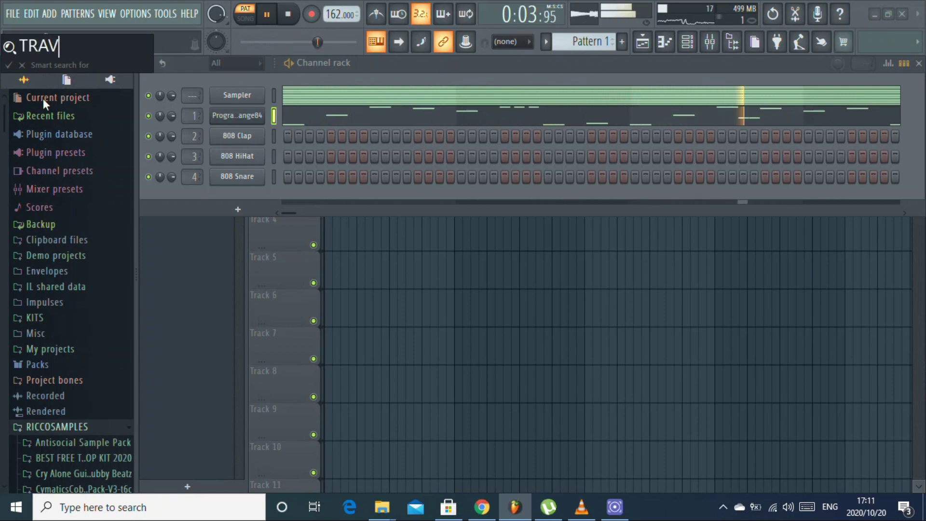
pyautogui.press('Return')
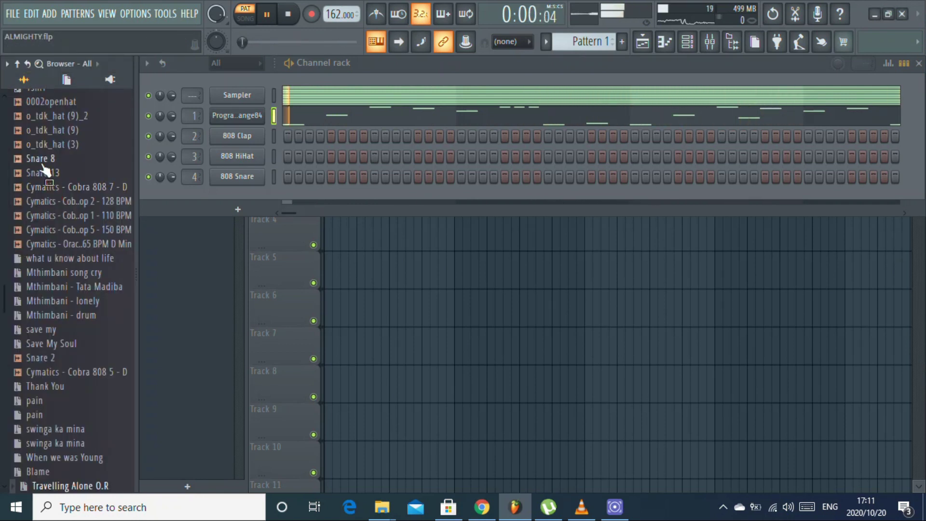
pyautogui.scroll(2, 63, 327)
pyautogui.scroll(-4, 63, 323)
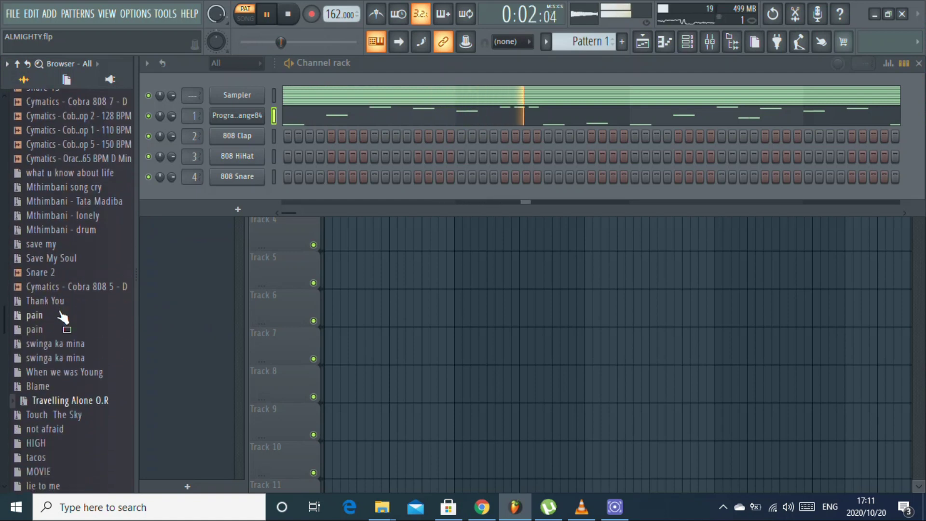
pyautogui.scroll(10, 60, 313)
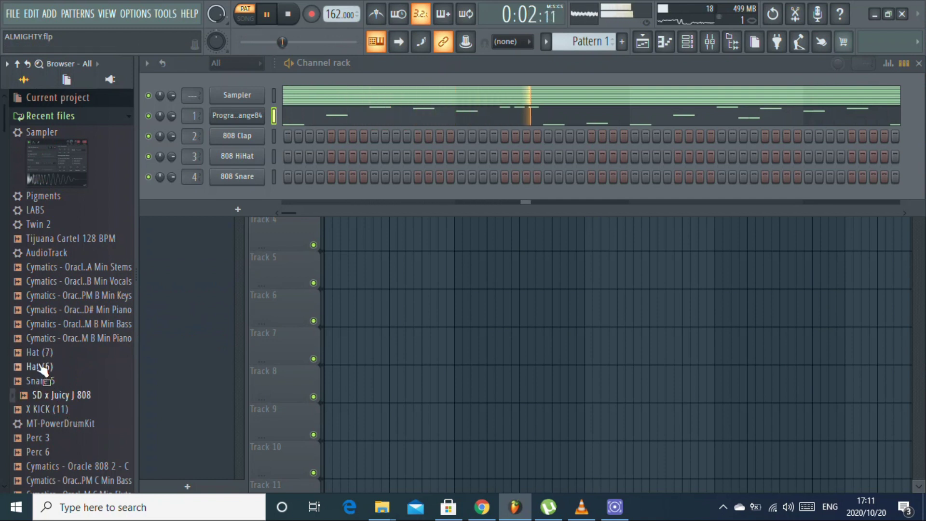
# - Replace the 808 Clap channel's sound with the Hat (7) sample and fill each 4 steps of its pattern
pyautogui.moveTo(225, 136); pyautogui.dragTo(231, 137)
pyautogui.rightClick(244, 137)
pyautogui.click(469, 181)
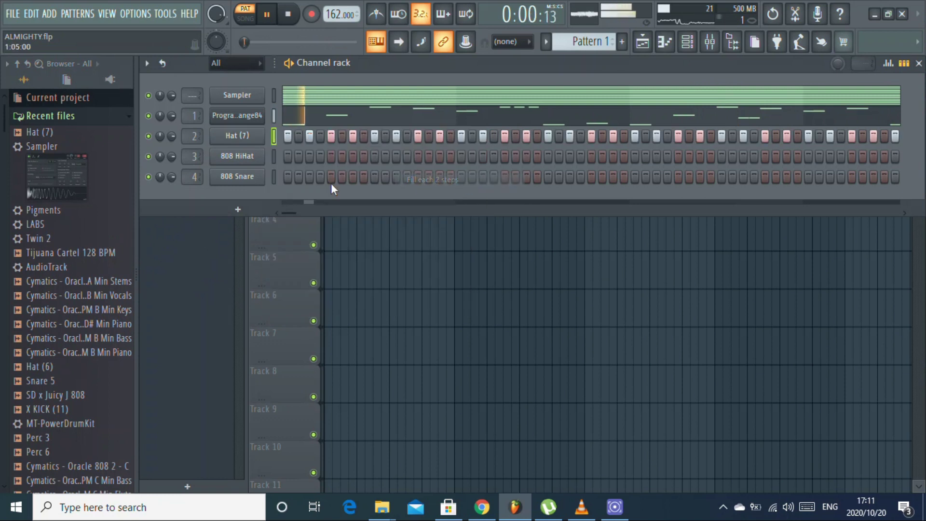
pyautogui.rightClick(243, 138)
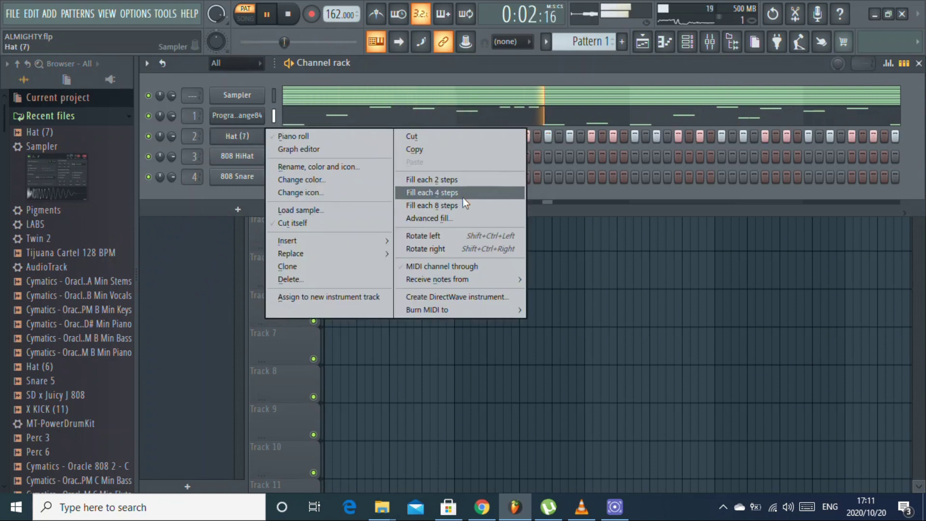
pyautogui.click(462, 195)
# - Open the Hat (7) channel in the piano roll and transpose all its notes down five semitones to G4
pyautogui.rightClick(244, 136)
pyautogui.click(293, 136)
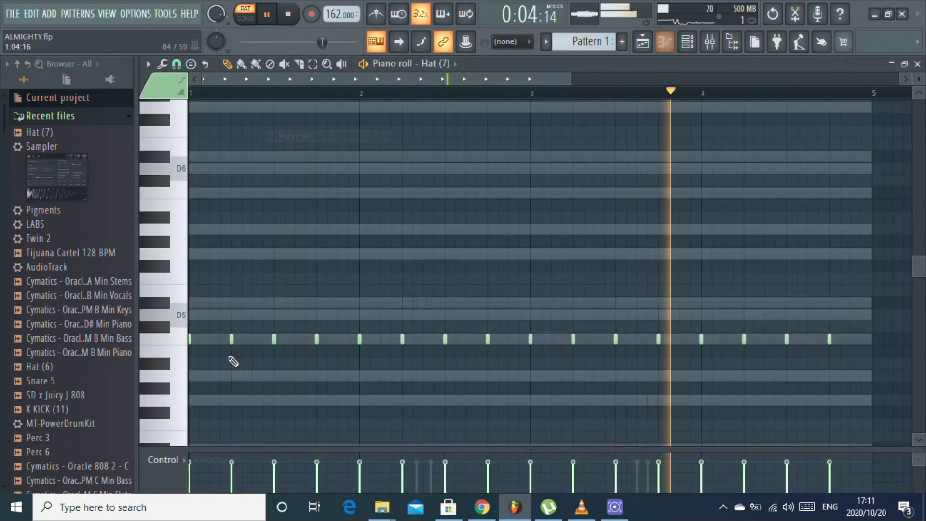
pyautogui.press('Down')
pyautogui.press('Down')
pyautogui.press('Down')
pyautogui.press('Down')
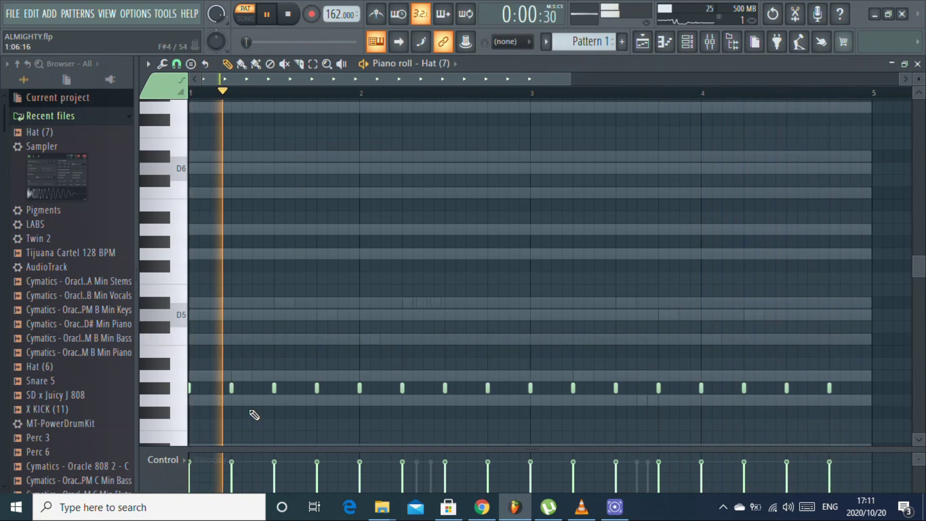
pyautogui.press('Down')
# - Lower the velocity of every other hat note, starting with the second, to 48% and close the piano roll
pyautogui.click(232, 475)
pyautogui.keyDown('ctrl'); pyautogui.click(231, 400); pyautogui.keyUp('ctrl')
pyautogui.keyDown('ctrl'); pyautogui.click(316, 400); pyautogui.keyUp('ctrl')
pyautogui.keyDown('ctrl'); pyautogui.click(402, 400); pyautogui.keyUp('ctrl')
pyautogui.keyDown('ctrl'); pyautogui.click(487, 400); pyautogui.keyUp('ctrl')
pyautogui.keyDown('ctrl'); pyautogui.click(573, 400); pyautogui.keyUp('ctrl')
pyautogui.keyDown('ctrl'); pyautogui.click(658, 400); pyautogui.keyUp('ctrl')
pyautogui.keyDown('ctrl'); pyautogui.click(743, 401); pyautogui.keyUp('ctrl')
pyautogui.keyDown('ctrl'); pyautogui.click(829, 400); pyautogui.keyUp('ctrl')
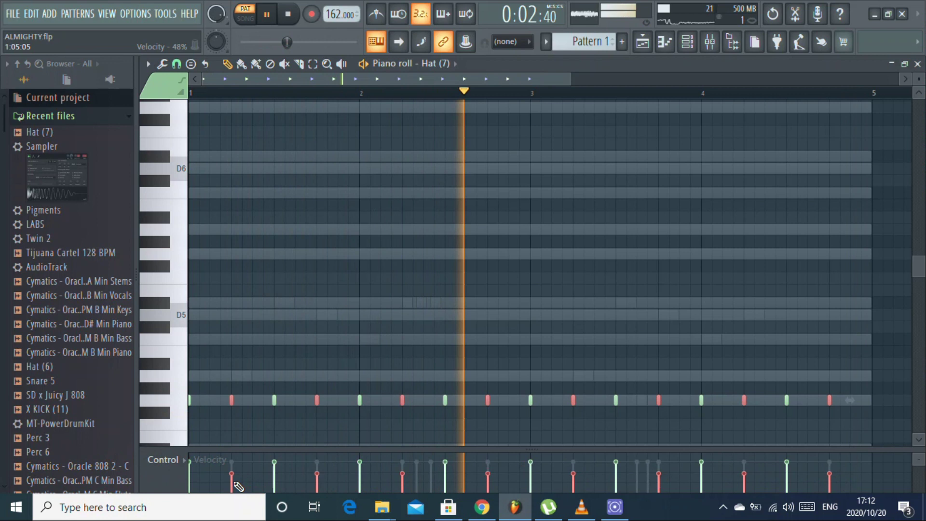
pyautogui.click(918, 64)
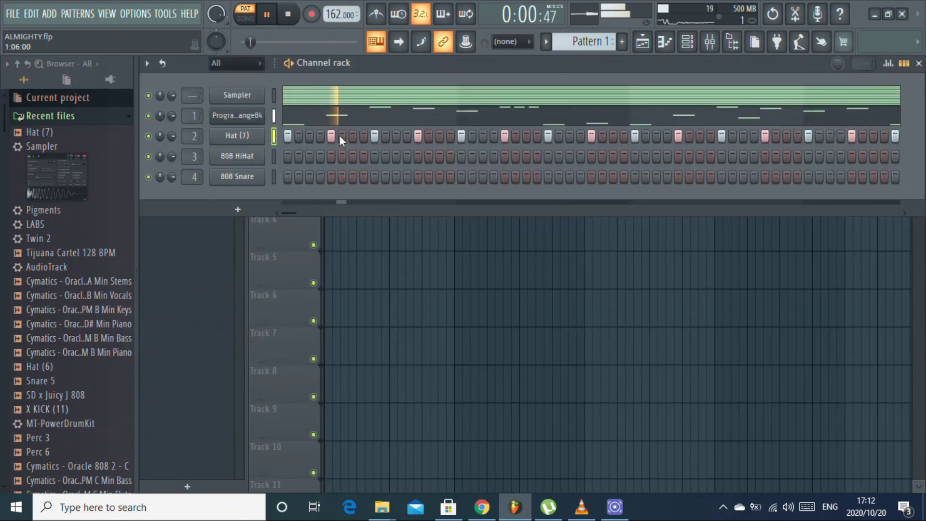
pyautogui.click(340, 117)
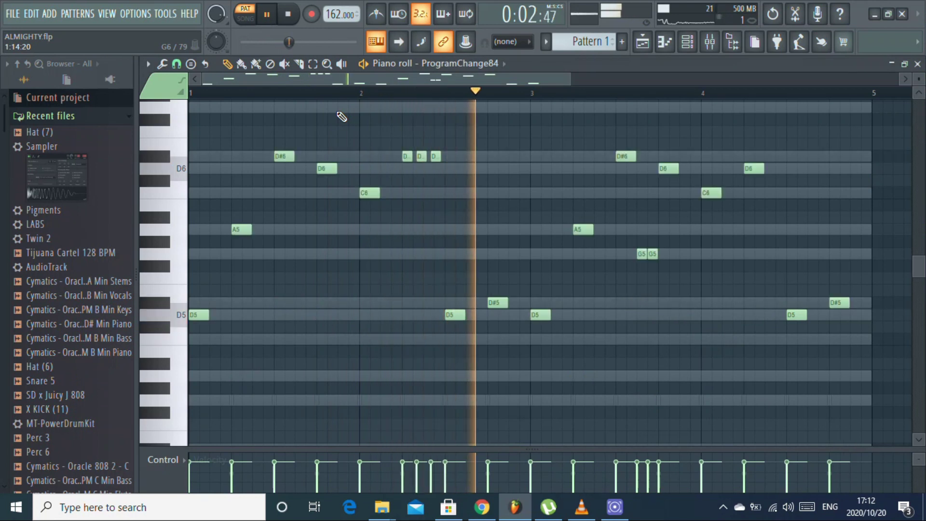
pyautogui.click(918, 65)
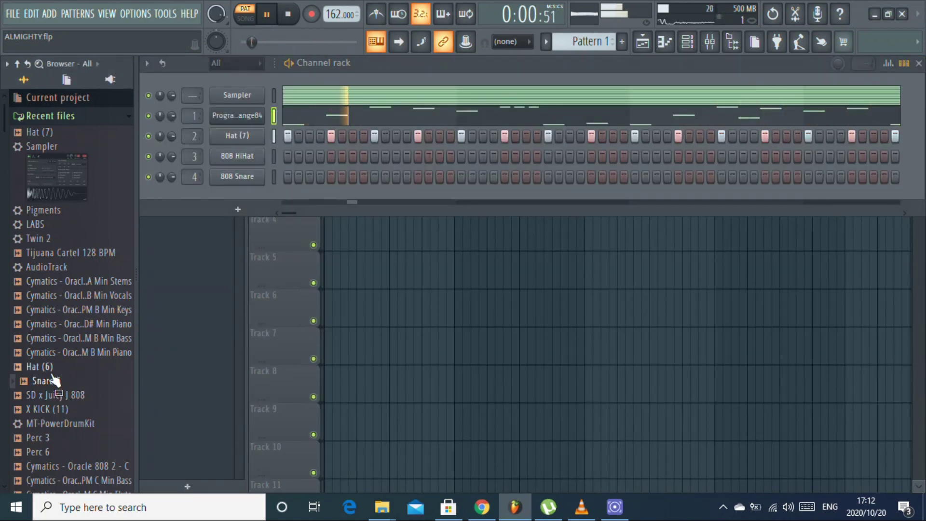
# - Replace the 808 HiHat channel's sound with the Snare 5 sample and place hits on steps 9, 25, 41 and 57
pyautogui.moveTo(245, 155); pyautogui.dragTo(246, 155)
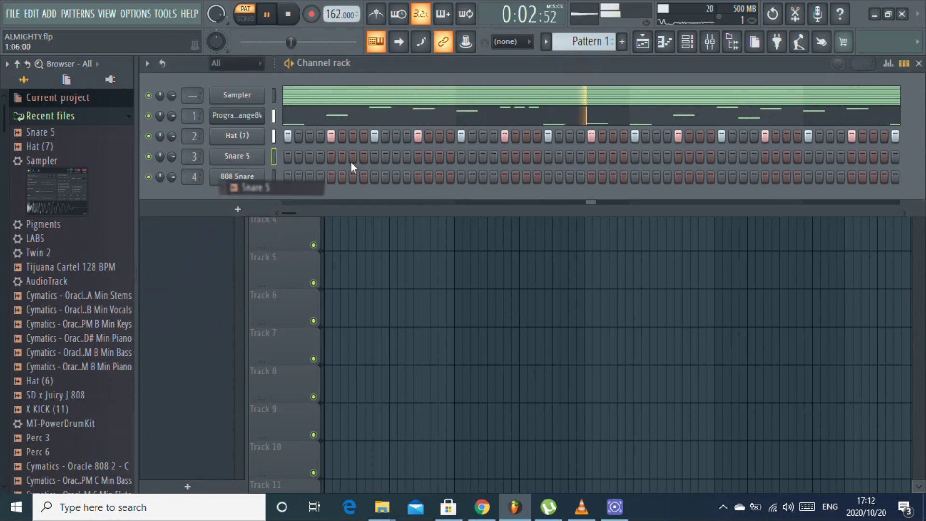
pyautogui.click(374, 156)
pyautogui.click(548, 156)
pyautogui.click(720, 156)
pyautogui.moveTo(290, 212)
pyautogui.mouseDown()
pyautogui.moveTo(315, 212)
pyautogui.moveTo(279, 213)
pyautogui.mouseUp()
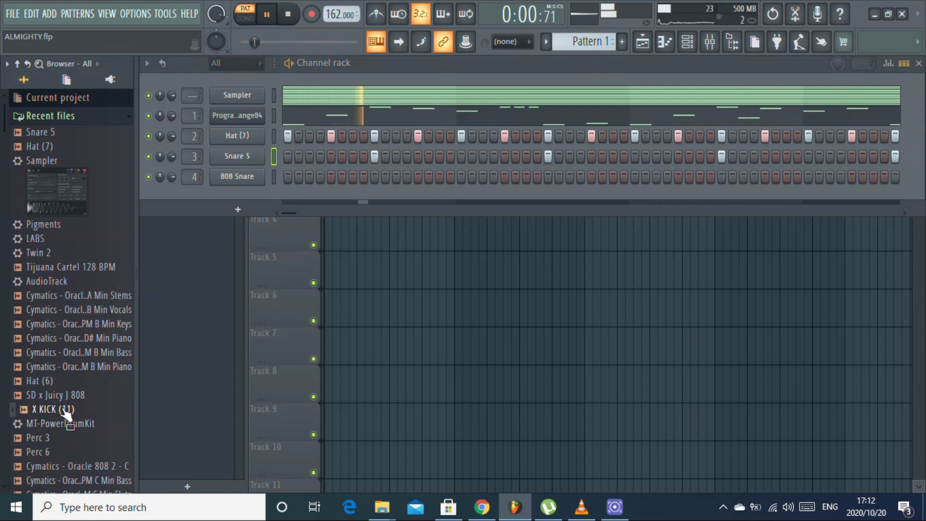
# - Add the X KICK (11) sample as a channel above the hat and insert Maximus on its mixer track, Insert 5
pyautogui.moveTo(246, 143); pyautogui.dragTo(250, 125)
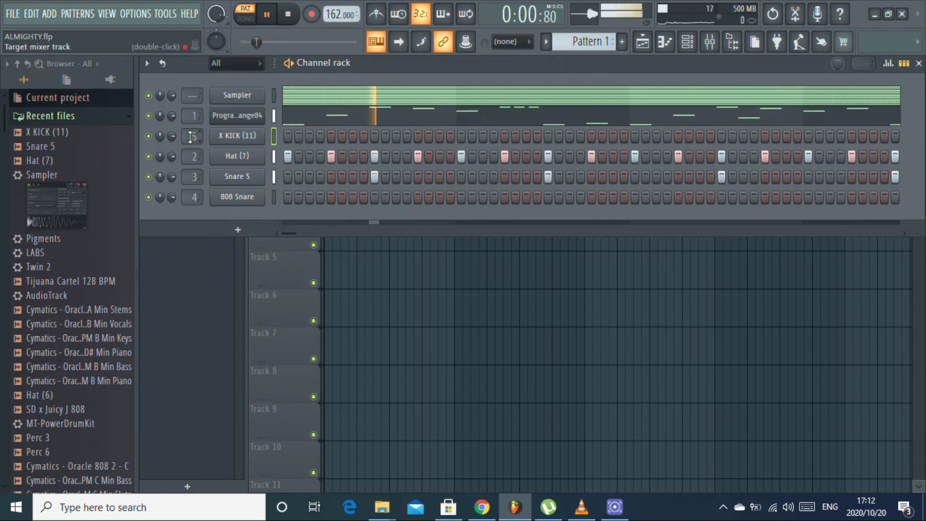
pyautogui.doubleClick(191, 137)
pyautogui.click(774, 140)
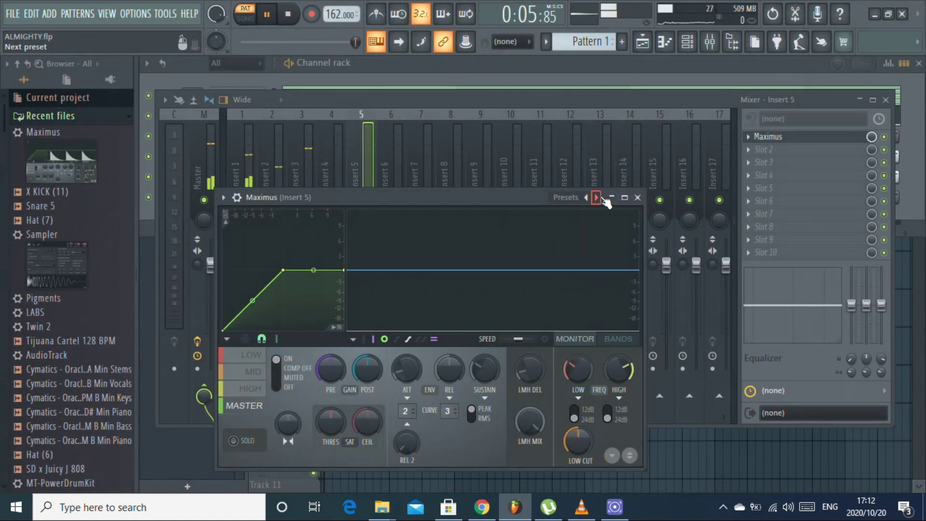
pyautogui.rightClick(597, 197)
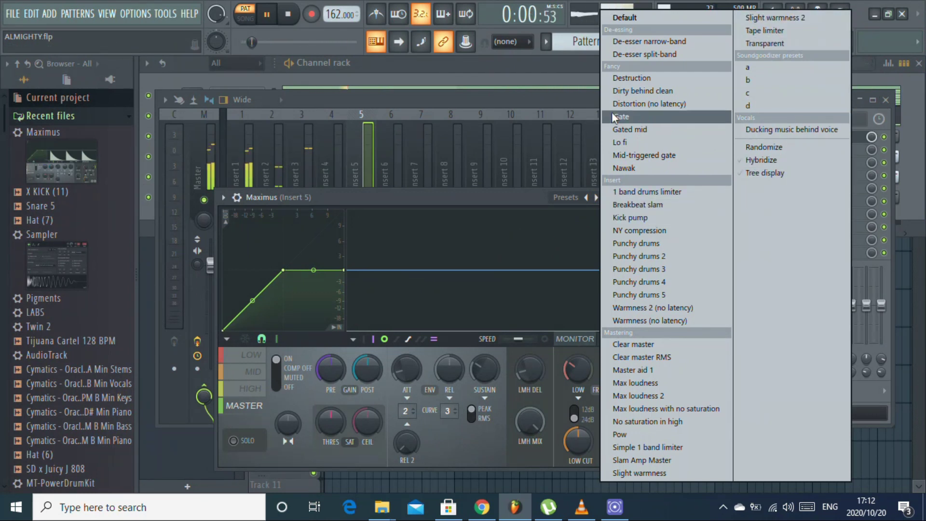
pyautogui.click(581, 191)
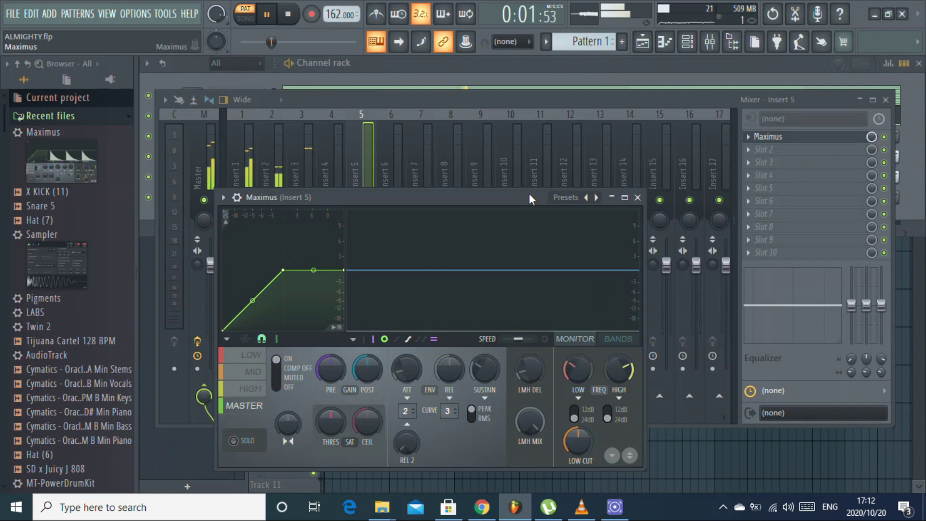
pyautogui.click(637, 197)
pyautogui.click(885, 99)
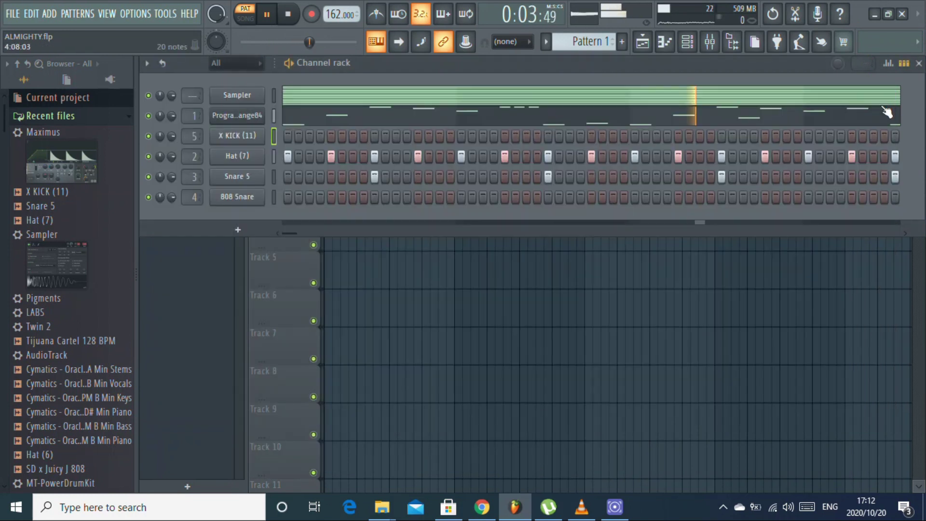
# - Open the X KICK (11) channel in the piano roll and lengthen the C5 note at the start to one step
pyautogui.rightClick(265, 133)
pyautogui.click(278, 135)
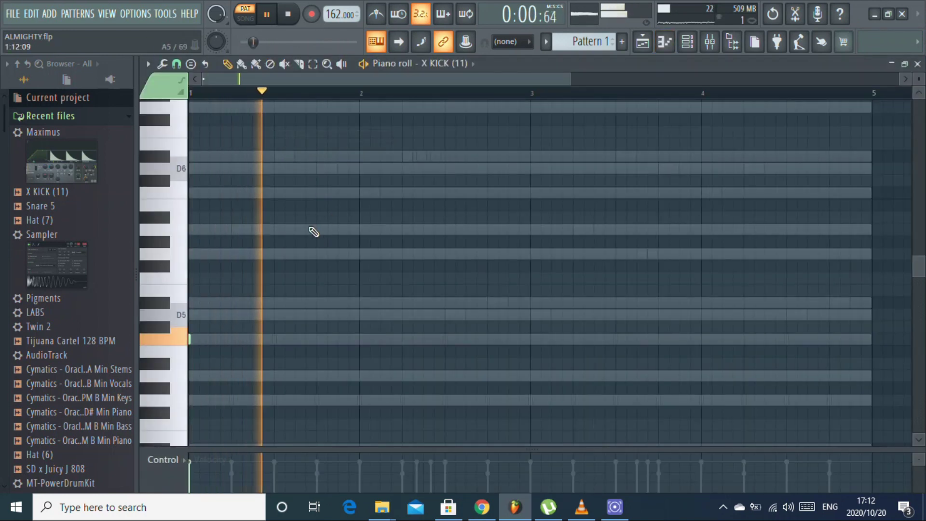
pyautogui.scroll(-2, 313, 241)
pyautogui.moveTo(192, 268); pyautogui.dragTo(199, 268)
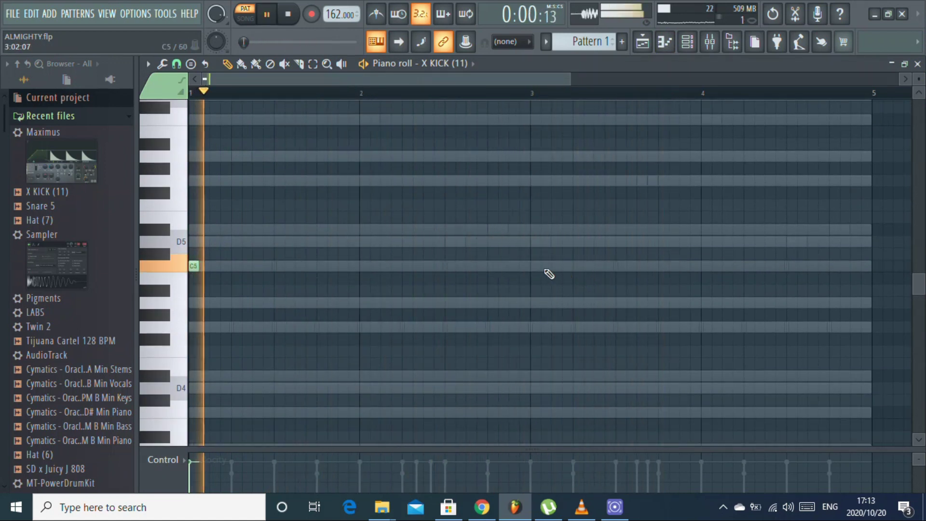
# - Try D#5 kick notes on steps 7 and 9 of bar 2 and A4 kick notes on steps 1 and 9 of bar 4
pyautogui.press('space')
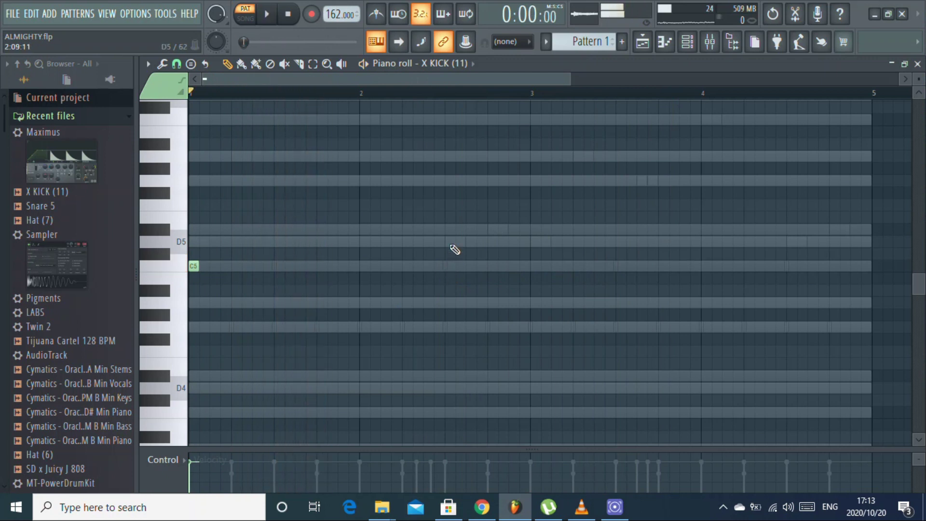
pyautogui.click(429, 230)
pyautogui.click(450, 230)
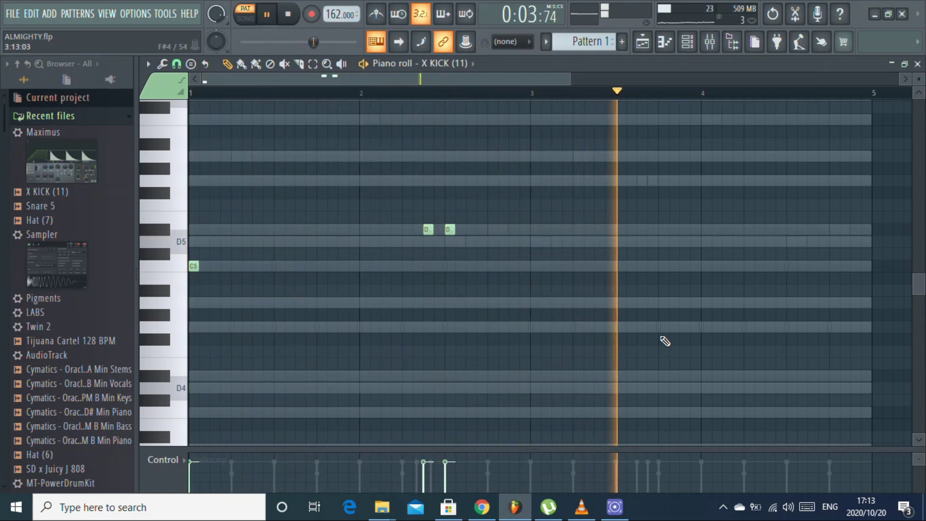
pyautogui.click(703, 303)
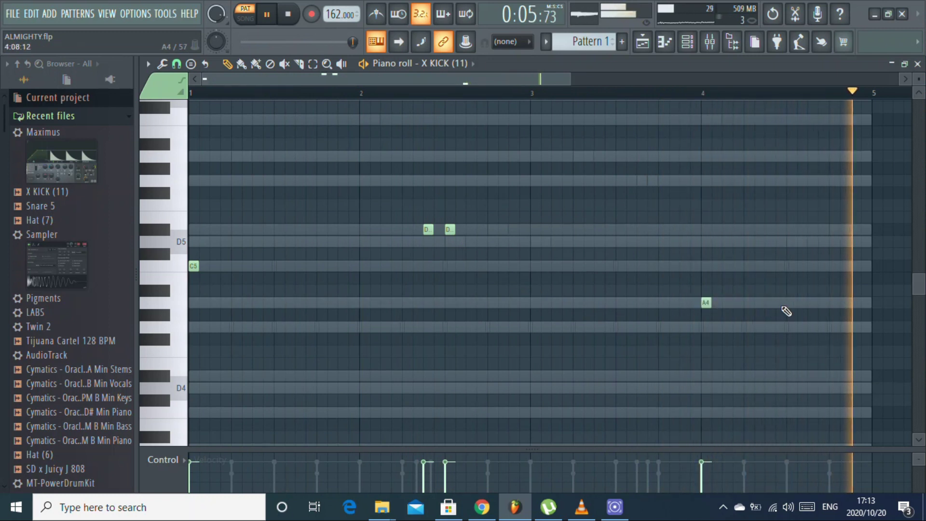
pyautogui.press('space')
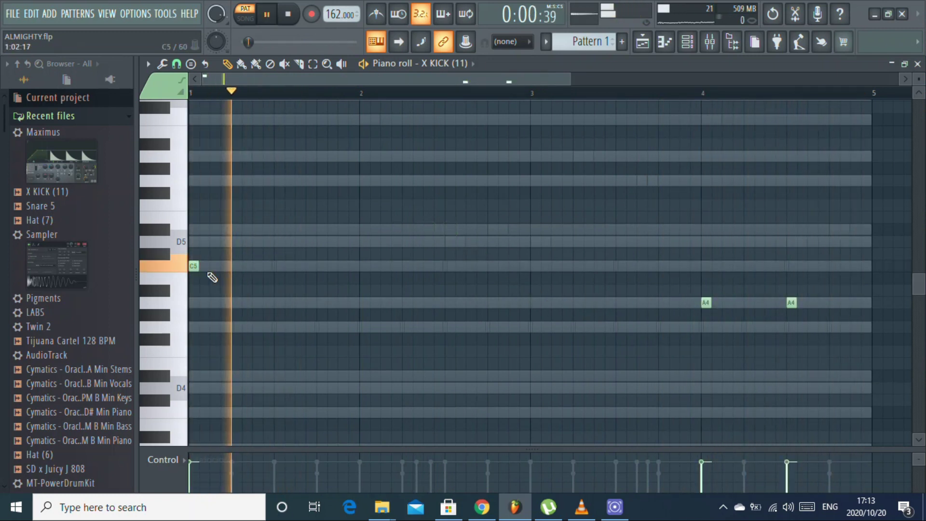
# - Place A4 kick notes on step 9 of bar 2 and on steps 1, 3 and 7 of bar 3
pyautogui.click(450, 303)
pyautogui.press('space')
pyautogui.click(533, 304)
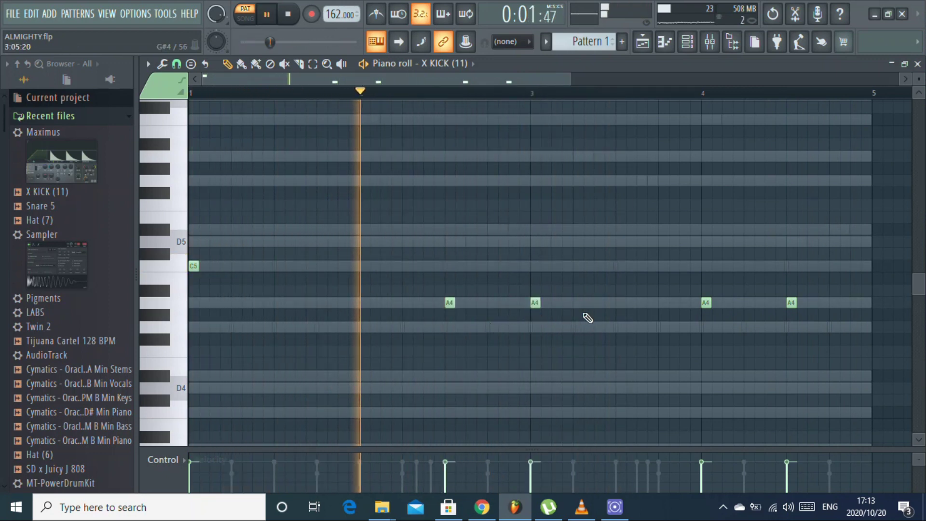
pyautogui.click(597, 304)
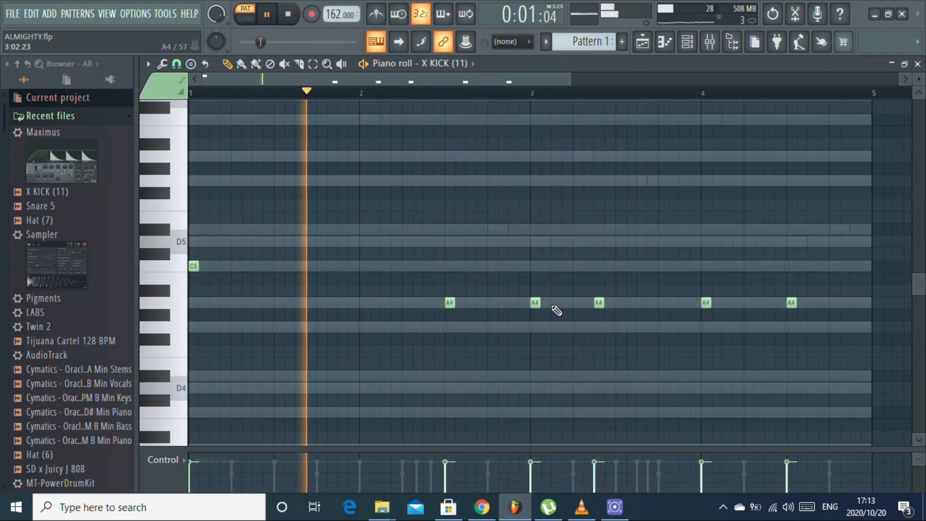
pyautogui.click(554, 304)
# - Delete the kick notes in bars 2 and 4 and on step 7 of bar 3, and play the pattern
pyautogui.rightClick(598, 304)
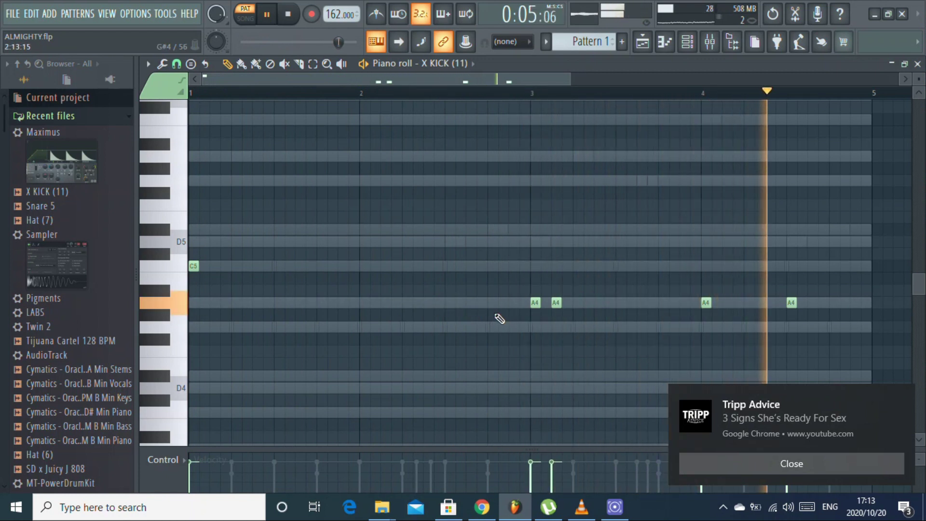
pyautogui.rightClick(706, 303)
pyautogui.press('space')
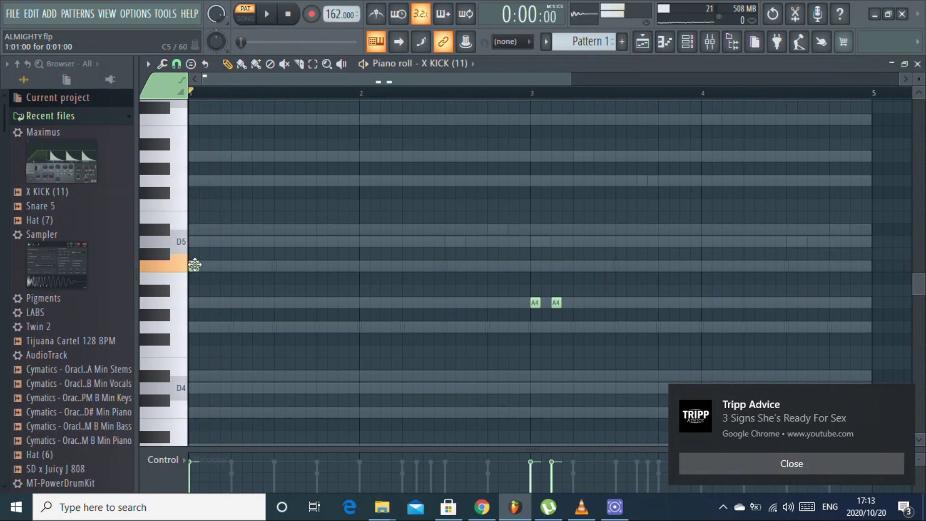
pyautogui.press('space')
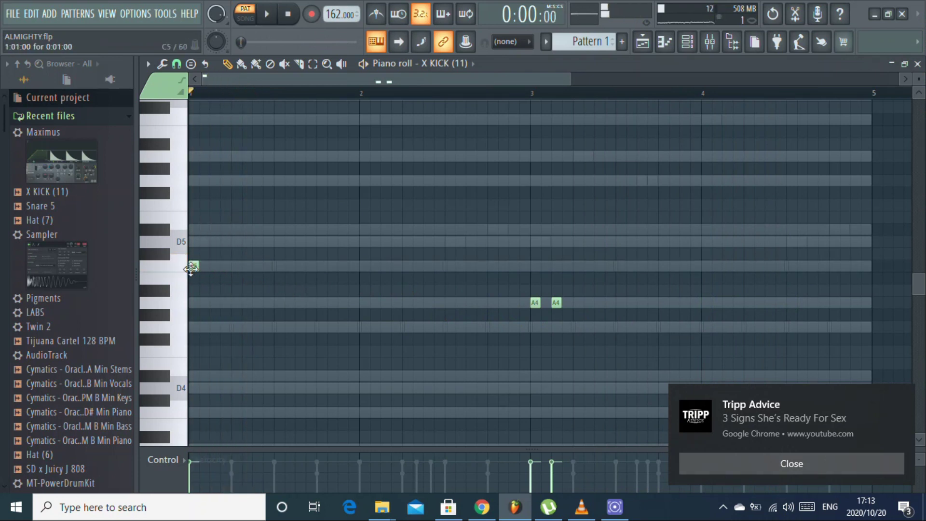
# - Move the opening kick note down to A4 and place an A4 note at the start of bar 2
pyautogui.click(299, 302)
pyautogui.click(318, 302)
pyautogui.click(362, 303)
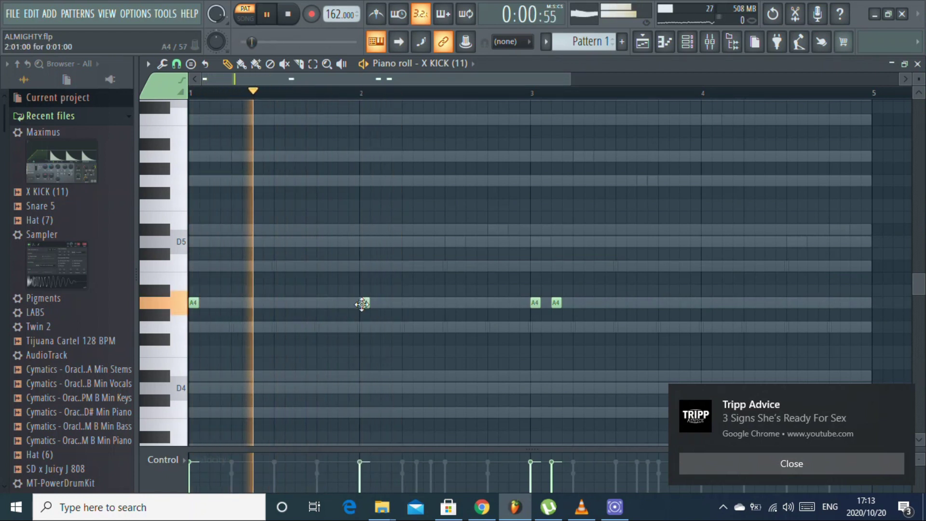
# - Replace the kick note at the start of bar 2 with A4 notes on steps 3, 5 and 13 of that bar
pyautogui.click(385, 303)
pyautogui.click(428, 302)
pyautogui.rightClick(427, 304)
pyautogui.press('space')
pyautogui.click(408, 305)
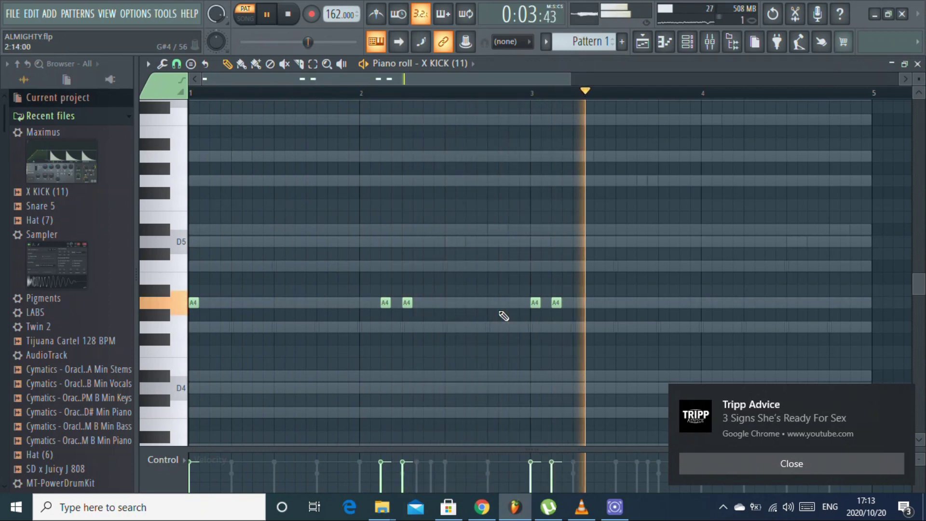
pyautogui.click(489, 304)
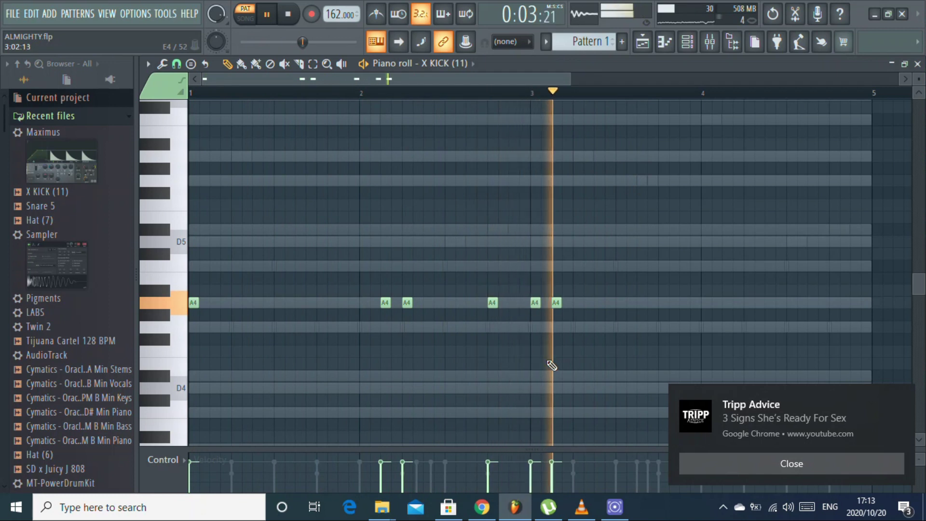
# - Set the tempo to 142 BPM, add A4 kicks on bar 4 step 9 and bar 1 step 7, and move bar 3's second kick to step 7
pyautogui.click(788, 307)
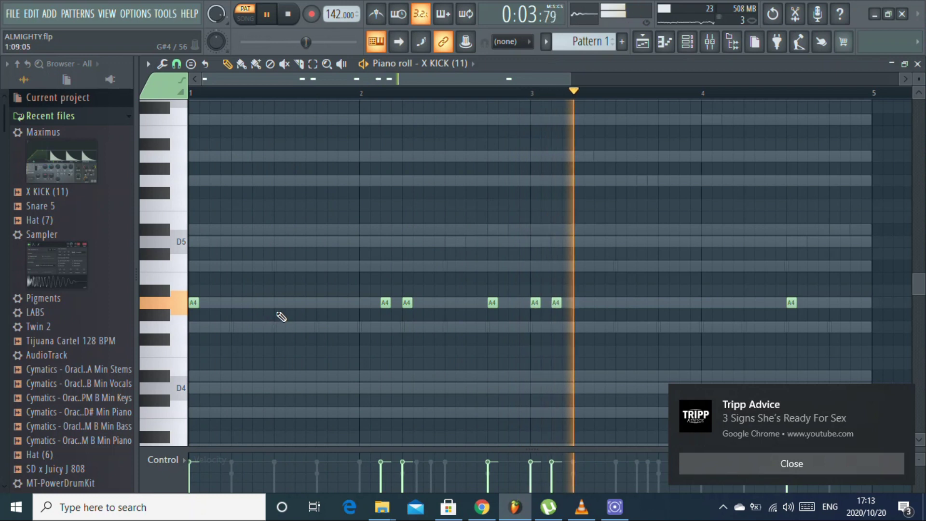
pyautogui.moveTo(556, 307); pyautogui.dragTo(597, 308)
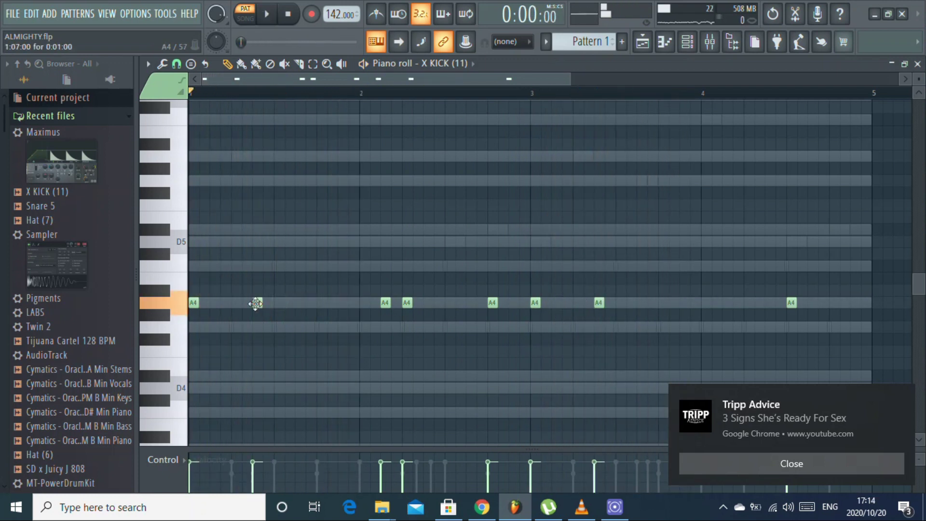
# - Try an extra A4 kick note on step 15 of bar 1 while playing the pattern
pyautogui.click(343, 303)
pyautogui.press('space')
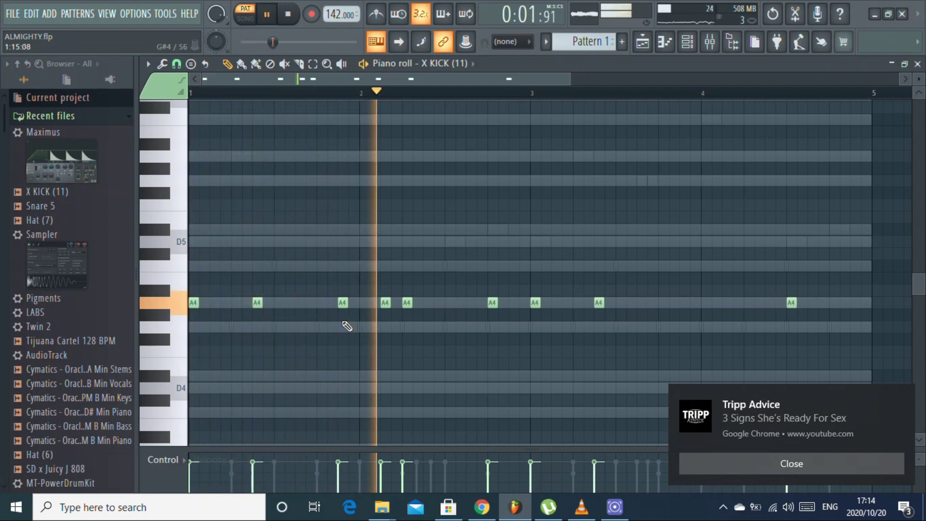
pyautogui.rightClick(343, 303)
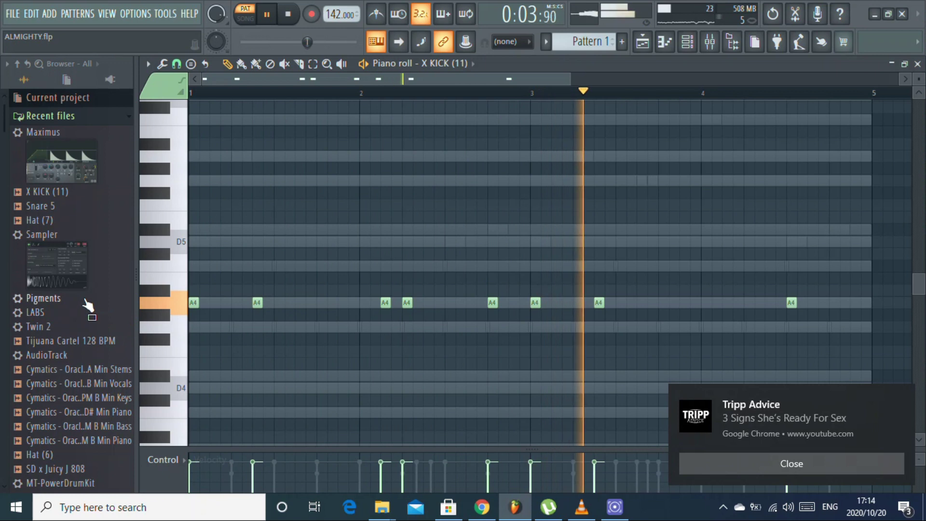
# - Move the last kick note to step 13 of bar 4 and close the piano roll
pyautogui.scroll(-5, 85, 318)
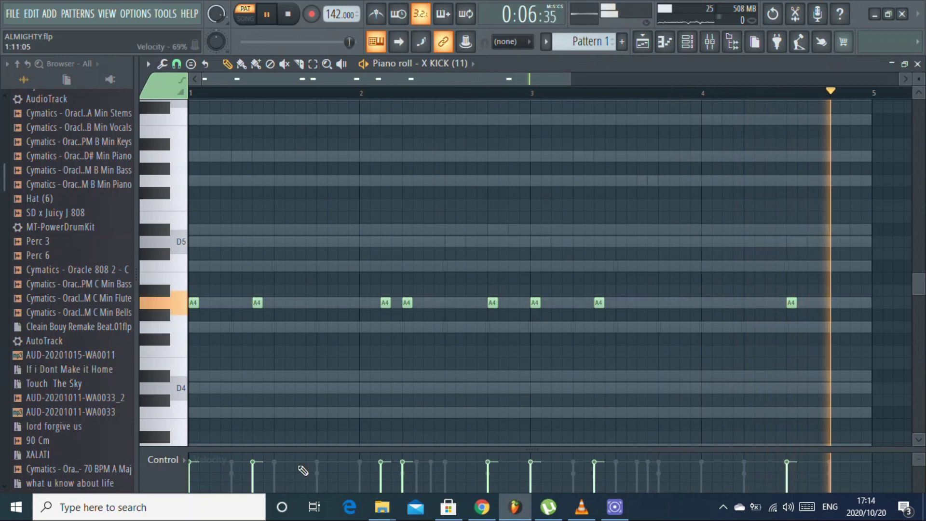
pyautogui.moveTo(793, 302); pyautogui.dragTo(837, 299)
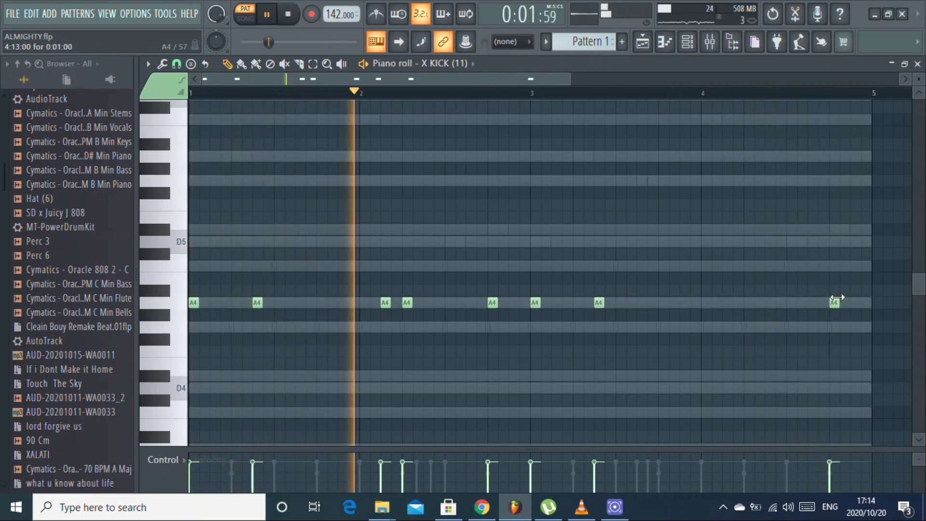
pyautogui.click(917, 64)
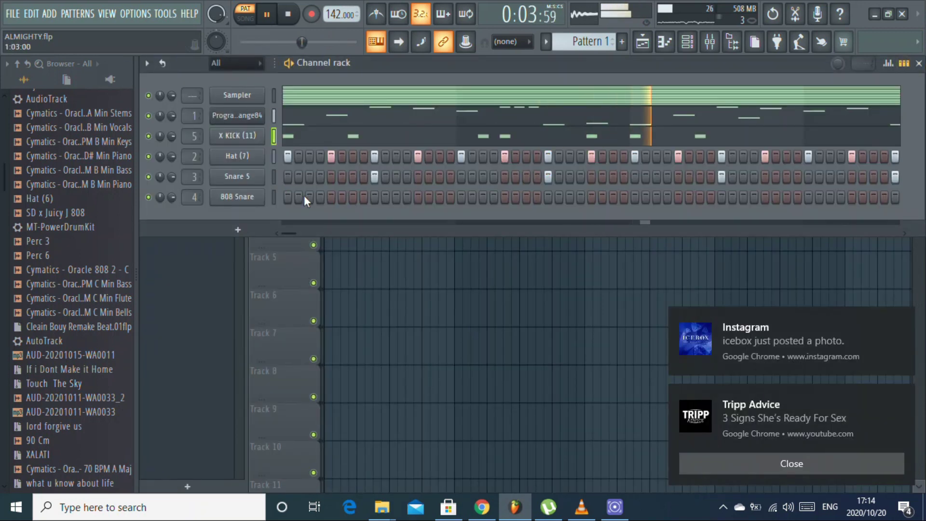
# - Browse and preview samples in the recent files and replace the Hat (7) channel's sound with X HIH HAT (12)_3
pyautogui.scroll(-2, 67, 229)
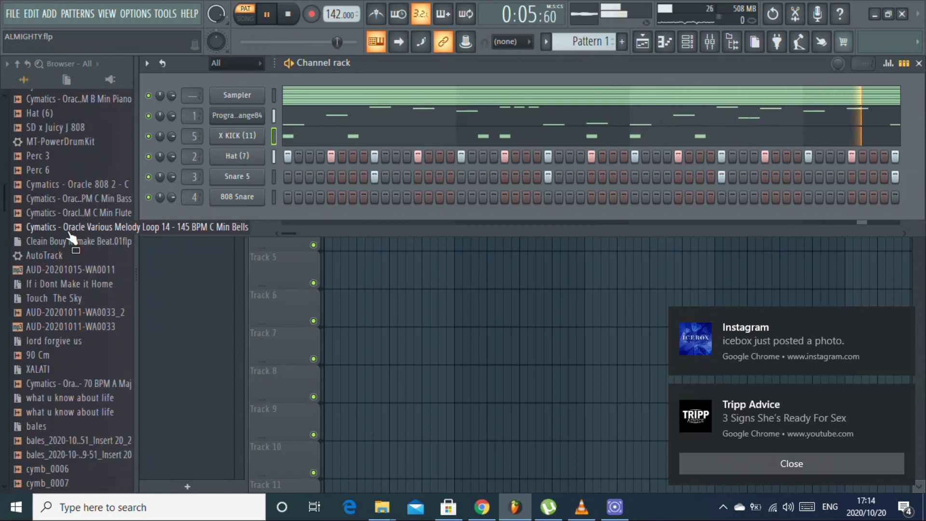
pyautogui.click(69, 384)
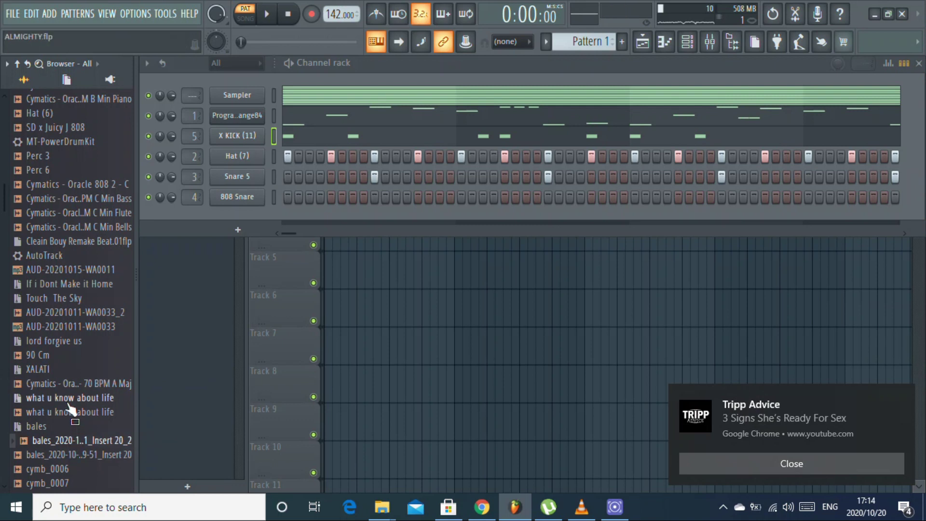
pyautogui.scroll(7, 65, 377)
pyautogui.scroll(-7, 51, 335)
pyautogui.scroll(-10, 50, 328)
pyautogui.moveTo(47, 350); pyautogui.dragTo(52, 208)
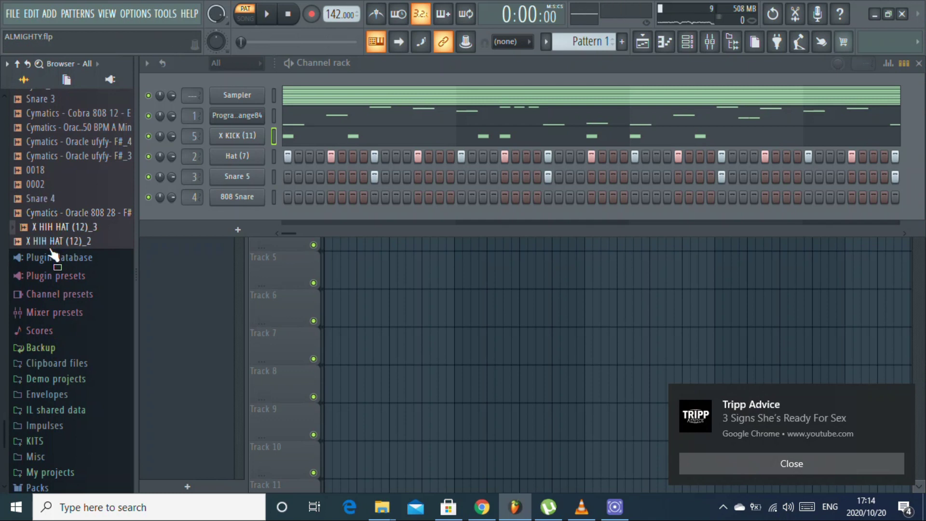
pyautogui.moveTo(248, 157); pyautogui.dragTo(247, 157)
# - Browse the RICCOSAMPLES folder to the Travis Scott Drum Kit kicks and replace the X KICK (11) channel's sound with Kick 8
pyautogui.scroll(-8, 75, 301)
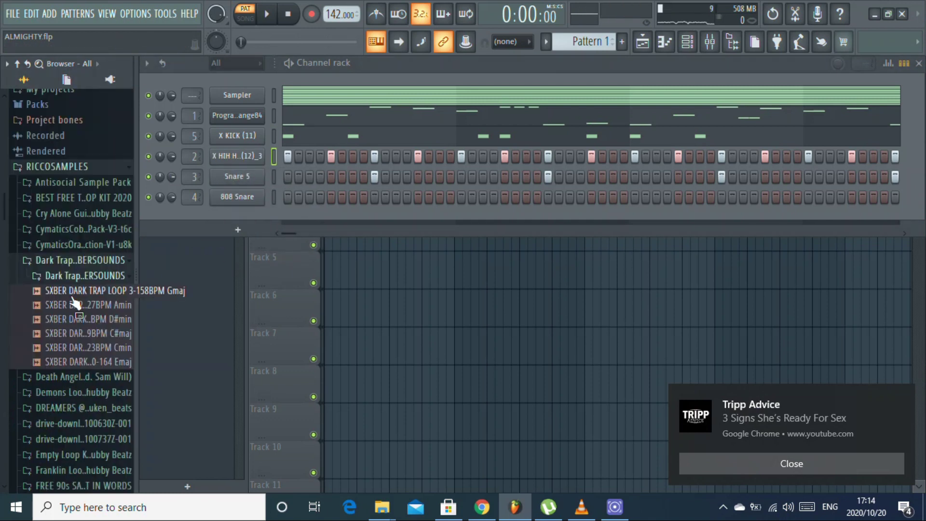
pyautogui.click(81, 264)
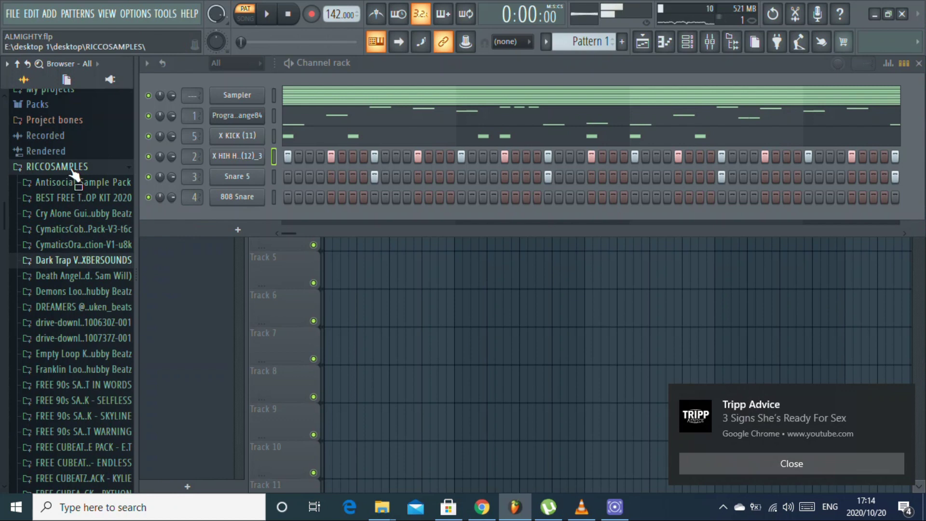
pyautogui.scroll(-5, 79, 290)
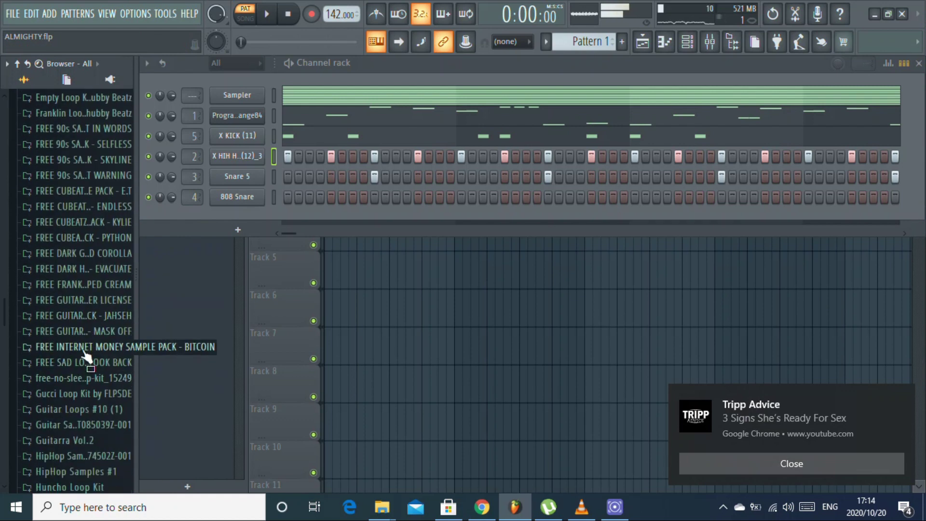
pyautogui.scroll(-10, 82, 367)
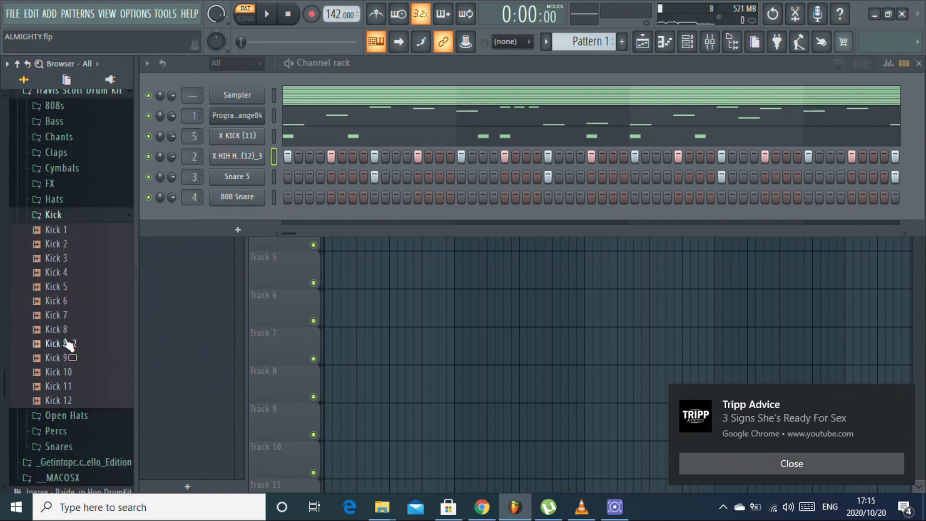
pyautogui.moveTo(232, 153); pyautogui.dragTo(236, 136)
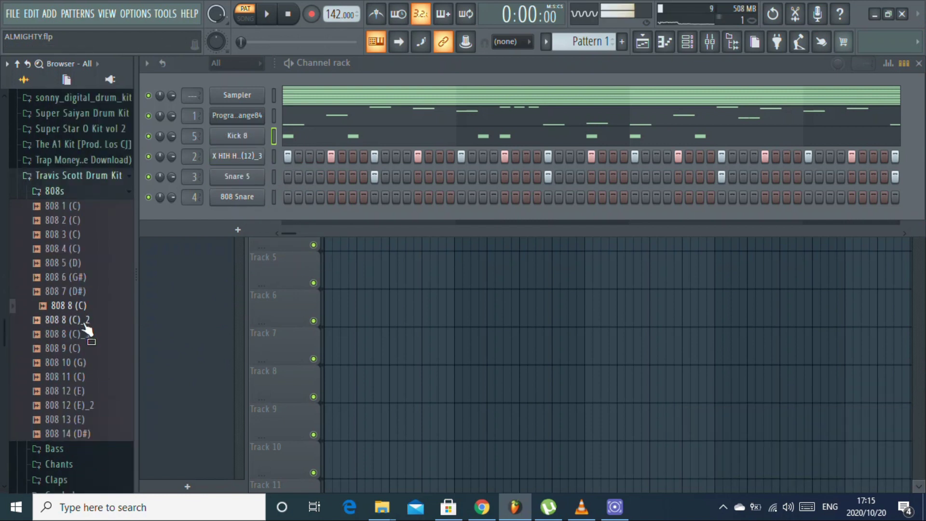
# - Add the 808 8 (C) sample as a new channel and place a D4 note at the start of bar 1 in its piano roll
pyautogui.moveTo(249, 128); pyautogui.dragTo(250, 127)
pyautogui.rightClick(251, 131)
pyautogui.click(291, 137)
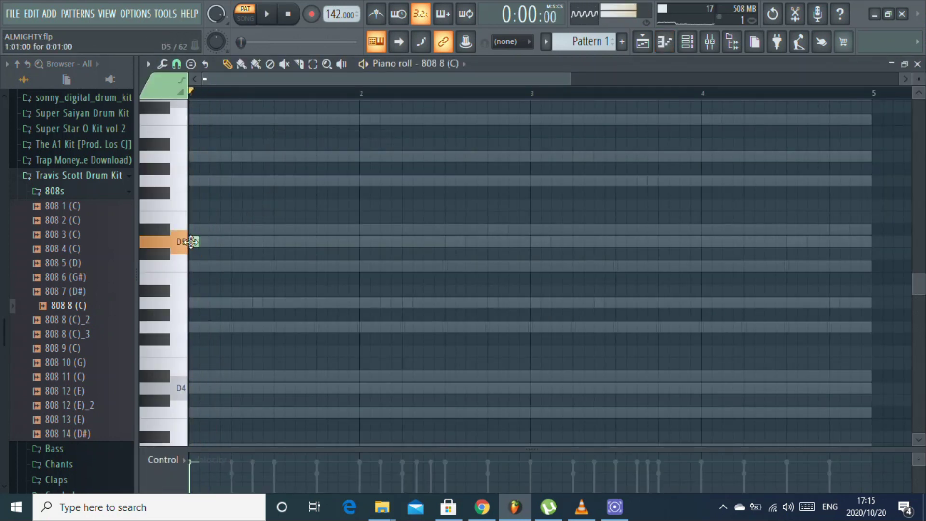
pyautogui.moveTo(199, 392)
pyautogui.mouseDown()
pyautogui.moveTo(192, 387)
pyautogui.moveTo(221, 389)
pyautogui.moveTo(210, 390)
pyautogui.mouseUp()
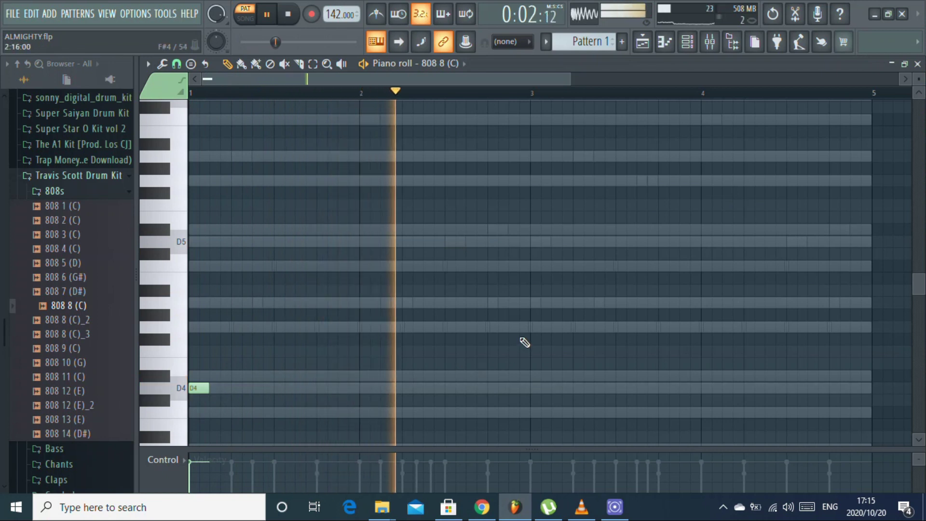
# - Add two adjoining A4 notes to the 808 line on steps 3 and 5 of bar 2 while playing the pattern
pyautogui.click(404, 302)
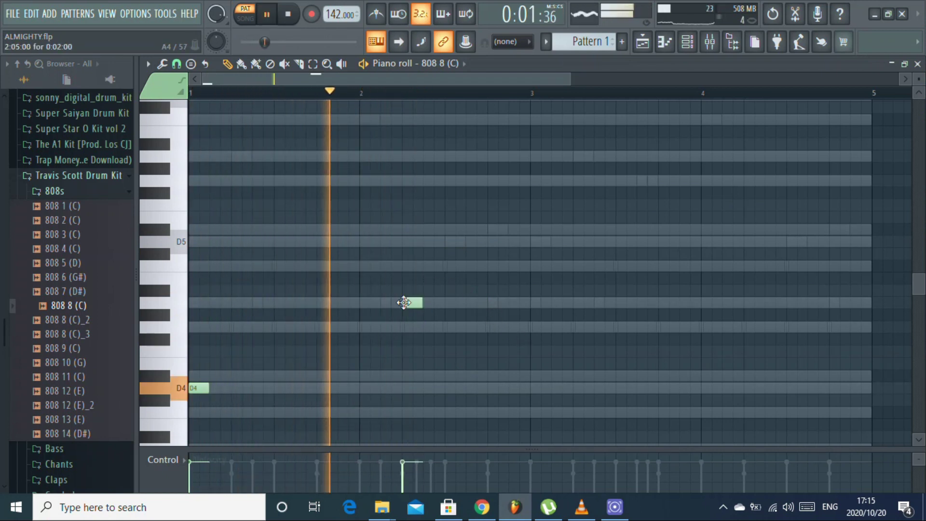
pyautogui.click(429, 304)
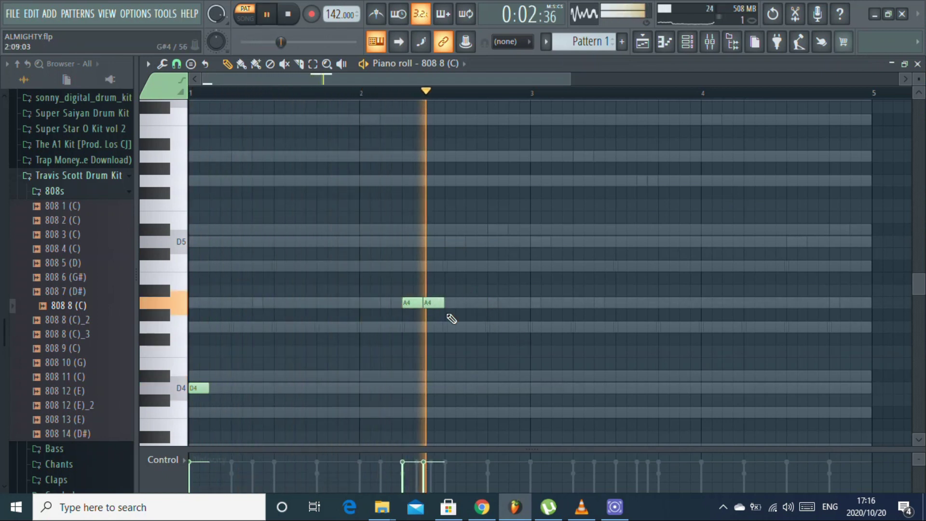
pyautogui.click(415, 303)
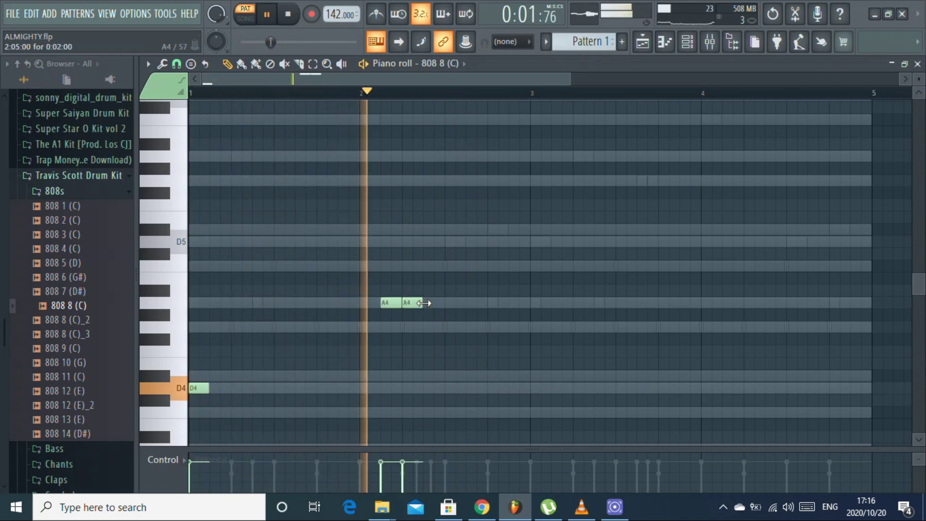
pyautogui.press('space')
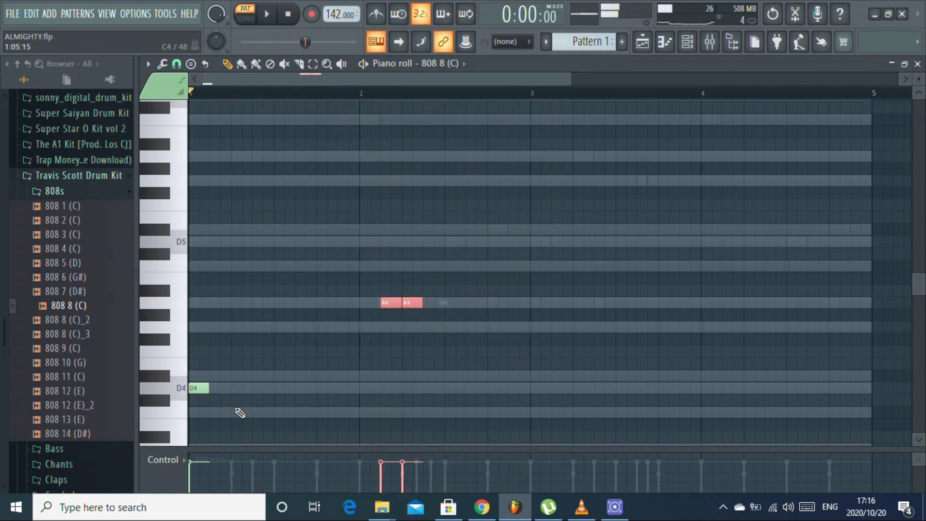
# - Add an 808 D4 note at the start of bar 3 and D#4 notes on steps 5, 9 and 13 of bar 4
pyautogui.click(537, 389)
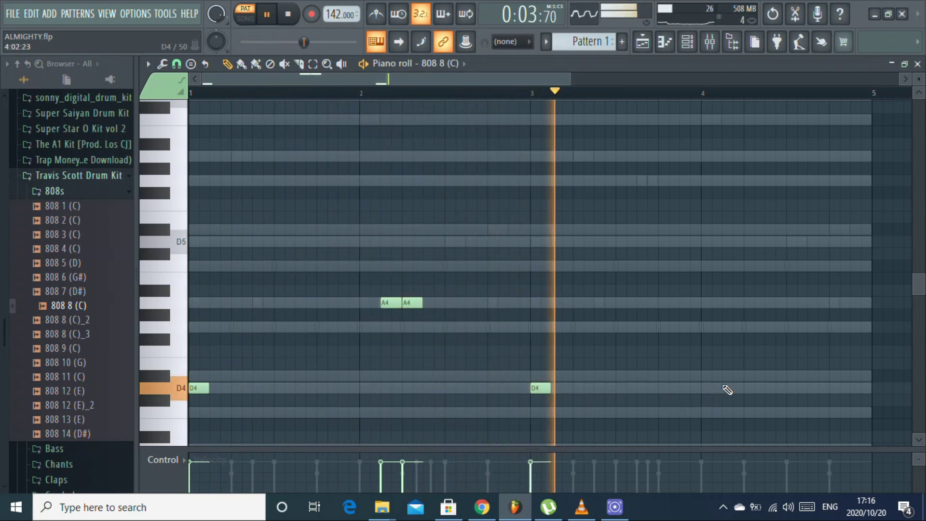
pyautogui.click(752, 376)
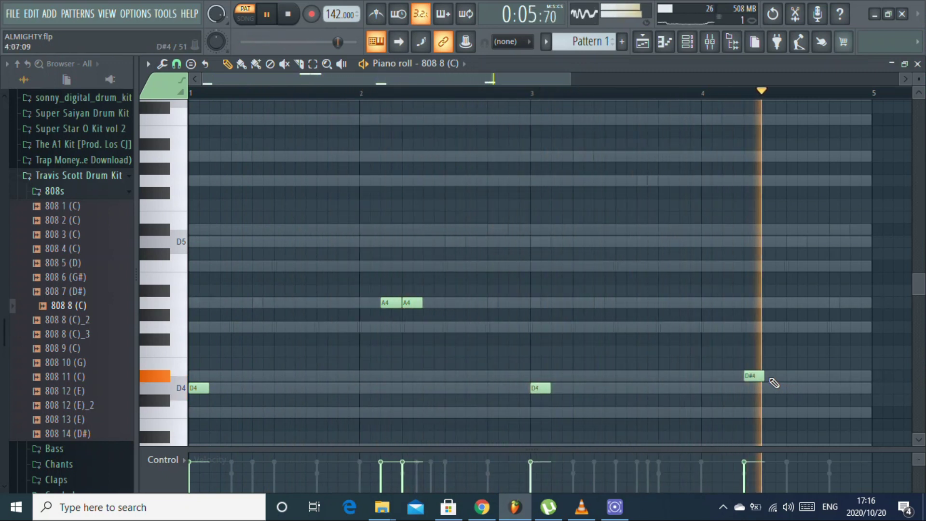
pyautogui.click(790, 375)
pyautogui.click(834, 375)
# - Place three short D#5 808 notes on steps 13, 14 and 15 of bar 3 and play the pattern to check them
pyautogui.click(707, 229)
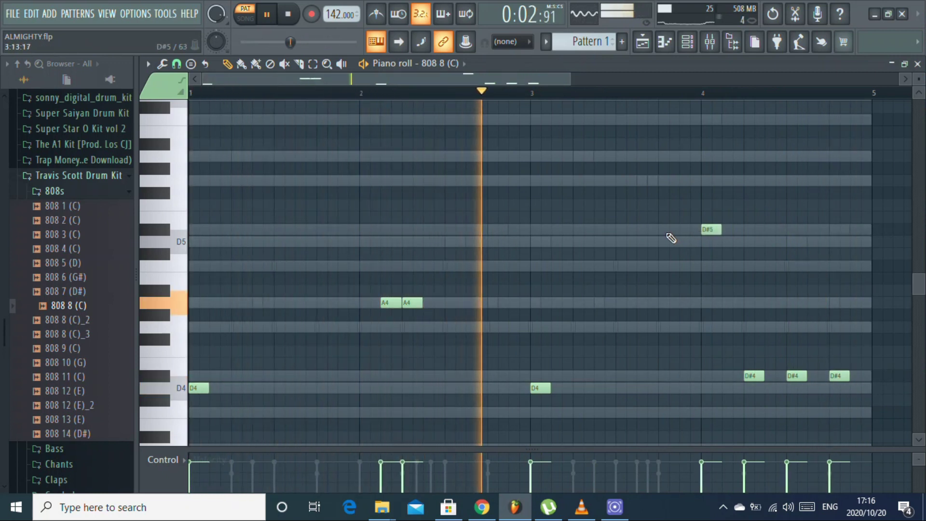
pyautogui.click(678, 229)
pyautogui.press('space')
pyautogui.moveTo(683, 229)
pyautogui.mouseDown()
pyautogui.moveTo(671, 229)
pyautogui.moveTo(688, 230)
pyautogui.mouseUp()
pyautogui.click(672, 230)
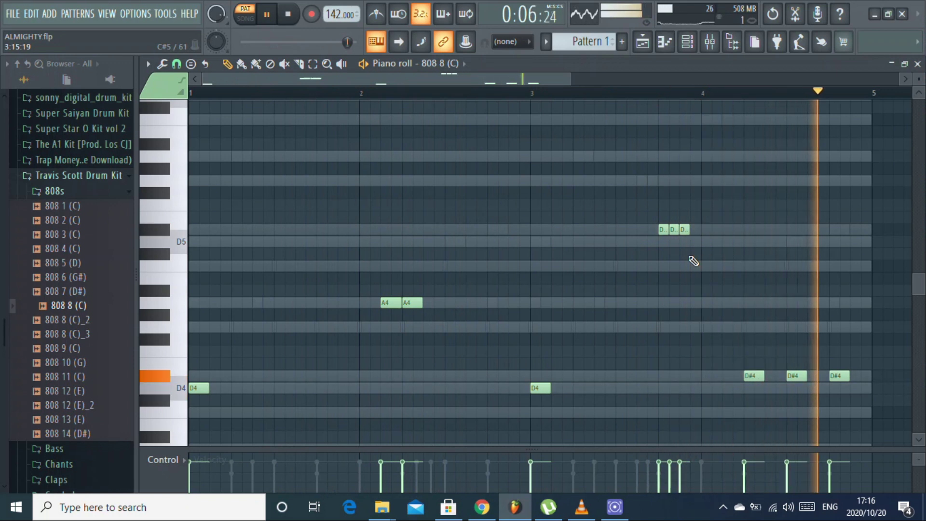
pyautogui.press('space')
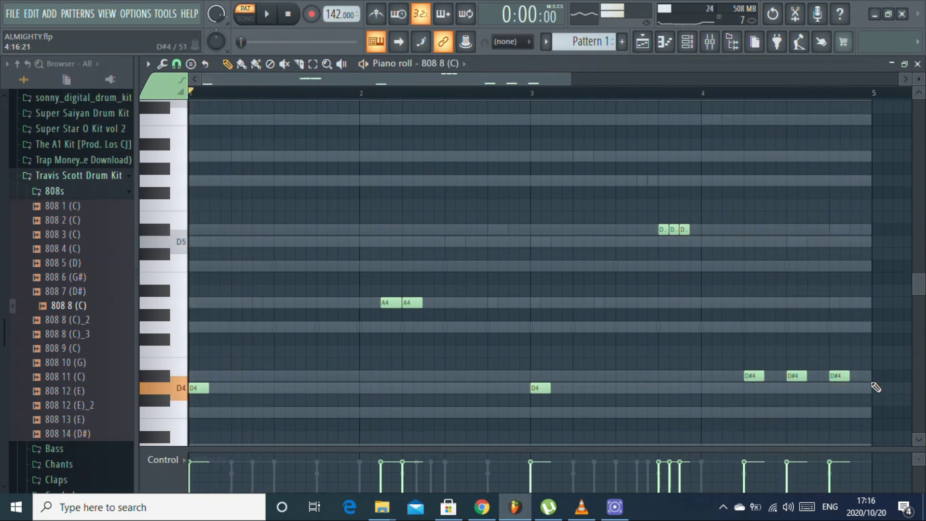
# - Raise the 808's D4 and D#4 notes by one octave and close the piano roll
pyautogui.moveTo(875, 387); pyautogui.dragTo(318, 399)
pyautogui.moveTo(159, 407); pyautogui.dragTo(196, 391)
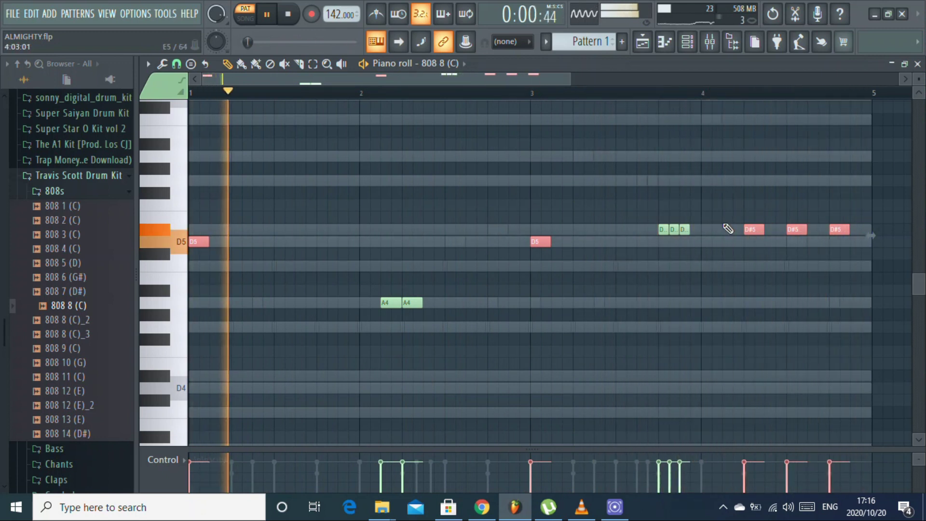
pyautogui.click(917, 64)
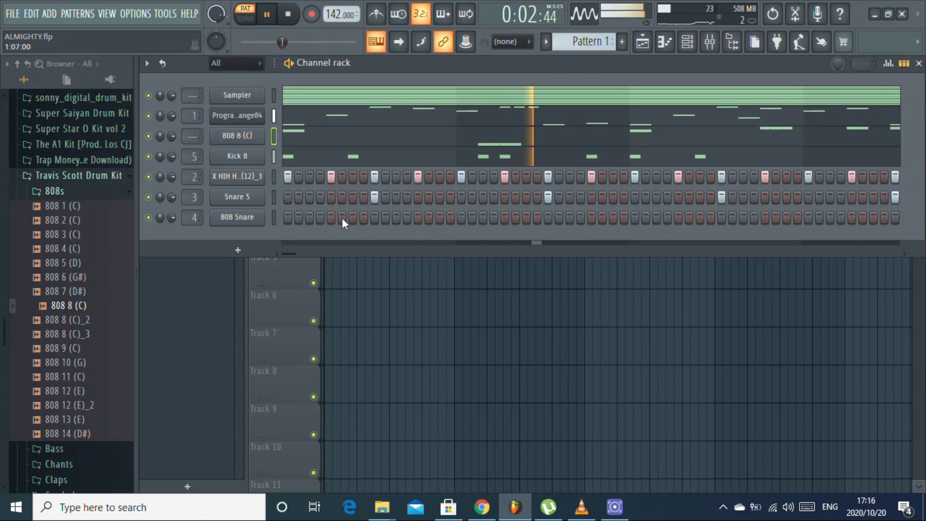
# - Clone the ProgramChange84 Pigments channel and load the pad preset 092 AT Pad - Legacy in the copy
pyautogui.rightClick(251, 124)
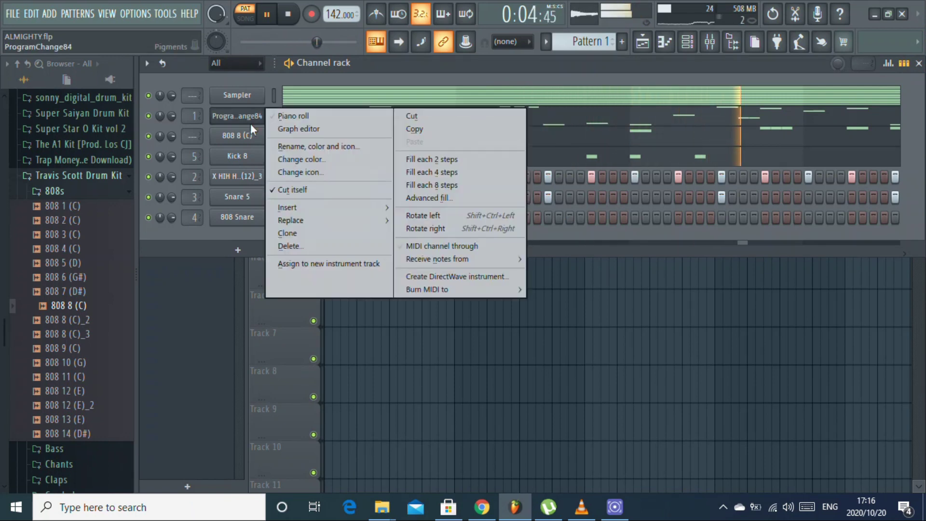
pyautogui.click(302, 233)
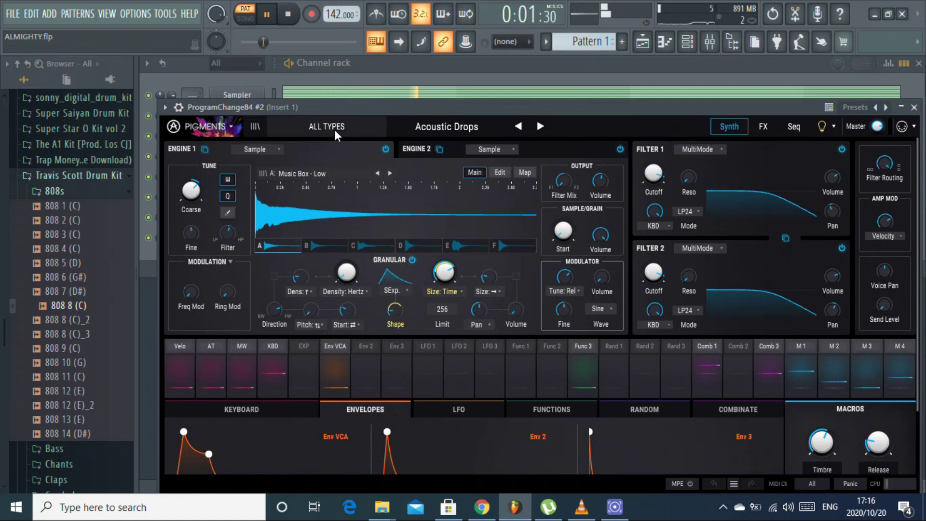
pyautogui.click(335, 129)
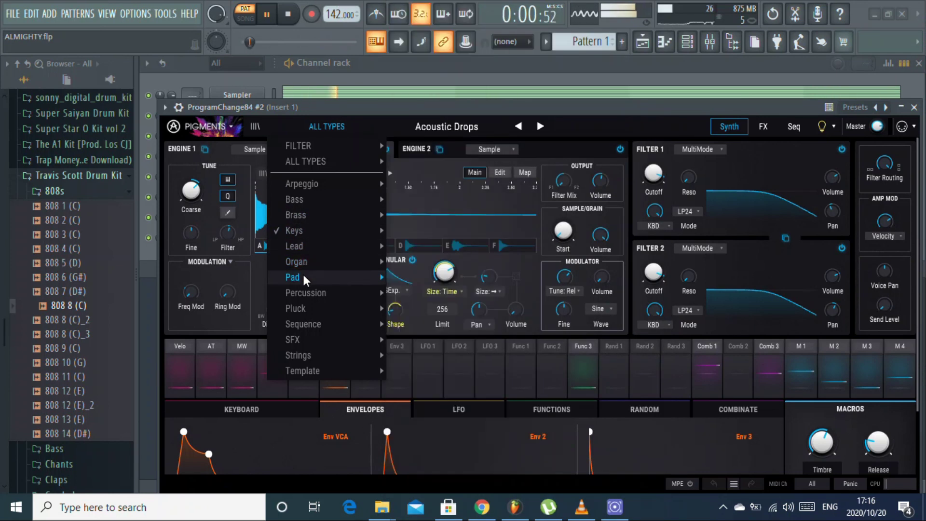
pyautogui.moveTo(303, 276)
pyautogui.click(507, 22)
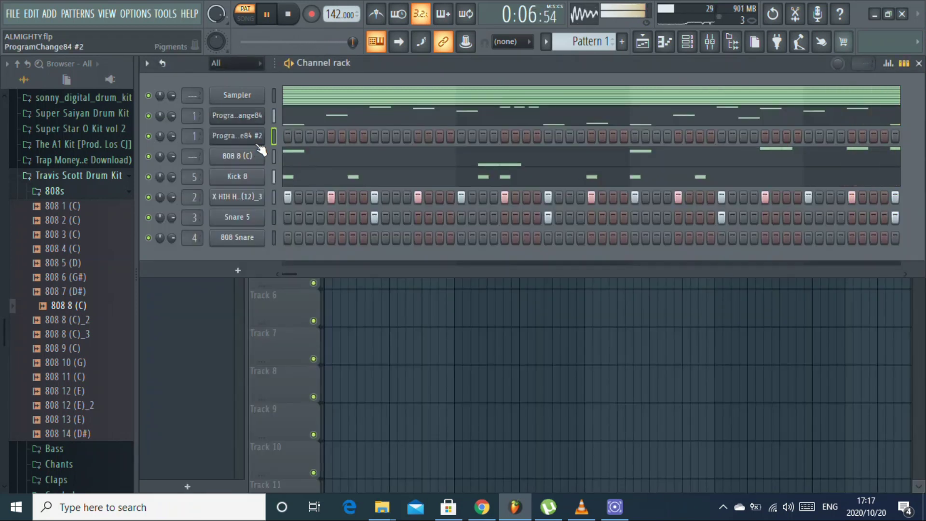
# - Draw a one-bar D5 note across bar 1 in the cloned channel's piano roll and listen to it with the pattern
pyautogui.rightClick(262, 131)
pyautogui.click(275, 137)
pyautogui.click(194, 229)
pyautogui.press('space')
pyautogui.press('space')
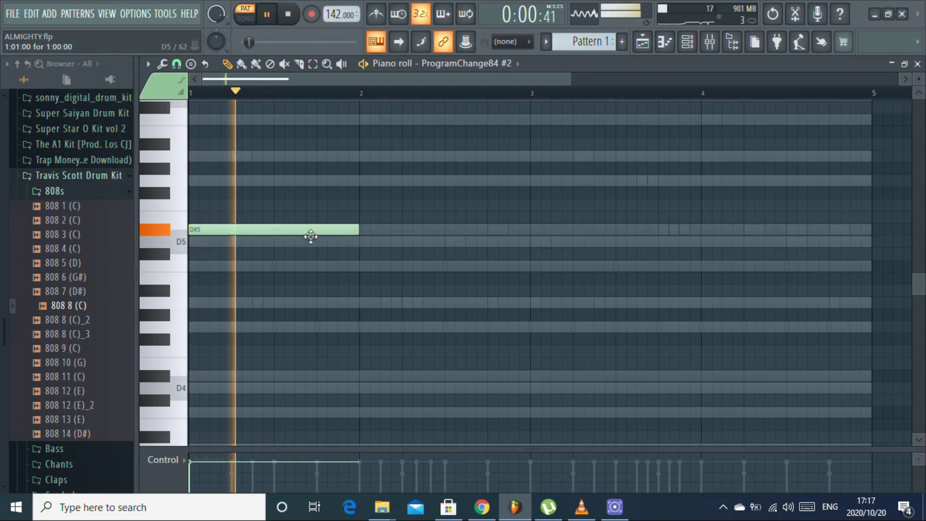
pyautogui.moveTo(310, 234); pyautogui.dragTo(308, 244)
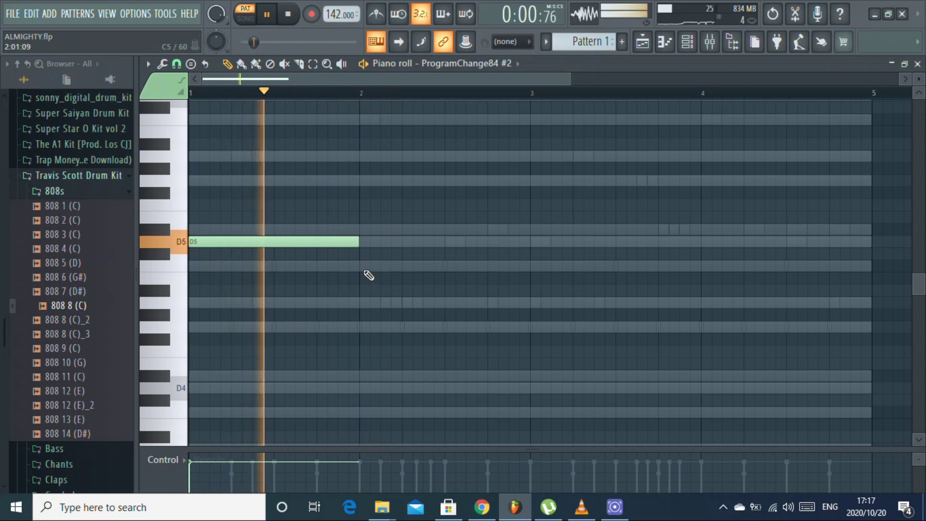
pyautogui.press('space')
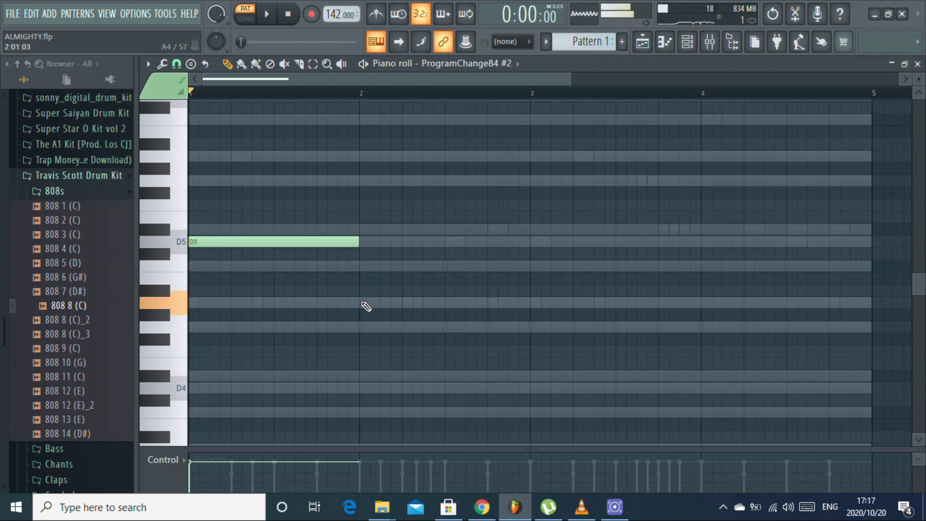
# - Extend the pad line with one-bar notes A4 in bar 2, D#5 in bar 3 and D5 in bar 4, and close the piano roll
pyautogui.click(535, 266)
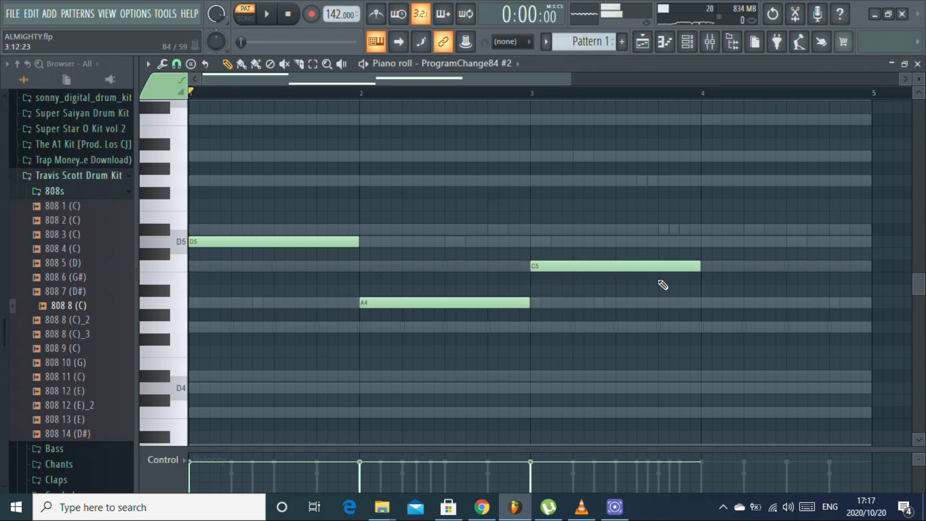
pyautogui.press('space')
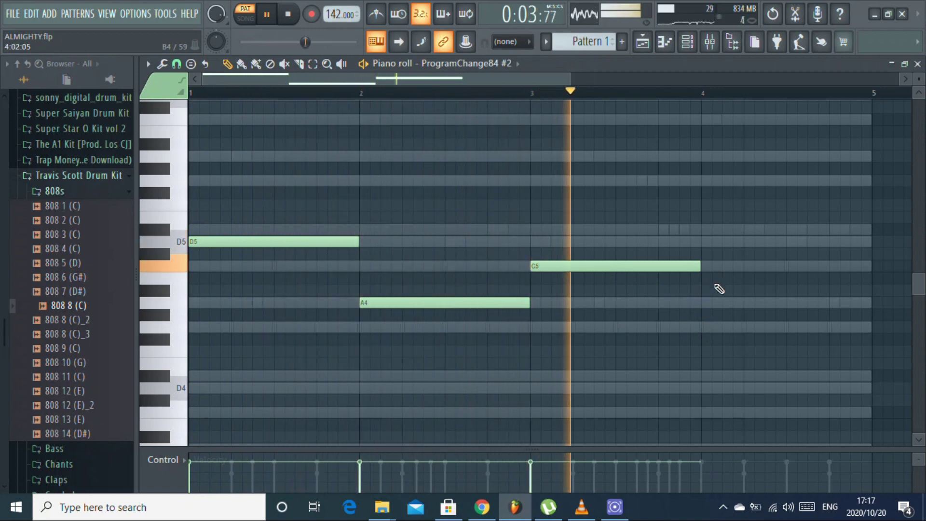
pyautogui.press('space')
pyautogui.moveTo(632, 267); pyautogui.dragTo(672, 231)
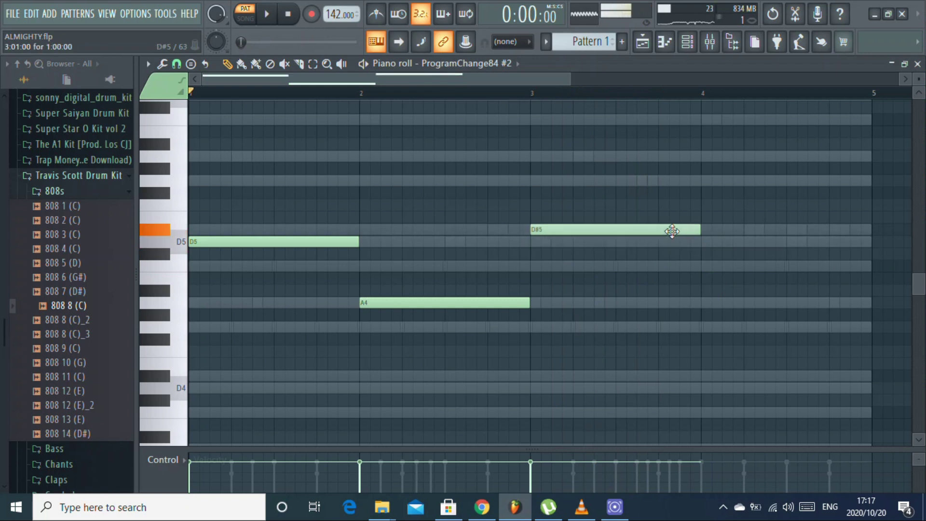
pyautogui.click(917, 64)
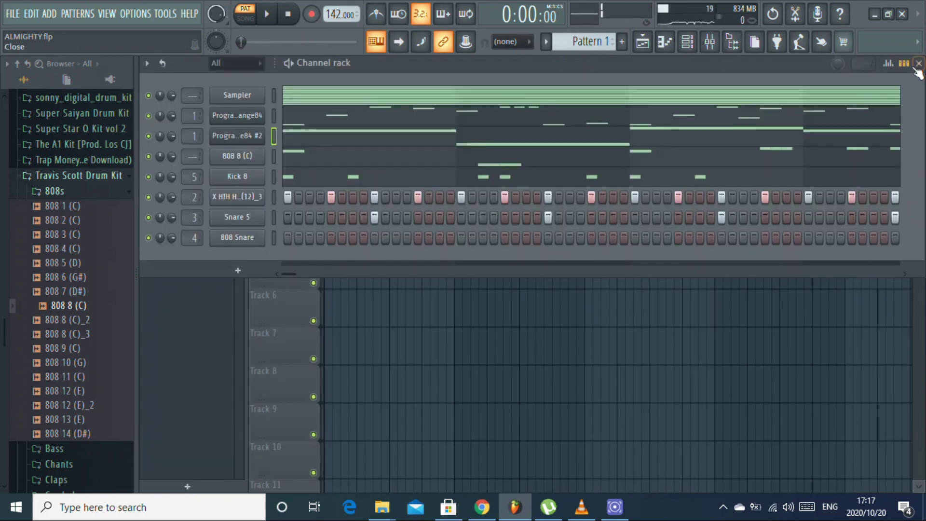
# - Audition several pad presets in the cloned Pigments instrument and load the Abyss preset
pyautogui.click(239, 141)
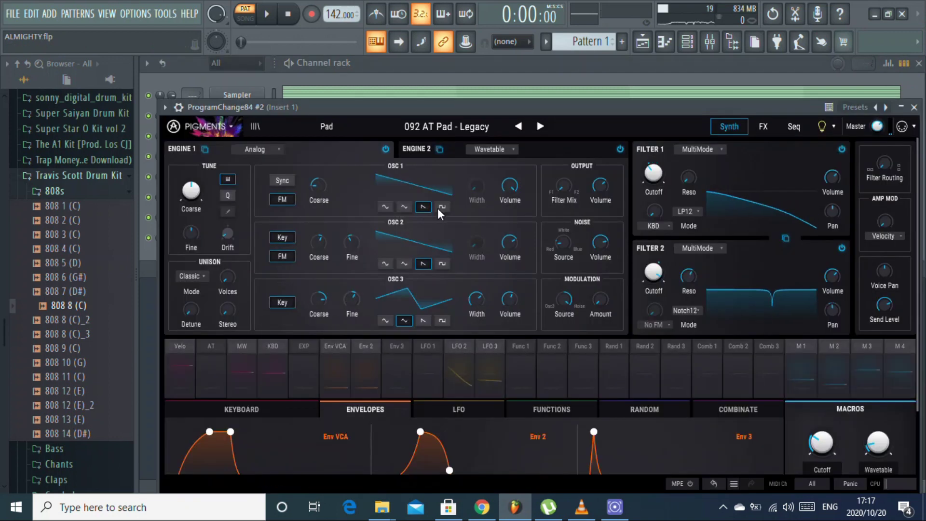
pyautogui.click(540, 125)
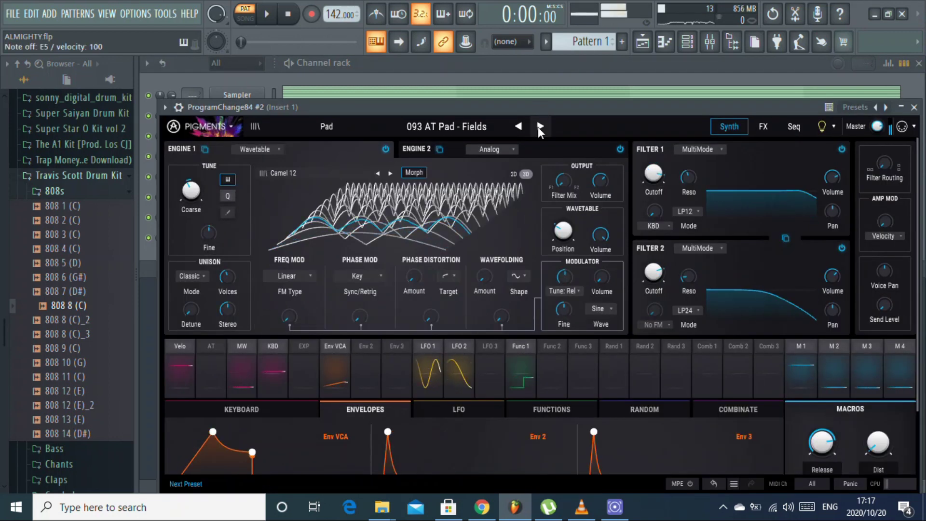
pyautogui.click(539, 126)
pyautogui.click(540, 126)
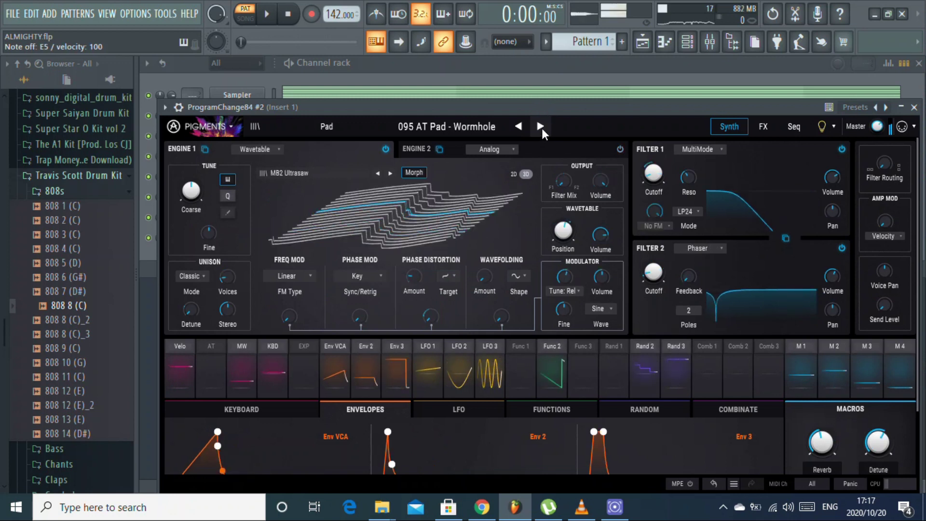
pyautogui.click(347, 129)
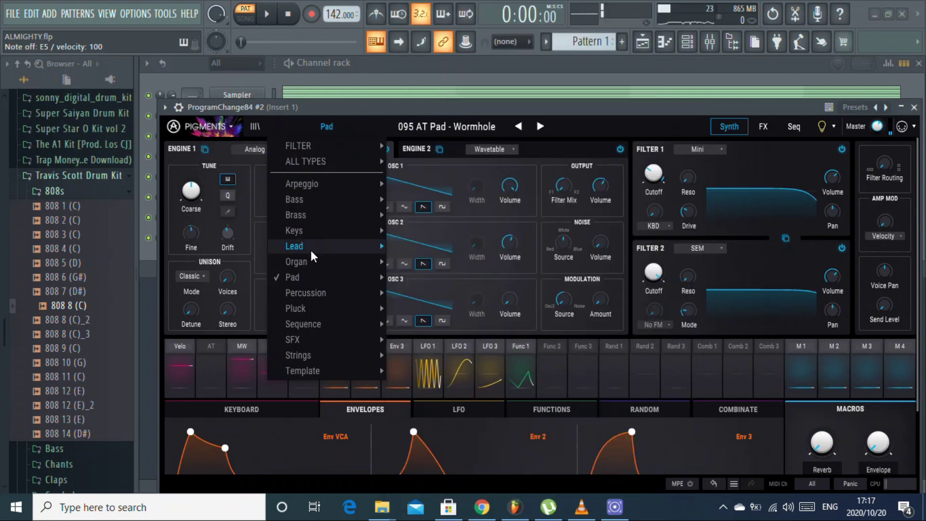
pyautogui.moveTo(313, 275)
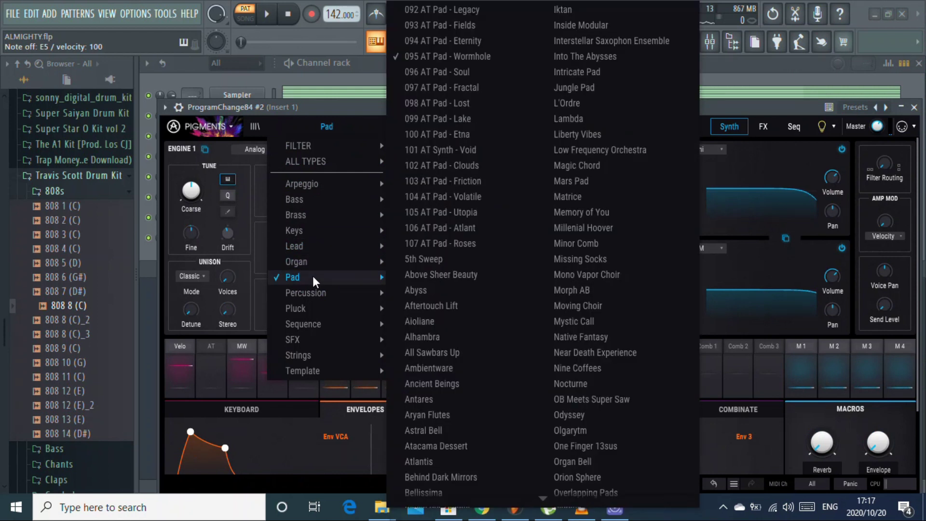
pyautogui.click(434, 290)
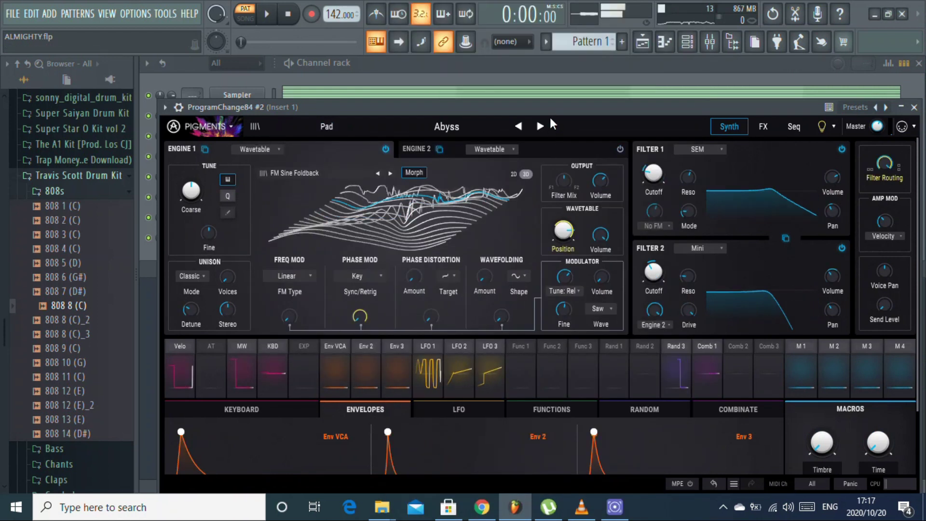
# - Audition further pad presets in the cloned Pigments instrument, load Blank Makes You Crazy Pad and close the instrument window
pyautogui.click(543, 127)
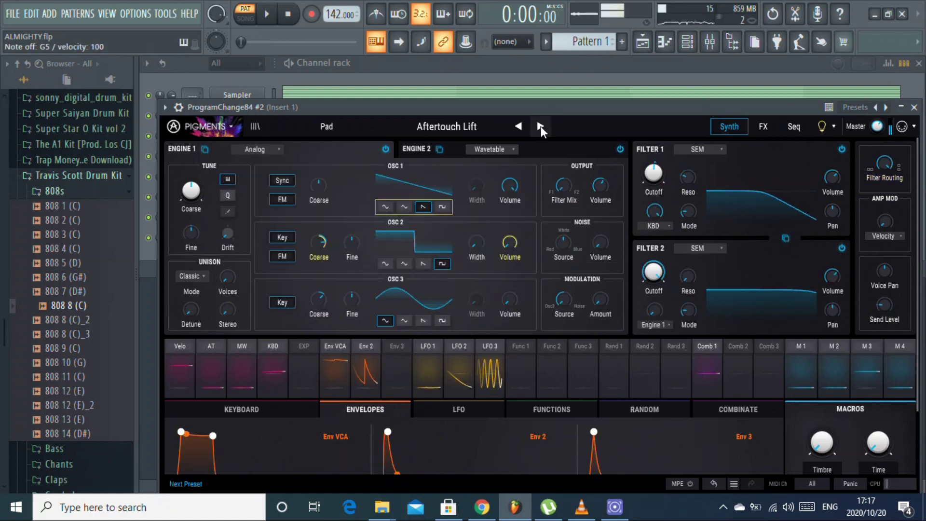
pyautogui.click(540, 126)
pyautogui.click(537, 128)
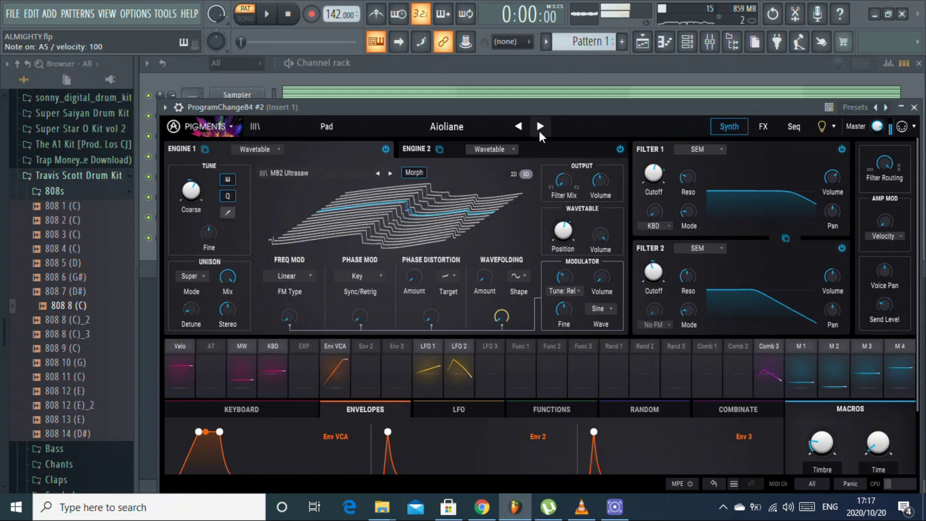
pyautogui.click(540, 126)
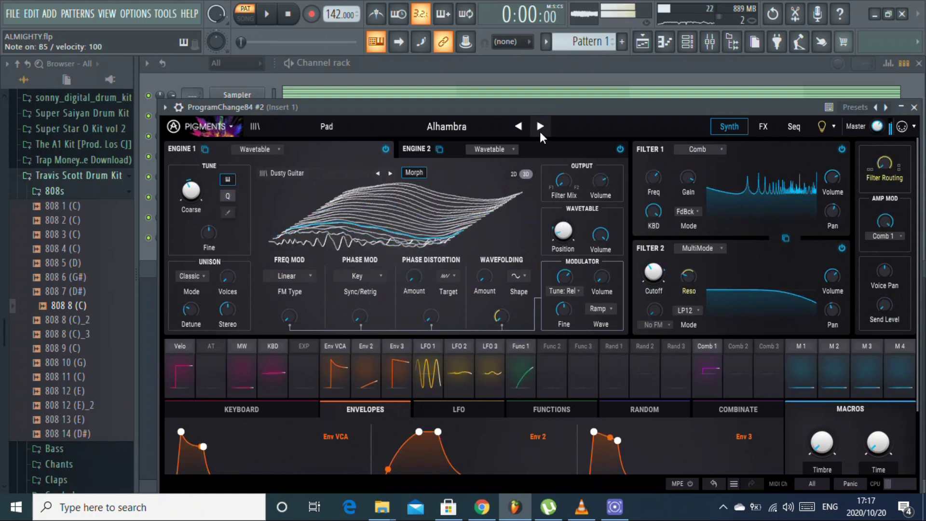
pyautogui.click(541, 127)
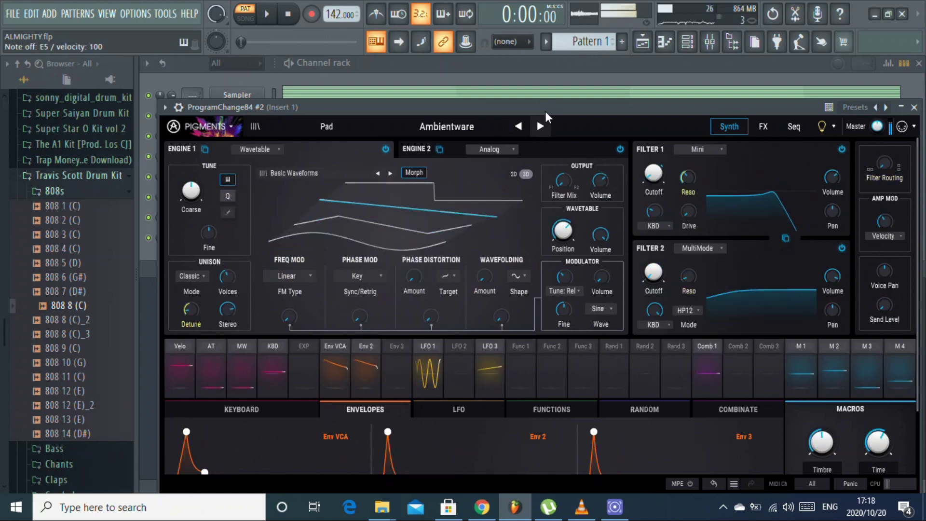
pyautogui.click(539, 127)
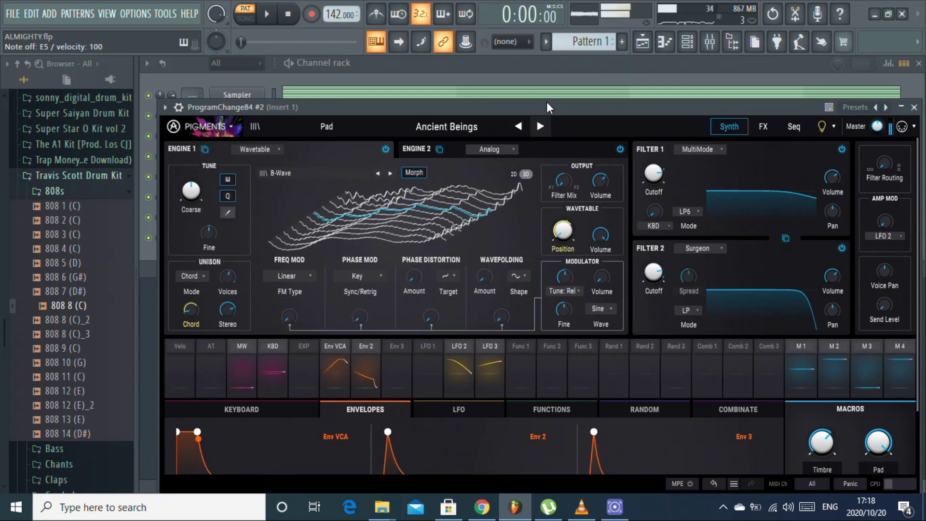
pyautogui.click(539, 126)
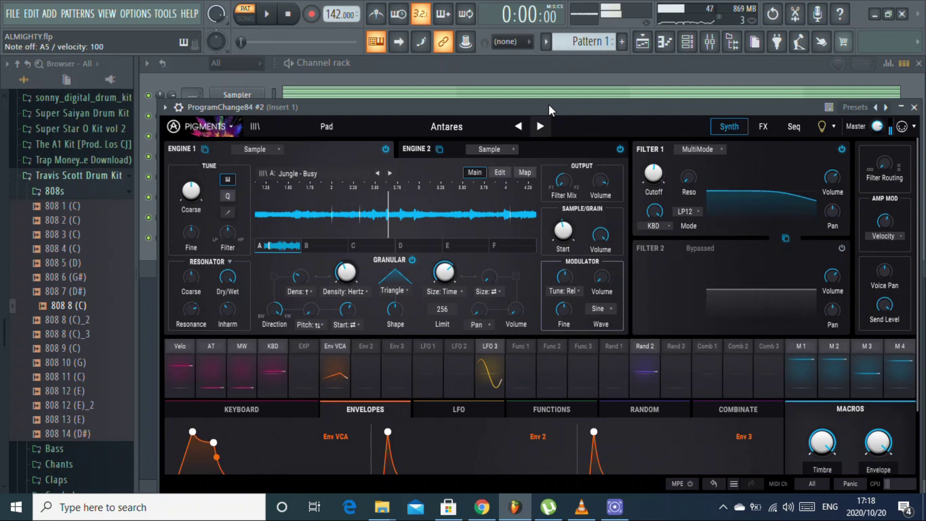
pyautogui.click(540, 126)
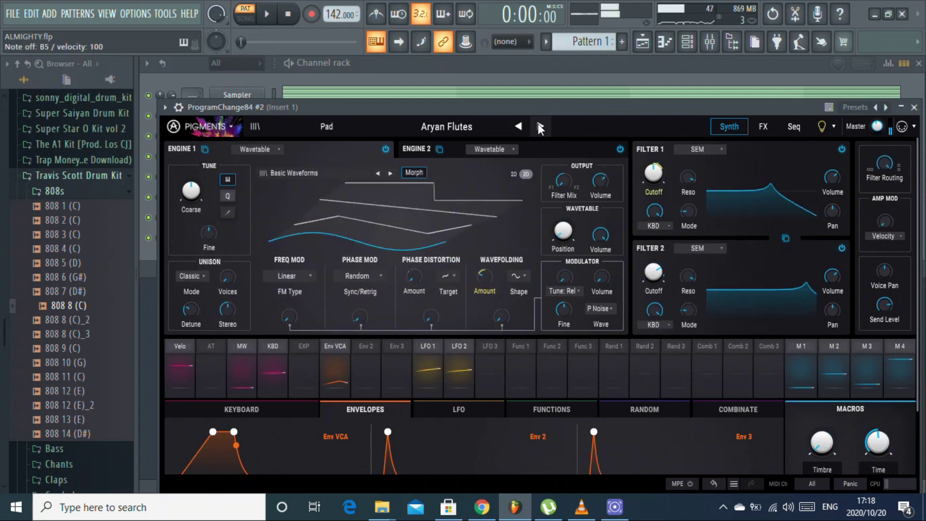
pyautogui.click(541, 128)
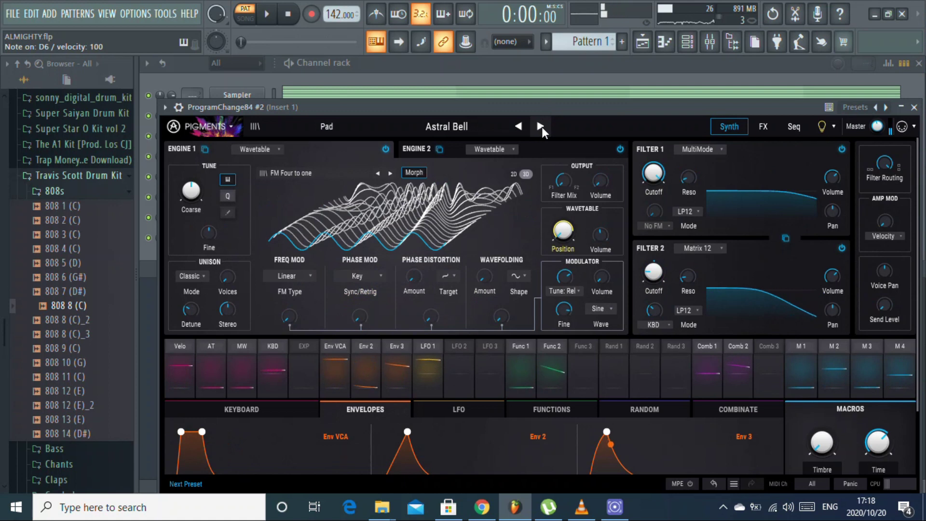
pyautogui.click(541, 126)
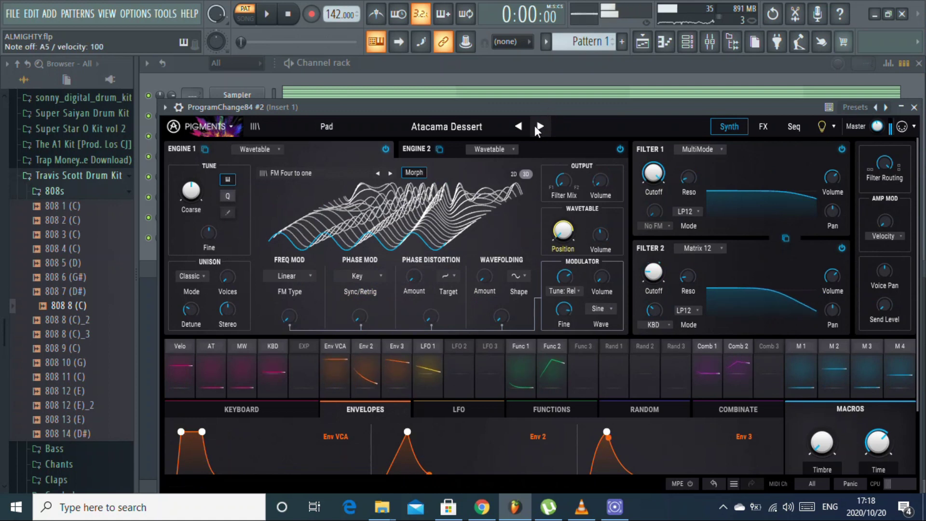
pyautogui.click(541, 125)
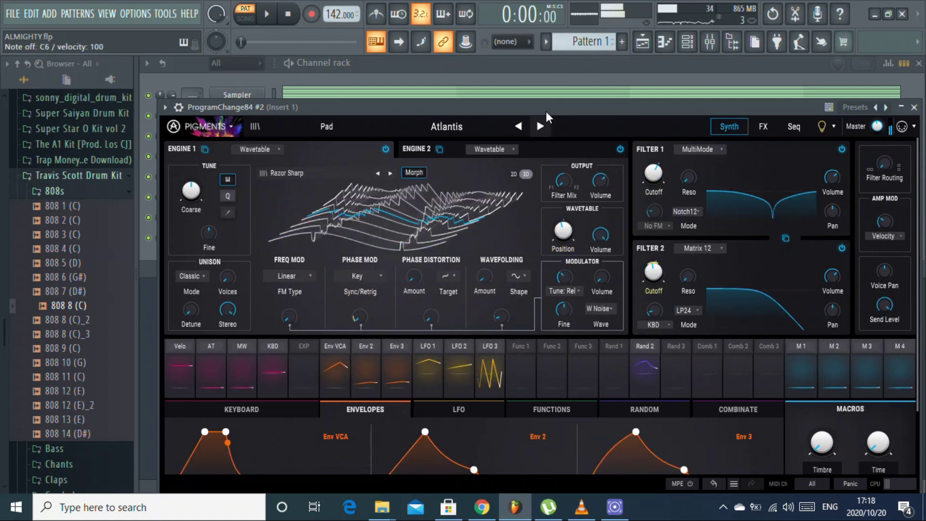
pyautogui.click(540, 127)
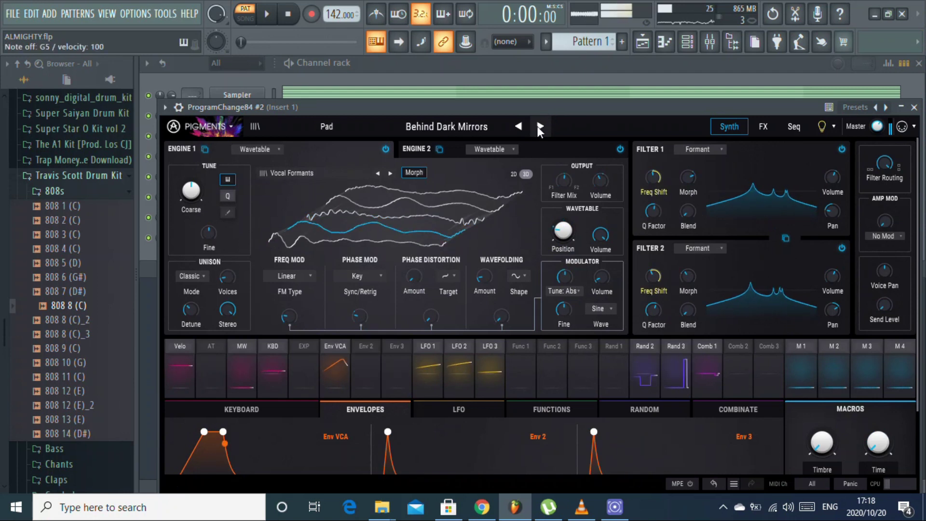
pyautogui.click(540, 125)
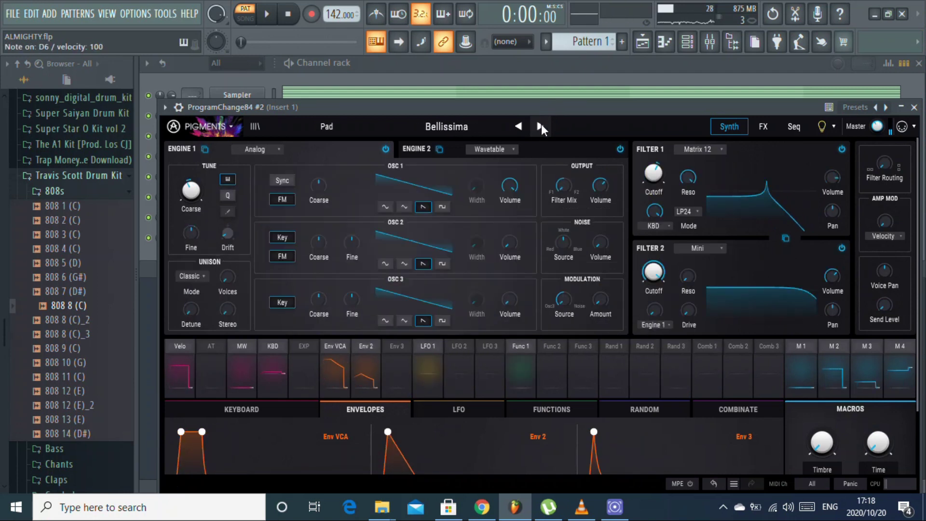
pyautogui.click(541, 124)
pyautogui.click(541, 126)
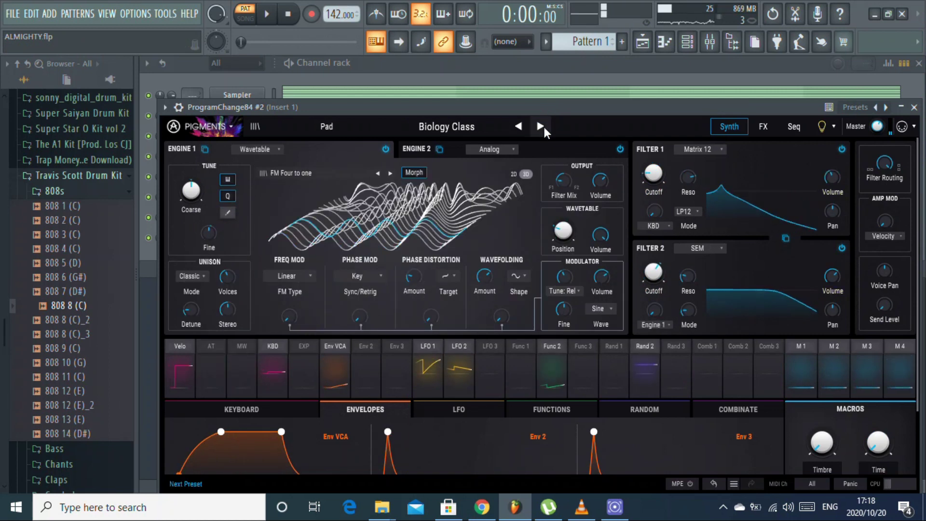
pyautogui.click(543, 125)
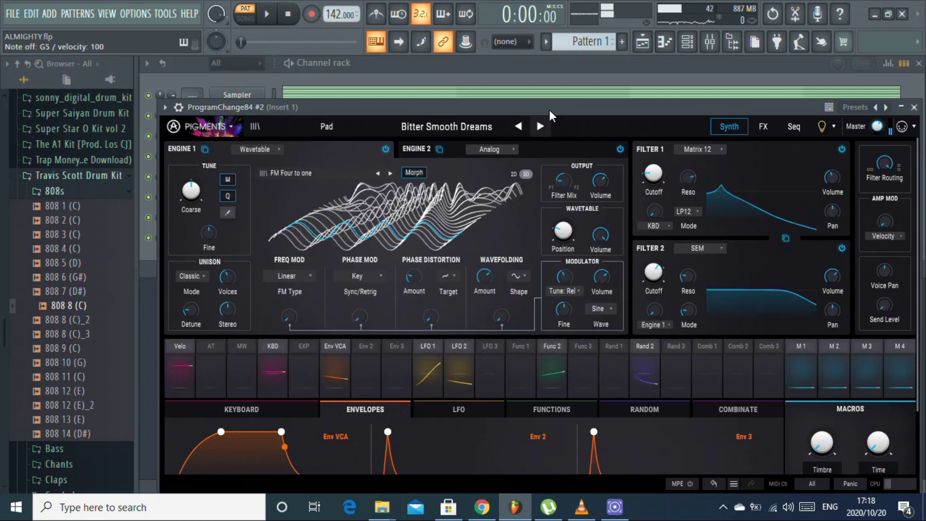
pyautogui.click(541, 126)
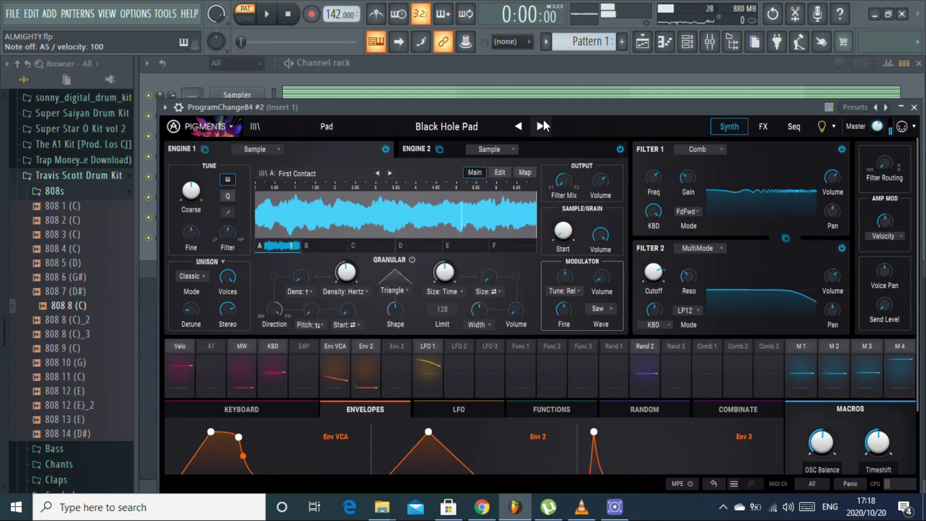
pyautogui.click(540, 127)
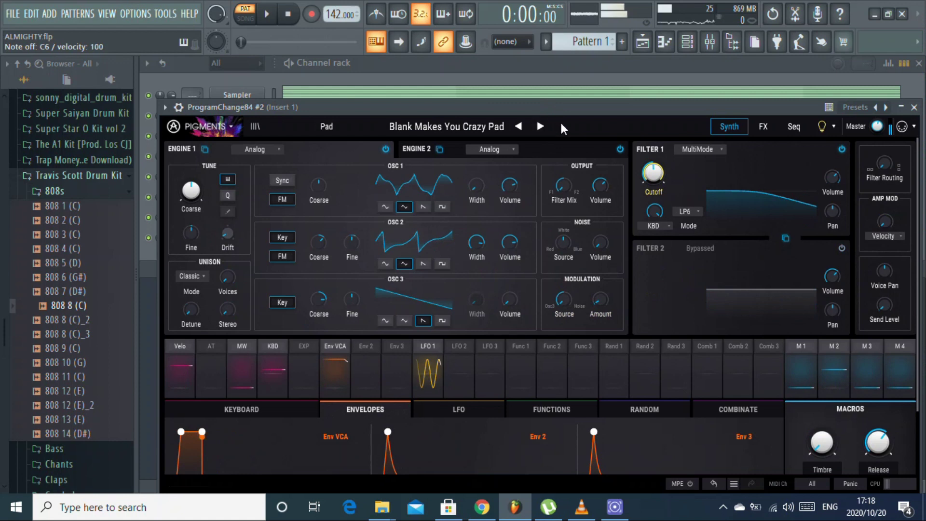
pyautogui.click(913, 108)
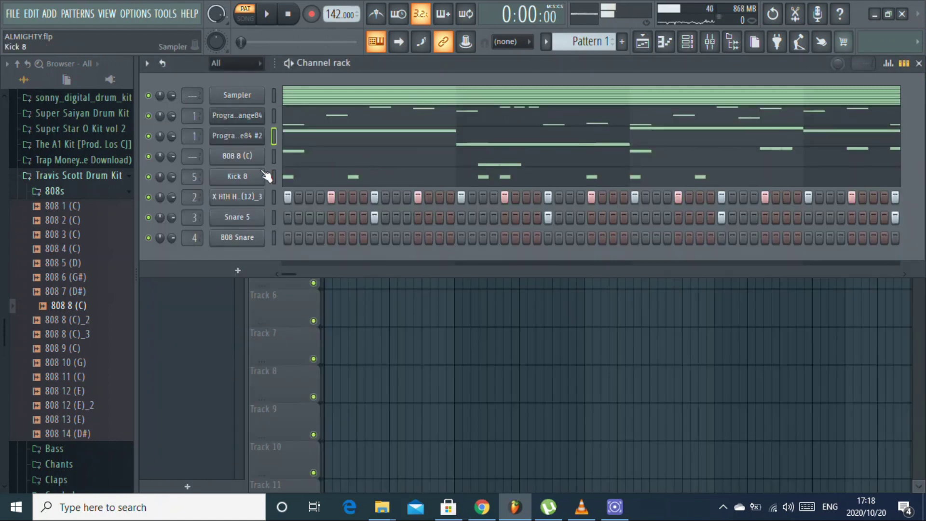
# - Replace the cloned channel's pad notes in bars 2 to 4 with one-bar notes D#5, A5 and A#5
pyautogui.click(308, 137)
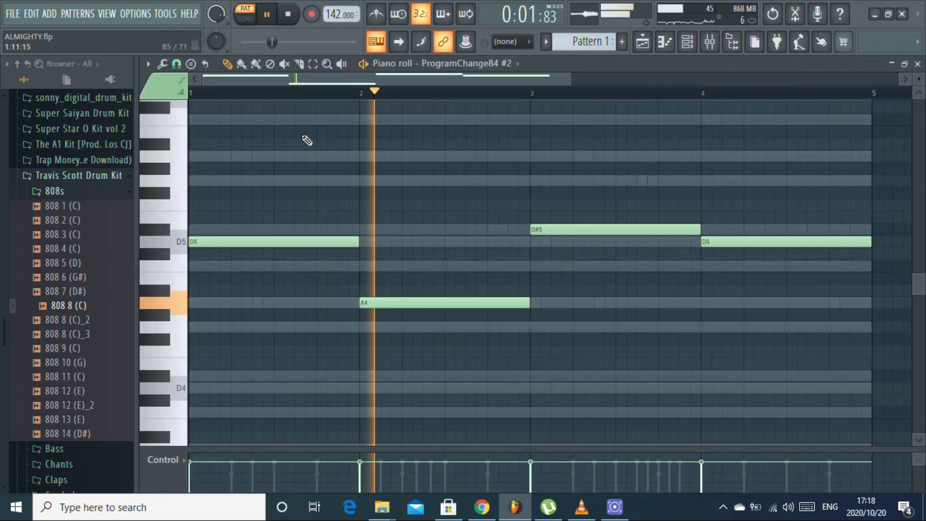
pyautogui.rightClick(376, 304)
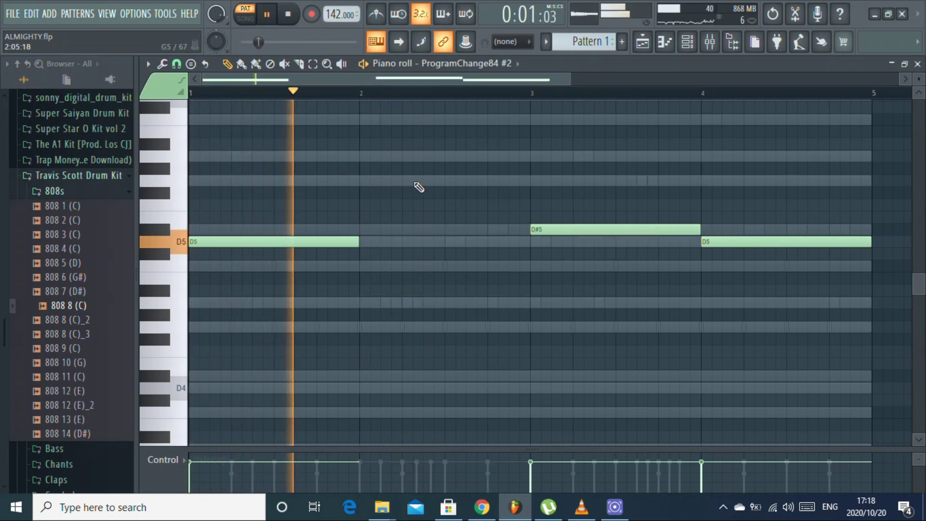
pyautogui.click(369, 230)
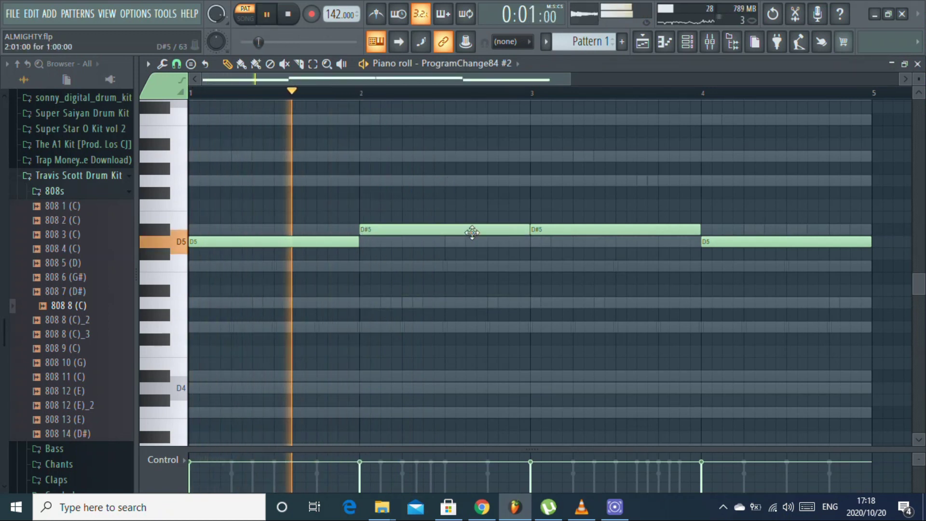
pyautogui.rightClick(593, 231)
pyautogui.rightClick(723, 242)
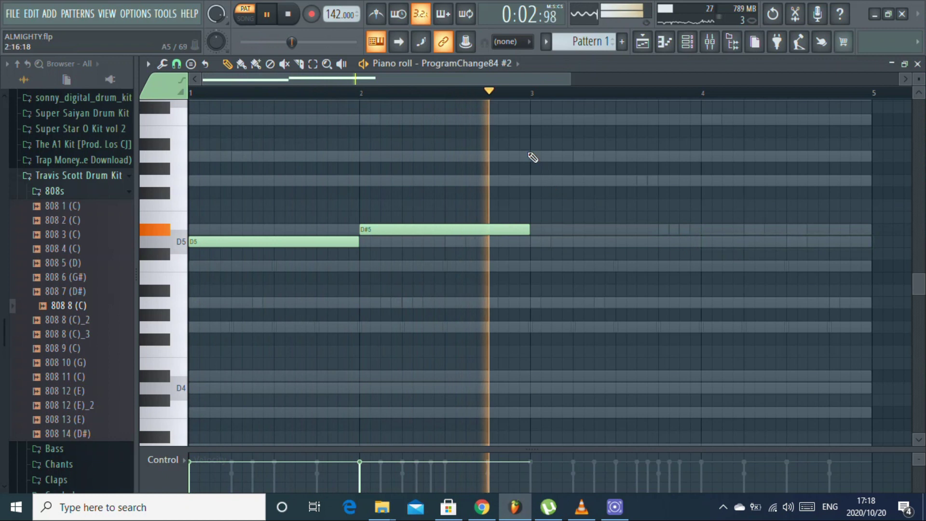
pyautogui.click(532, 156)
pyautogui.click(703, 182)
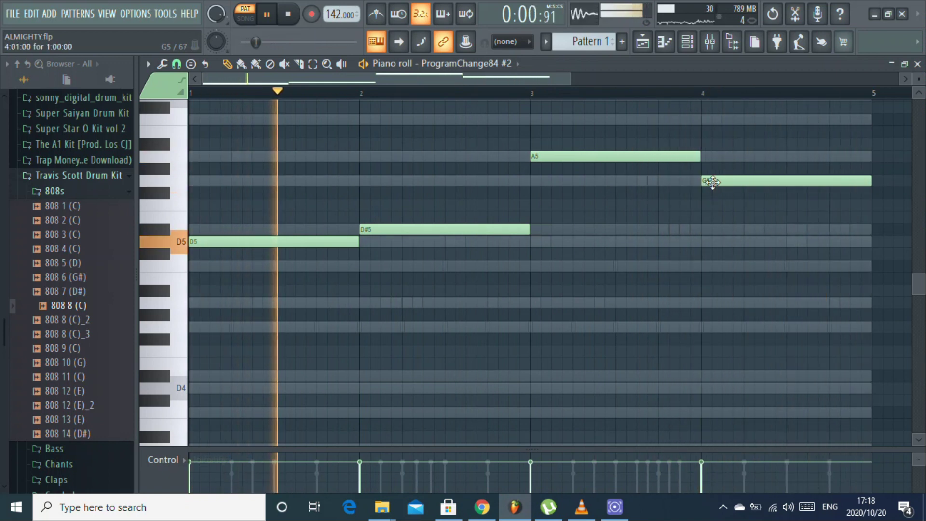
pyautogui.moveTo(708, 180); pyautogui.dragTo(709, 145)
# - Transpose all four pad notes up one octave
pyautogui.hotkey('ctrl', 'a')
pyautogui.press('Delete')
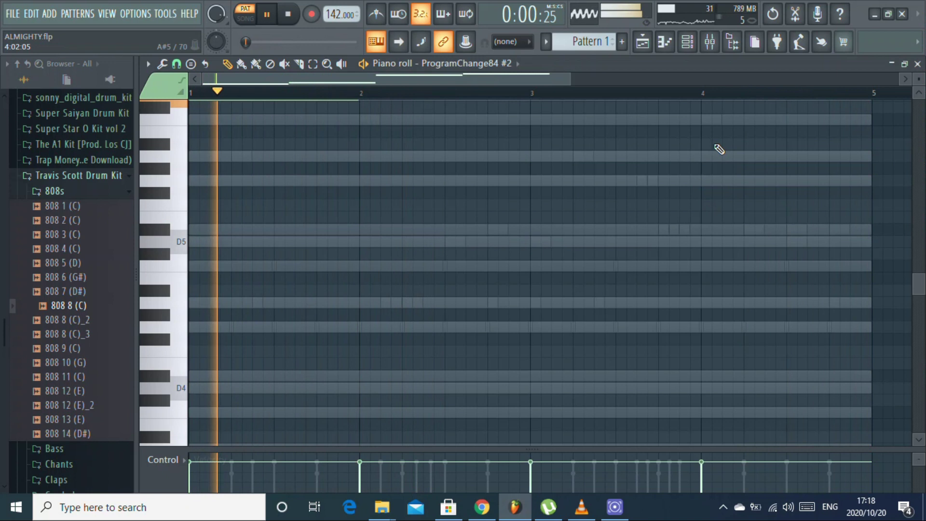
pyautogui.scroll(3, 707, 154)
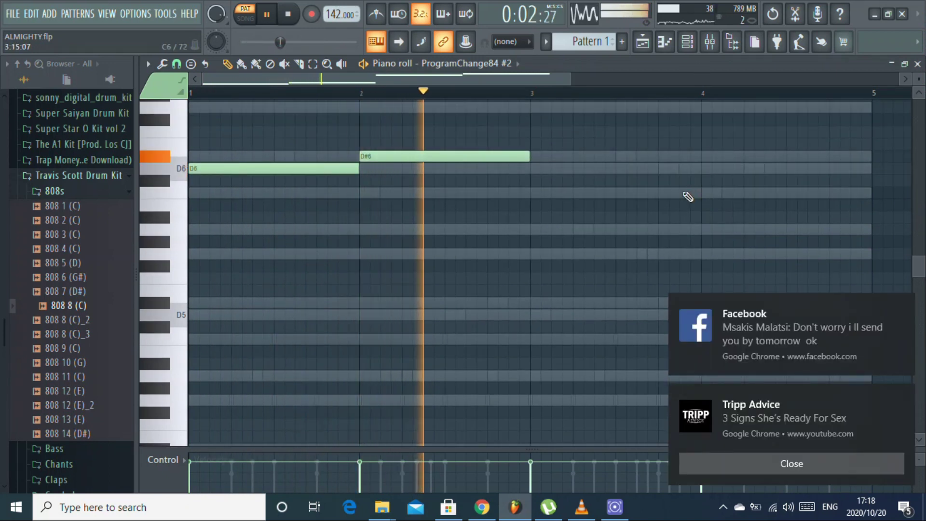
pyautogui.scroll(2, 692, 194)
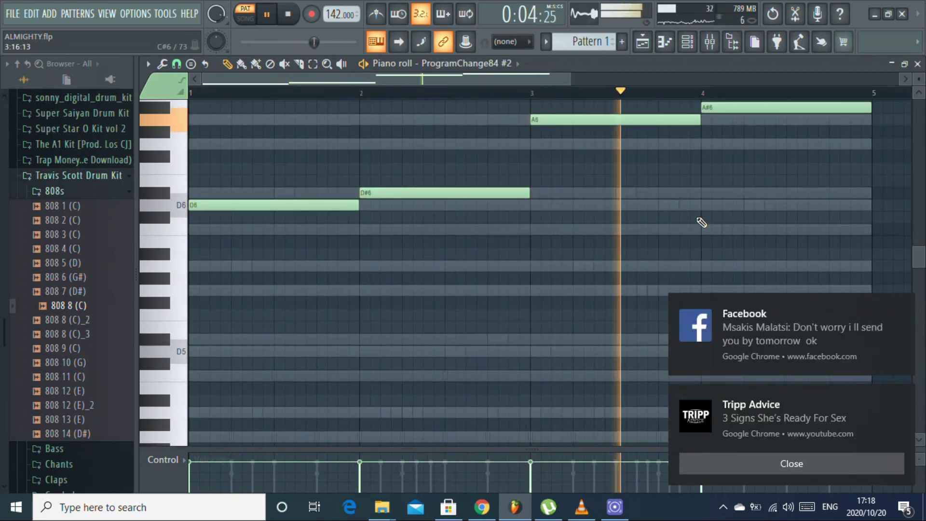
# - Lower the pad notes in bars 3 and 4 by one octave, play the pattern and close the piano roll
pyautogui.moveTo(612, 167); pyautogui.dragTo(733, 121)
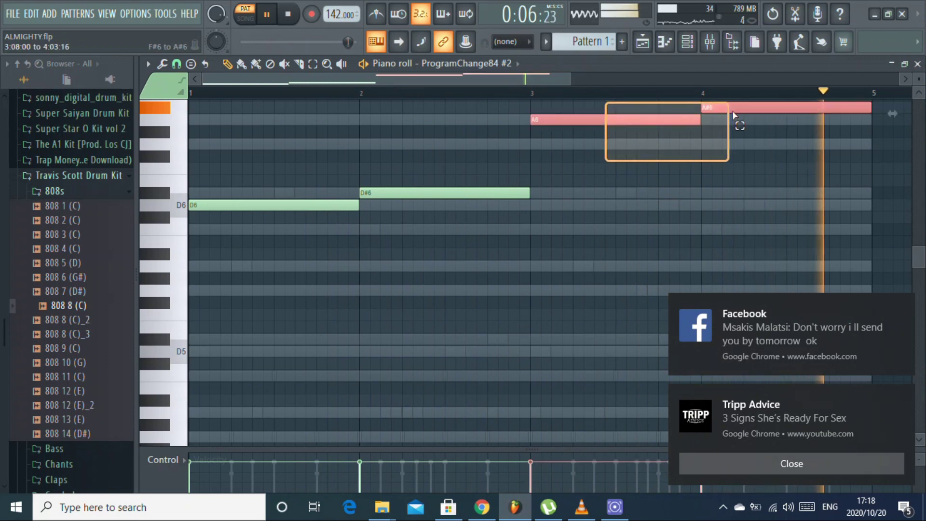
pyautogui.hotkey('ctrl', 'Down')
pyautogui.press('space')
pyautogui.press('space')
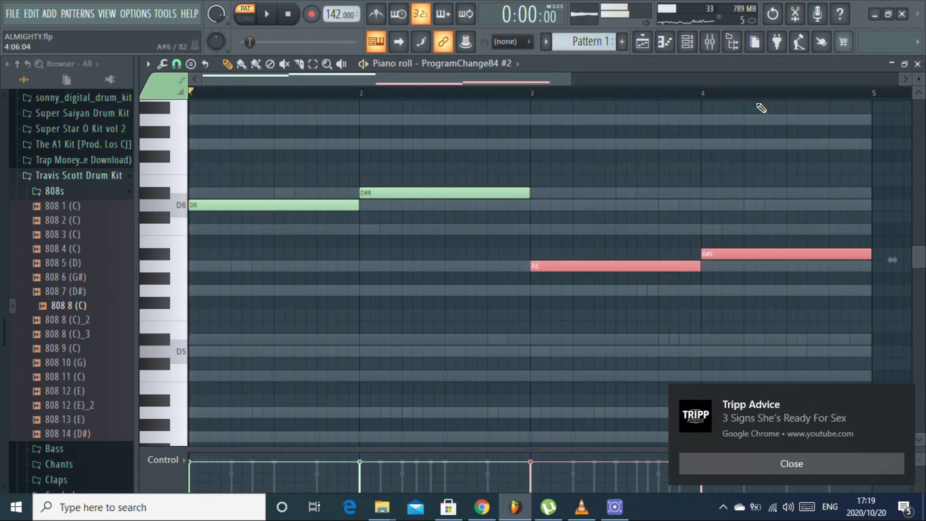
pyautogui.click(918, 64)
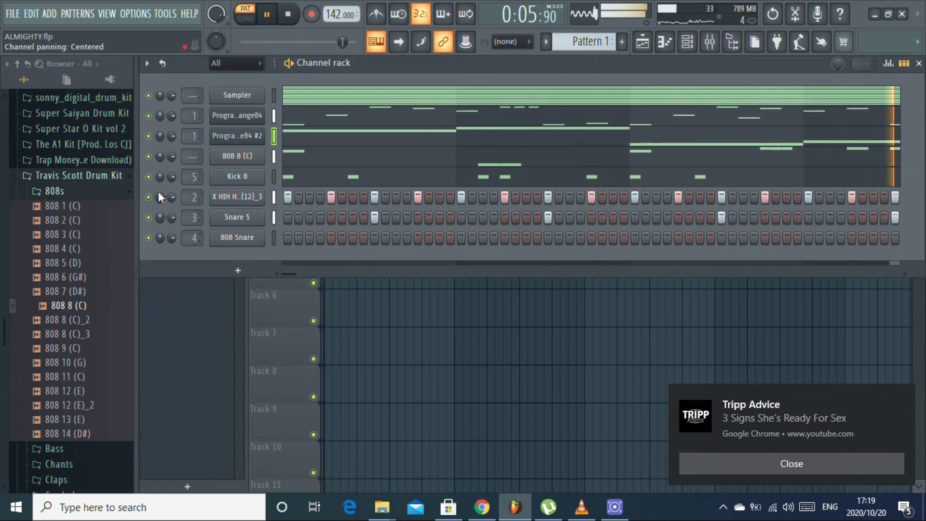
# - Show the X HIH HAT (12)_3 pattern in the piano roll and set its snap to 1/4 step
pyautogui.rightClick(257, 204)
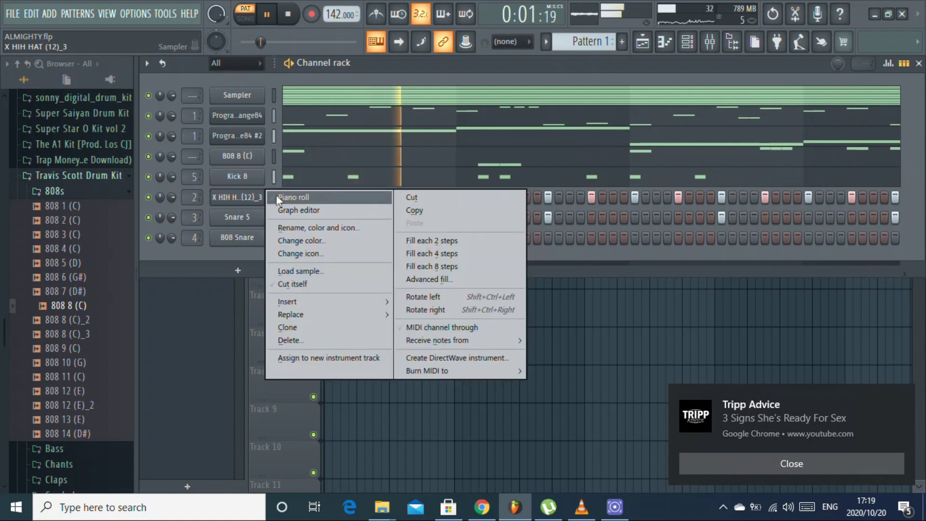
pyautogui.click(276, 195)
pyautogui.moveTo(571, 84); pyautogui.dragTo(397, 93)
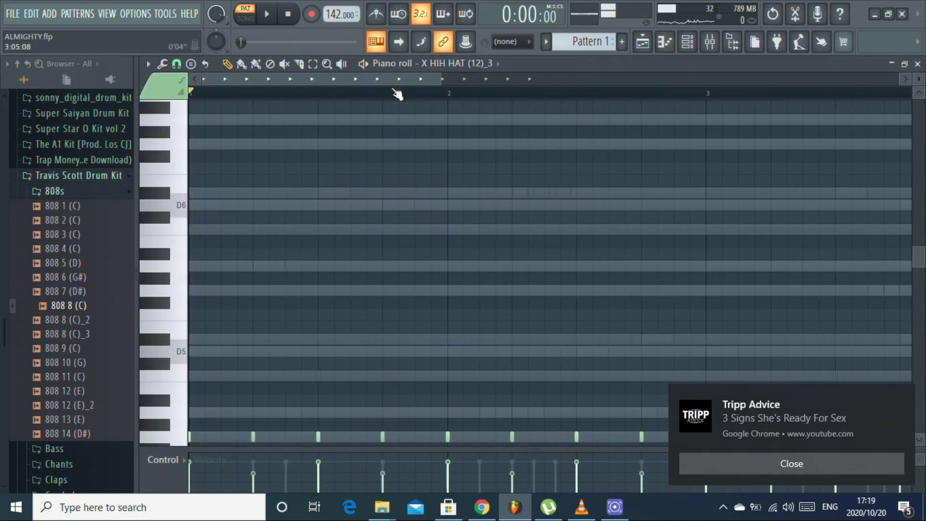
pyautogui.scroll(-4, 247, 233)
pyautogui.press('space')
pyautogui.click(191, 63)
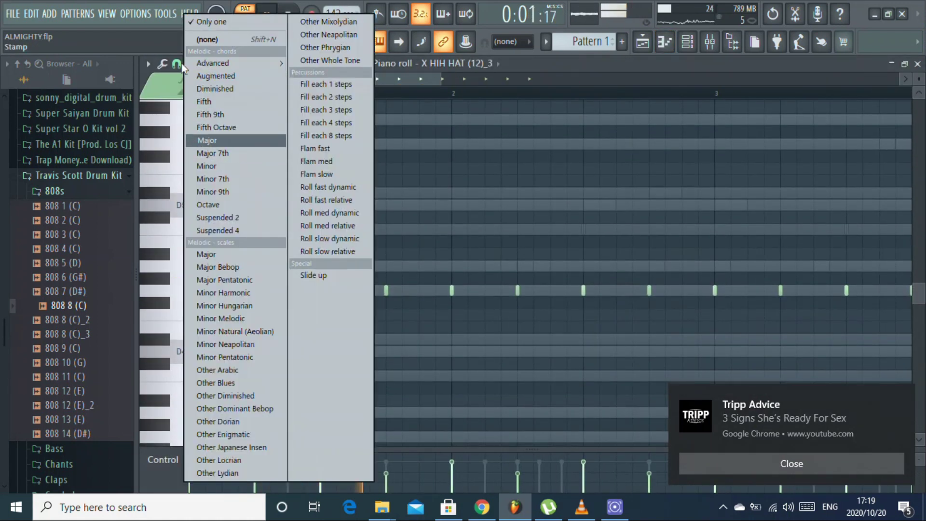
pyautogui.click(182, 65)
pyautogui.click(177, 63)
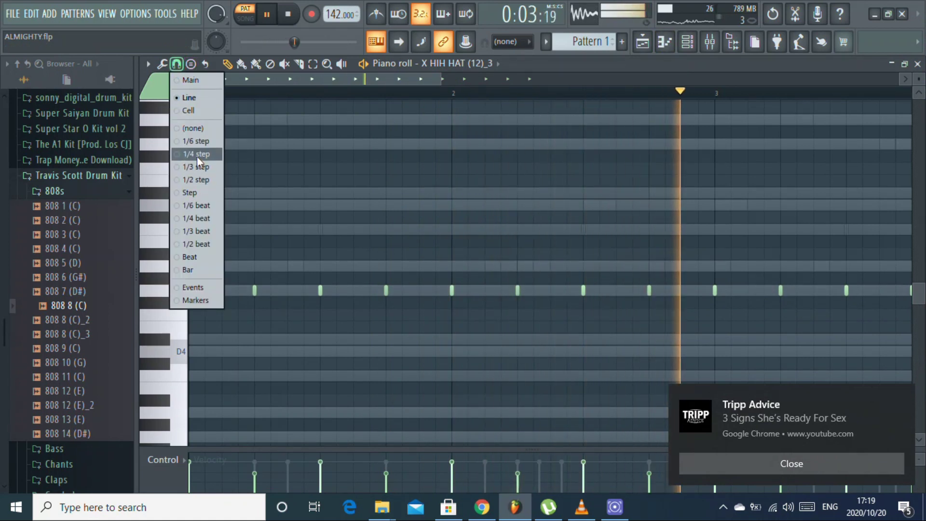
pyautogui.click(197, 154)
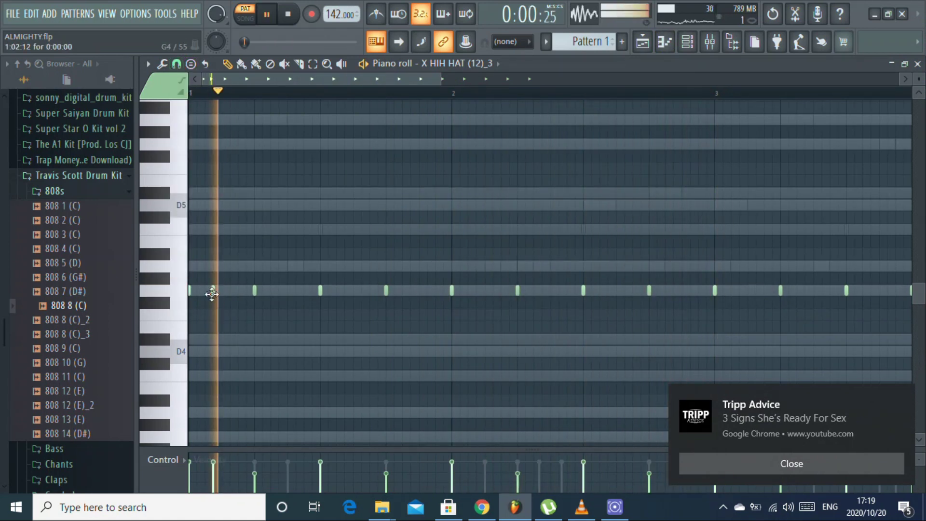
# - Add a quick three-hit hi-hat roll at half-step spacing before beat 2 of bar 1 and listen to it
pyautogui.moveTo(215, 294); pyautogui.dragTo(221, 292)
pyautogui.click(230, 293)
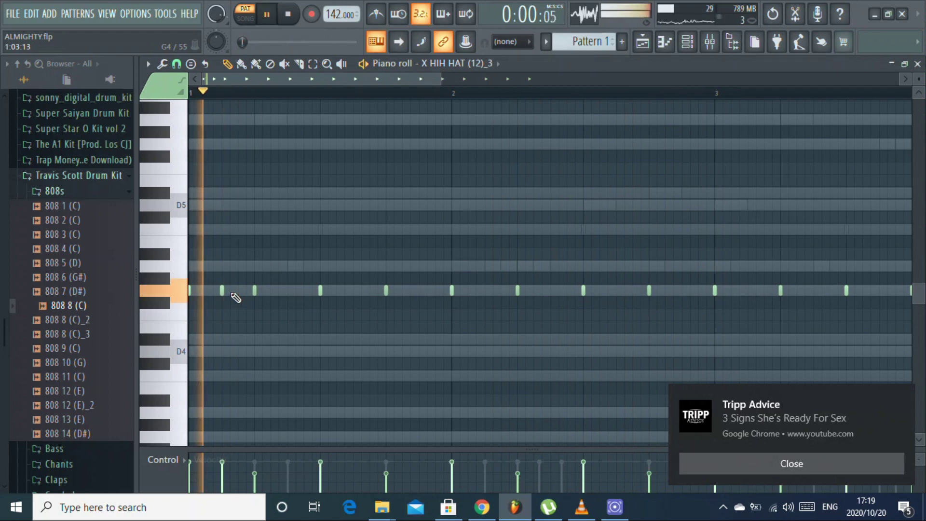
pyautogui.press('space')
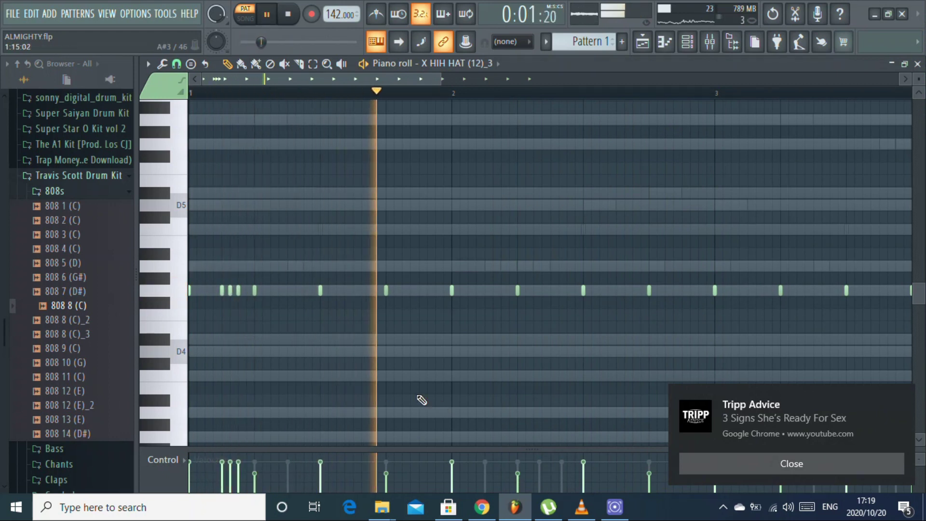
# - Add a descending four-hit hi-hat roll from D#4 to C4 at the end of bar 1 and listen to it
pyautogui.click(419, 338)
pyautogui.click(427, 351)
pyautogui.click(435, 362)
pyautogui.rightClick(434, 362)
pyautogui.click(436, 376)
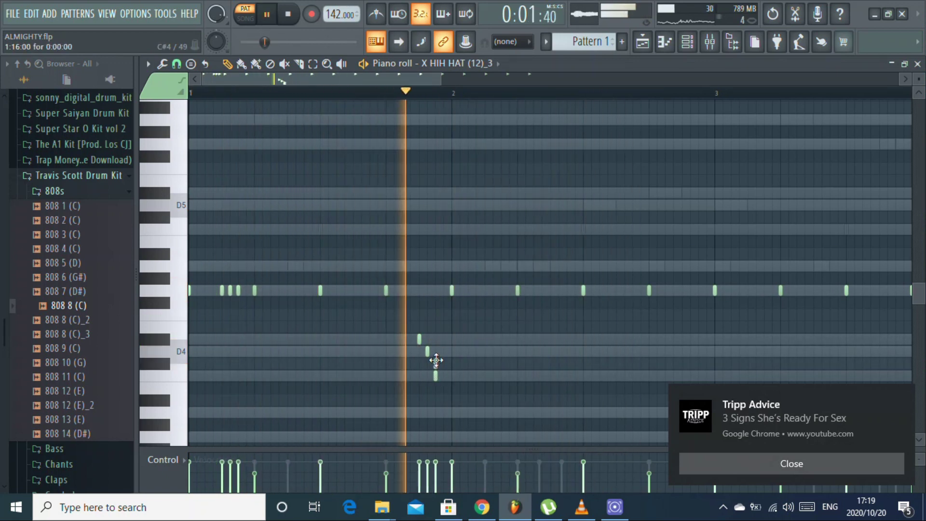
pyautogui.click(431, 363)
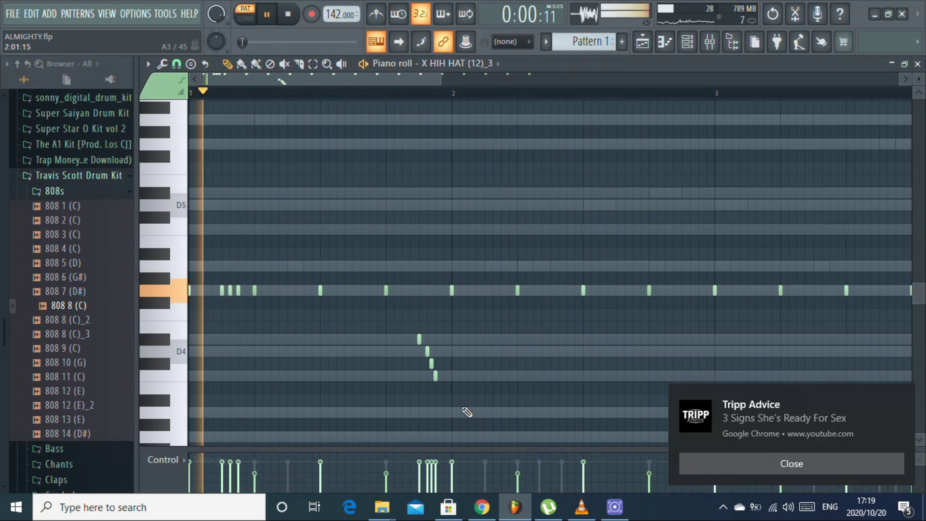
pyautogui.press('space')
pyautogui.press('space')
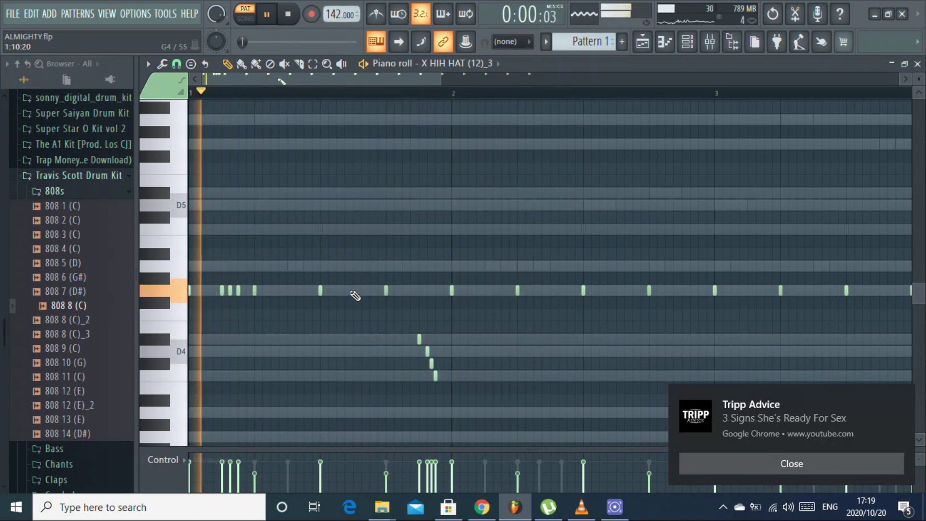
# - Place an extra G4 hi-hat hit at step 11 of bar 1, keeping the 1/4 step snap, and play the pattern
pyautogui.click(353, 290)
pyautogui.moveTo(353, 297); pyautogui.dragTo(345, 296)
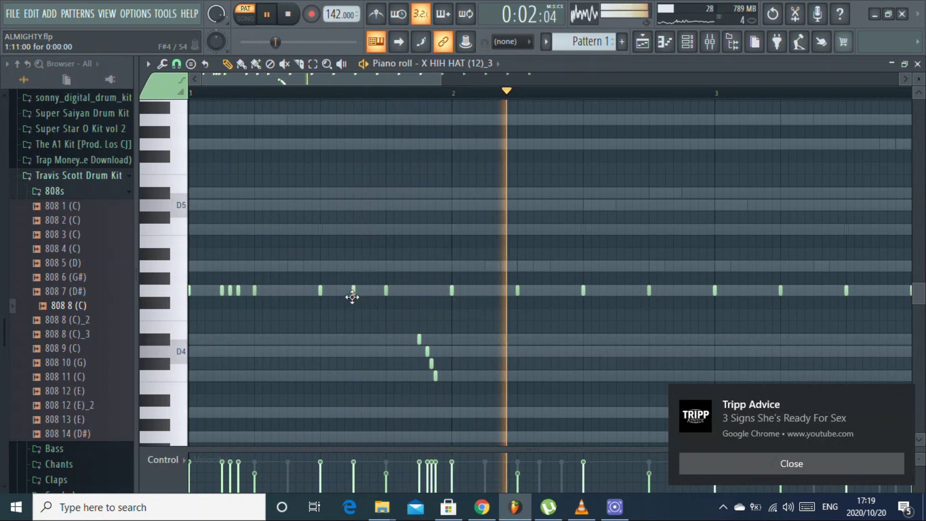
pyautogui.press('space')
pyautogui.press('space')
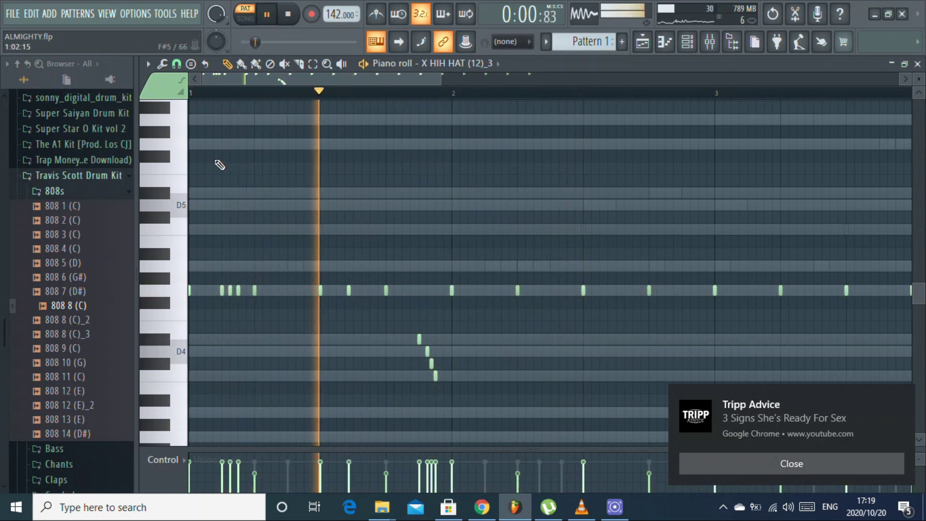
pyautogui.press('space')
pyautogui.click(177, 64)
pyautogui.click(208, 153)
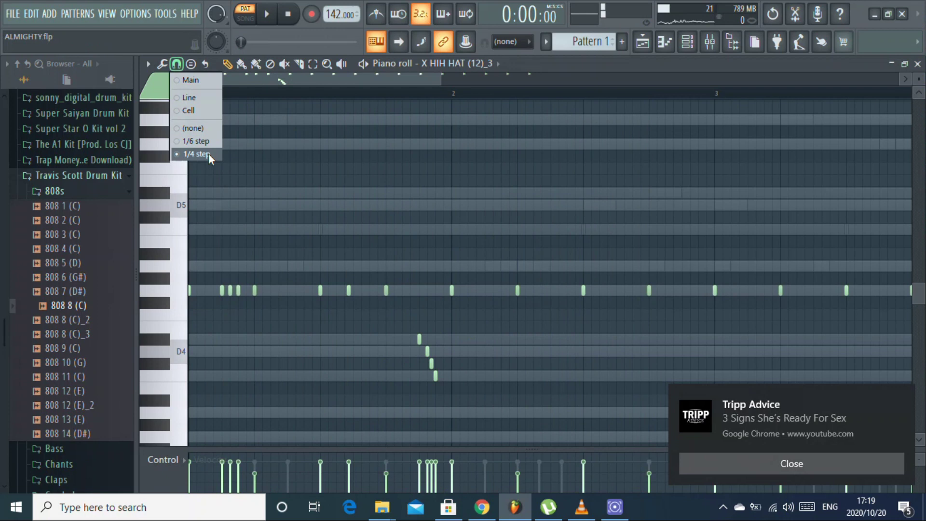
pyautogui.rightClick(347, 290)
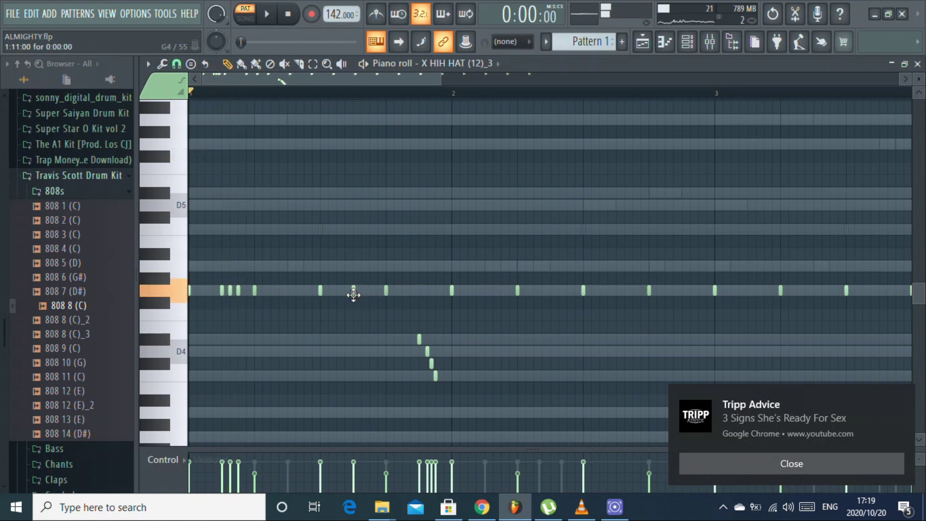
pyautogui.press('space')
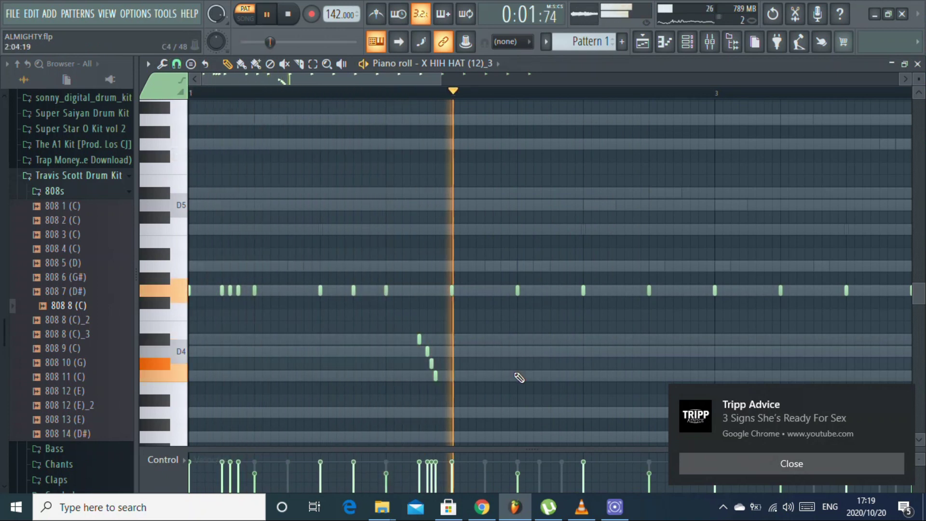
# - Delete the descending four-hit roll at the end of bar 1
pyautogui.rightClick(431, 363)
pyautogui.rightClick(427, 351)
pyautogui.rightClick(419, 339)
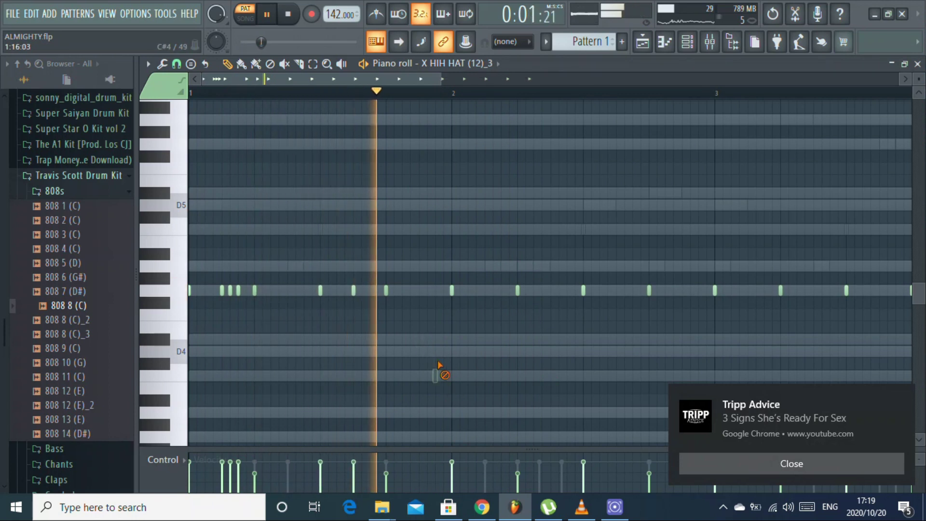
# - Replace the roll before beat 2 of bar 1 with four half-step G4 hits after it, and remove the extra hit at step 11
pyautogui.click(263, 290)
pyautogui.click(271, 290)
pyautogui.click(279, 290)
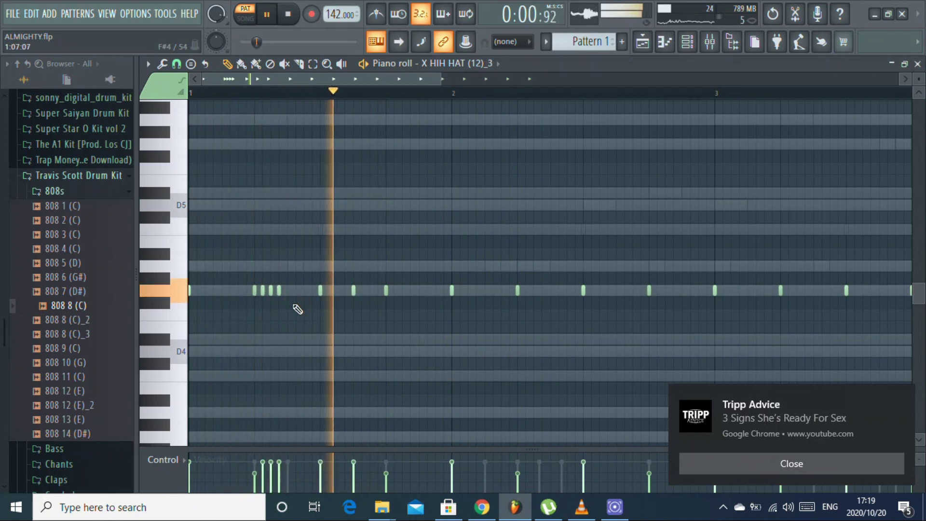
pyautogui.press('space')
pyautogui.press('space')
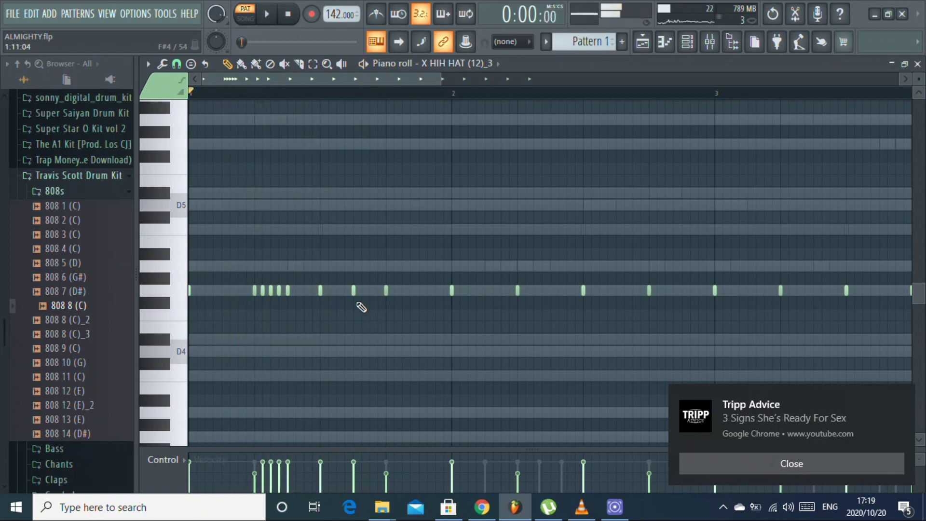
pyautogui.press('space')
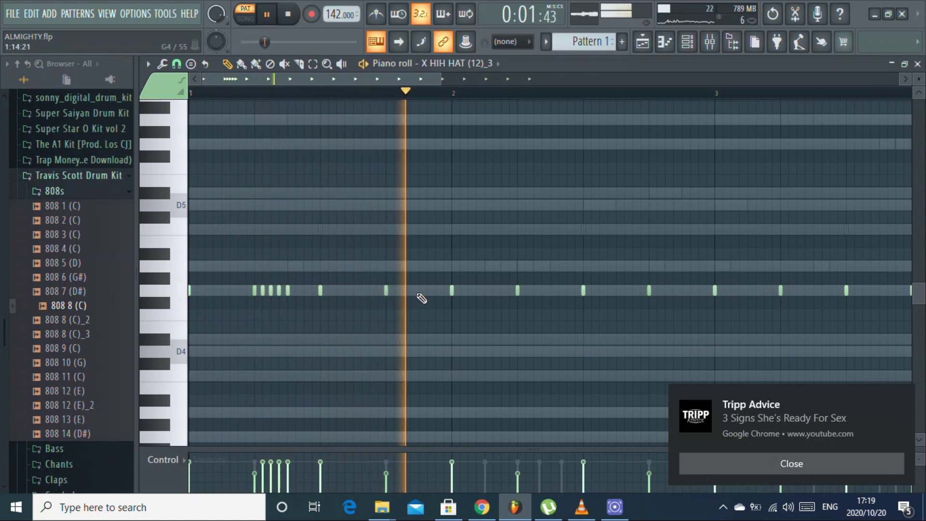
pyautogui.press('space')
pyautogui.press('space')
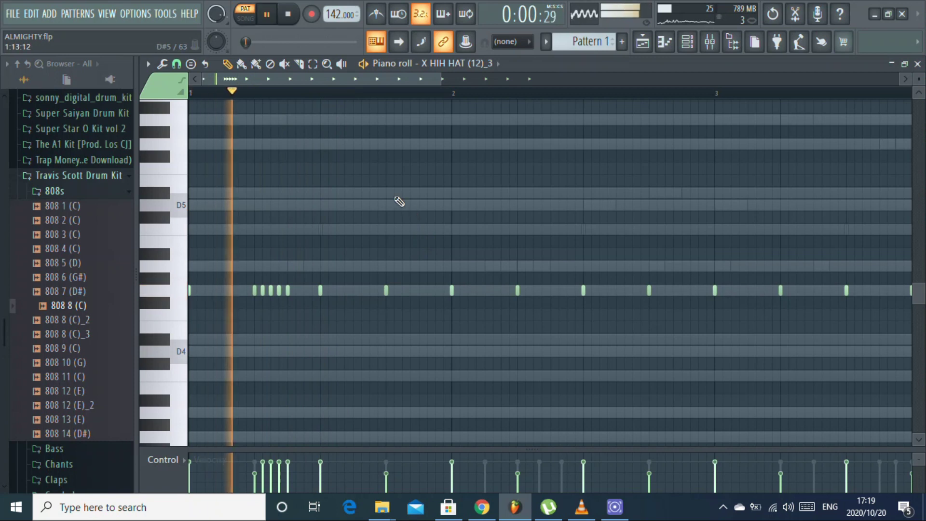
# - Add a descending three-hit roll on D#5, D5 and C5 right after beat 4 of bar 1 and listen to it
pyautogui.click(394, 192)
pyautogui.press('space')
pyautogui.click(411, 229)
pyautogui.press('space')
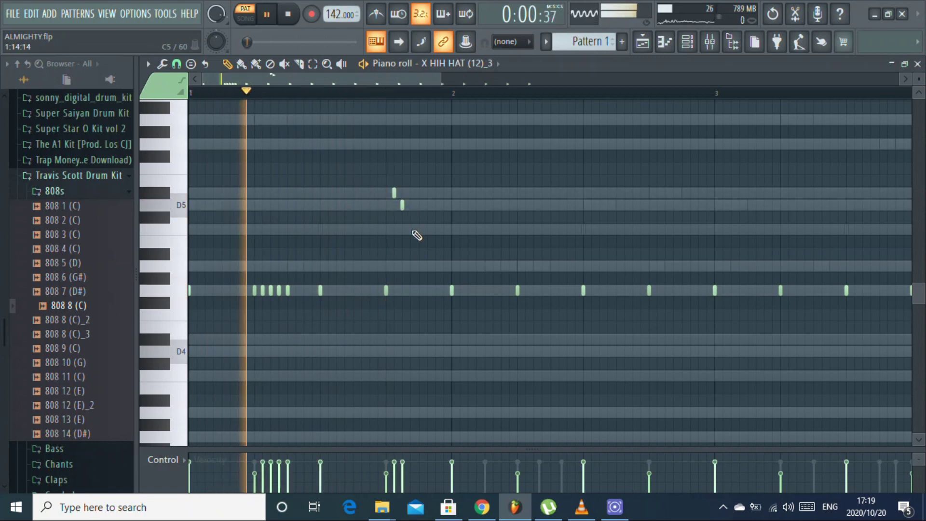
pyautogui.press('space')
pyautogui.press('space')
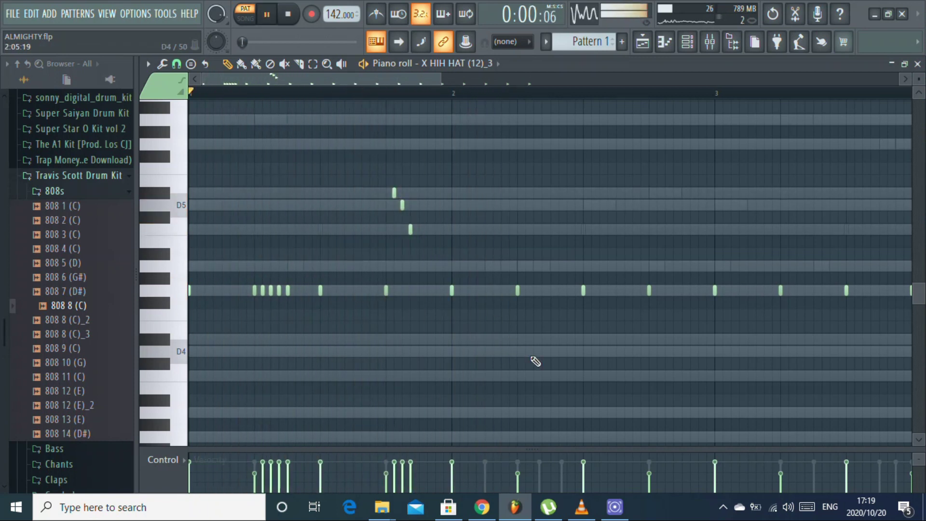
# - Add three evenly spaced D4 hi-hat hits just before beat 2 of bar 2 and replay the pattern
pyautogui.click(486, 351)
pyautogui.click(497, 351)
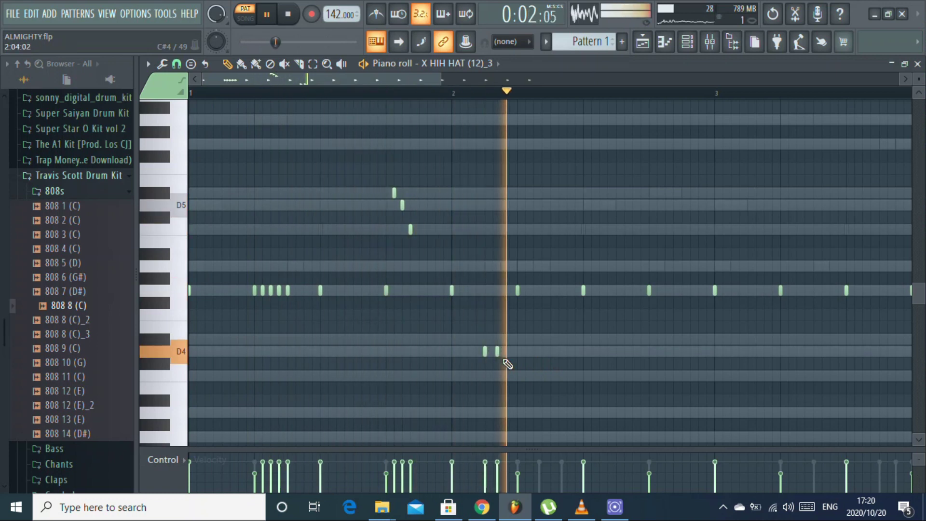
pyautogui.click(509, 351)
pyautogui.press('space')
pyautogui.press('space')
# - Add a descending four-hit roll from A3 to F#3 at quarter-step spacing before beat 4 of bar 2
pyautogui.scroll(-3, 626, 410)
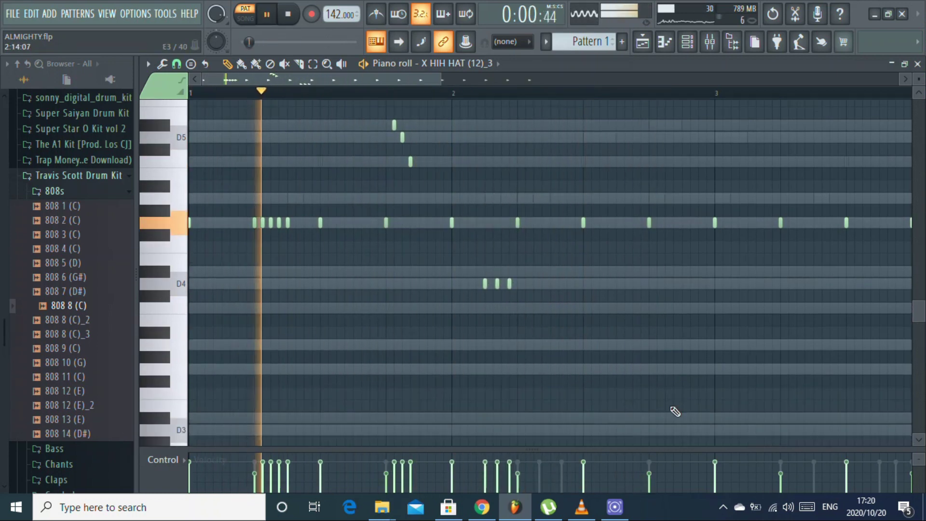
pyautogui.press('space')
pyautogui.click(616, 302)
pyautogui.click(620, 314)
pyautogui.press('space')
pyautogui.click(624, 325)
pyautogui.click(628, 338)
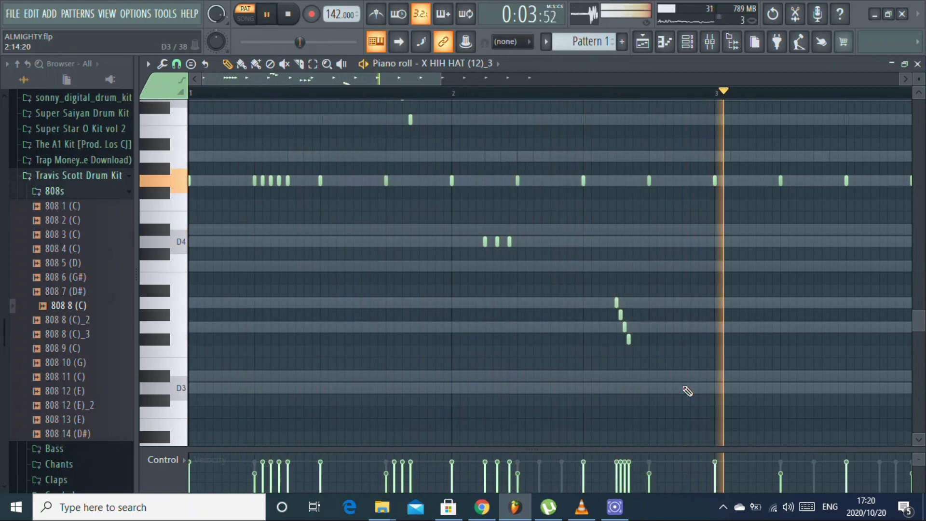
# - Add a G4 hit at step 3 of bar 3 and a three-hit half-step roll before its beat 3
pyautogui.moveTo(437, 78); pyautogui.dragTo(508, 91)
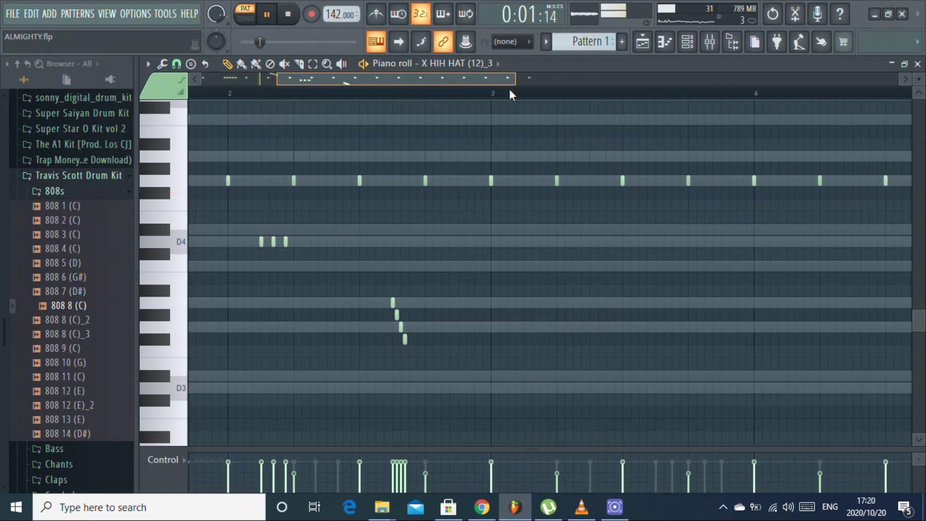
pyautogui.click(516, 180)
pyautogui.click(524, 180)
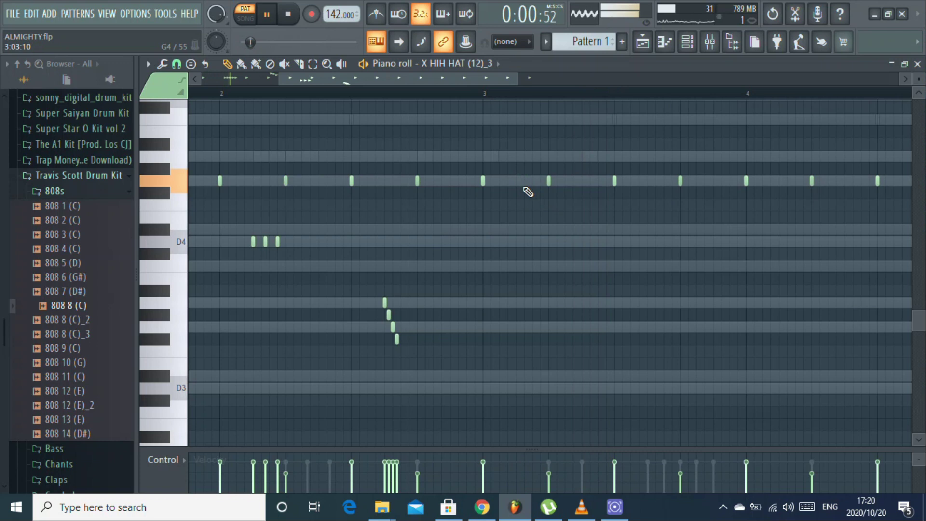
pyautogui.click(582, 180)
pyautogui.click(589, 180)
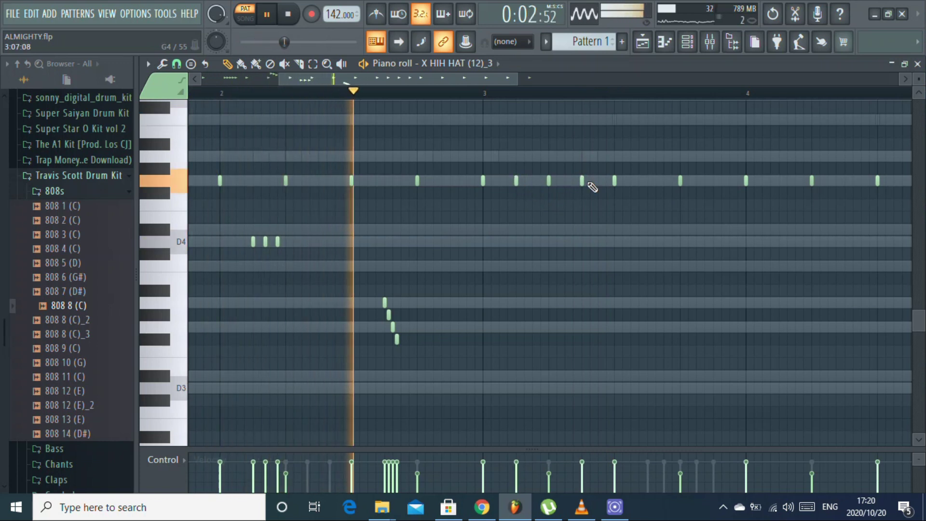
pyautogui.click(598, 180)
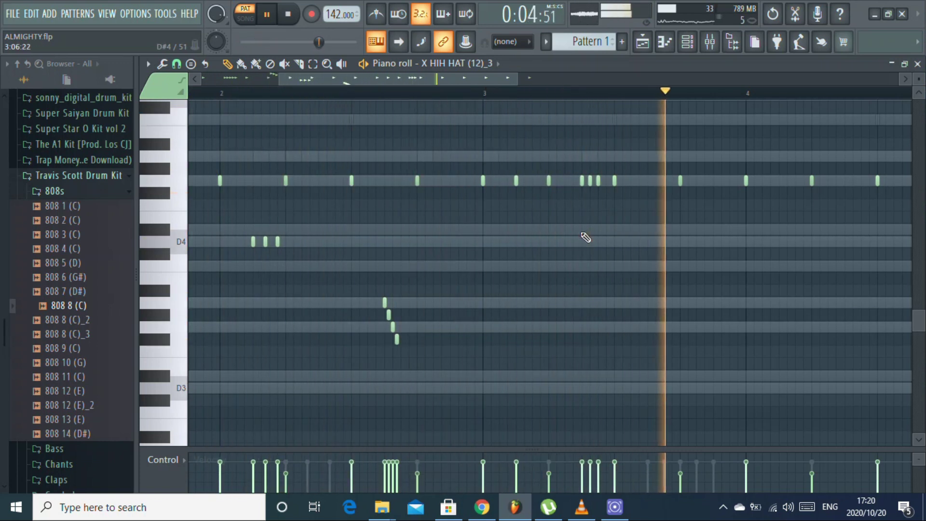
# - Add an ascending four-hit run on C4, C#4, D4 and D#4 starting at beat 2 of bar 3
pyautogui.press('space')
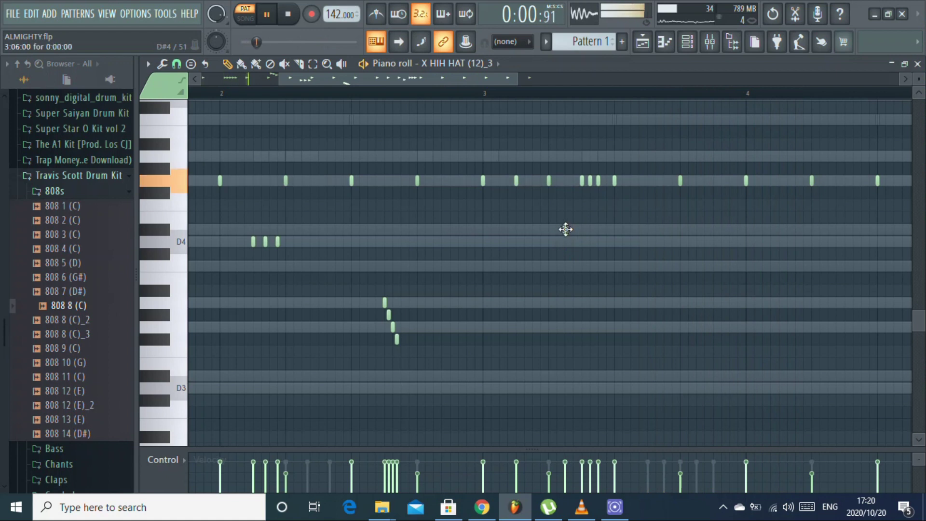
pyautogui.click(550, 265)
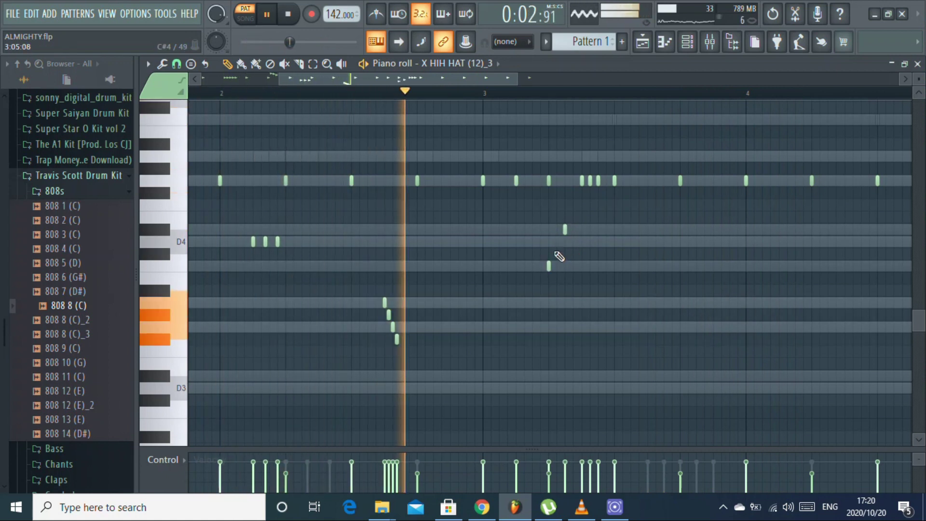
pyautogui.click(553, 253)
pyautogui.click(557, 241)
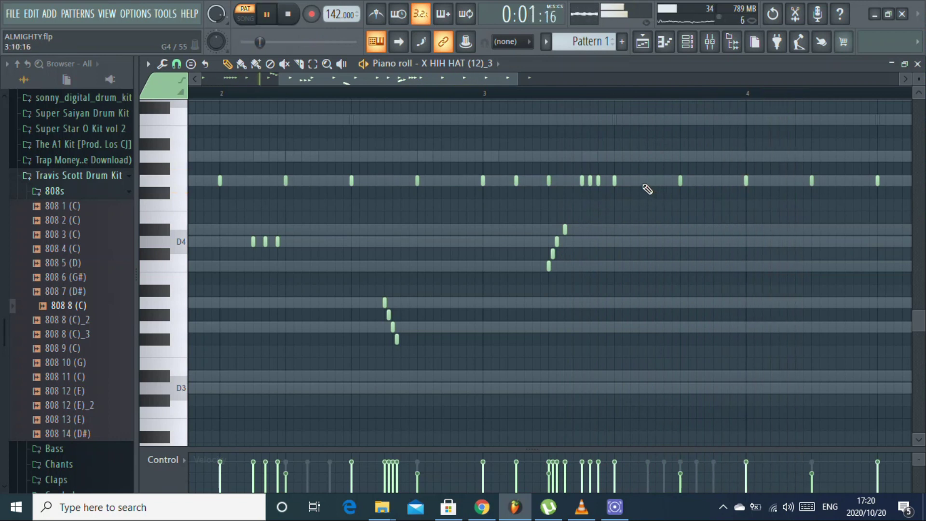
# - Add three half-step G4 hits after beat 4 of bar 3 and two half-step D#4 hits before beat 3 of bar 4
pyautogui.click(689, 180)
pyautogui.click(697, 181)
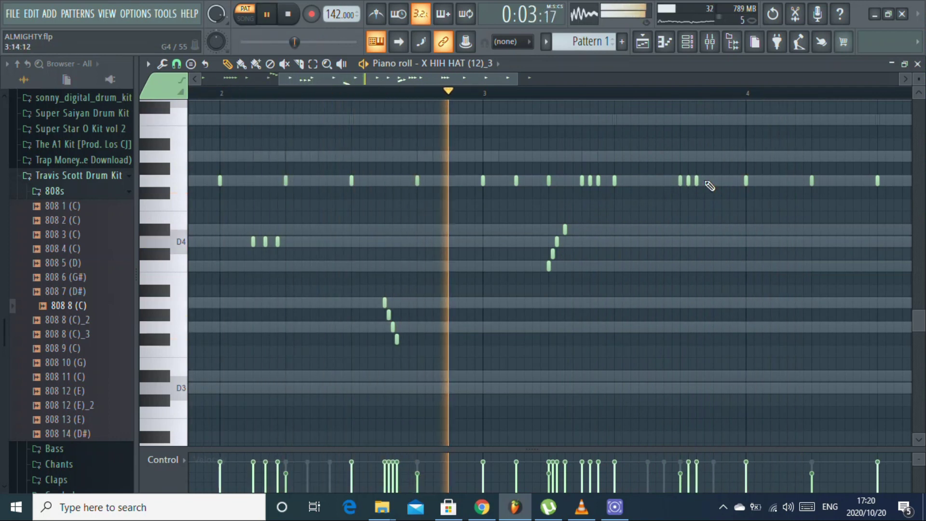
pyautogui.moveTo(504, 81); pyautogui.dragTo(558, 135)
pyautogui.press('space')
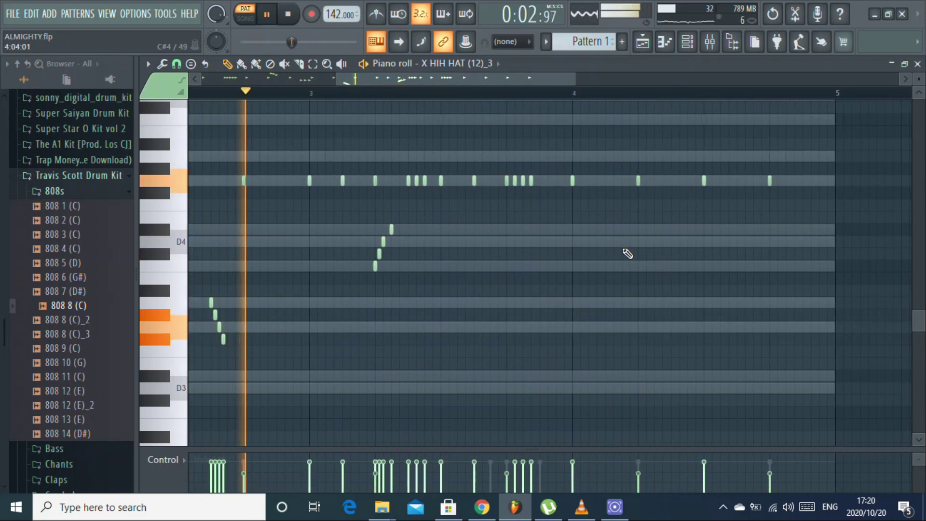
pyautogui.click(671, 229)
pyautogui.click(679, 229)
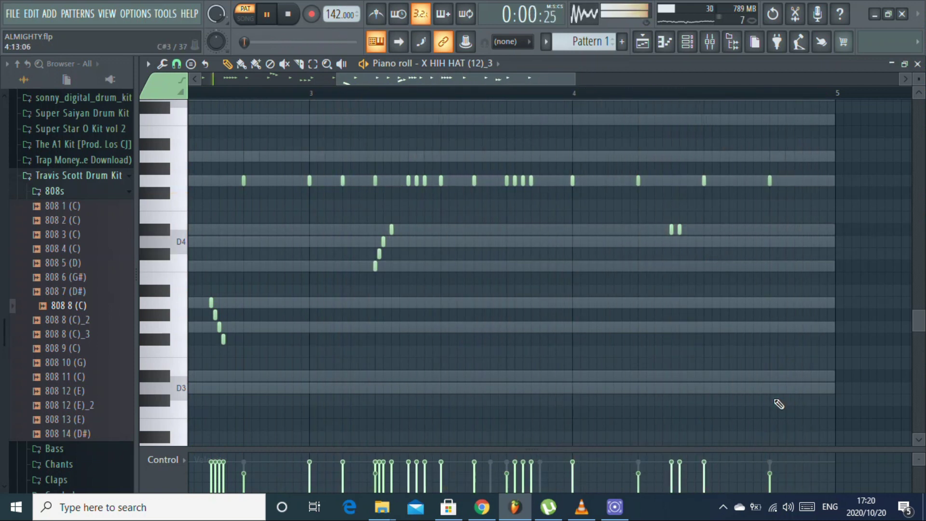
# - Add four half-step D3 hits from beat 4 of bar 4 and taper their velocities downward
pyautogui.moveTo(777, 389)
pyautogui.mouseDown()
pyautogui.moveTo(794, 389)
pyautogui.moveTo(766, 383)
pyautogui.mouseUp()
pyautogui.moveTo(778, 463); pyautogui.dragTo(795, 486)
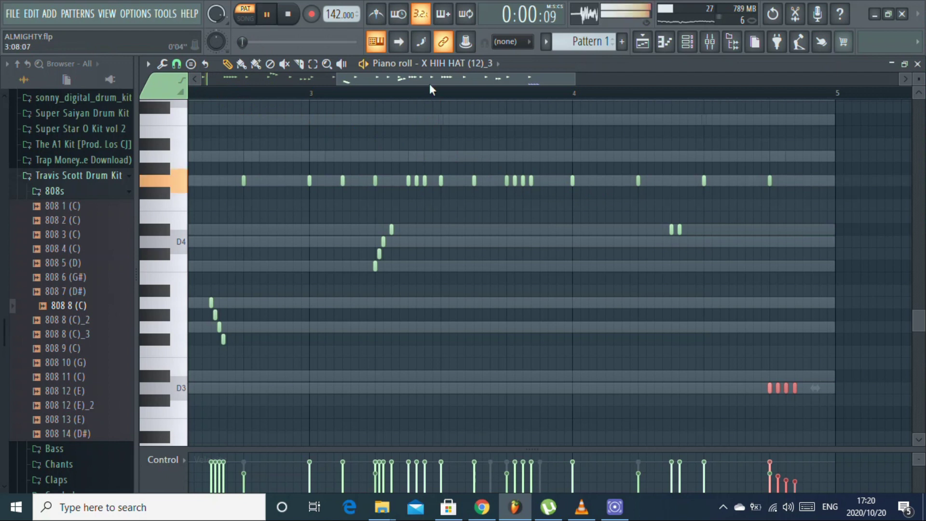
# - Delete the half-step G4 roll after beat 2 of bar 1 and play the pattern
pyautogui.press('space')
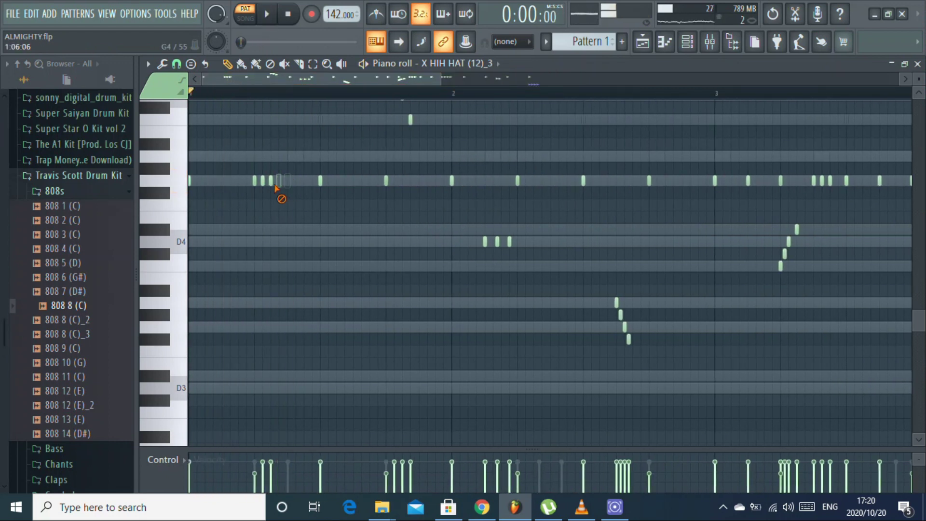
pyautogui.press('space')
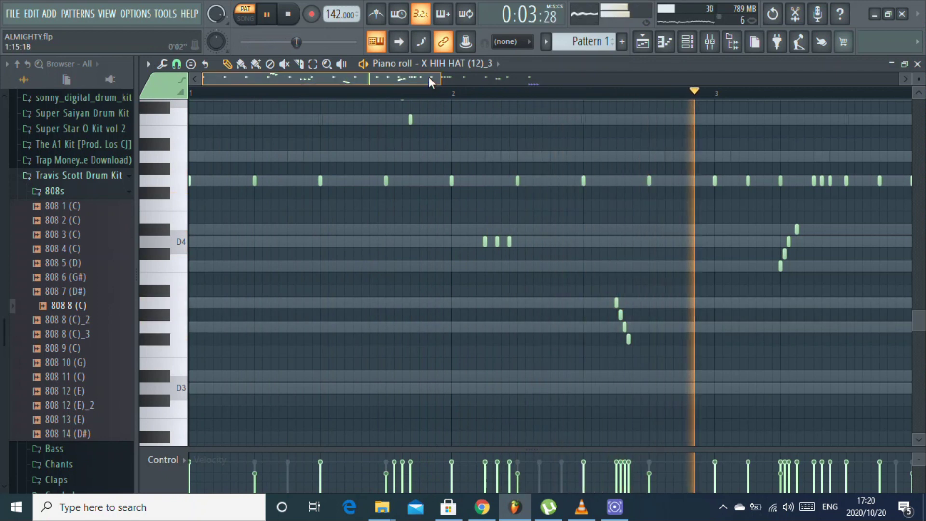
pyautogui.press('space')
# - Delete the descending four-hit roll before beat 4 of bar 2 and replay the pattern
pyautogui.rightClick(530, 339)
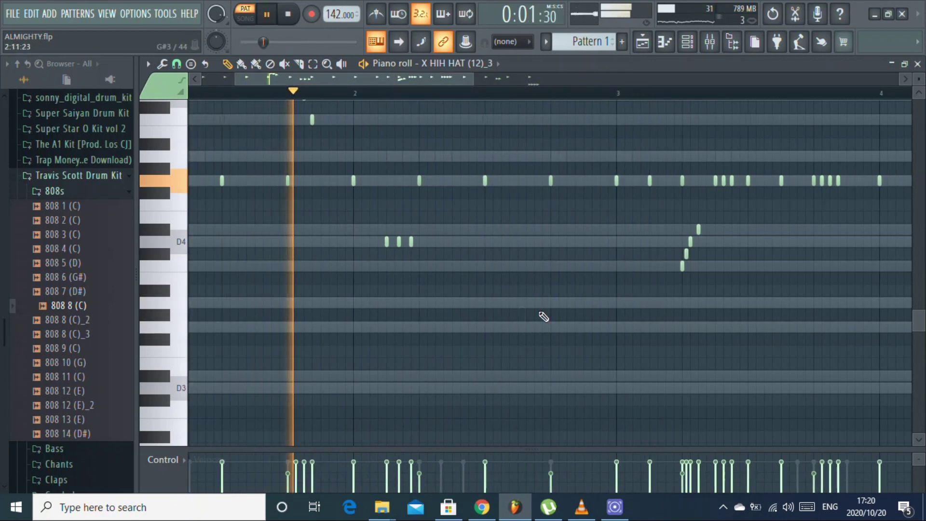
pyautogui.press('space')
pyautogui.press('space')
# - Add a single G4 hi-hat hit at step 7 of bar 2, just before beat 3
pyautogui.scroll(3, 316, 200)
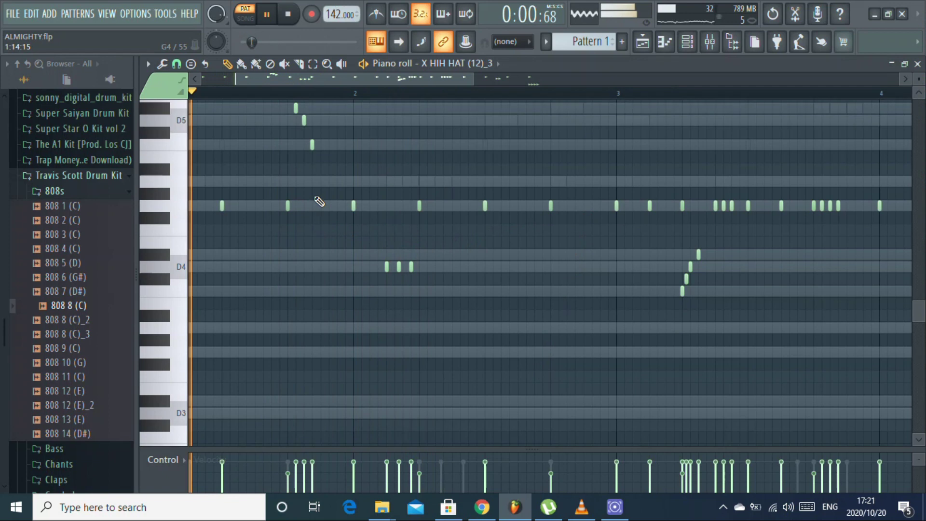
pyautogui.click(453, 218)
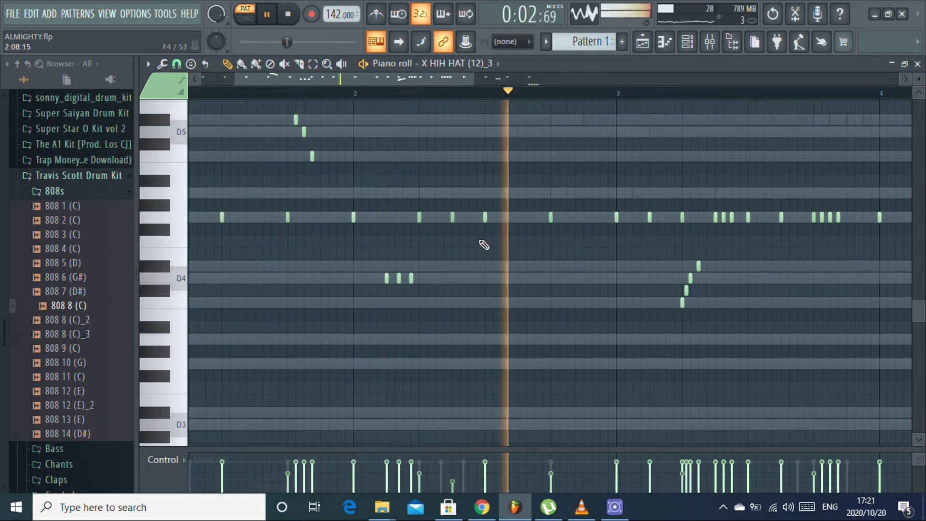
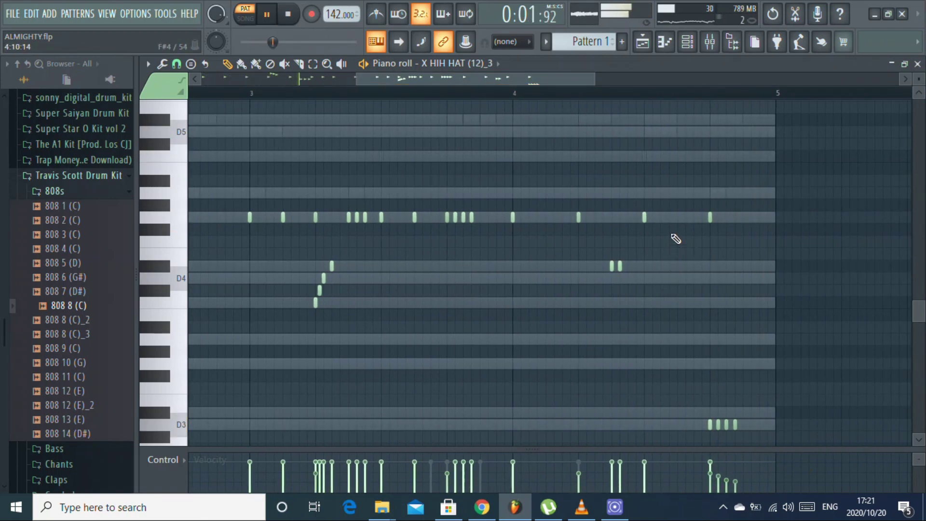
# - Fill the gap between beats 3 and 4 of bar 4 with half-step G4 hi-hat hits and taper their velocities downward
pyautogui.click(652, 217)
pyautogui.hotkey('ctrl', 'b')
pyautogui.hotkey('ctrl', 'b')
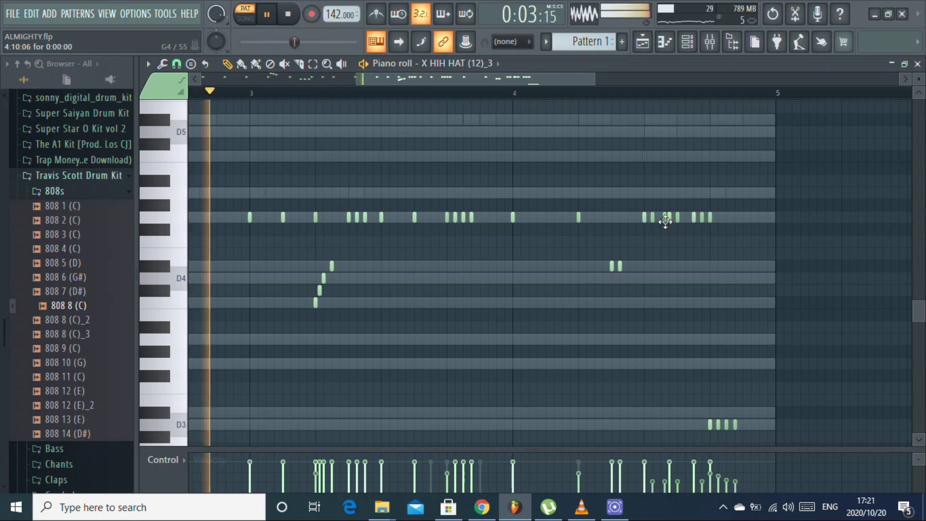
pyautogui.click(685, 218)
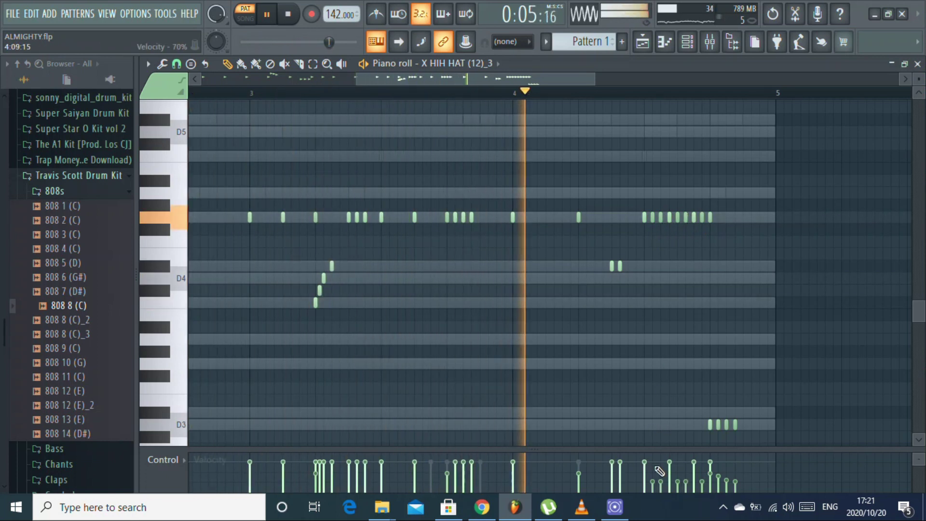
pyautogui.moveTo(704, 212); pyautogui.dragTo(649, 226)
pyautogui.moveTo(653, 486)
pyautogui.mouseDown()
pyautogui.moveTo(666, 467)
pyautogui.moveTo(703, 478)
pyautogui.mouseUp()
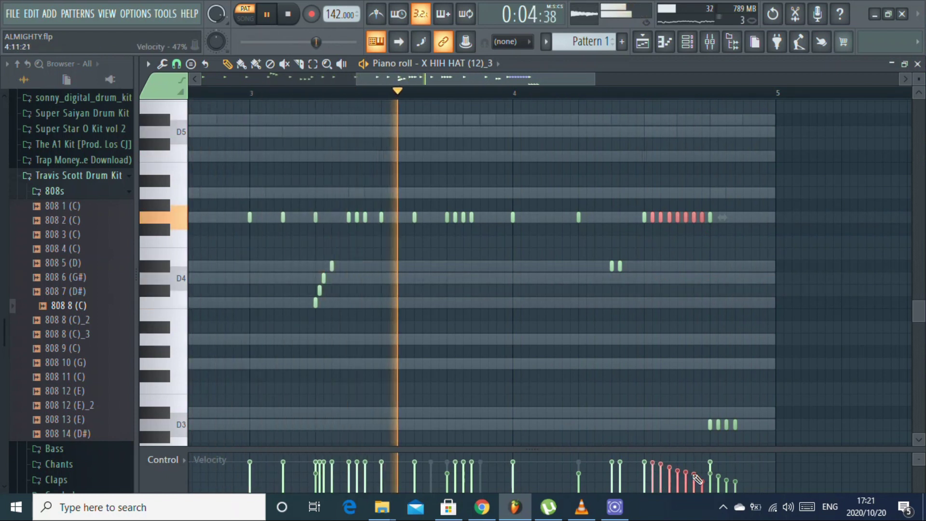
pyautogui.click(723, 347)
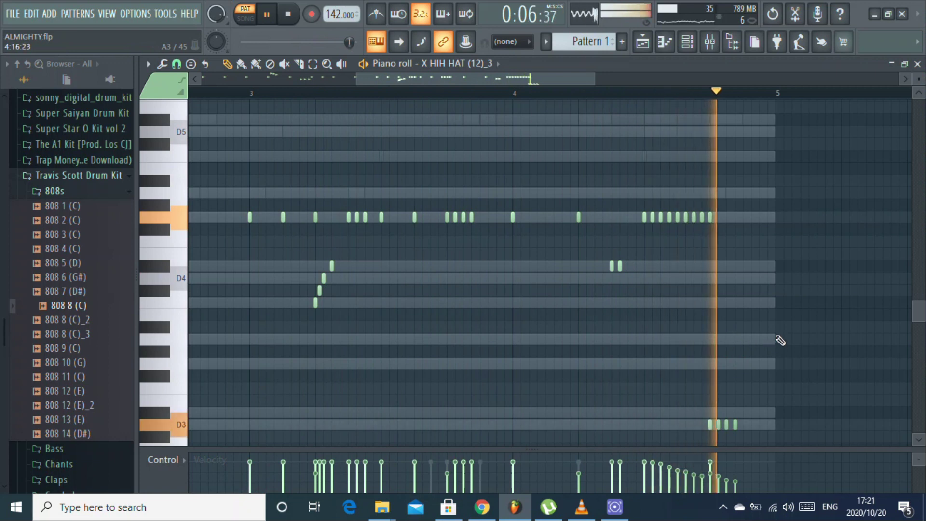
# - Randomize the panning of the hi-hat notes with the piano roll randomizer
pyautogui.hotkey('alt', 'r')
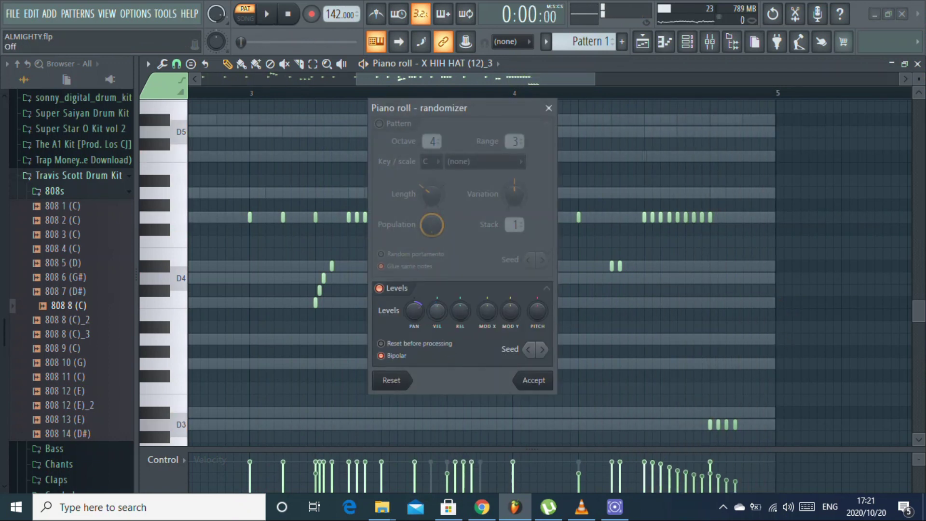
pyautogui.click(414, 311)
pyautogui.click(535, 381)
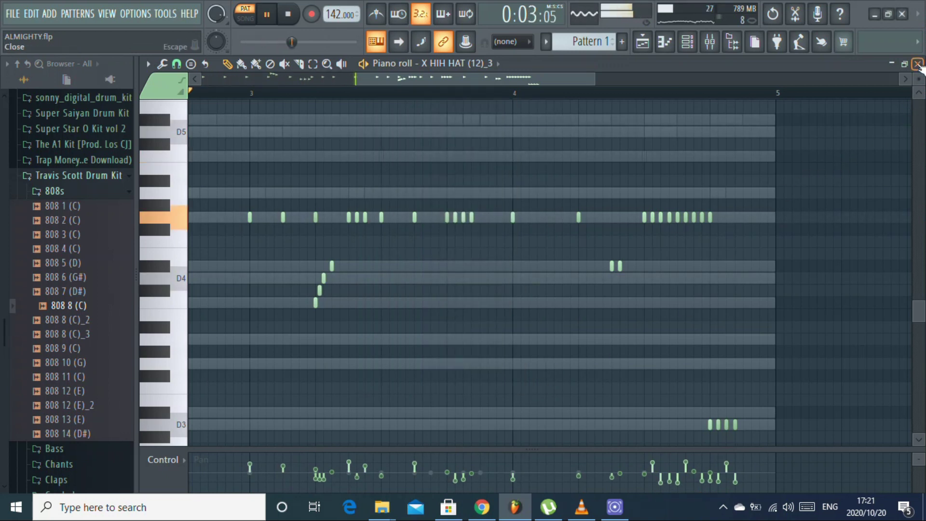
# - Transpose the whole hi-hat pattern down four semitones and close its piano roll
pyautogui.press('Down')
pyautogui.press('Down')
pyautogui.press('Down')
pyautogui.press('Down')
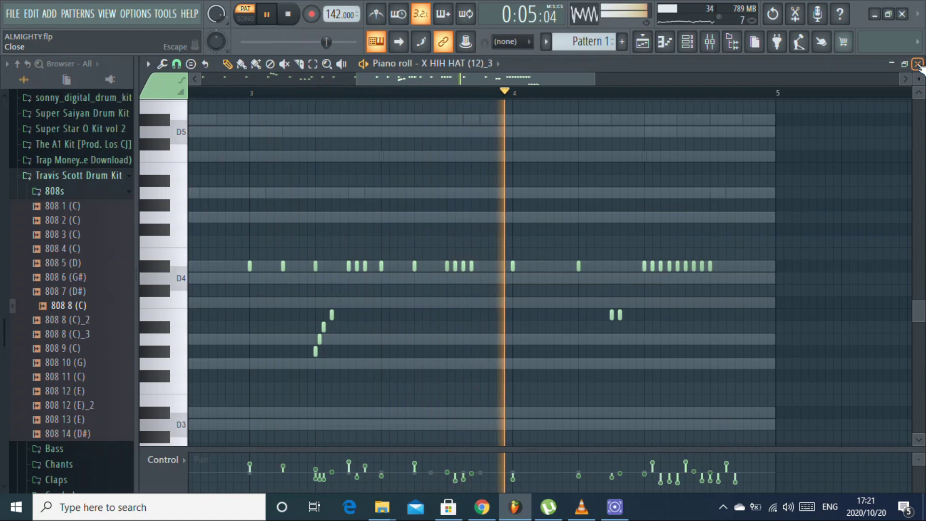
pyautogui.click(918, 64)
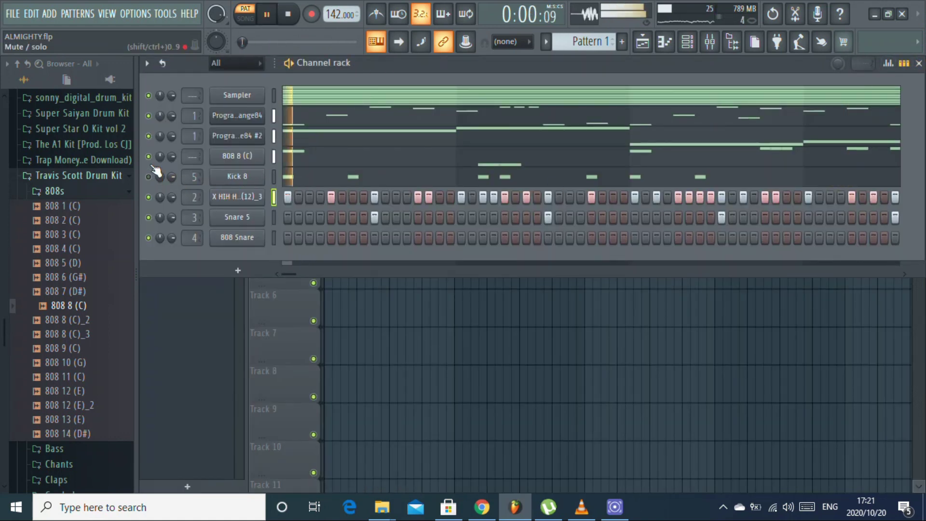
# - Open the 808 8 (C) bassline in the piano roll and set its snap to Line
pyautogui.press('space')
pyautogui.press('F7')
pyautogui.press('space')
pyautogui.press('space')
pyautogui.click(176, 65)
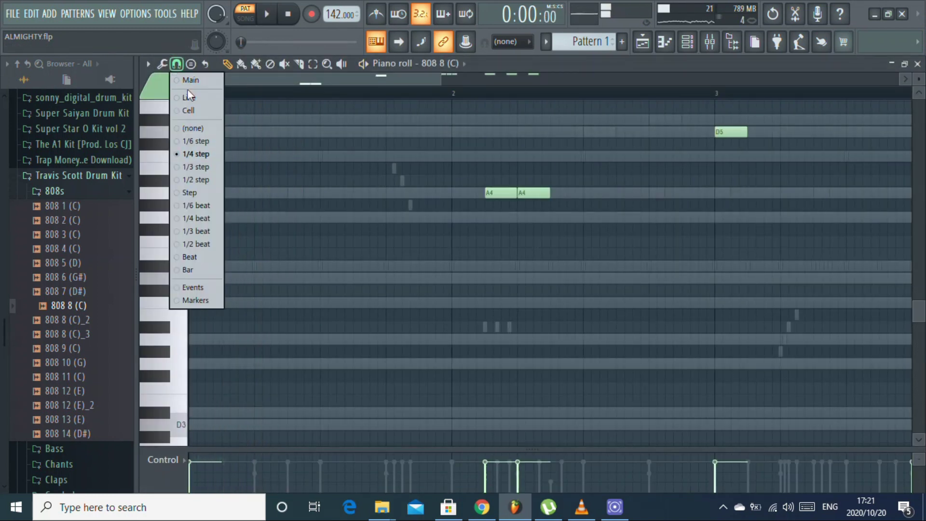
pyautogui.click(189, 100)
pyautogui.press('space')
pyautogui.press('space')
# - Move the second D5 808 note to beat 4 of bar 1 and replay the pattern
pyautogui.click(326, 133)
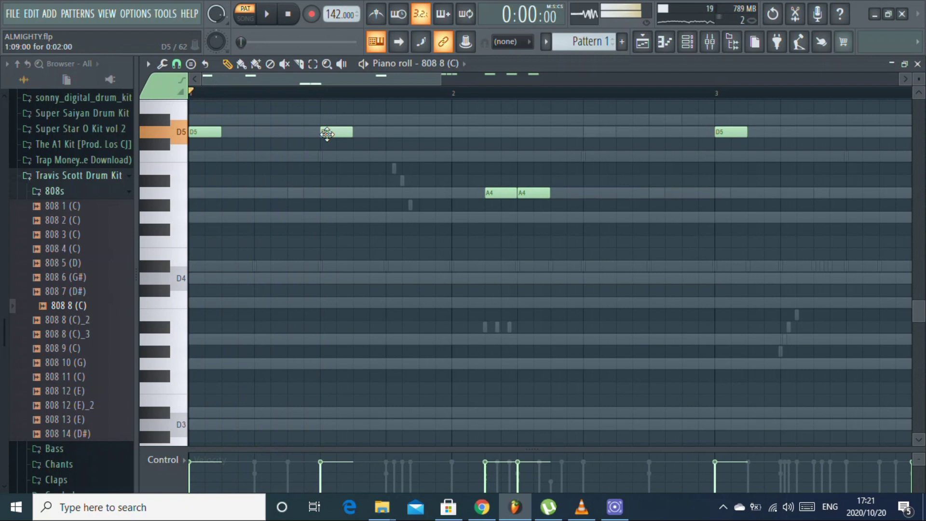
pyautogui.moveTo(364, 131); pyautogui.dragTo(399, 132)
pyautogui.press('space')
pyautogui.press('space')
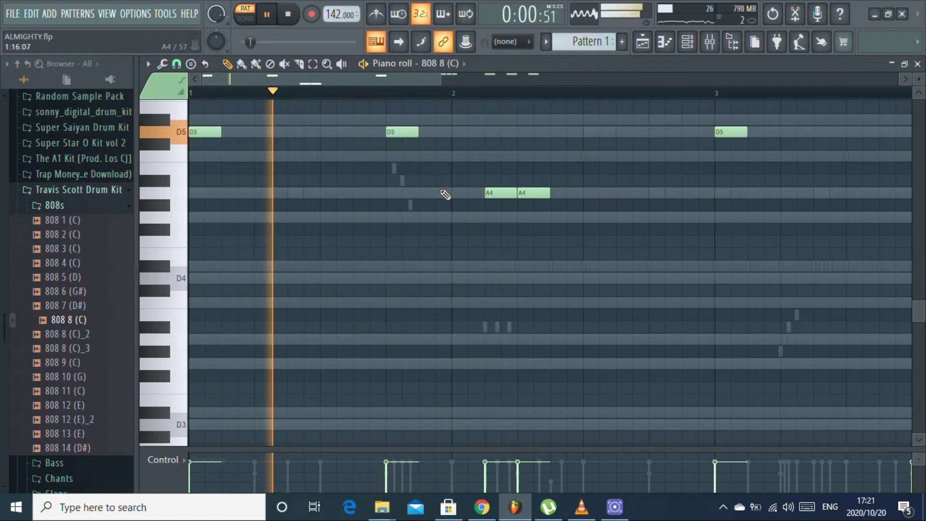
pyautogui.scroll(2, 442, 195)
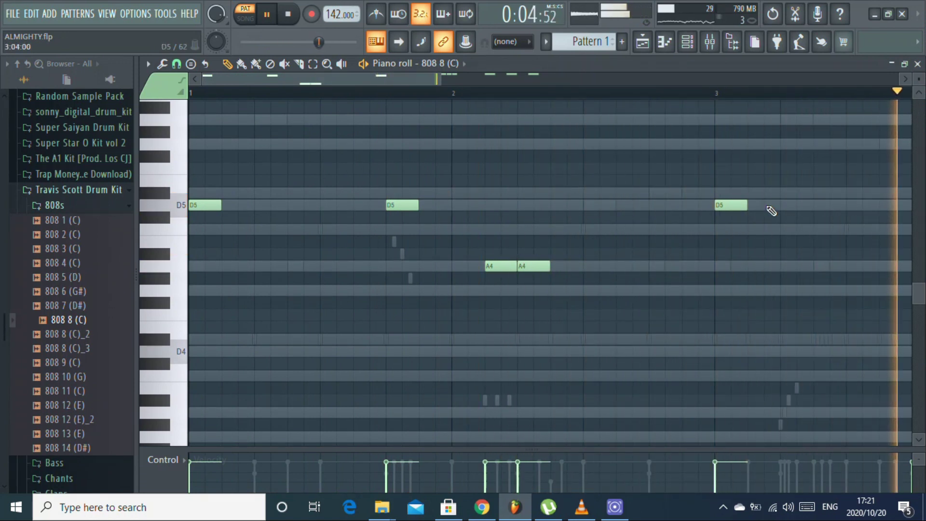
pyautogui.click(917, 64)
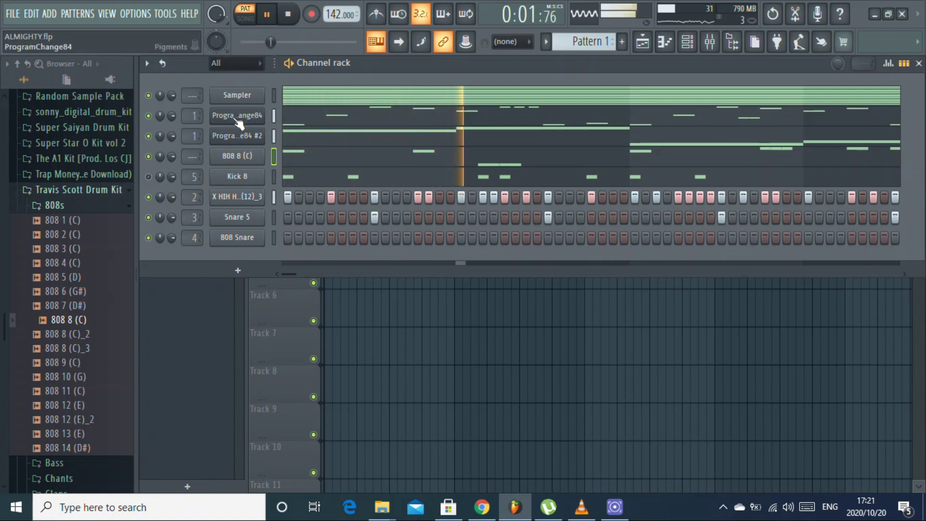
# - Load Graillon 2 into the first effect slot of the melody's mixer track, Insert 1
pyautogui.click(303, 127)
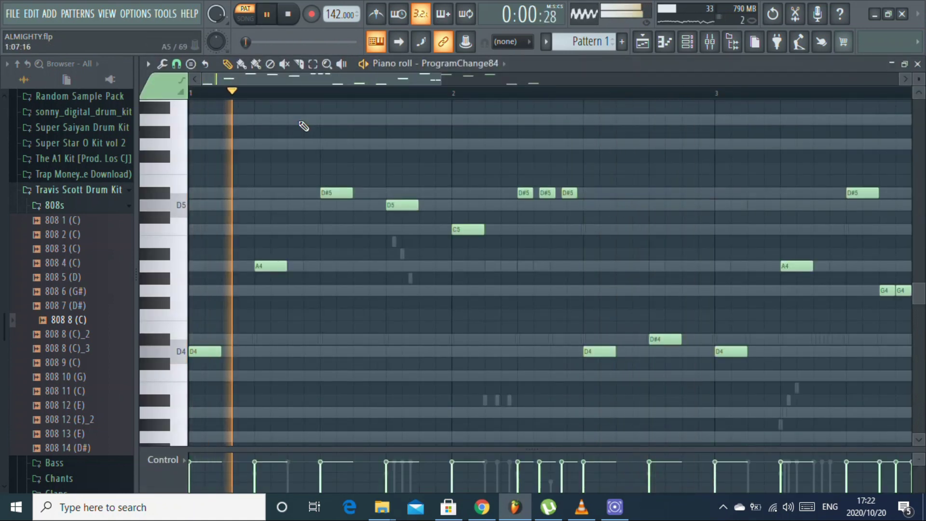
pyautogui.press('F7')
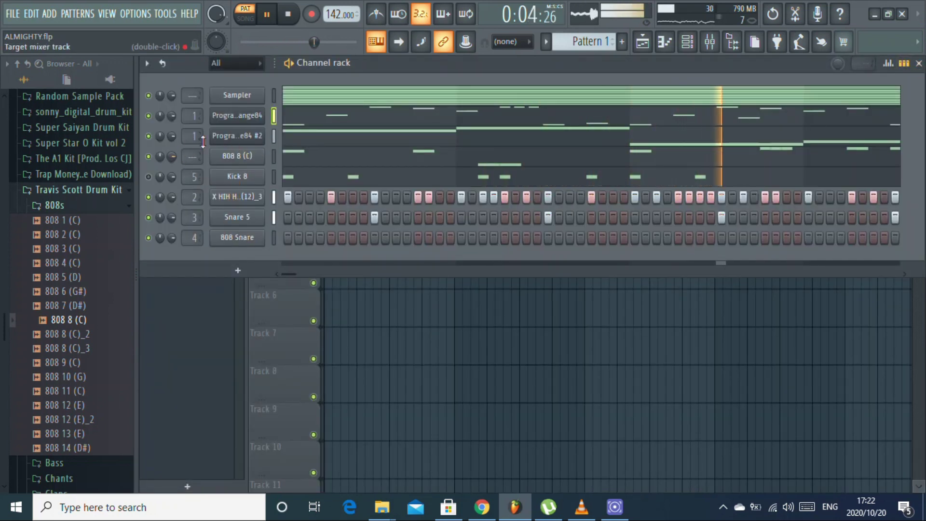
pyautogui.doubleClick(187, 138)
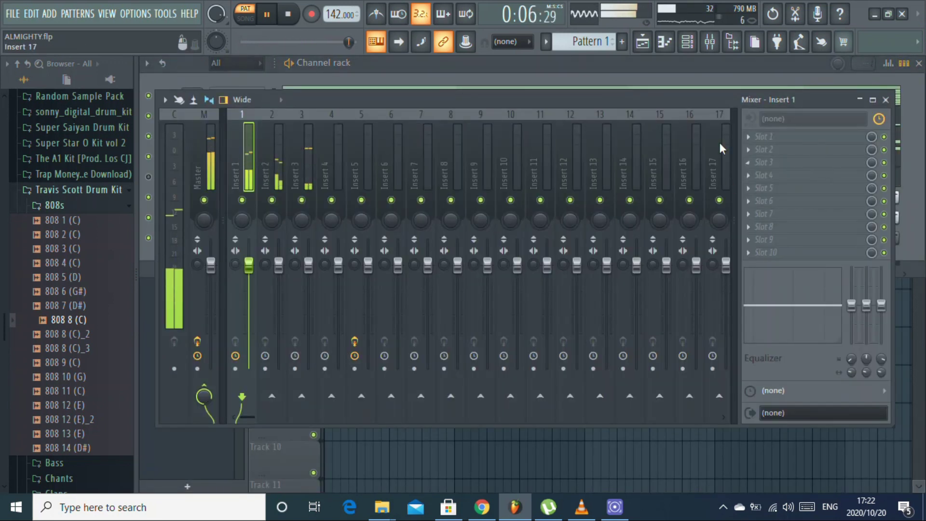
pyautogui.click(755, 142)
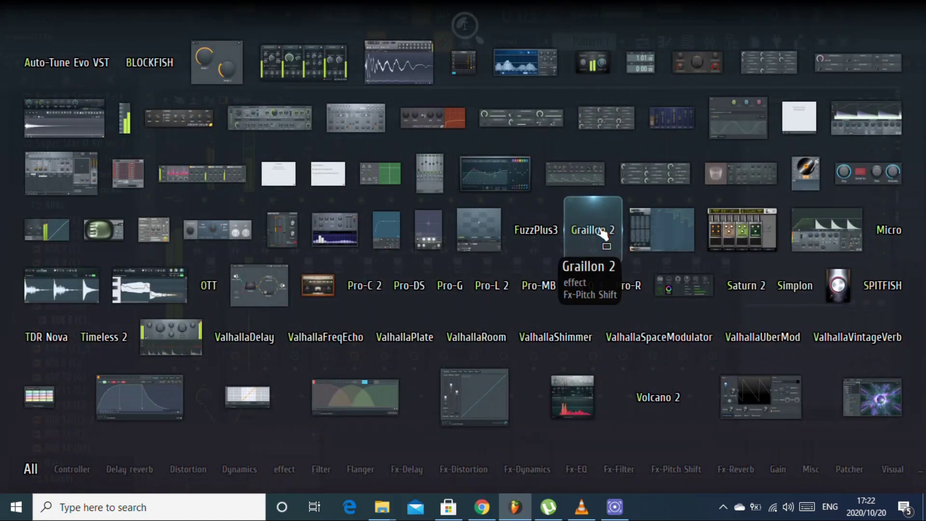
pyautogui.click(573, 269)
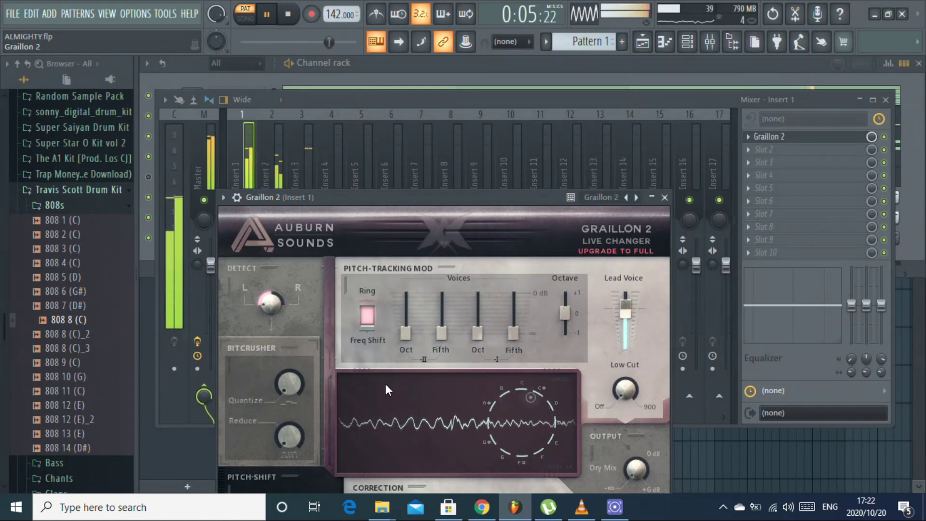
pyautogui.moveTo(447, 166); pyautogui.dragTo(455, 54)
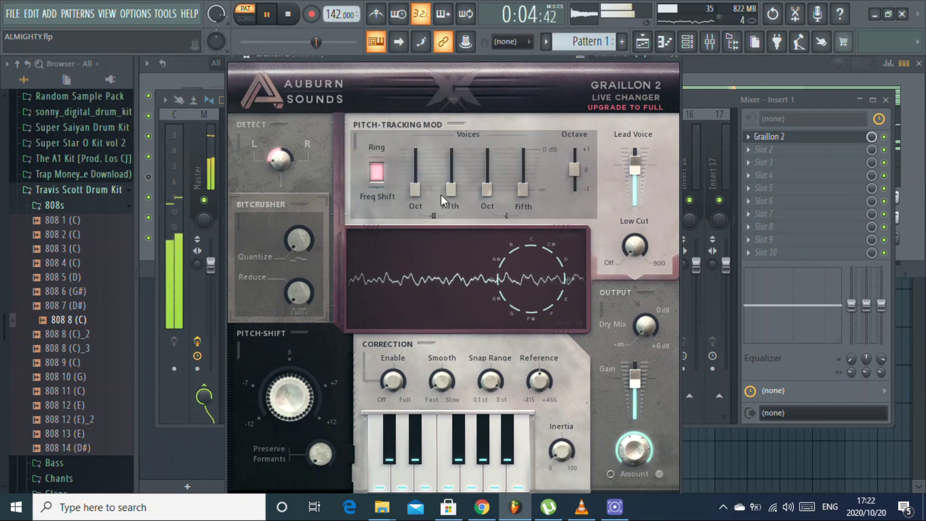
# - Set Graillon 2's correction to about 52%, pitch smoothing to 8.0 ms and output gain to about -0.4 dB
pyautogui.moveTo(405, 372); pyautogui.dragTo(413, 334)
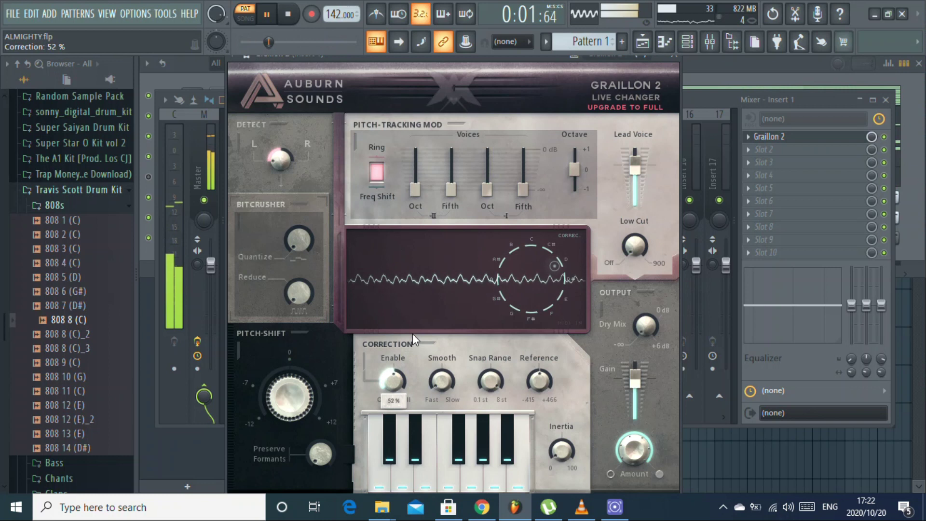
pyautogui.moveTo(440, 381); pyautogui.dragTo(435, 400)
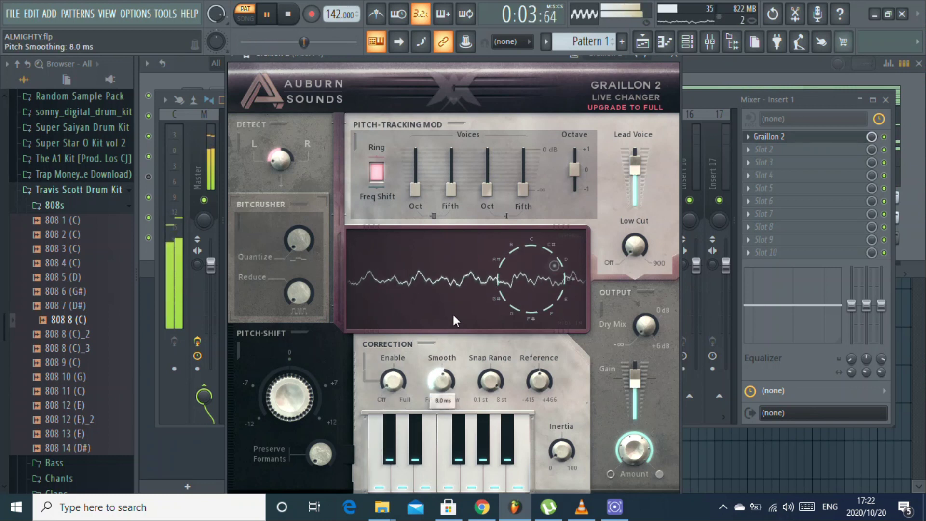
pyautogui.moveTo(635, 379); pyautogui.dragTo(638, 357)
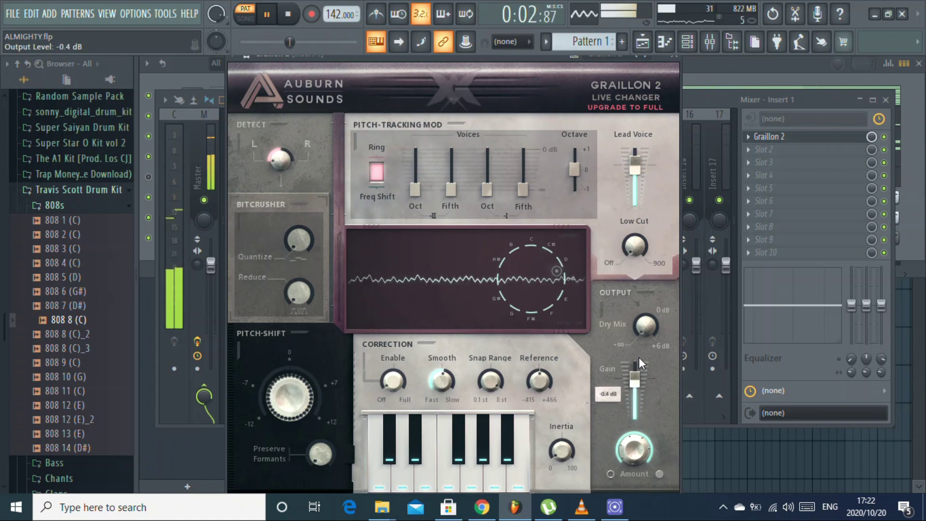
# - Audition Graillon 2's pitch shift downward and up to 4.68 st, ending at -0.06 st
pyautogui.moveTo(292, 400); pyautogui.dragTo(290, 416)
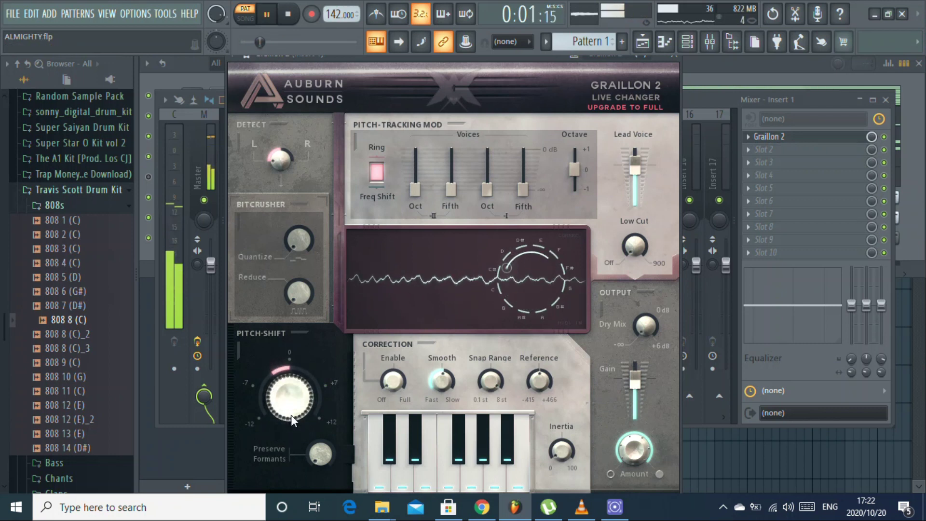
pyautogui.press('space')
pyautogui.moveTo(291, 416); pyautogui.dragTo(339, 278)
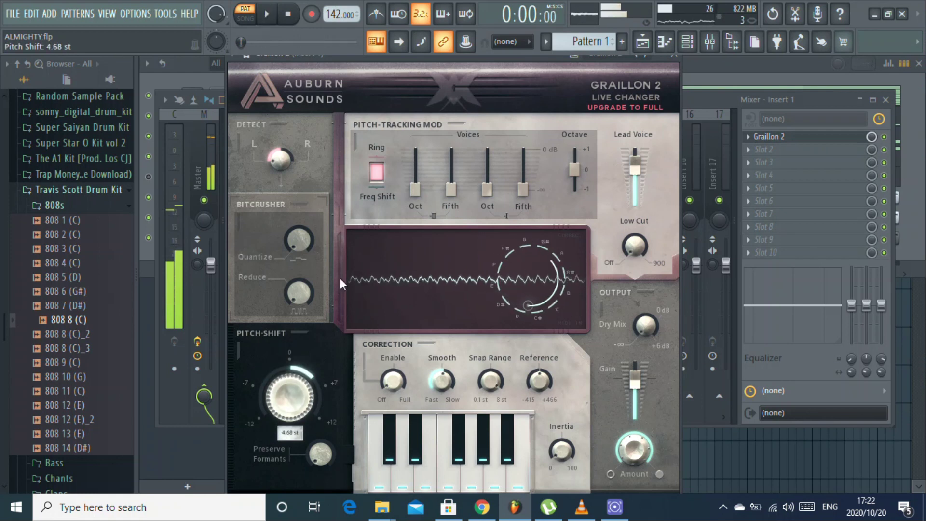
pyautogui.press('space')
pyautogui.moveTo(302, 392); pyautogui.dragTo(302, 400)
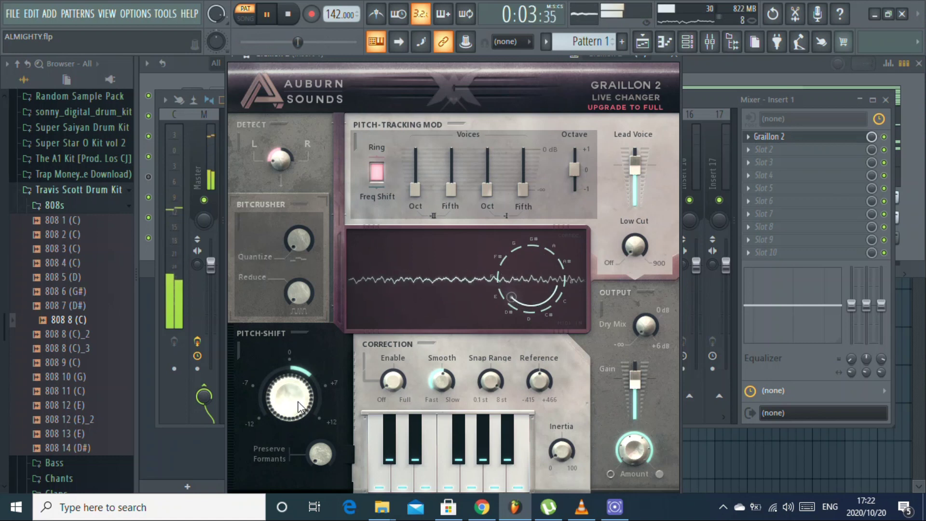
pyautogui.moveTo(298, 397); pyautogui.dragTo(287, 442)
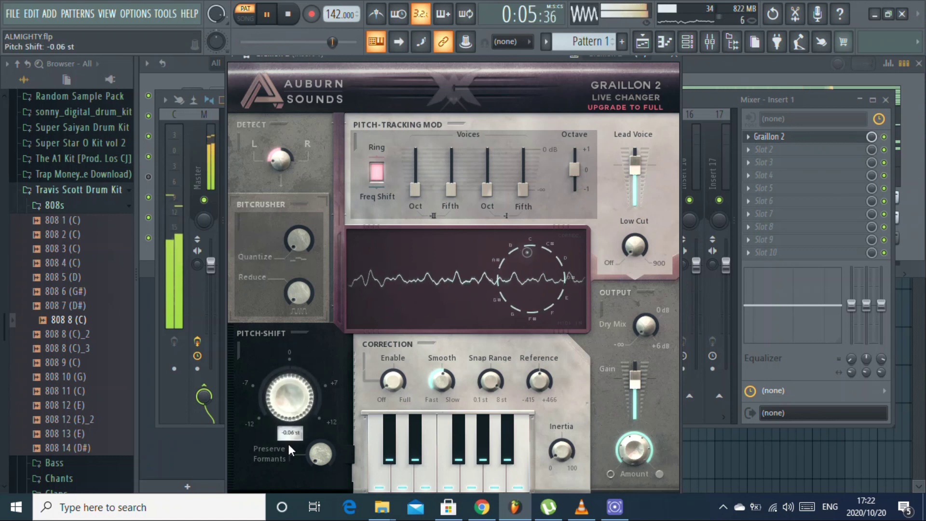
pyautogui.press('space')
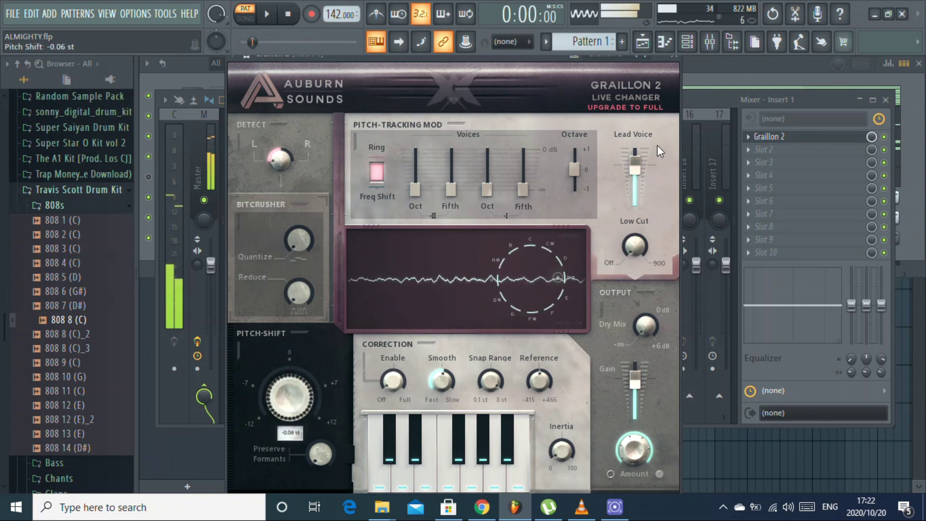
# - Replace Graillon 2 on Insert 1 with Gross Beat using the 1/2 Speed time effect, and close the mixer
pyautogui.click(675, 54)
pyautogui.press('space')
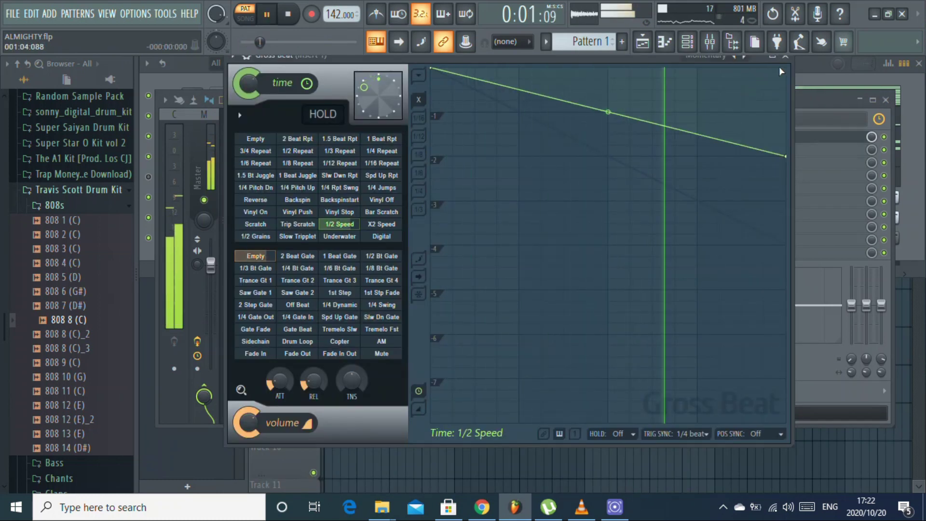
pyautogui.click(785, 55)
pyautogui.click(887, 100)
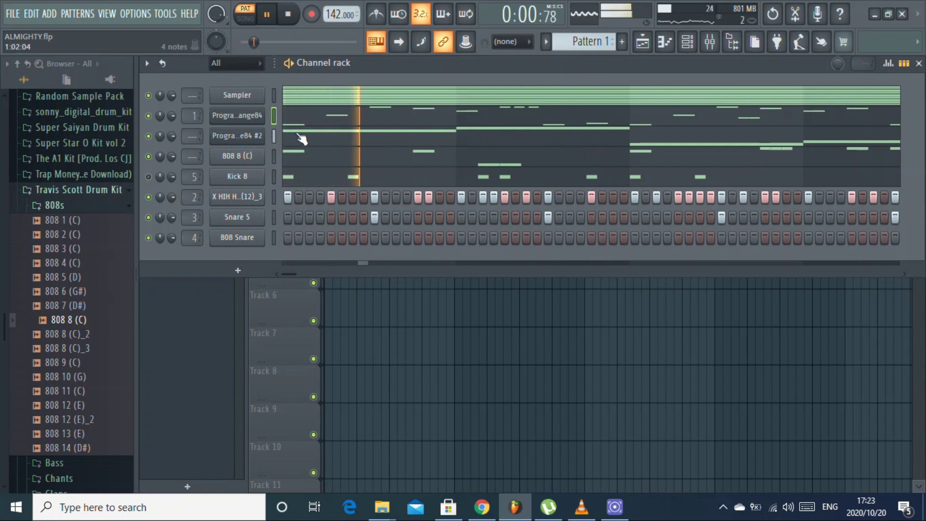
# - Transpose the ProgramChange84 melody up one octave and replay the pattern from the start
pyautogui.click(326, 117)
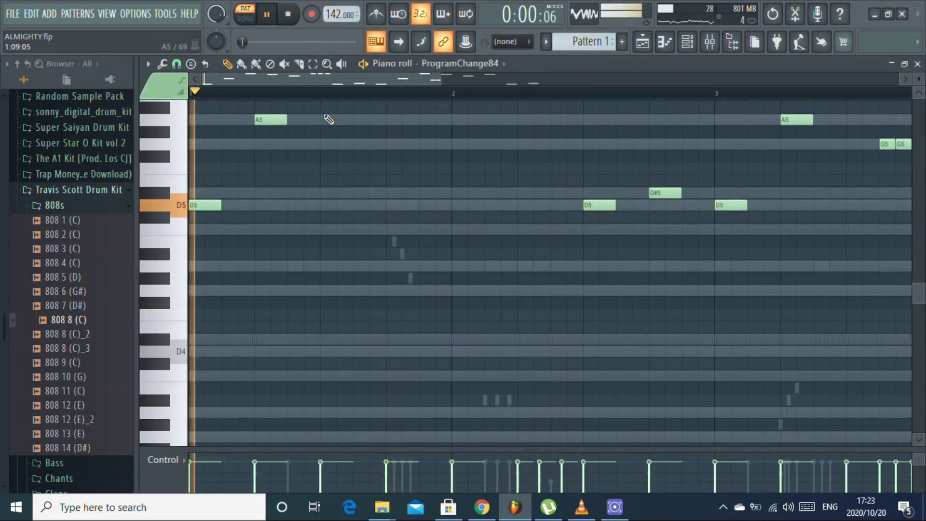
pyautogui.click(917, 64)
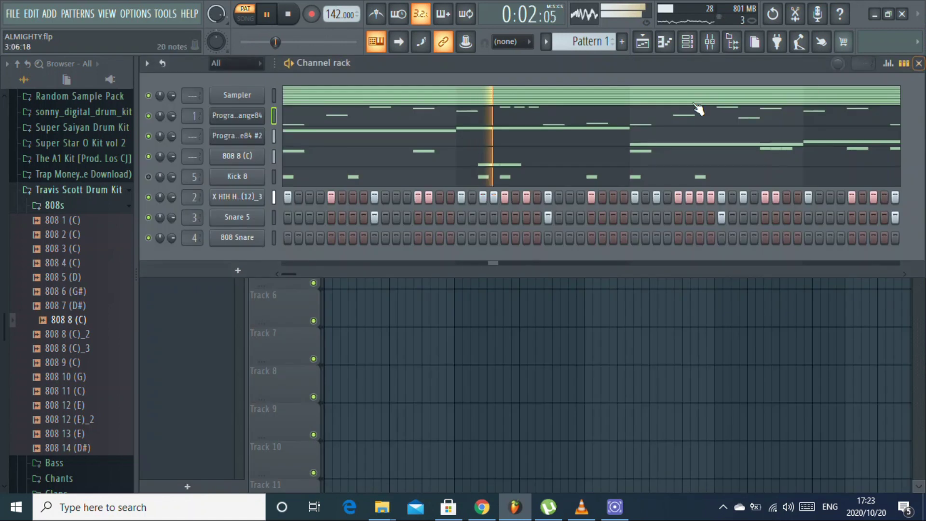
pyautogui.press('space')
pyautogui.press('space')
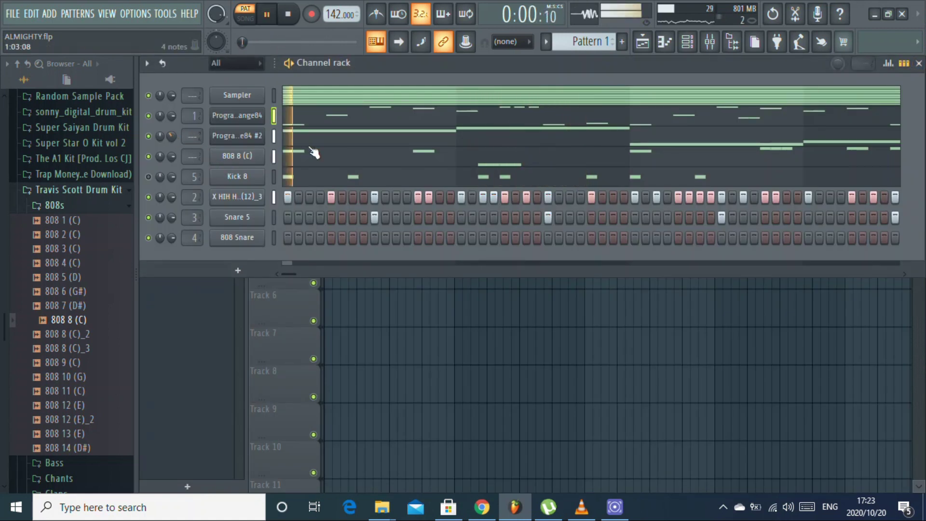
# - Delete the bar 2 and bar 4 notes from the ProgramChange84 #2 part, leaving D6 in bar 1 and A5 in bar 3
pyautogui.click(318, 144)
pyautogui.scroll(4, 450, 226)
pyautogui.rightClick(473, 224)
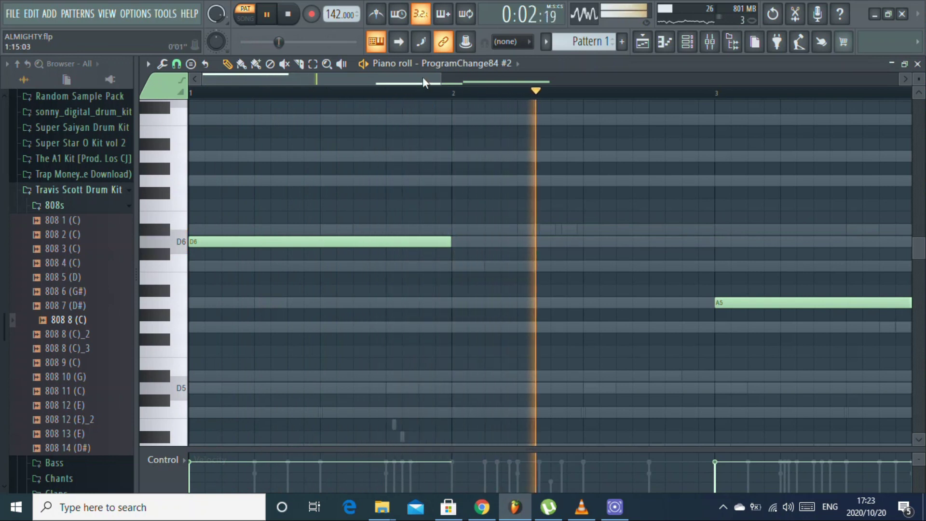
pyautogui.rightClick(596, 291)
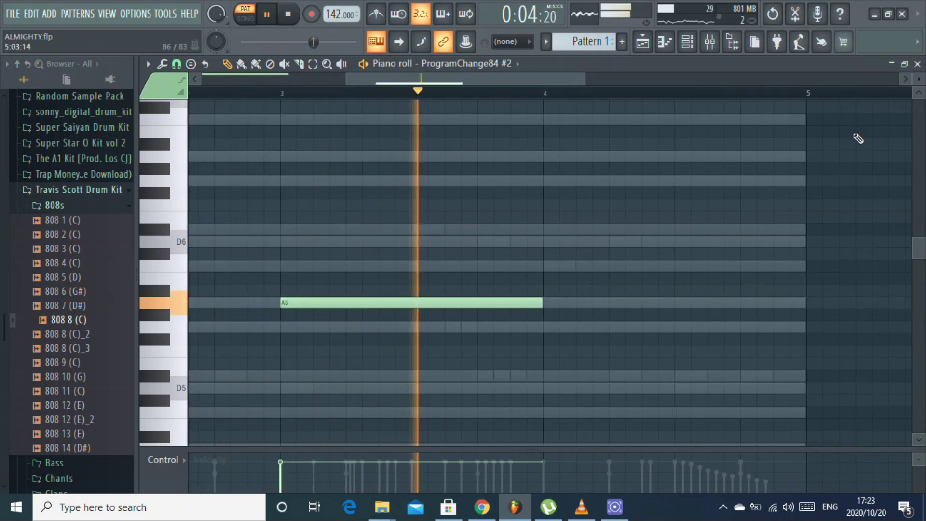
pyautogui.click(916, 64)
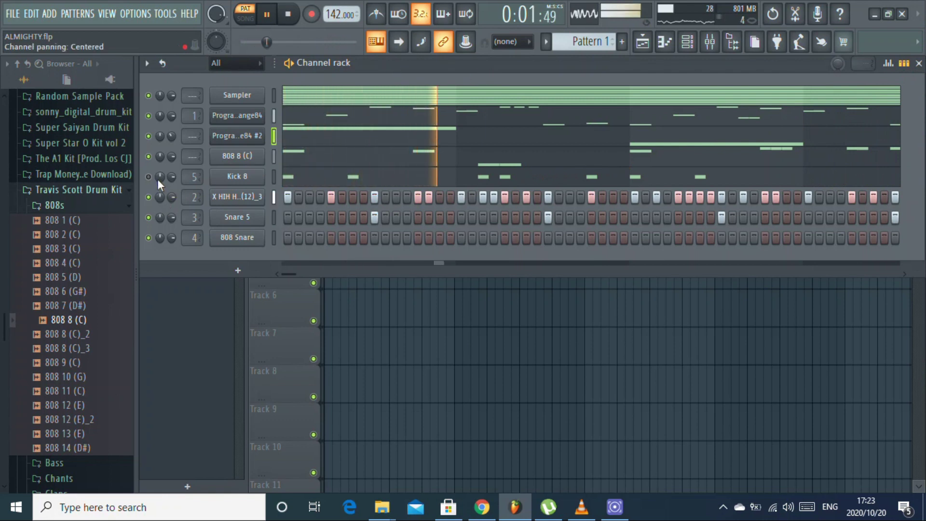
# - Add an A4 note late in bar 1 of the Kick 8 part and chop it into a four-hit roll
pyautogui.click(347, 177)
pyautogui.scroll(-3, 298, 289)
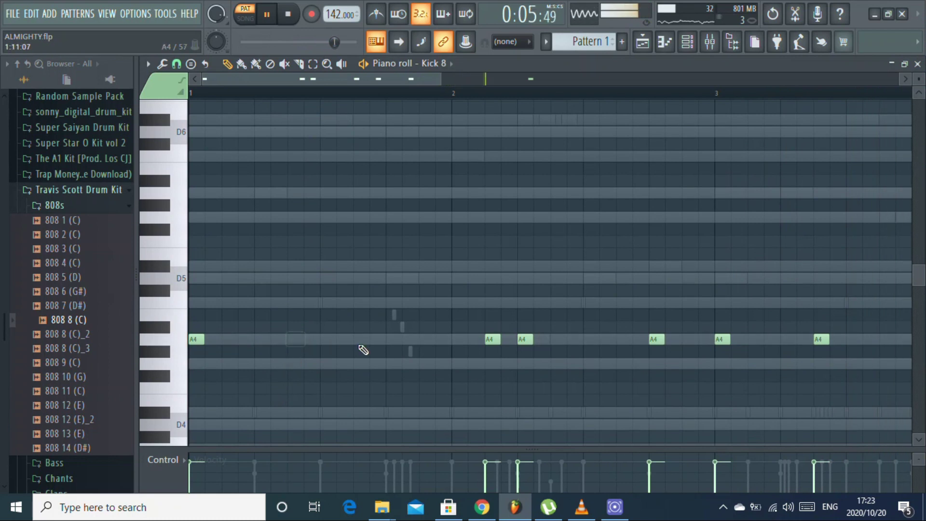
pyautogui.click(384, 339)
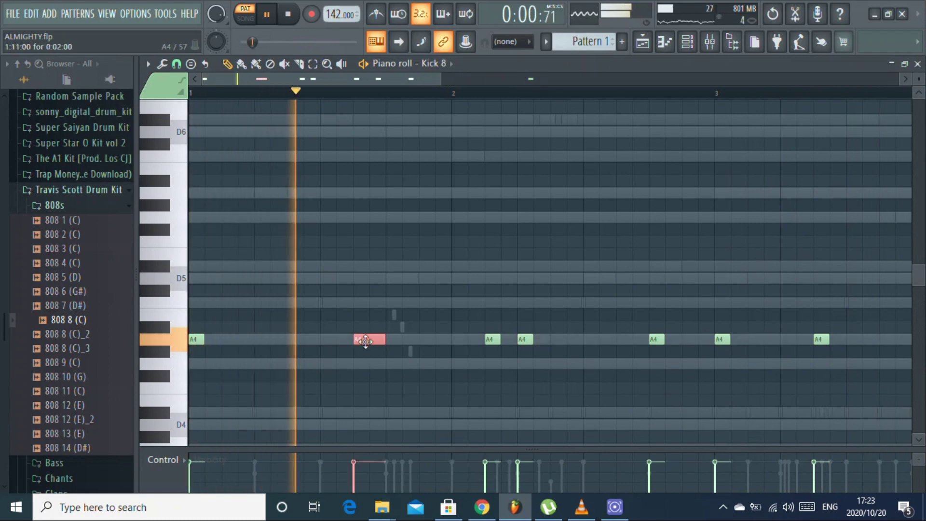
pyautogui.hotkey('ctrl', 'u')
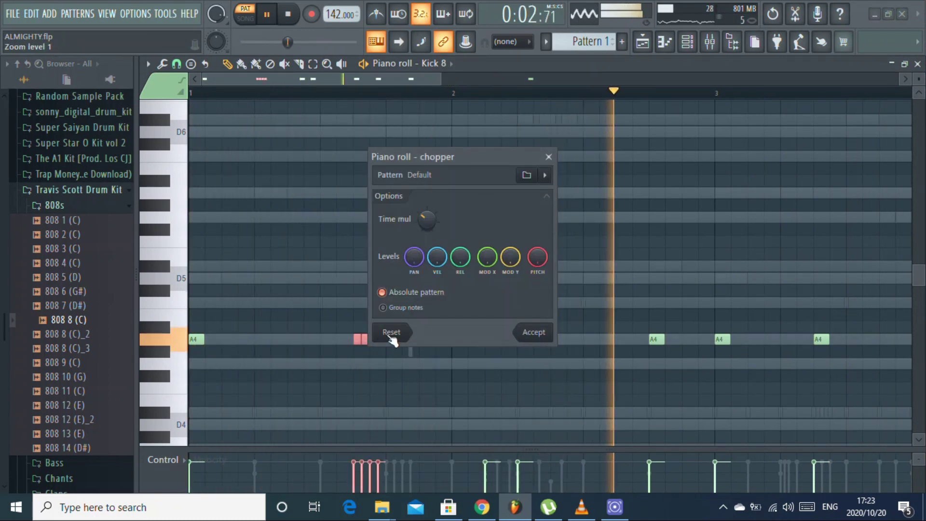
pyautogui.moveTo(427, 219); pyautogui.dragTo(426, 212)
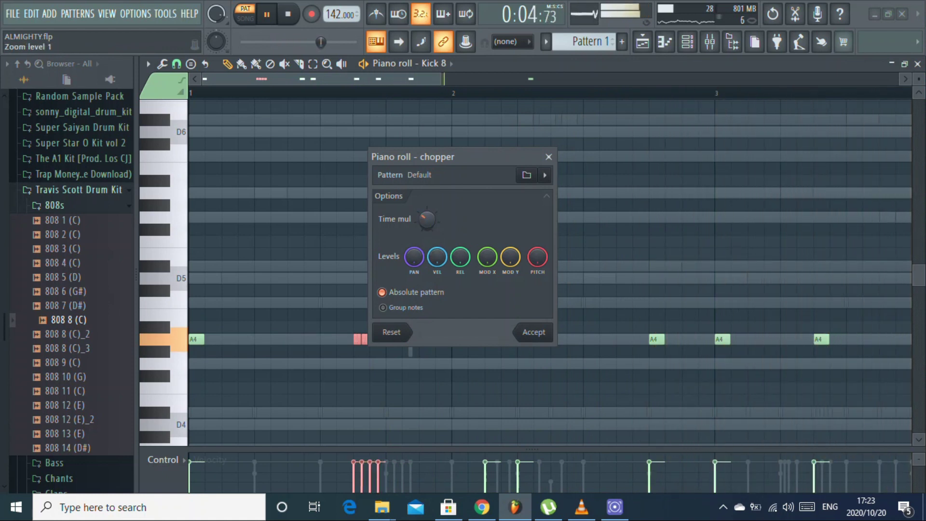
pyautogui.click(534, 330)
# - Lower the velocity of the last two hits in the kick roll and return to the channel rack
pyautogui.moveTo(374, 486); pyautogui.dragTo(383, 484)
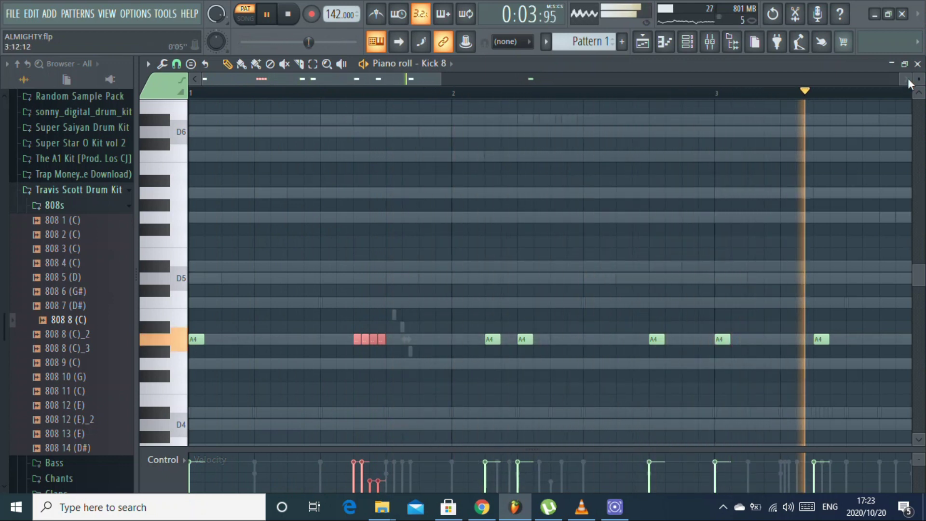
pyautogui.press('F6')
pyautogui.press('F7')
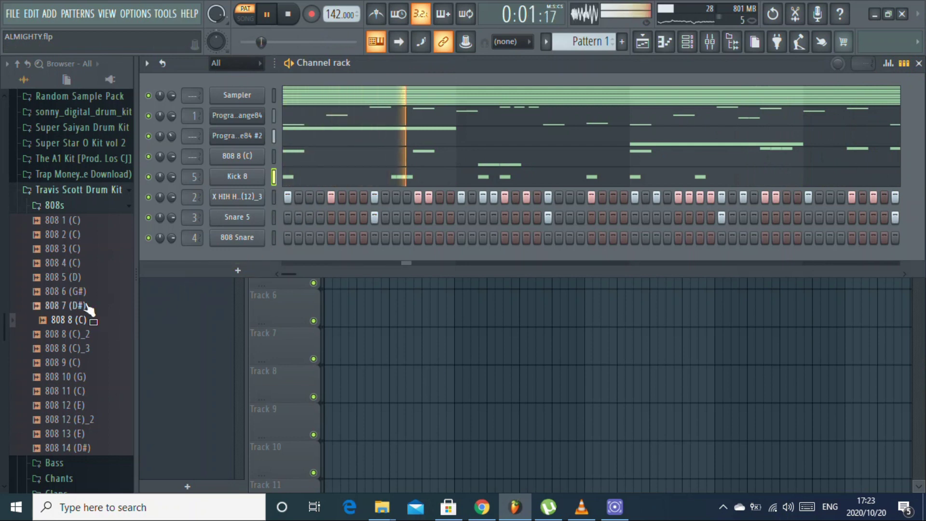
# - Replace the 808 Snare channel's sample with Perc 2 from the Travis Scott Drum Kit's Percs folder
pyautogui.click(83, 205)
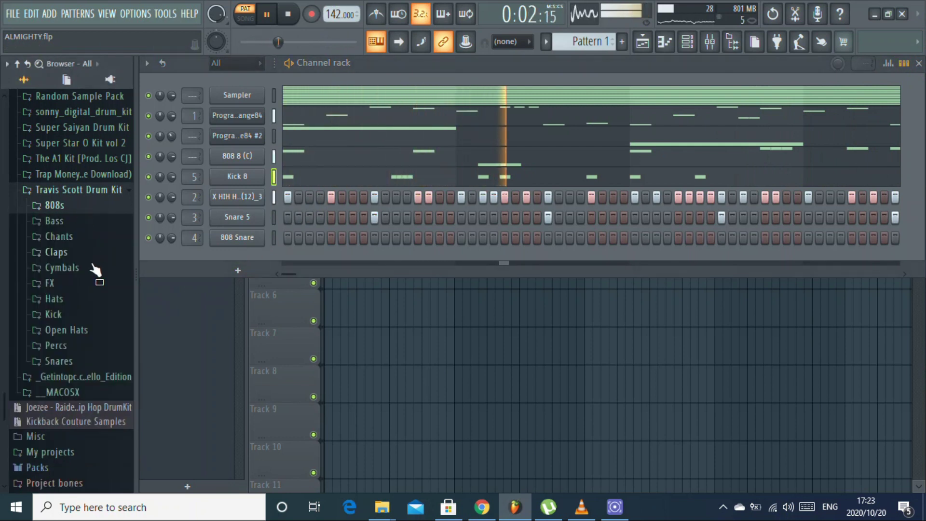
pyautogui.click(83, 345)
pyautogui.click(68, 344)
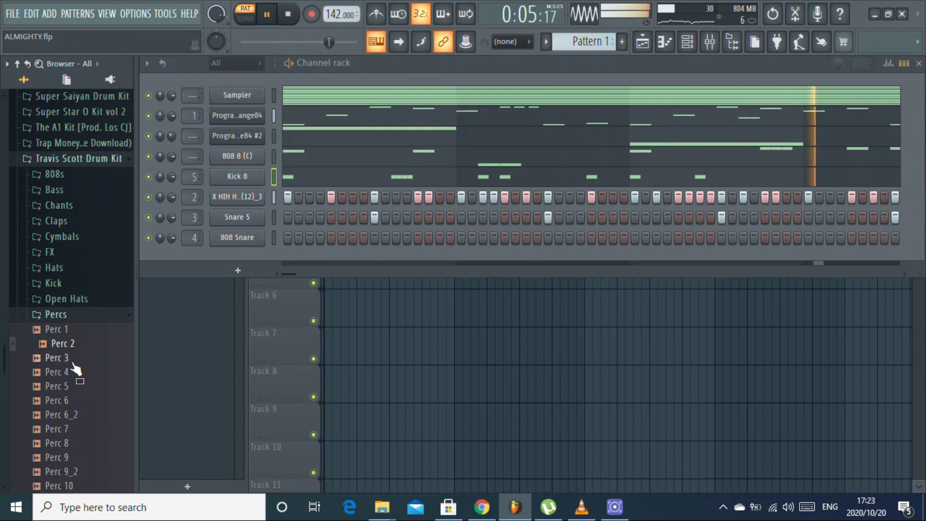
pyautogui.click(73, 357)
pyautogui.moveTo(251, 299); pyautogui.dragTo(250, 238)
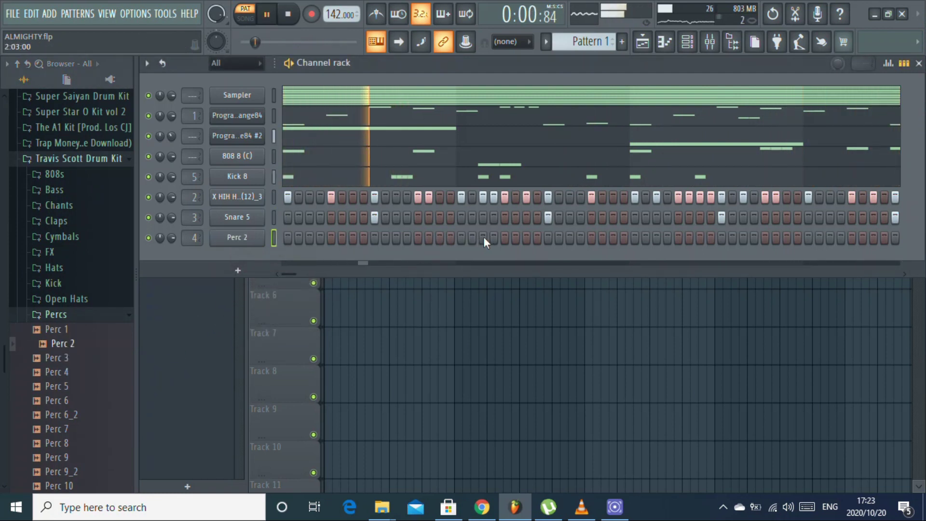
# - Program Perc 2 hits on steps 15, 19, 31, 47 and 51 while the pattern plays
pyautogui.press('space')
pyautogui.click(443, 238)
pyautogui.click(483, 238)
pyautogui.click(613, 237)
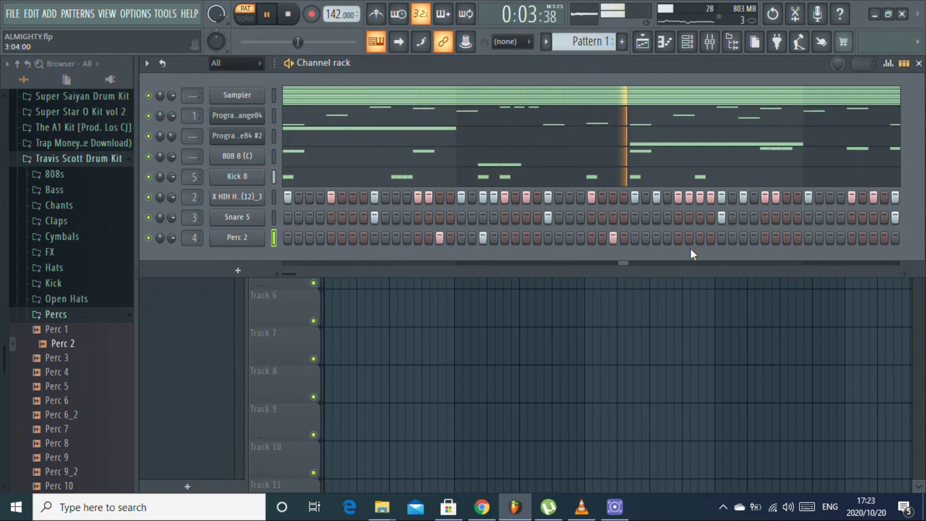
pyautogui.click(826, 237)
pyautogui.press('space')
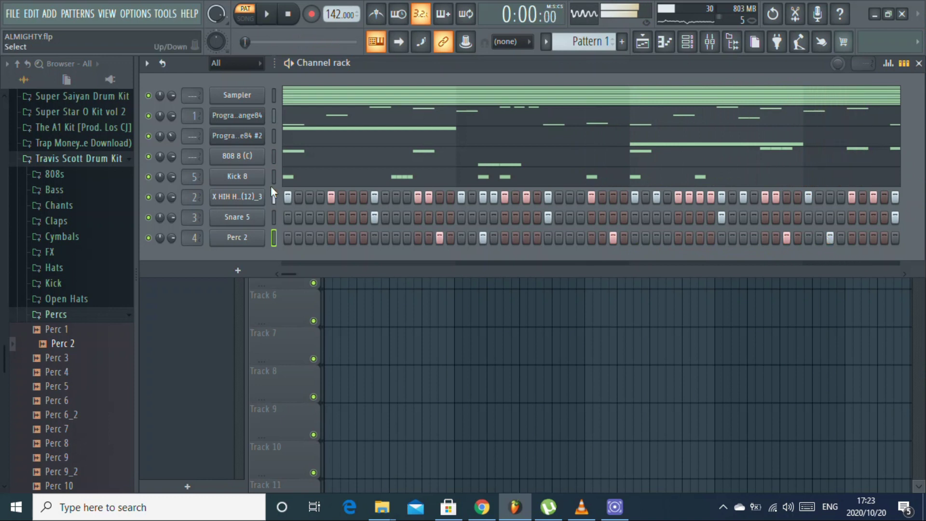
# - Audition Pigments pad presets on ProgramChange84 #2, from Booged 69 through Borden to Bright And Dark
pyautogui.click(249, 141)
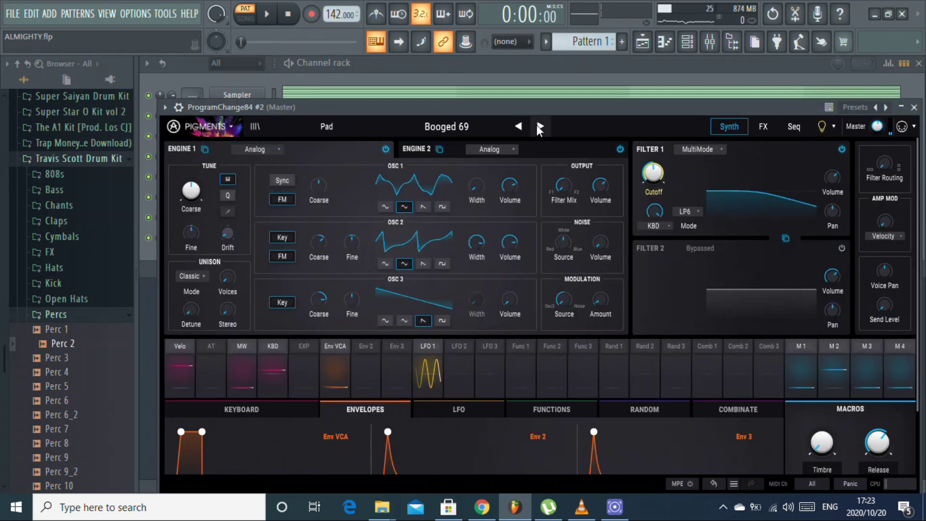
pyautogui.click(539, 127)
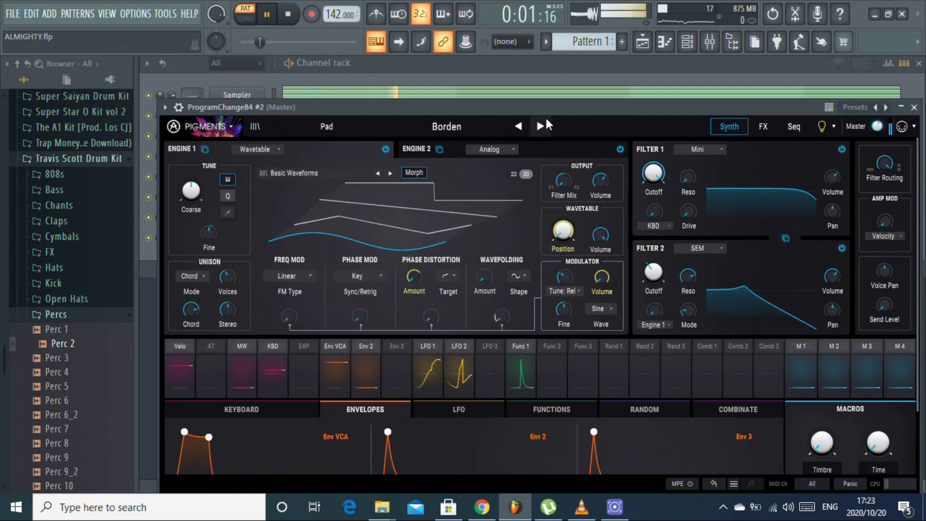
pyautogui.click(541, 128)
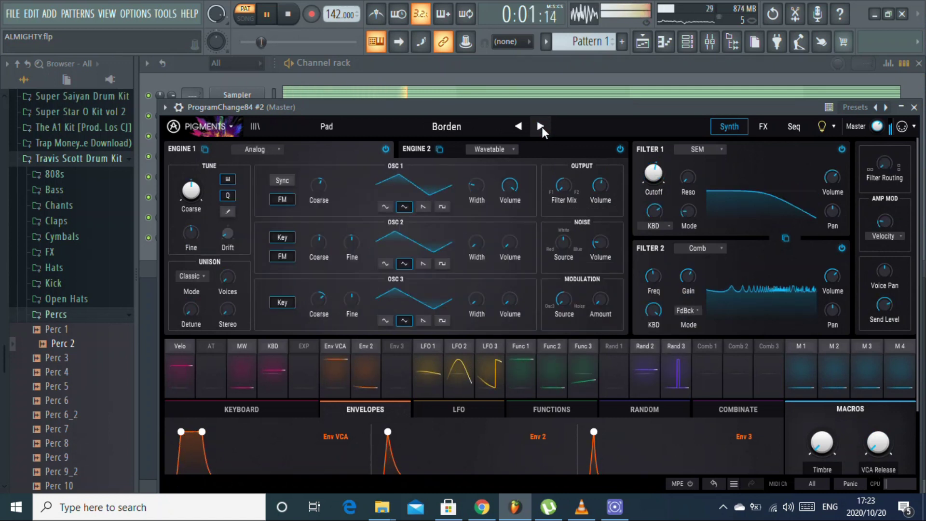
pyautogui.click(540, 126)
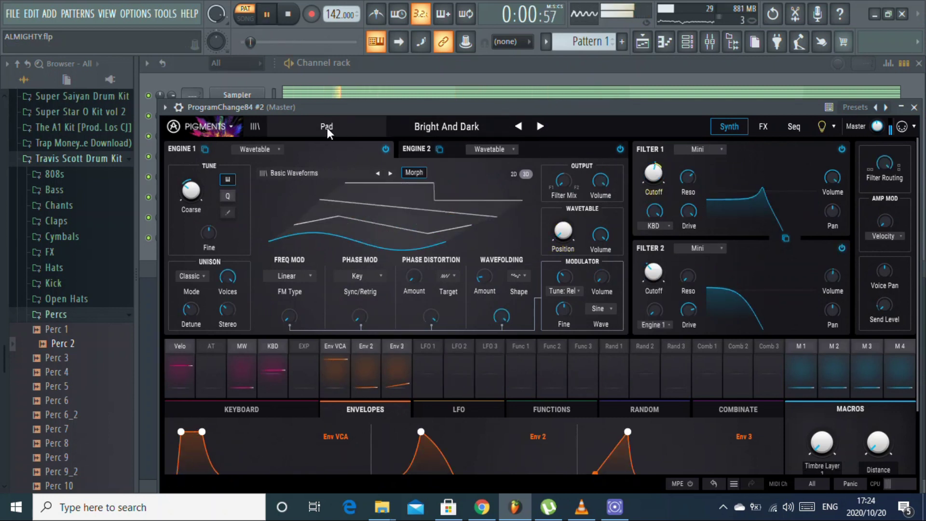
# - Check the ProgramChange84 #2 notes in the piano roll and lower the channel's volume to 54%
pyautogui.click(366, 77)
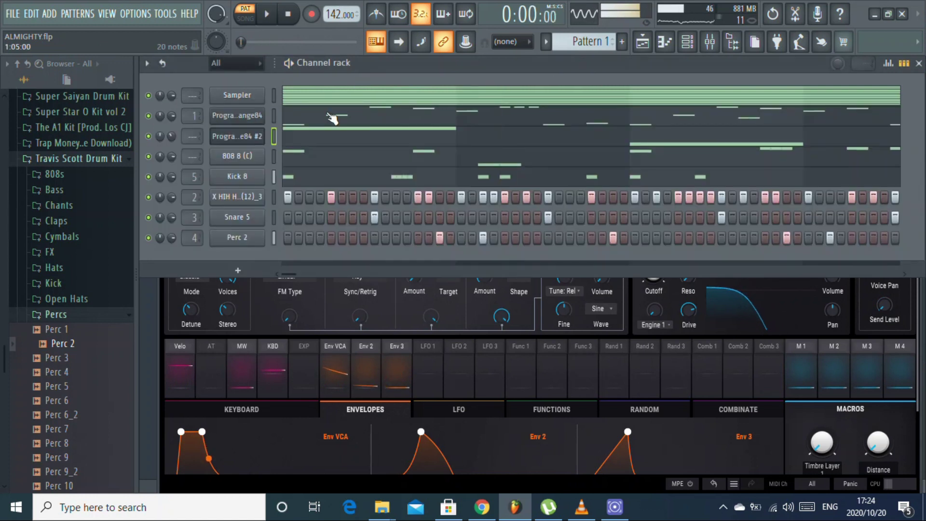
pyautogui.click(330, 135)
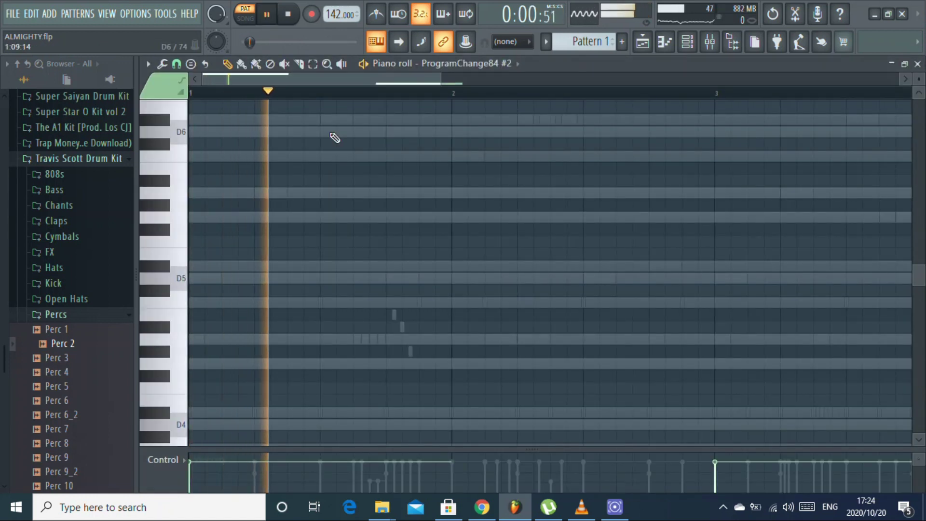
pyautogui.click(915, 65)
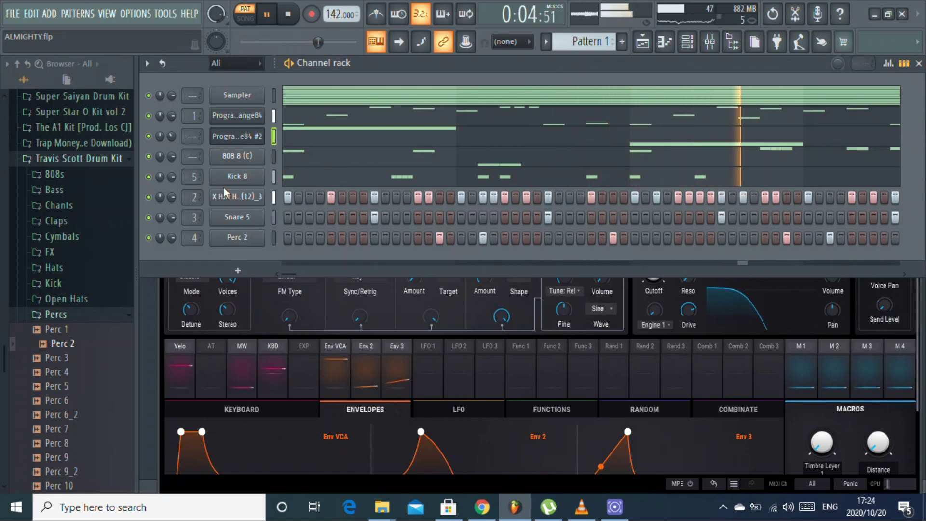
pyautogui.moveTo(171, 136); pyautogui.dragTo(171, 147)
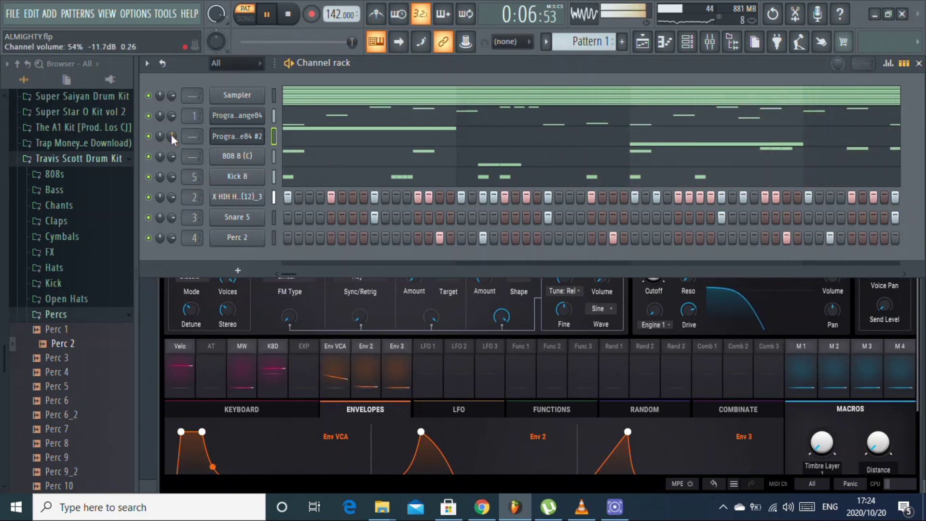
# - Switch the ProgramChange84 #2 Pigments sound from the Pad category to the Lead preset 038 AT Lead - Thor
pyautogui.click(224, 139)
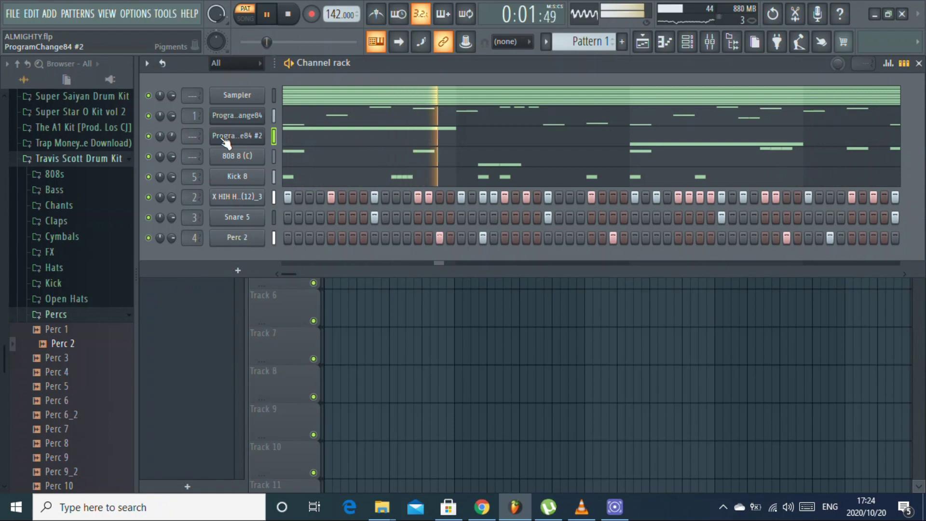
pyautogui.click(223, 139)
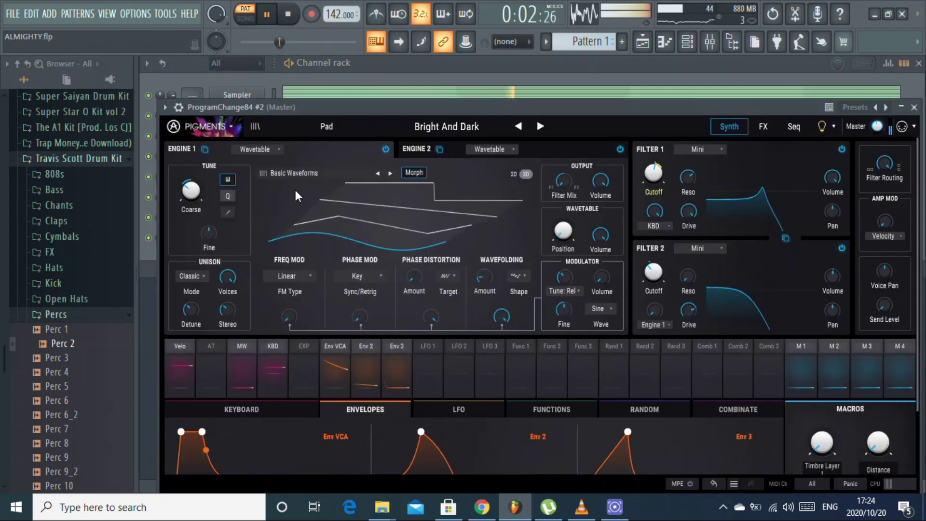
pyautogui.click(342, 129)
pyautogui.moveTo(336, 253)
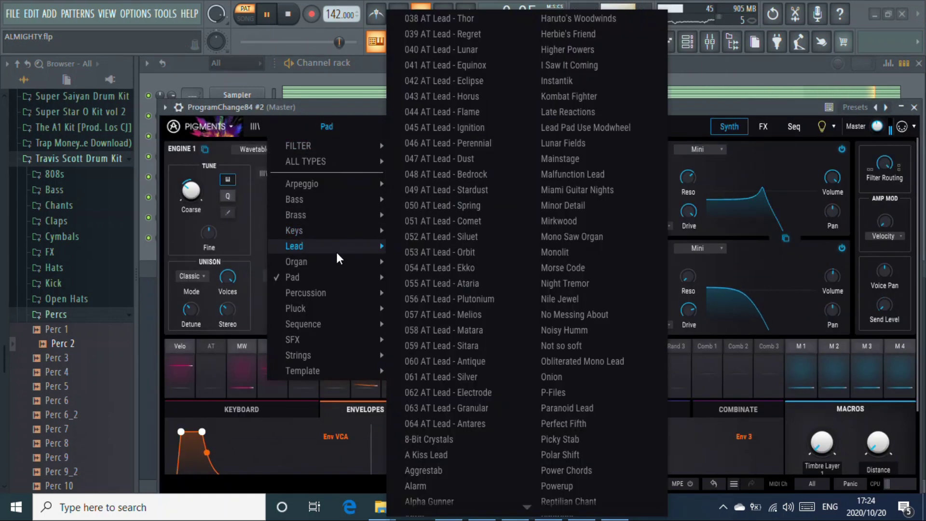
pyautogui.click(459, 22)
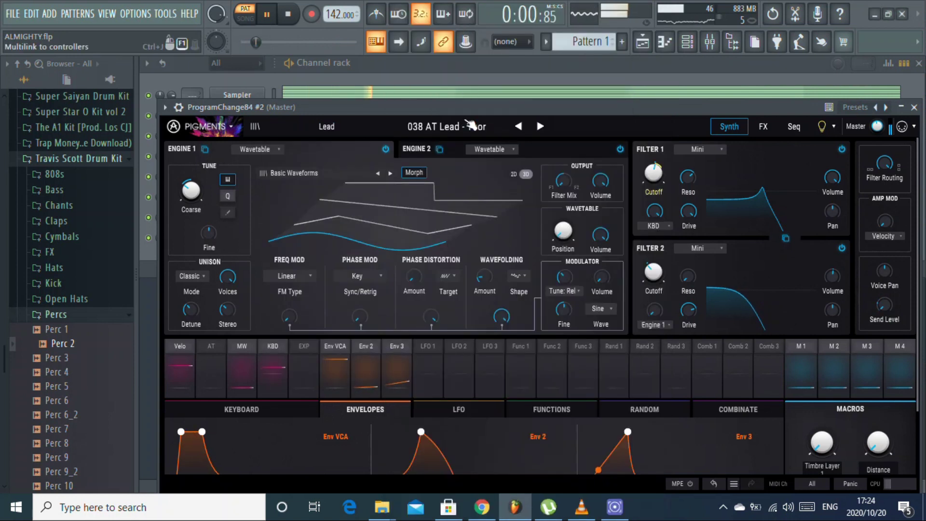
# - Audition the following lead presets up to 042 AT Lead - Eclipse and go back to 041 AT Lead - Equinox
pyautogui.click(540, 126)
pyautogui.press('space')
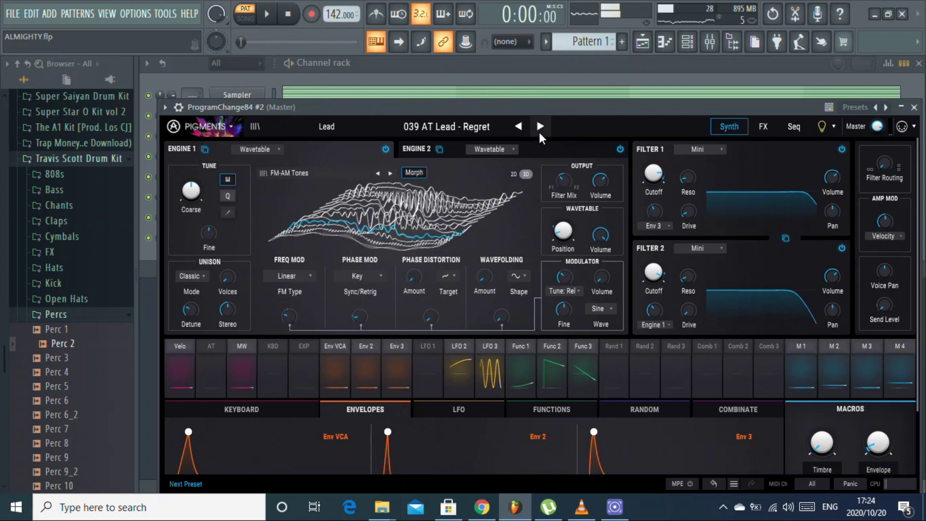
pyautogui.click(539, 126)
pyautogui.press('space')
pyautogui.click(537, 127)
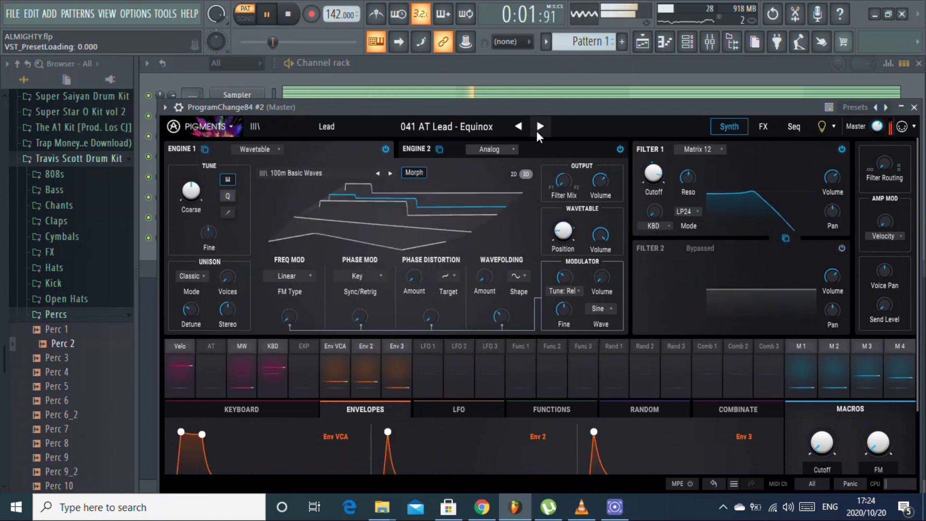
pyautogui.click(541, 125)
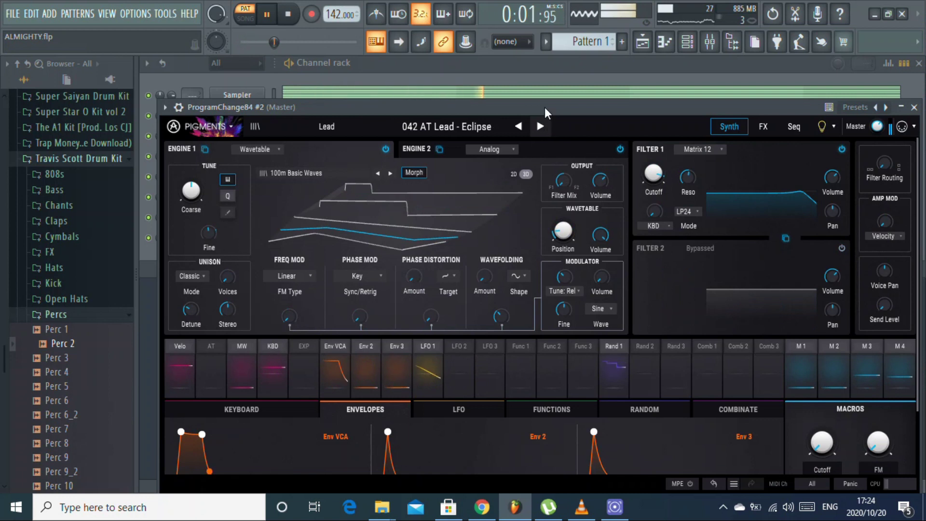
pyautogui.click(518, 126)
# - Transpose the ProgramChange84 #2 notes down one octave to D5 and A4
pyautogui.click(525, 64)
pyautogui.click(486, 129)
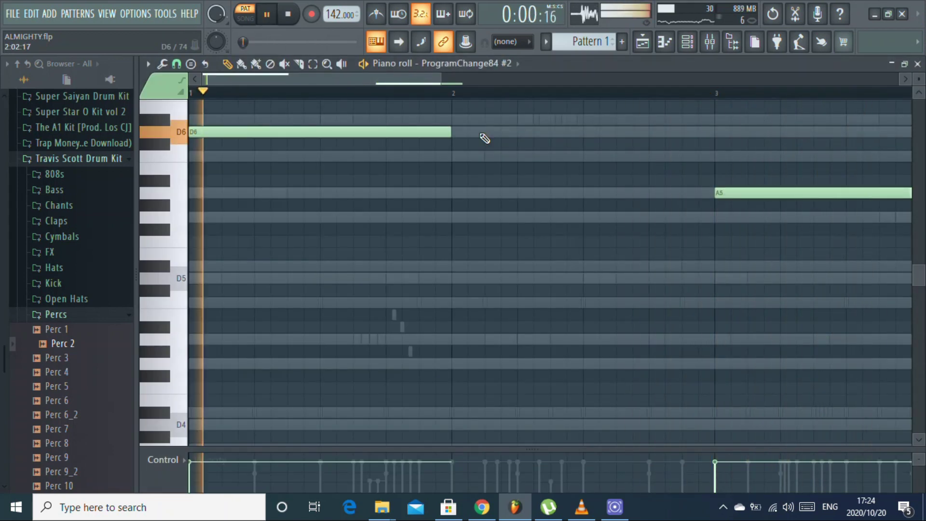
pyautogui.hotkey('ctrl', 'Down')
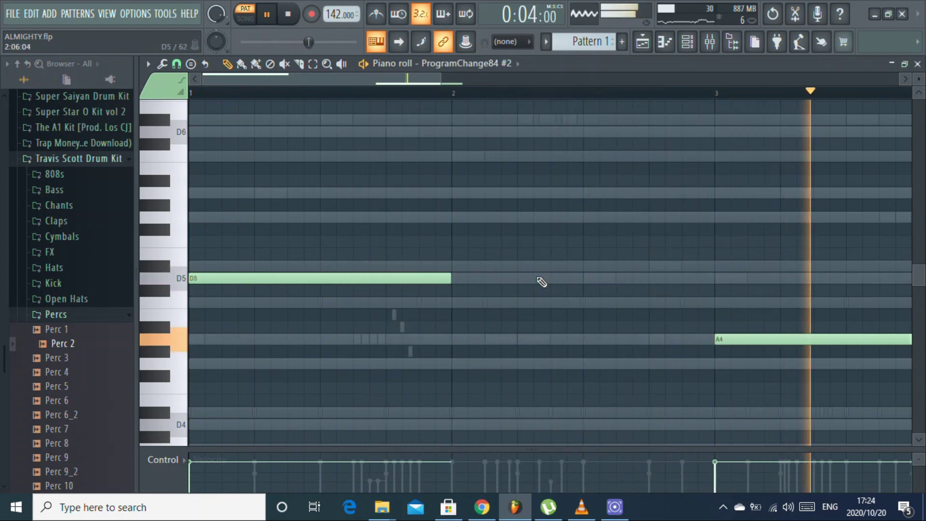
# - Add one-bar notes to the ProgramChange84 #2 part: D#5 in bar 2 and A#4 in bar 4
pyautogui.press('space')
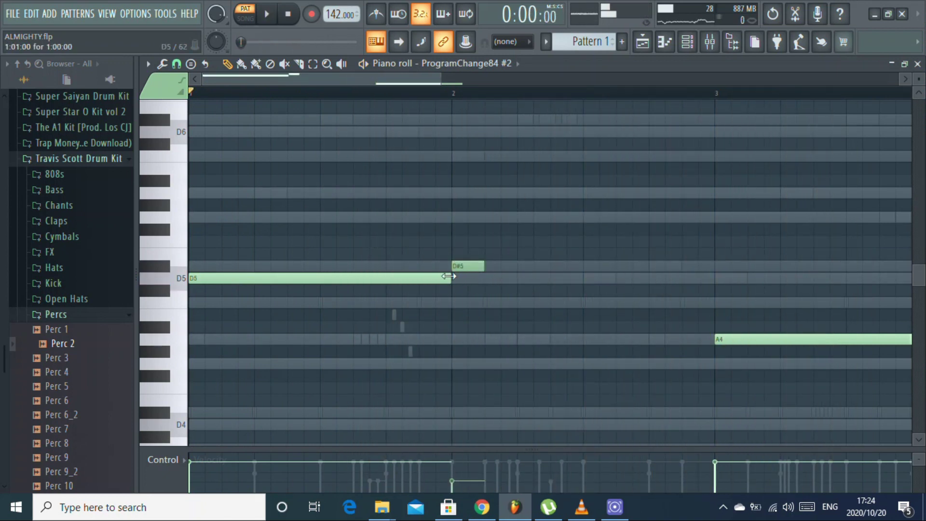
pyautogui.click(459, 270)
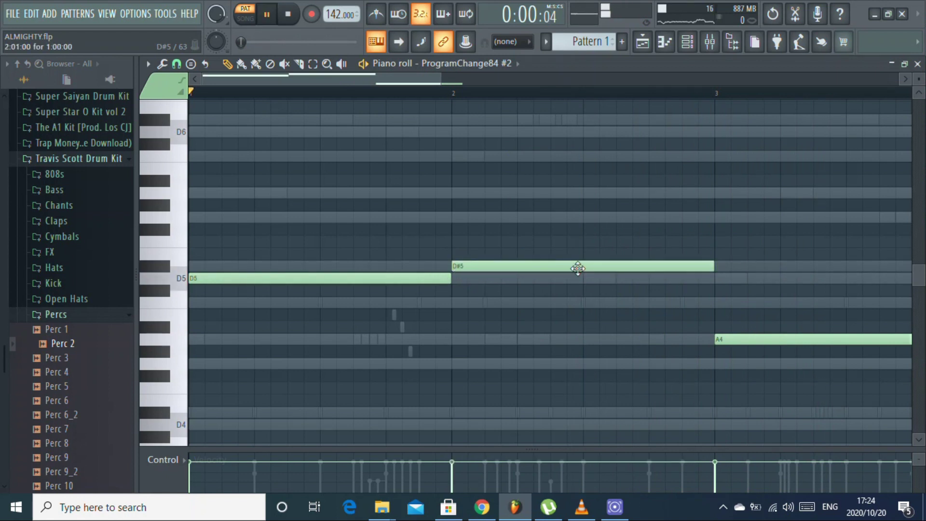
pyautogui.press('space')
pyautogui.moveTo(420, 82); pyautogui.dragTo(554, 80)
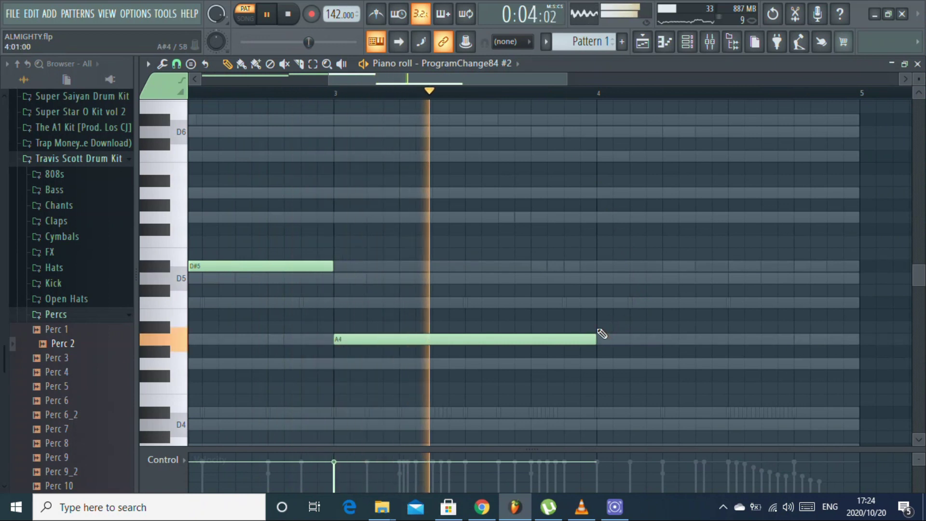
pyautogui.click(605, 327)
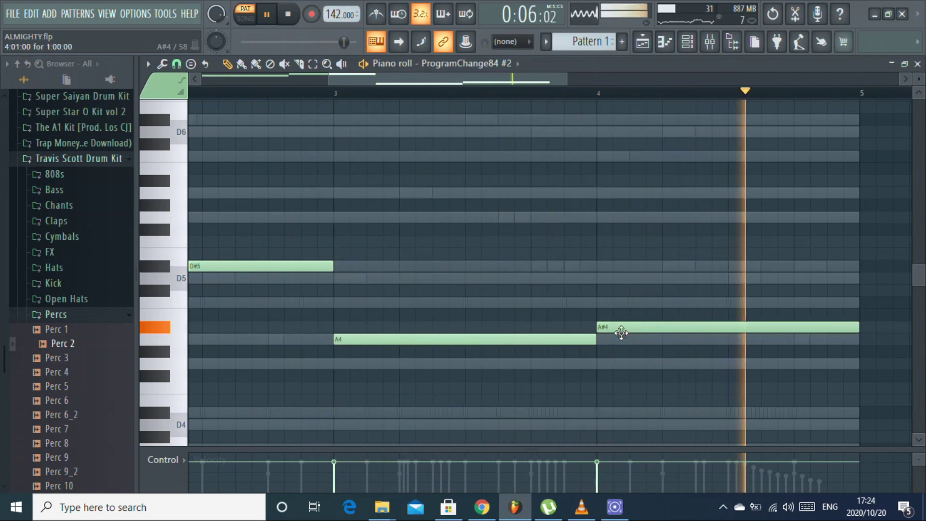
pyautogui.moveTo(621, 328)
pyautogui.mouseDown()
pyautogui.moveTo(620, 279)
pyautogui.moveTo(621, 329)
pyautogui.mouseUp()
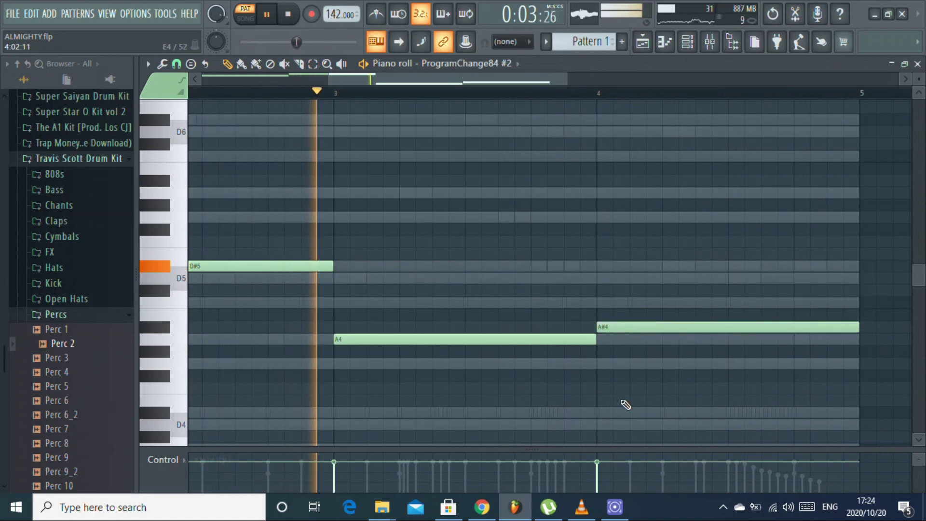
# - Reduce the velocity of the ProgramChange84 #2 notes and transpose them down an octave, starting on D4 and D#4
pyautogui.moveTo(625, 404); pyautogui.dragTo(24, 467)
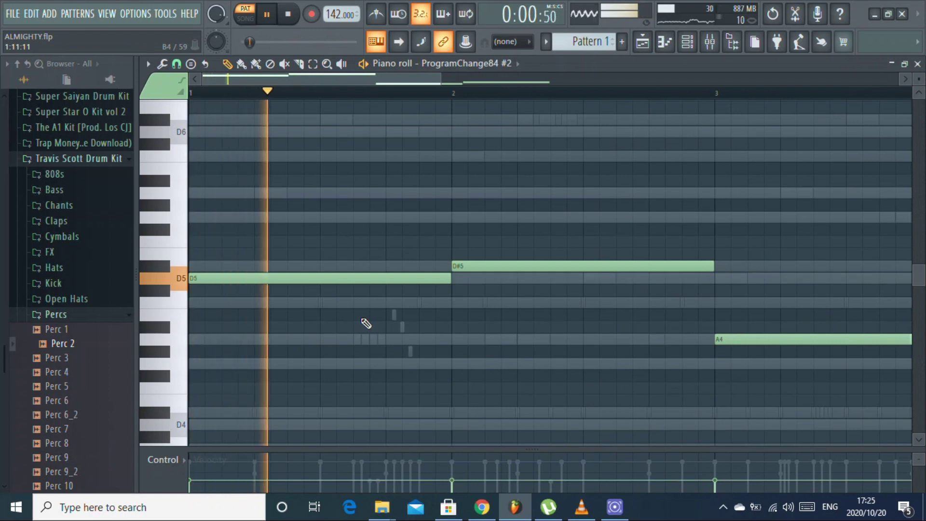
pyautogui.hotkey('ctrl', 'Up')
pyautogui.hotkey('ctrl', 'Down')
pyautogui.hotkey('ctrl', 'Down')
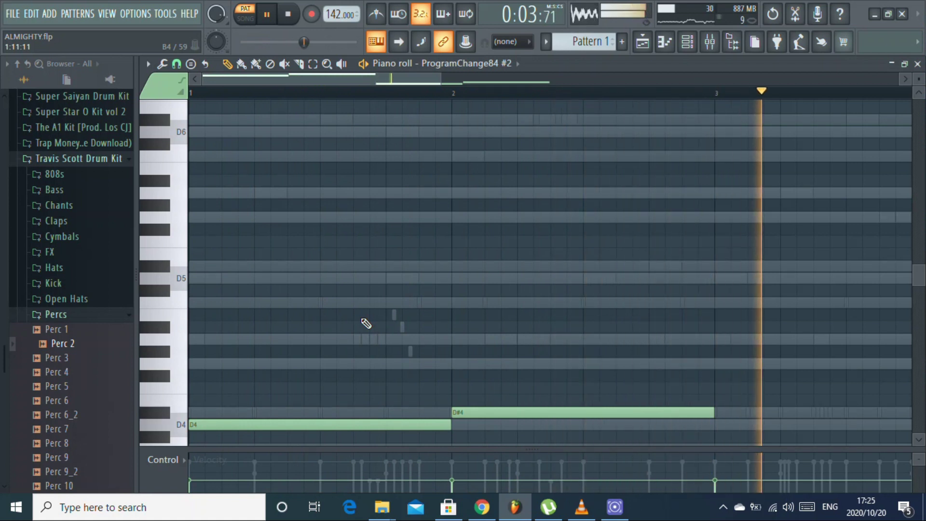
# - Transpose the ProgramChange84 #2 notes up two octaves, starting on D6 and D#6, and mute that channel and the 808
pyautogui.hotkey('ctrl', 'Up')
pyautogui.hotkey('ctrl', 'Up')
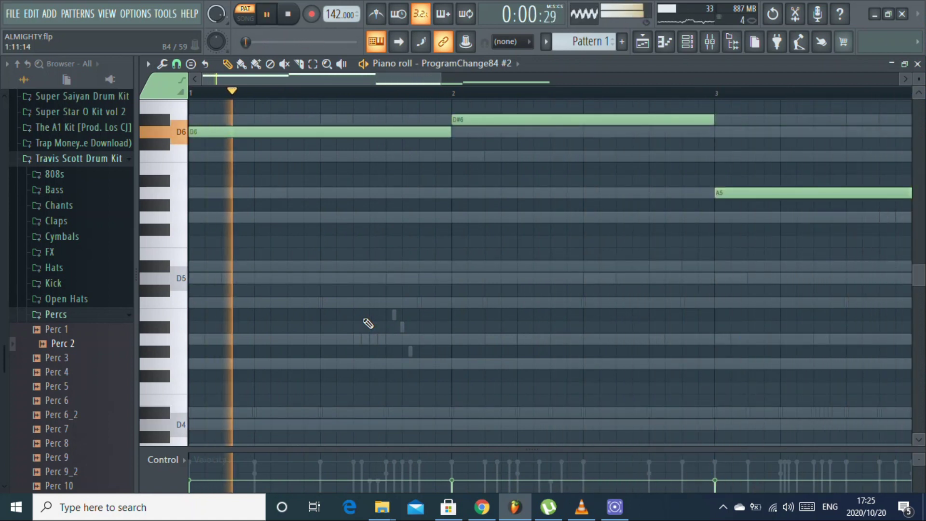
pyautogui.click(917, 63)
pyautogui.press('space')
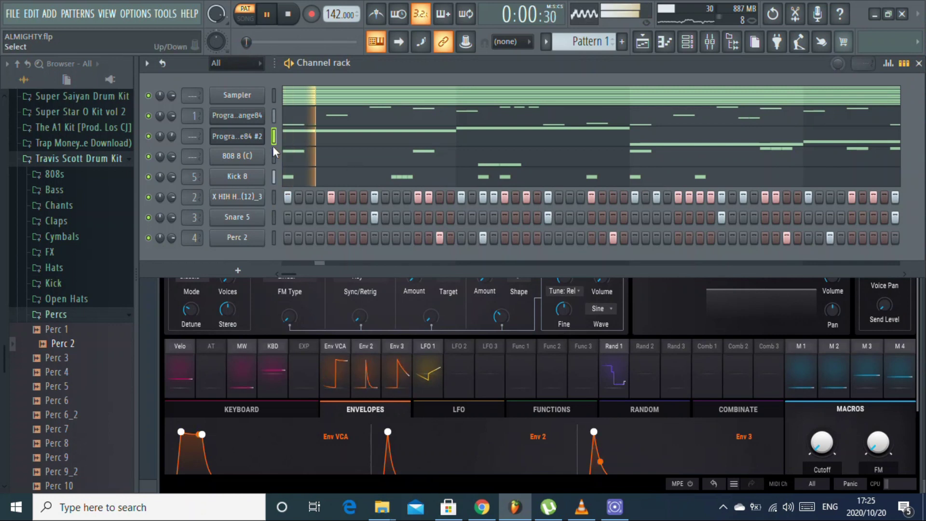
pyautogui.press('space')
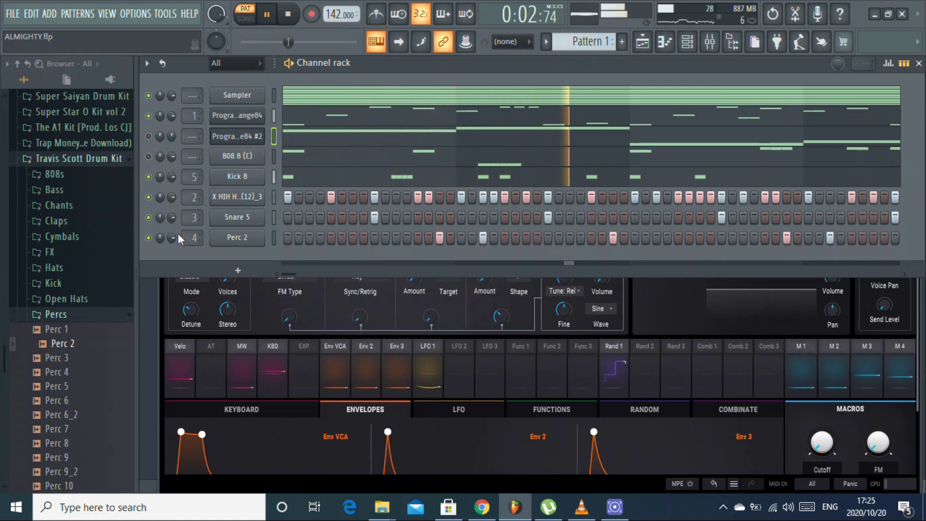
# - Audition Open Hat 1, 2 and 3 from the Travis Scott Drum Kit and add Open Hat 1 as a new channel
pyautogui.click(84, 314)
pyautogui.click(72, 299)
pyautogui.click(77, 314)
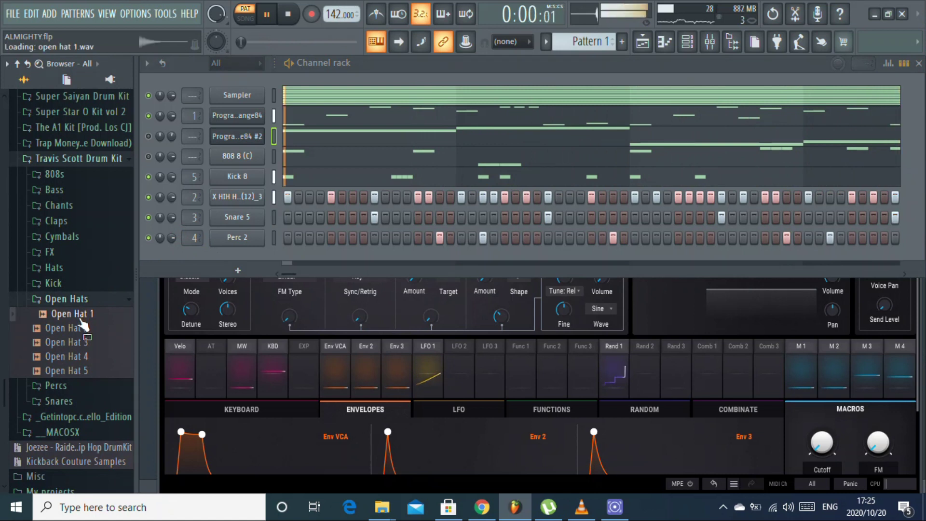
pyautogui.click(78, 328)
pyautogui.click(76, 342)
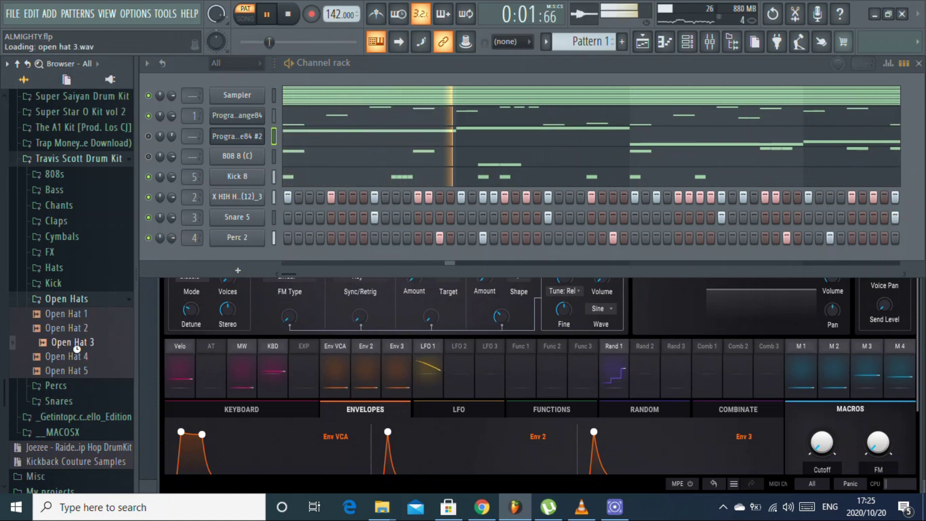
pyautogui.click(77, 314)
pyautogui.moveTo(77, 314); pyautogui.dragTo(347, 295)
pyautogui.click(263, 259)
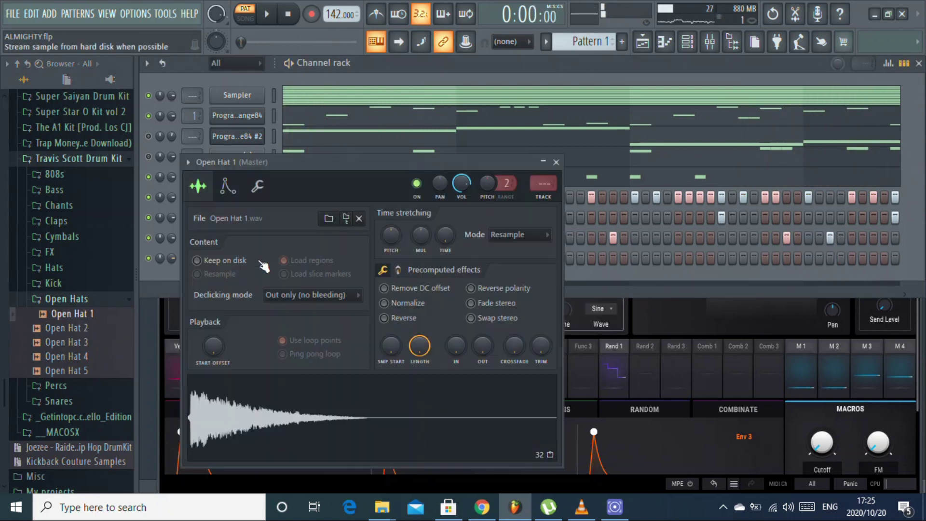
pyautogui.click(556, 162)
# - Place Open Hat 1 hits on steps 5, 23 and 37 and open the channel's piano roll
pyautogui.press('space')
pyautogui.click(332, 259)
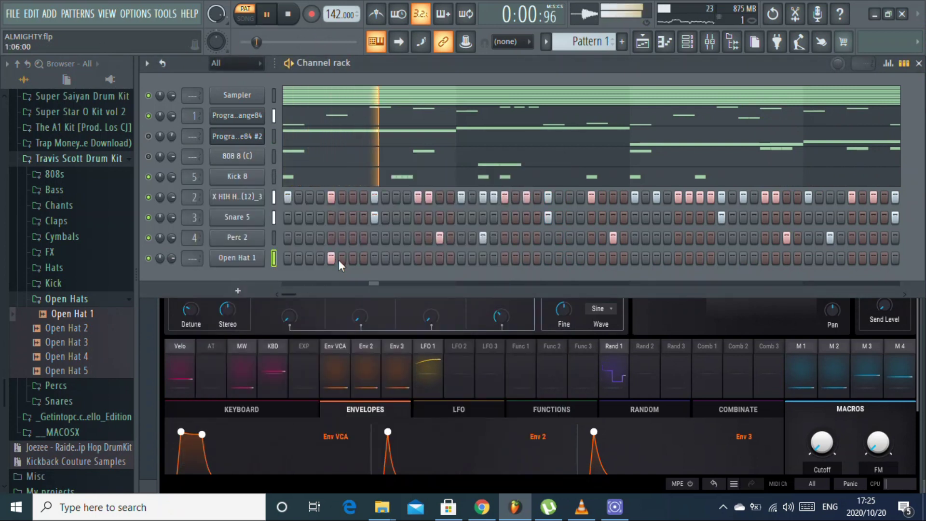
pyautogui.press('space')
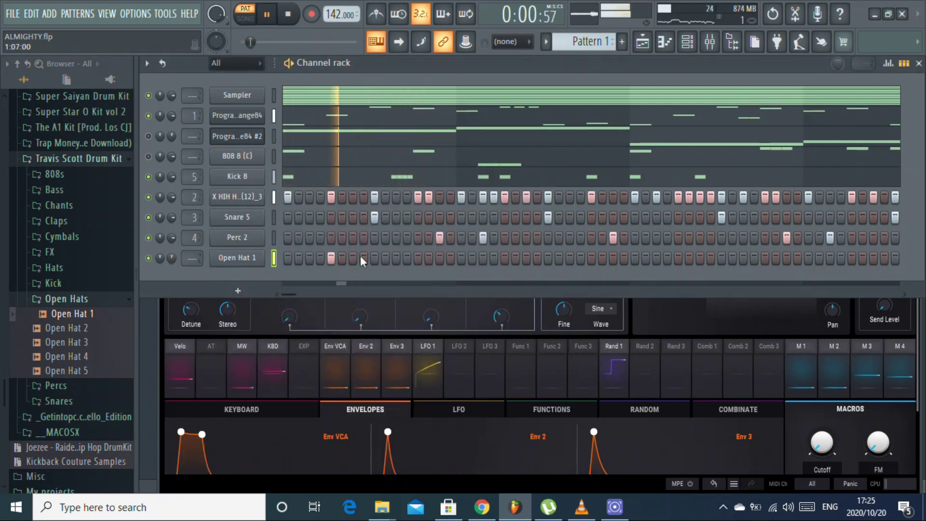
pyautogui.click(525, 258)
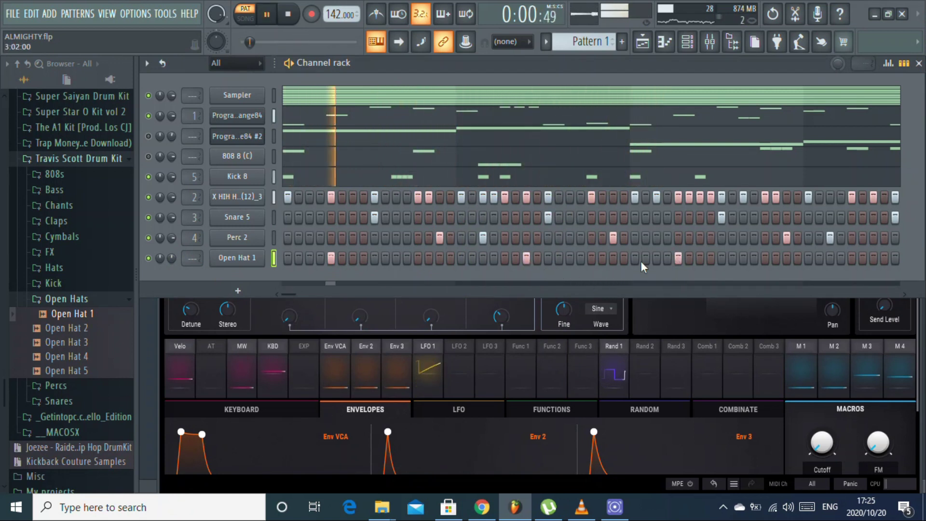
pyautogui.rightClick(263, 257)
pyautogui.click(305, 259)
pyautogui.press('space')
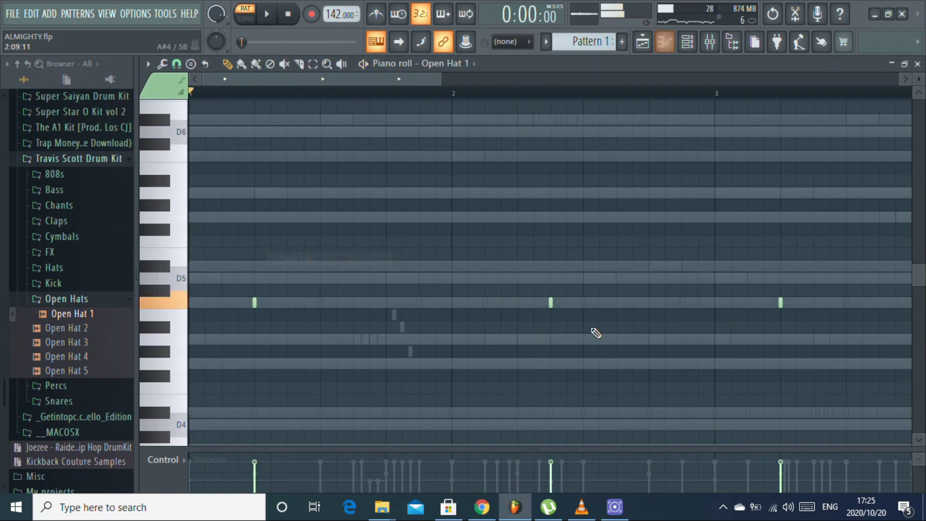
# - Lower the bar 2 open hat hit to C4 and add a C4 hit on beat 3 of bar 4
pyautogui.press('space')
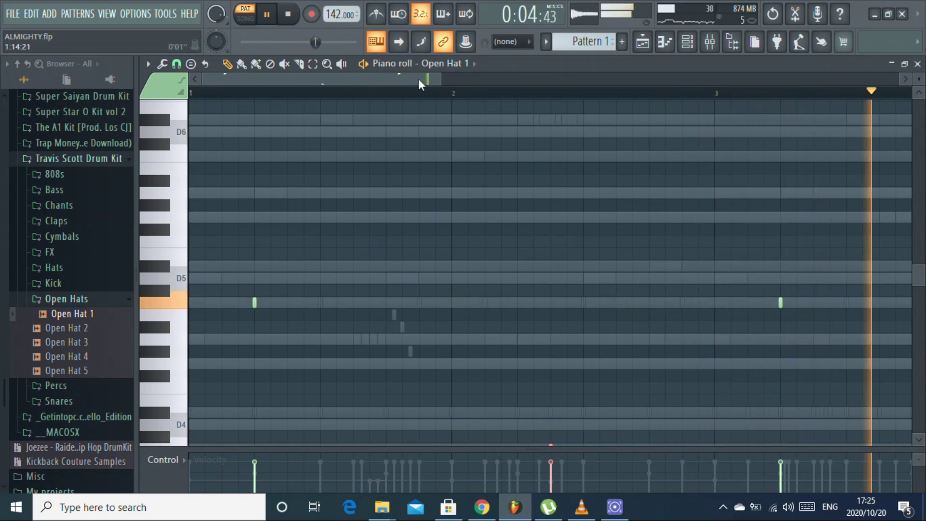
pyautogui.press('space')
pyautogui.press('space')
pyautogui.scroll(-4, 666, 400)
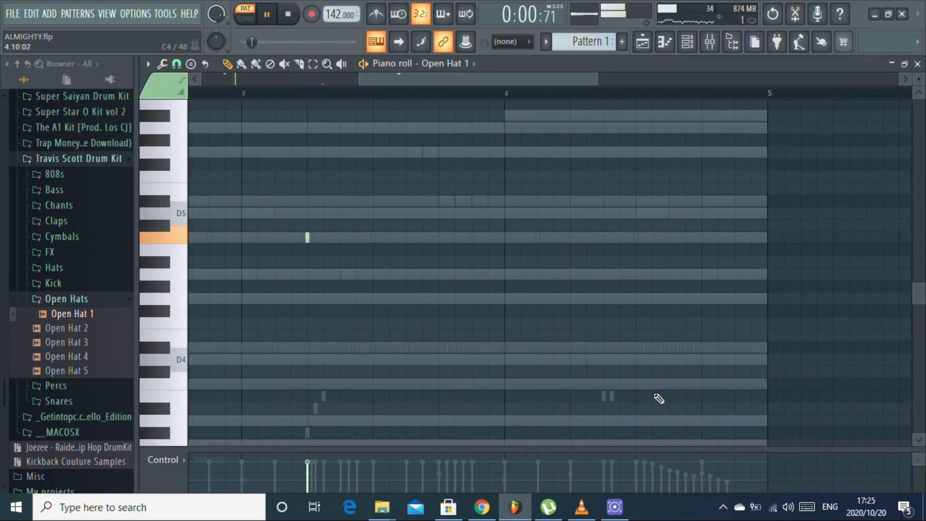
pyautogui.click(648, 351)
pyautogui.rightClick(672, 350)
pyautogui.press('space')
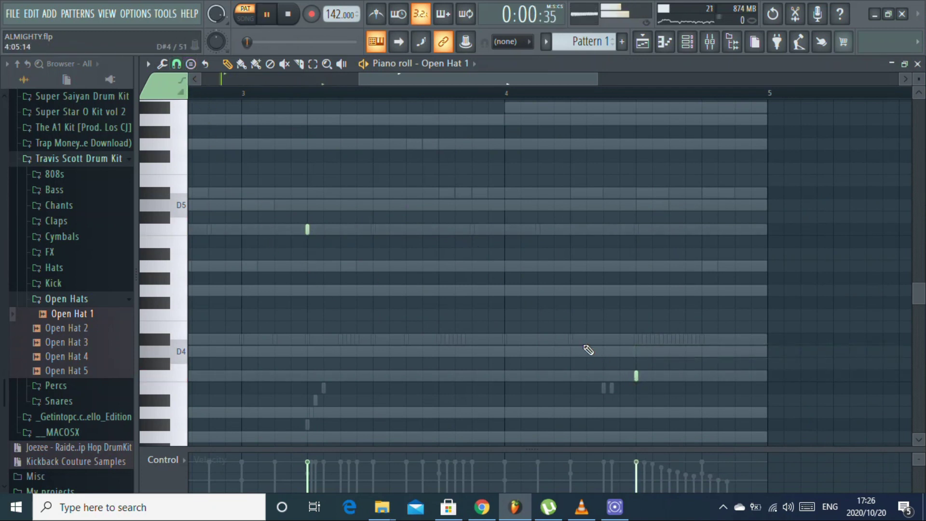
# - Set the piano roll snap to 1/3 beat and add three more C4 open hat hits in the second half of bar 4
pyautogui.click(176, 63)
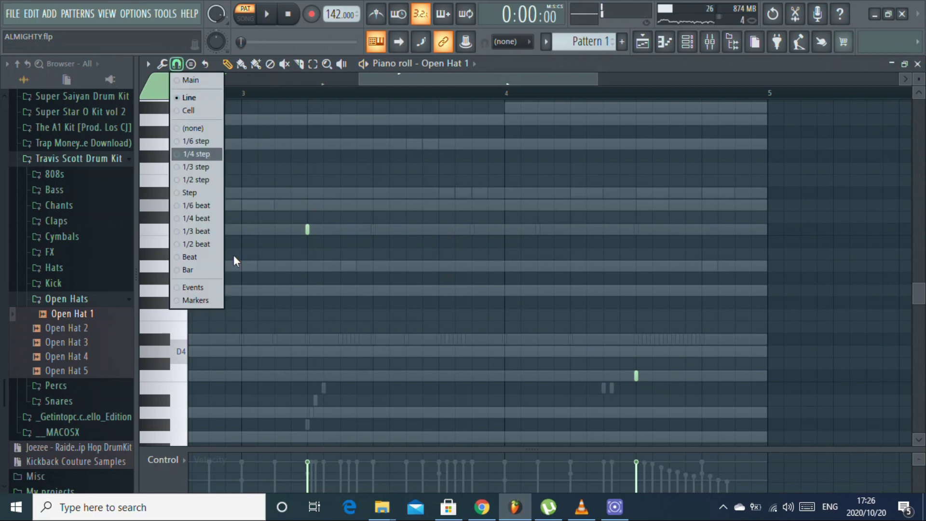
pyautogui.click(207, 233)
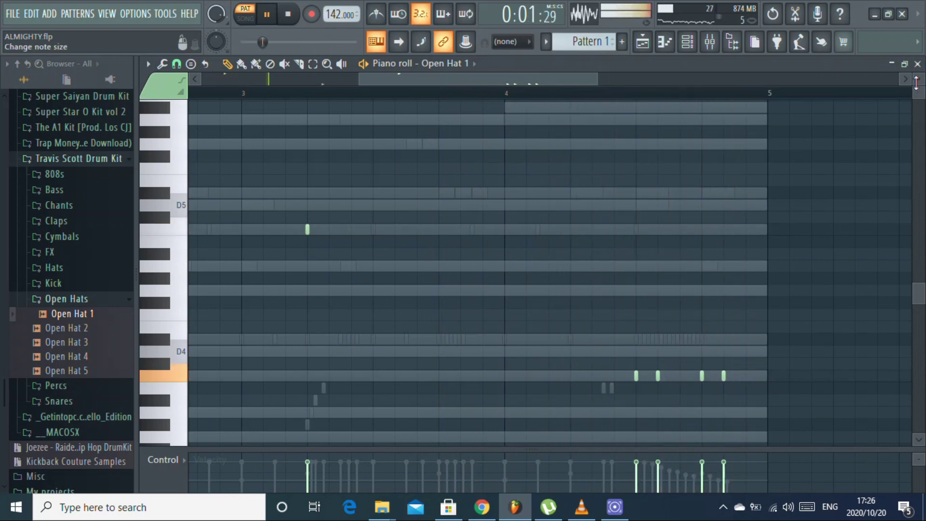
pyautogui.click(917, 63)
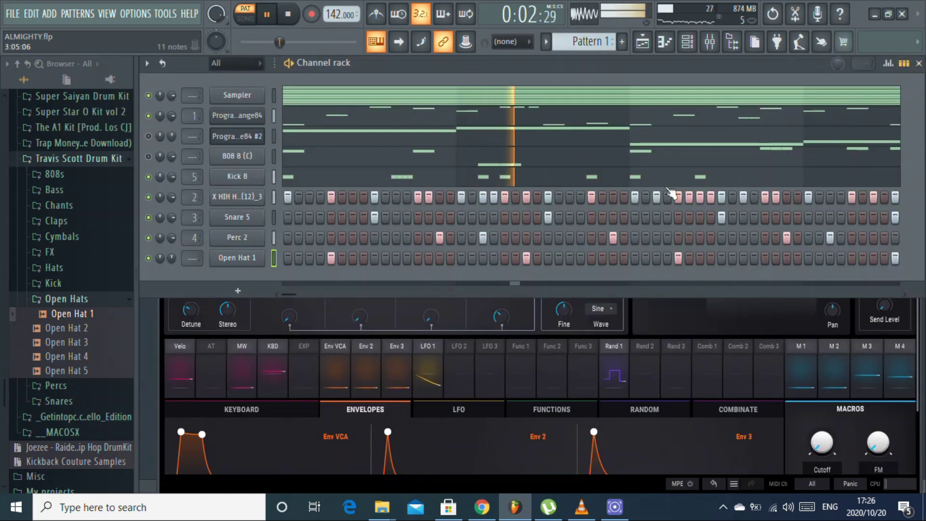
# - Adjust Open Hat 1's time-stretching pitch in Auto mode and enable and shape its volume envelope
pyautogui.click(261, 263)
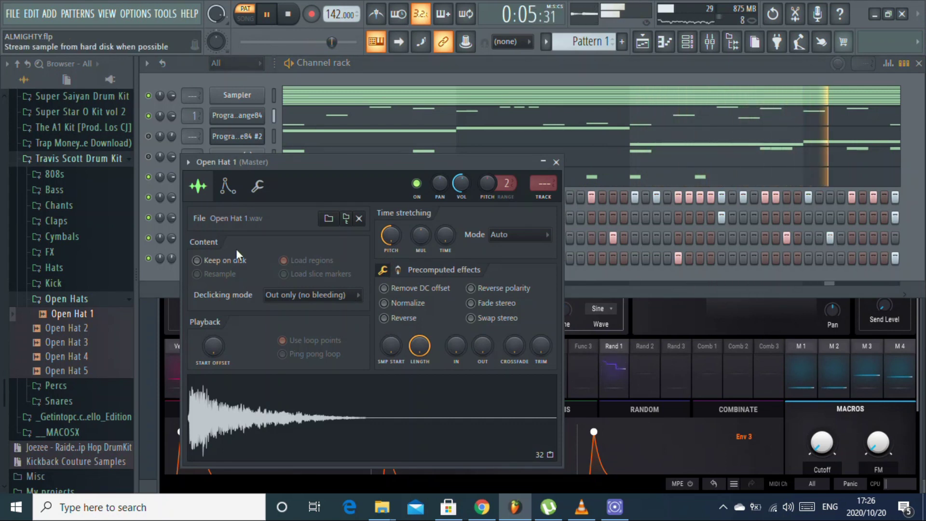
pyautogui.click(233, 189)
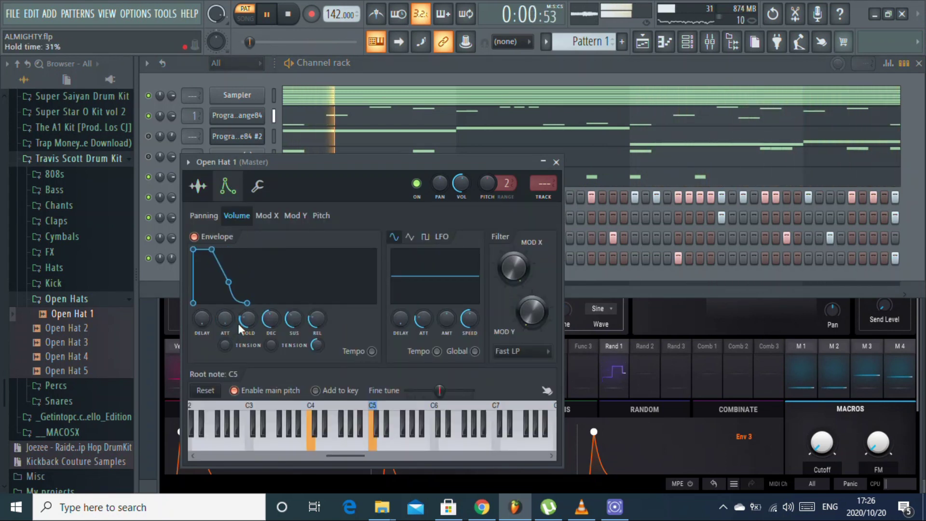
pyautogui.moveTo(301, 315); pyautogui.dragTo(318, 337)
pyautogui.click(555, 162)
# - Articulate the Open Hat 1 notes so that each one extends to the start of the next
pyautogui.rightClick(256, 258)
pyautogui.click(285, 258)
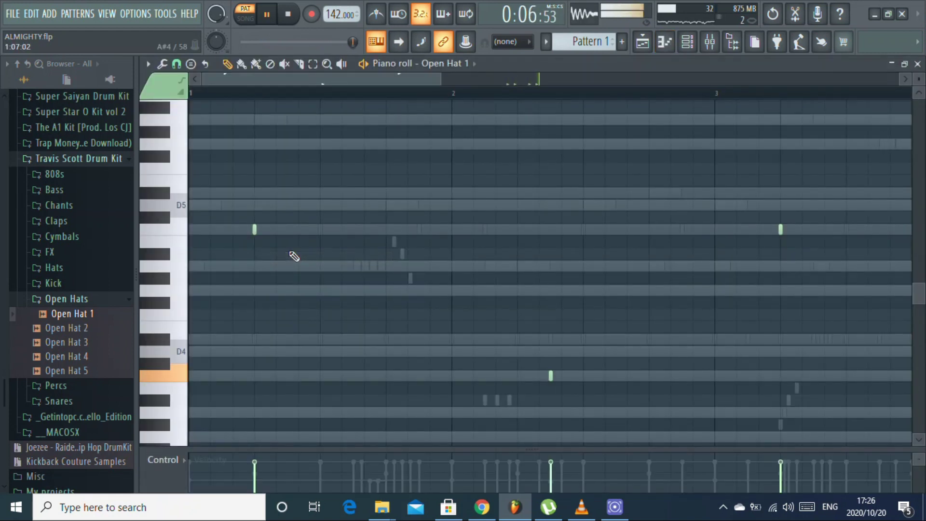
pyautogui.press('space')
pyautogui.hotkey('alt', 'r')
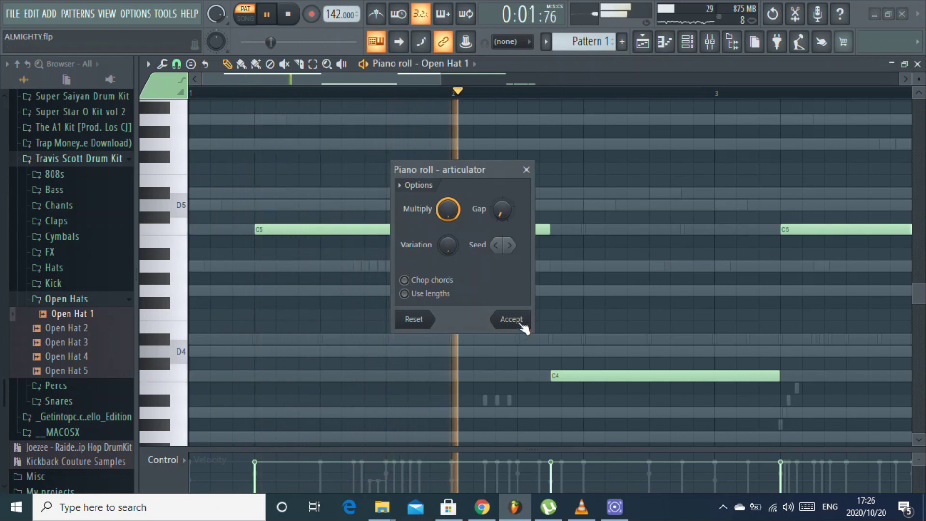
pyautogui.click(524, 329)
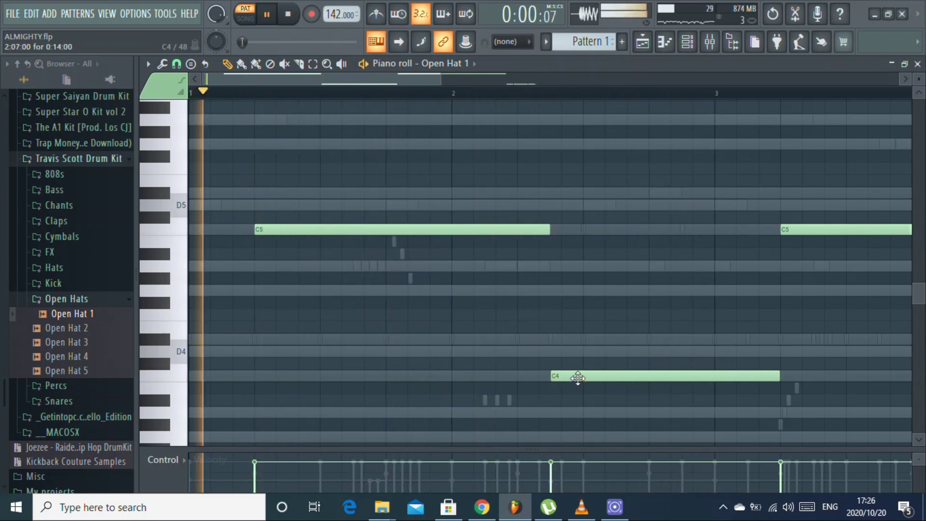
# - Start the long C4 open hat note on beat 3 of bar 2 and shorten it to the end of that bar
pyautogui.press('space')
pyautogui.moveTo(572, 378); pyautogui.dragTo(593, 382)
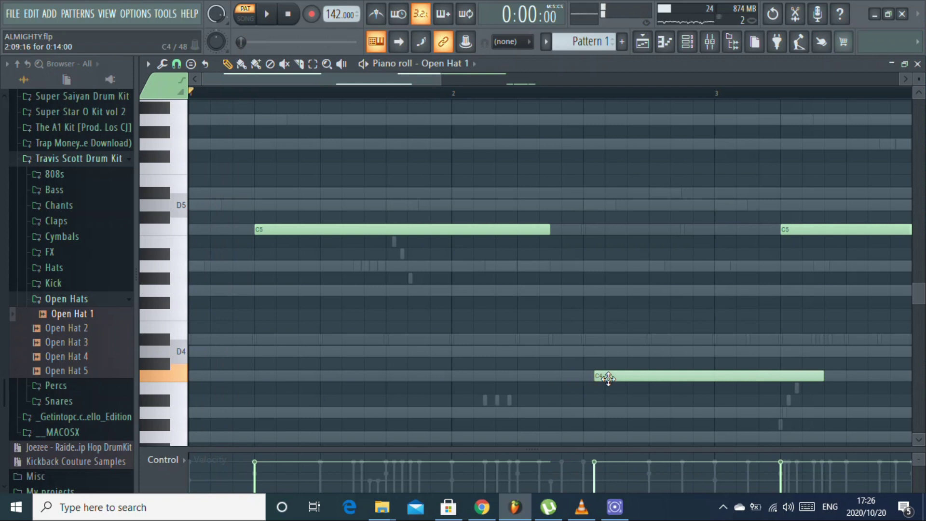
pyautogui.click(600, 376)
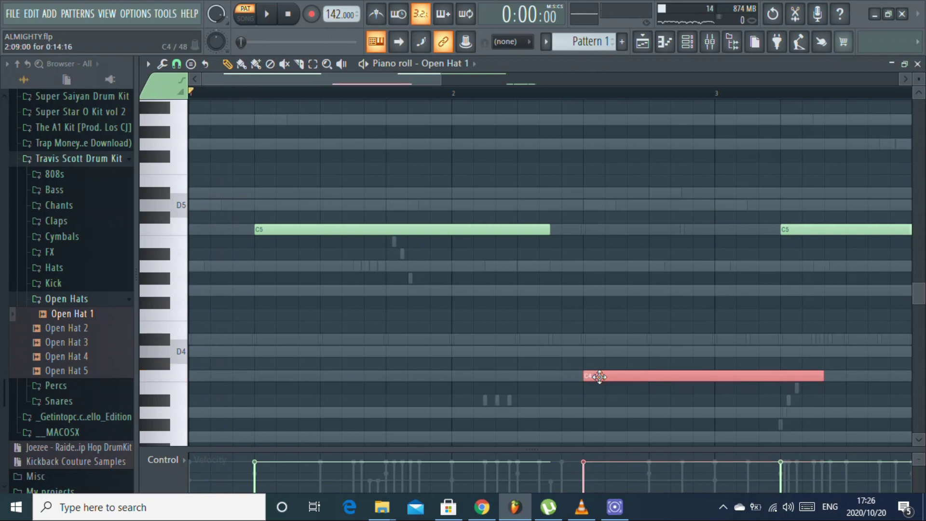
pyautogui.press('space')
pyautogui.moveTo(822, 376); pyautogui.dragTo(714, 370)
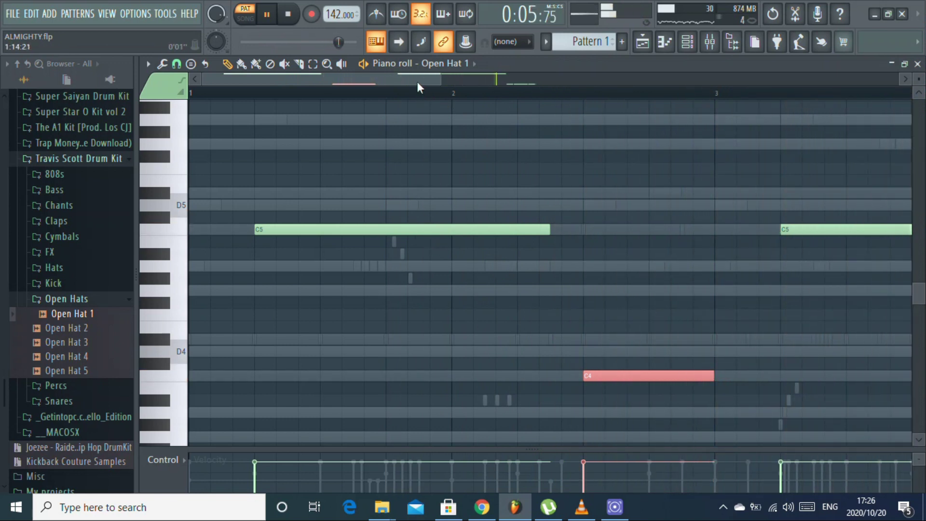
# - Select the long C5 open hat notes starting in bars 1 and 3 and transpose them down an octave to C4
pyautogui.moveTo(417, 87); pyautogui.dragTo(459, 87)
pyautogui.moveTo(704, 215); pyautogui.dragTo(300, 241)
pyautogui.press('Down')
pyautogui.press('Down')
pyautogui.press('Down')
pyautogui.press('Down')
pyautogui.press('Down')
pyautogui.press('Down')
pyautogui.press('Down')
pyautogui.press('Down')
pyautogui.press('Down')
pyautogui.press('Down')
pyautogui.press('Down')
pyautogui.press('Down')
pyautogui.press('space')
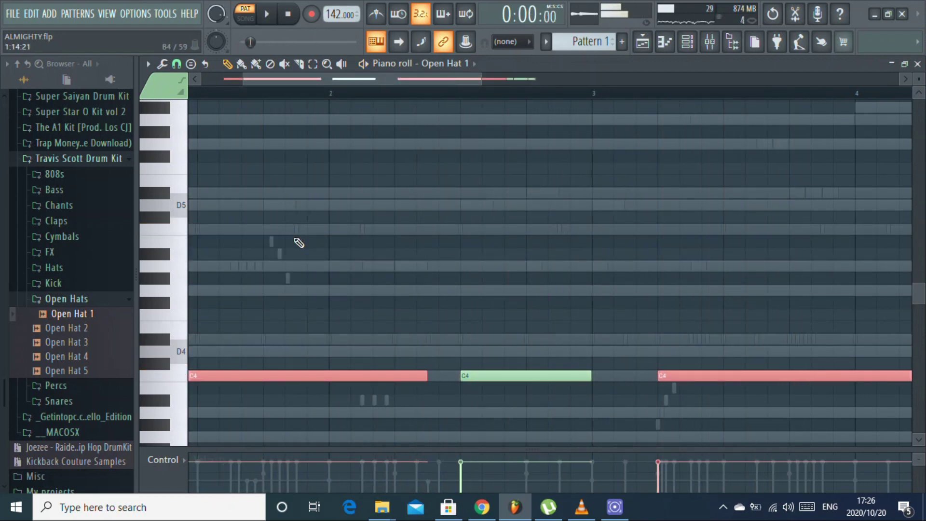
# - Try A#3, D4 and D#4 for the two selected open hat notes and settle them on D#5
pyautogui.press('Down')
pyautogui.press('Down')
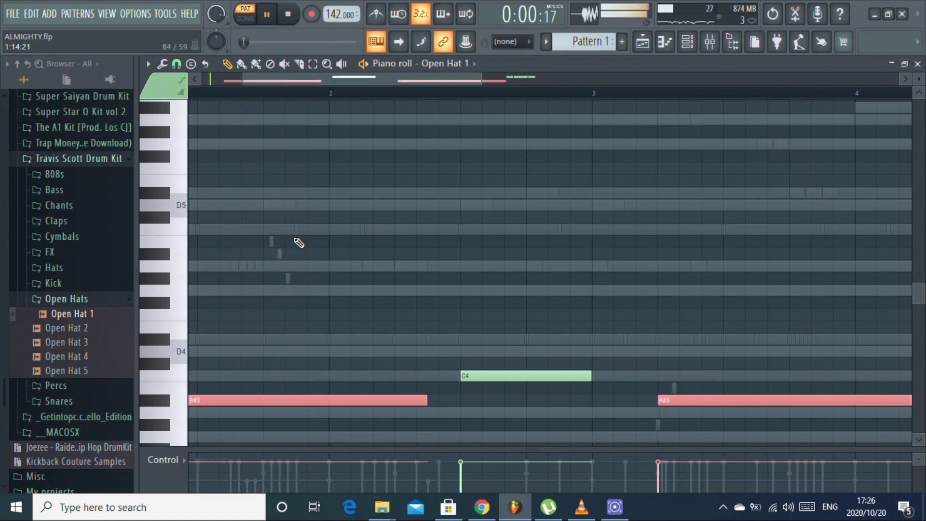
pyautogui.press('Up')
pyautogui.press('Up')
pyautogui.press('Up')
pyautogui.press('Up')
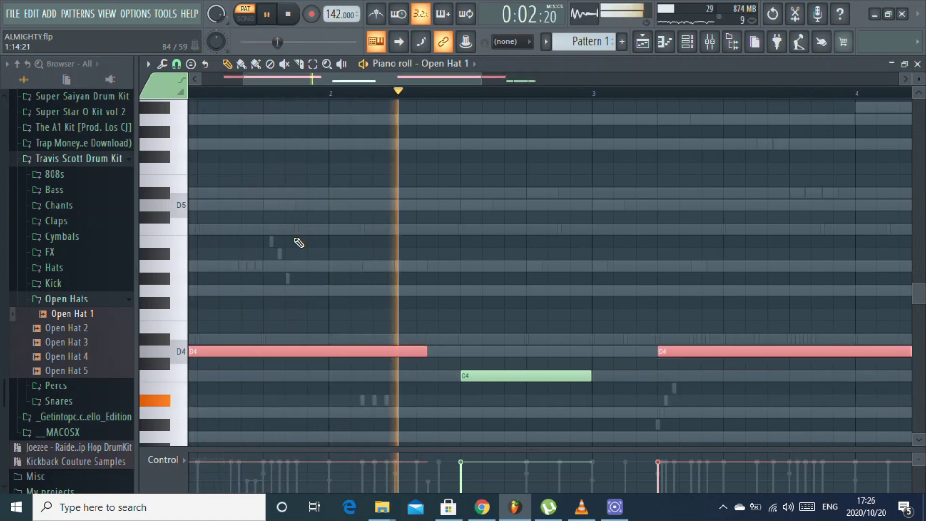
pyautogui.press('space')
pyautogui.press('space')
pyautogui.press('Up')
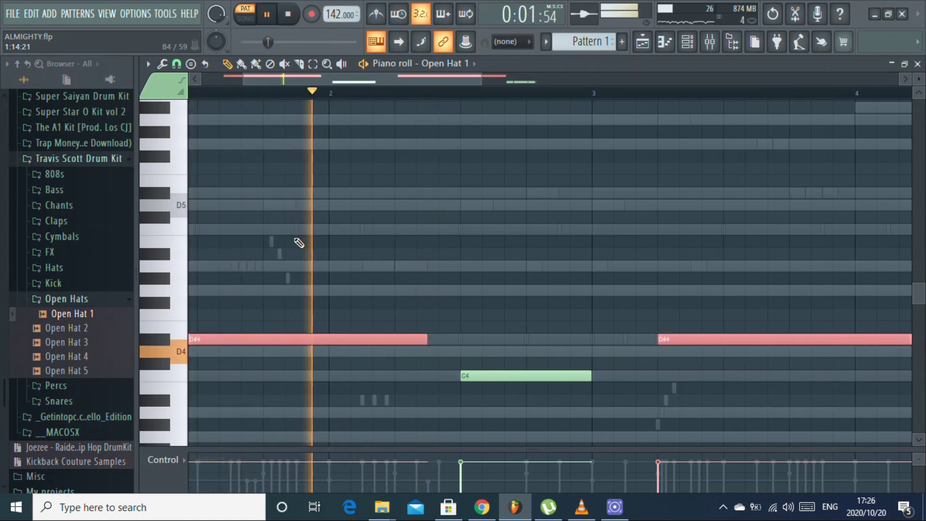
pyautogui.hotkey('ctrl', 'Up')
pyautogui.press('space')
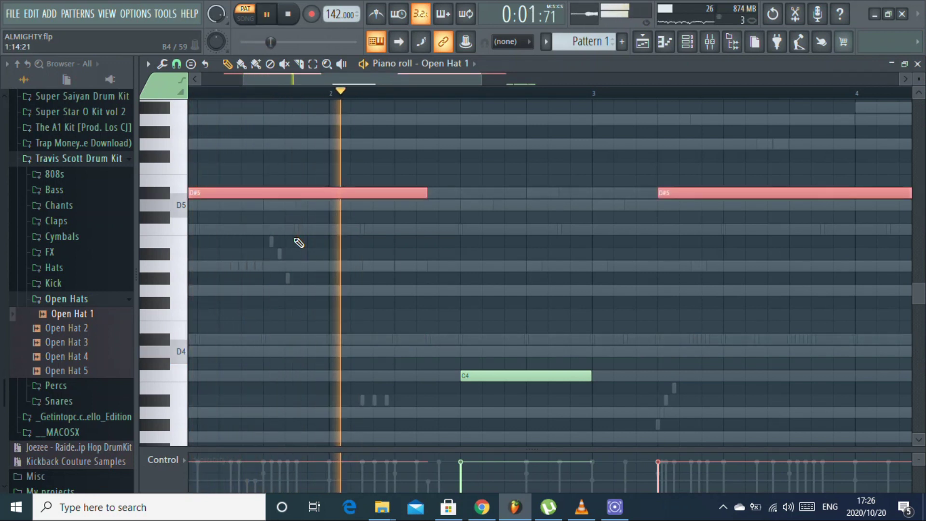
# - Shorten the two D#5 open hat notes in bars 1 and 3 and close the piano roll
pyautogui.moveTo(415, 196); pyautogui.dragTo(207, 192)
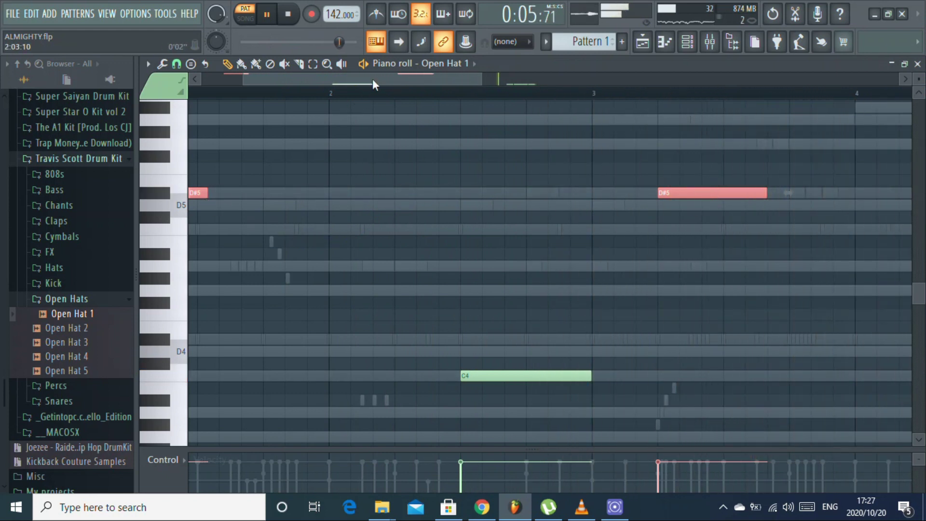
pyautogui.moveTo(372, 79); pyautogui.dragTo(399, 85)
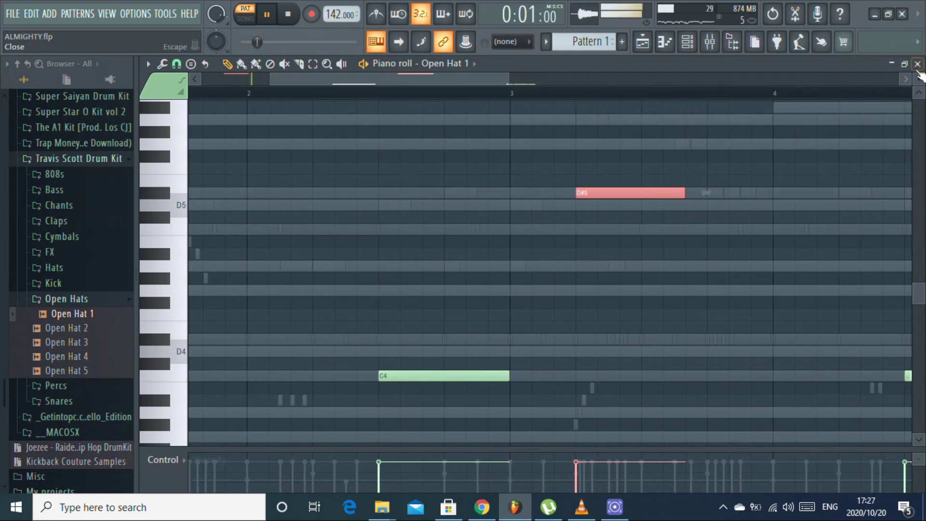
pyautogui.click(917, 67)
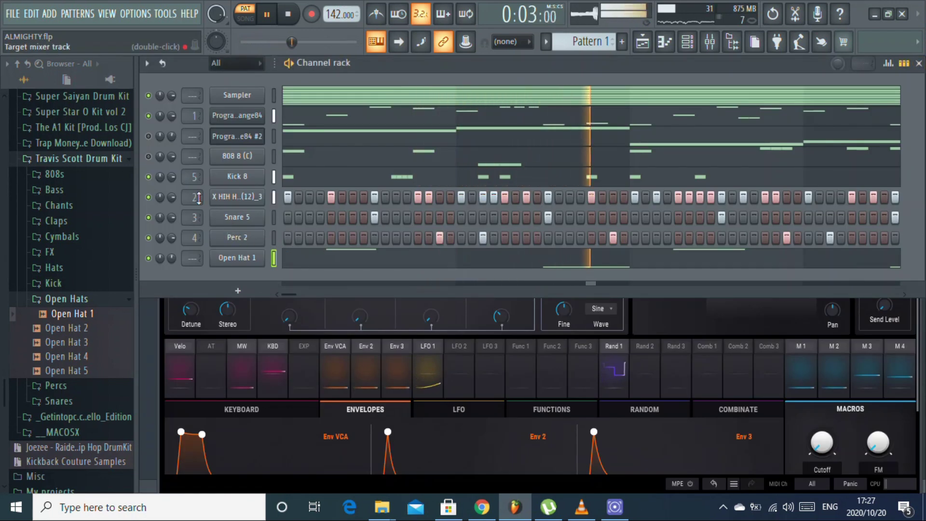
# - Look at the main melody's notes, close them and open the second Pigments layer in the piano roll
pyautogui.click(454, 118)
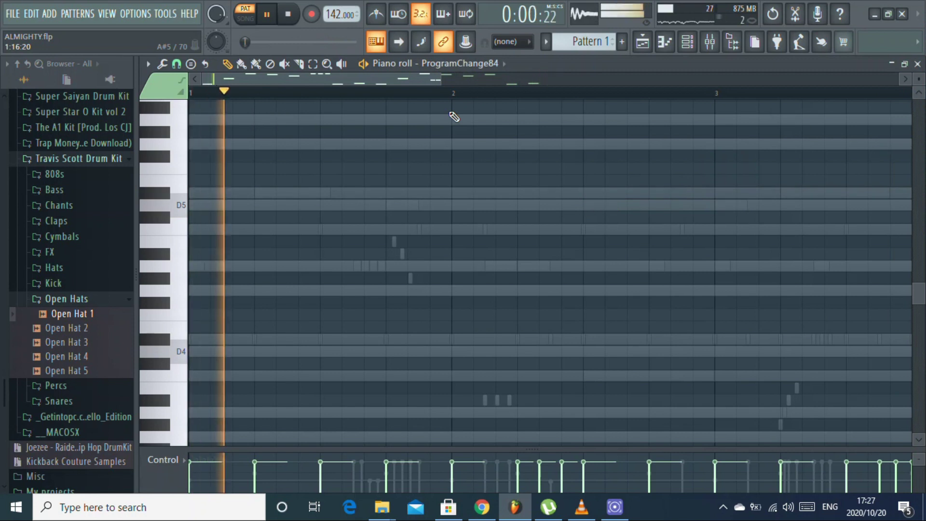
pyautogui.click(918, 64)
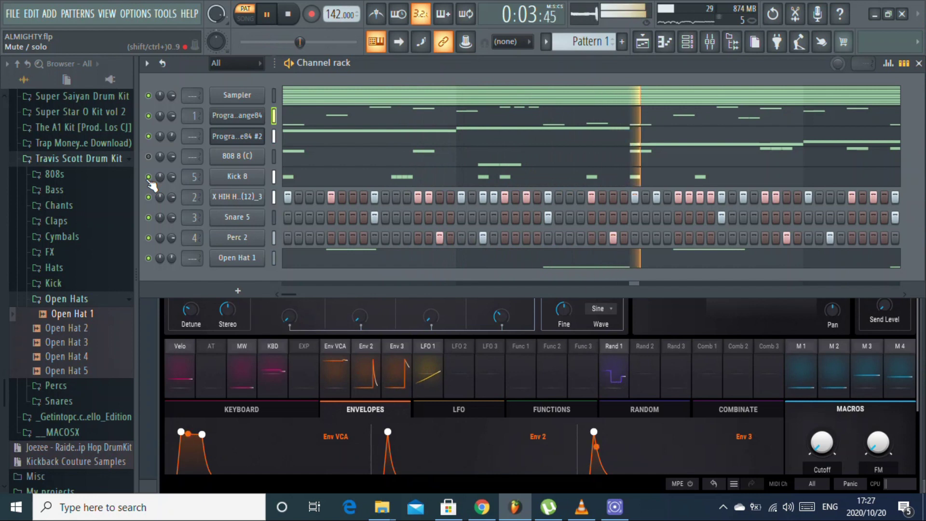
pyautogui.click(424, 136)
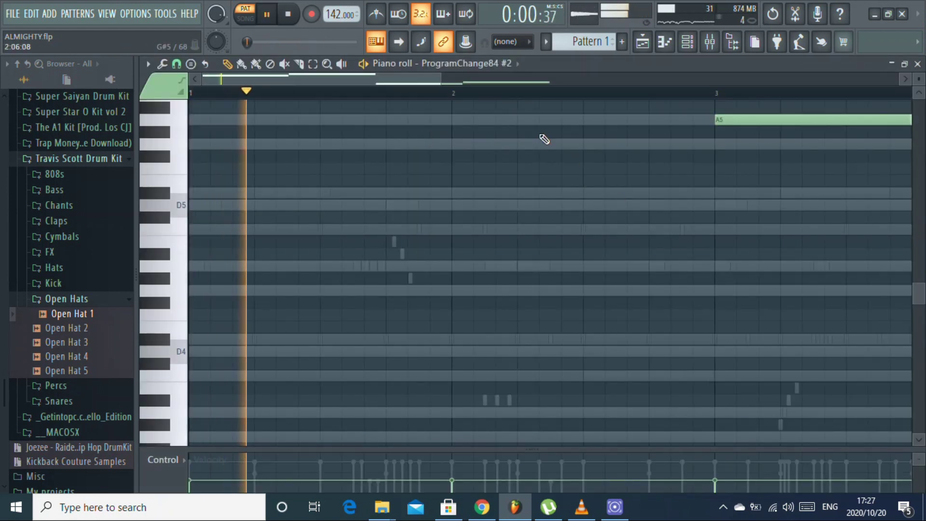
pyautogui.press('space')
pyautogui.press('space')
pyautogui.scroll(-2, 744, 120)
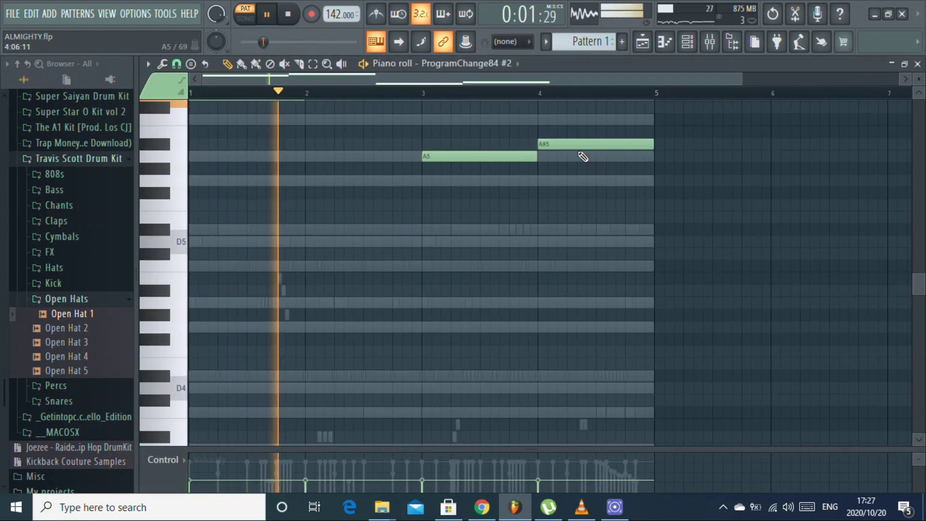
# - Replace the A#5 note in bar 4 with a full-bar D#6 note and move it down to C6
pyautogui.scroll(3, 564, 166)
pyautogui.click(540, 156)
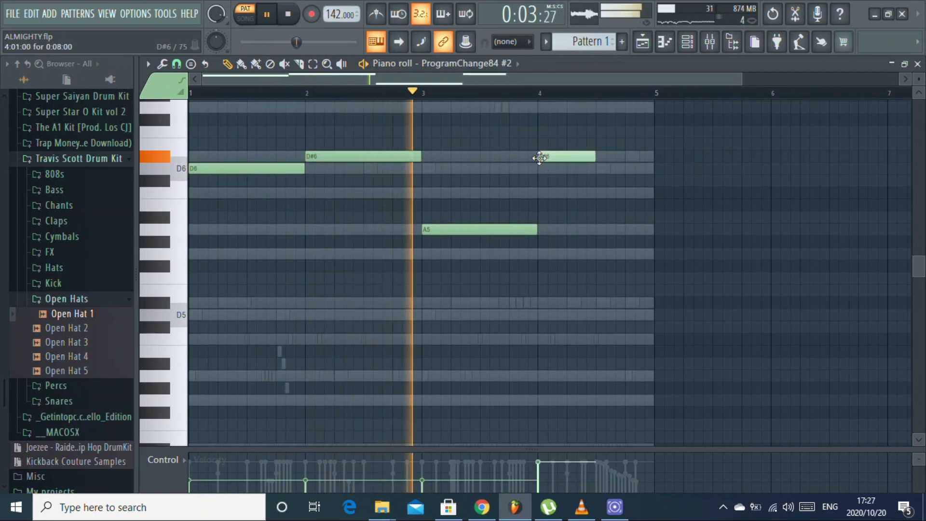
pyautogui.moveTo(594, 158); pyautogui.dragTo(653, 158)
pyautogui.press('space')
pyautogui.moveTo(573, 161); pyautogui.dragTo(571, 197)
pyautogui.press('space')
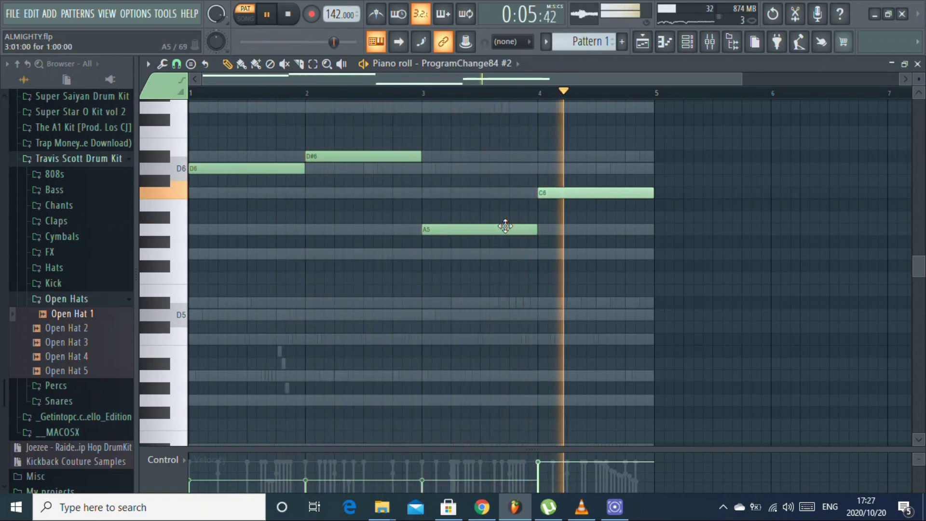
# - Try G5 and D6 for the full-bar note in bar 4 and settle it on D#5
pyautogui.press('space')
pyautogui.moveTo(566, 193); pyautogui.dragTo(564, 249)
pyautogui.press('space')
pyautogui.click(420, 92)
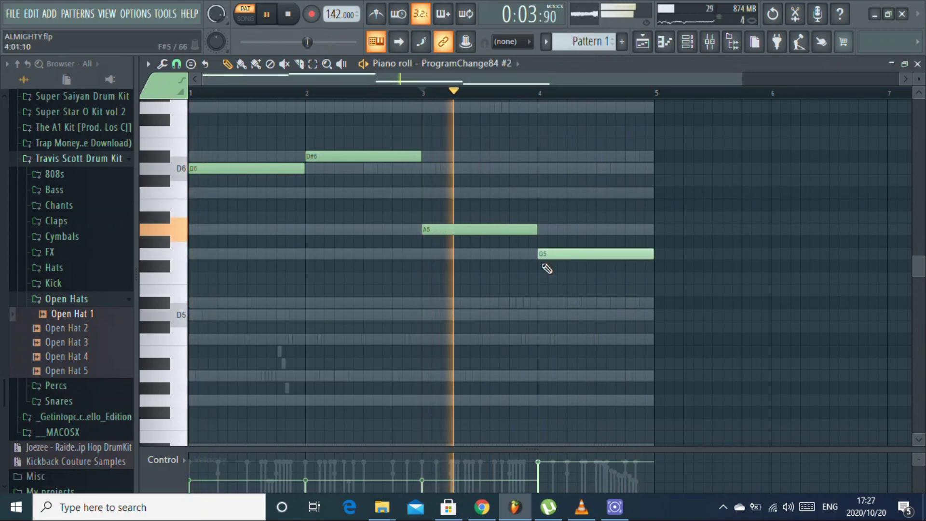
pyautogui.press('space')
pyautogui.moveTo(554, 254); pyautogui.dragTo(558, 169)
pyautogui.press('space')
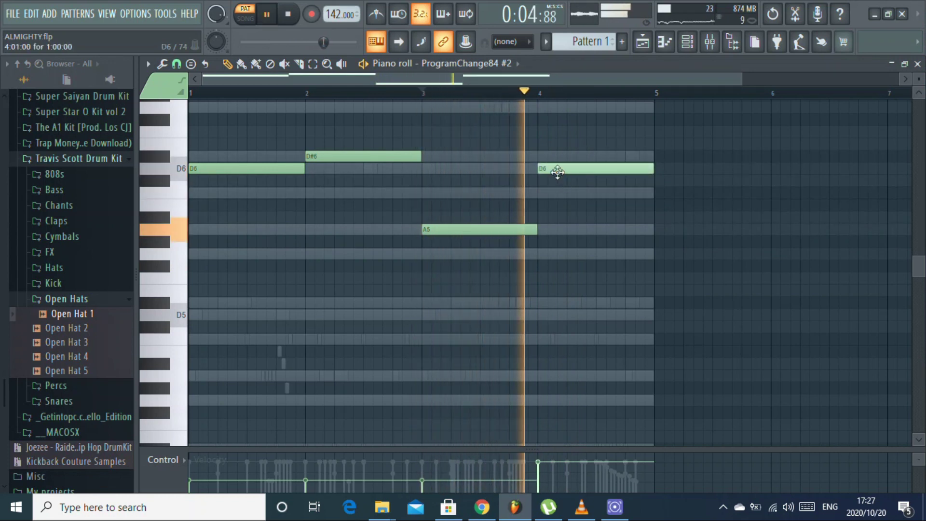
pyautogui.press('space')
pyautogui.moveTo(559, 181); pyautogui.dragTo(555, 312)
pyautogui.press('space')
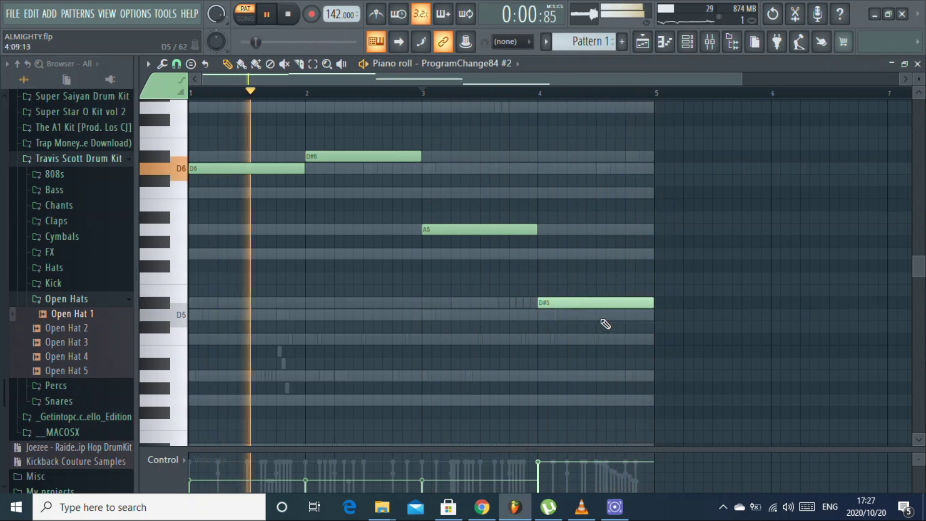
# - Shorten the D#5 note in bar 4 to half a bar, follow it with a half-bar D5 and raise both an octave
pyautogui.click(603, 320)
pyautogui.moveTo(678, 306); pyautogui.dragTo(622, 303)
pyautogui.press('space')
pyautogui.press('space')
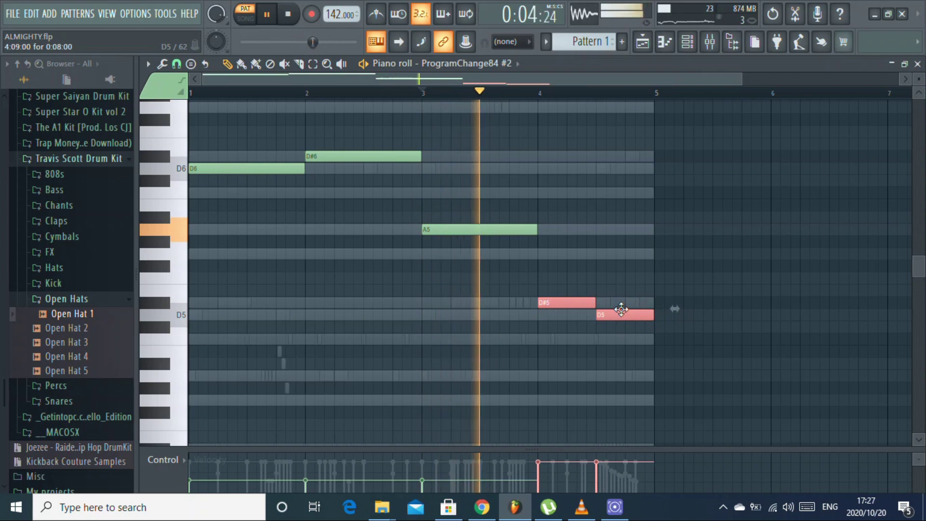
pyautogui.hotkey('ctrl', 'Up')
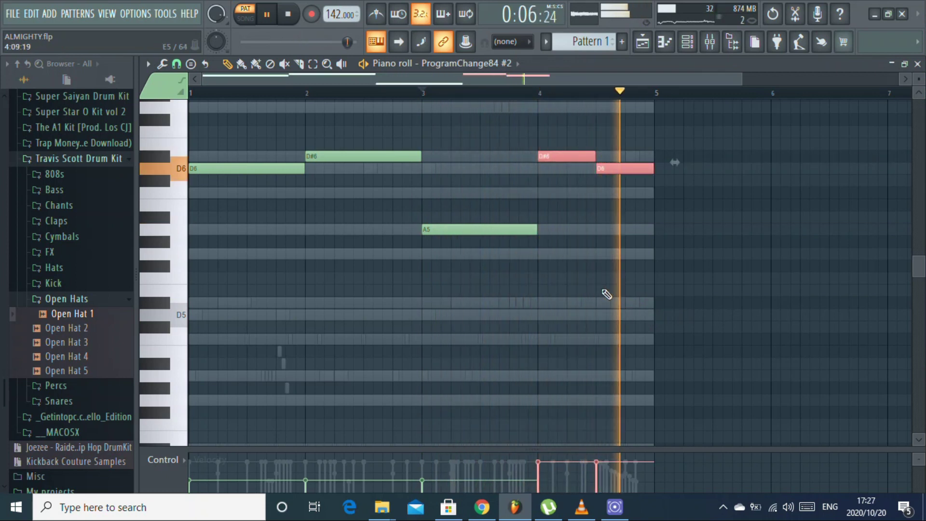
pyautogui.press('space')
# - Delete the D#6 note in bar 2 and shorten the D6 note in bar 1 to half a bar
pyautogui.rightClick(316, 157)
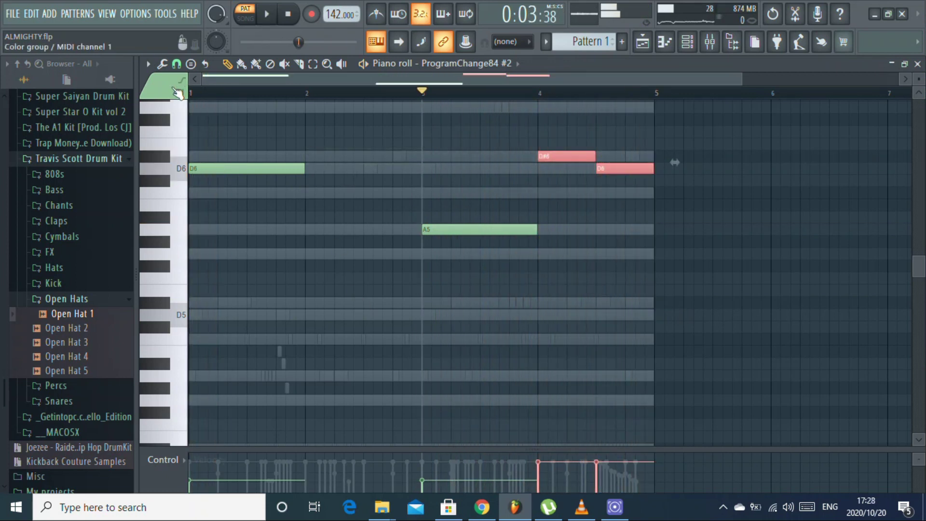
pyautogui.moveTo(198, 96); pyautogui.dragTo(191, 95)
pyautogui.scroll(3, 232, 182)
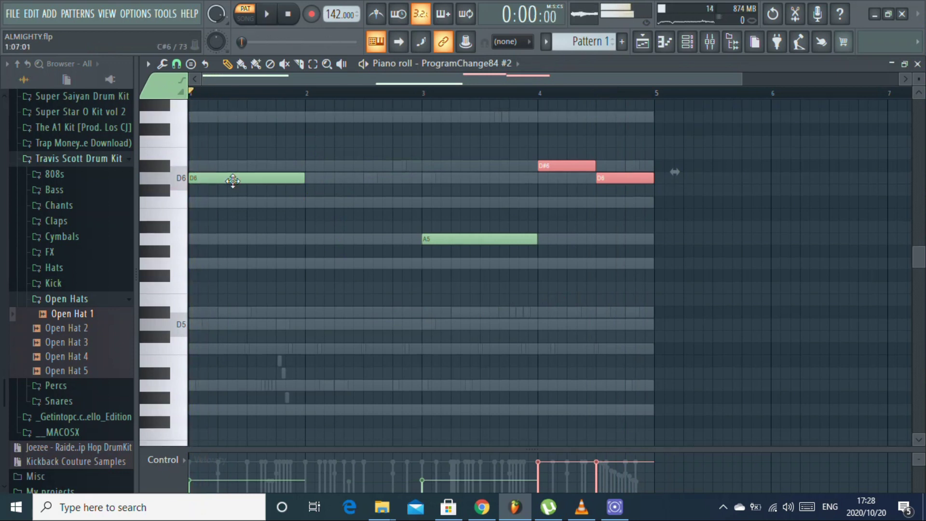
pyautogui.moveTo(300, 202); pyautogui.dragTo(249, 207)
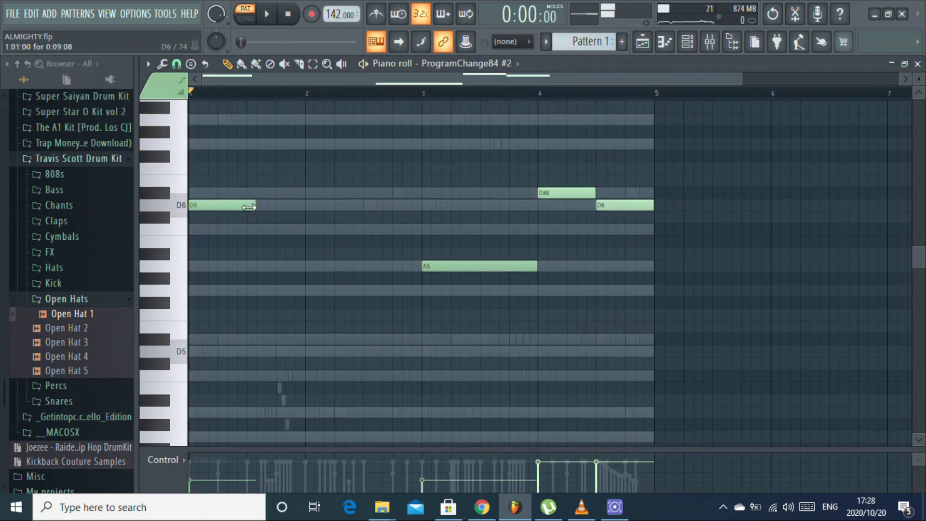
# - Fill the second half of bar 1 with one-beat A6 and G6 notes on beats 3 and 4
pyautogui.press('space')
pyautogui.click(250, 120)
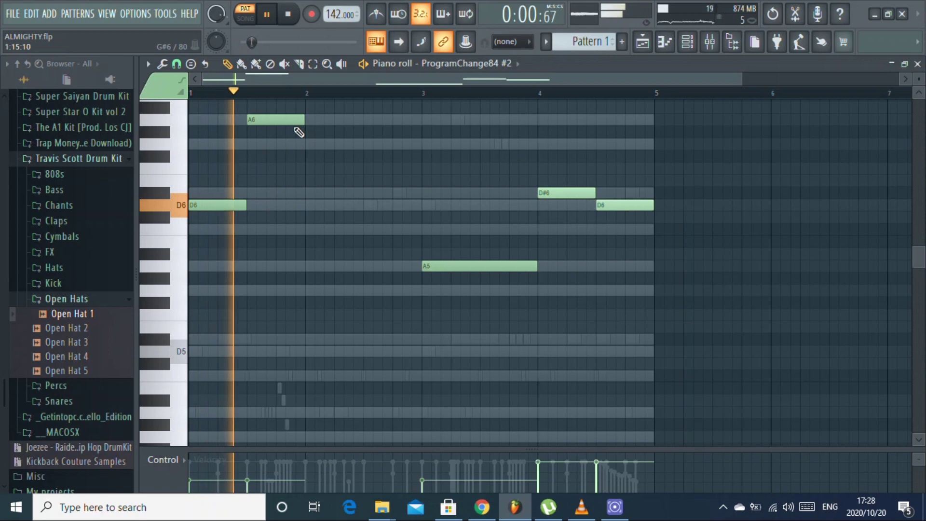
pyautogui.press('space')
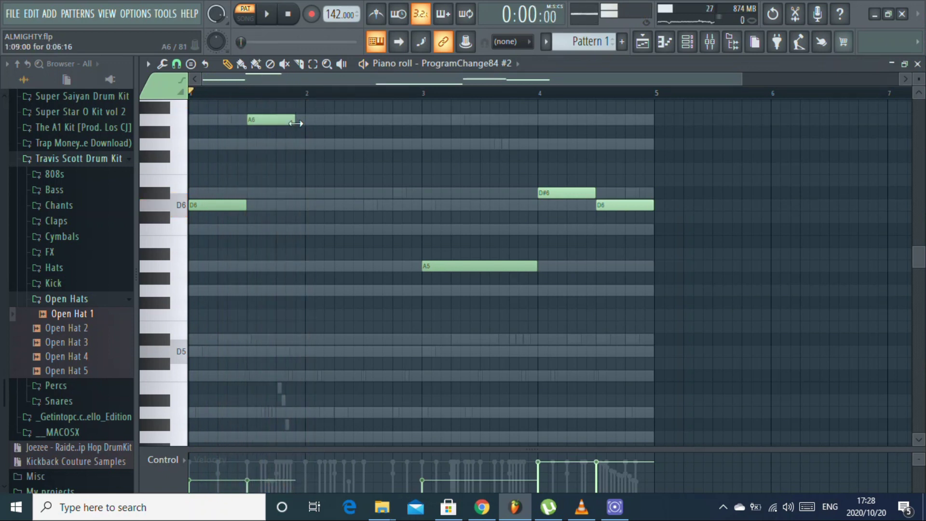
pyautogui.click(286, 144)
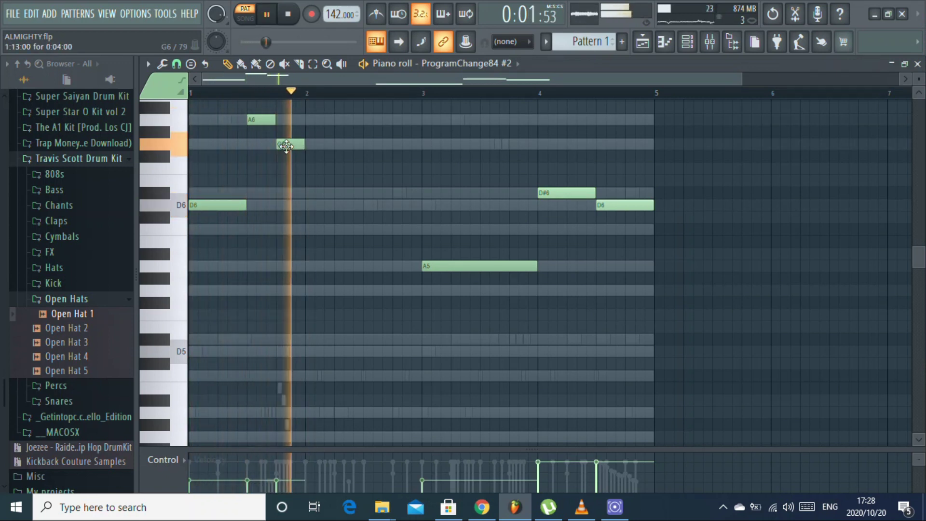
# - Fill bar 2 with a half-bar D#6 note followed by a half-bar D6 note
pyautogui.scroll(5, 289, 151)
pyautogui.moveTo(286, 143); pyautogui.dragTo(280, 295)
pyautogui.click(306, 339)
pyautogui.moveTo(335, 339); pyautogui.dragTo(362, 344)
pyautogui.click(368, 351)
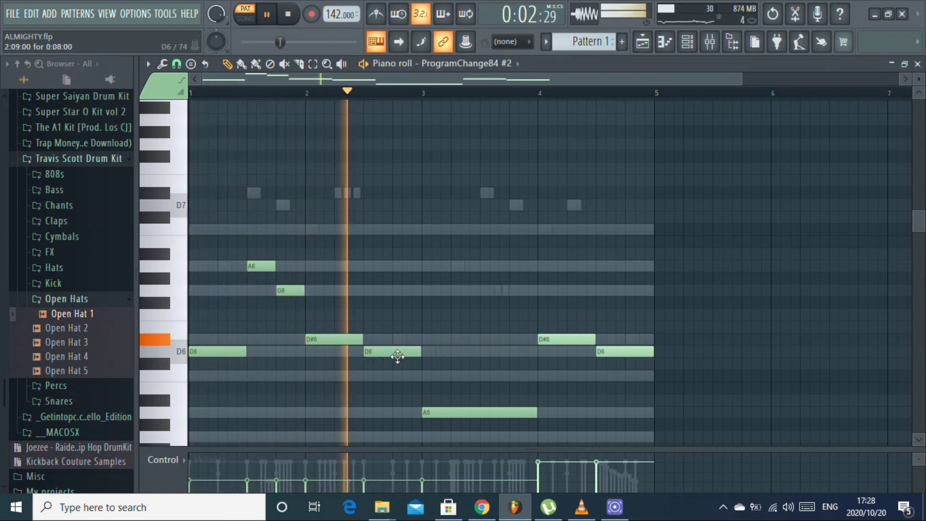
# - Delete the old notes in bars 3 and 4 and duplicate the two-bar phrase into them
pyautogui.rightClick(504, 414)
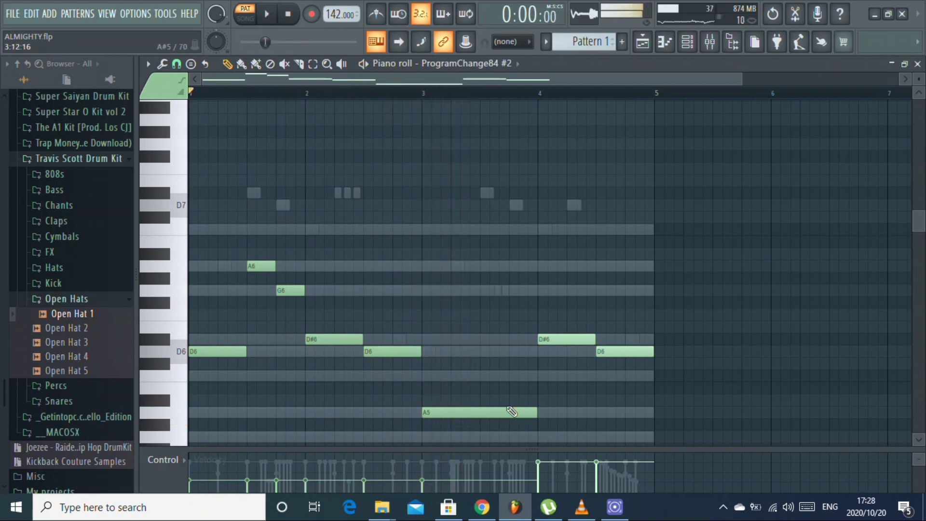
pyautogui.rightClick(566, 339)
pyautogui.rightClick(603, 353)
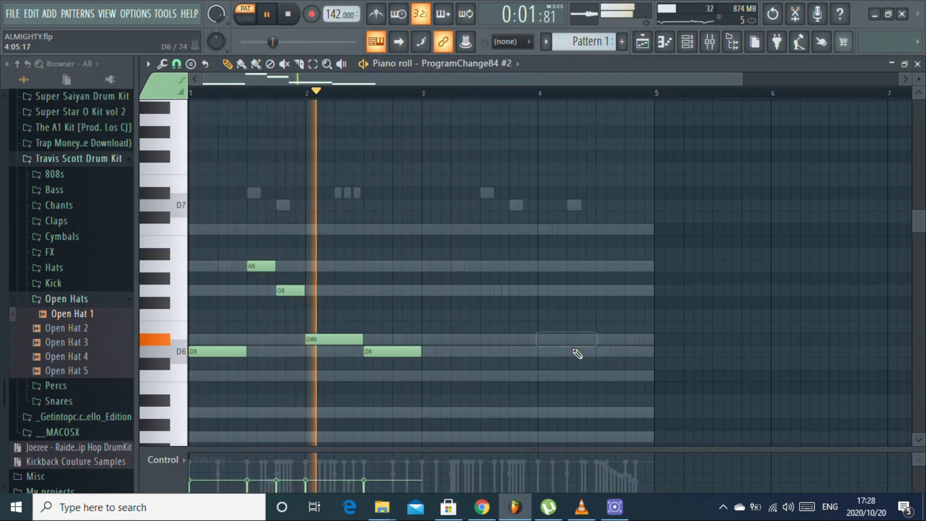
pyautogui.hotkey('ctrl', 'b')
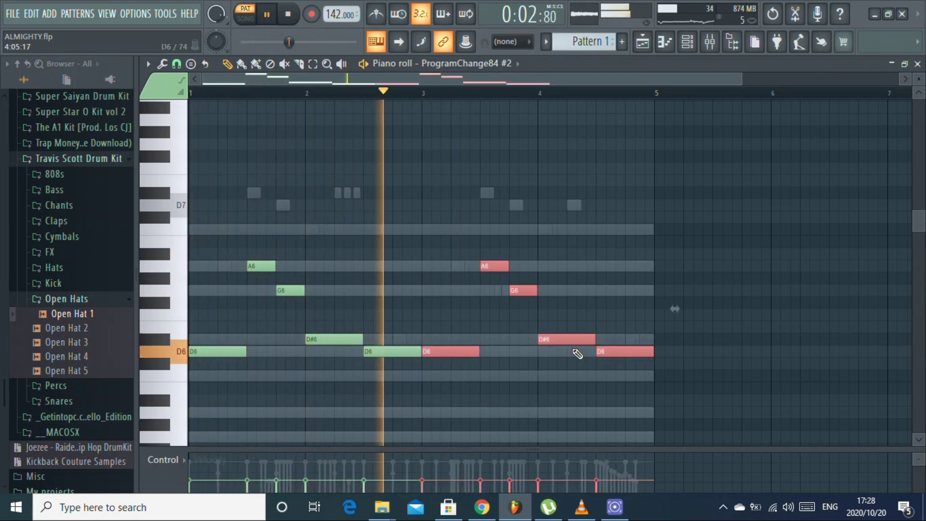
# - Replace the D6 note at the start of bar 3 with a half-bar G6 and raise it to C7
pyautogui.rightClick(449, 352)
pyautogui.click(428, 290)
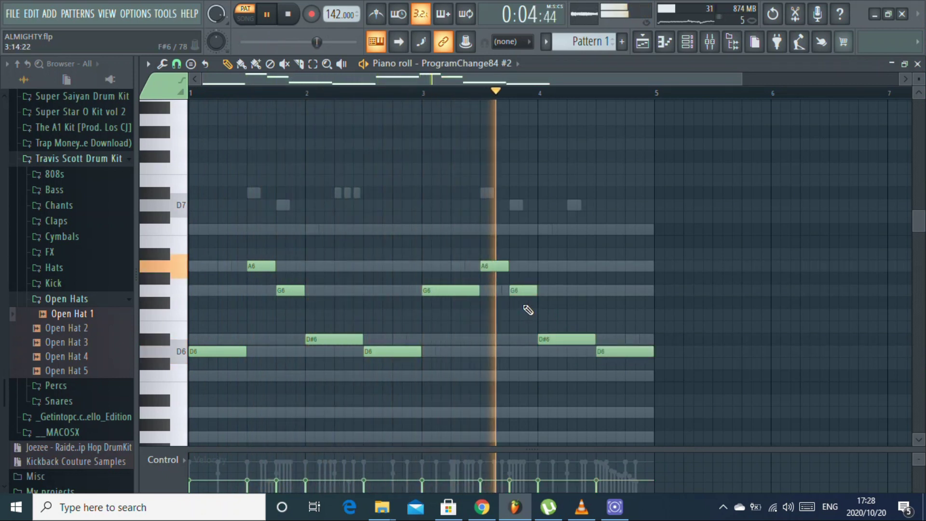
pyautogui.moveTo(455, 291); pyautogui.dragTo(452, 229)
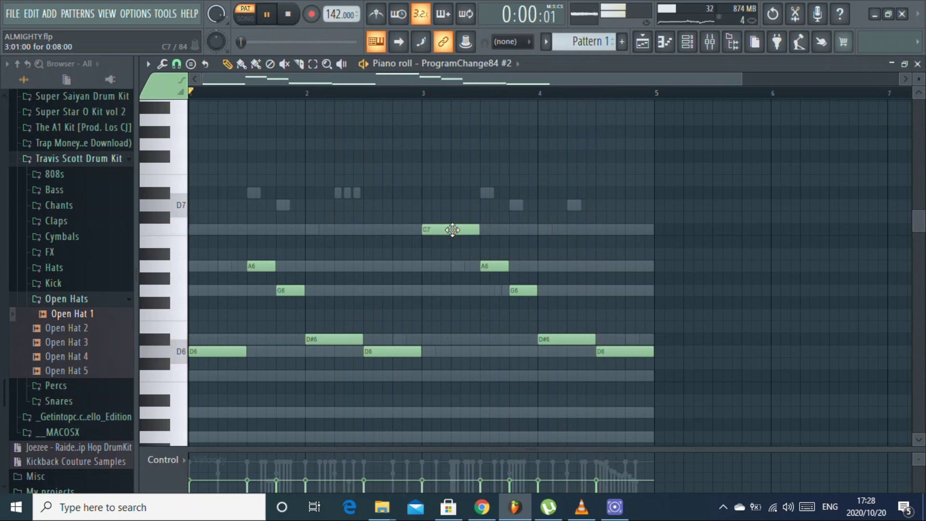
# - Transpose the whole phrase down an octave and move the first note of bar 3 to D#5
pyautogui.hotkey('ctrl', 'Down')
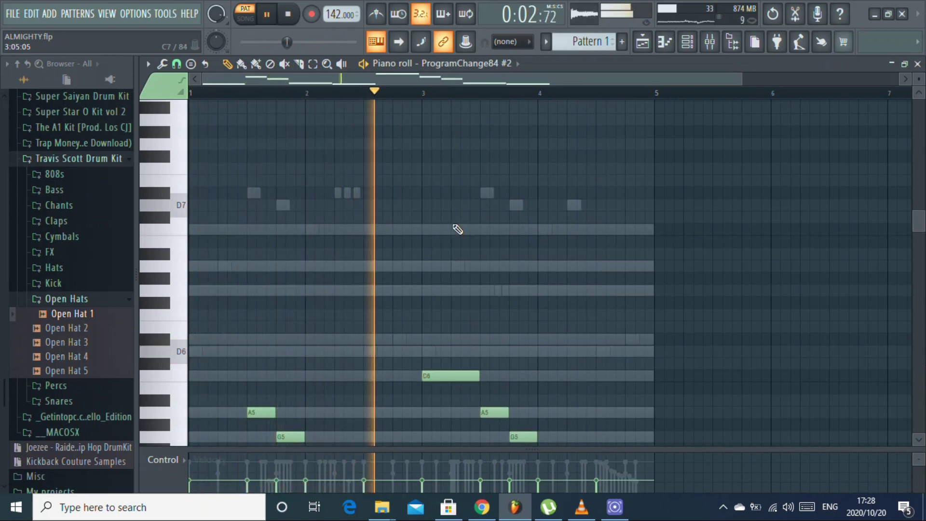
pyautogui.scroll(-5, 483, 336)
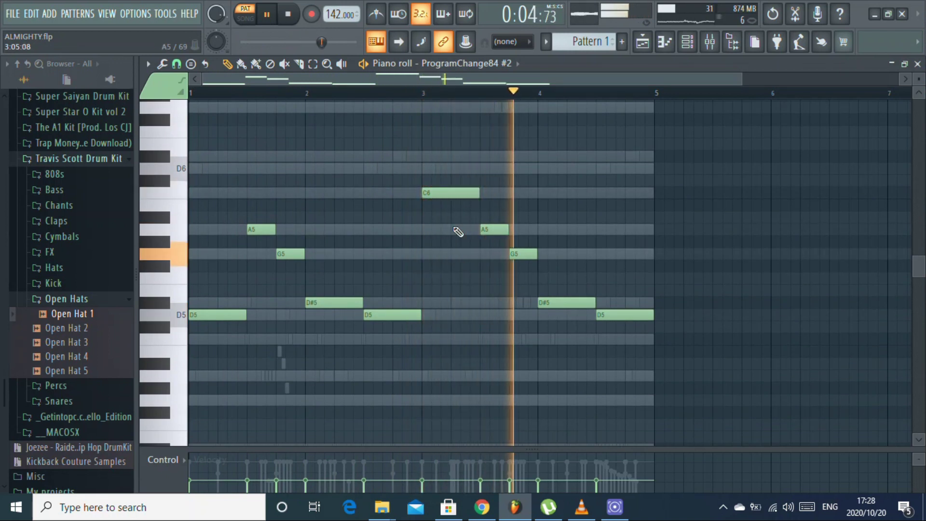
pyautogui.moveTo(443, 193); pyautogui.dragTo(444, 303)
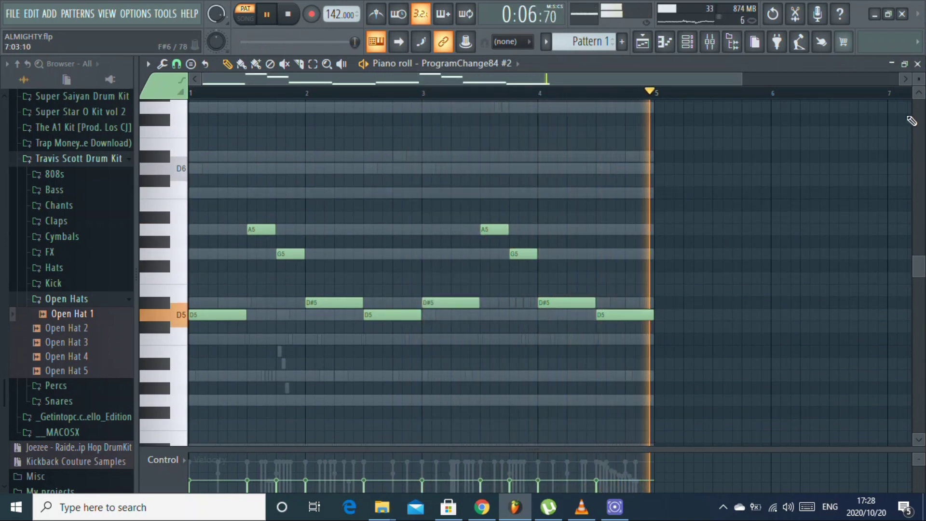
# - Close the piano roll, open the second Pigments layer and step through its lead presets to 045 AT Lead - Ignition
pyautogui.click(917, 64)
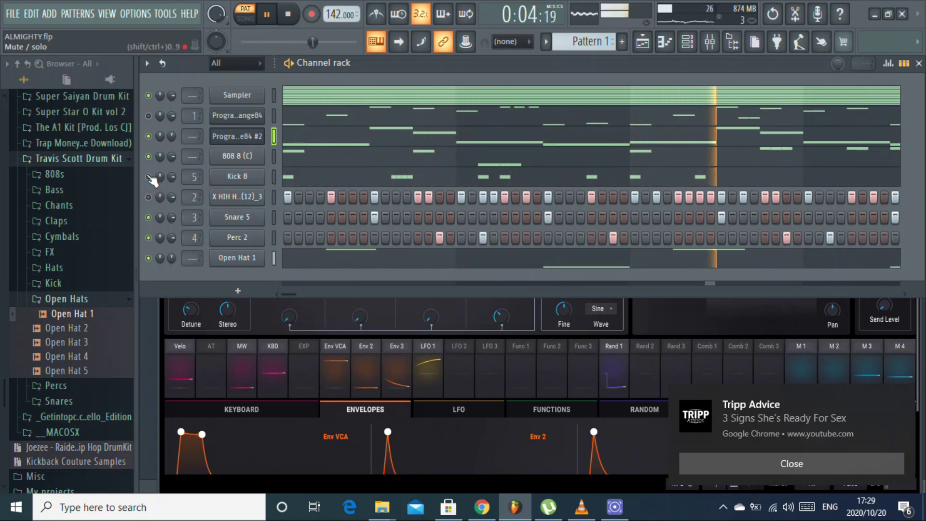
pyautogui.click(237, 136)
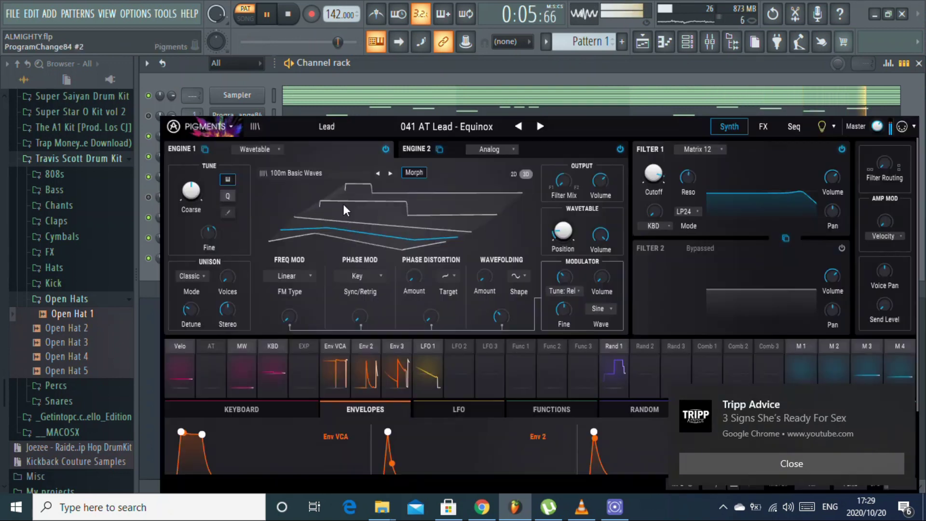
pyautogui.click(540, 125)
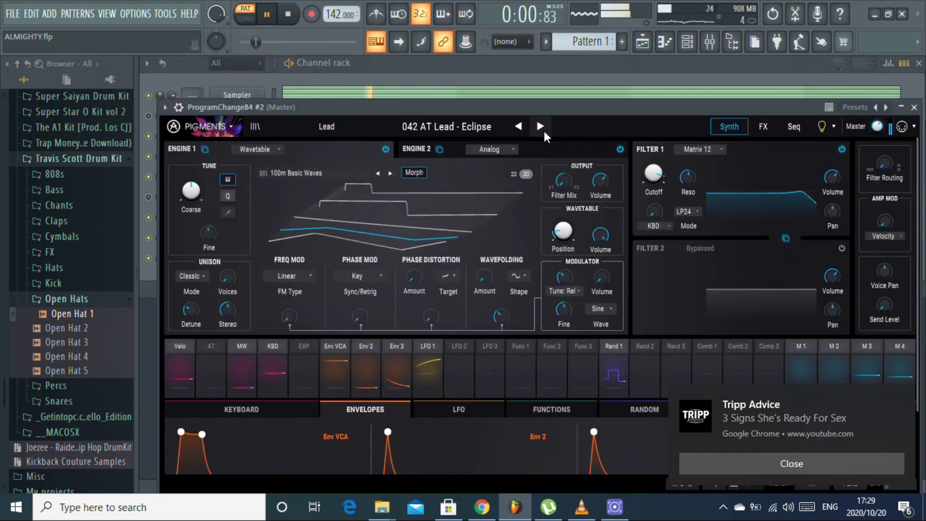
pyautogui.click(544, 127)
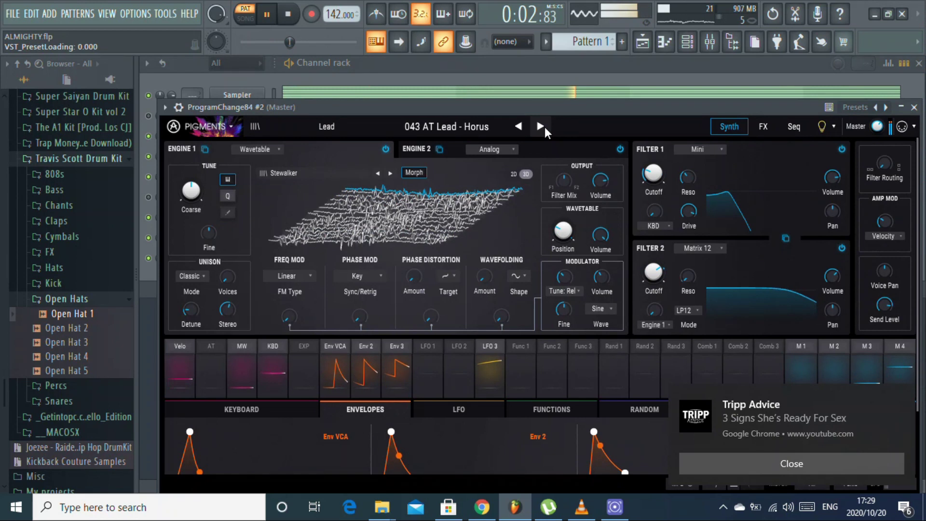
pyautogui.click(541, 126)
pyautogui.click(541, 125)
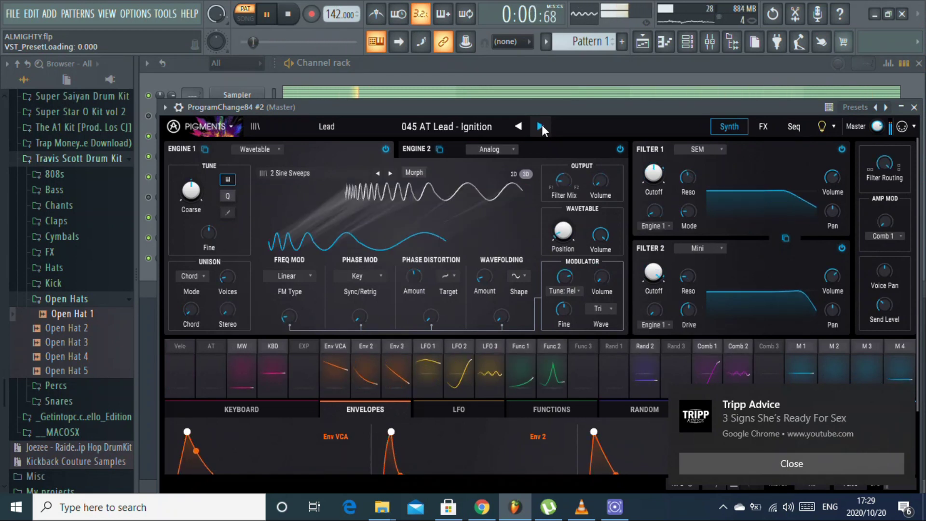
# - Audition the Lead presets one after another, from 046 AT Lead - Perennial through 058 AT Lead - Matara
pyautogui.click(540, 126)
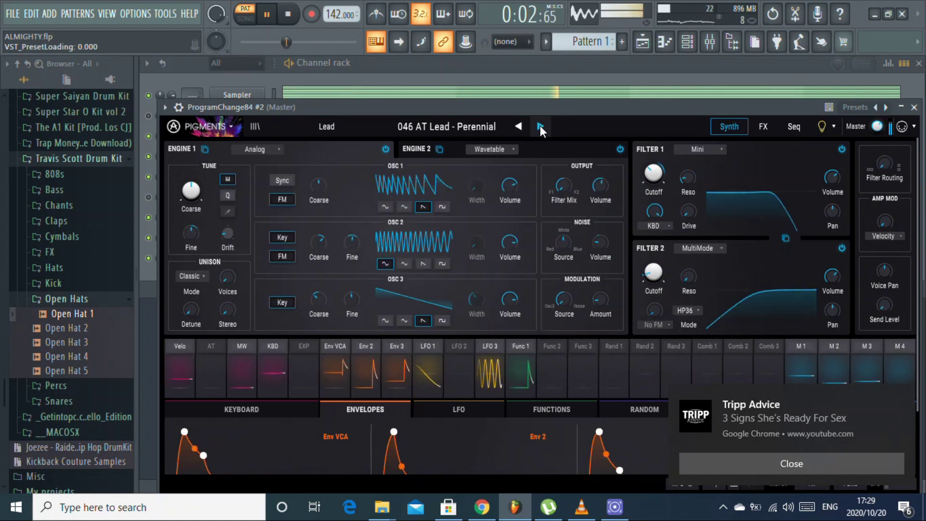
pyautogui.click(541, 126)
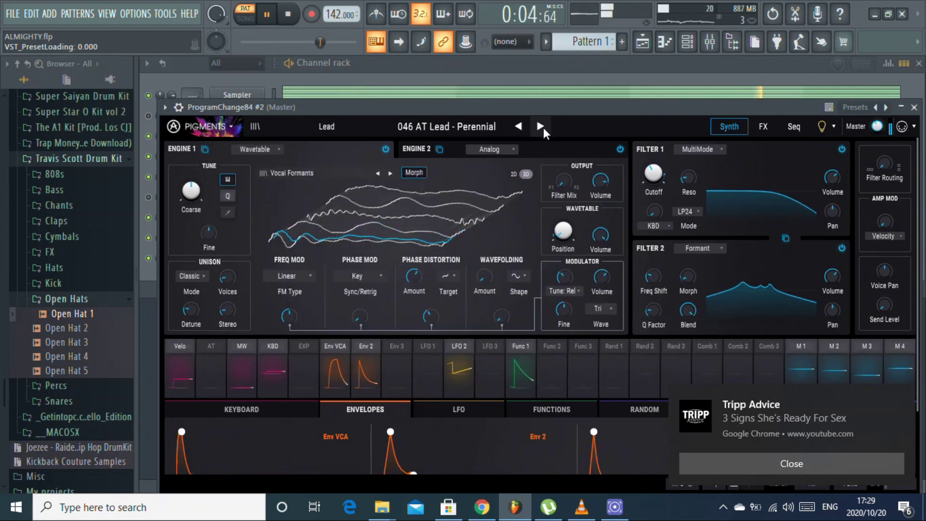
pyautogui.click(540, 126)
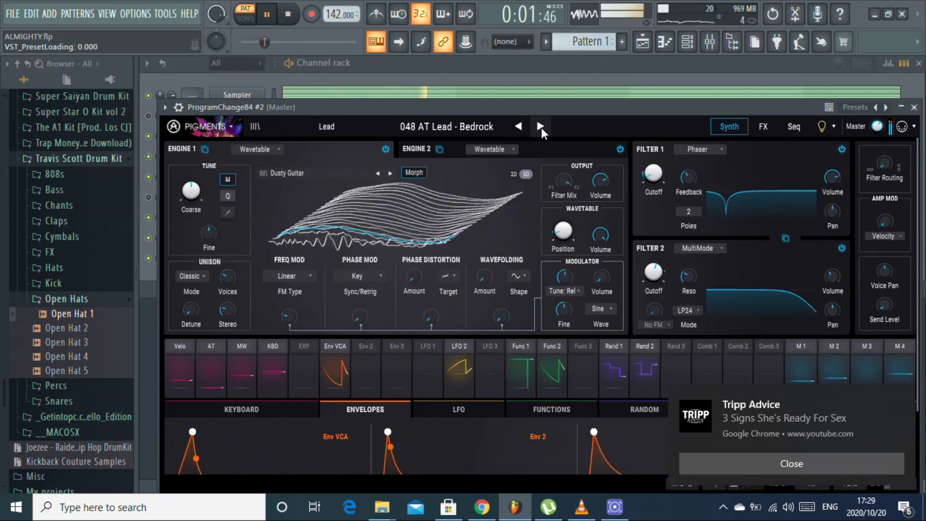
pyautogui.click(541, 127)
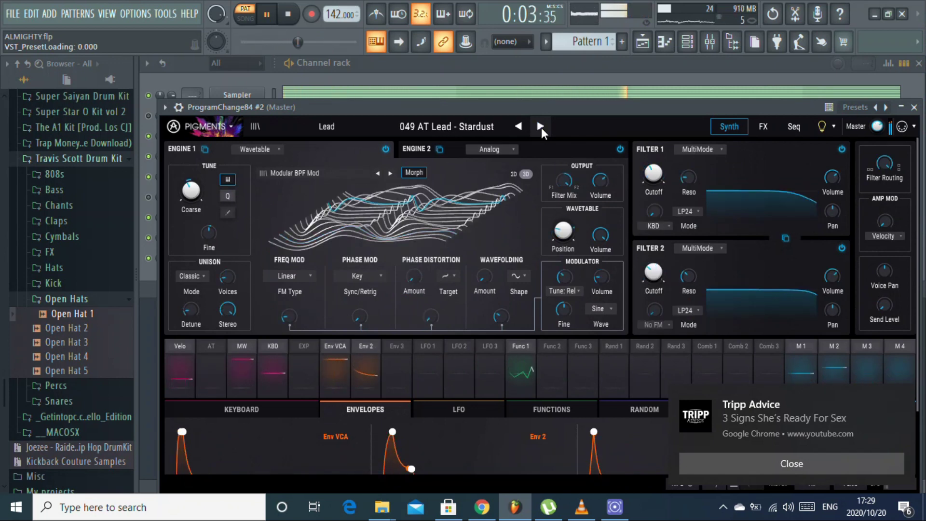
pyautogui.click(540, 126)
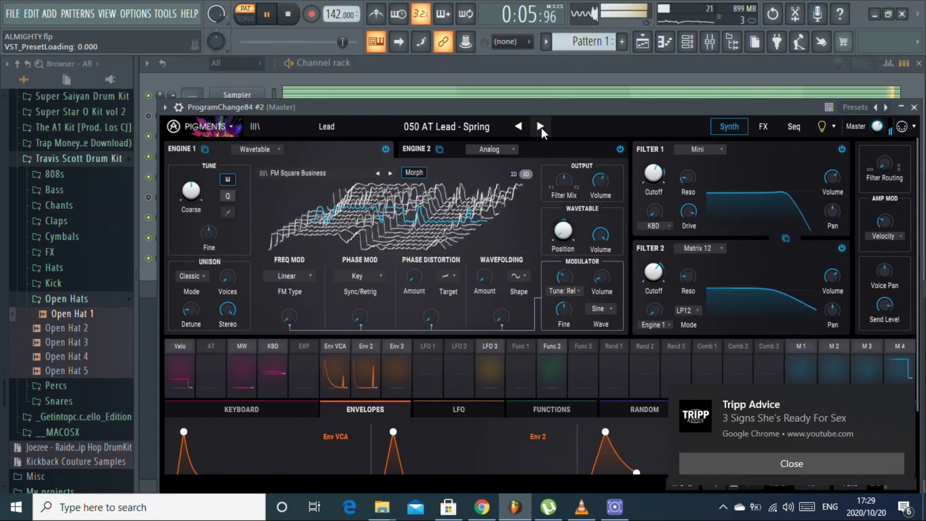
pyautogui.click(542, 126)
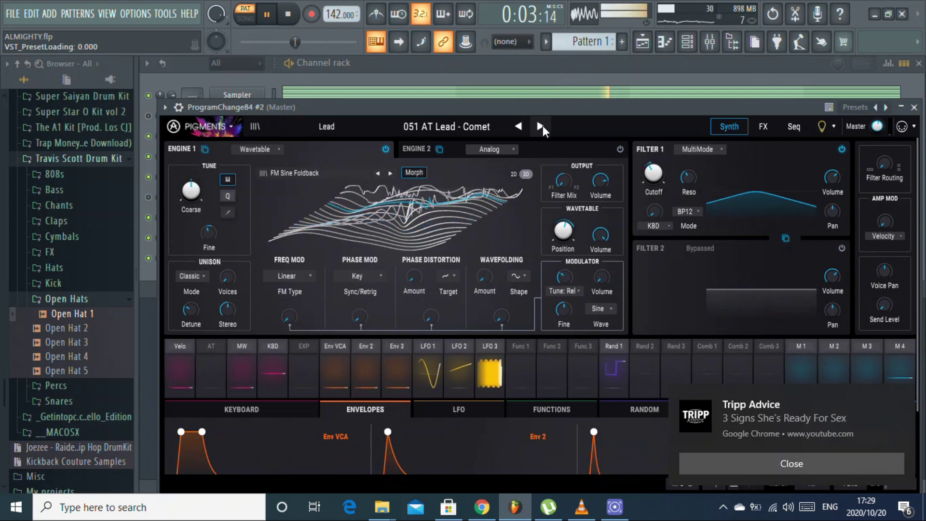
pyautogui.click(541, 126)
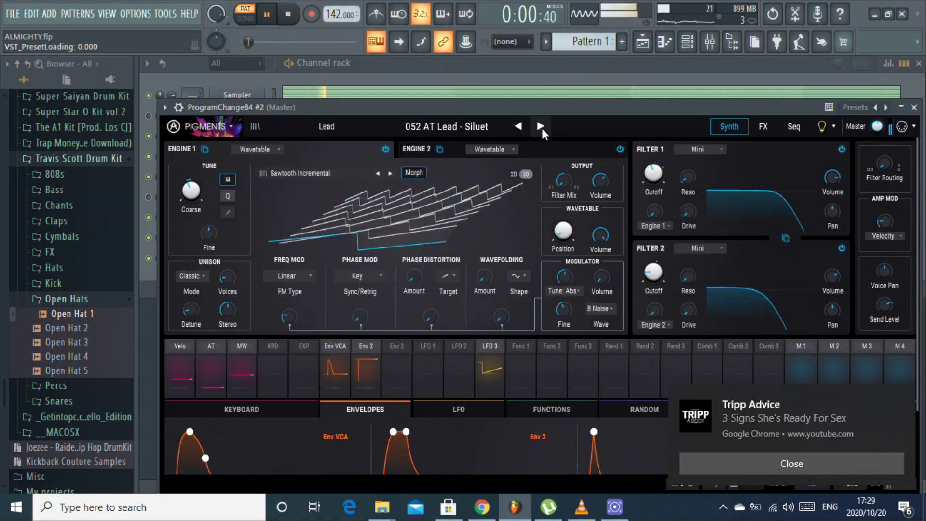
pyautogui.click(540, 126)
pyautogui.click(540, 127)
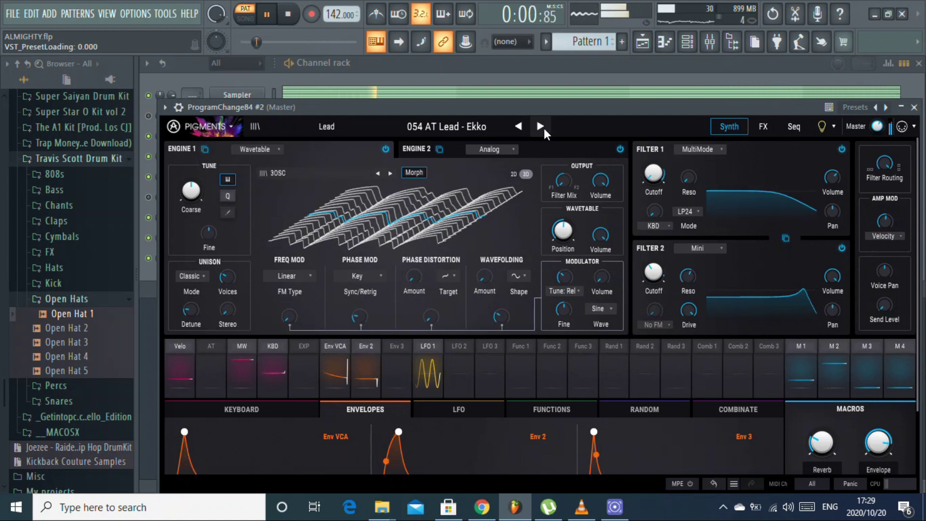
pyautogui.click(541, 126)
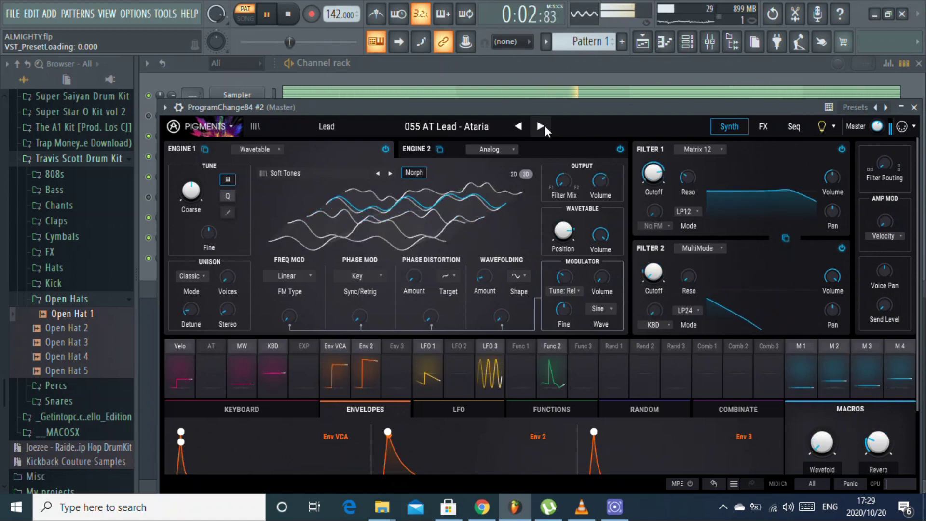
pyautogui.click(543, 127)
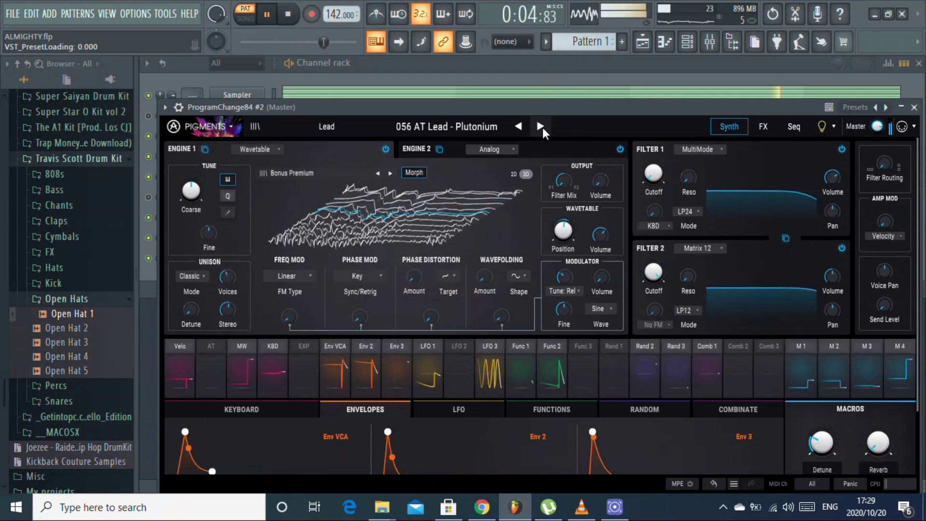
pyautogui.click(541, 127)
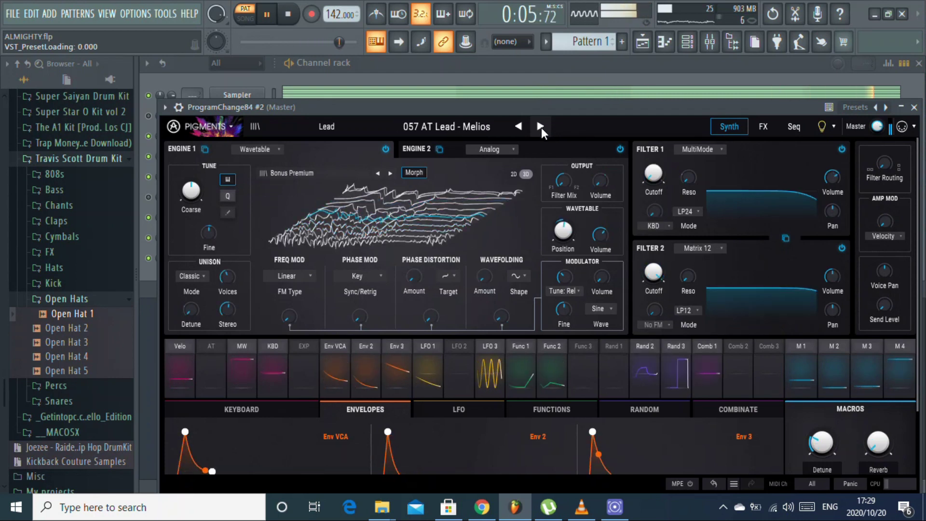
pyautogui.click(541, 128)
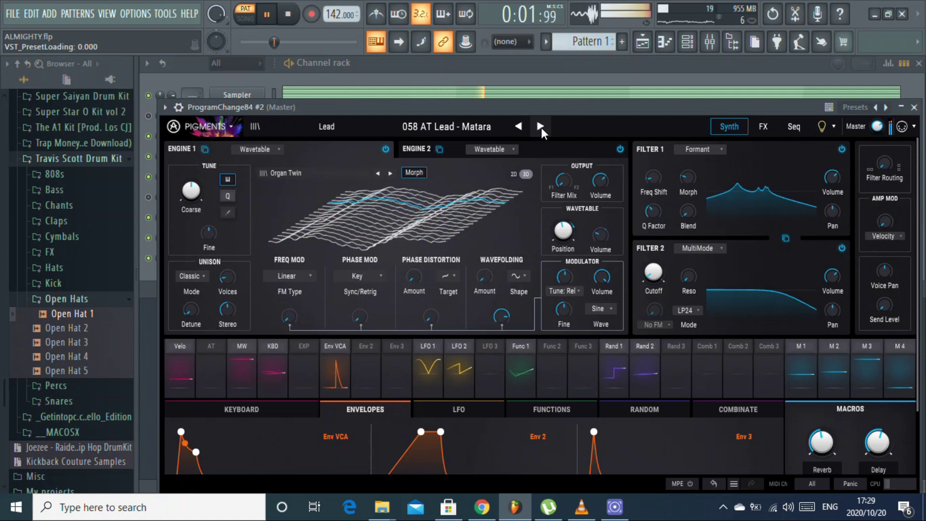
# - Load the Strings preset 7AM, advance to Bent Cassette Strings and close the synth window
pyautogui.click(447, 131)
pyautogui.click(330, 127)
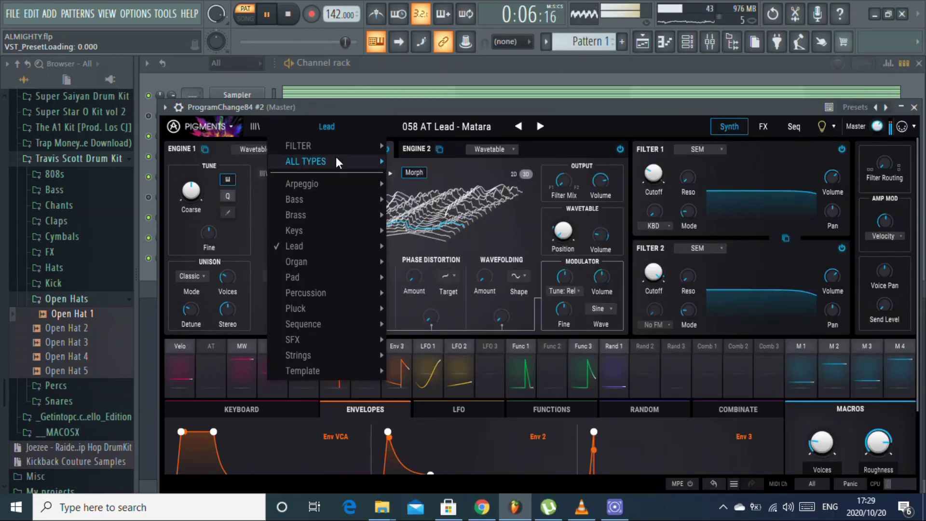
pyautogui.moveTo(315, 230)
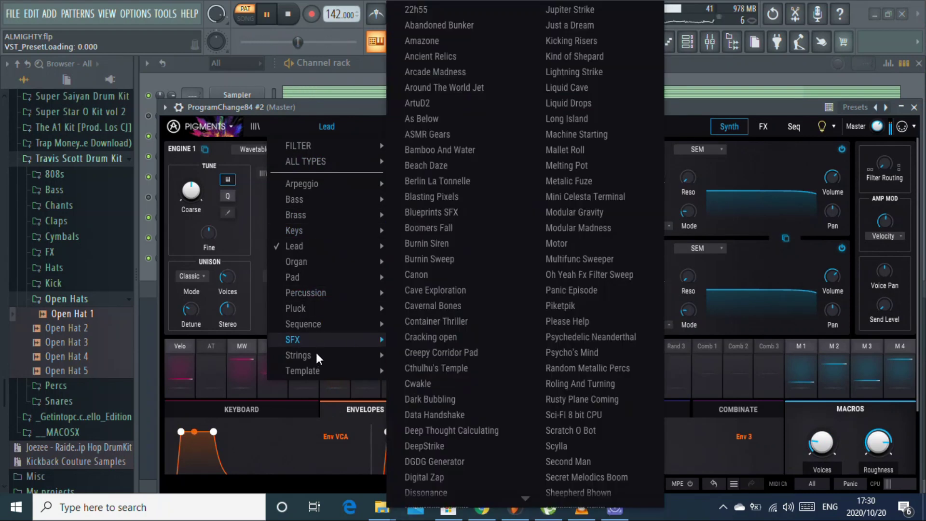
pyautogui.moveTo(316, 359)
pyautogui.moveTo(343, 366)
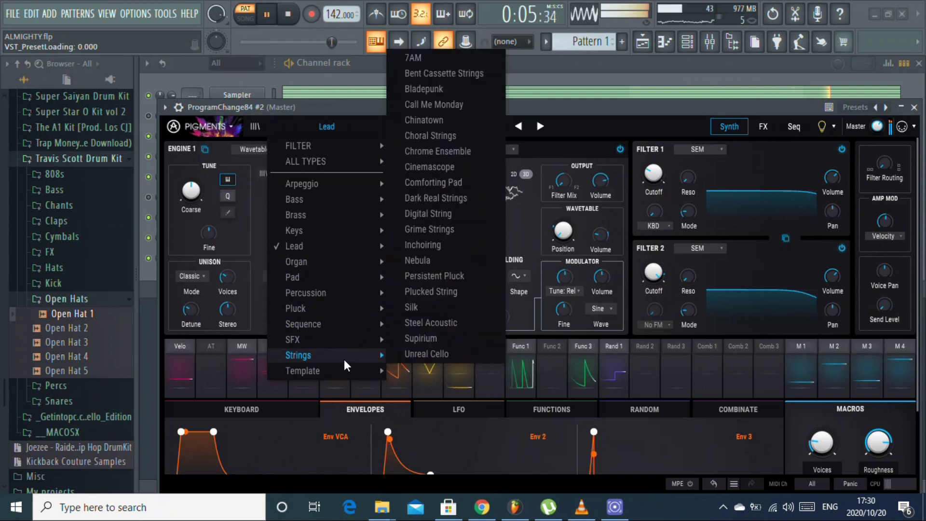
pyautogui.click(446, 58)
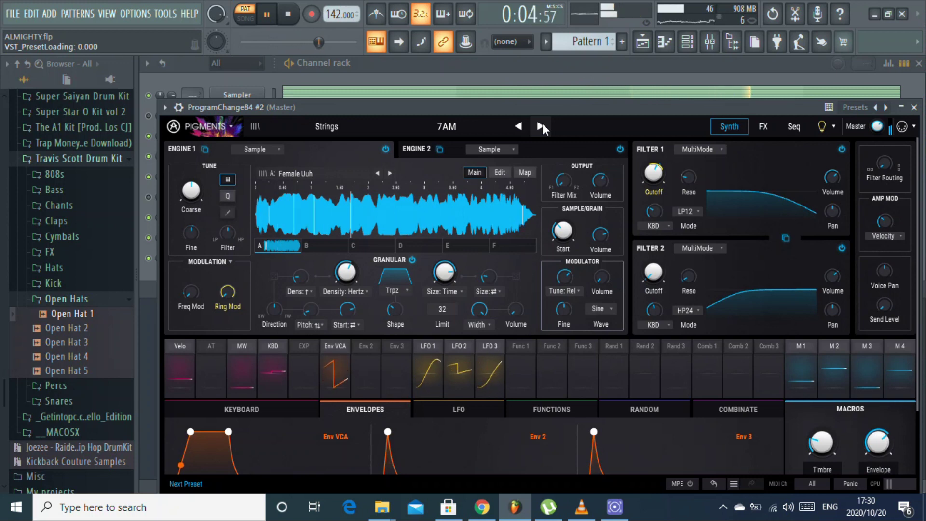
pyautogui.click(540, 126)
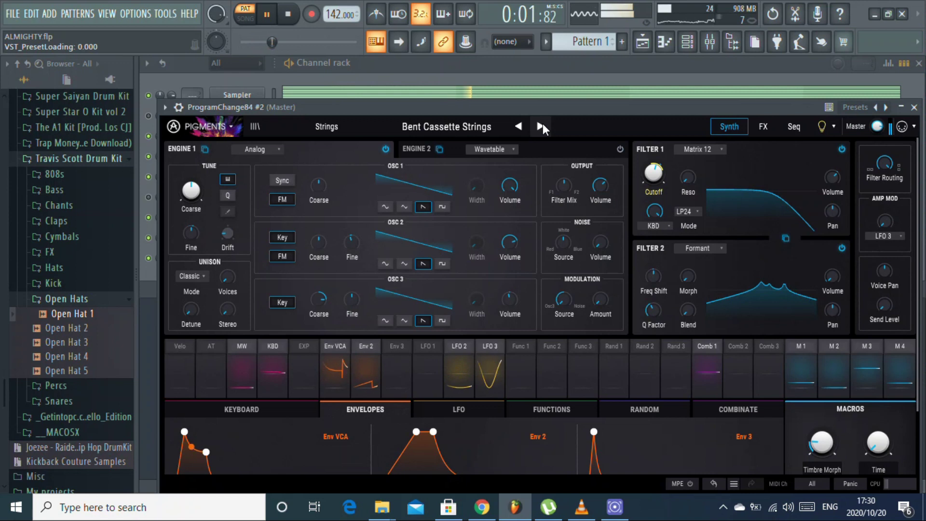
pyautogui.click(913, 108)
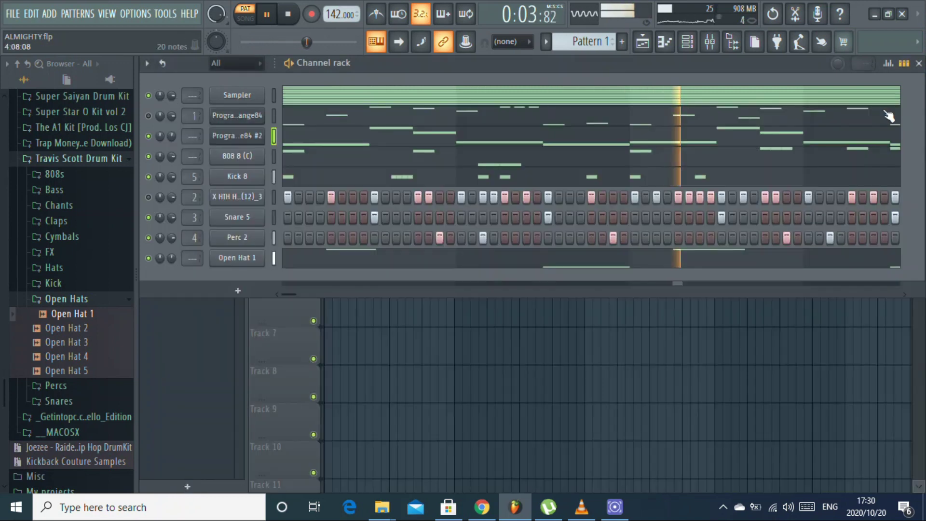
# - Transpose the notes of the ProgramChange84 #2 channel up one octave and lower that channel's volume
pyautogui.click(443, 145)
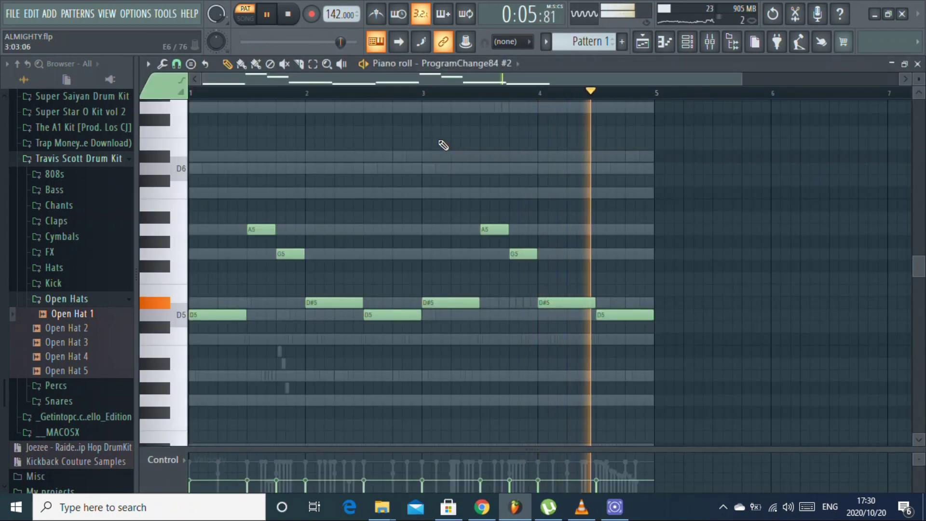
pyautogui.hotkey('ctrl', 'Up')
pyautogui.click(918, 64)
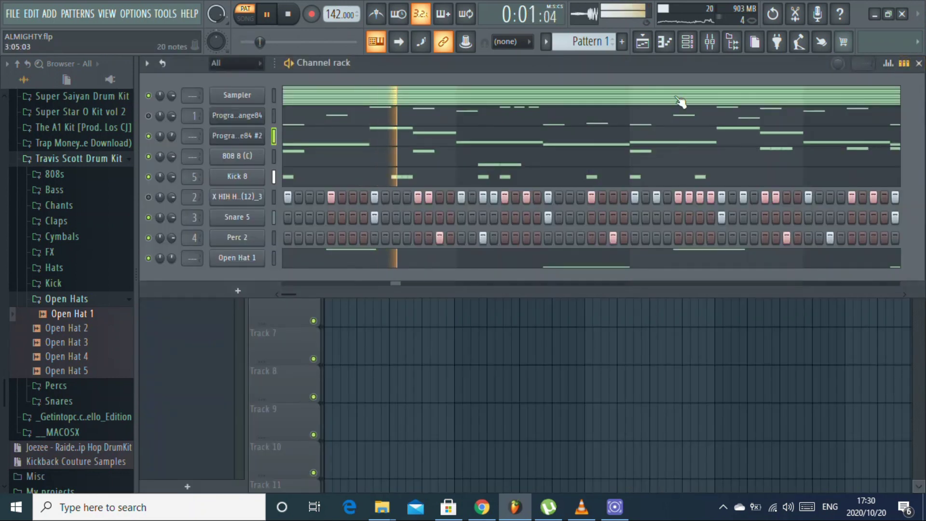
pyautogui.moveTo(176, 133); pyautogui.dragTo(177, 150)
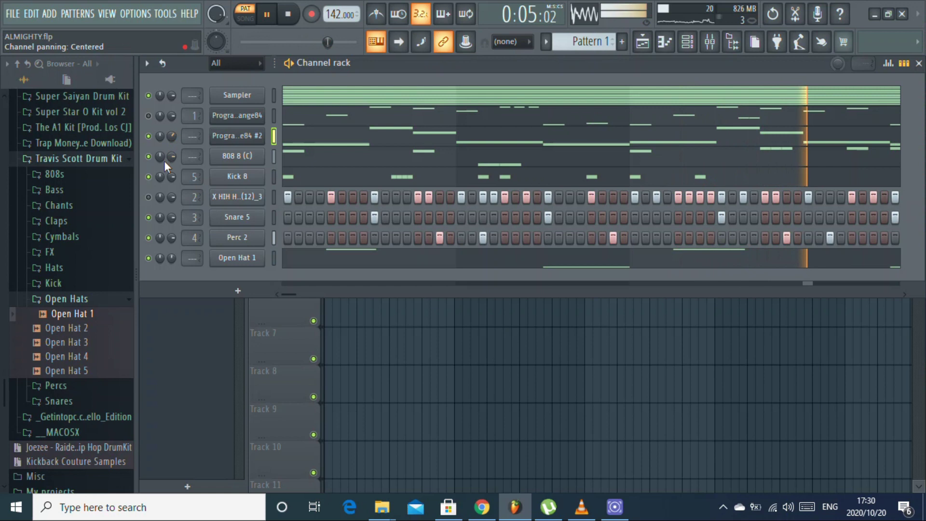
# - Unmute the X HIH HAT and ProgramChange84 channels, and mute 808 8 (C) and Kick 8
pyautogui.click(149, 198)
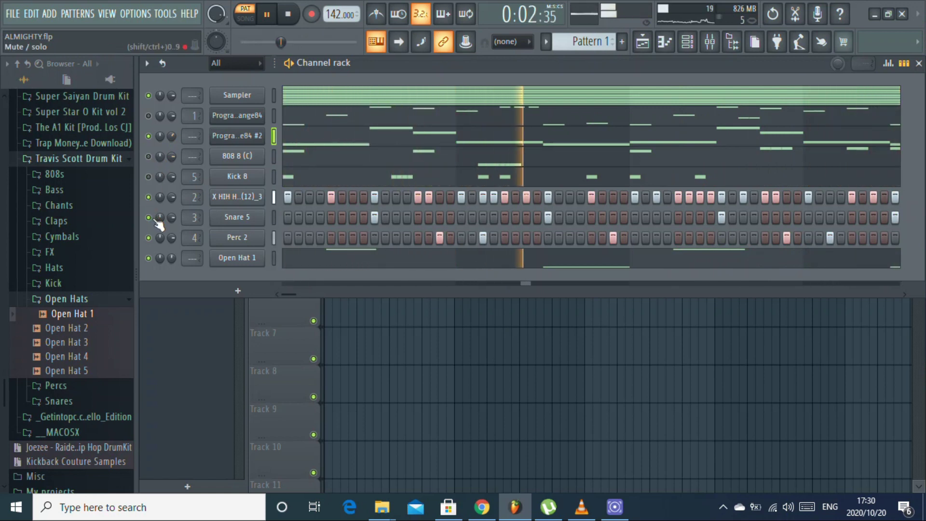
pyautogui.rightClick(230, 195)
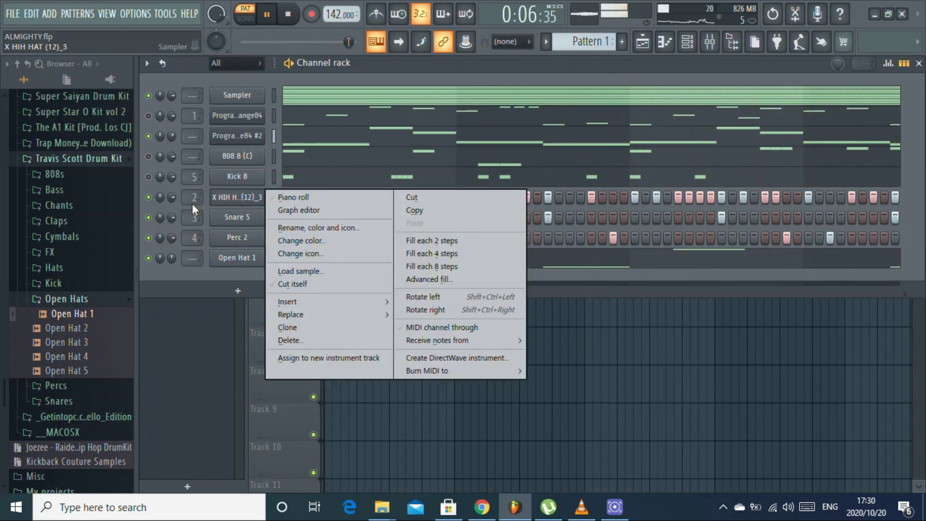
pyautogui.click(149, 116)
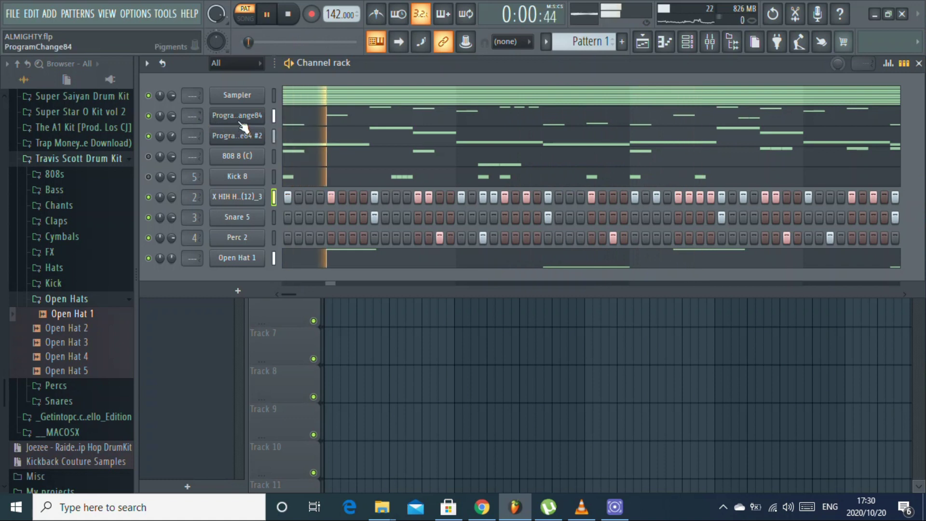
# - Transpose all notes of the first ProgramChange84 channel down one octave in its piano roll
pyautogui.click(310, 127)
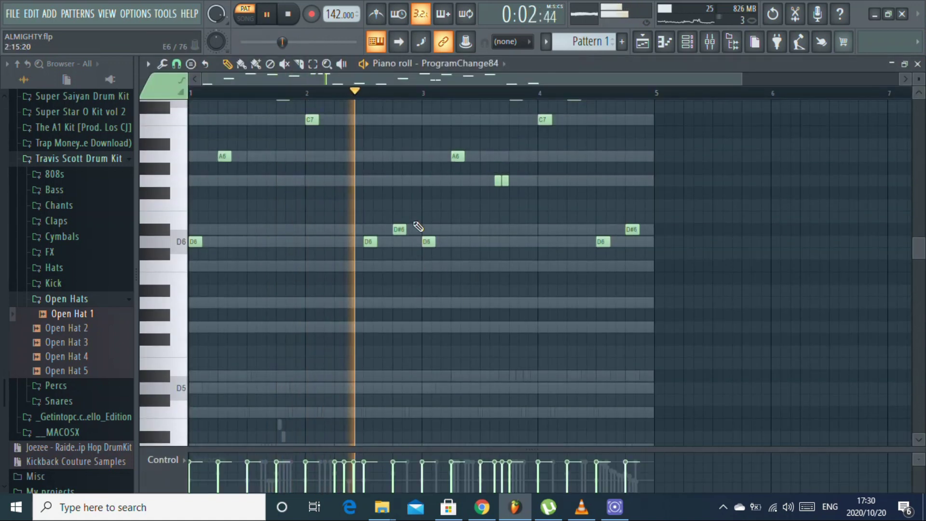
pyautogui.scroll(3, 417, 226)
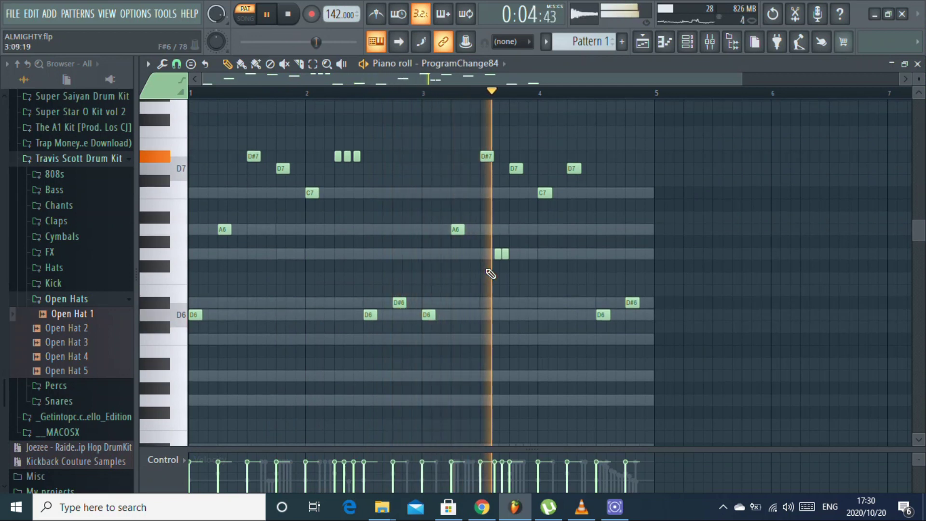
pyautogui.hotkey('ctrl', 'Down')
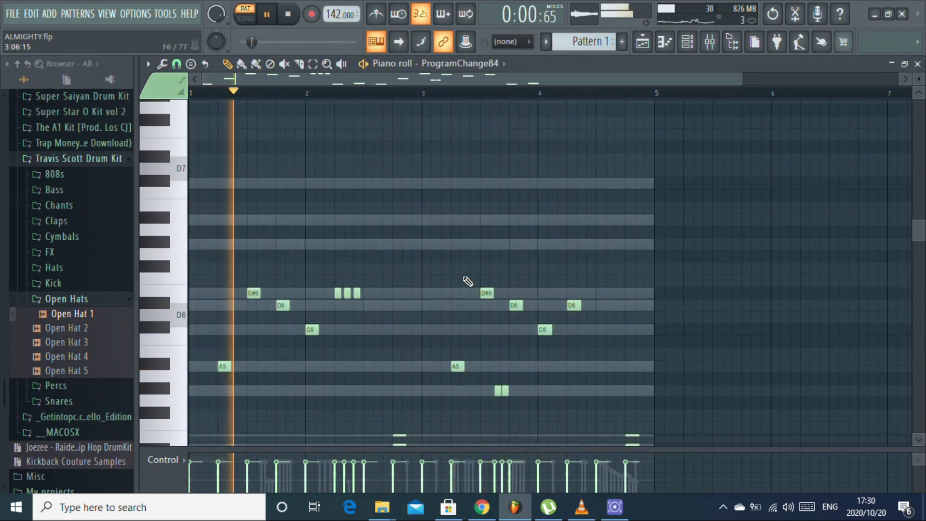
pyautogui.scroll(-4, 466, 282)
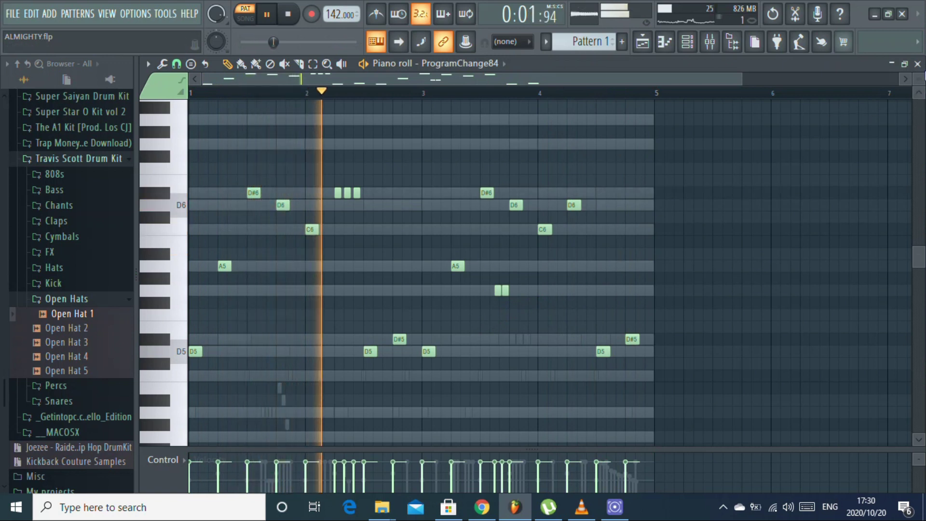
# - Replace the three short repeated D#6 notes in bar 2 with a single D#6 note
pyautogui.press('space')
pyautogui.rightClick(356, 193)
pyautogui.rightClick(347, 192)
pyautogui.press('space')
pyautogui.press('space')
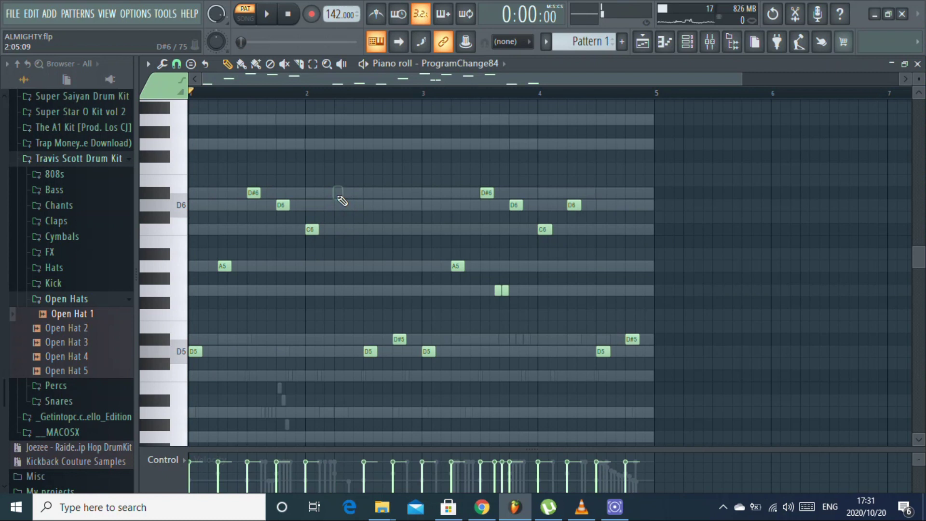
pyautogui.press('space')
# - Delete the two short G5 notes in bar 3 and move the D5 note in bar 2 up to A5
pyautogui.rightClick(504, 289)
pyautogui.rightClick(497, 289)
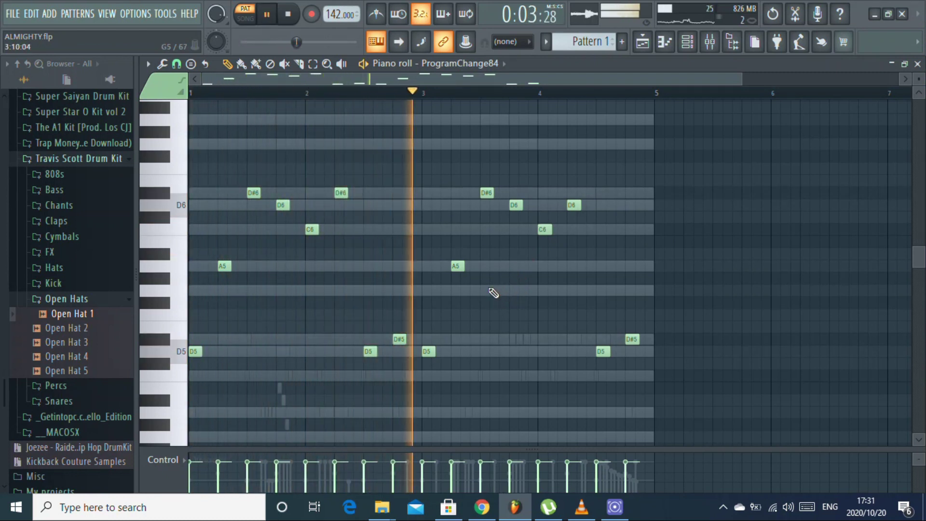
pyautogui.press('space')
pyautogui.moveTo(370, 351); pyautogui.dragTo(370, 266)
pyautogui.press('space')
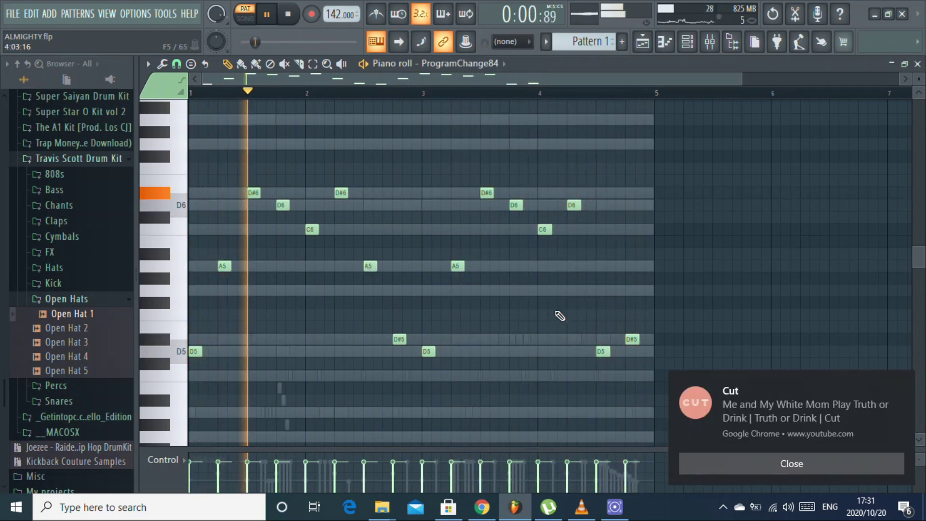
# - Unmute the 808 8 (C) channel and move the first A4 note in bar 2 of its pattern to 2:09:16
pyautogui.press('F6')
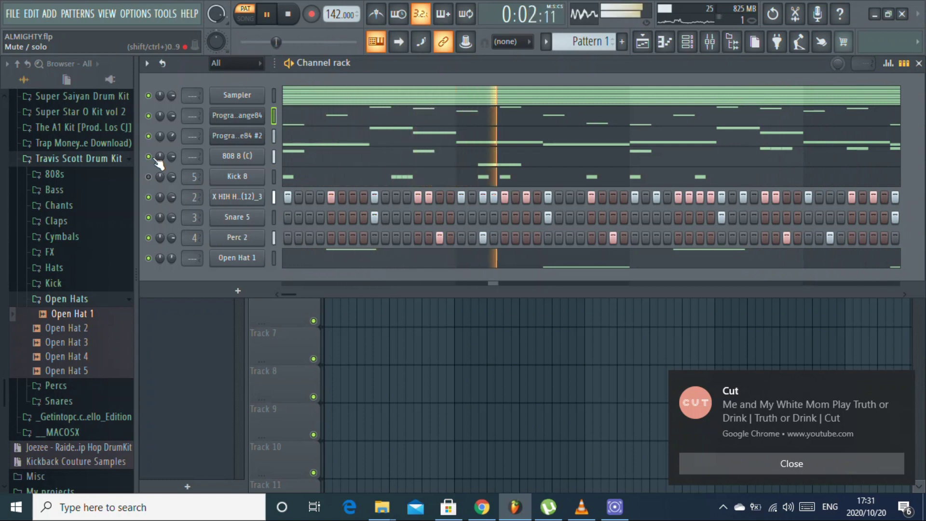
pyautogui.click(417, 161)
pyautogui.press('space')
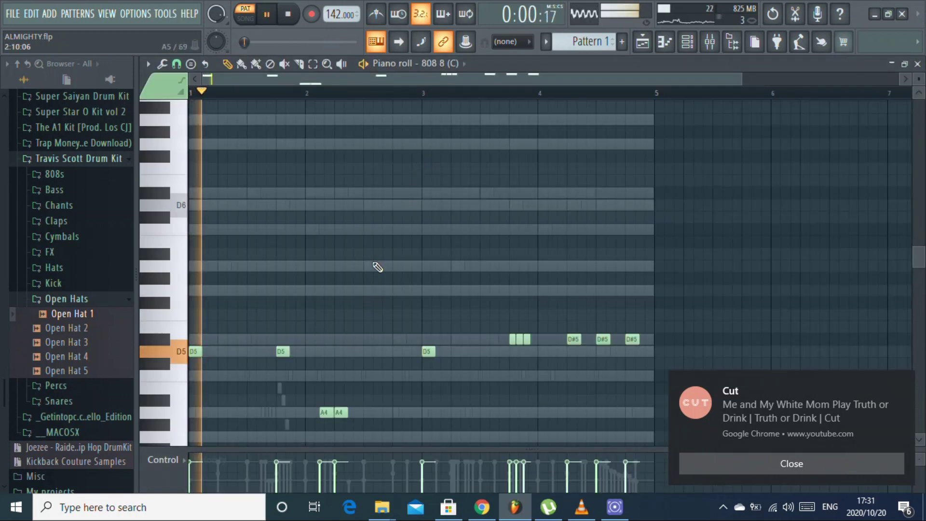
pyautogui.scroll(-3, 367, 290)
pyautogui.moveTo(325, 301); pyautogui.dragTo(373, 302)
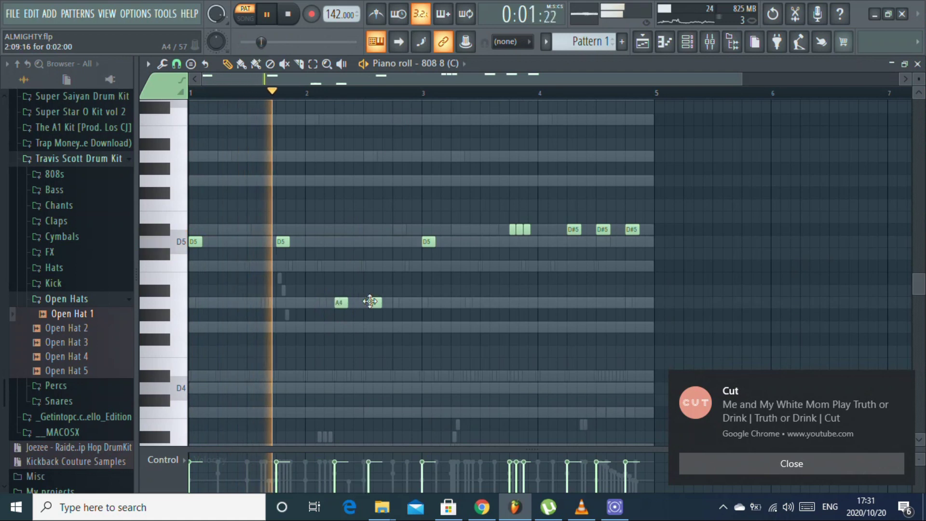
pyautogui.press('space')
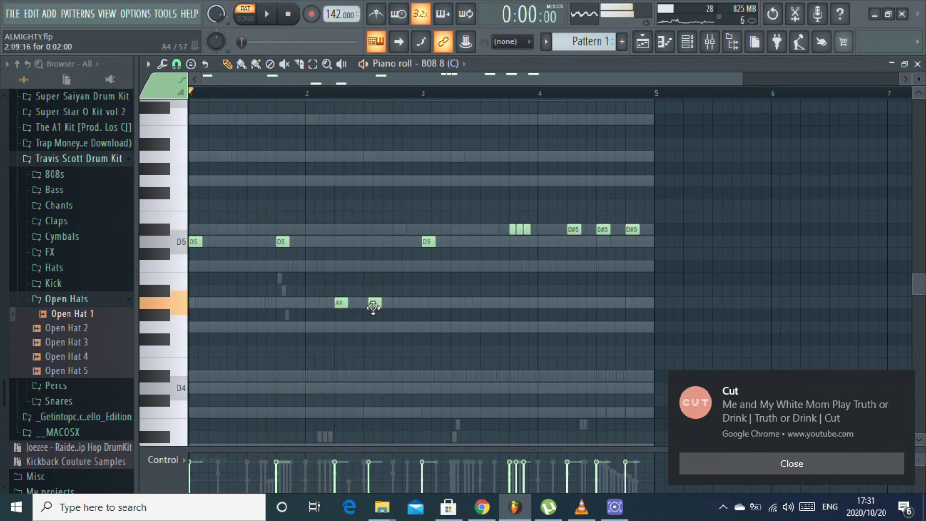
# - Set the piano roll snap to Line and shift the second A4 note of bar 2 closer to bar 3
pyautogui.click(176, 64)
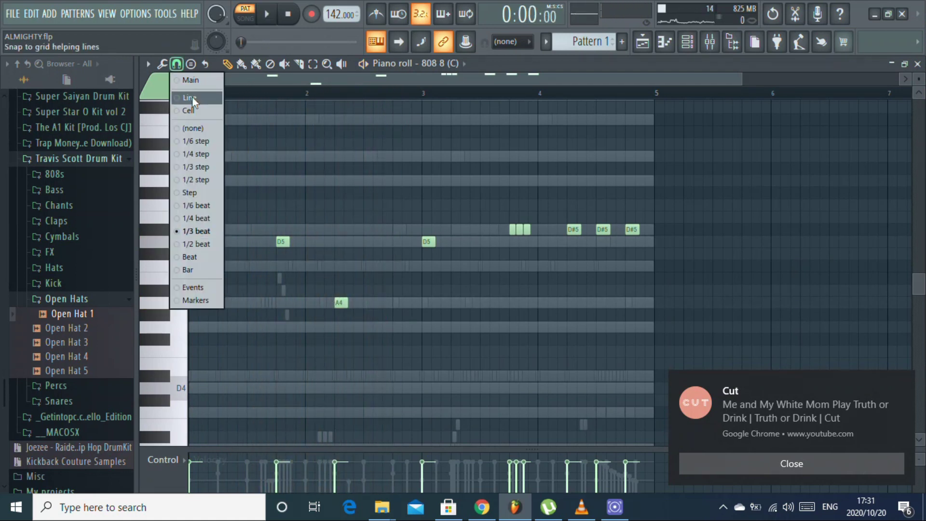
pyautogui.click(192, 98)
pyautogui.press('space')
pyautogui.click(382, 304)
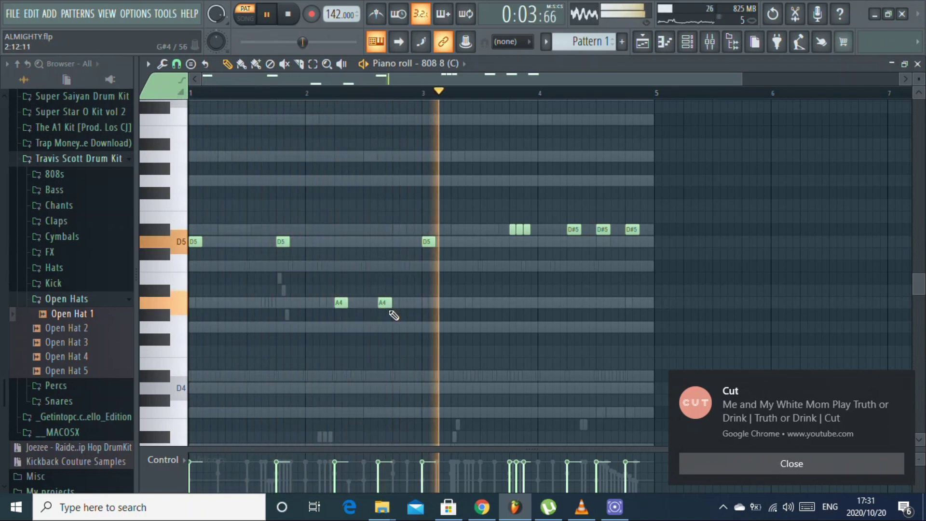
pyautogui.moveTo(384, 303); pyautogui.dragTo(399, 304)
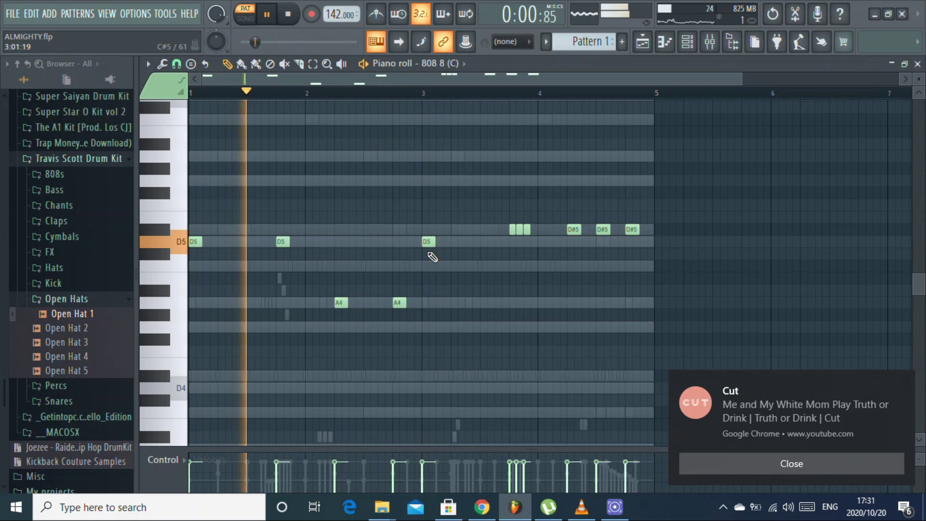
# - Raise the D5 note at the start of bar 3 to D#5 and move the second A4 note of bar 2 slightly earlier
pyautogui.moveTo(425, 242); pyautogui.dragTo(426, 231)
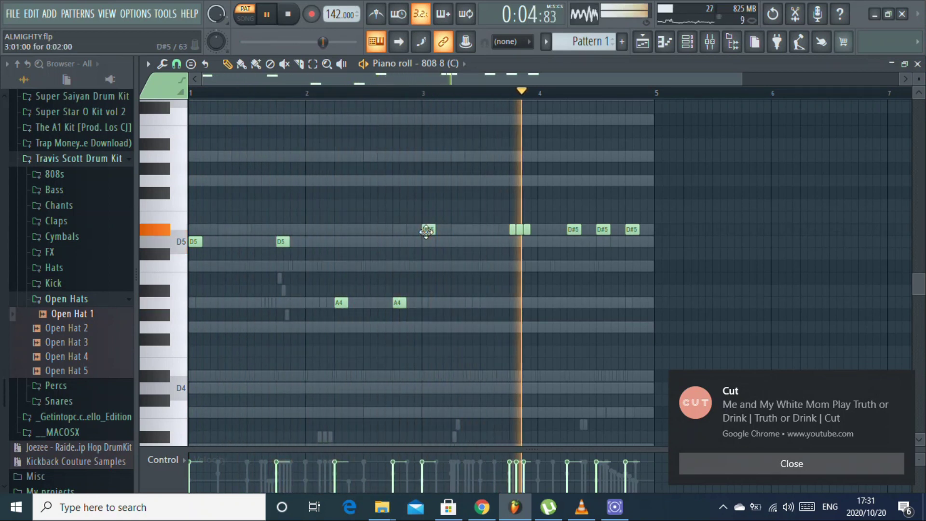
pyautogui.moveTo(396, 302); pyautogui.dragTo(379, 306)
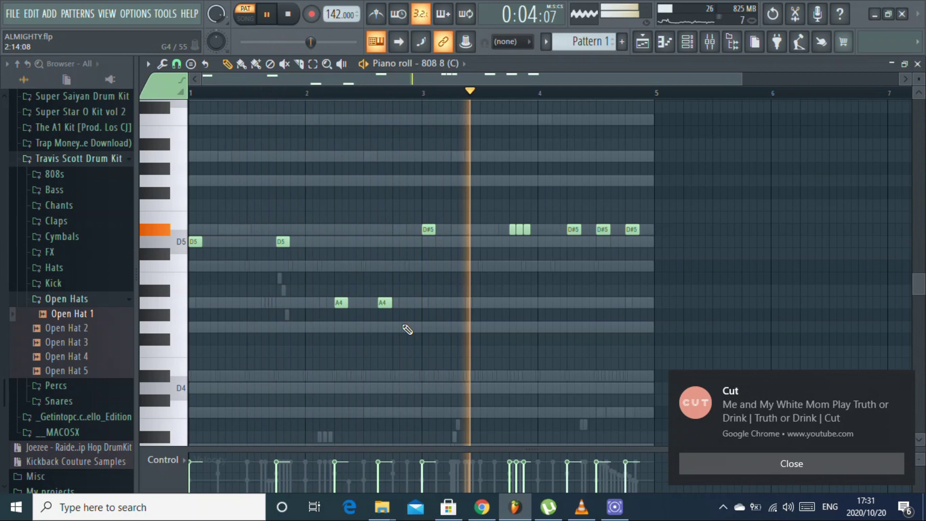
pyautogui.click(917, 63)
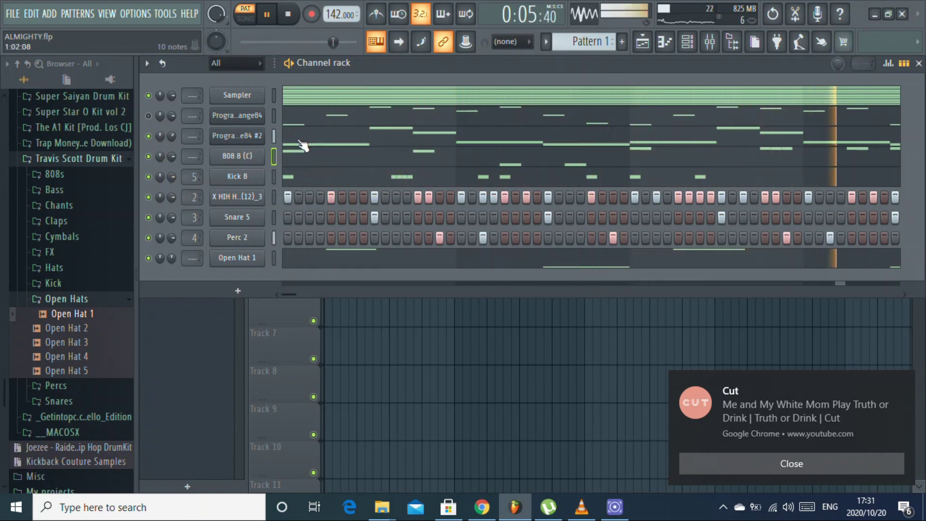
# - Shape the 808 8 (C) volume envelope with 73% hold, 0% sustain, and minimum decay and release
pyautogui.click(244, 158)
pyautogui.click(191, 151)
pyautogui.moveTo(189, 284); pyautogui.dragTo(227, 255)
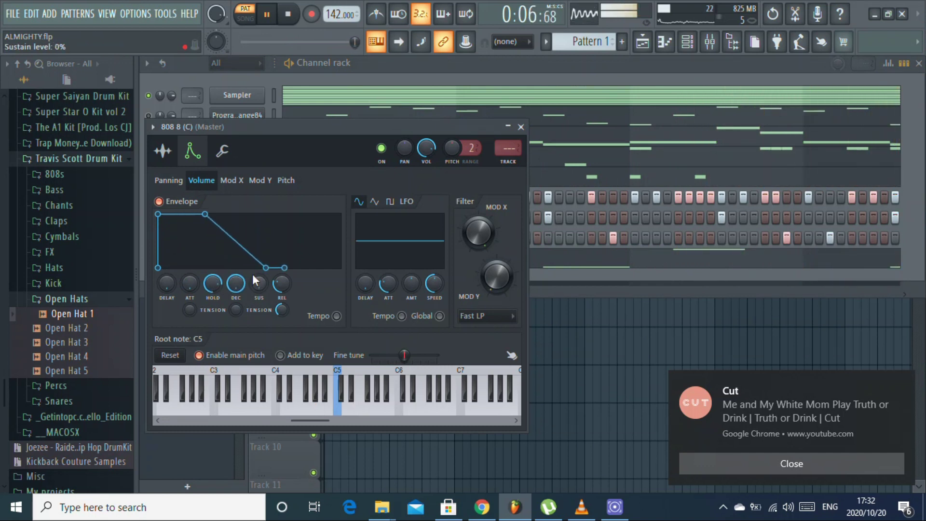
pyautogui.moveTo(213, 283)
pyautogui.mouseDown()
pyautogui.moveTo(212, 299)
pyautogui.moveTo(212, 270)
pyautogui.moveTo(210, 302)
pyautogui.mouseUp()
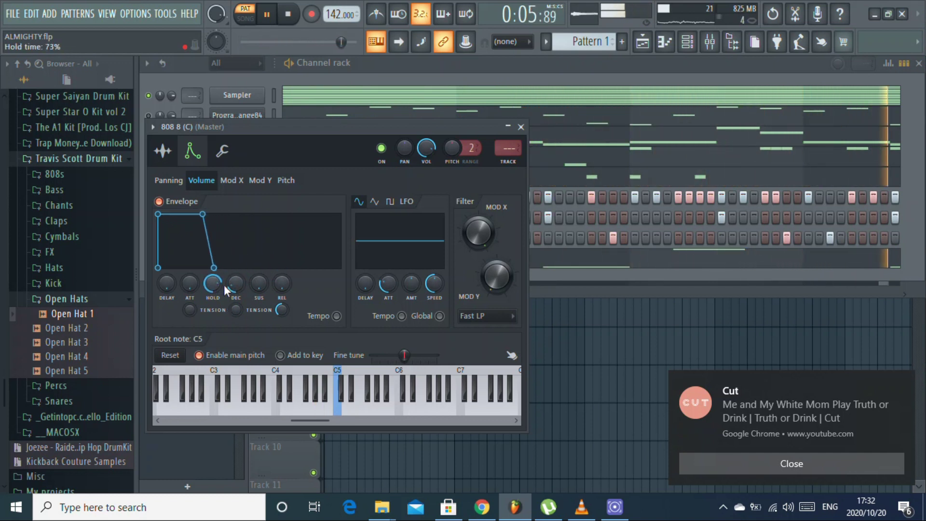
pyautogui.click(521, 127)
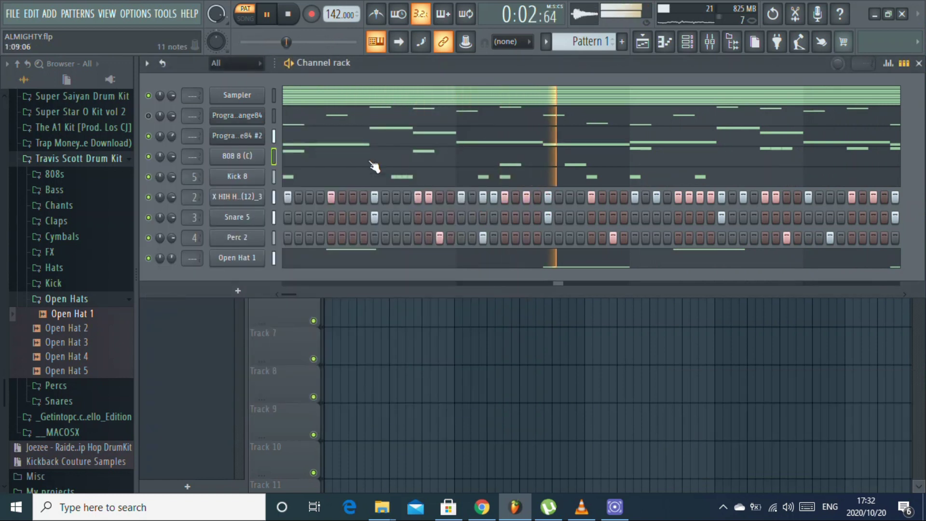
pyautogui.click(259, 161)
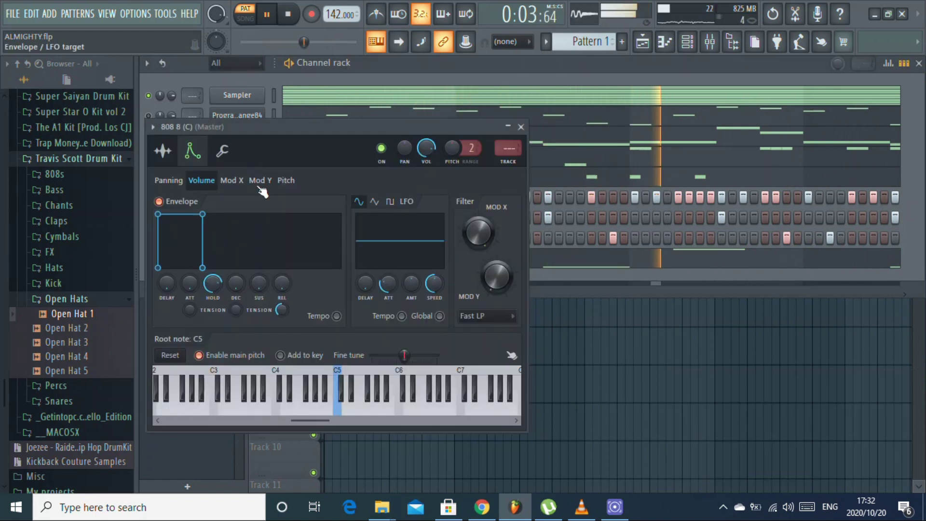
pyautogui.click(521, 127)
# - Articulate the 808 8 (C) notes so each extends to the next, and lengthen the last D#5 to the end of bar 4
pyautogui.click(345, 161)
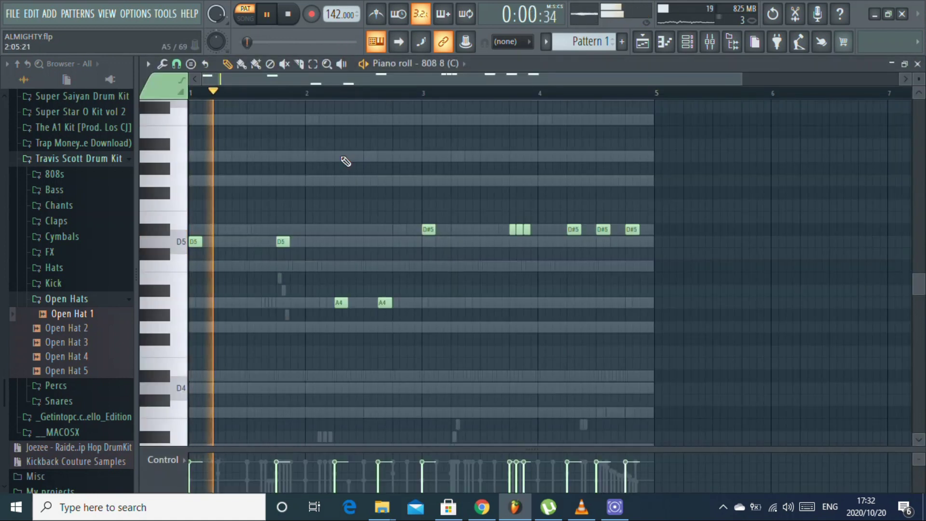
pyautogui.hotkey('alt', 'u')
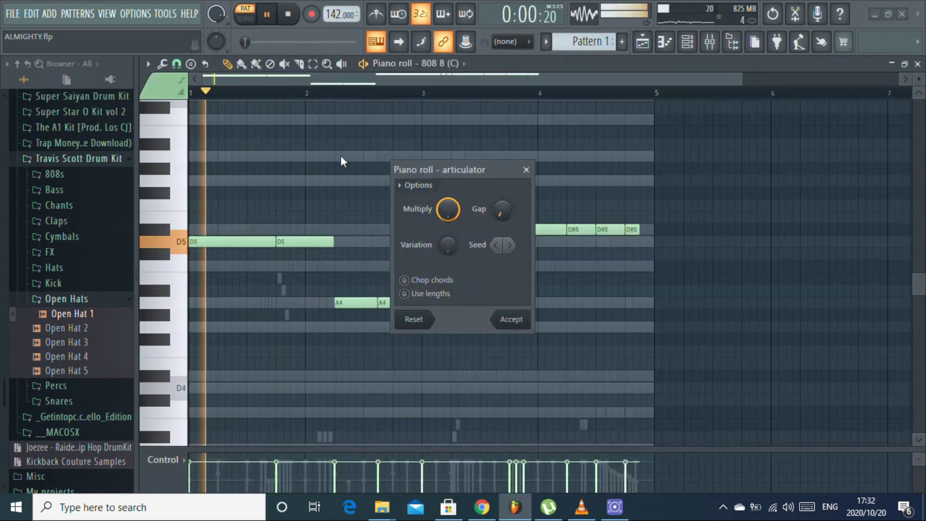
pyautogui.click(511, 318)
pyautogui.moveTo(638, 229); pyautogui.dragTo(653, 231)
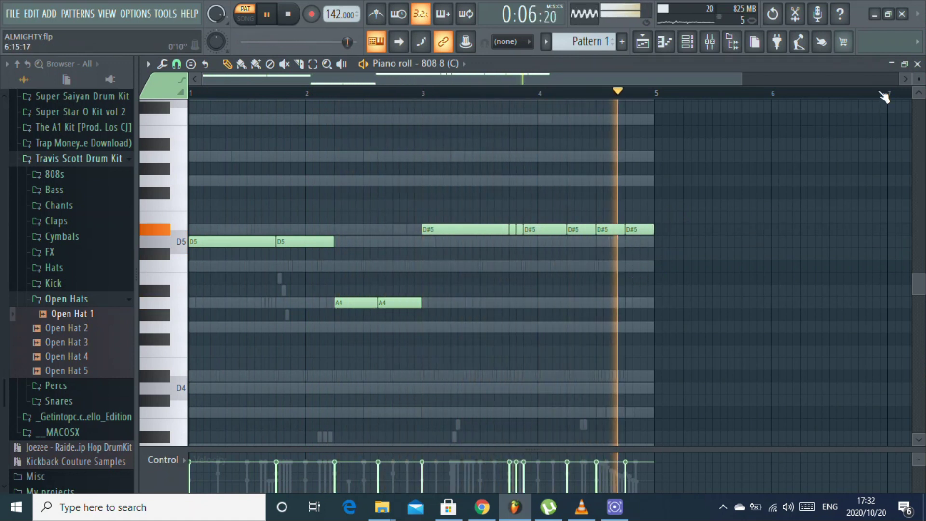
pyautogui.click(918, 64)
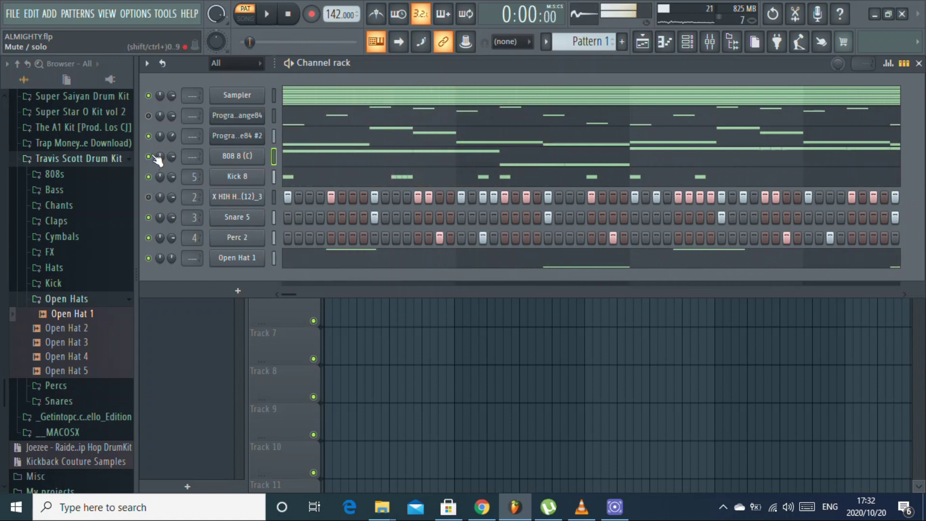
# - Play the pattern and review the lengthened 808 8 (C) notes in the piano roll
pyautogui.press('space')
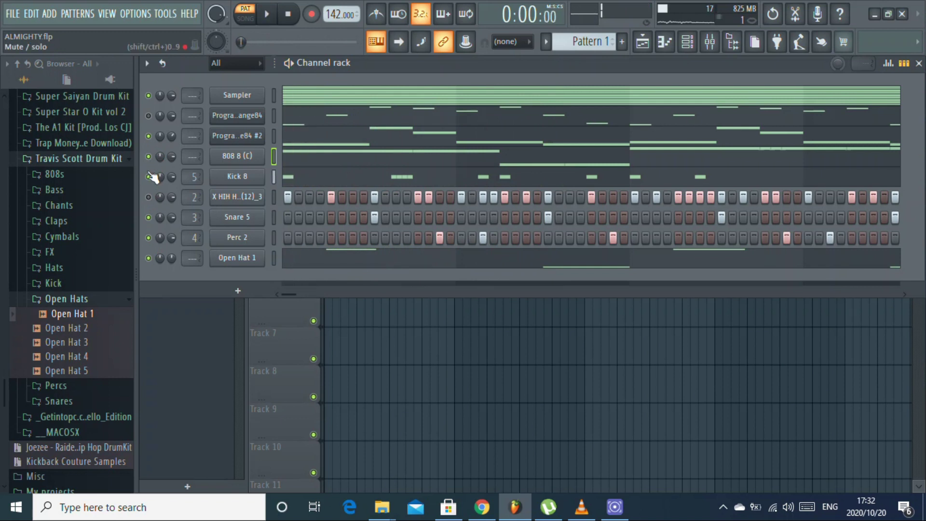
pyautogui.click(336, 150)
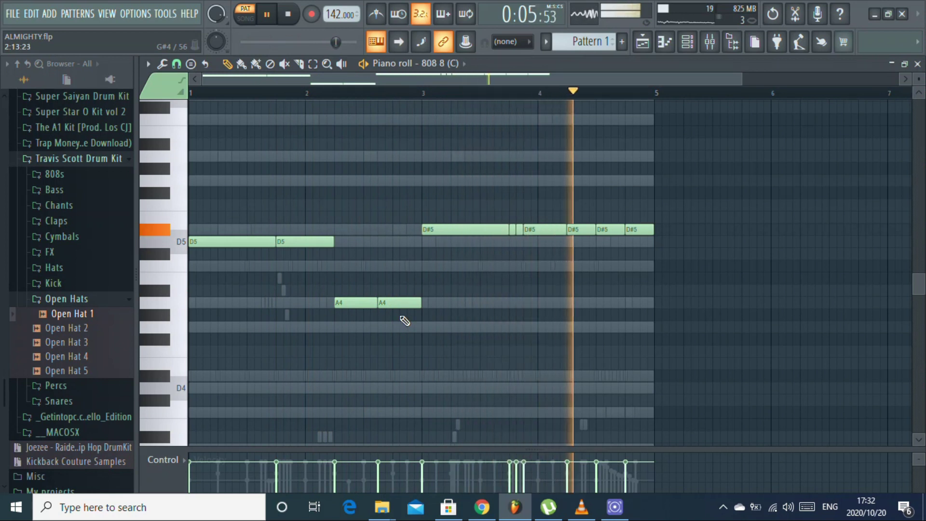
pyautogui.click(917, 65)
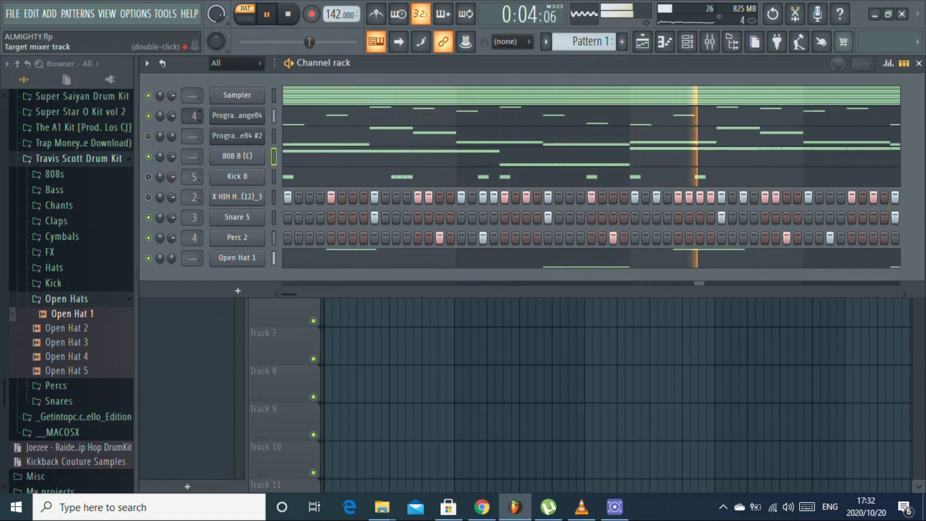
# - Route the first ProgramChange84 channel to mixer Insert 6
pyautogui.doubleClick(192, 114)
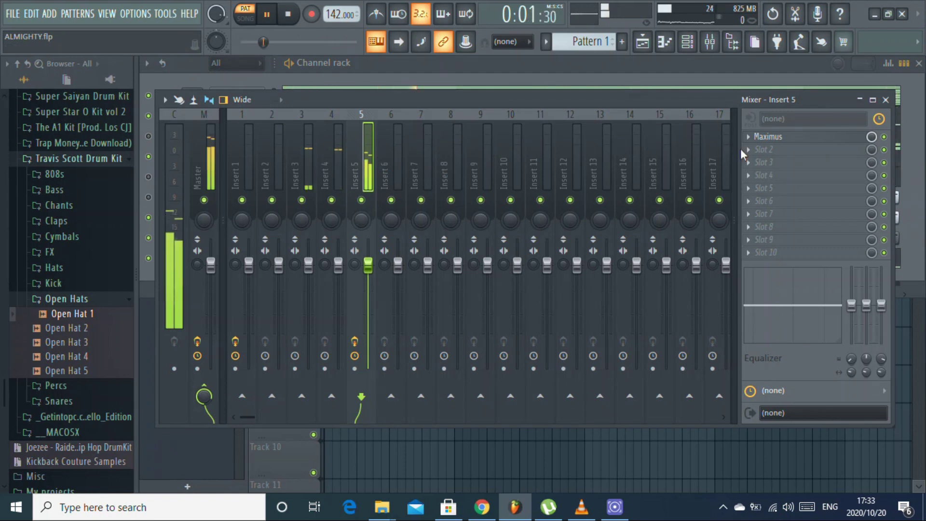
pyautogui.click(885, 101)
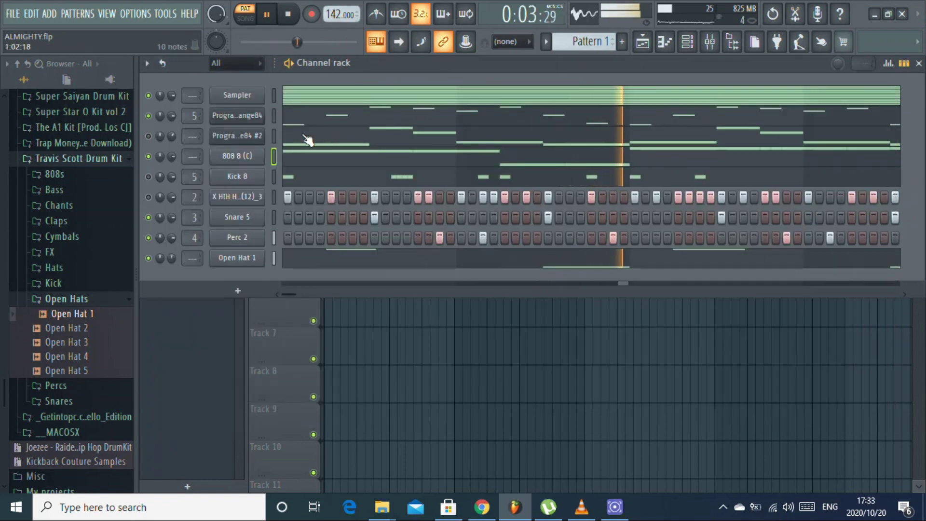
pyautogui.doubleClick(189, 118)
# - Add Fruity Reeverb 2 to the first effect slot of Insert 6 and lower its dry level
pyautogui.hotkey('alt', 'p')
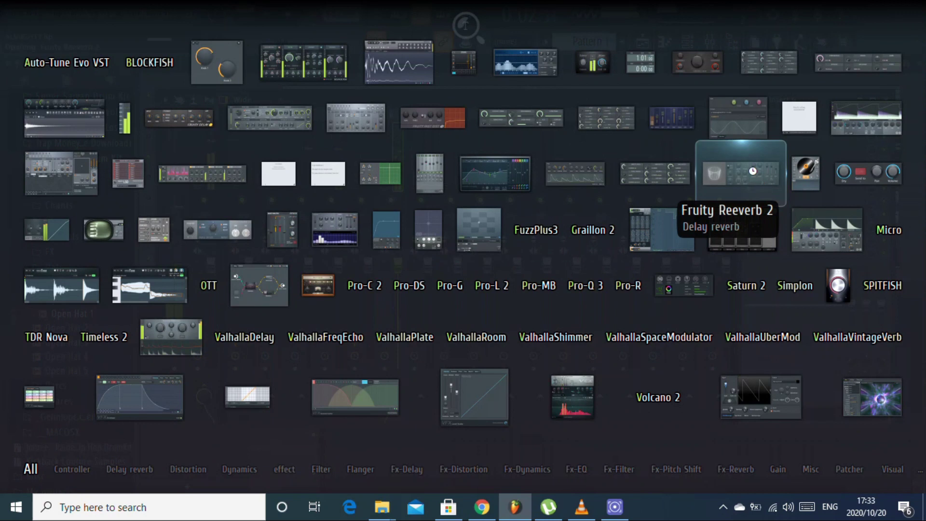
pyautogui.click(752, 174)
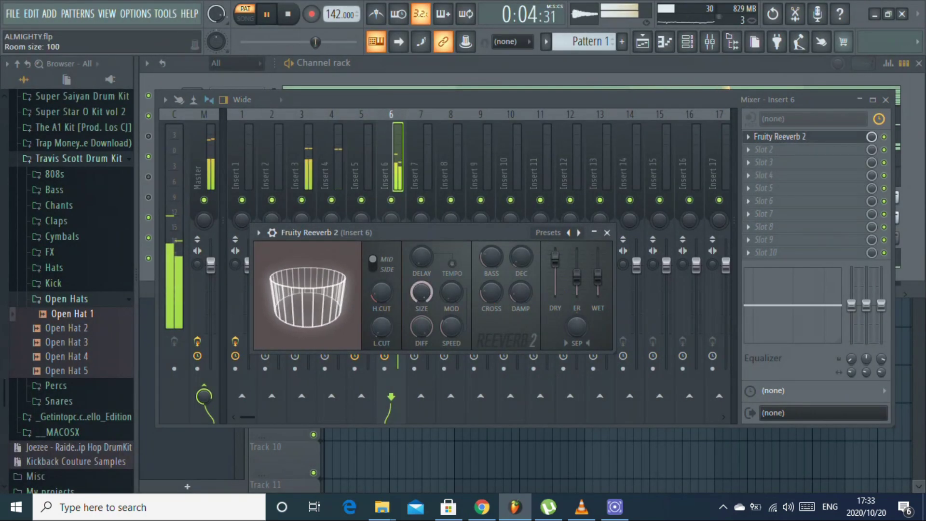
pyautogui.moveTo(555, 261); pyautogui.dragTo(559, 273)
pyautogui.click(607, 232)
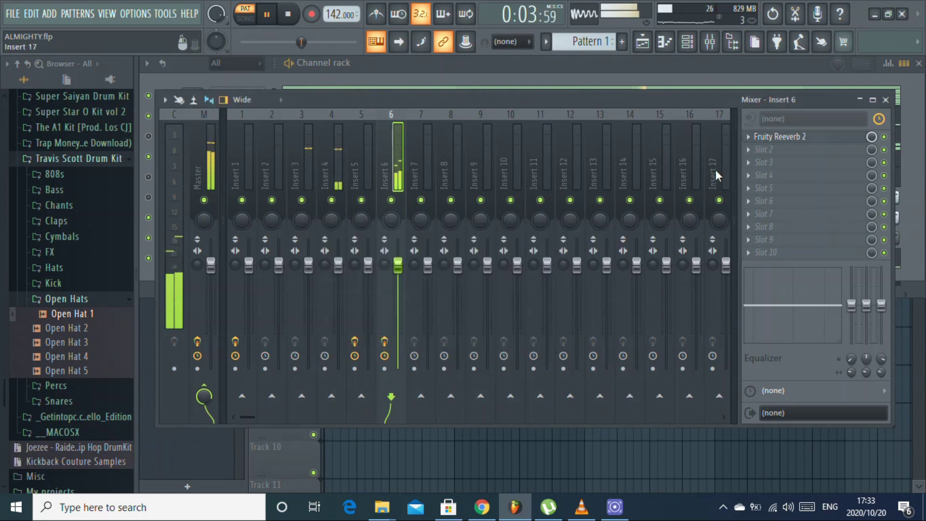
# - Add Fruity parametric EQ 2 to slot 2 of Insert 6 with the 20Hz + 18kHz cut preset, raising the high pass to about 48 Hz
pyautogui.click(753, 150)
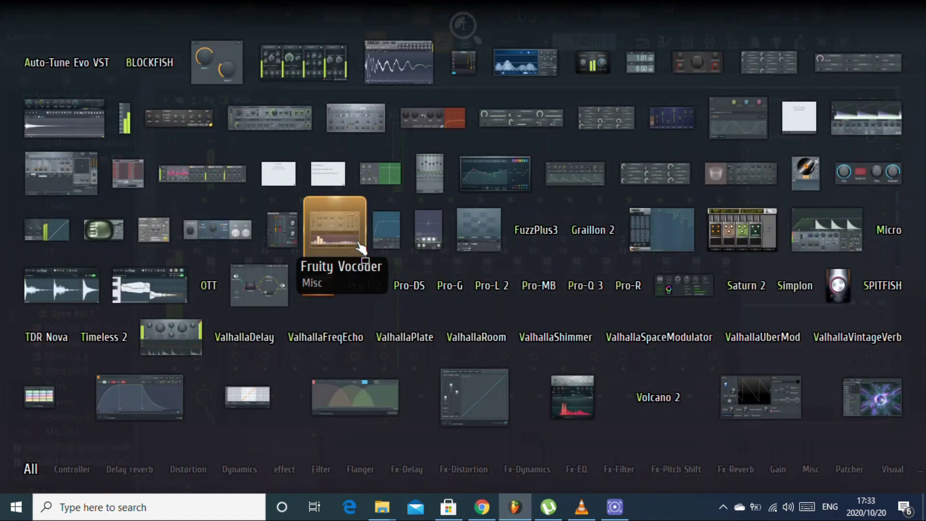
pyautogui.click(516, 172)
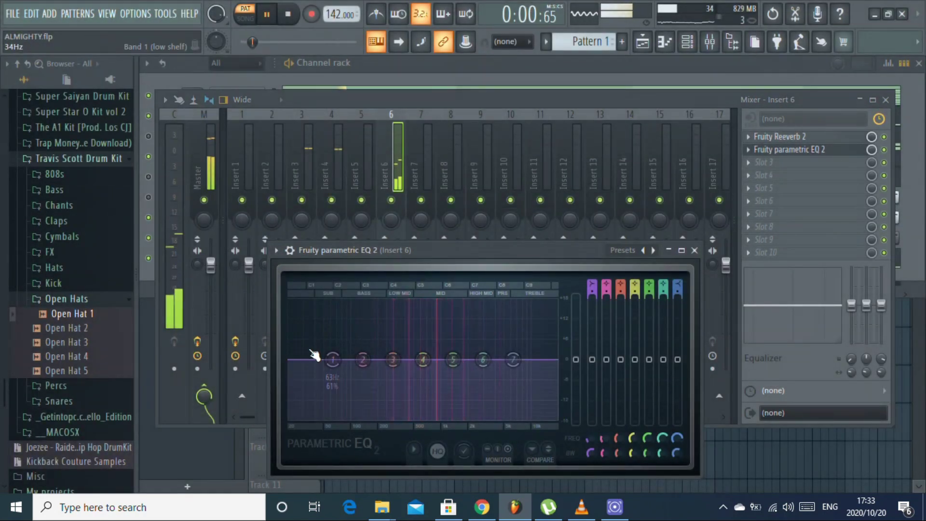
pyautogui.click(653, 249)
pyautogui.click(653, 250)
pyautogui.moveTo(289, 360); pyautogui.dragTo(320, 362)
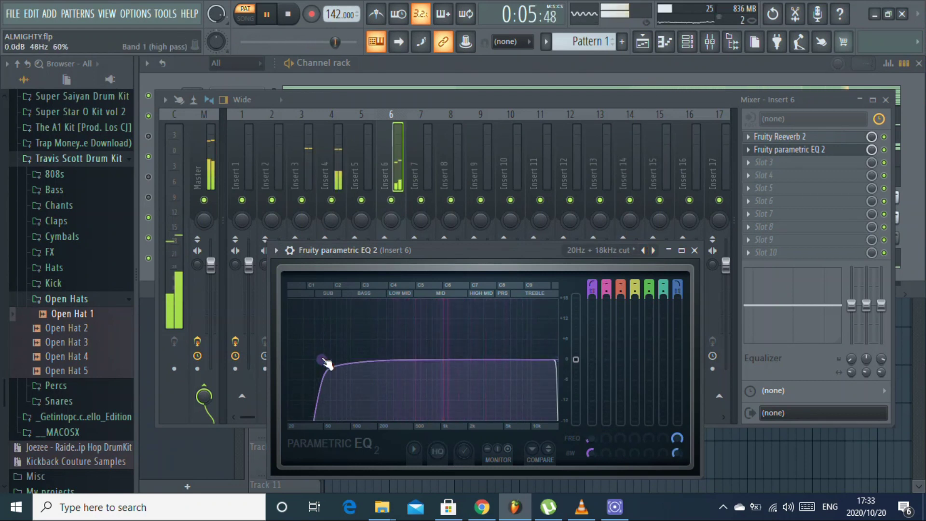
pyautogui.click(695, 251)
# - Add Fruity Stereo Shaper to slot 3 of Insert 6 with a 2.0 ms right delay
pyautogui.press('F8')
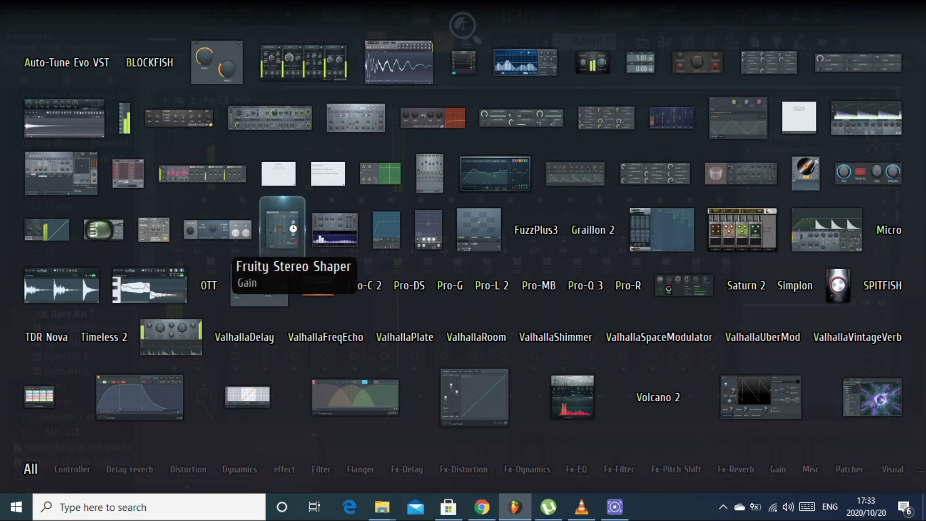
pyautogui.click(296, 236)
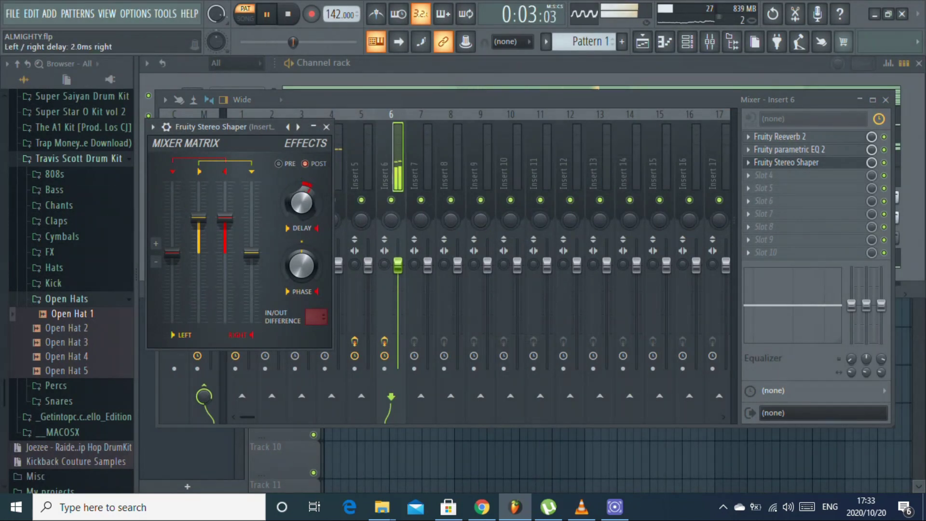
pyautogui.click(326, 127)
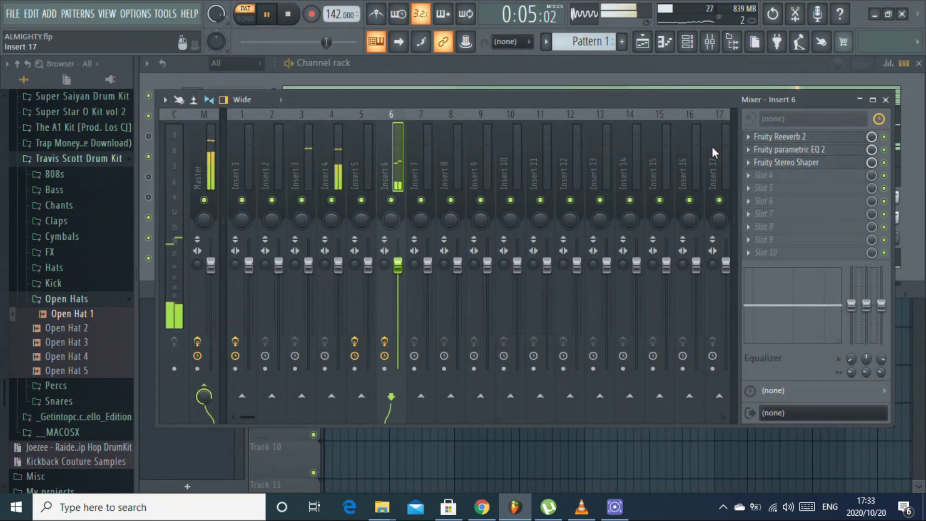
# - Add Graillon 2 to slot 4 of Insert 6 and save the project
pyautogui.click(754, 175)
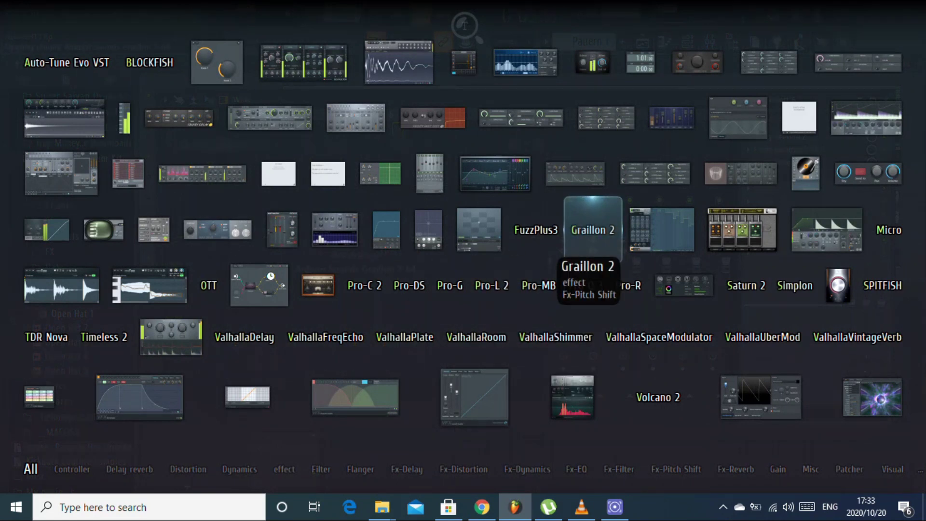
pyautogui.click(593, 226)
pyautogui.click(25, 12)
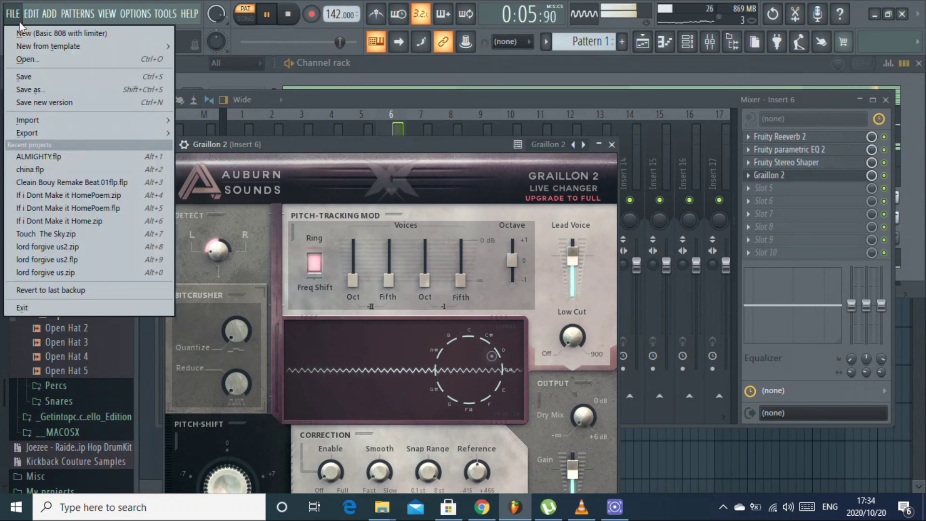
pyautogui.click(72, 77)
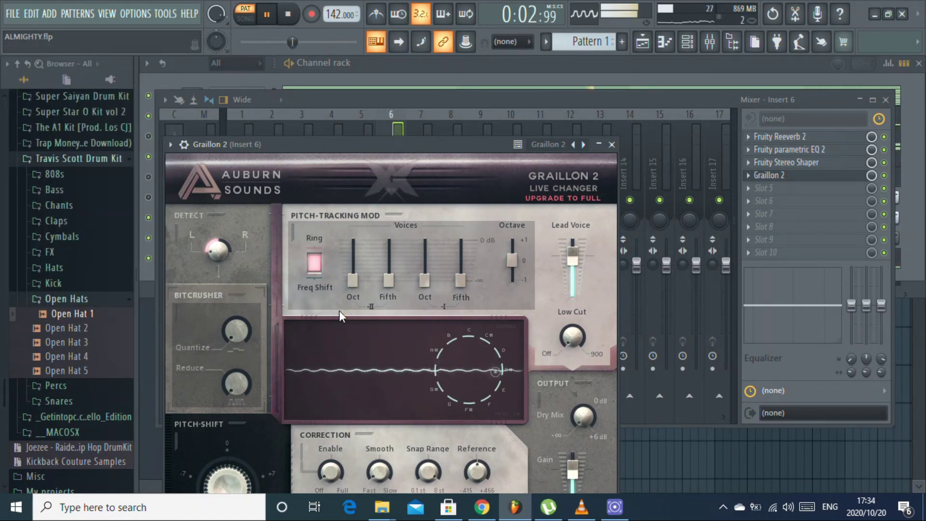
# - Raise Graillon 2's pitch shift slightly above zero and audition the pattern
pyautogui.press('space')
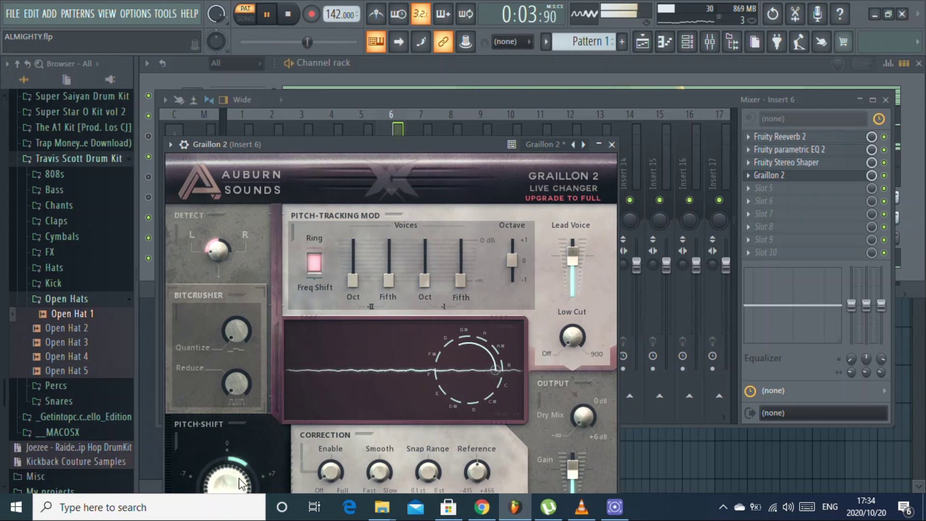
pyautogui.click(611, 145)
pyautogui.press('space')
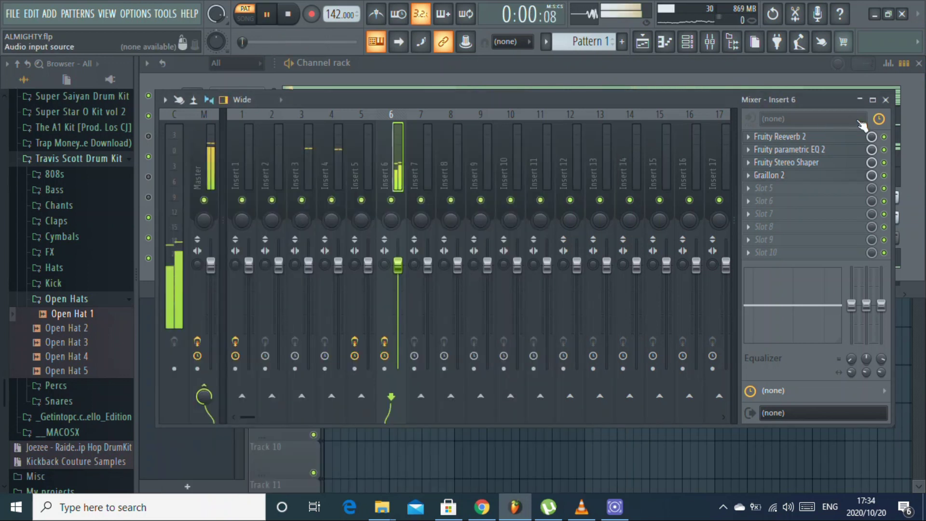
# - Set Graillon 2's pitch shift on Insert 6 to 3.00 st
pyautogui.click(885, 100)
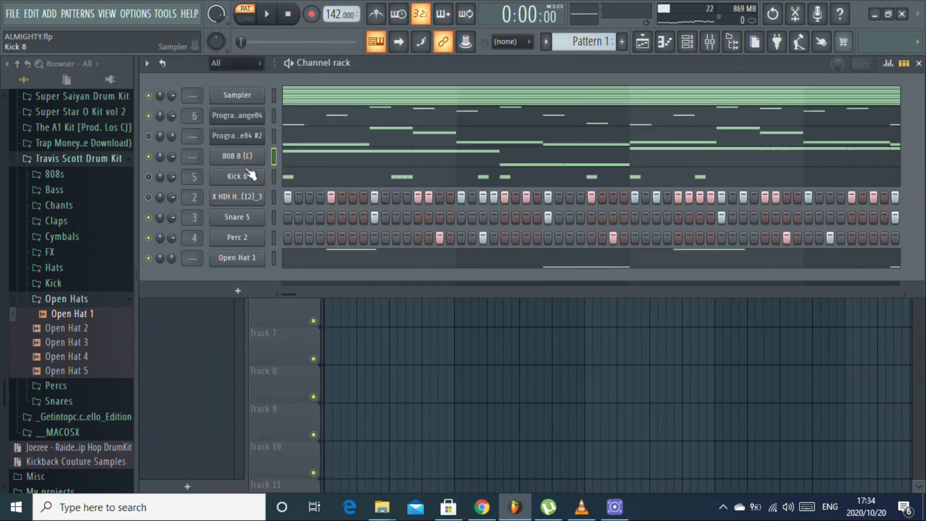
pyautogui.click(249, 120)
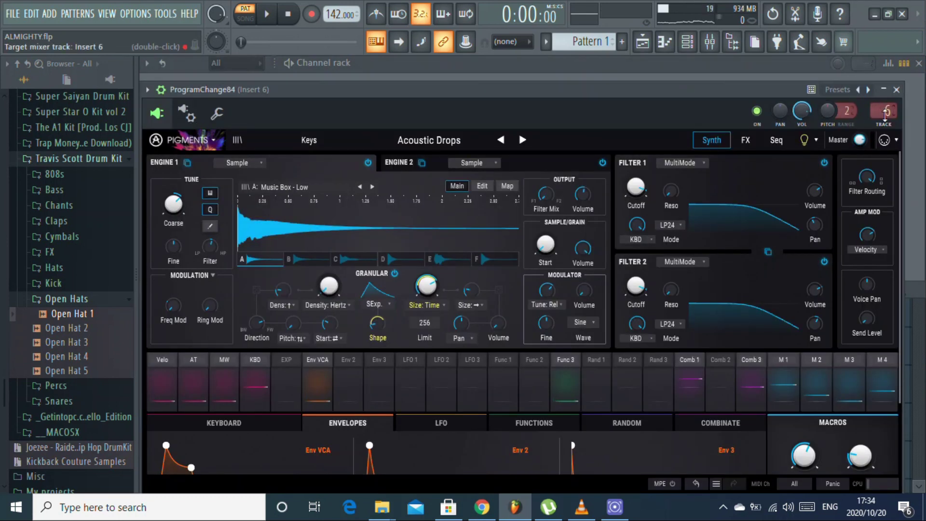
pyautogui.doubleClick(885, 115)
pyautogui.click(793, 177)
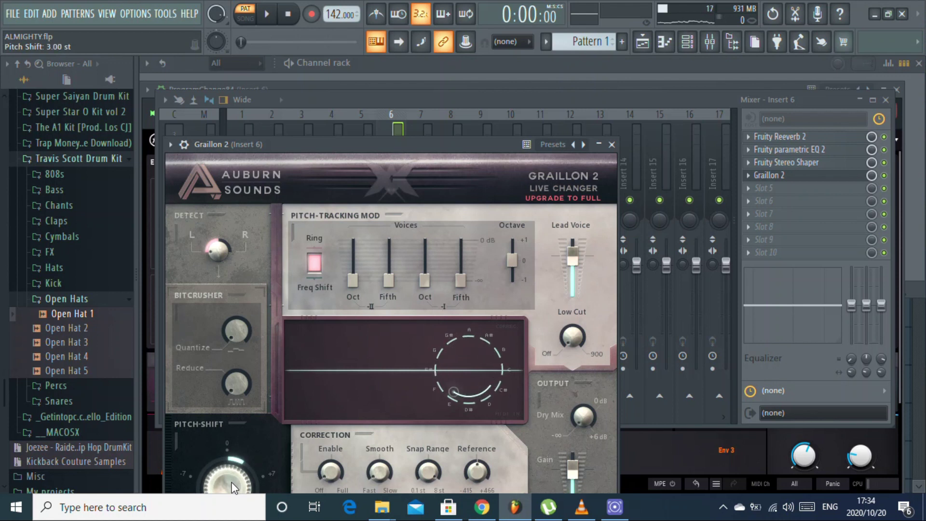
# - Transpose all notes of the 808 8 (C) channel up three semitones, so the first note is F5, and play the pattern
pyautogui.click(503, 70)
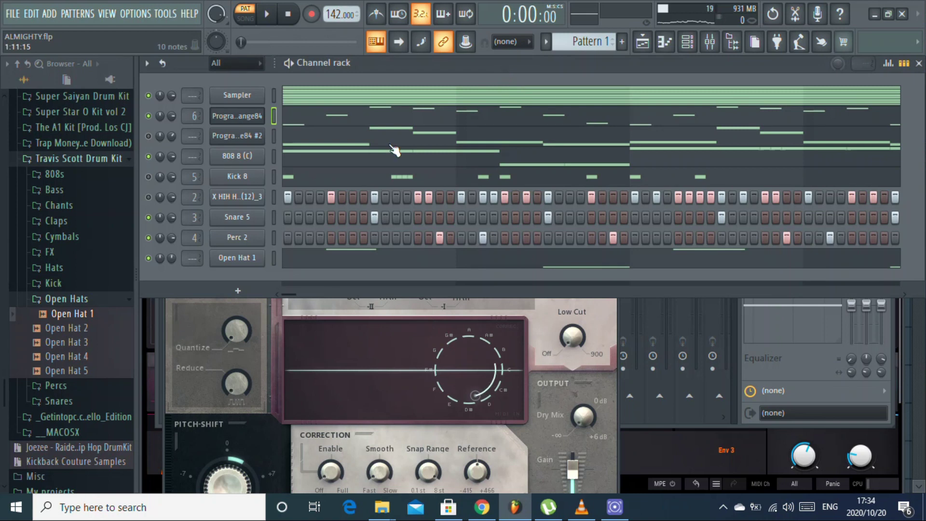
pyautogui.click(299, 160)
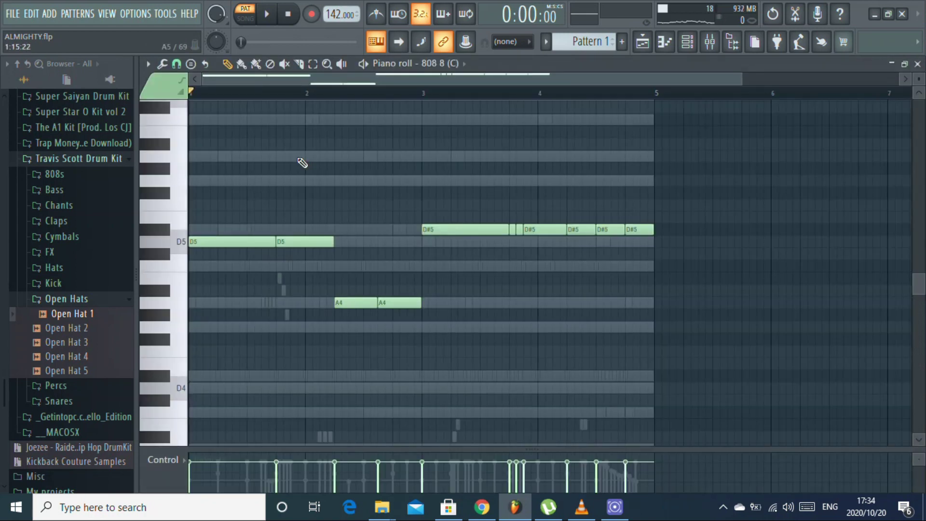
pyautogui.press('Up')
pyautogui.press('Up')
pyautogui.press('Up')
pyautogui.press('space')
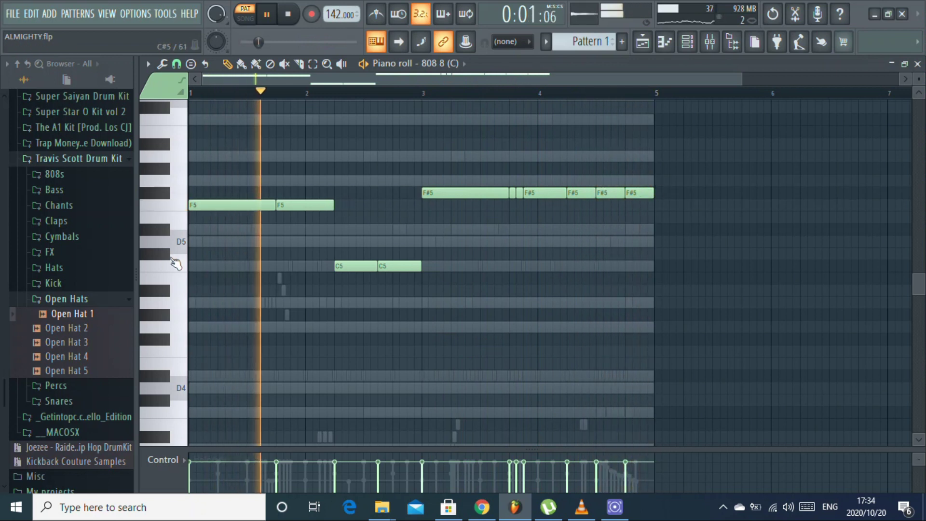
# - Transpose the Sampler channel's sustained scale notes up three semitones
pyautogui.press('Down')
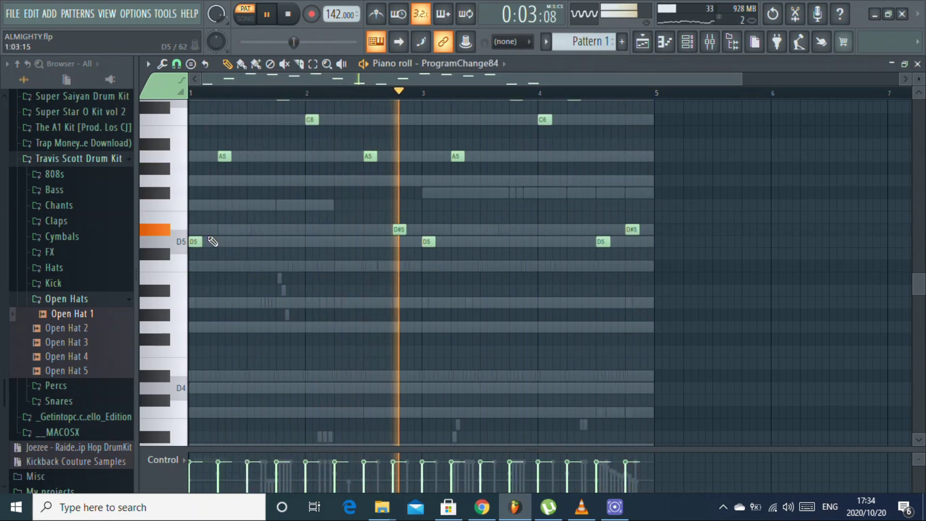
pyautogui.press('Down')
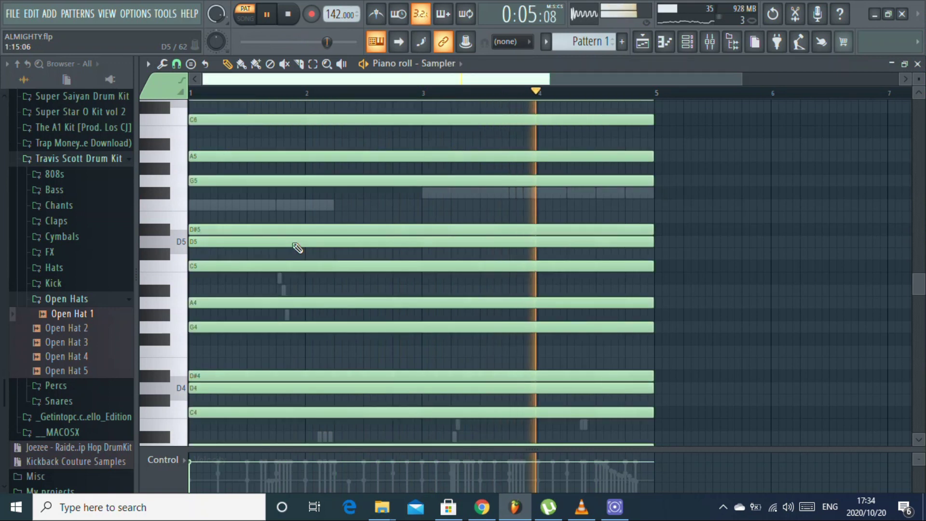
pyautogui.press('Down')
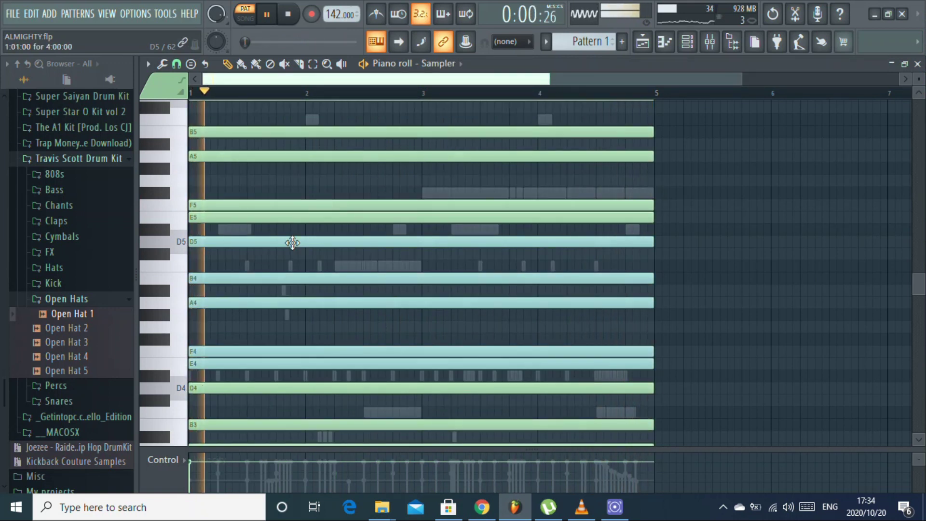
pyautogui.press('Down')
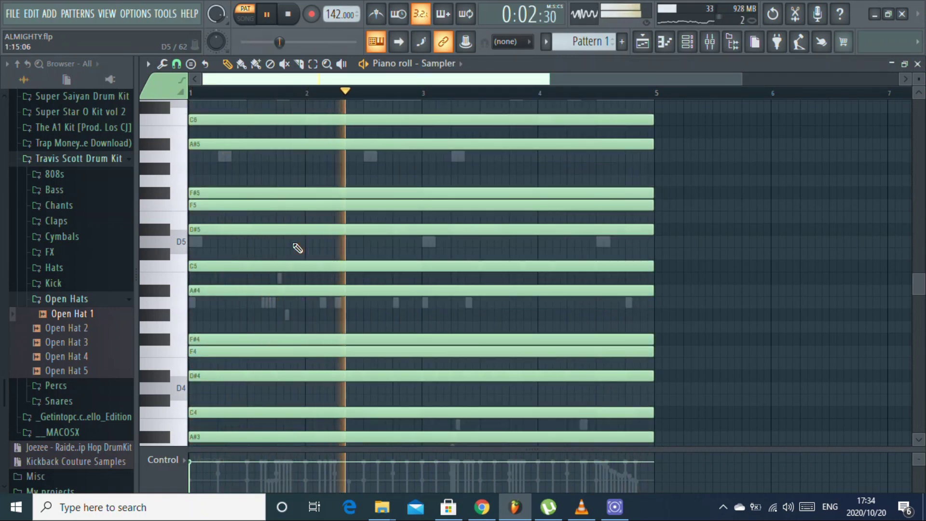
# - Change the piano roll's scale highlighting root note to F
pyautogui.click(148, 63)
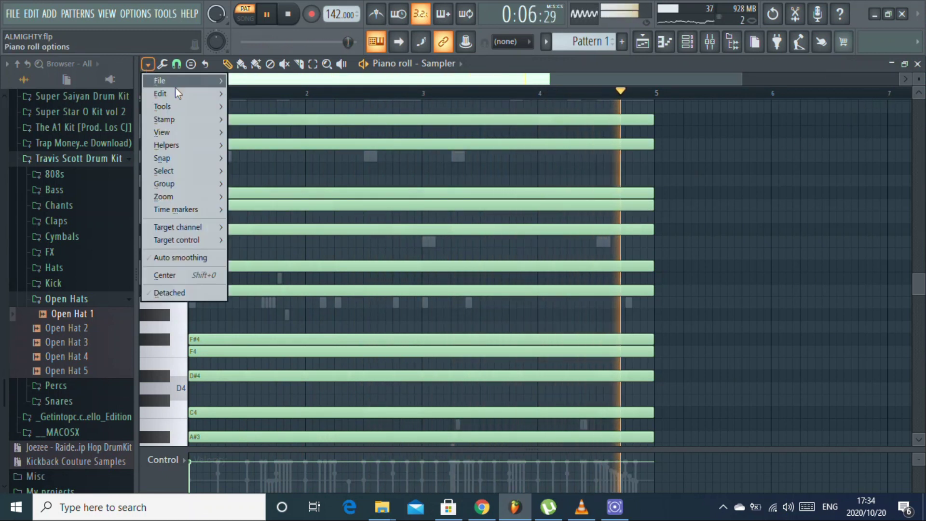
pyautogui.moveTo(197, 106)
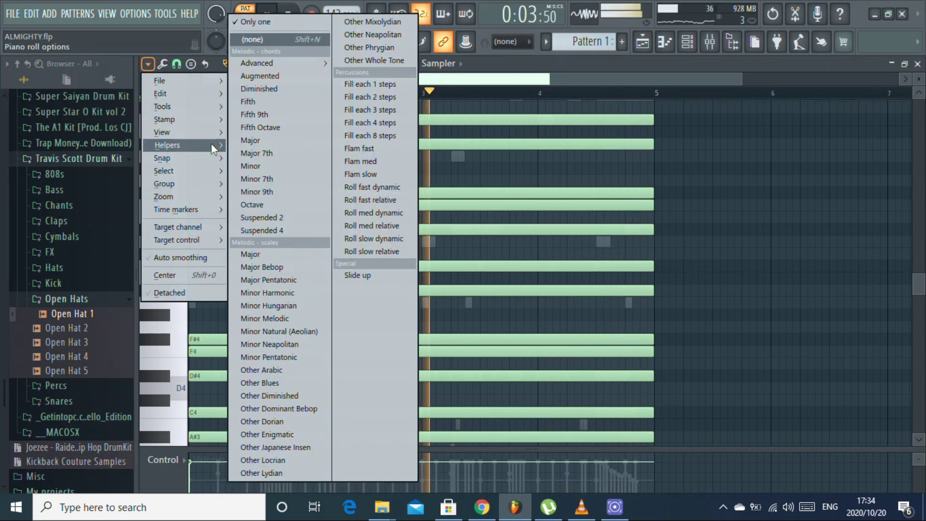
pyautogui.moveTo(213, 147)
pyautogui.moveTo(261, 156)
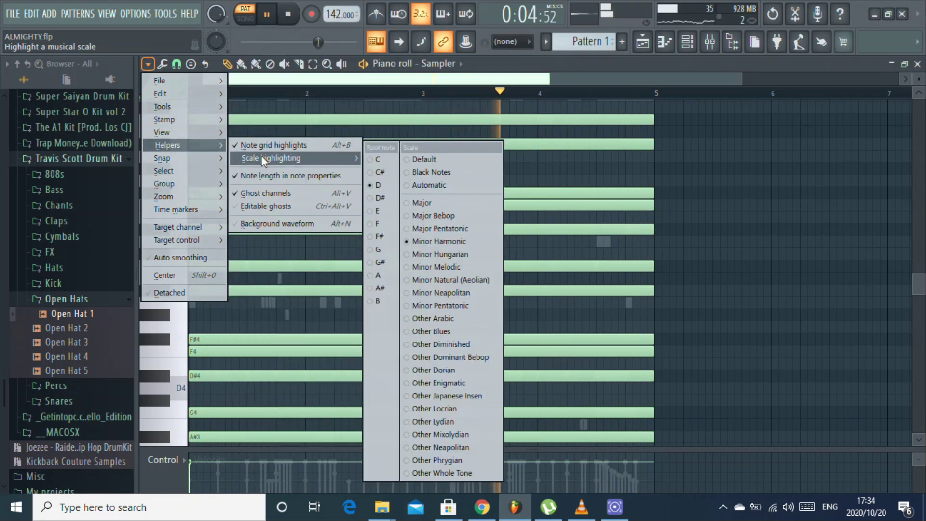
pyautogui.click(383, 222)
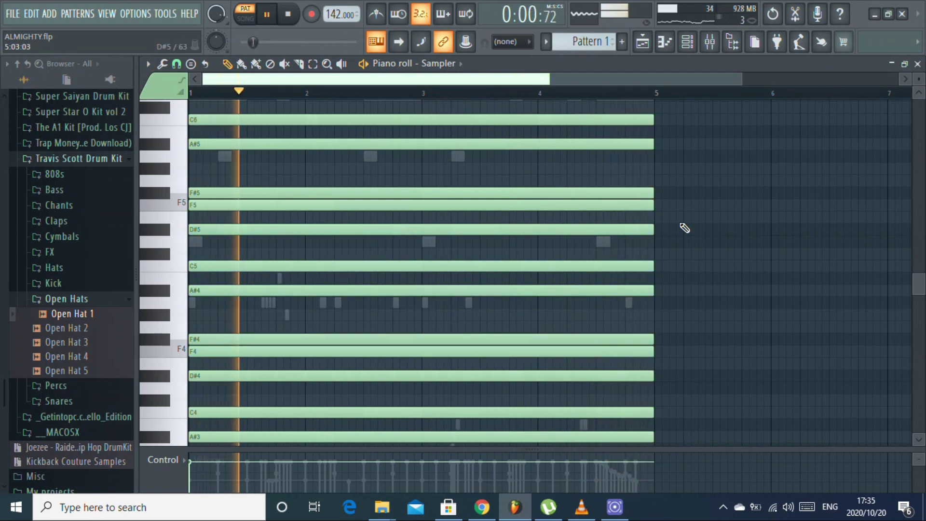
# - Unmute the ProgramChange84 #2 channel, audition its melody and route it to mixer track 6
pyautogui.press('F6')
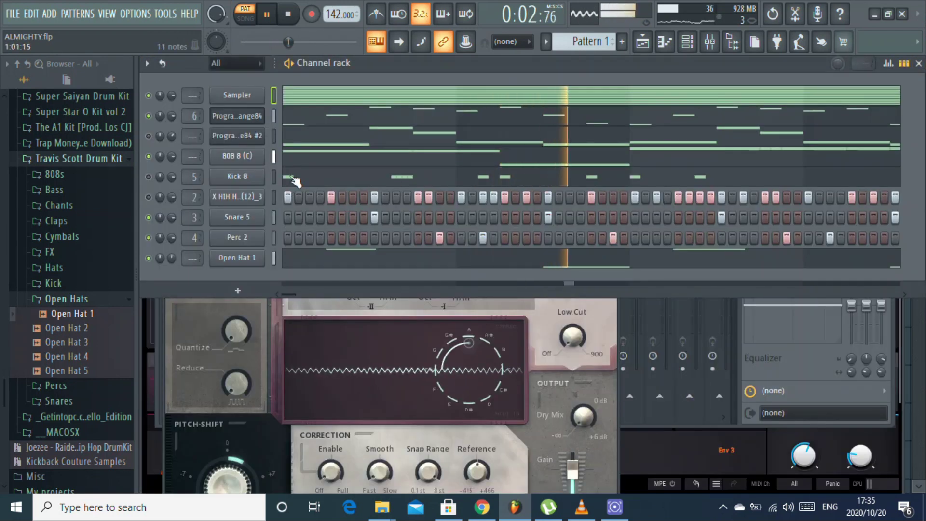
pyautogui.click(297, 144)
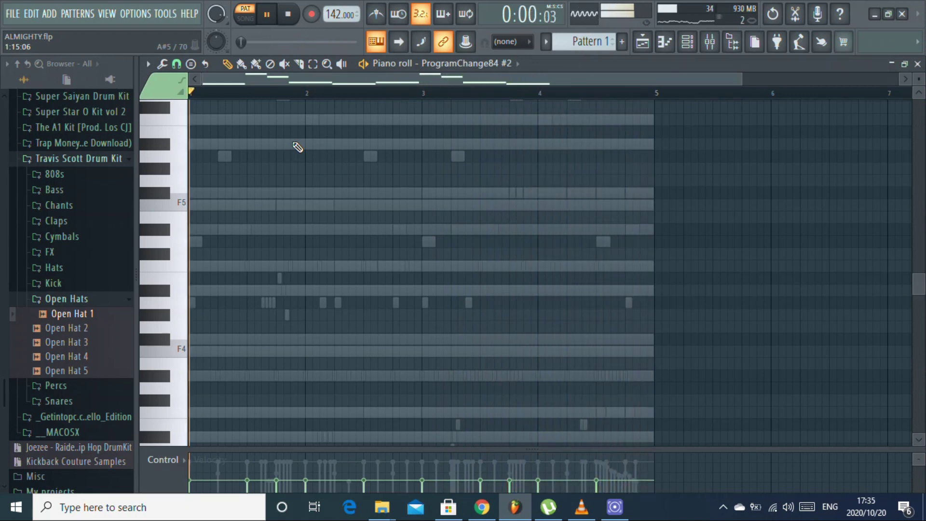
pyautogui.scroll(5, 298, 147)
pyautogui.press('space')
pyautogui.press('space')
pyautogui.press('F6')
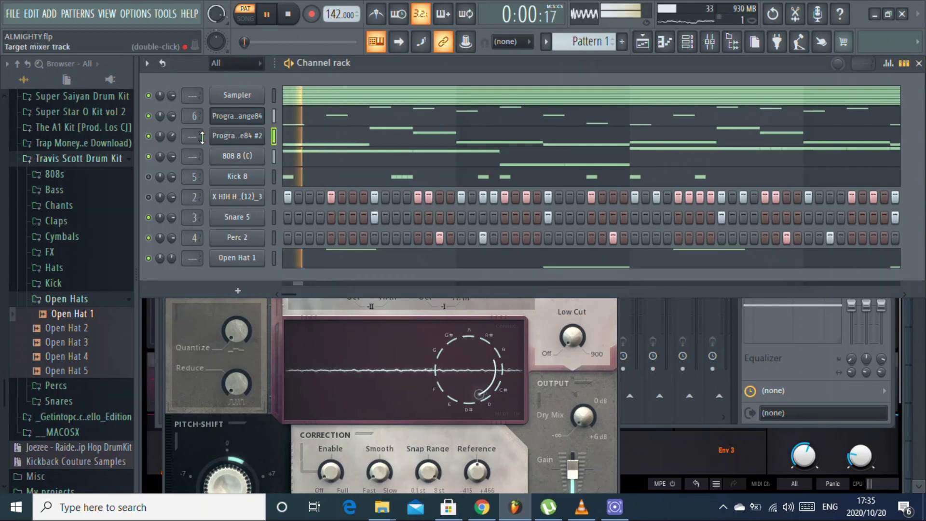
# - Add Gross Beat to slot 5 of Insert 6 and load its Momentary preset
pyautogui.press('F9')
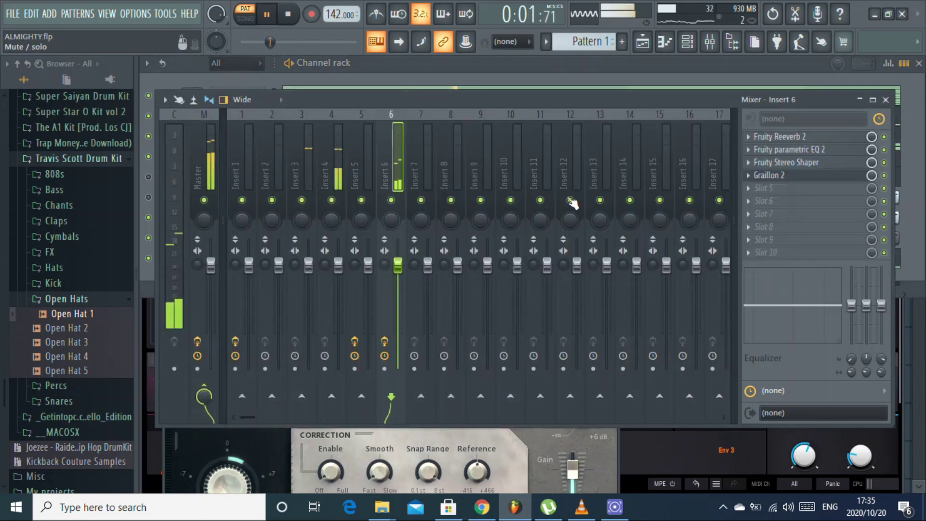
pyautogui.click(754, 193)
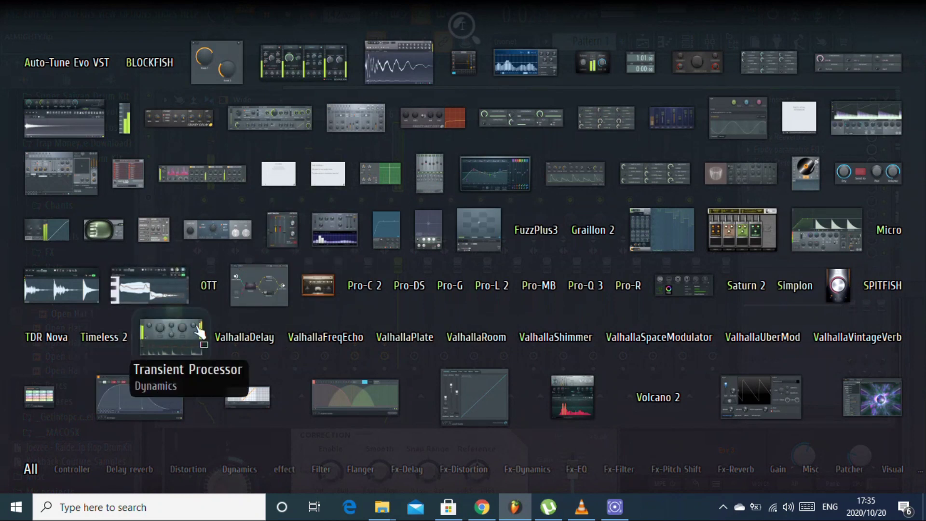
pyautogui.click(658, 230)
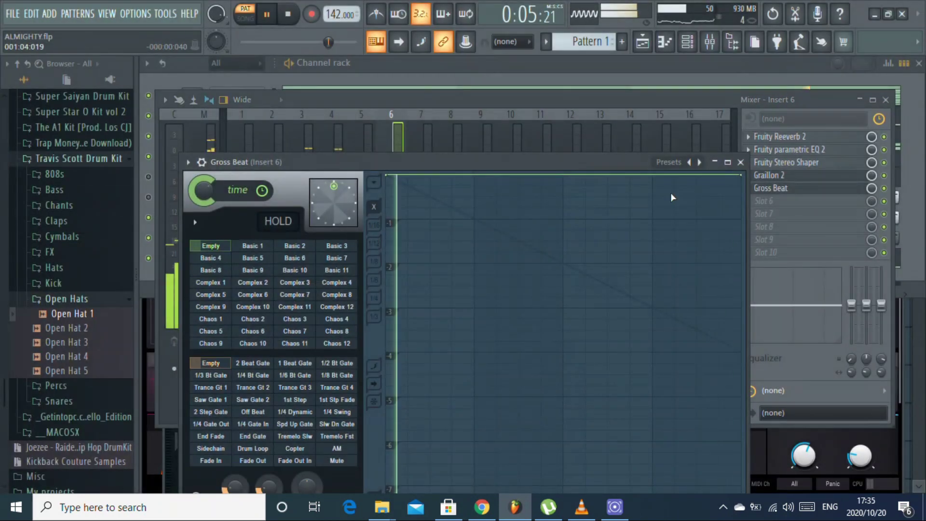
pyautogui.click(700, 163)
pyautogui.click(718, 193)
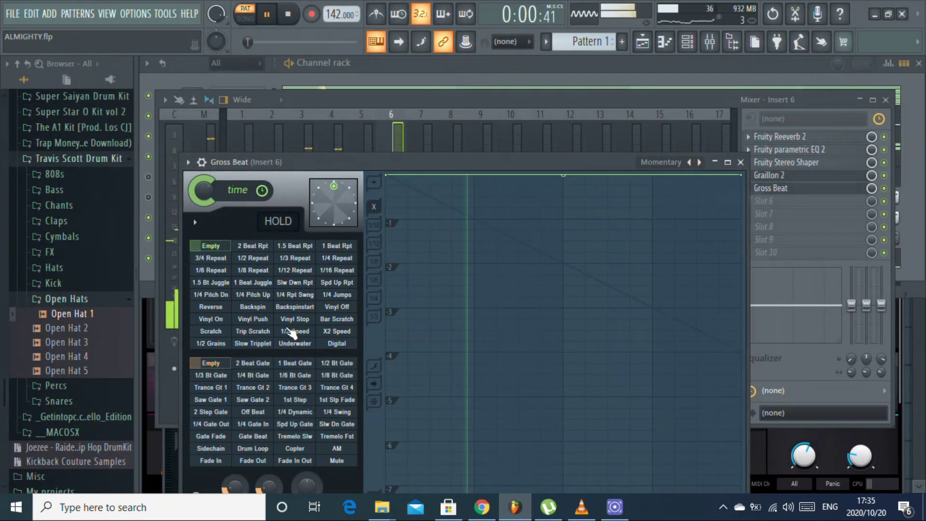
pyautogui.click(740, 162)
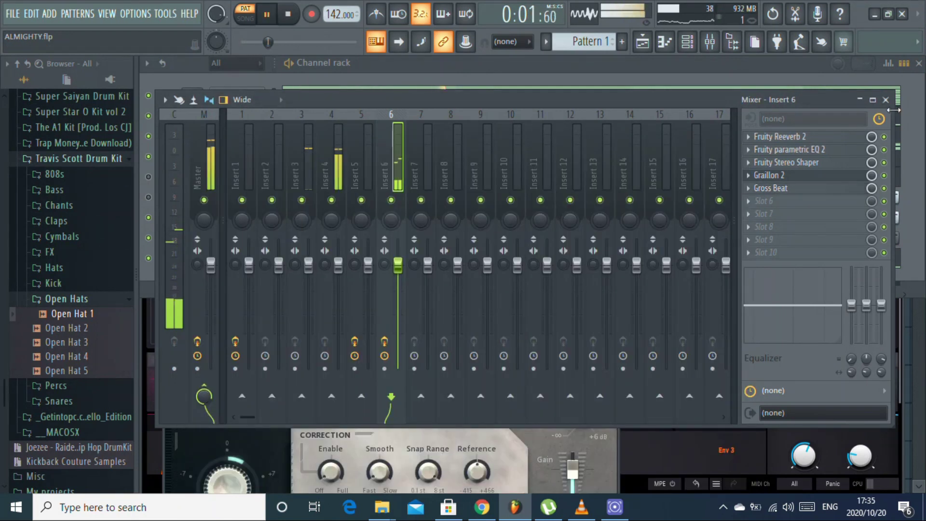
# - Transpose the ProgramChange84 #2 melody down one octave, so it starts on F5, and audition the pattern
pyautogui.click(885, 100)
pyautogui.click(317, 139)
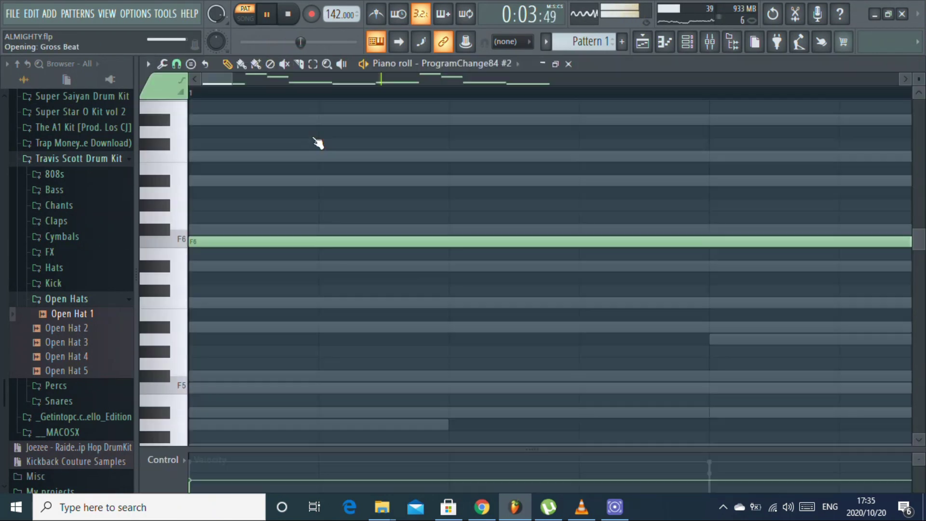
pyautogui.hotkey('ctrl', 'Down')
pyautogui.press('space')
pyautogui.press('space')
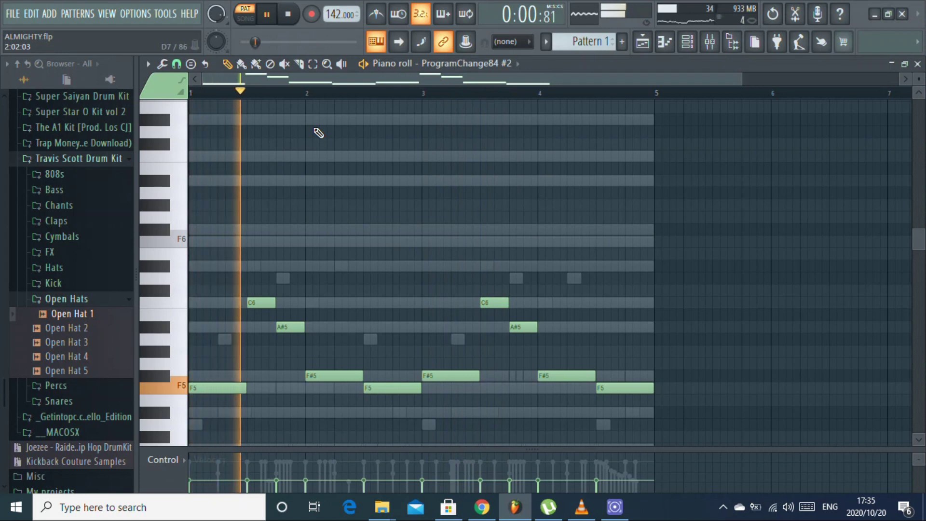
pyautogui.click(917, 63)
pyautogui.press('space')
pyautogui.press('space')
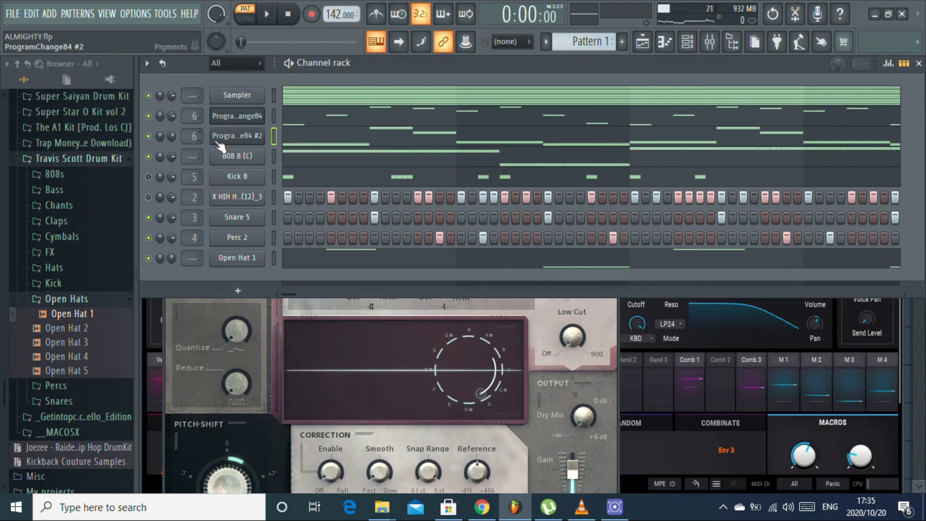
# - Transpose the ProgramChange84 #2 notes down three semitones, so the melody starts on D5
pyautogui.click(305, 143)
pyautogui.press('Down')
pyautogui.press('Down')
pyautogui.press('Down')
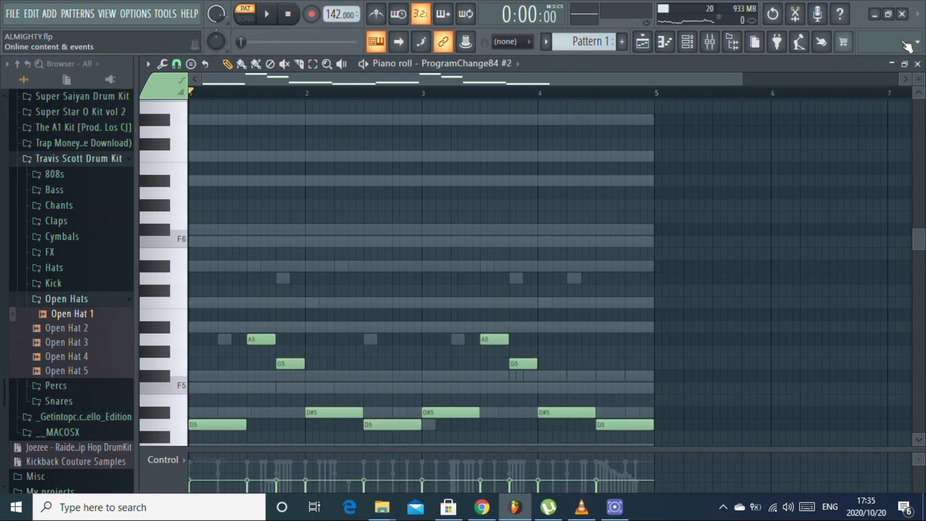
pyautogui.click(917, 64)
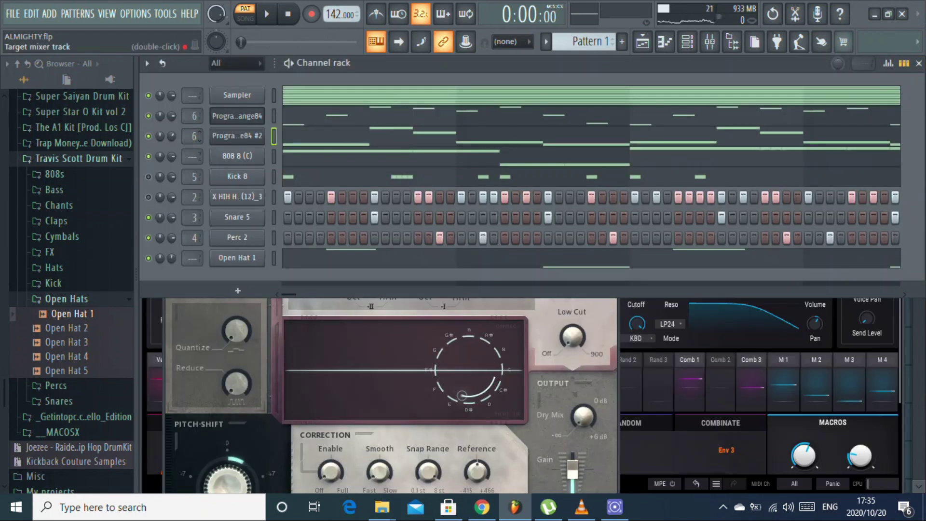
# - Turn off Gross Beat in slot 5 of Insert 6 and play the pattern
pyautogui.press('F9')
pyautogui.press('space')
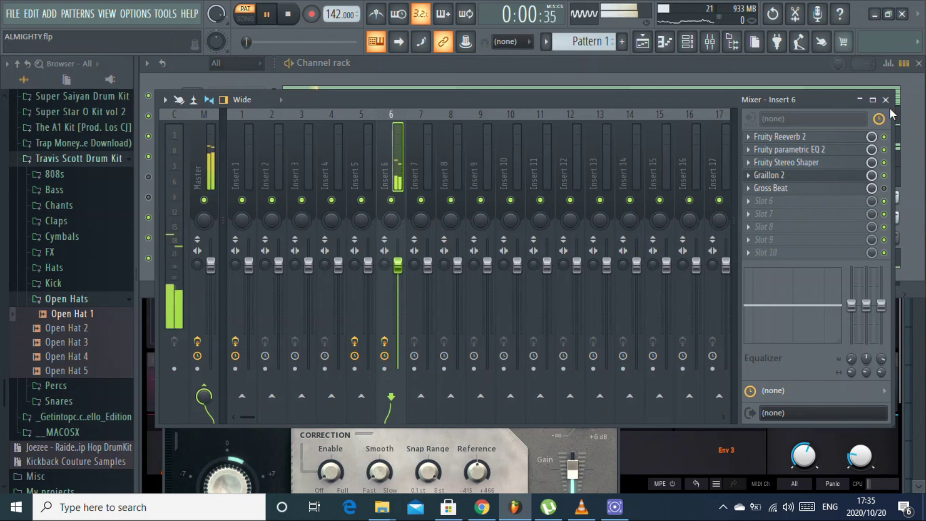
pyautogui.click(885, 100)
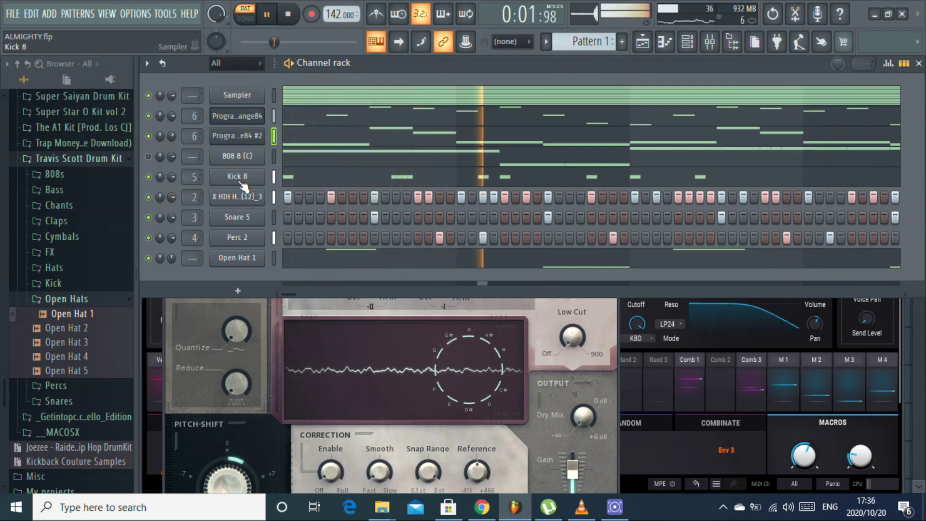
# - Delete the three descending high hi-hat notes near the end of bar 1 in the X HIH HAT (12)_3 channel
pyautogui.rightClick(229, 200)
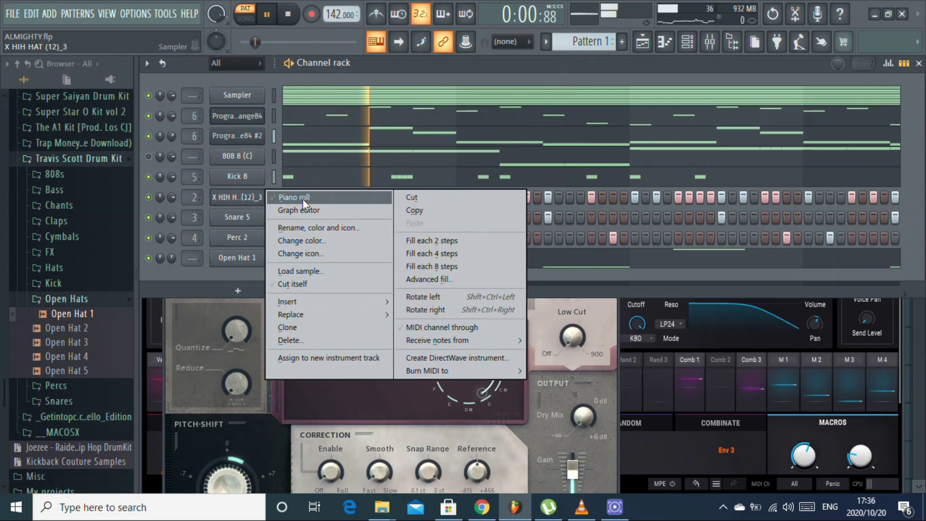
pyautogui.click(303, 199)
pyautogui.scroll(-2, 316, 314)
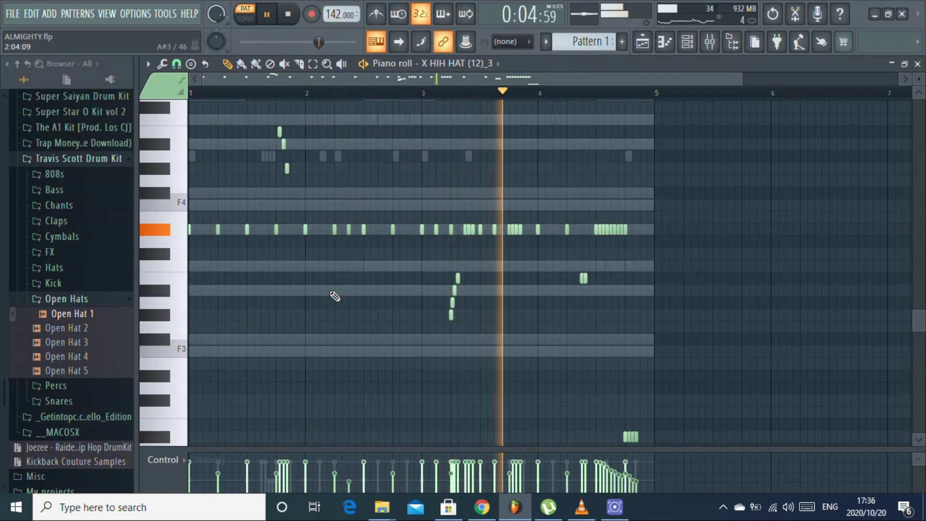
pyautogui.rightClick(286, 166)
pyautogui.rightClick(283, 144)
pyautogui.rightClick(279, 131)
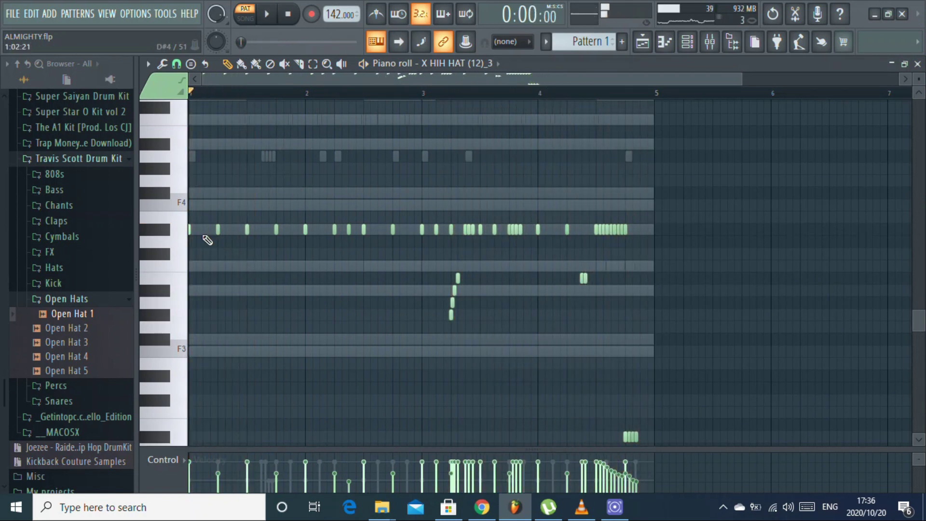
# - Add a short D#4 hi-hat hit near the start of bar 1 and toggle the 808 channel's mute
pyautogui.click(205, 229)
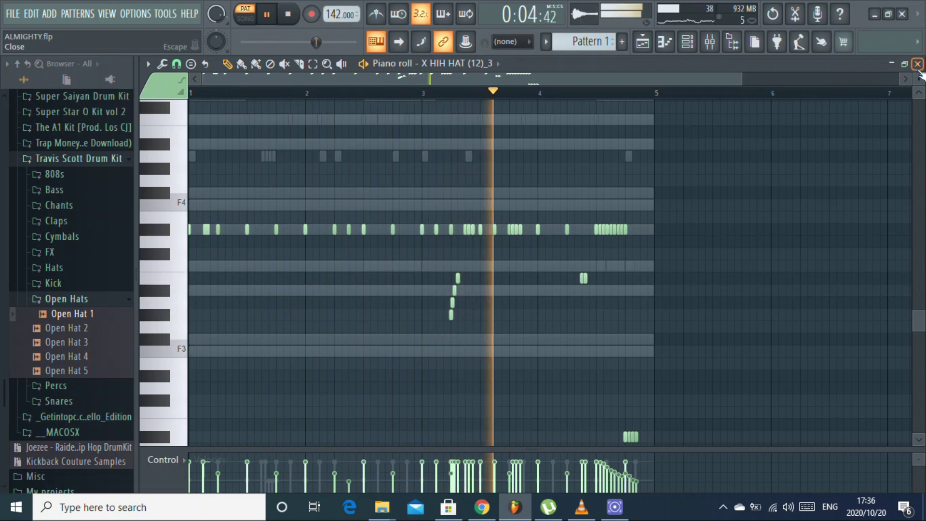
pyautogui.press('F6')
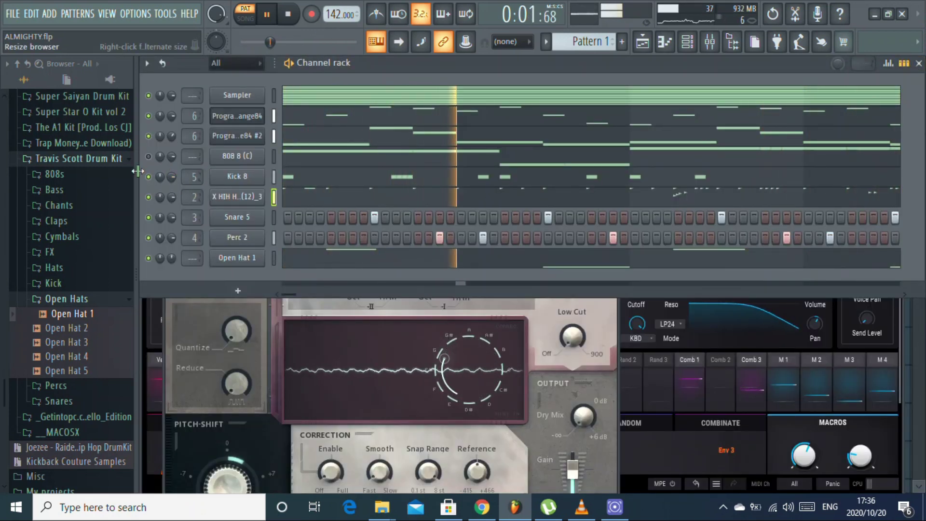
pyautogui.click(149, 156)
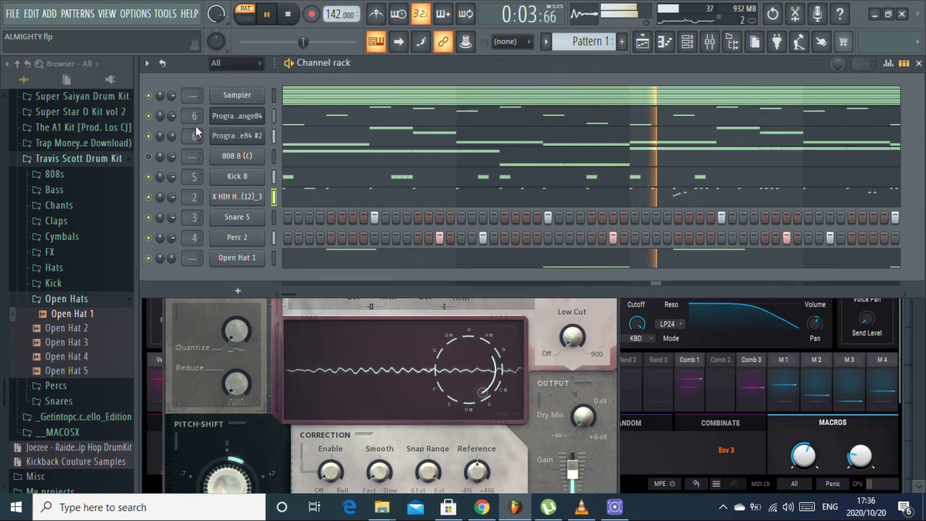
# - Restart the pattern with Graillon 2 on Insert 6 open to hear its pitch shift, and close the plugin
pyautogui.click(233, 478)
pyautogui.press('space')
pyautogui.press('space')
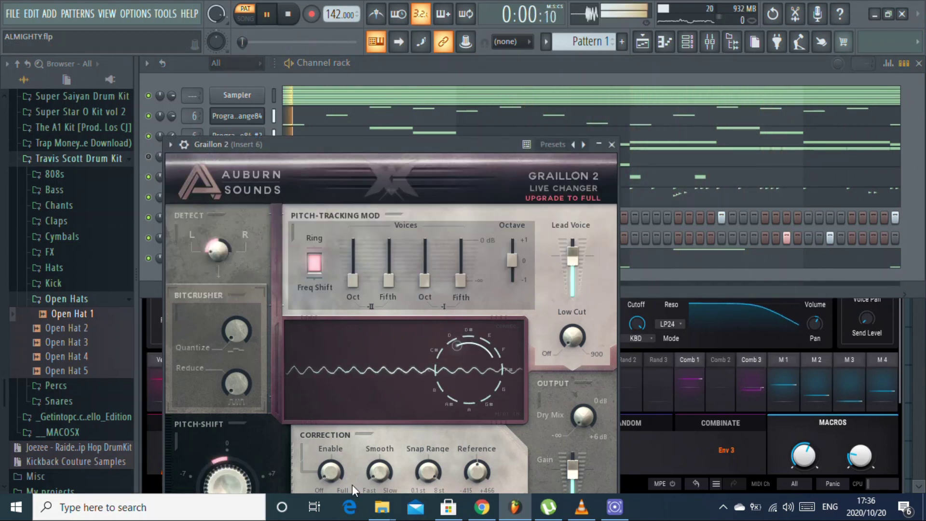
pyautogui.click(612, 144)
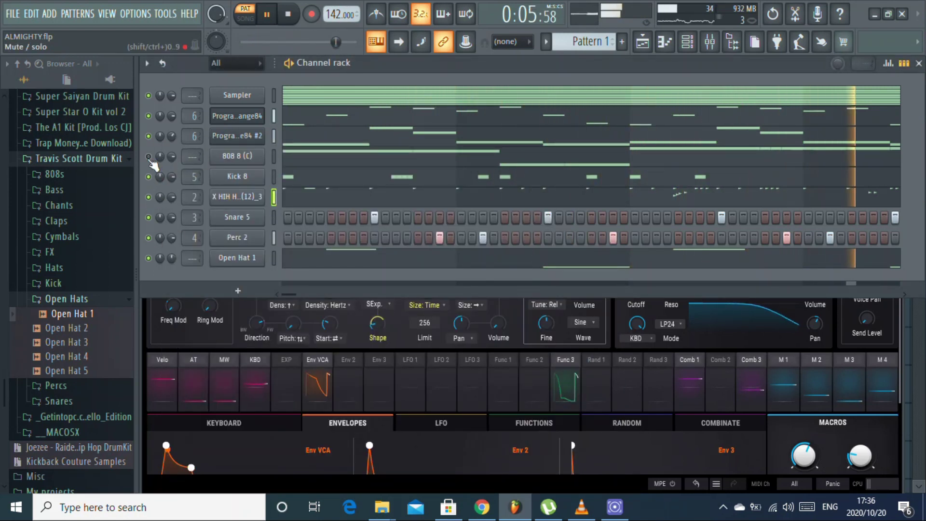
# - Transpose the two C5 notes in bar 2 of the 808 8 (C) channel down six semitones to F#4
pyautogui.click(305, 165)
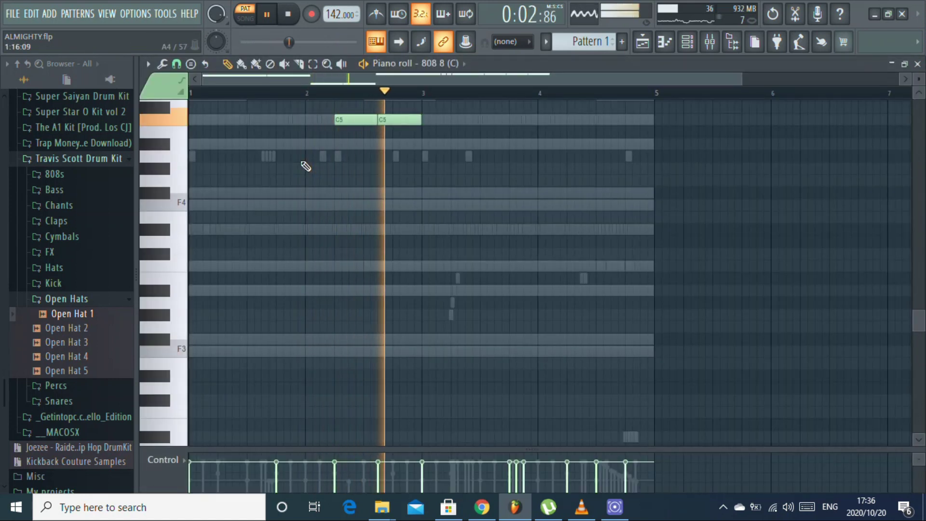
pyautogui.press('Down')
pyautogui.press('Down')
pyautogui.press('Down')
pyautogui.press('Down')
pyautogui.press('Down')
pyautogui.press('Down')
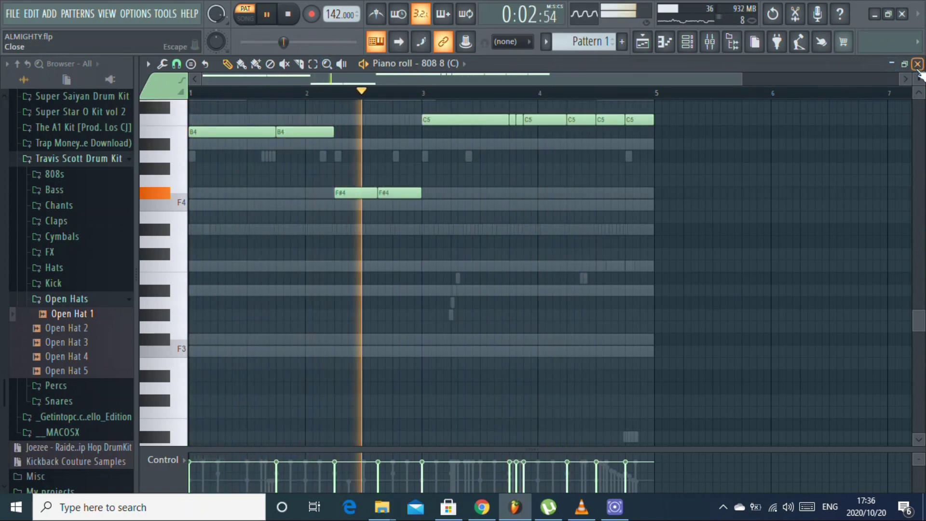
# - Look through the Pigments preset types for the ProgramChange84 #2 channel without choosing one
pyautogui.press('F6')
pyautogui.click(319, 126)
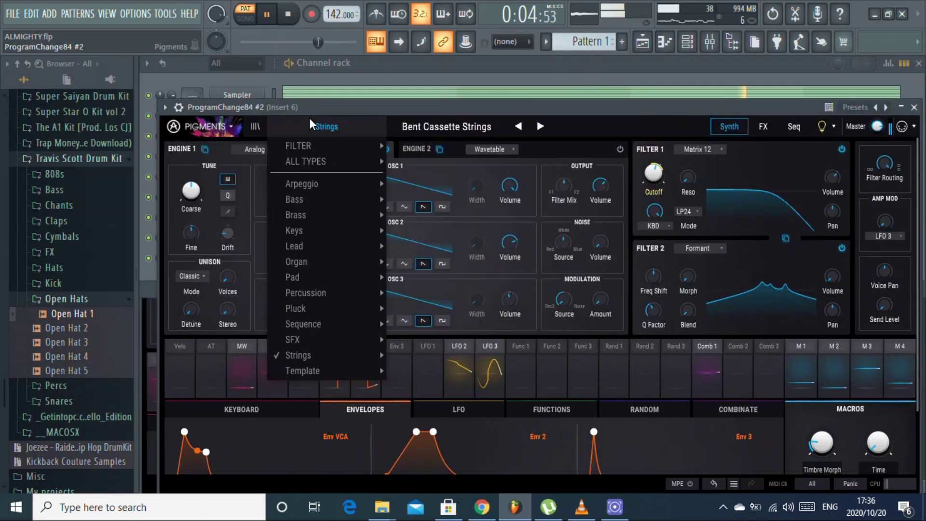
pyautogui.click(626, 91)
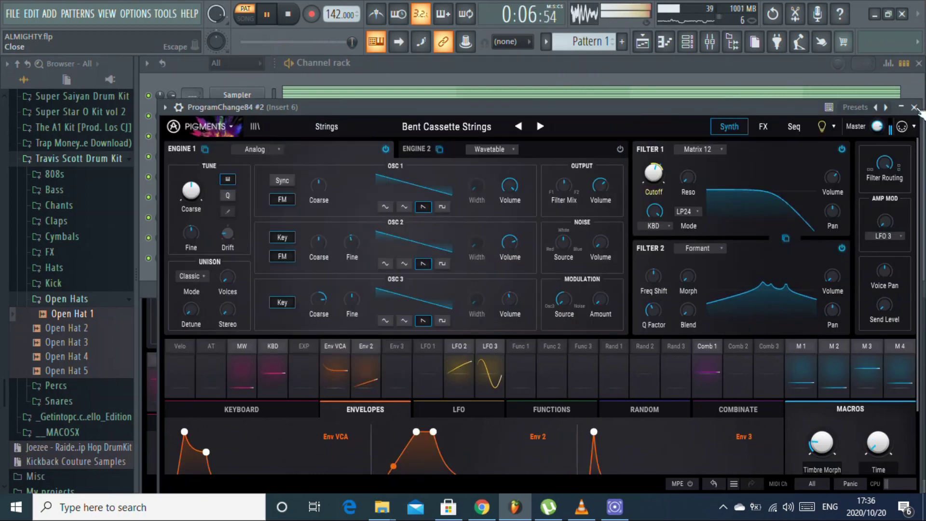
# - Check the ProgramChange84 notes, then mute the ProgramChange84 #2 channel and restart the pattern
pyautogui.click(410, 90)
pyautogui.click(384, 120)
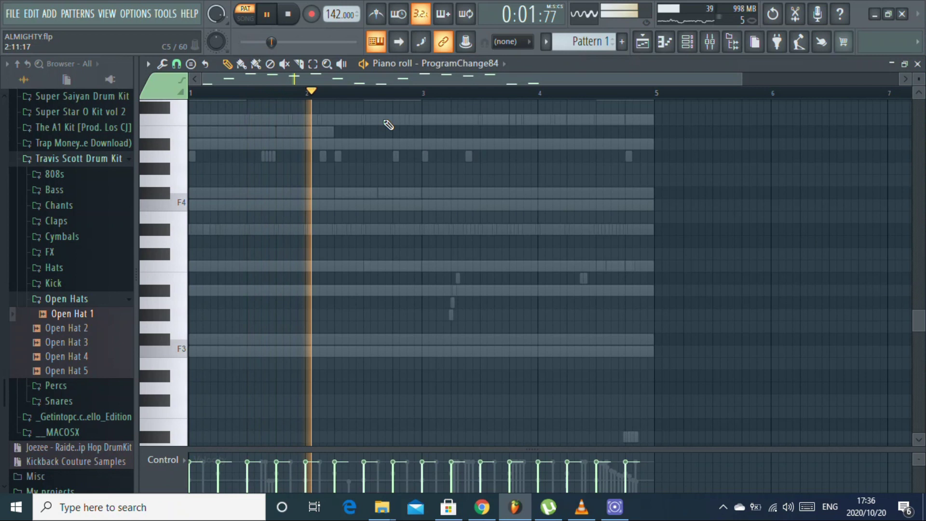
pyautogui.press('space')
pyautogui.click(917, 65)
pyautogui.press('space')
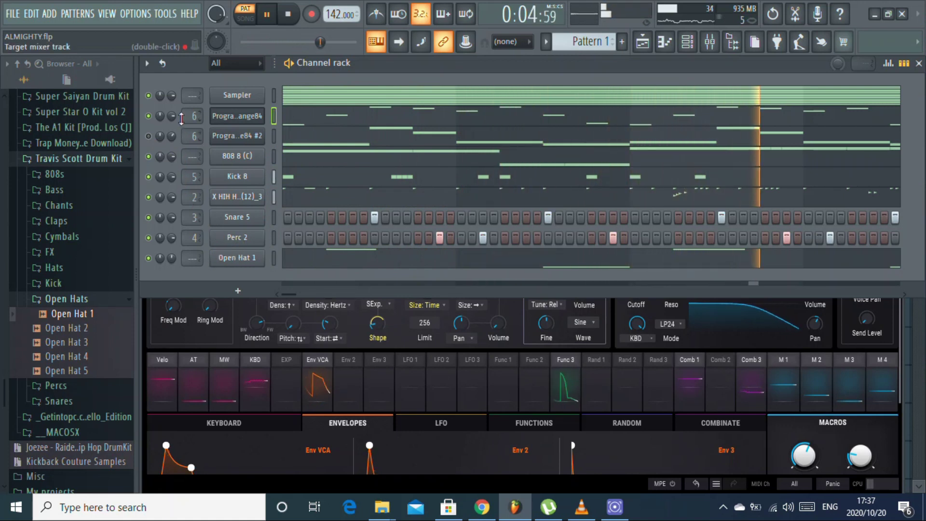
# - Audition ProgramChange84's Pigments Keys presets over the playing pattern, from Acoustic Drops through to Bowed Anvil
pyautogui.click(245, 122)
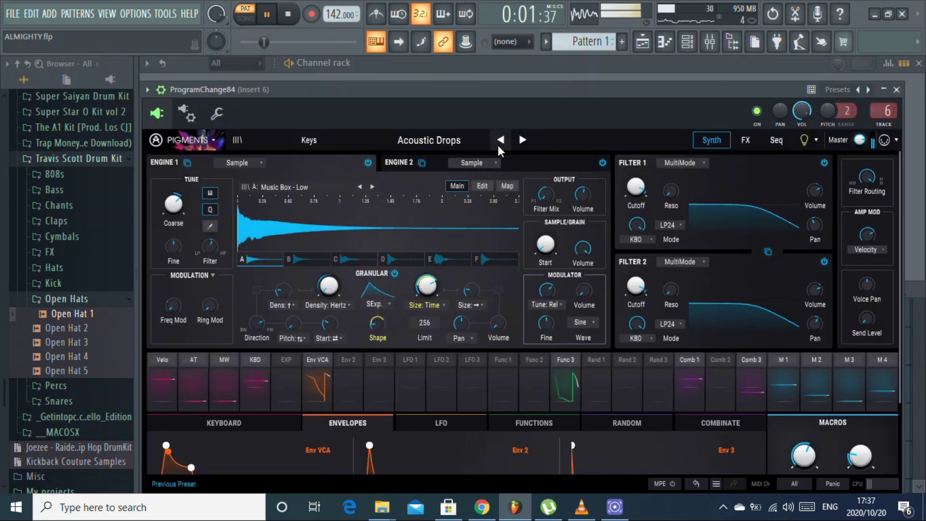
pyautogui.click(461, 137)
pyautogui.click(436, 163)
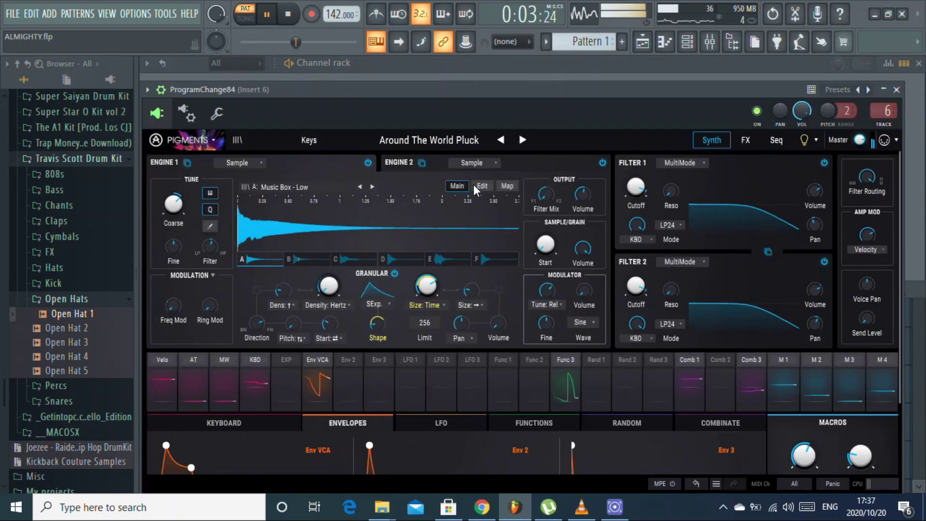
pyautogui.click(521, 140)
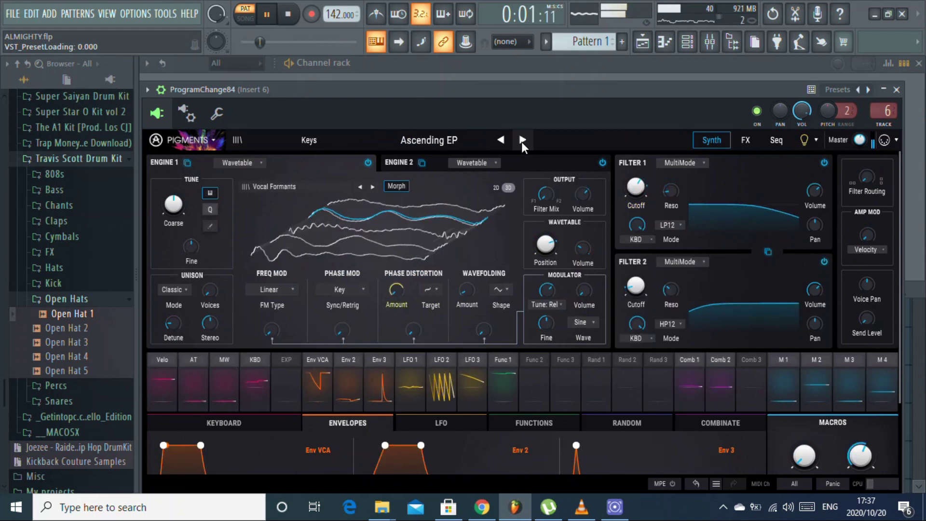
pyautogui.click(521, 141)
pyautogui.click(521, 141)
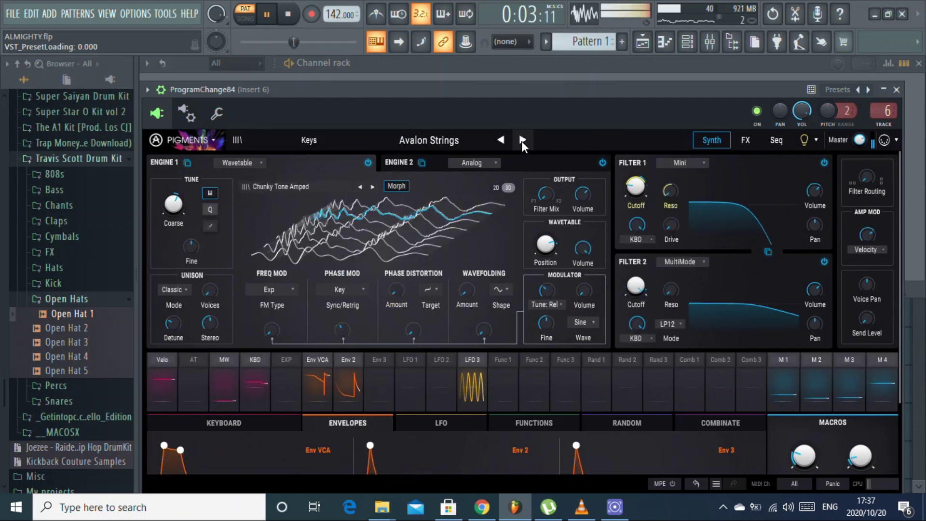
pyautogui.click(522, 140)
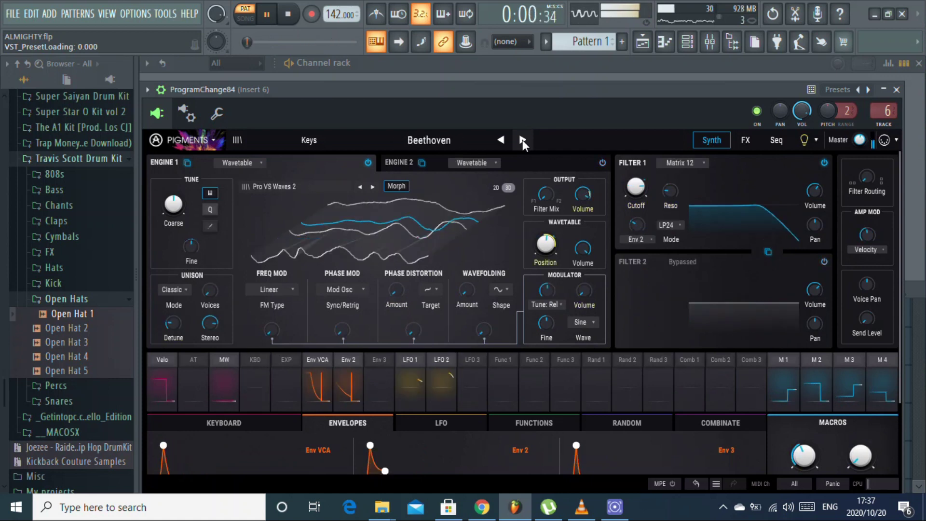
pyautogui.click(523, 140)
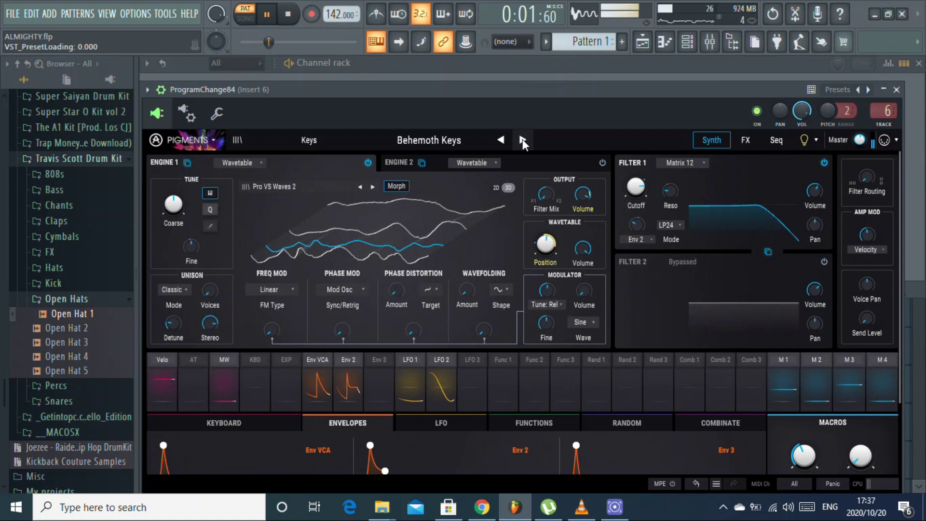
pyautogui.click(523, 139)
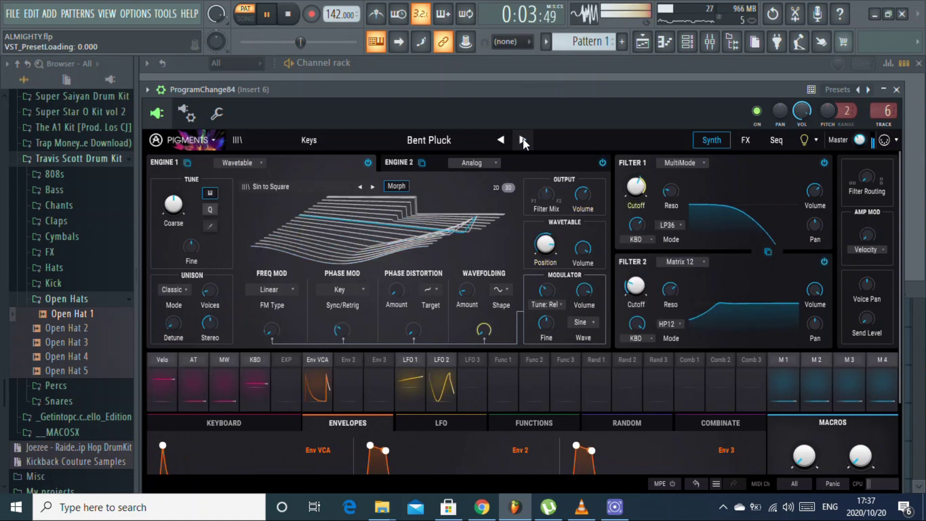
pyautogui.click(523, 139)
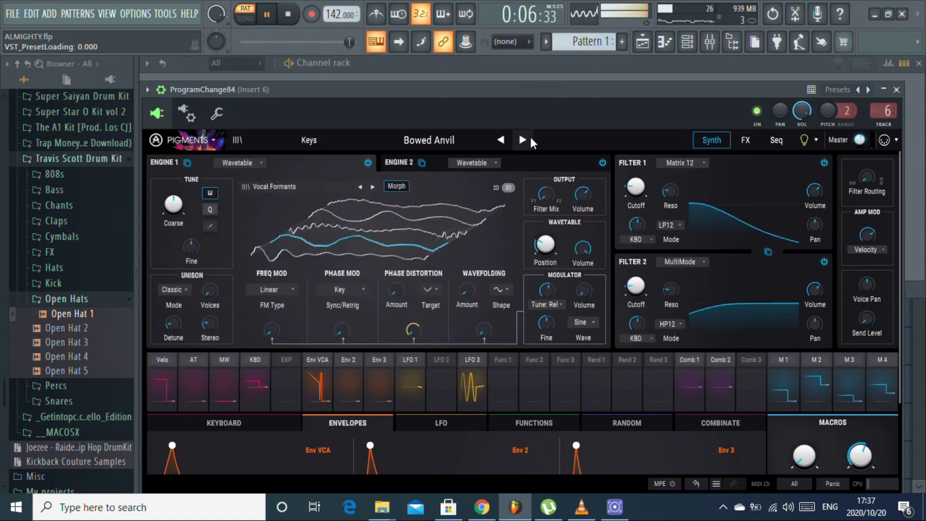
# - Mute the X HIH HAT (12)_3 channel and set ProgramChange84 to the Keys preset just before Chords for Plucky
pyautogui.click(685, 44)
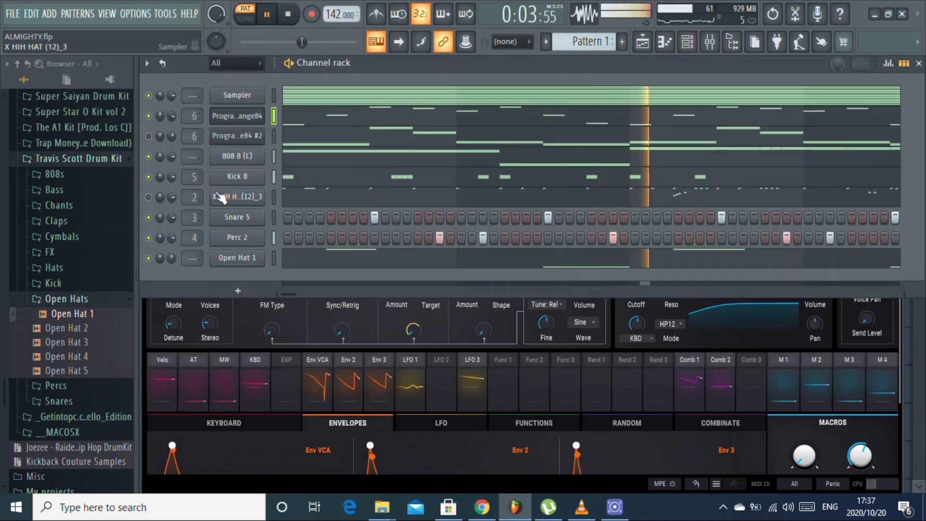
pyautogui.click(232, 116)
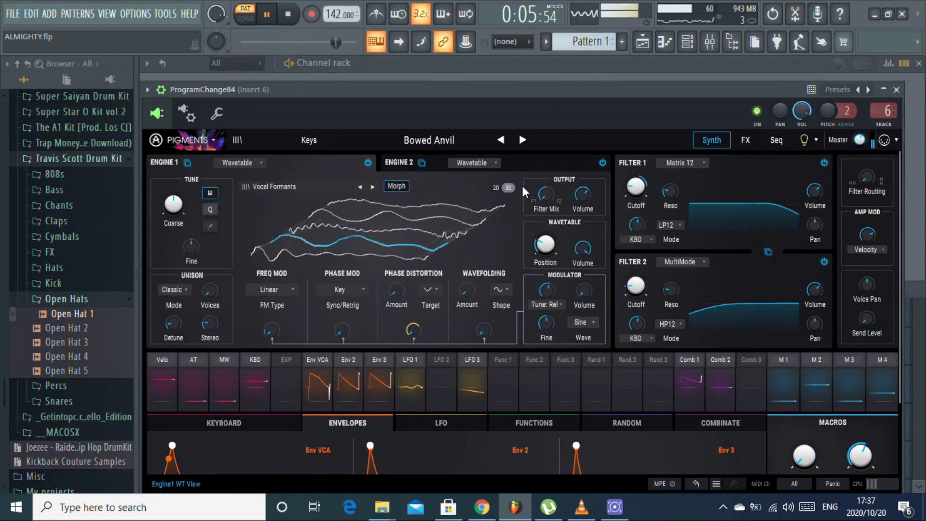
pyautogui.click(523, 140)
pyautogui.click(523, 141)
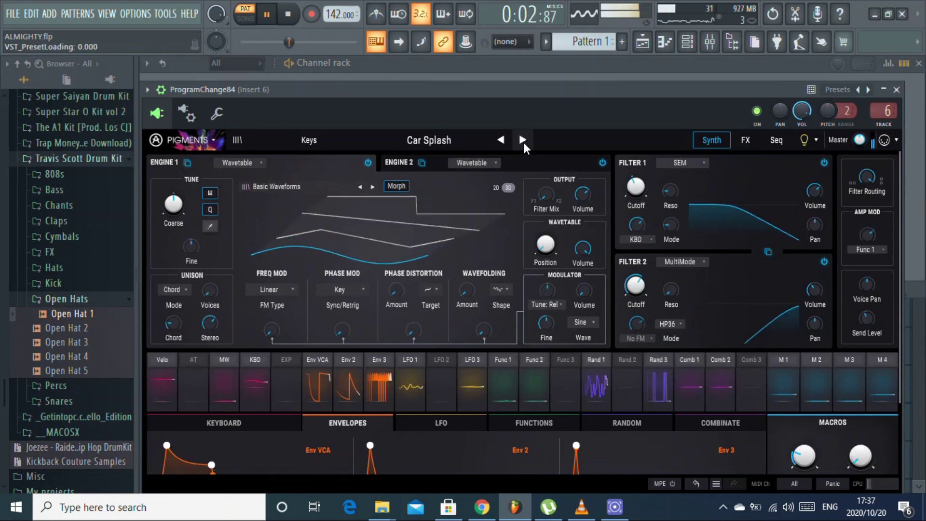
pyautogui.click(523, 140)
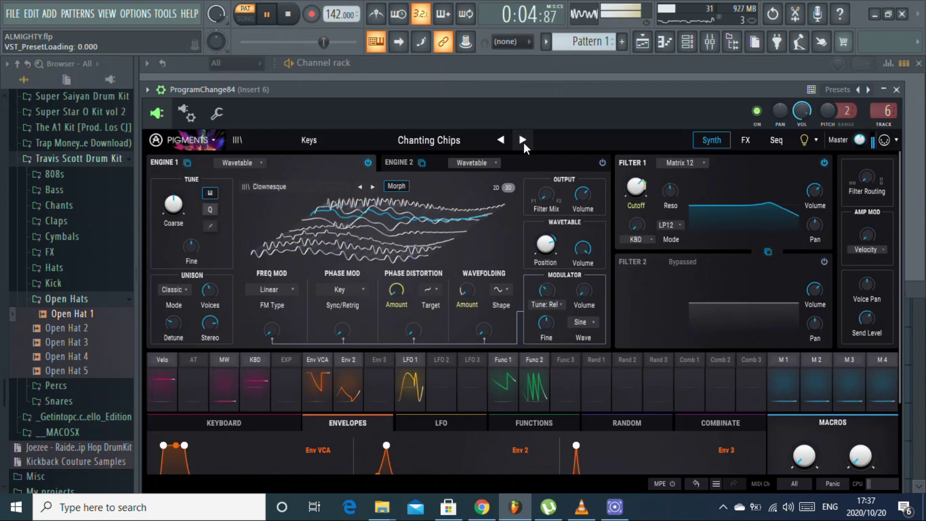
pyautogui.click(522, 140)
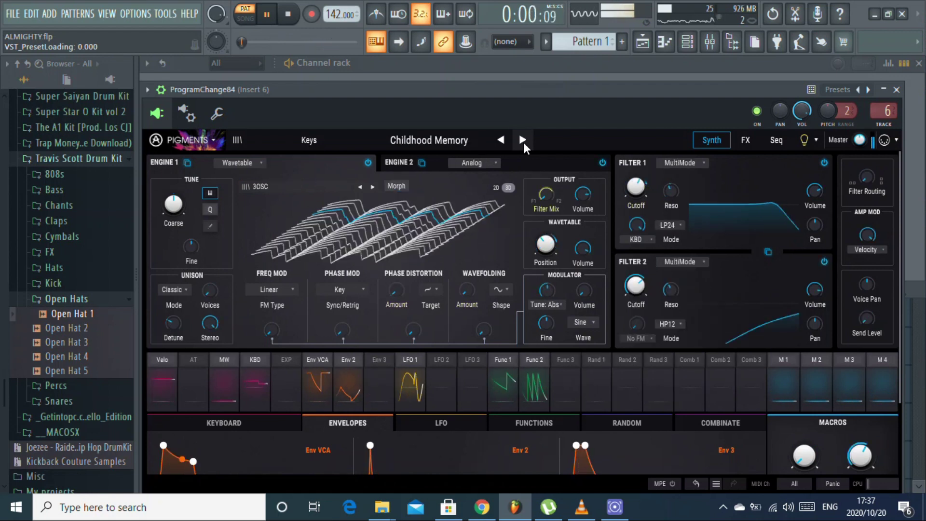
pyautogui.click(520, 139)
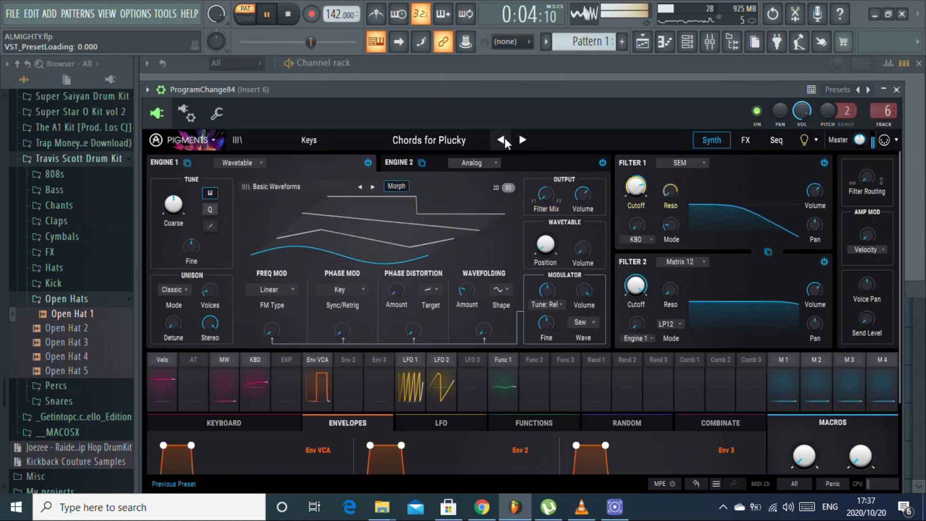
pyautogui.click(502, 140)
pyautogui.click(896, 89)
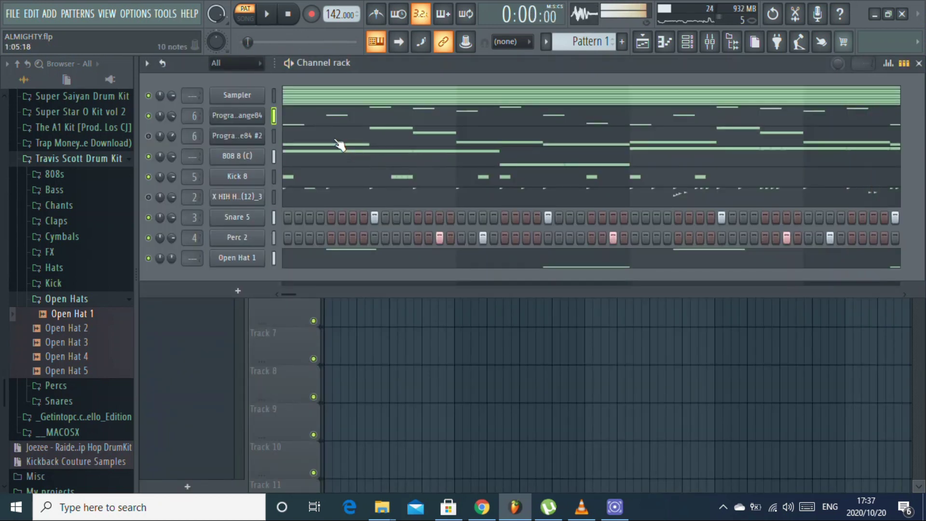
# - Clear the ProgramChange84 melody except its opening D6 note and lengthen that note to half a bar
pyautogui.click(336, 140)
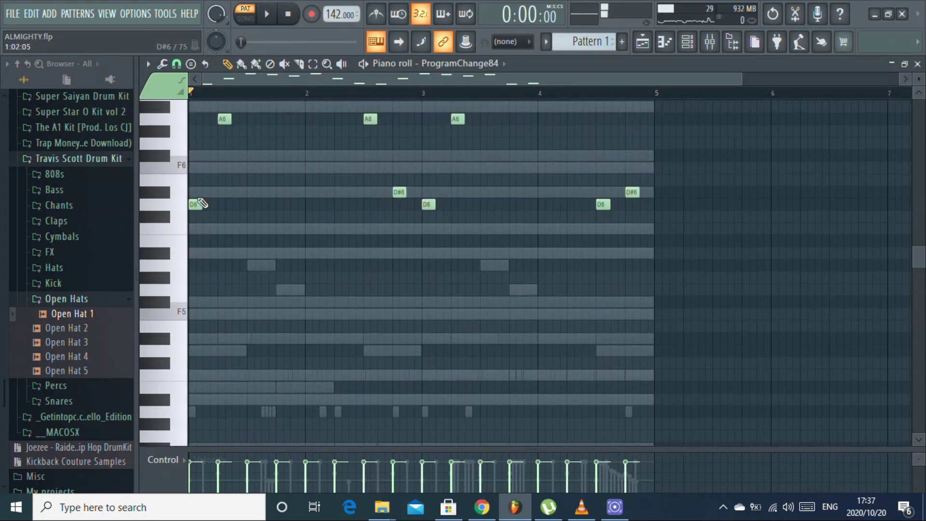
pyautogui.press('space')
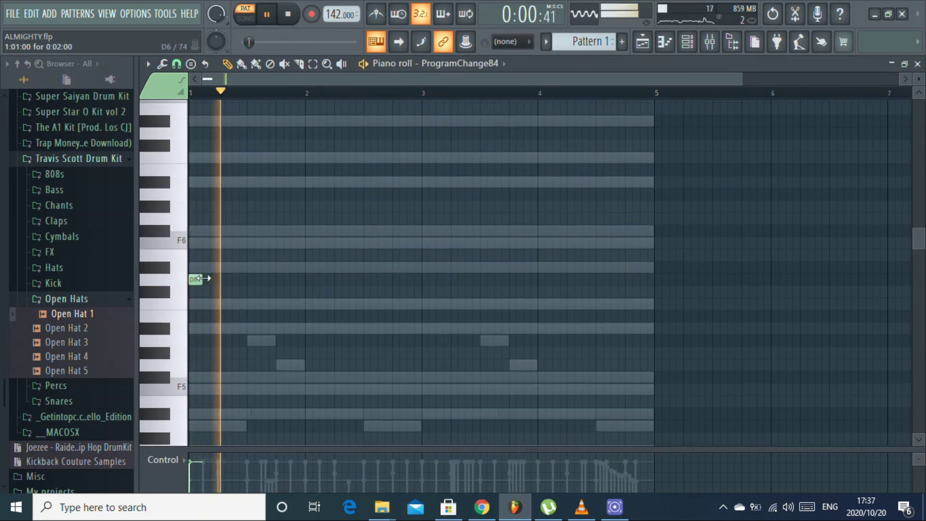
pyautogui.press('space')
pyautogui.moveTo(199, 279); pyautogui.dragTo(246, 277)
pyautogui.press('space')
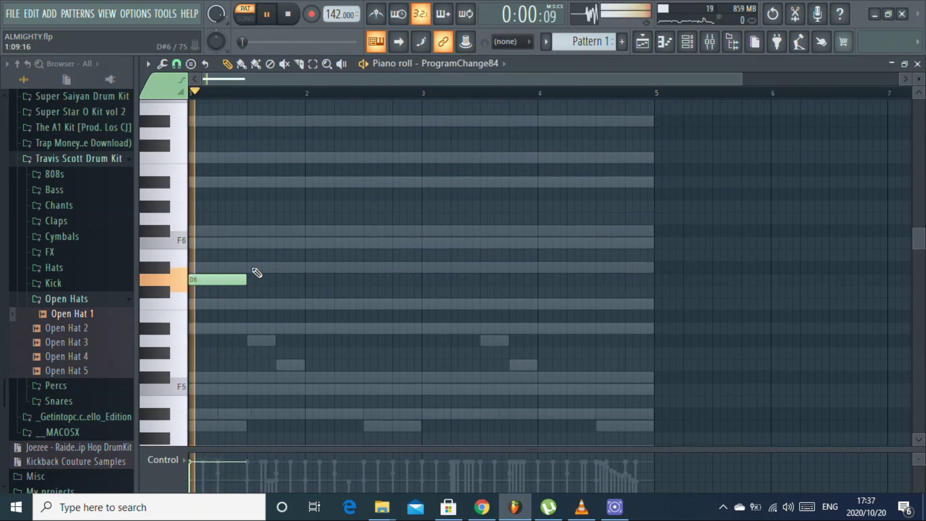
# - Try a half-bar F#6 note directly after the opening D6 and remove it
pyautogui.click(256, 230)
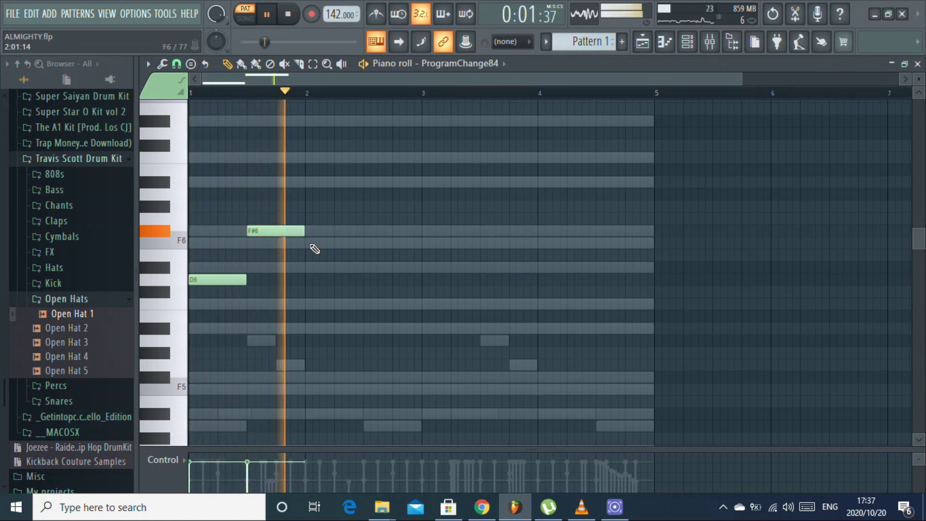
pyautogui.press('space')
pyautogui.rightClick(277, 232)
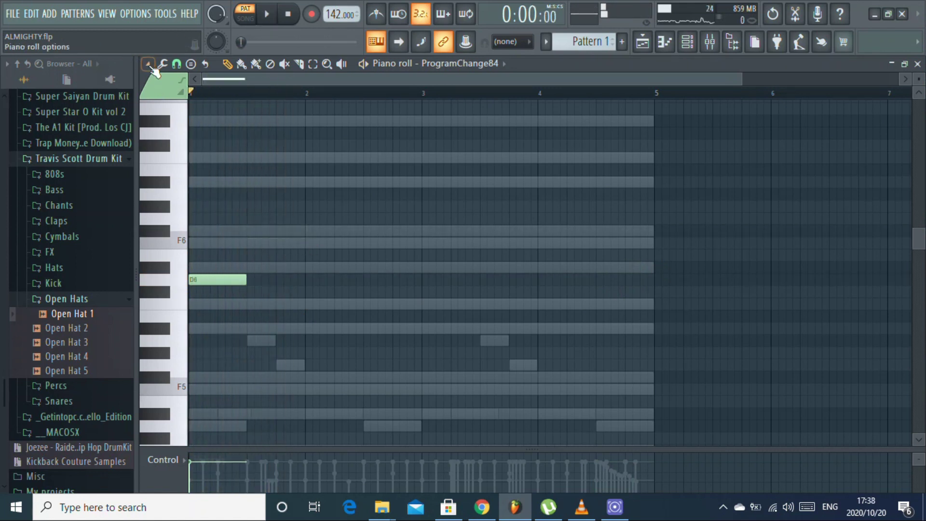
# - Transpose the Sampler channel's full-length scale guide notes down three semitones
pyautogui.click(148, 64)
pyautogui.moveTo(201, 145)
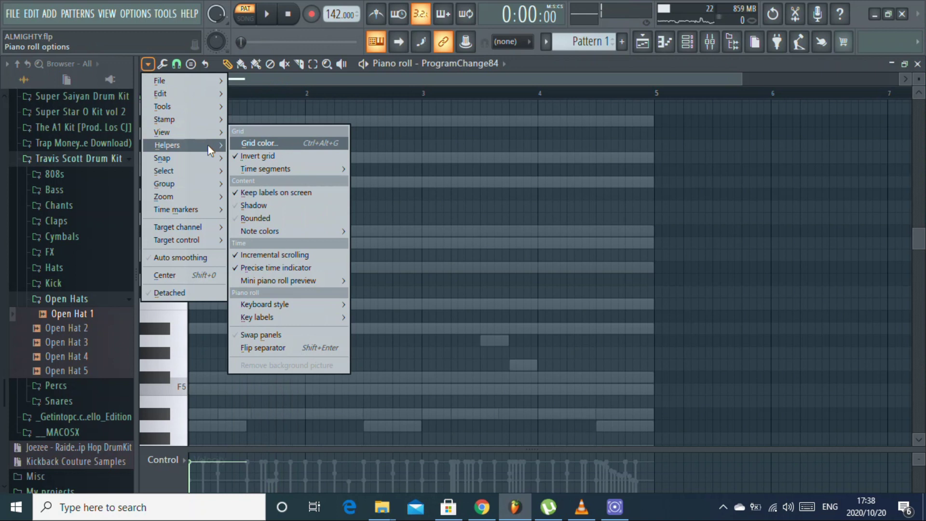
pyautogui.click(386, 231)
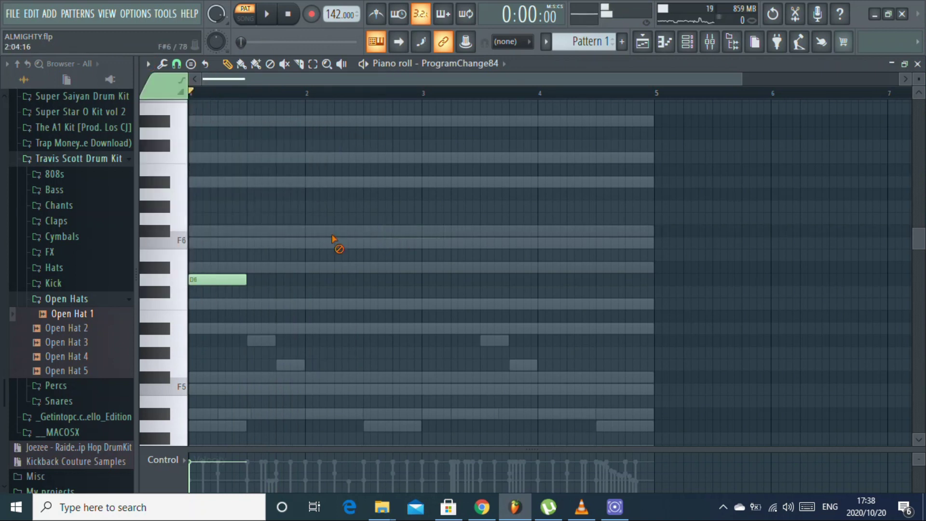
pyautogui.click(334, 239)
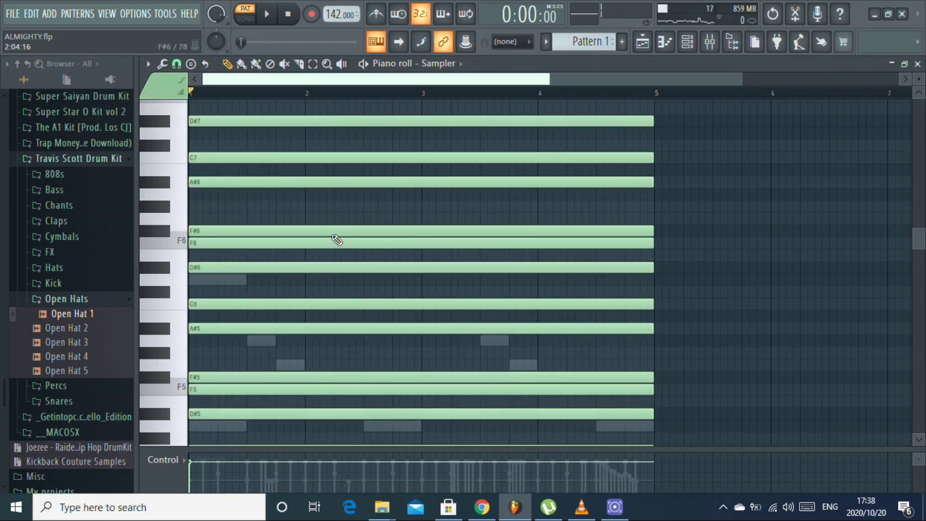
pyautogui.press('F7')
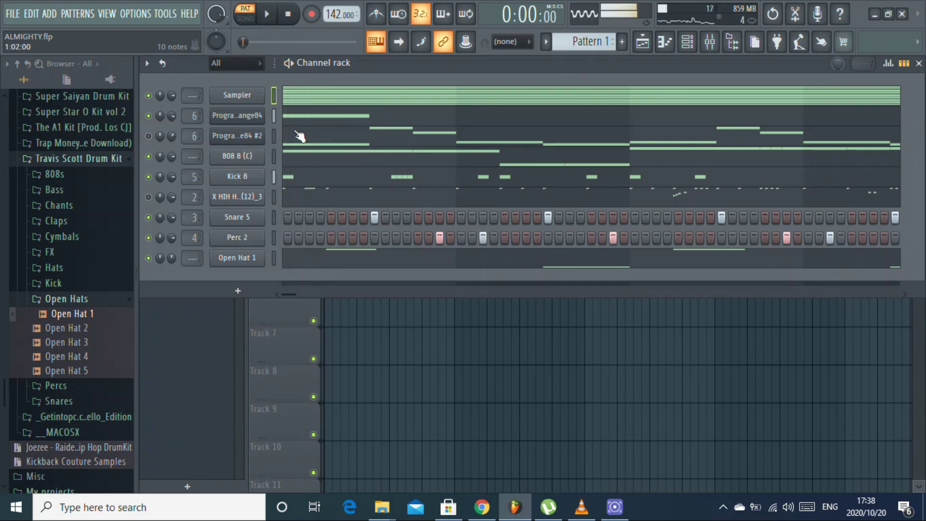
# - Move ProgramChange84's opening half-bar note down to G5 and add a half-bar A5 note directly after it
pyautogui.click(299, 136)
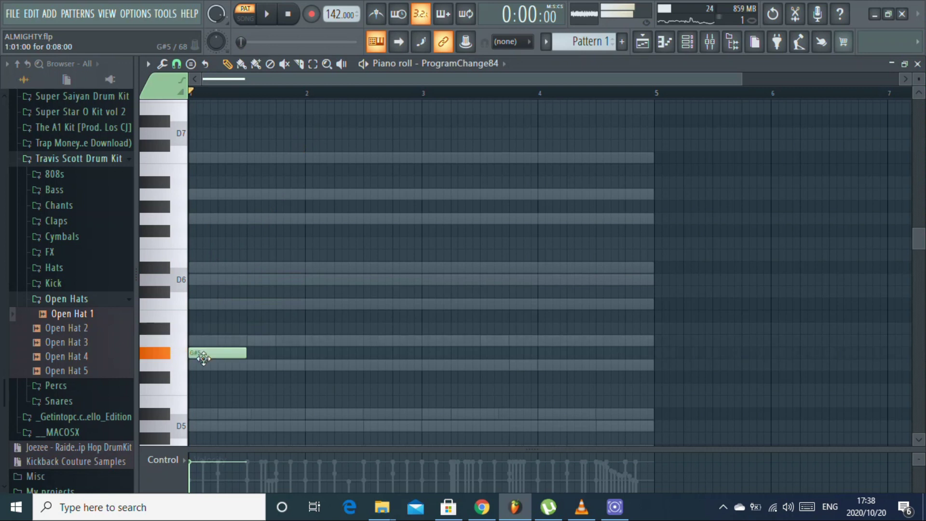
pyautogui.press('space')
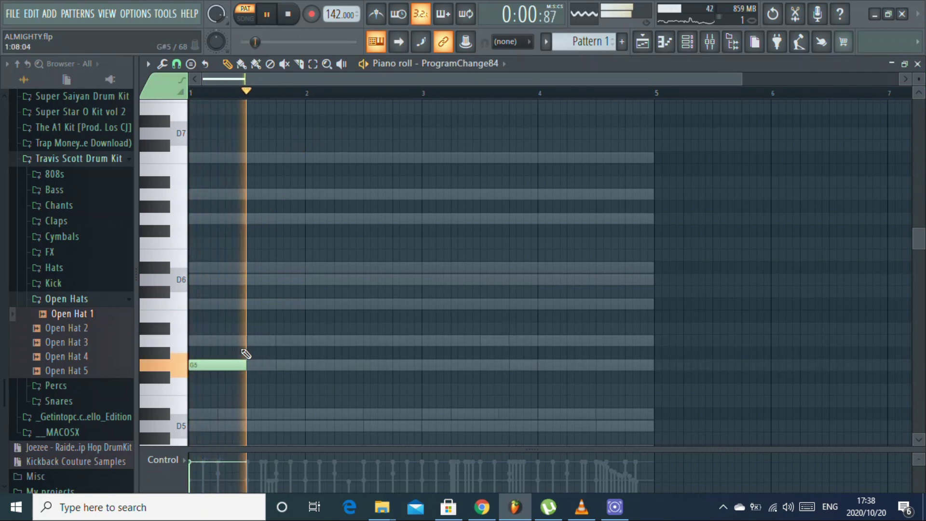
pyautogui.click(250, 341)
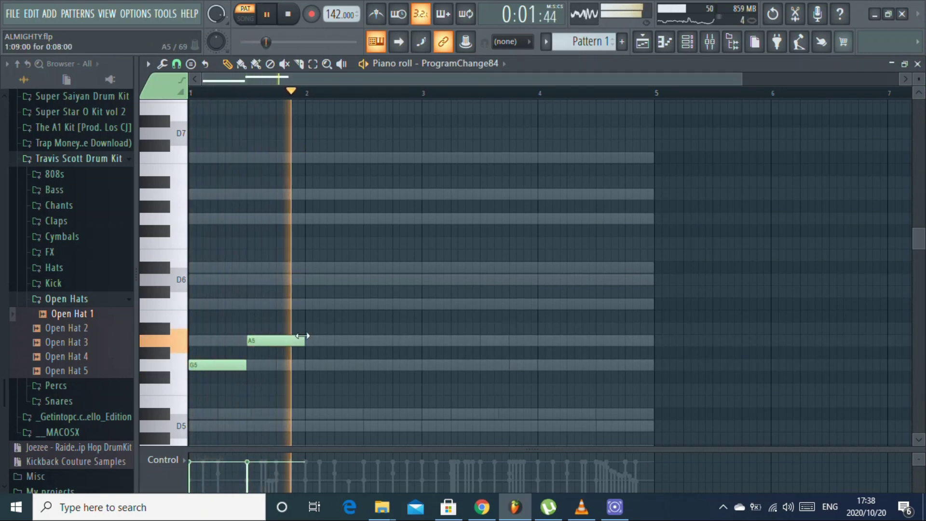
# - Raise the second half-bar note to D#6, and continue with half-bar notes D6, C6, A5, D#6, D6 and C6 through bar 4
pyautogui.press('space')
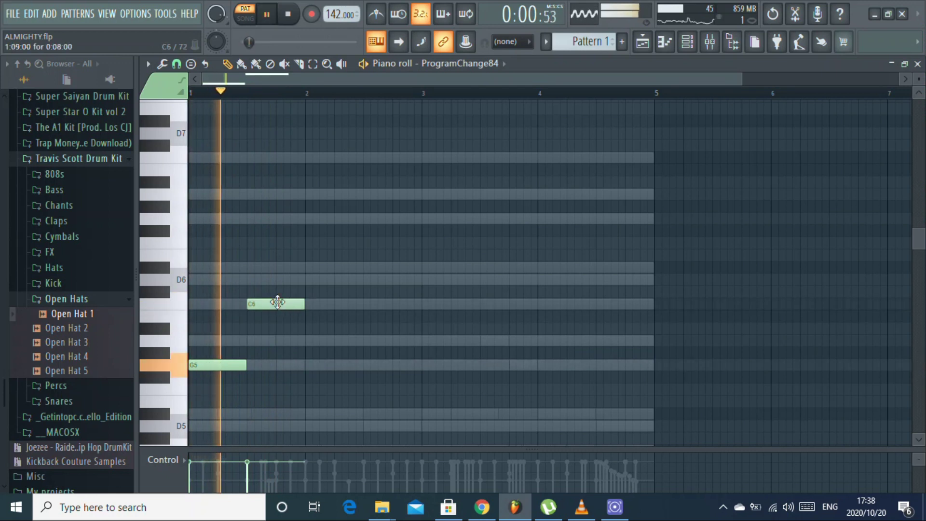
pyautogui.moveTo(279, 301); pyautogui.dragTo(283, 264)
pyautogui.click(314, 280)
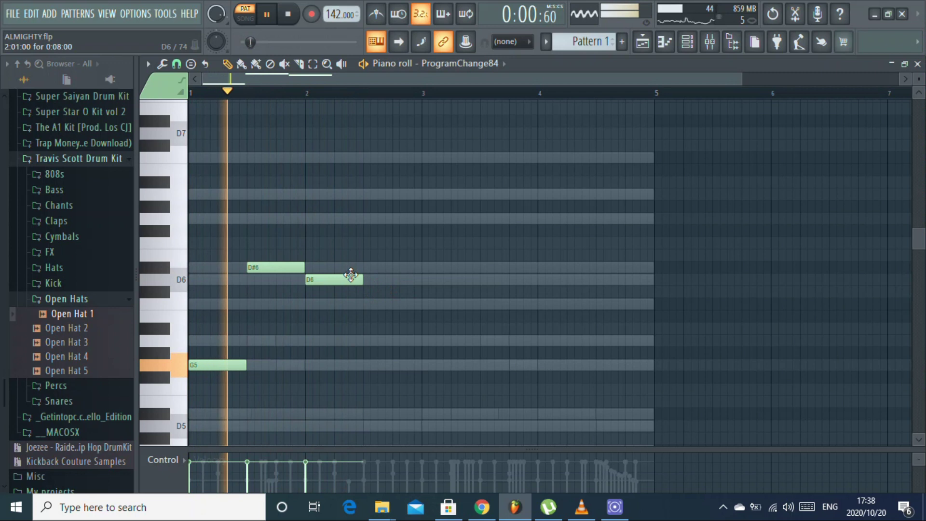
pyautogui.click(369, 303)
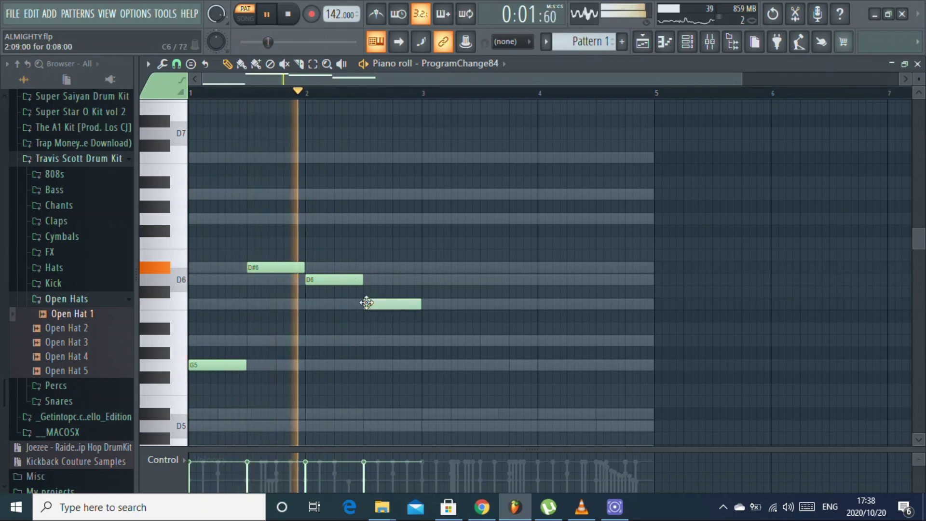
pyautogui.click(425, 341)
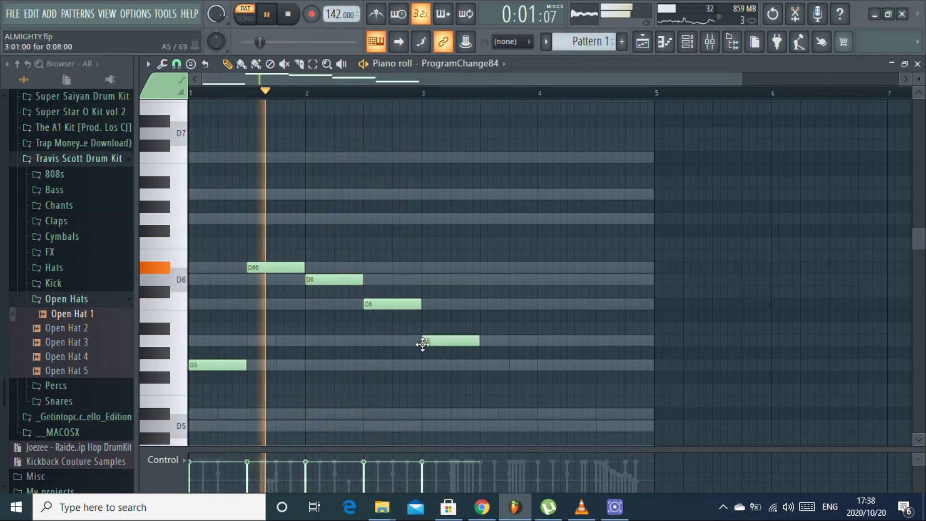
pyautogui.click(484, 267)
pyautogui.click(540, 280)
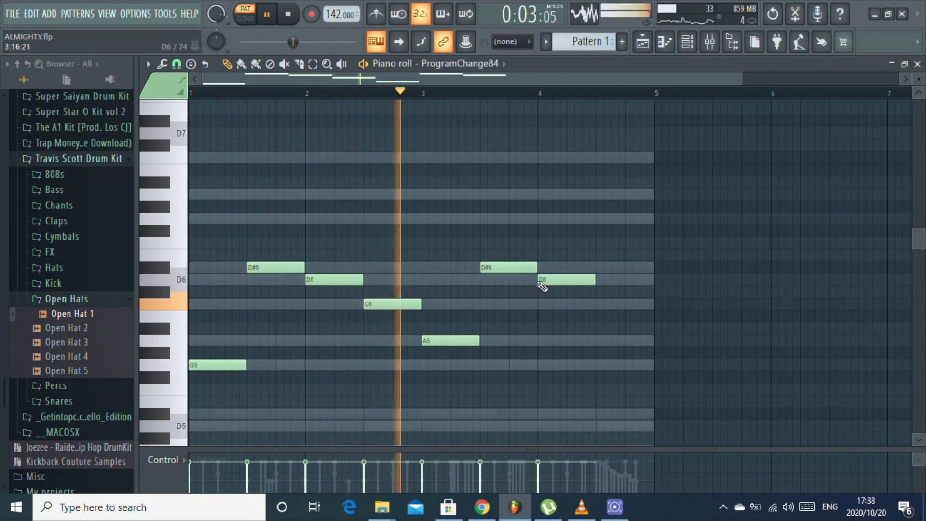
pyautogui.click(598, 304)
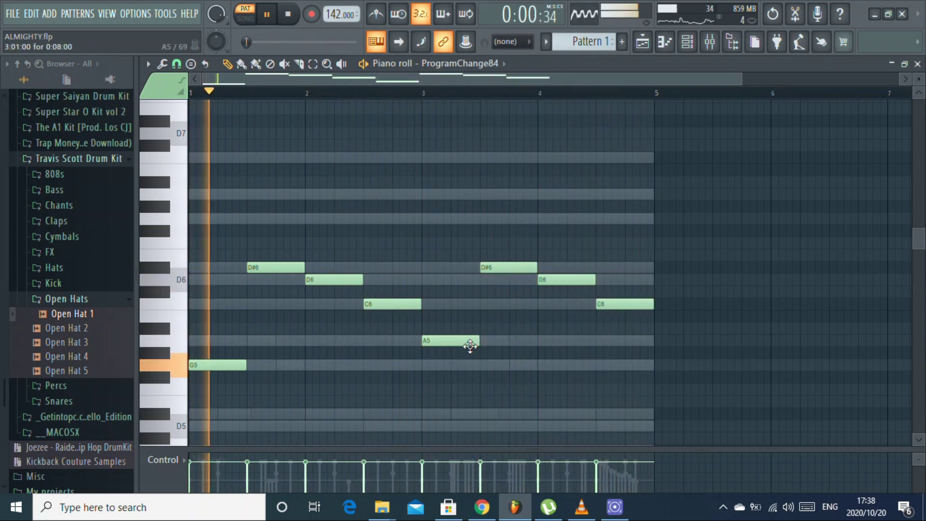
# - Remove bar 3's A5 note, and replace the opening G5 and D#6 notes with half-bar D5 and D#5 notes
pyautogui.rightClick(453, 340)
pyautogui.press('space')
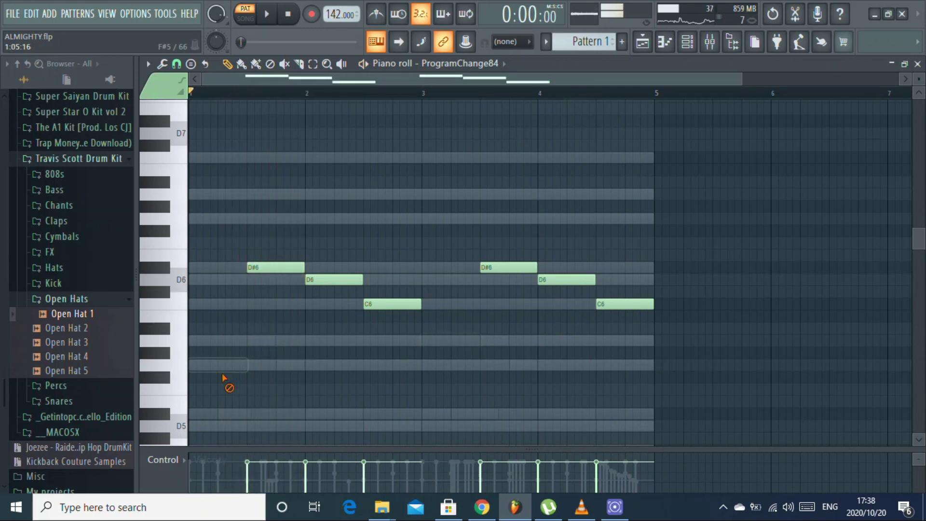
pyautogui.click(194, 424)
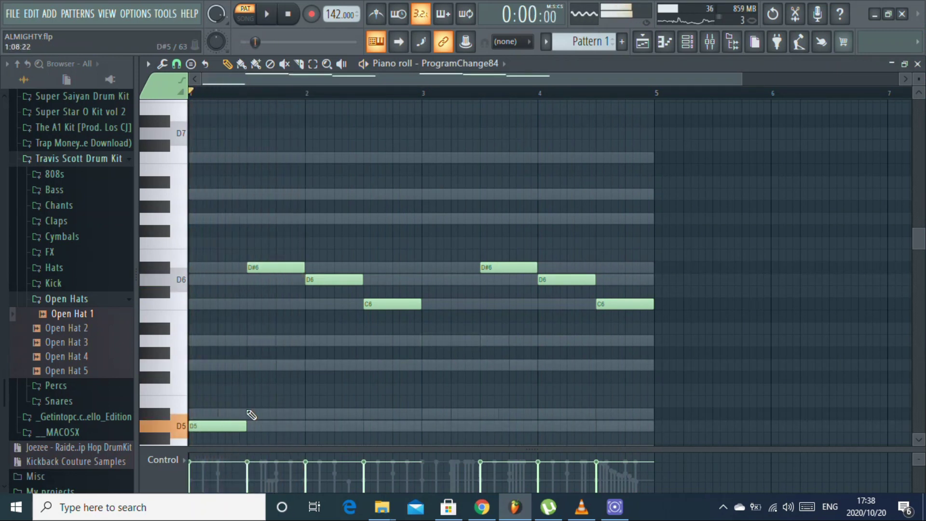
pyautogui.rightClick(263, 268)
pyautogui.press('space')
pyautogui.click(256, 413)
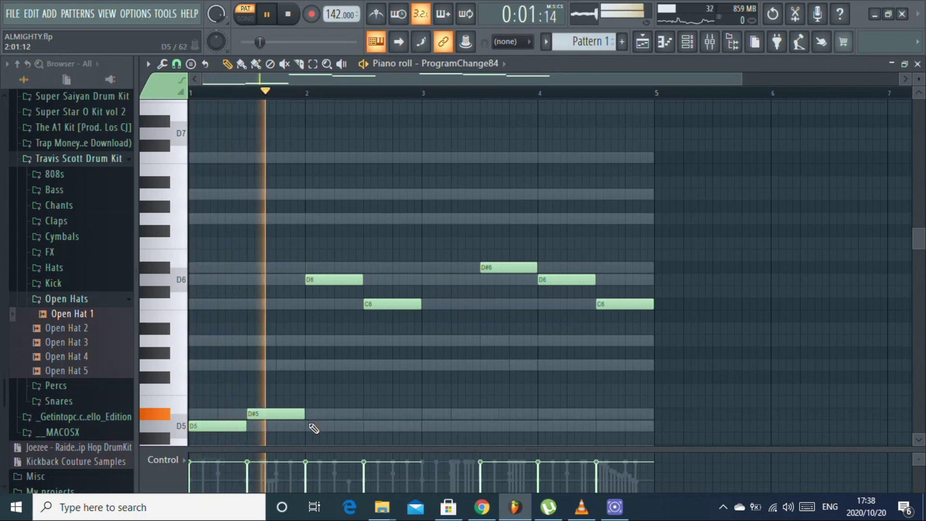
# - Replace bar 2's D6 and C6 notes with half-bar A5 and G5 notes
pyautogui.click(308, 341)
pyautogui.click(366, 365)
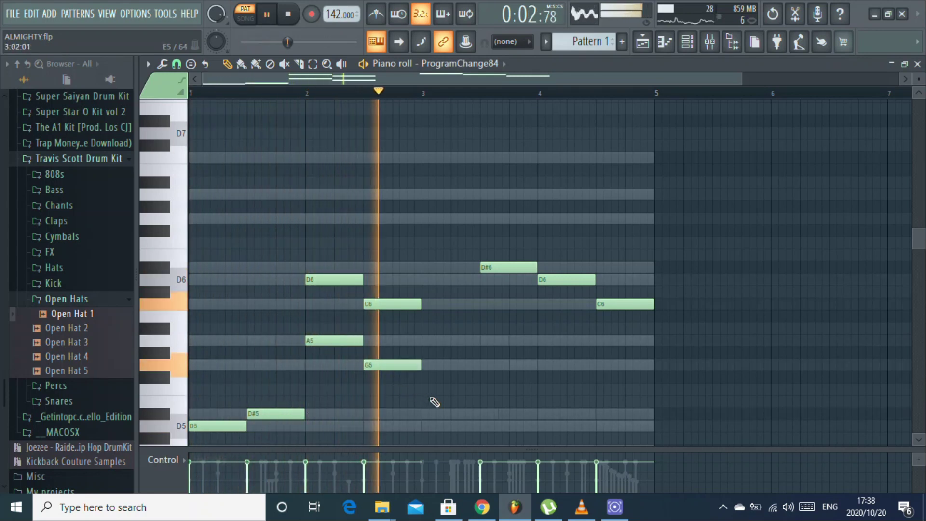
pyautogui.rightClick(378, 304)
pyautogui.rightClick(332, 280)
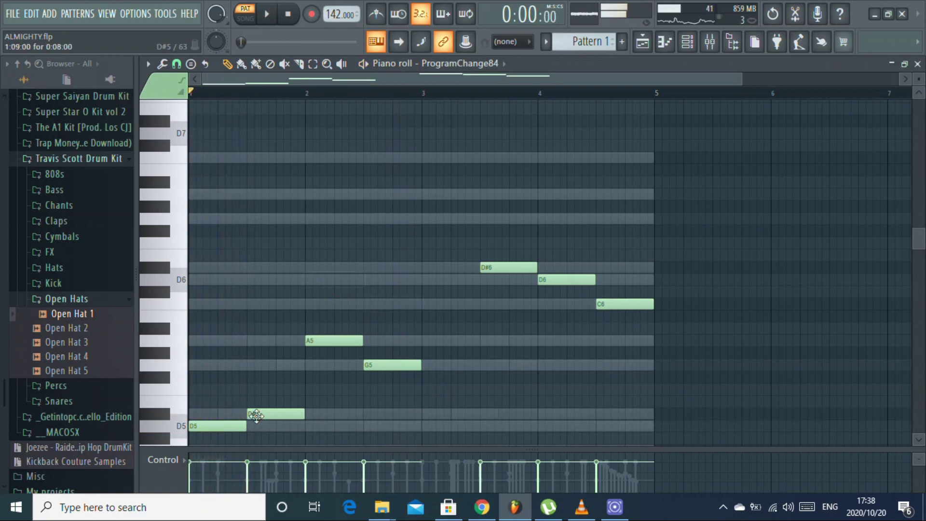
# - Raise bar 1's D#5 note to G5 and bar 2's G5 note to A#5, and play the pattern
pyautogui.moveTo(256, 413); pyautogui.dragTo(256, 366)
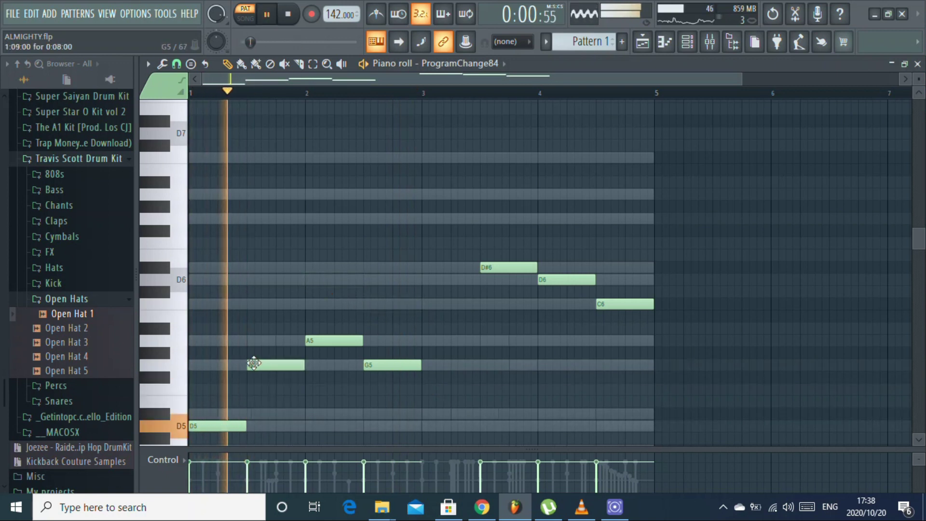
pyautogui.press('space')
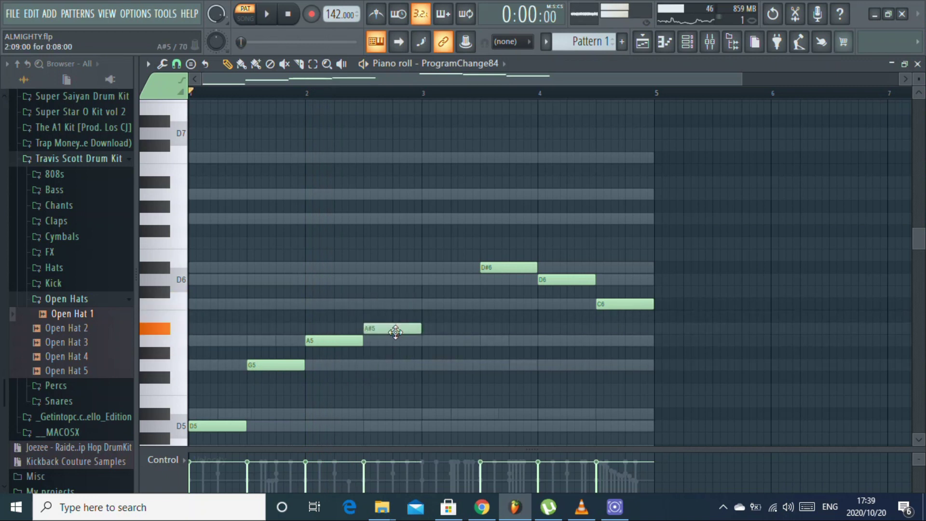
pyautogui.press('space')
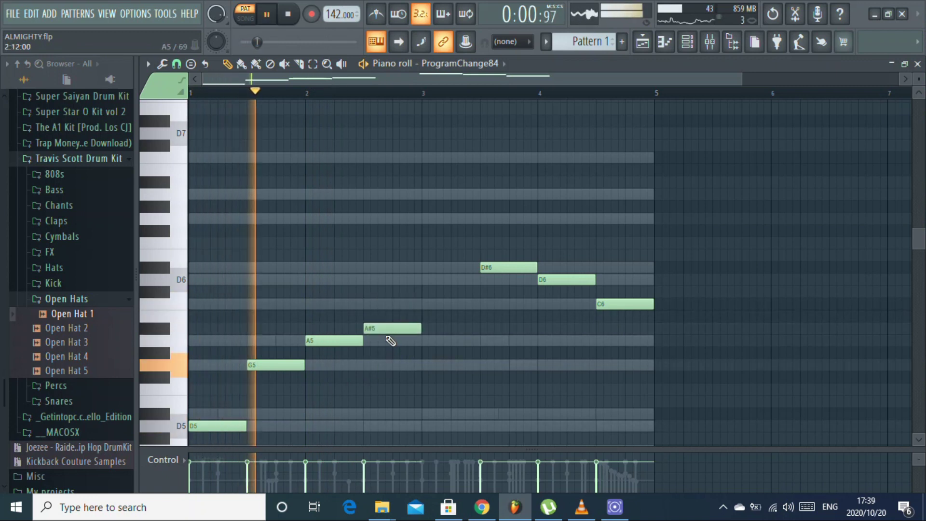
pyautogui.press('space')
pyautogui.press('space')
# - Replace the melody notes in bars 3 and 4 with a C6, D#6, D6, A#5 and A5 sequence
pyautogui.rightClick(497, 266)
pyautogui.rightClick(566, 279)
pyautogui.rightClick(625, 304)
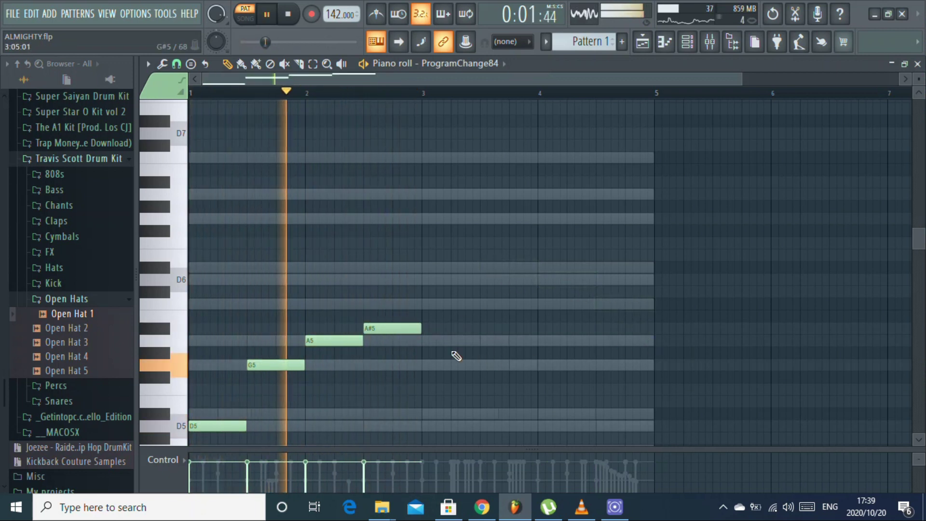
pyautogui.click(422, 304)
pyautogui.click(488, 268)
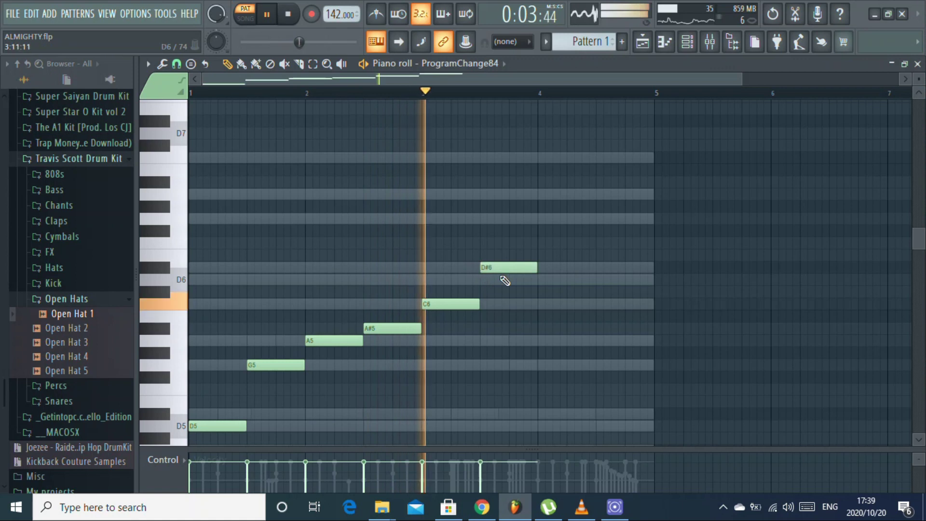
pyautogui.click(541, 280)
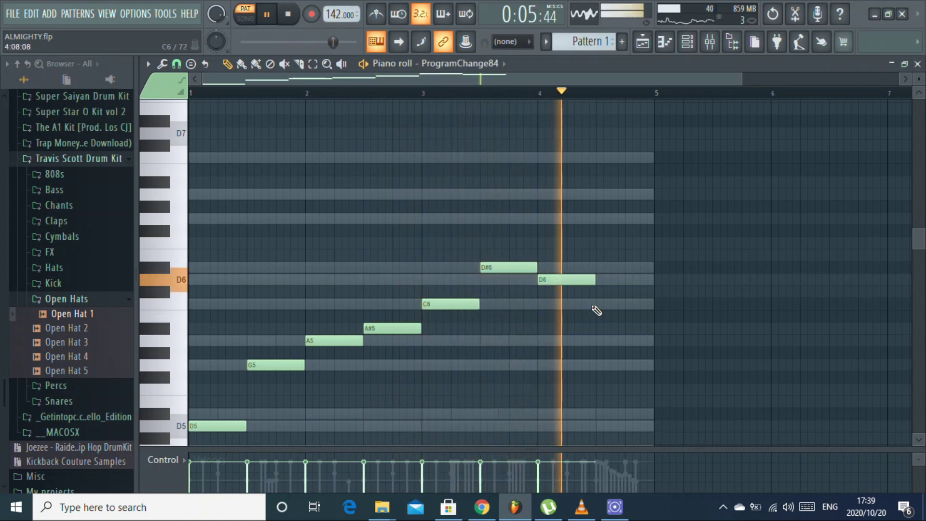
pyautogui.click(596, 305)
pyautogui.moveTo(600, 307); pyautogui.dragTo(607, 303)
pyautogui.press('space')
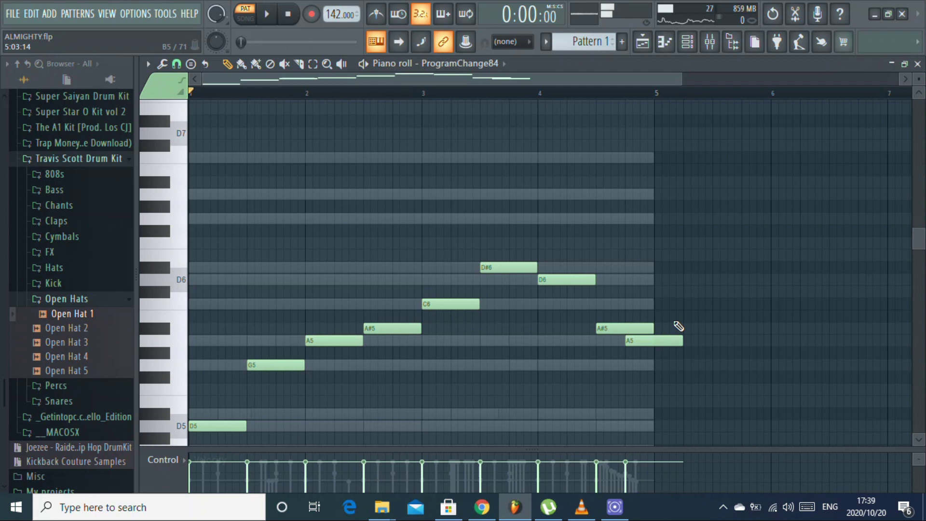
pyautogui.press('space')
pyautogui.click(917, 64)
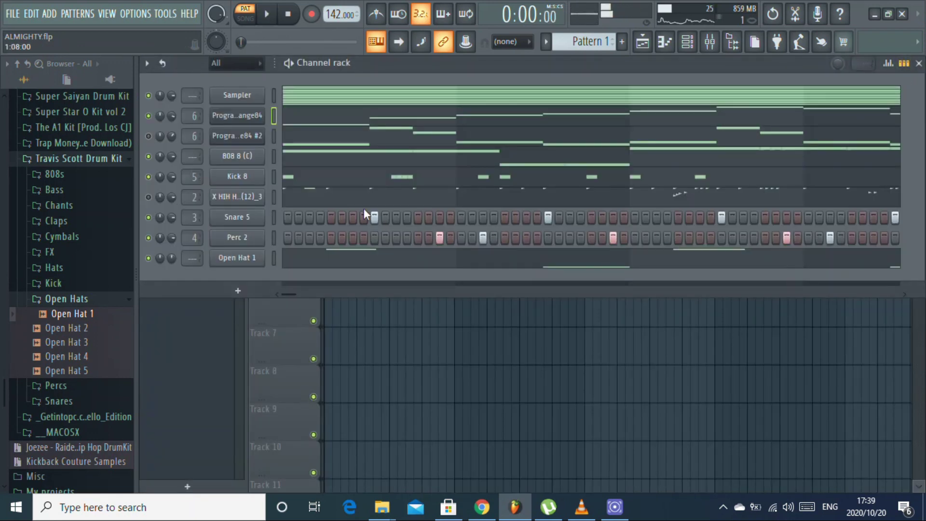
# - Change ProgramChange84's Pigments preset to Clean Electric Guitar and play the pattern with it
pyautogui.click(251, 135)
pyautogui.click(509, 90)
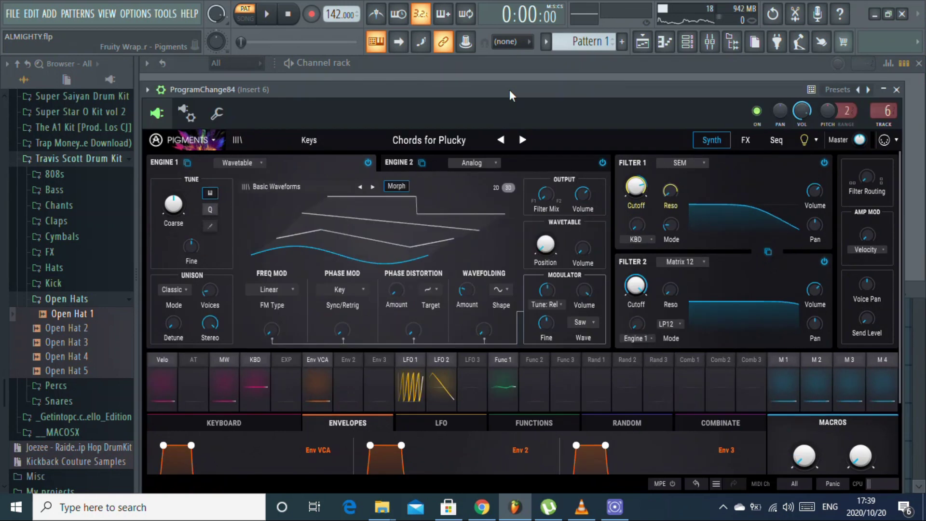
pyautogui.click(524, 140)
pyautogui.click(524, 139)
pyautogui.click(522, 141)
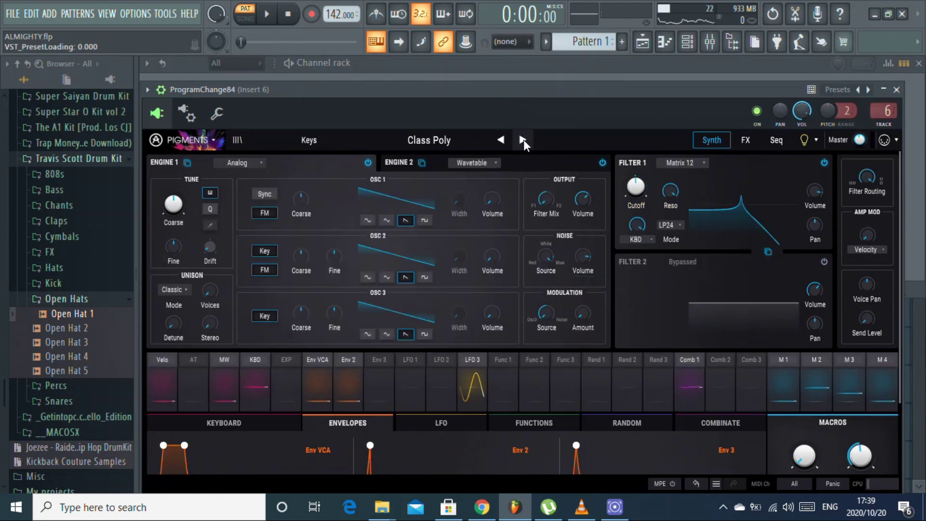
pyautogui.click(524, 139)
pyautogui.click(524, 139)
pyautogui.click(522, 140)
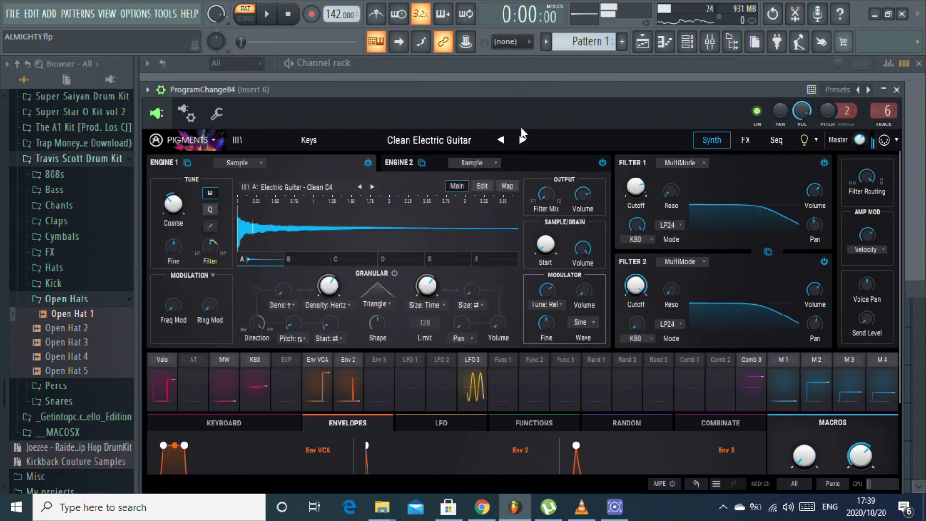
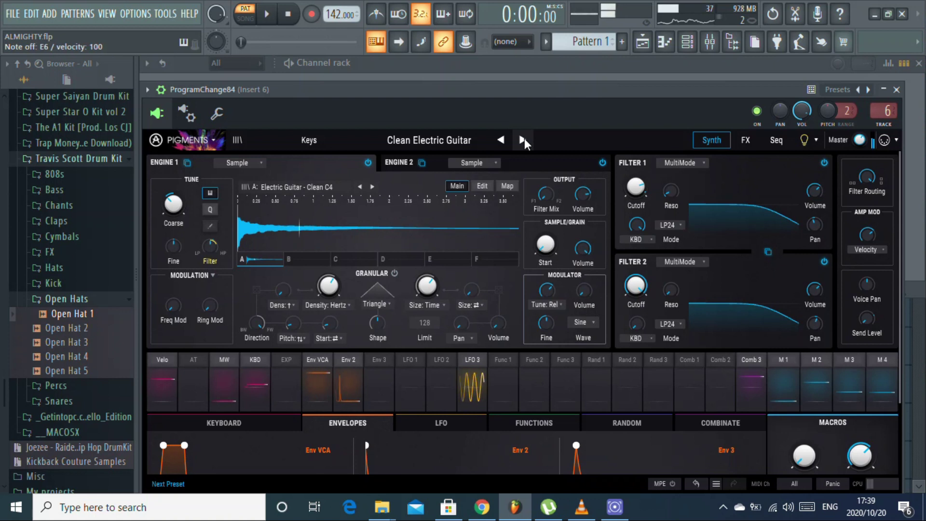
pyautogui.press('space')
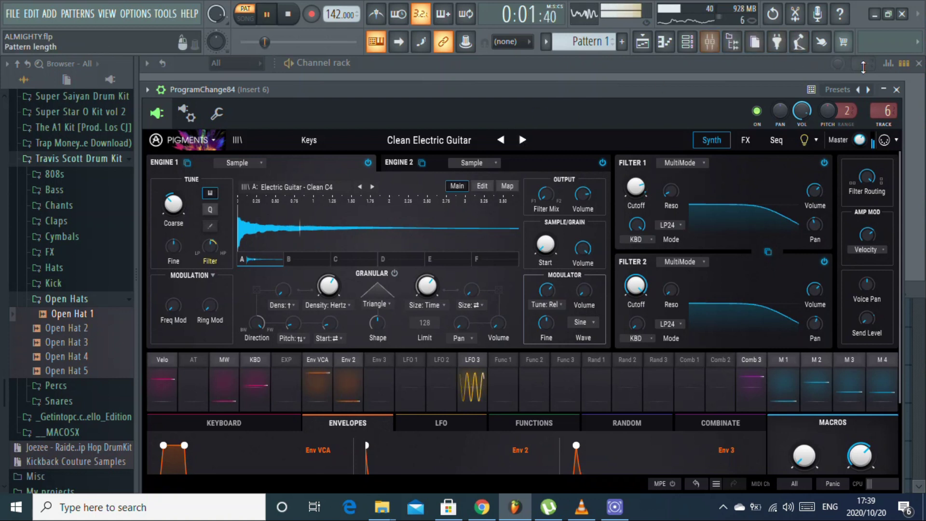
pyautogui.click(889, 90)
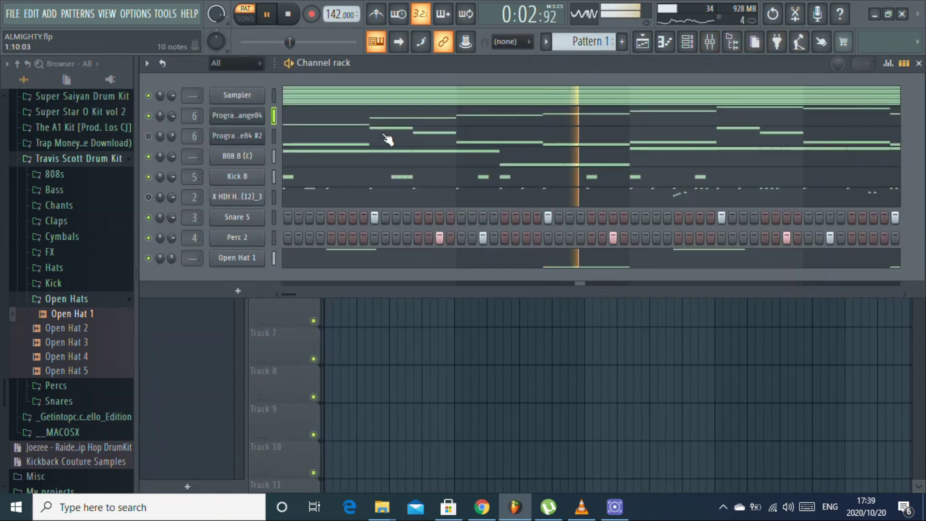
# - Lower the 808 8 (C) notes on either side of the F4 pair to A4 and A#4
pyautogui.click(313, 103)
pyautogui.doubleClick(338, 163)
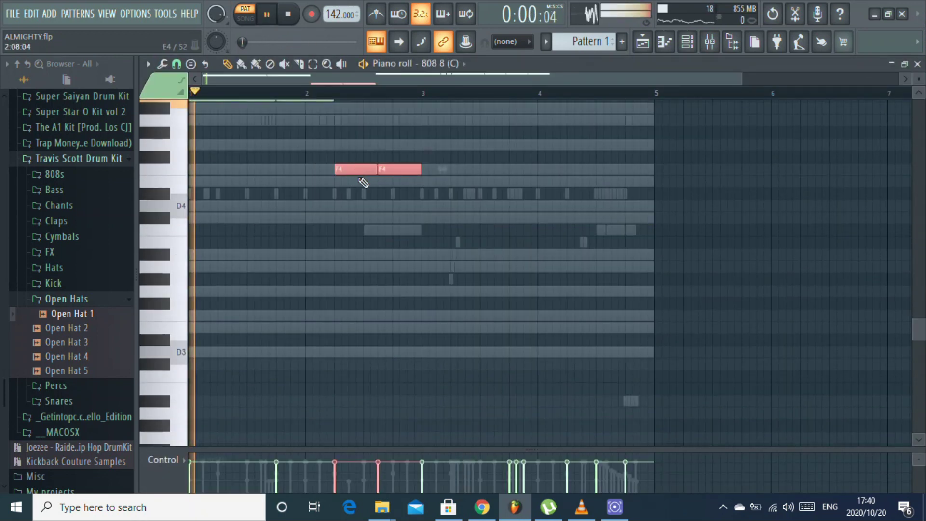
pyautogui.scroll(5, 369, 178)
pyautogui.press('space')
pyautogui.moveTo(675, 139); pyautogui.dragTo(254, 212)
pyautogui.moveTo(225, 169); pyautogui.dragTo(221, 195)
pyautogui.press('space')
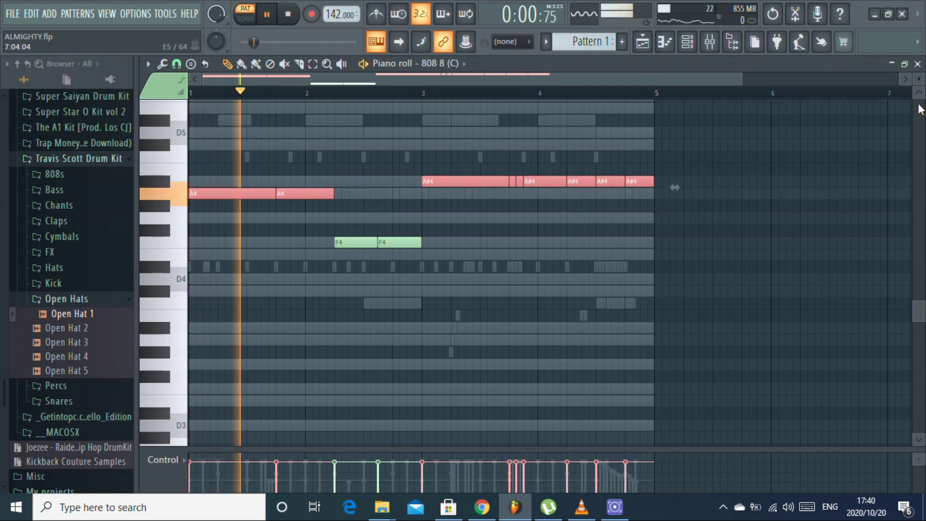
pyautogui.click(917, 64)
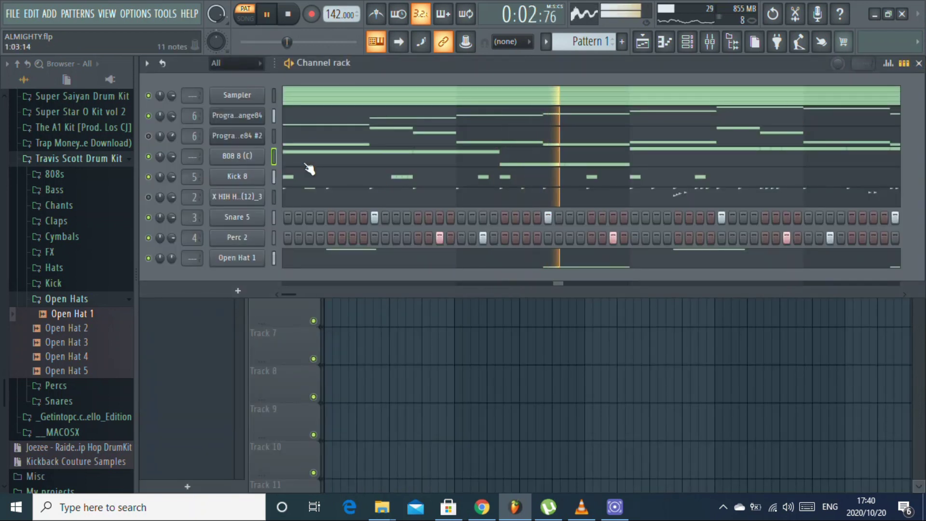
# - Replace ProgramChange84's opening melody with a D5, F5 and A5 chord spanning all of bar 1
pyautogui.click(309, 127)
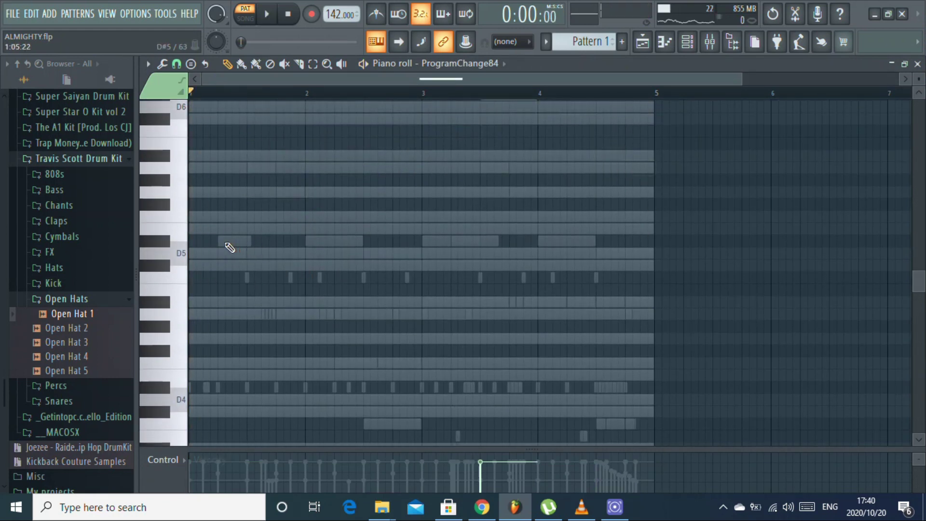
pyautogui.click(191, 253)
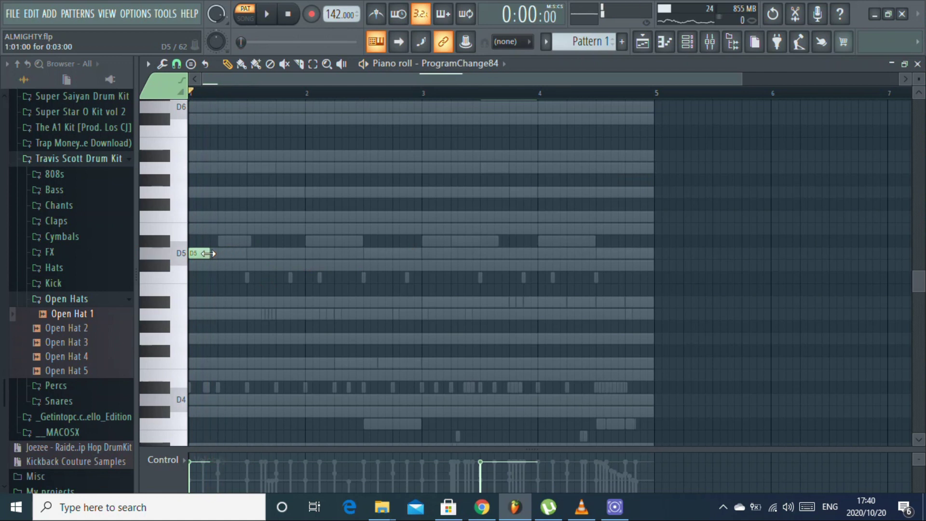
pyautogui.click(195, 216)
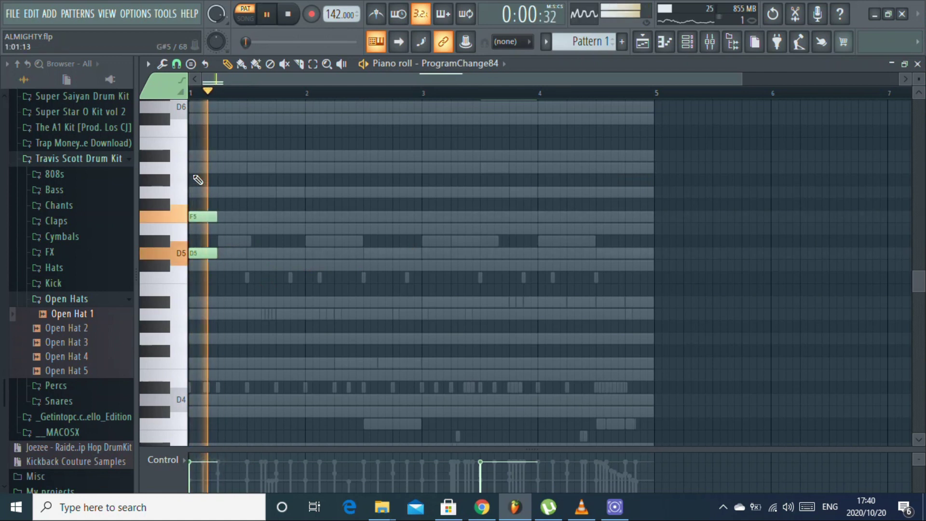
pyautogui.click(197, 167)
pyautogui.press('space')
pyautogui.moveTo(217, 285); pyautogui.dragTo(305, 167)
pyautogui.press('space')
pyautogui.press('space')
# - Add a full-bar E5, G5 and A#5 chord in bar 2 and play the progression
pyautogui.click(310, 229)
pyautogui.click(309, 192)
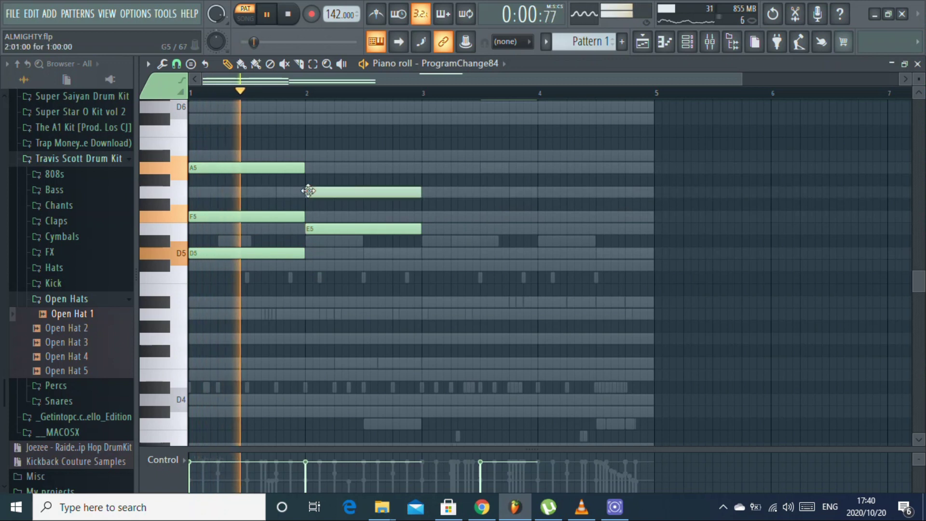
pyautogui.click(313, 155)
pyautogui.press('space')
pyautogui.press('space')
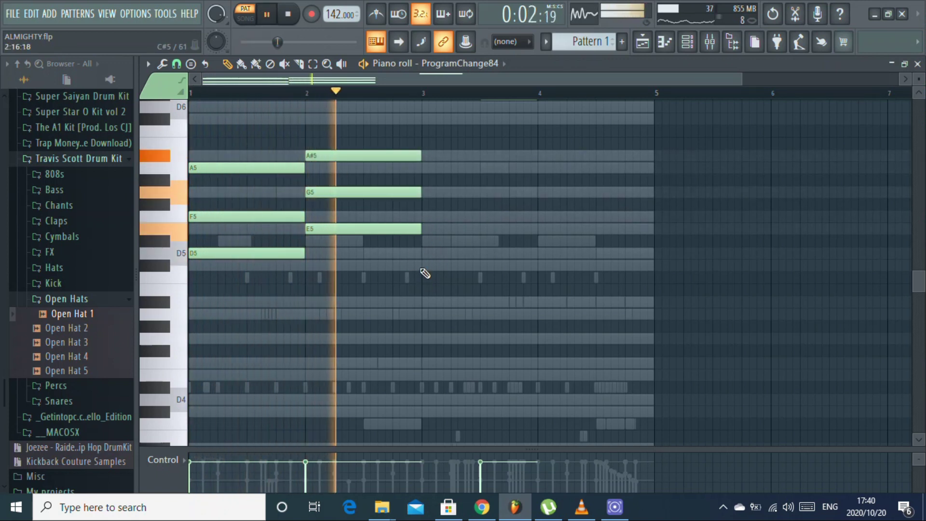
# - Try a full-bar C#5, F5 and A5 chord in bar 3
pyautogui.click(424, 264)
pyautogui.press('space')
pyautogui.press('space')
pyautogui.click(424, 217)
pyautogui.click(422, 168)
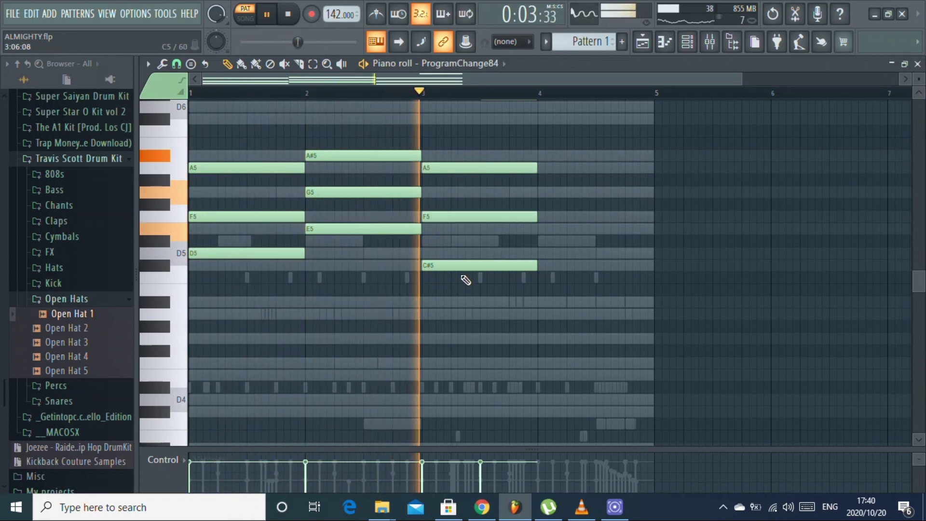
# - Clear the C#5, F5 and A5 chord from bar 3 of ProgramChange84
pyautogui.rightClick(482, 264)
pyautogui.rightClick(475, 167)
pyautogui.rightClick(475, 216)
pyautogui.click(425, 217)
pyautogui.click(423, 168)
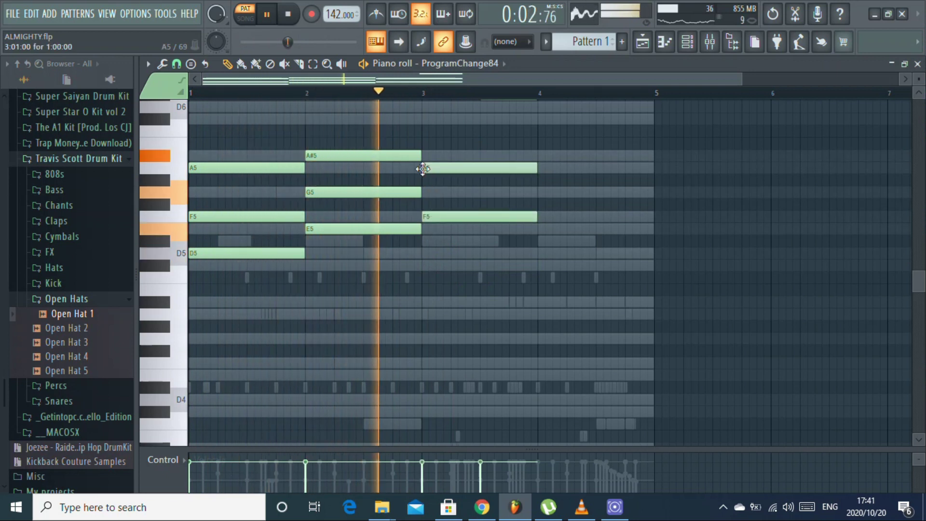
pyautogui.moveTo(449, 168); pyautogui.dragTo(448, 119)
pyautogui.rightClick(448, 119)
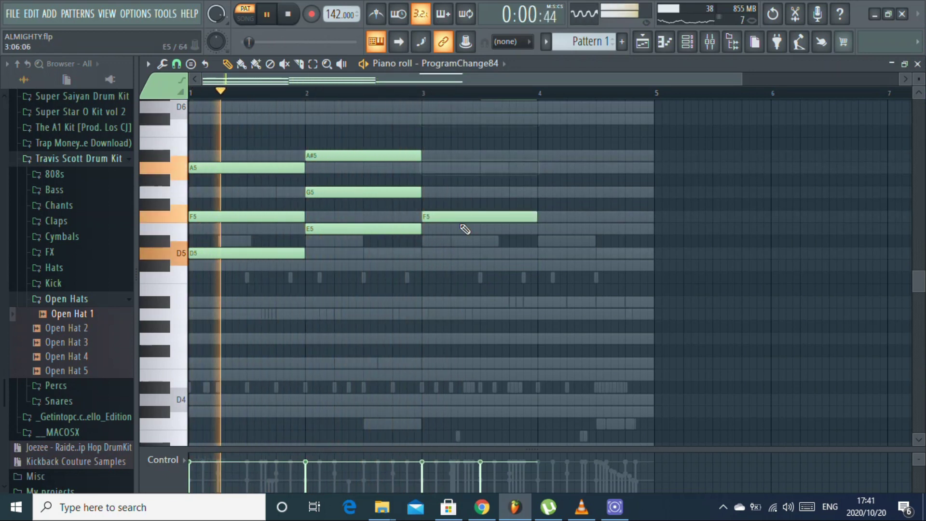
pyautogui.rightClick(455, 216)
# - Try a full-bar A4, C#5 and E5 chord in bar 3 and play the progression
pyautogui.click(429, 312)
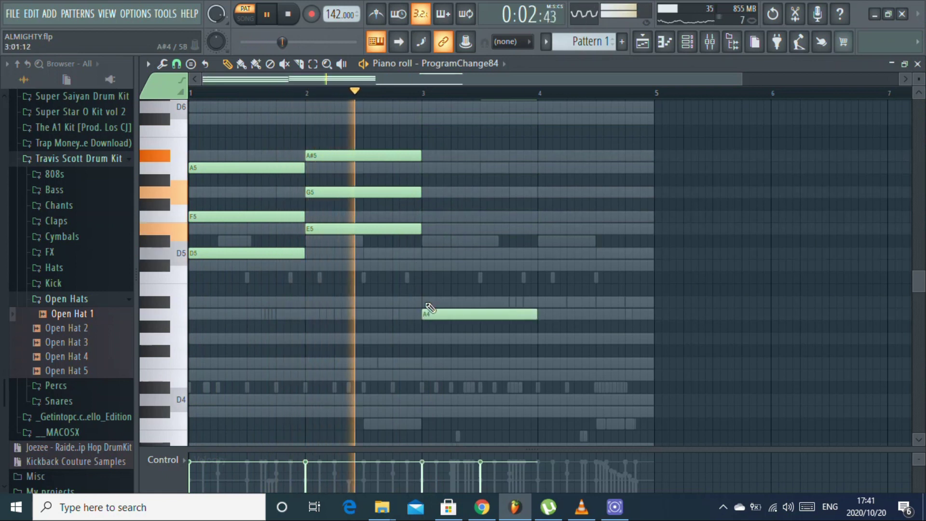
pyautogui.click(425, 265)
pyautogui.click(424, 217)
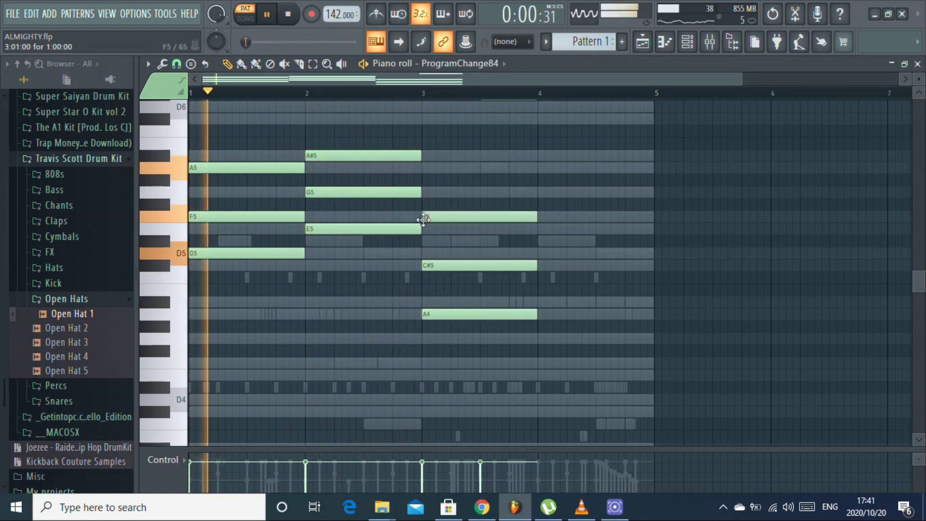
pyautogui.moveTo(450, 217); pyautogui.dragTo(451, 229)
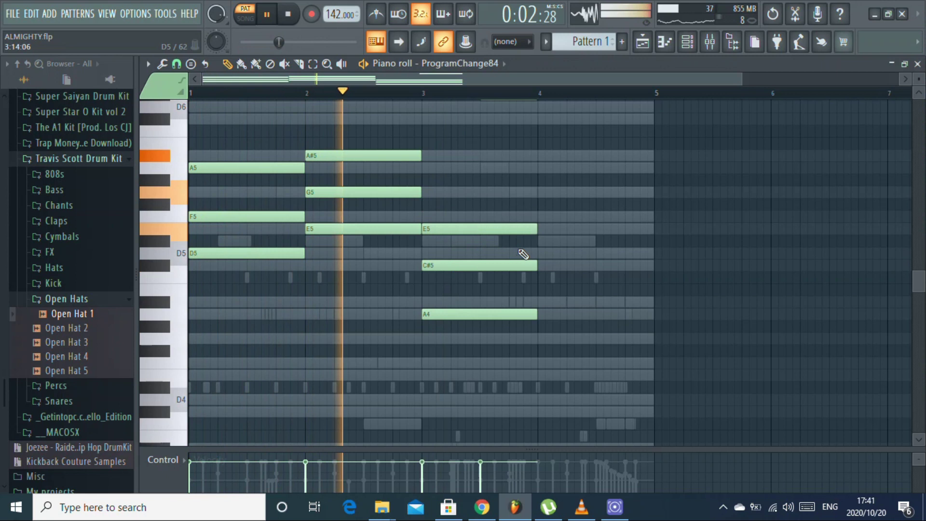
pyautogui.click(539, 307)
pyautogui.rightClick(535, 304)
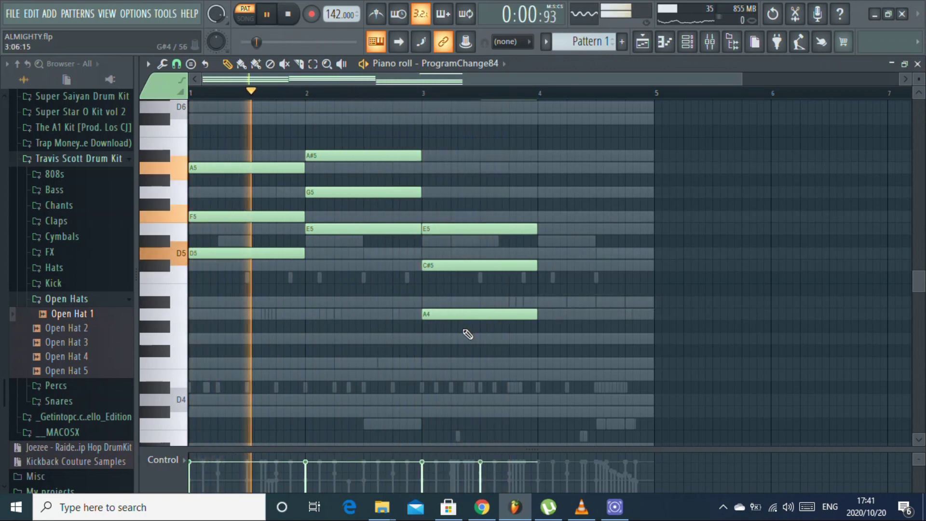
pyautogui.scroll(3, 468, 334)
pyautogui.click(506, 202)
pyautogui.rightClick(507, 203)
pyautogui.press('space')
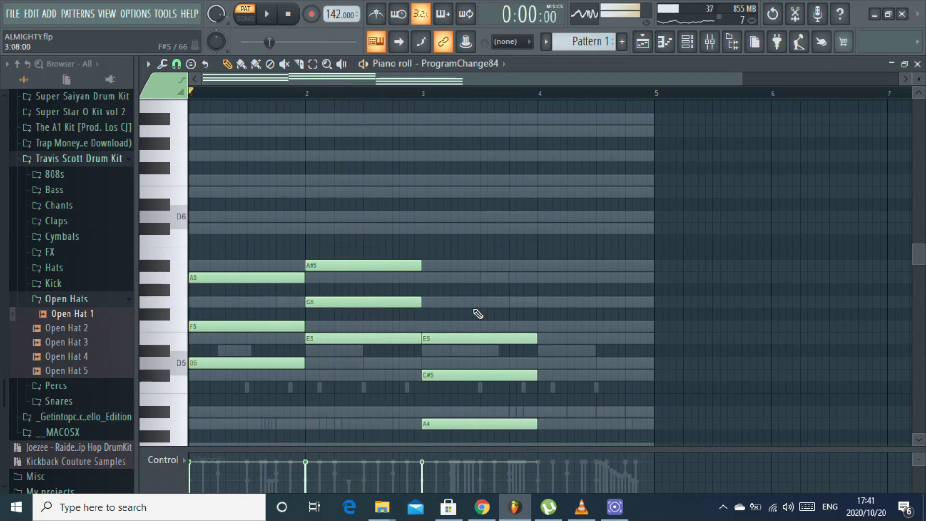
# - Replace the bar 3 chord with a copy of the first two bars' chords across bars 3 and 4
pyautogui.hotkey('ctrl', 'z')
pyautogui.press('space')
pyautogui.hotkey('ctrl', 'b')
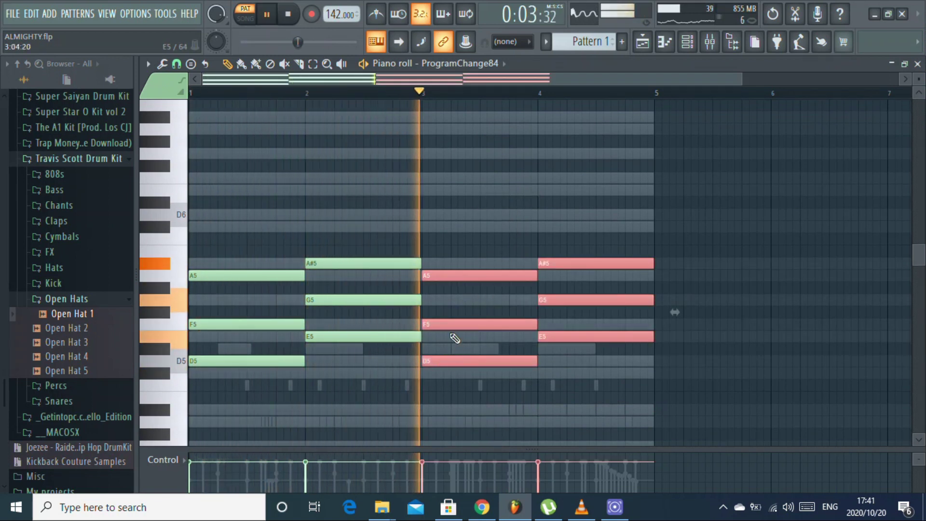
# - Try adding a full-bar C#6 above the bar 3 chord and a full-bar D6 above the bar 4 chord
pyautogui.click(426, 214)
pyautogui.moveTo(515, 214); pyautogui.dragTo(515, 227)
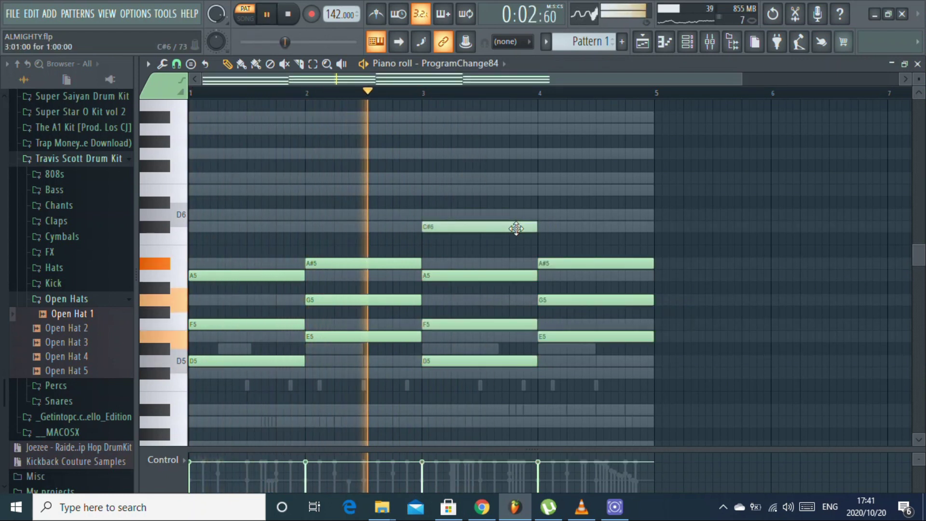
pyautogui.click(543, 214)
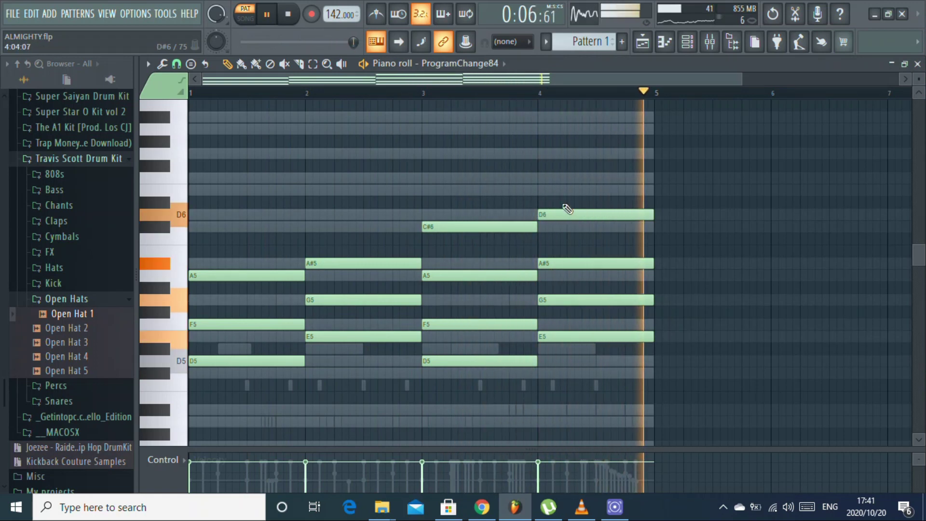
pyautogui.press('space')
pyautogui.press('space')
# - Mute the 808 8 (C) and Kick 8 channels and reopen ProgramChange84's notes for playback
pyautogui.click(917, 64)
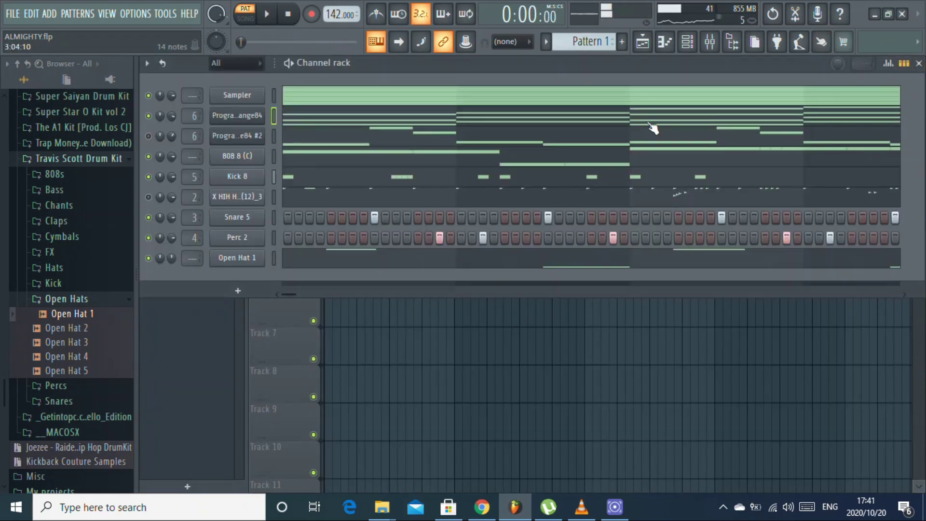
pyautogui.click(358, 120)
pyautogui.click(918, 64)
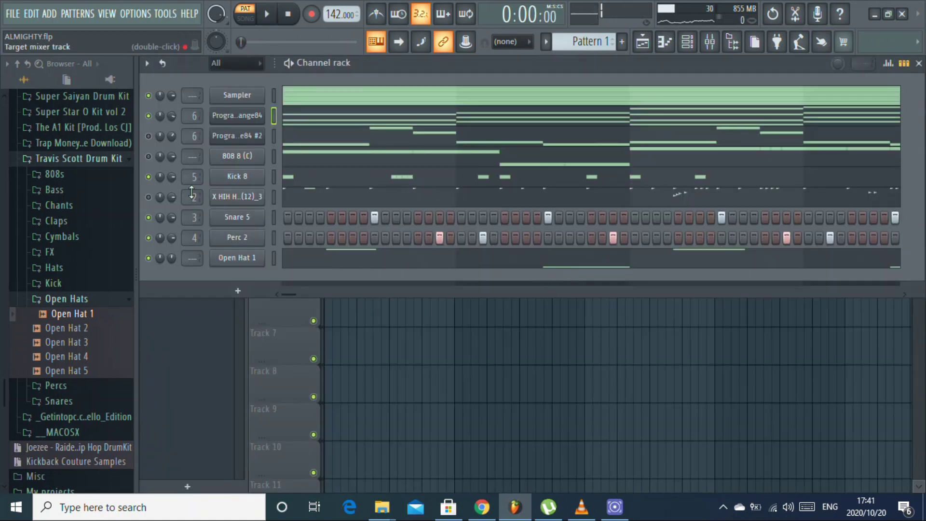
pyautogui.click(323, 124)
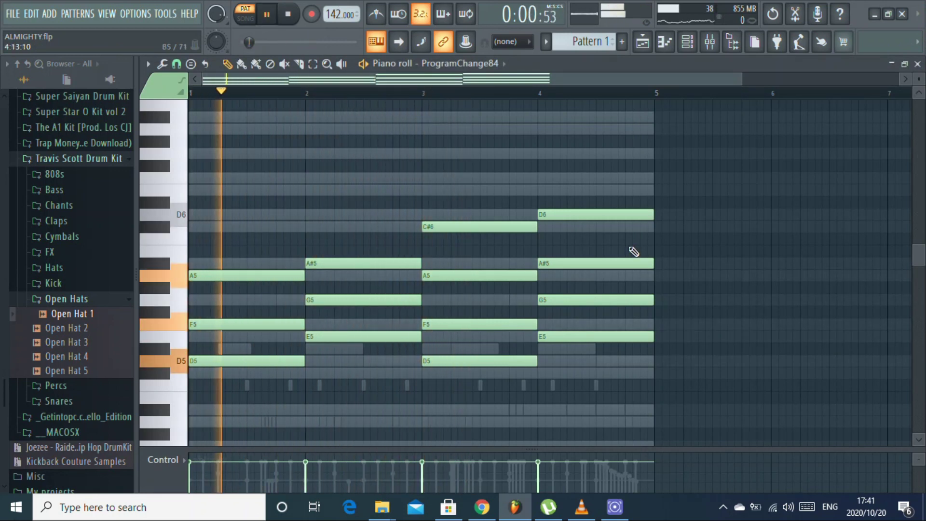
# - Remove the D6 and C#6 top notes from bars 4 and 3, along with the stray C#6 in bar 1
pyautogui.rightClick(598, 214)
pyautogui.rightClick(511, 226)
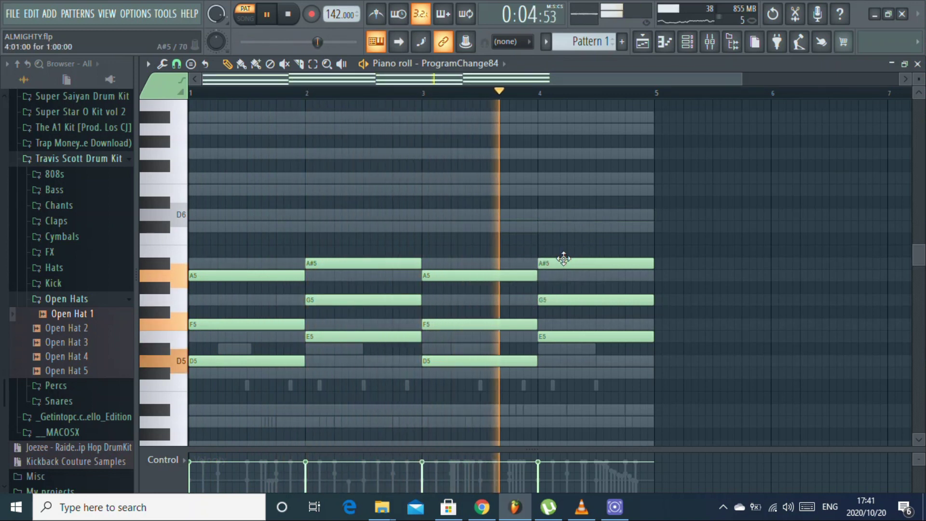
pyautogui.click(260, 226)
pyautogui.press('space')
pyautogui.rightClick(357, 225)
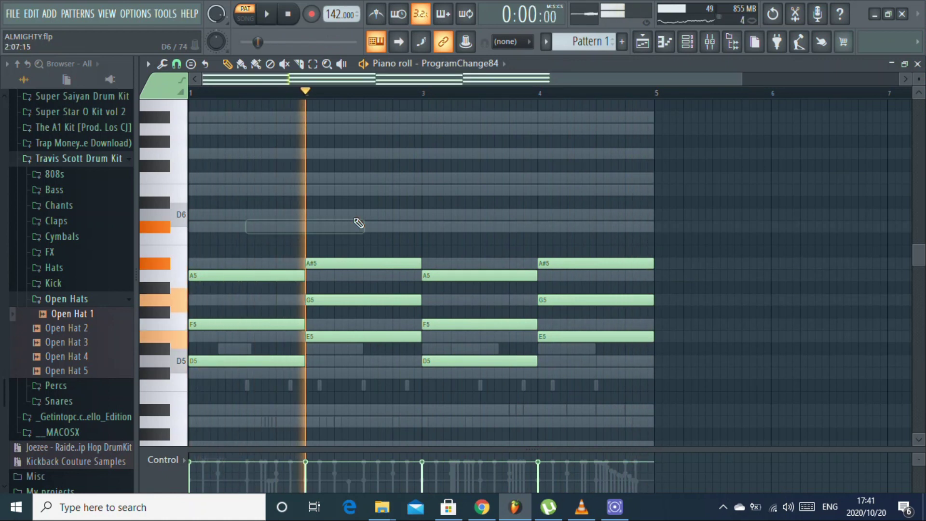
# - Open ProgramChange84 #2's notes, delete its entire old melody and start playback
pyautogui.click(917, 64)
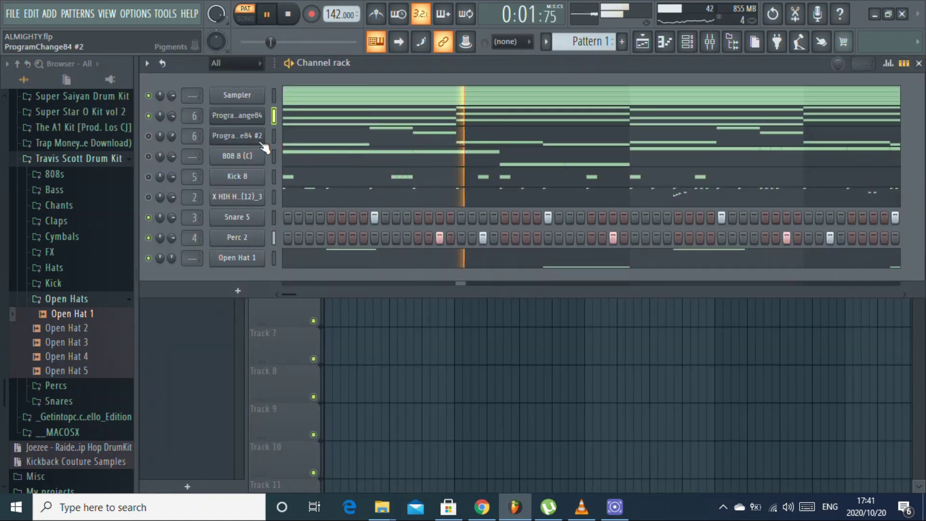
pyautogui.click(316, 144)
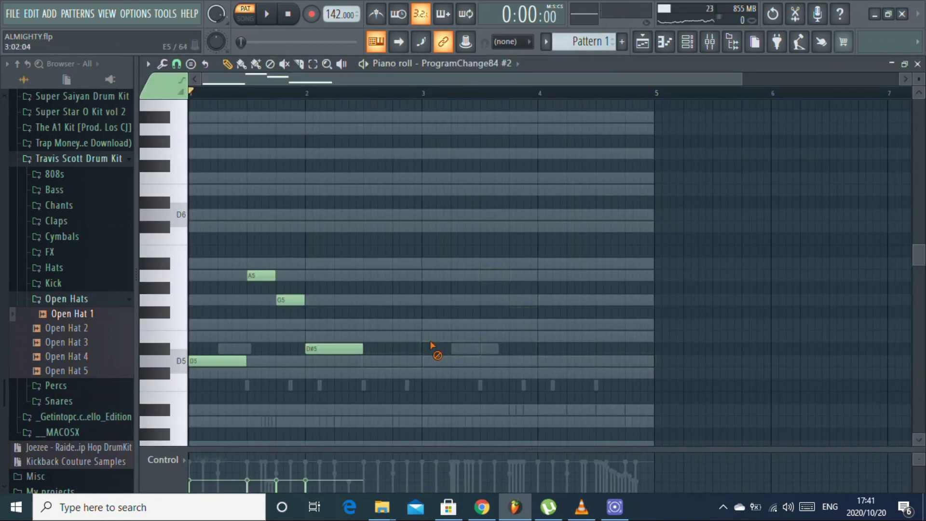
pyautogui.press('space')
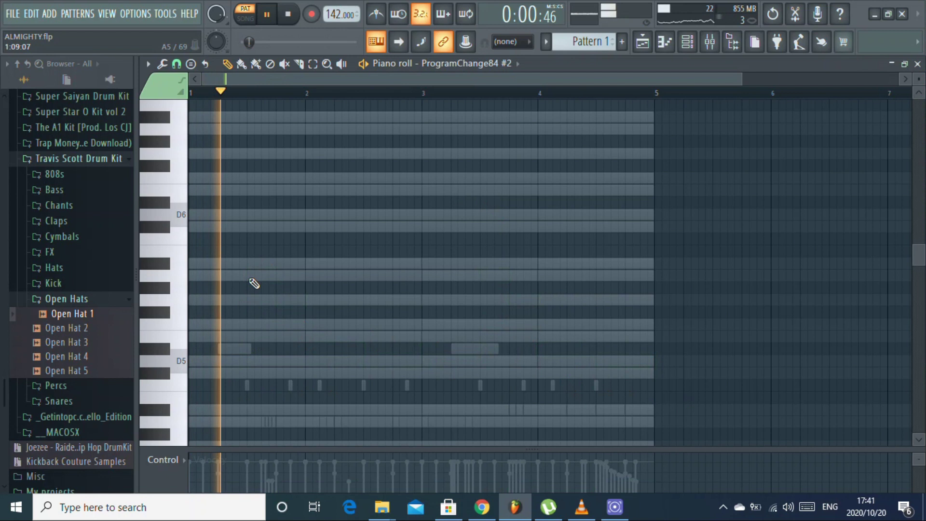
# - Place half-bar notes on A5 in the second half of bar 1 and E5 in the second half of bar 2
pyautogui.click(249, 275)
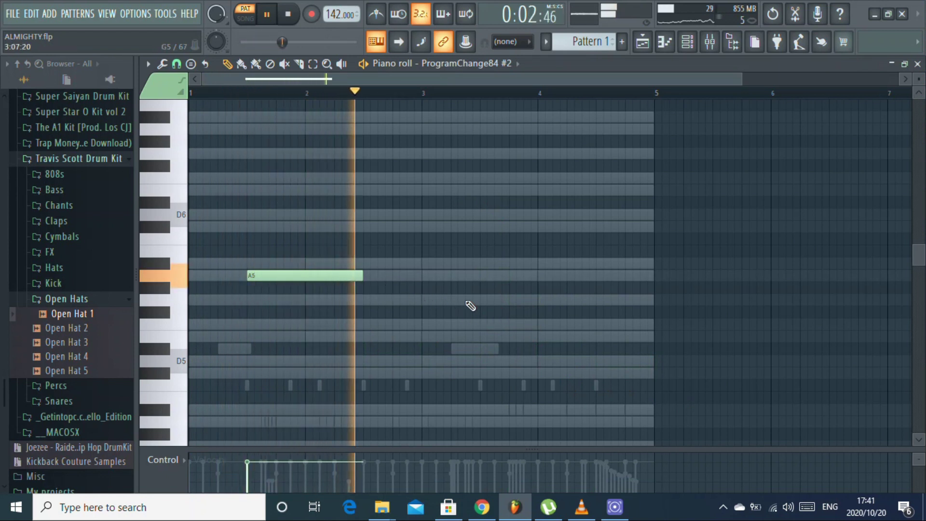
pyautogui.press('space')
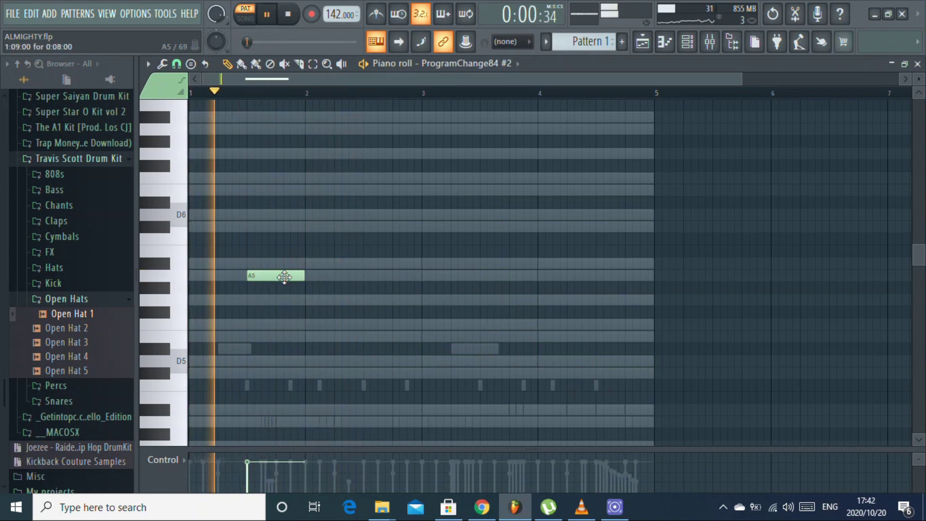
pyautogui.moveTo(284, 275); pyautogui.dragTo(289, 263)
pyautogui.press('space')
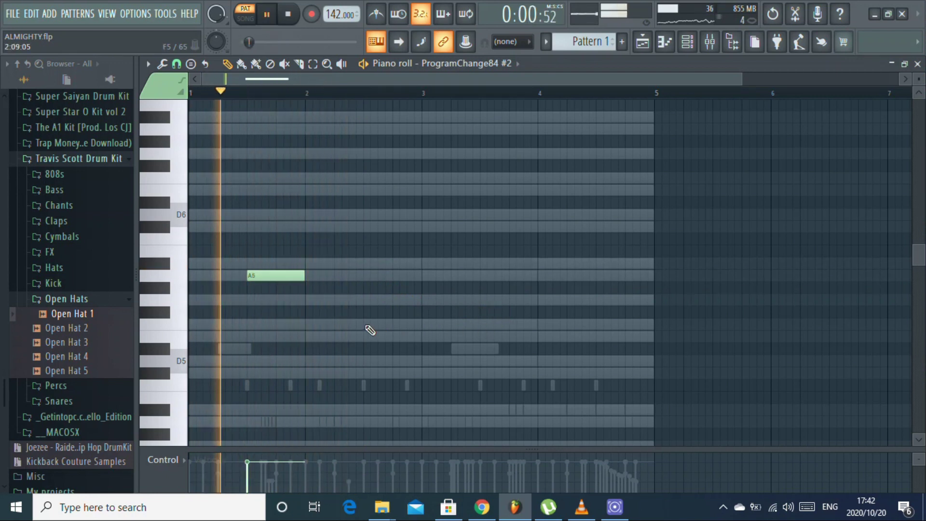
pyautogui.click(389, 326)
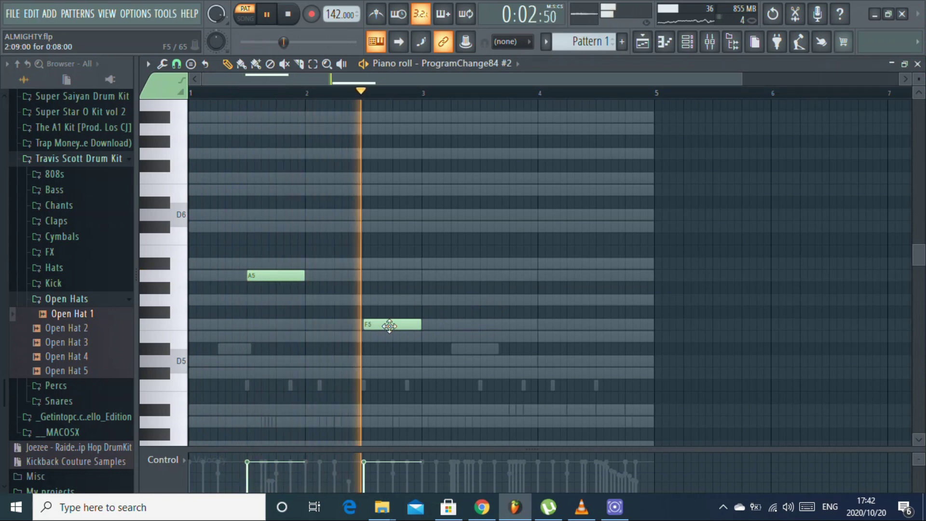
pyautogui.moveTo(390, 326); pyautogui.dragTo(385, 343)
pyautogui.press('space')
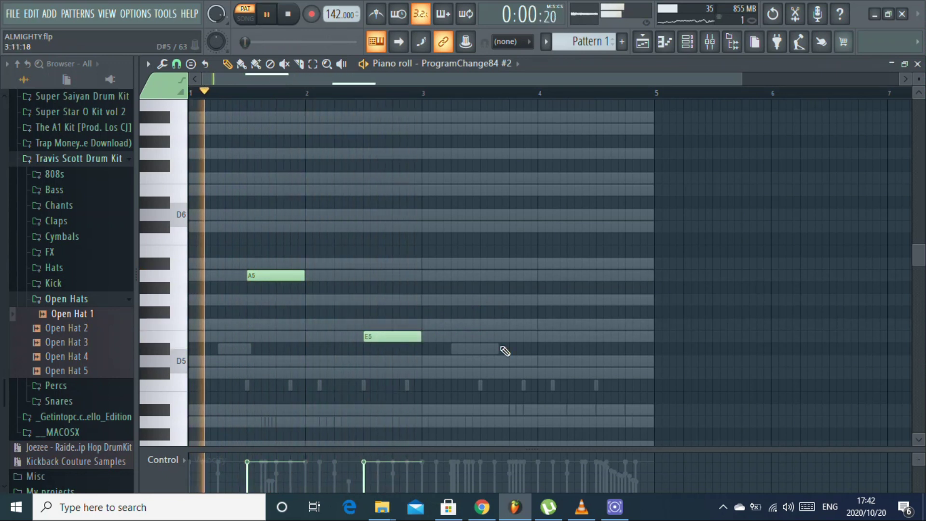
# - Extend the melody with half-bar notes: A5 ending bar 3, D6 and C#6 filling bar 4, and F5 opening bar 2
pyautogui.click(482, 275)
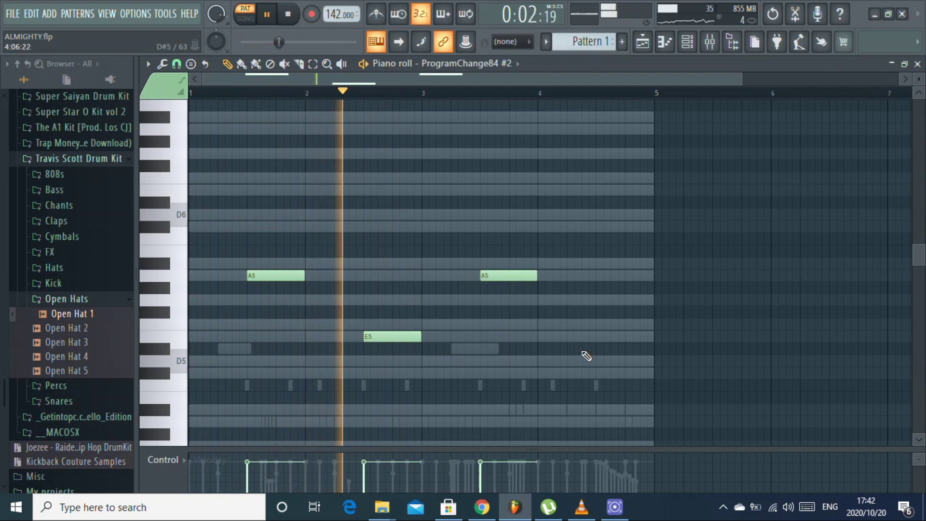
pyautogui.click(601, 336)
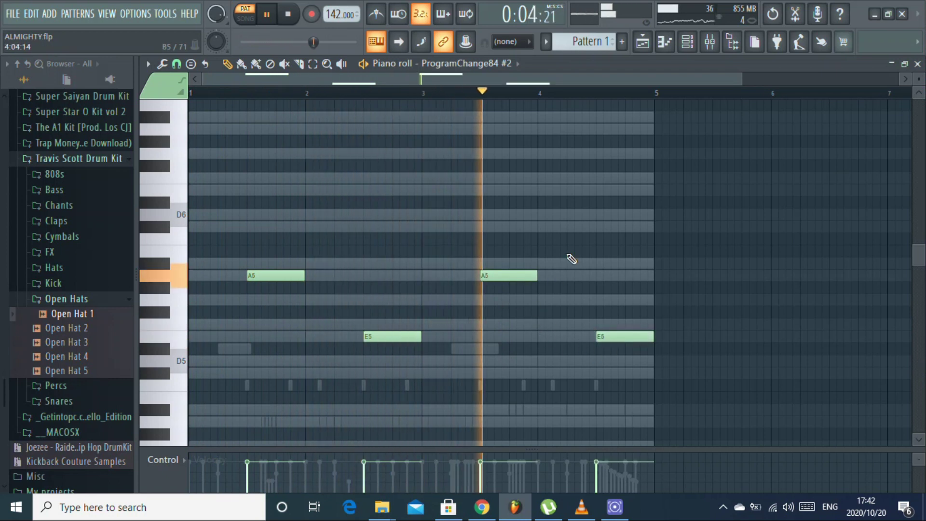
pyautogui.click(570, 227)
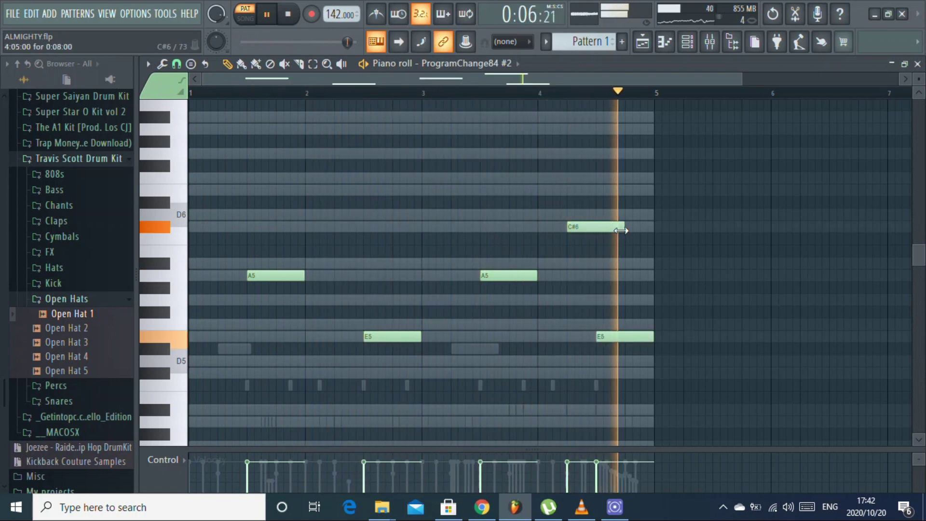
pyautogui.moveTo(621, 231); pyautogui.dragTo(593, 231)
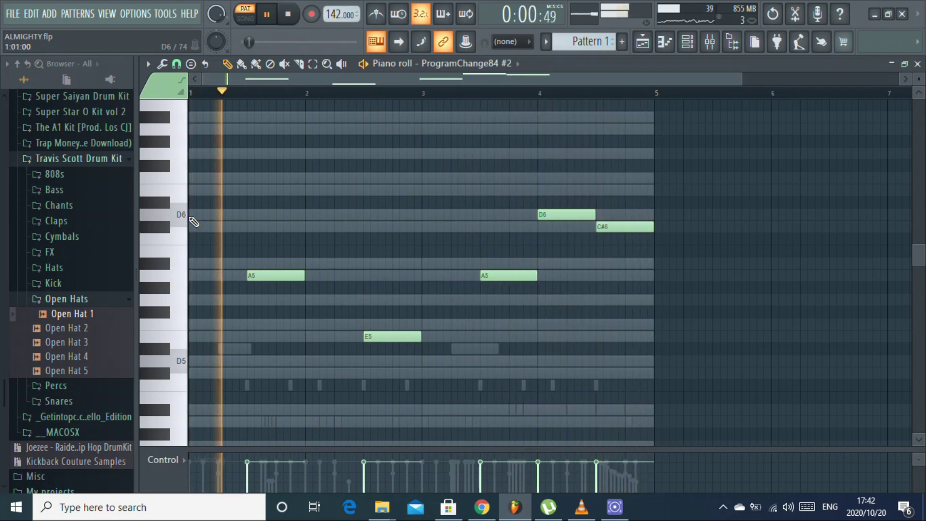
pyautogui.click(308, 323)
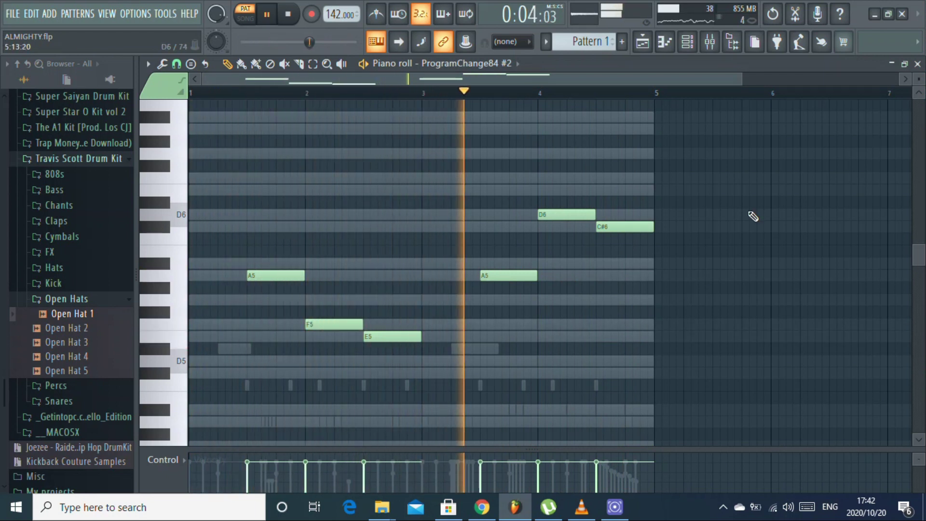
# - Unmute ProgramChange84 #2 and 808 8 (C), and transpose all the 808 notes up four semitones
pyautogui.press('F6')
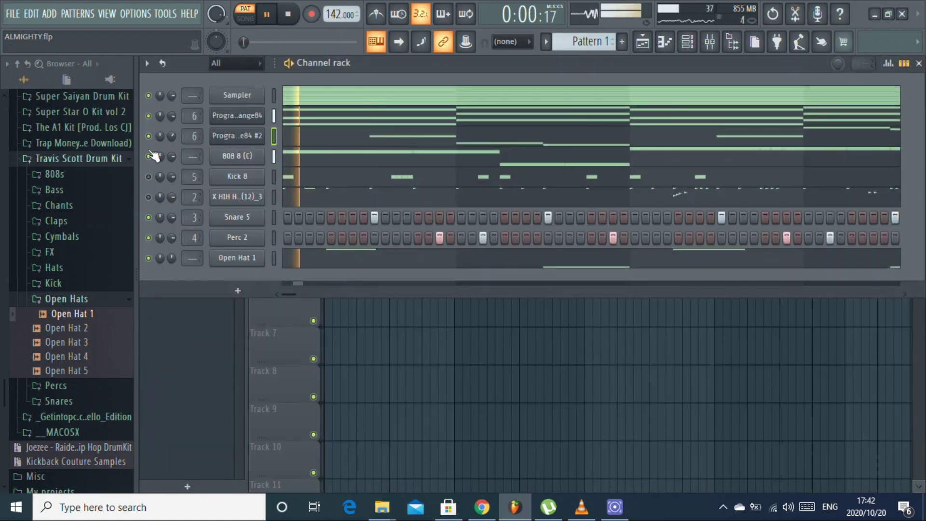
pyautogui.press('space')
pyautogui.click(318, 154)
pyautogui.press('space')
pyautogui.scroll(-3, 291, 336)
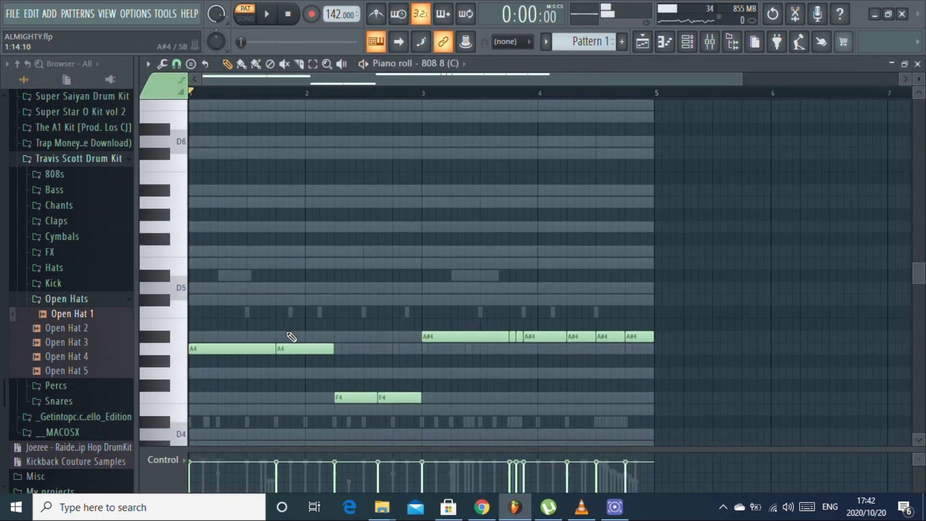
pyautogui.hotkey('shift', 'Up')
pyautogui.hotkey('shift', 'Up')
pyautogui.hotkey('shift', 'Up')
pyautogui.hotkey('shift', 'Up')
pyautogui.hotkey('shift', 'Up')
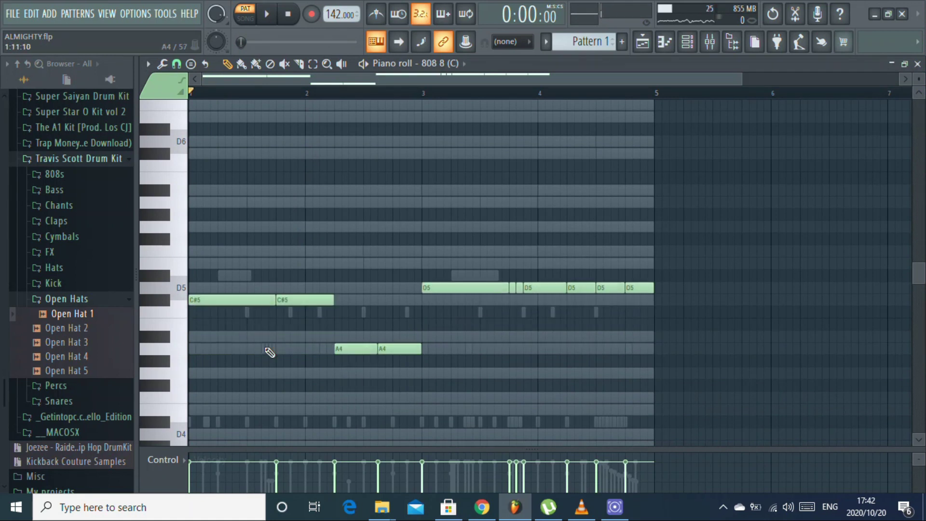
# - Raise the later 808 notes to A#4 and D#5, keep the two opening notes on C#5, and play the result
pyautogui.press('space')
pyautogui.press('space')
pyautogui.press('space')
pyautogui.moveTo(248, 289); pyautogui.dragTo(245, 307)
pyautogui.press('space')
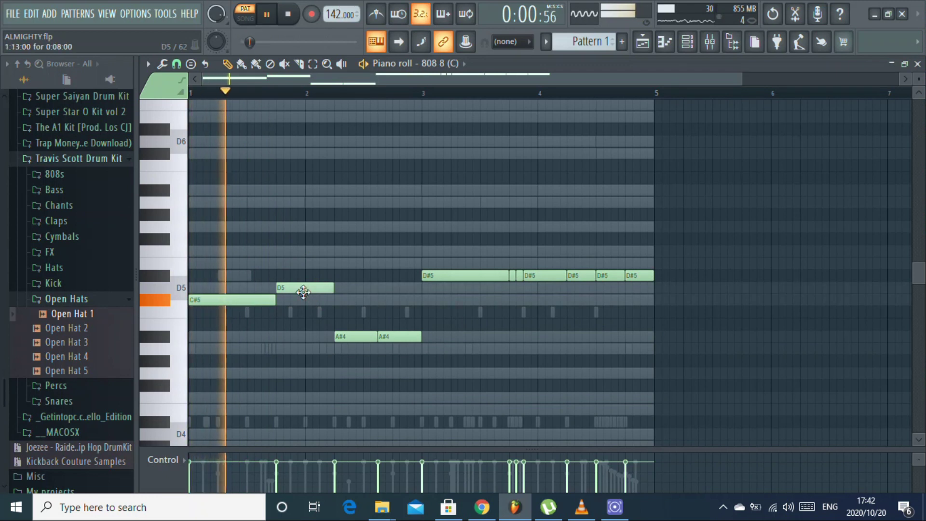
pyautogui.moveTo(299, 288); pyautogui.dragTo(295, 301)
pyautogui.press('space')
pyautogui.press('space')
pyautogui.press('space')
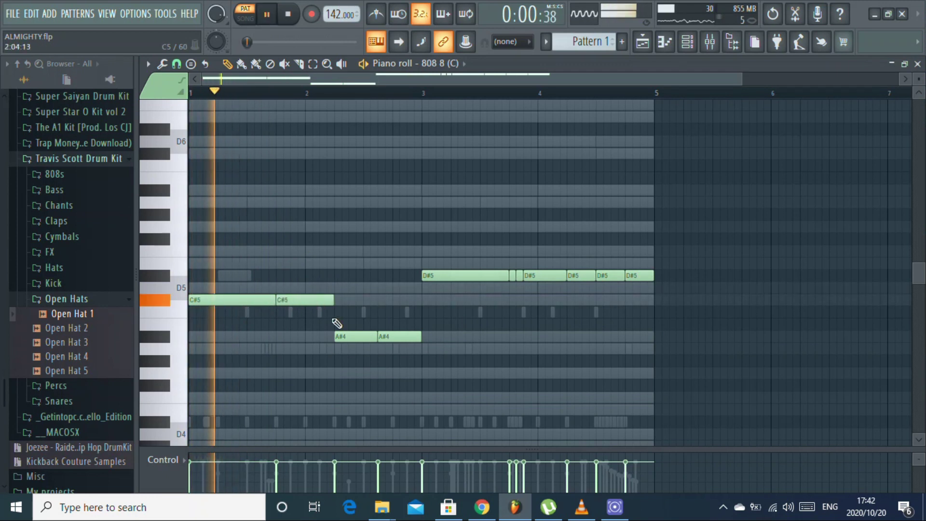
# - Lower the second pair of 808 notes to A4 and raise the opening pair to F5
pyautogui.press('space')
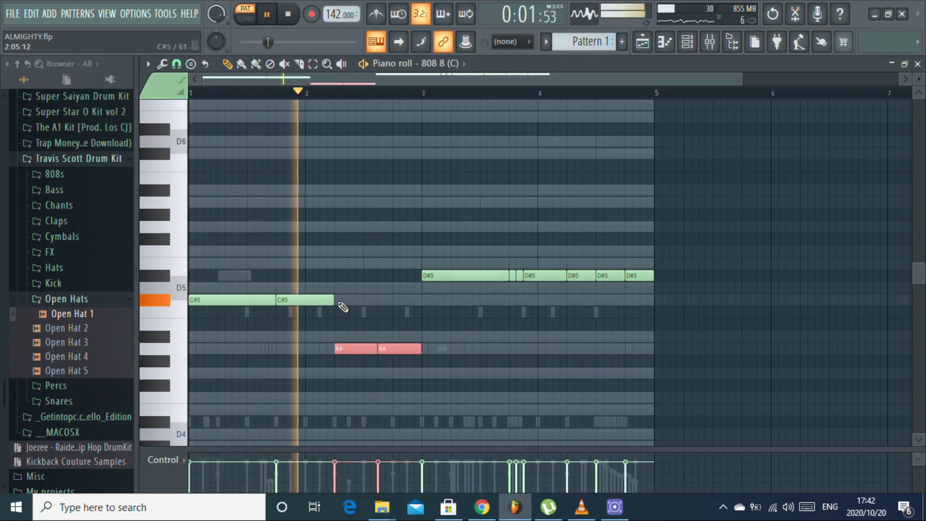
pyautogui.moveTo(332, 302); pyautogui.dragTo(238, 314)
pyautogui.press('space')
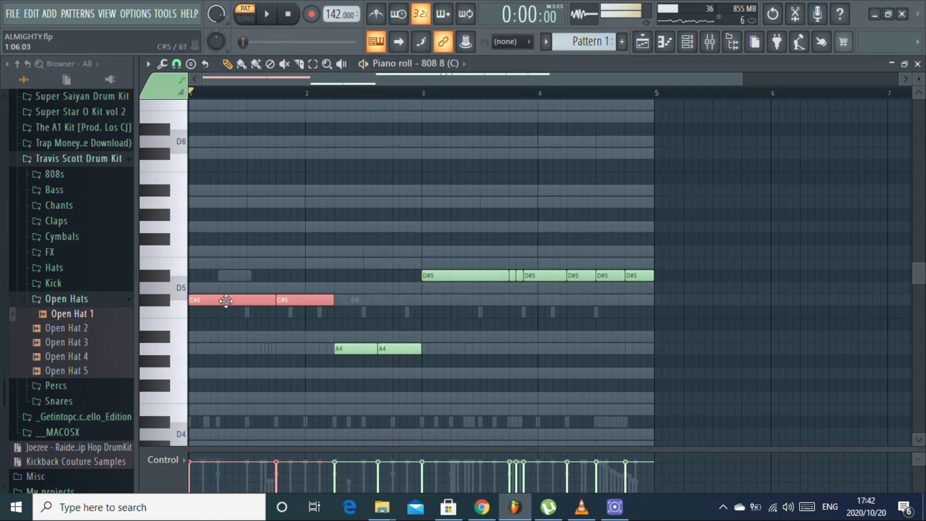
pyautogui.press('space')
pyautogui.moveTo(216, 258); pyautogui.dragTo(220, 249)
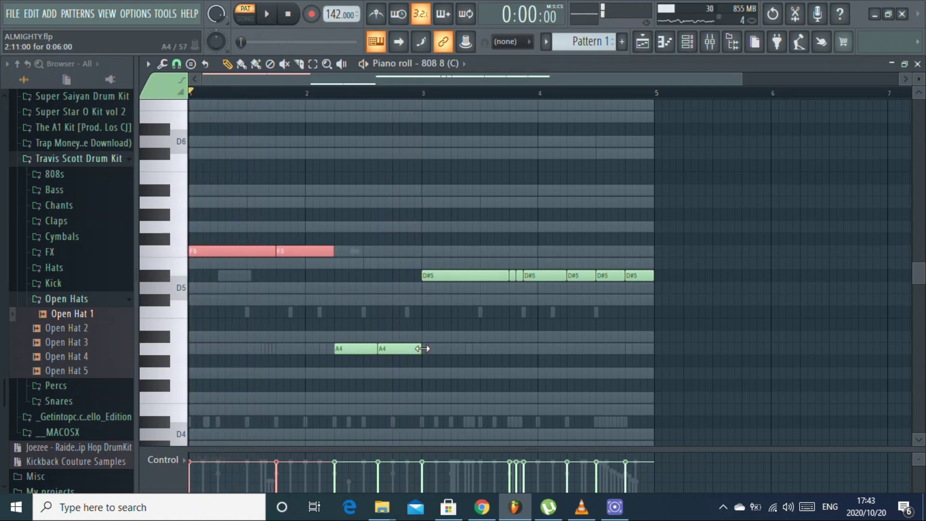
# - Try the second pair of 808 notes on A#5, move them down to A#4 and play the pattern
pyautogui.moveTo(350, 348); pyautogui.dragTo(348, 189)
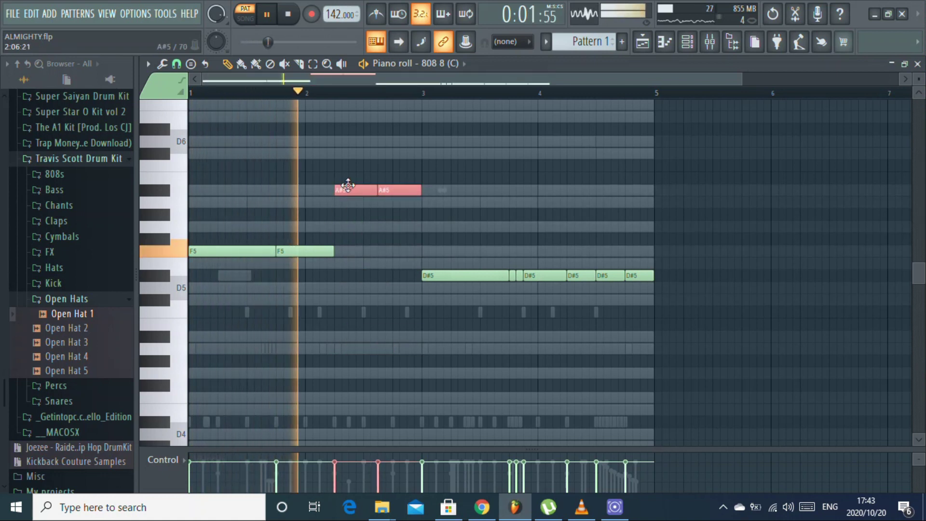
pyautogui.press('space')
pyautogui.moveTo(669, 278); pyautogui.dragTo(404, 278)
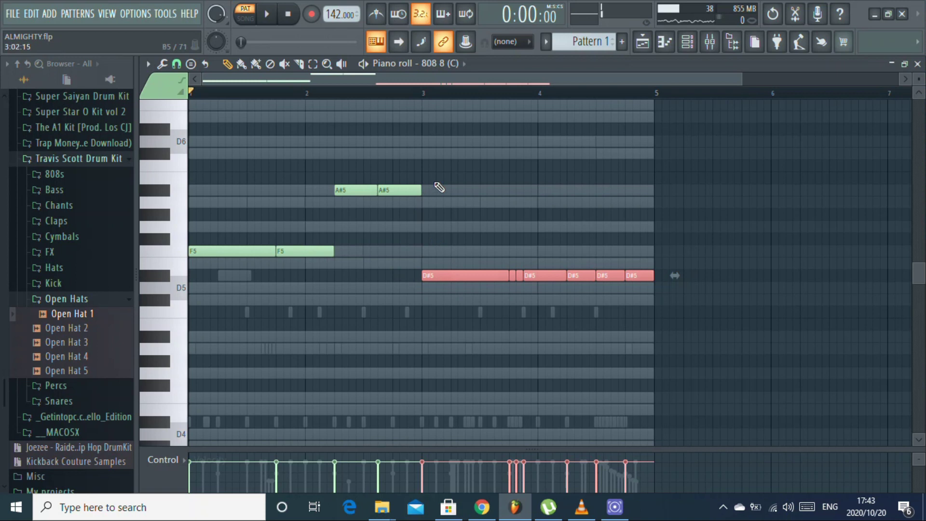
pyautogui.moveTo(439, 187); pyautogui.dragTo(325, 193)
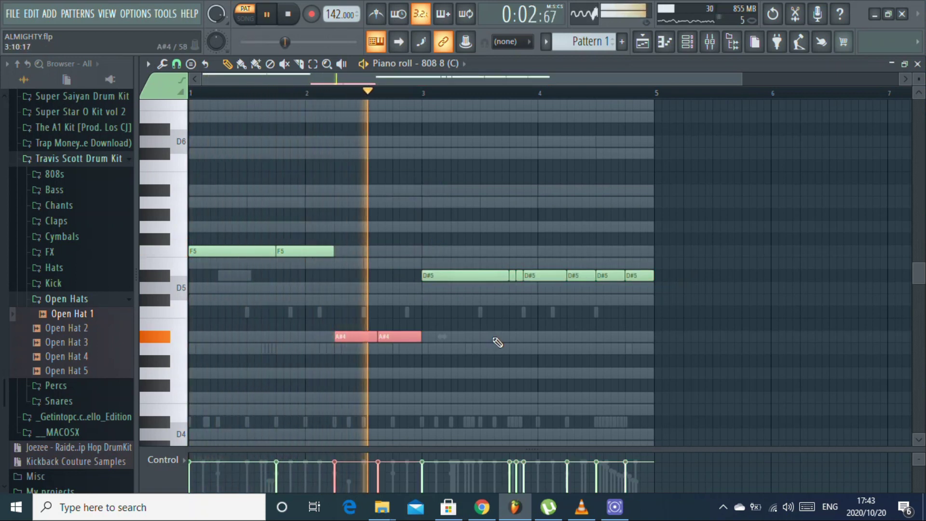
pyautogui.press('space')
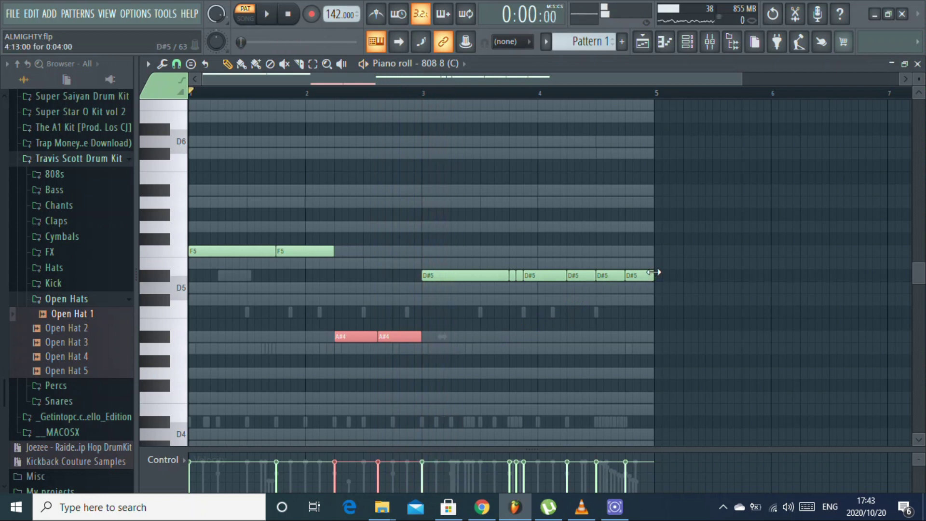
# - Lower the 808 notes in bars 3 and 4 to D5, and transpose the whole 808 line down three semitones
pyautogui.moveTo(429, 278); pyautogui.dragTo(429, 289)
pyautogui.moveTo(689, 187); pyautogui.dragTo(8, 482)
pyautogui.hotkey('shift', 'Down')
pyautogui.hotkey('shift', 'Down')
pyautogui.hotkey('shift', 'Down')
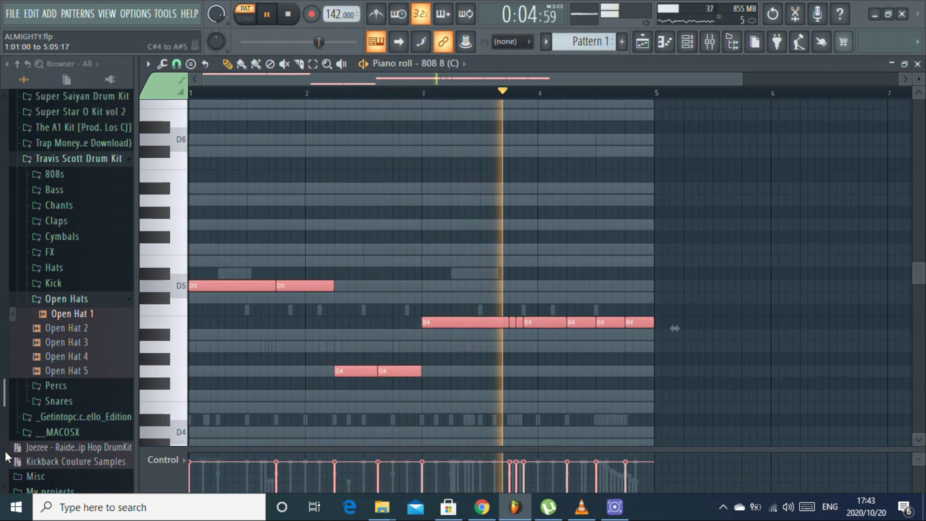
# - Move the opening pair and the bar 3 and 4 notes of the 808 to G4, and close its piano roll
pyautogui.click(562, 318)
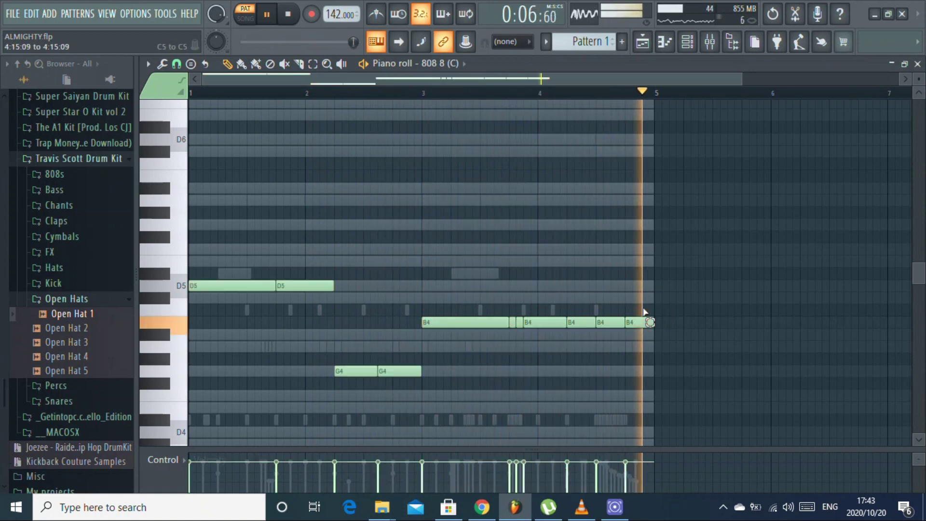
pyautogui.hotkey('shift', 'Down')
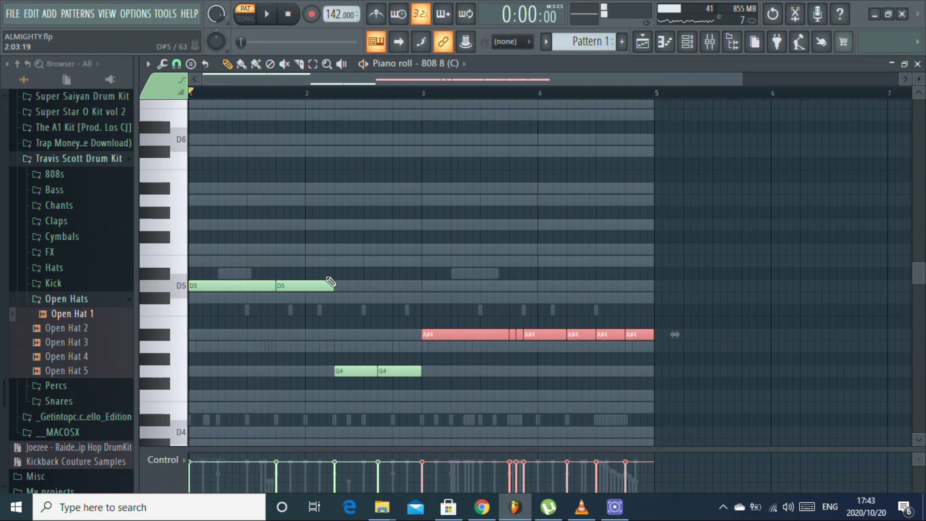
pyautogui.moveTo(317, 268); pyautogui.dragTo(232, 302)
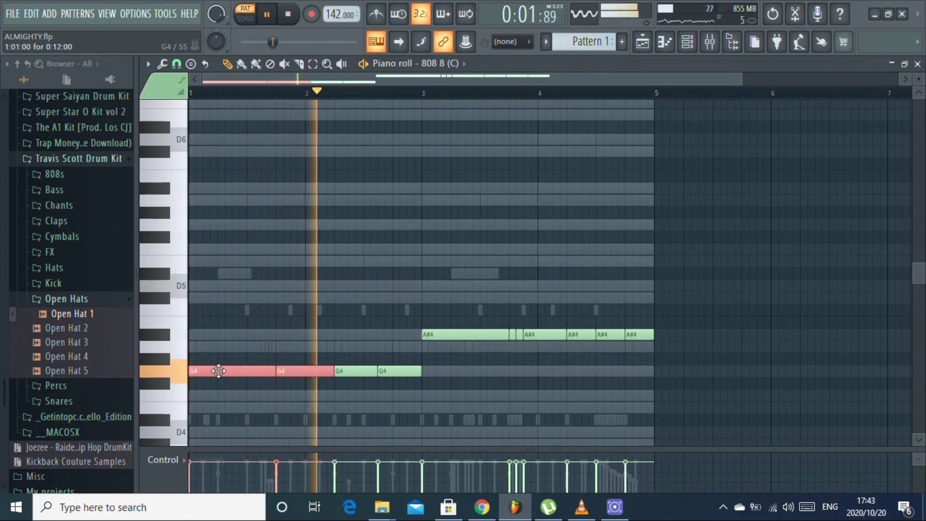
pyautogui.press('space')
pyautogui.moveTo(459, 334); pyautogui.dragTo(459, 371)
pyautogui.moveTo(677, 339); pyautogui.dragTo(550, 371)
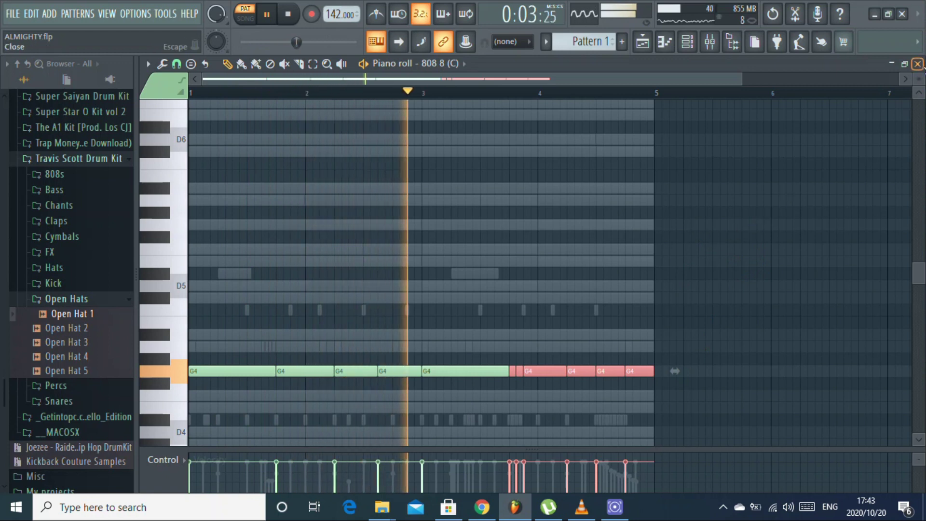
pyautogui.click(917, 64)
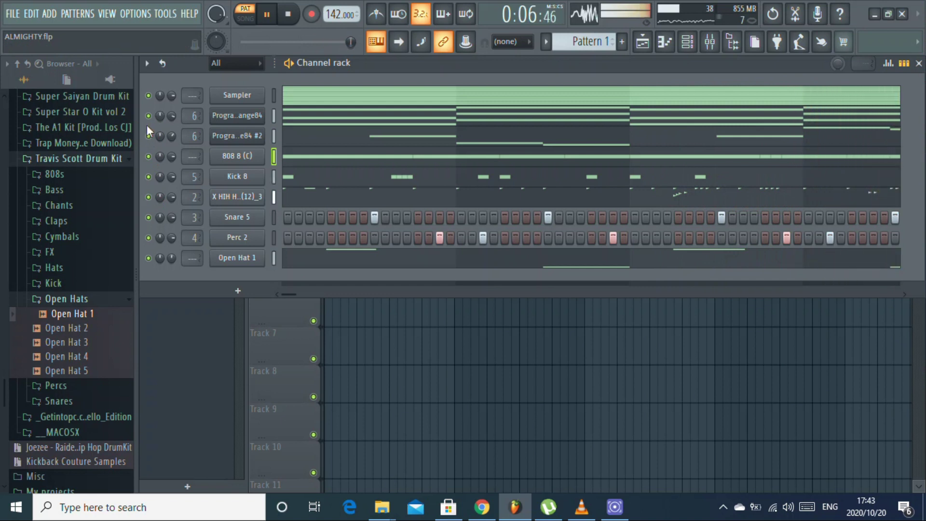
# - In ProgramChange84, mute the upper chord notes and start the F5 and G5 notes two steps late, trimmed to the bar ends
pyautogui.click(296, 118)
pyautogui.press('space')
pyautogui.moveTo(679, 194); pyautogui.dragTo(203, 320)
pyautogui.scroll(1, 217, 285)
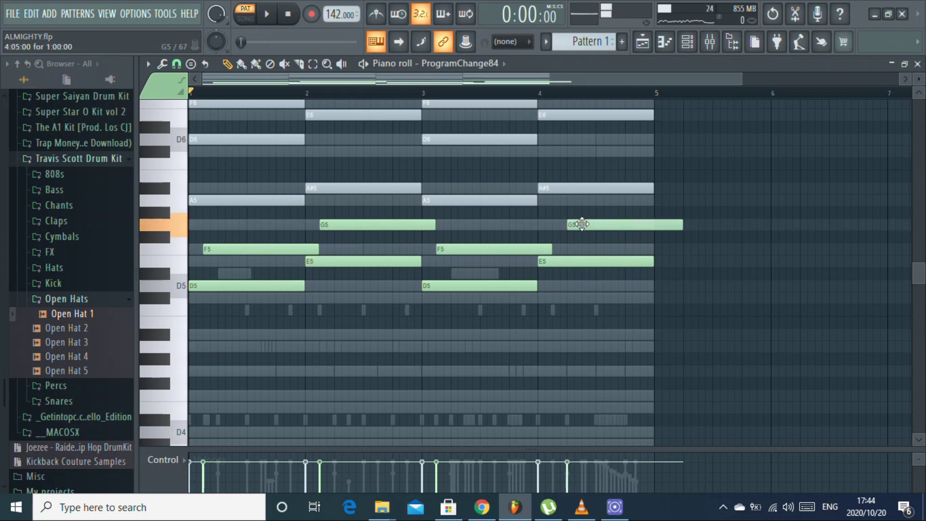
pyautogui.moveTo(501, 231); pyautogui.dragTo(316, 243)
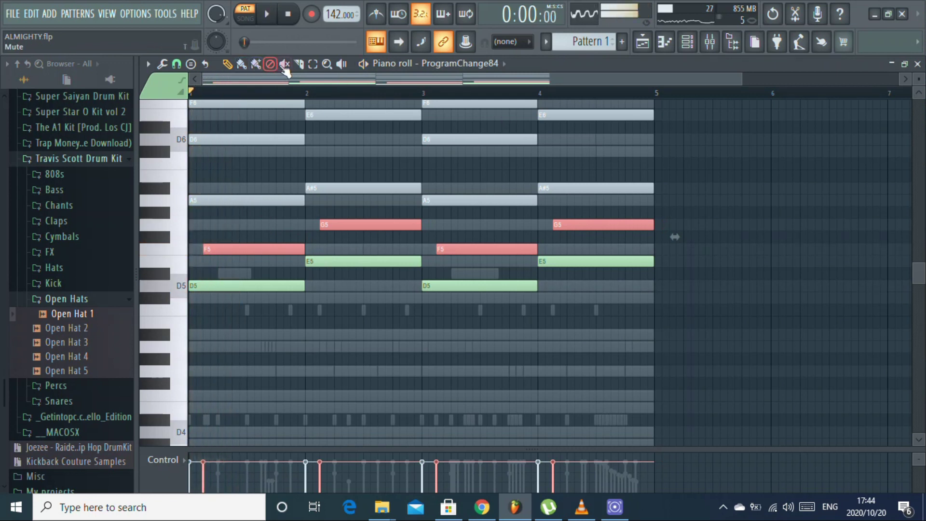
# - Unmute the A5 and A#5 notes and start them four steps into each bar, trimmed to the bar ends
pyautogui.click(291, 201)
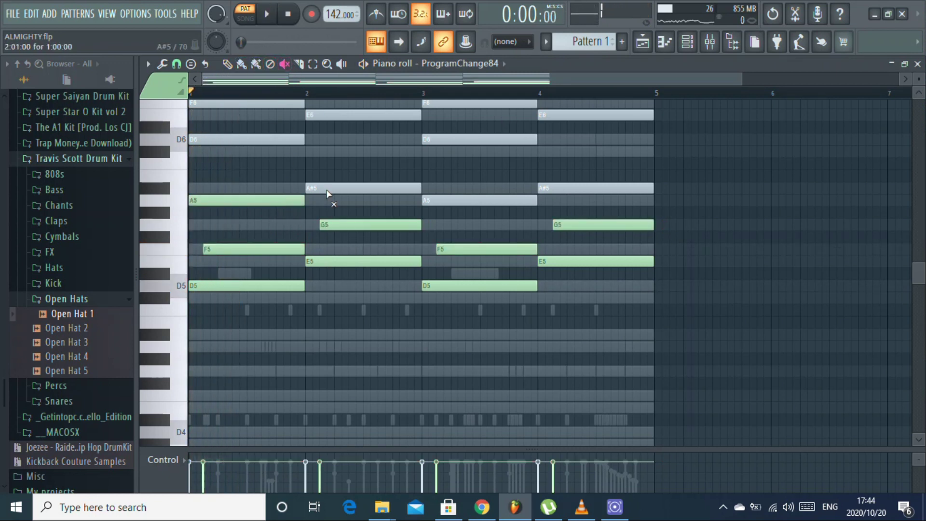
pyautogui.click(460, 203)
pyautogui.moveTo(249, 199); pyautogui.dragTo(278, 198)
pyautogui.press('space')
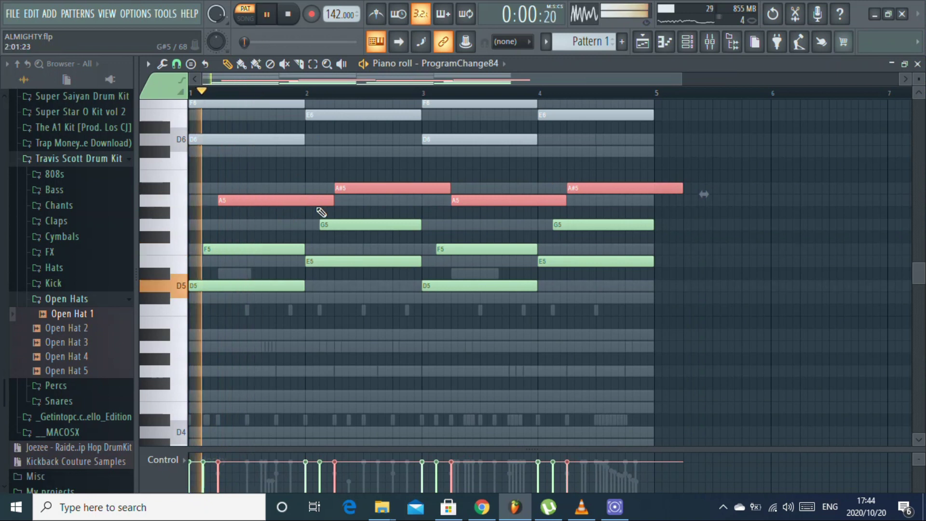
pyautogui.press('space')
pyautogui.moveTo(301, 203); pyautogui.dragTo(298, 244)
# - Try the D6 and E6 notes starting twelve steps into each bar, and delete them
pyautogui.press('space')
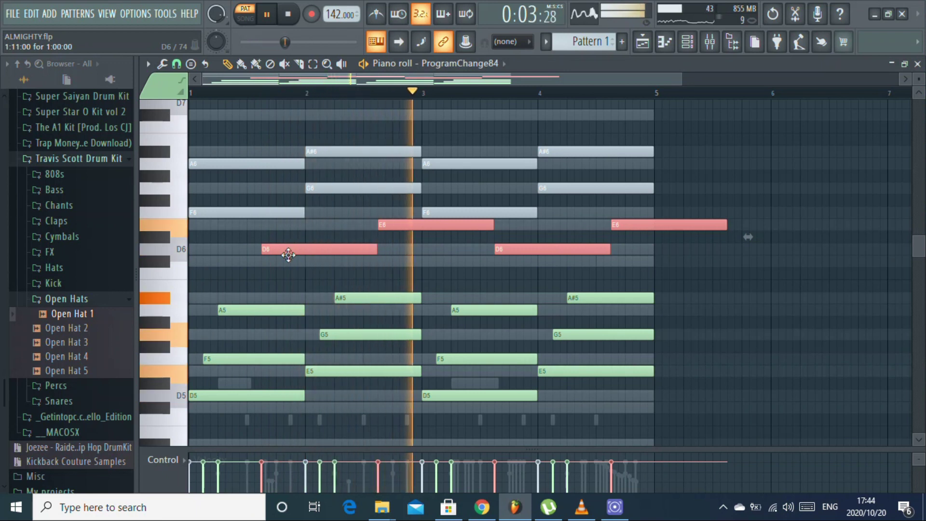
pyautogui.moveTo(348, 247); pyautogui.dragTo(362, 248)
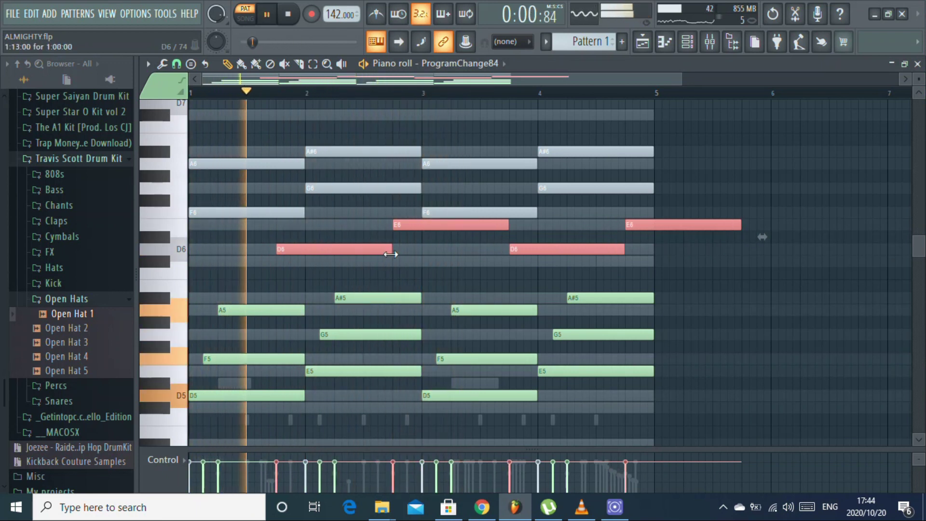
pyautogui.rightClick(646, 224)
pyautogui.rightClick(561, 249)
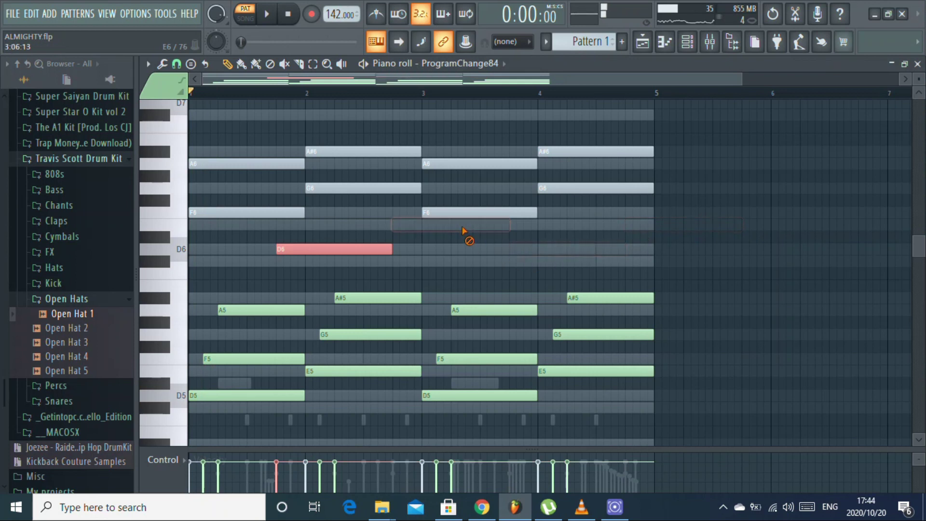
# - Change the staggered chord in bar 3 to C#5, E5 and G5 while the pattern plays
pyautogui.scroll(-4, 454, 249)
pyautogui.press('space')
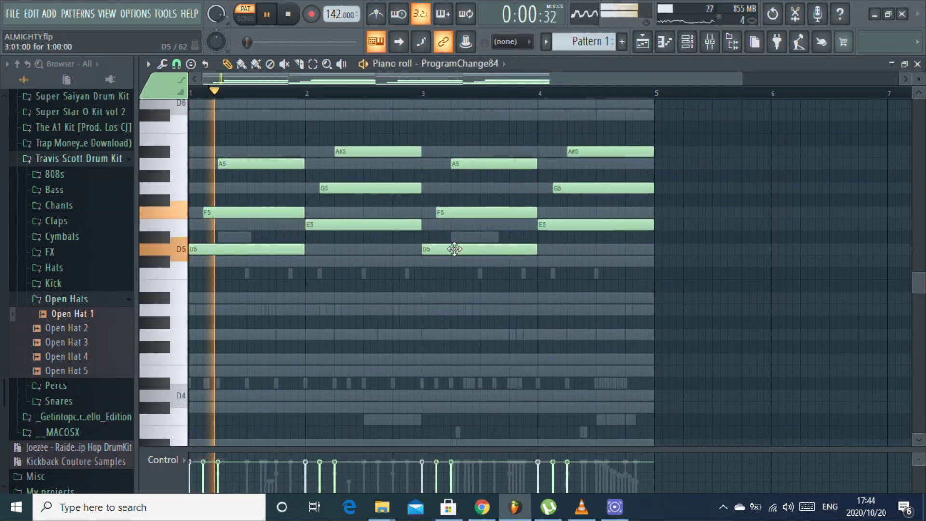
pyautogui.moveTo(452, 250); pyautogui.dragTo(452, 261)
pyautogui.moveTo(458, 212); pyautogui.dragTo(457, 225)
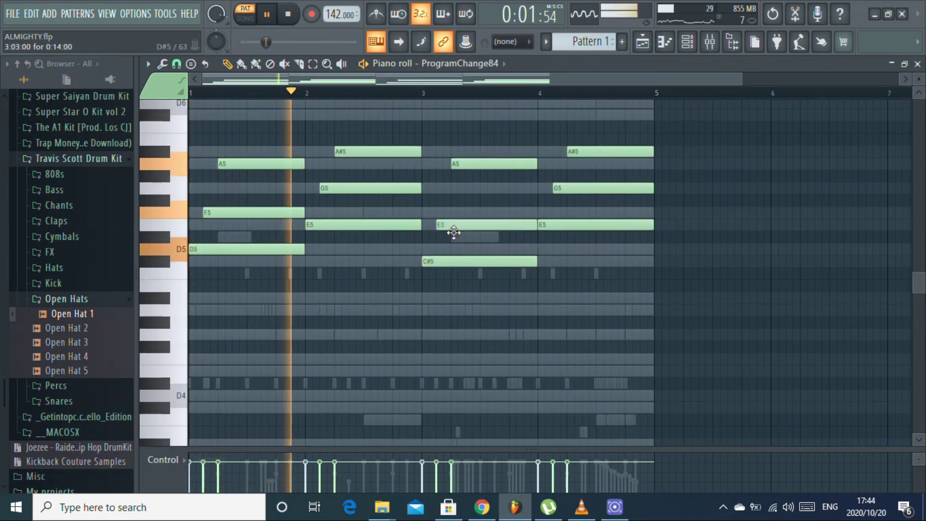
pyautogui.moveTo(461, 165); pyautogui.dragTo(456, 190)
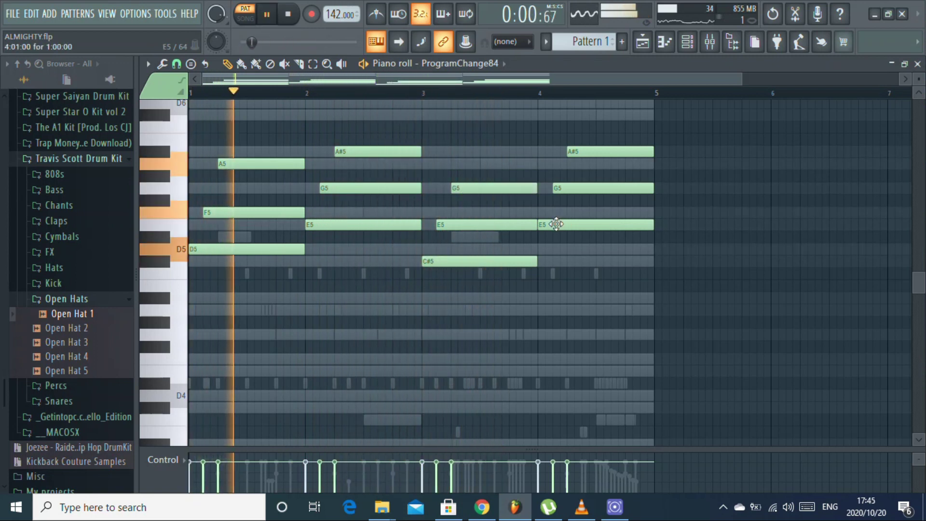
# - Change the staggered chord in bar 4 to A#4, D5 and F5
pyautogui.moveTo(556, 225); pyautogui.dragTo(558, 298)
pyautogui.moveTo(559, 188); pyautogui.dragTo(560, 256)
pyautogui.moveTo(572, 151); pyautogui.dragTo(572, 206)
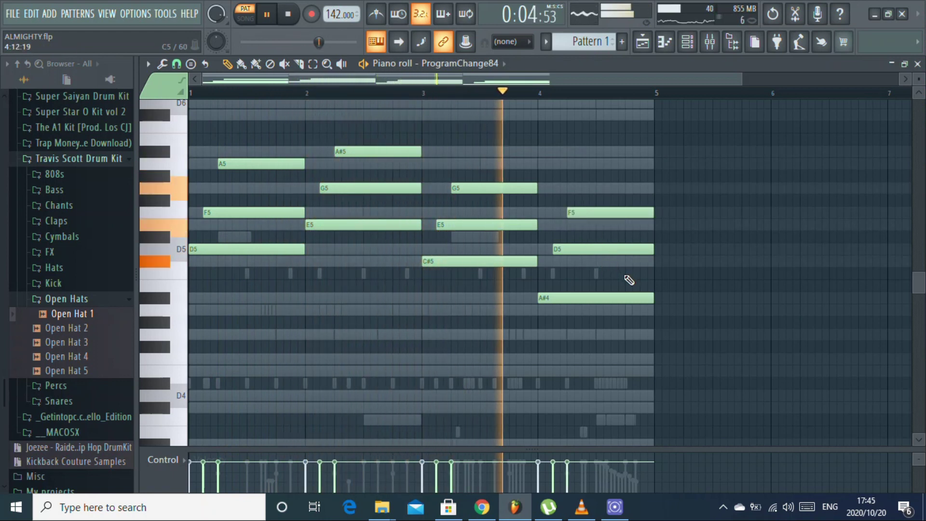
# - Delete the muted F6, A6, G6 and A#6 notes above the chords in all four bars
pyautogui.scroll(8, 627, 279)
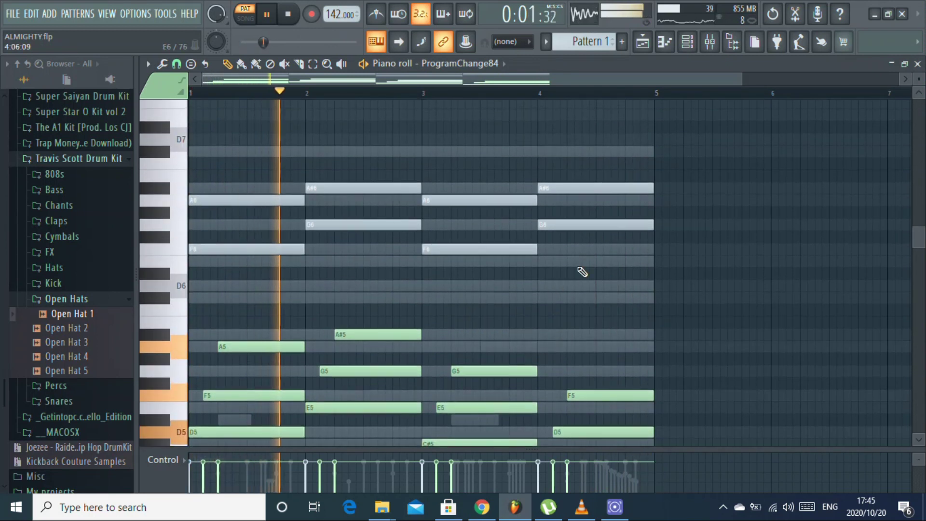
pyautogui.rightClick(588, 224)
pyautogui.rightClick(593, 187)
pyautogui.rightClick(482, 199)
pyautogui.rightClick(482, 248)
pyautogui.scroll(6, 511, 259)
pyautogui.scroll(-8, 498, 227)
pyautogui.rightClick(395, 152)
pyautogui.rightClick(394, 188)
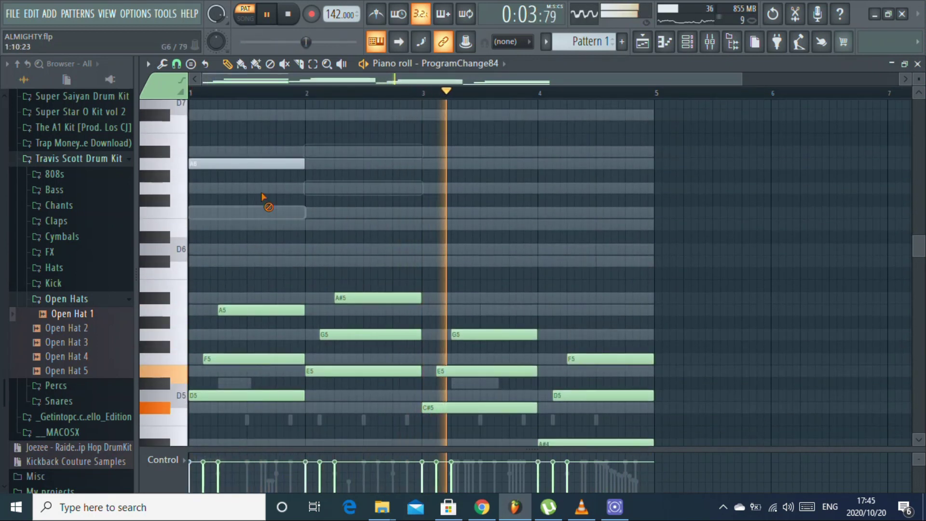
pyautogui.rightClick(264, 164)
pyautogui.rightClick(264, 212)
# - Duplicate all the chord notes in place, transpose the copy up one octave and stop playback
pyautogui.moveTo(802, 234); pyautogui.dragTo(197, 362)
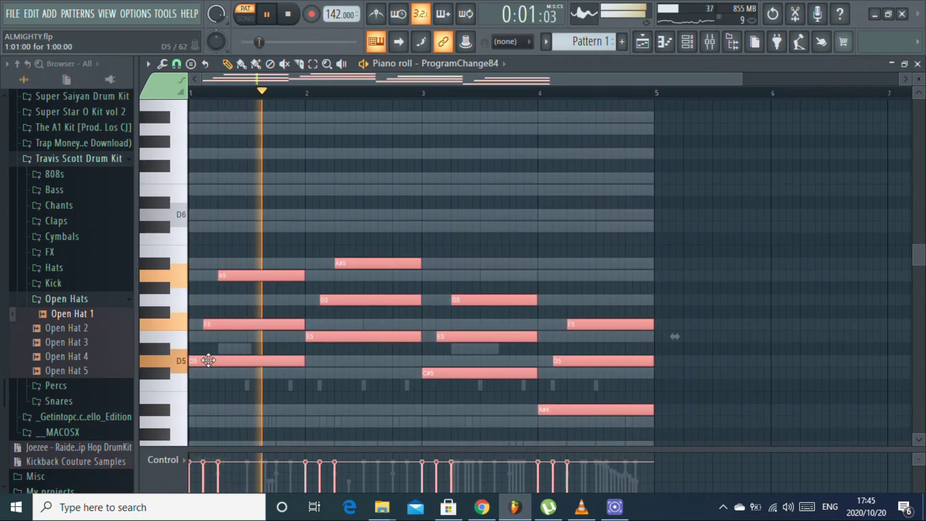
pyautogui.hotkey('ctrl', 'c')
pyautogui.hotkey('ctrl', 'v')
pyautogui.press('Up')
pyautogui.press('Down')
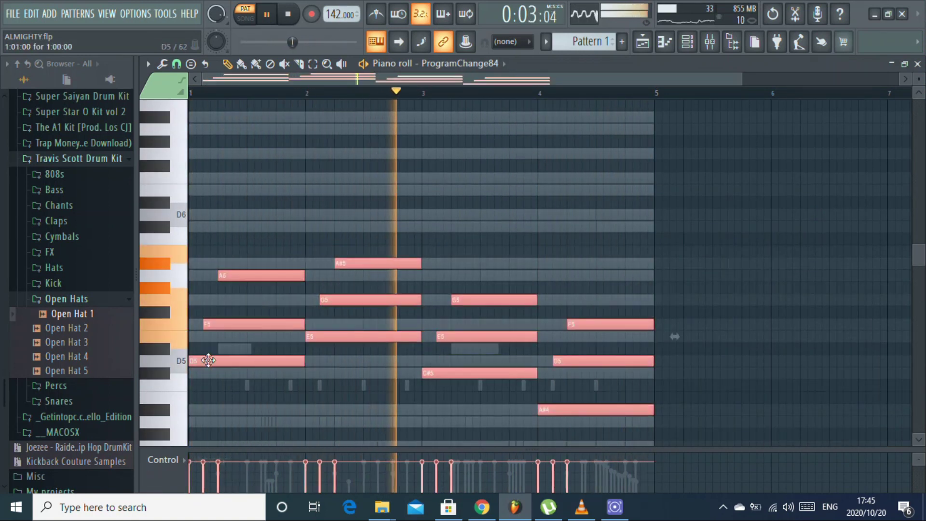
pyautogui.hotkey('ctrl', 'Up')
pyautogui.press('space')
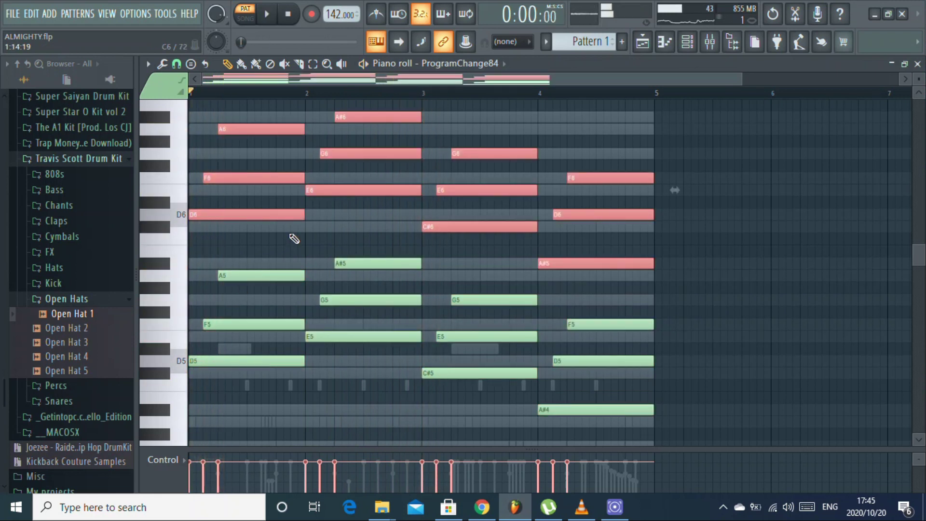
# - Start the upper-octave D6 in bar 1 and E6 in bar 2 eight steps late, trimming D6 to the bar end
pyautogui.click(294, 239)
pyautogui.rightClick(299, 241)
pyautogui.moveTo(233, 213); pyautogui.dragTo(374, 194)
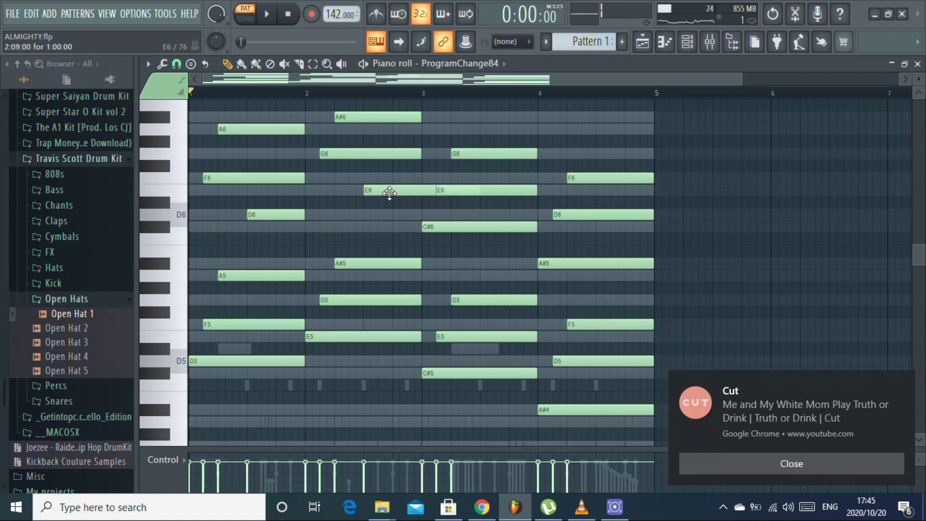
pyautogui.keyDown('ctrl'); pyautogui.click(389, 193); pyautogui.keyUp('ctrl')
pyautogui.keyDown('ctrl'); pyautogui.click(492, 227); pyautogui.keyUp('ctrl')
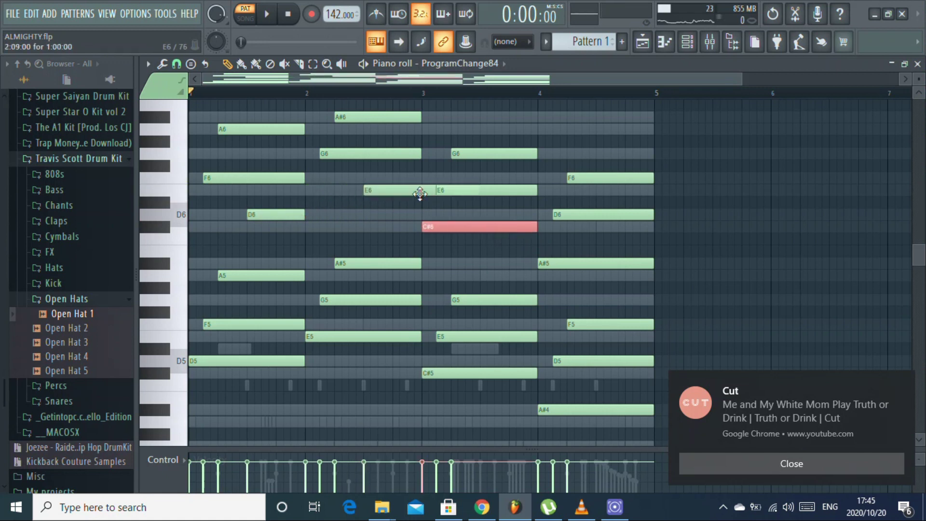
pyautogui.keyDown('ctrl'); pyautogui.click(420, 193); pyautogui.keyUp('ctrl')
pyautogui.keyDown('ctrl'); pyautogui.click(546, 260); pyautogui.keyUp('ctrl')
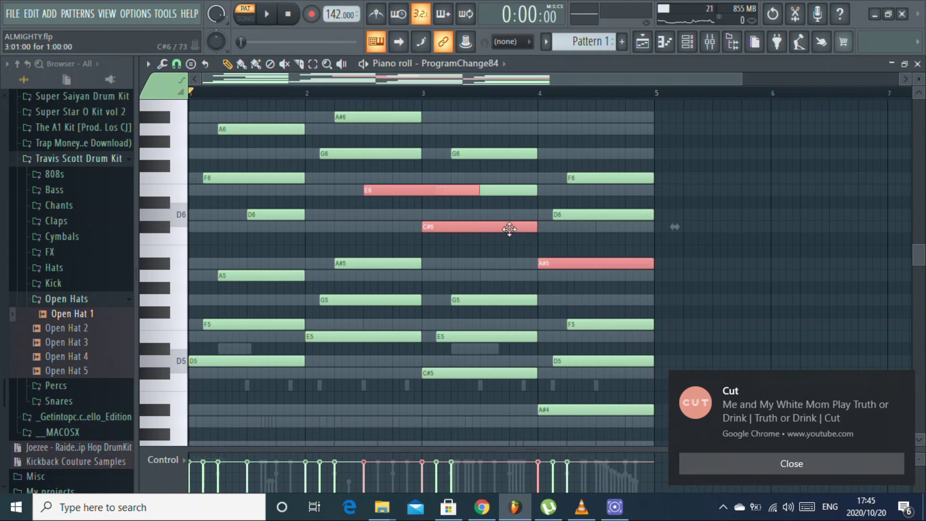
pyautogui.moveTo(557, 270); pyautogui.dragTo(516, 222)
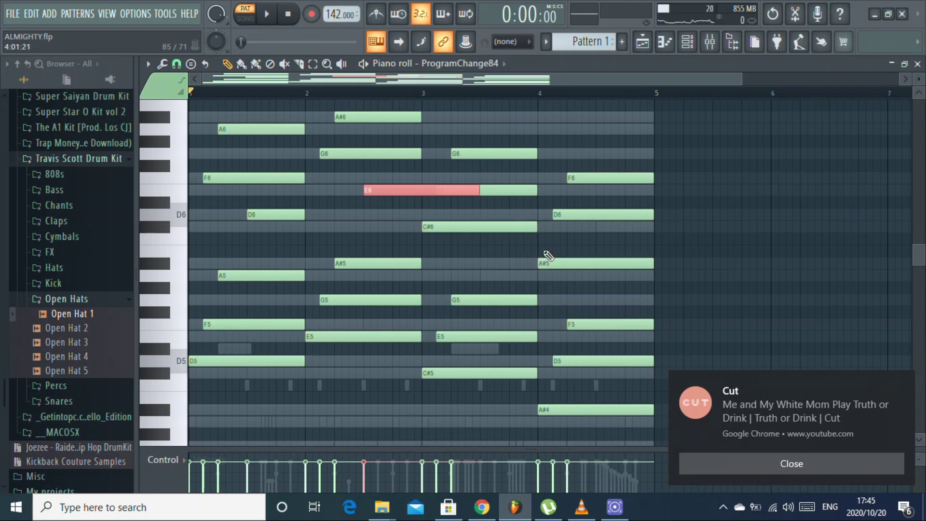
pyautogui.click(516, 224)
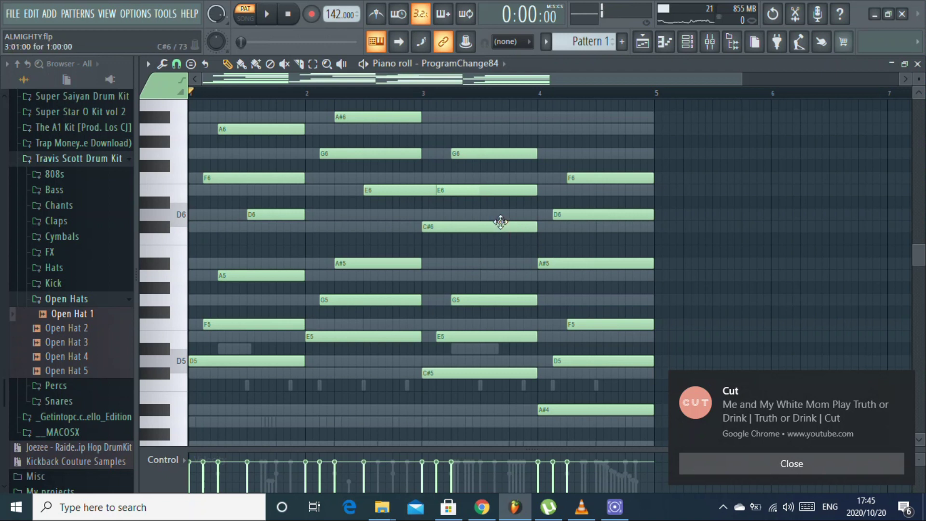
# - Start the upper-octave C#6 in bar 3 and A#5 in bar 4 eight steps late, keeping their ends at the bar ends
pyautogui.keyDown('ctrl'); pyautogui.click(501, 226); pyautogui.keyUp('ctrl')
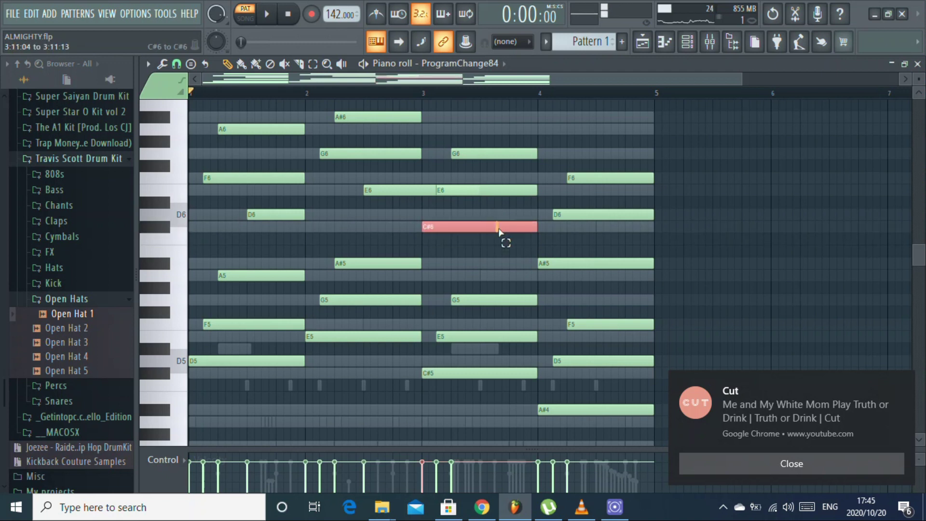
pyautogui.keyDown('ctrl'); pyautogui.click(545, 263); pyautogui.keyUp('ctrl')
pyautogui.moveTo(518, 227); pyautogui.dragTo(537, 227)
# - Trim bar 2's E6 to the bar end and shorten bar 3's E6 and bar 4's upper D6 to the last four steps
pyautogui.click(419, 193)
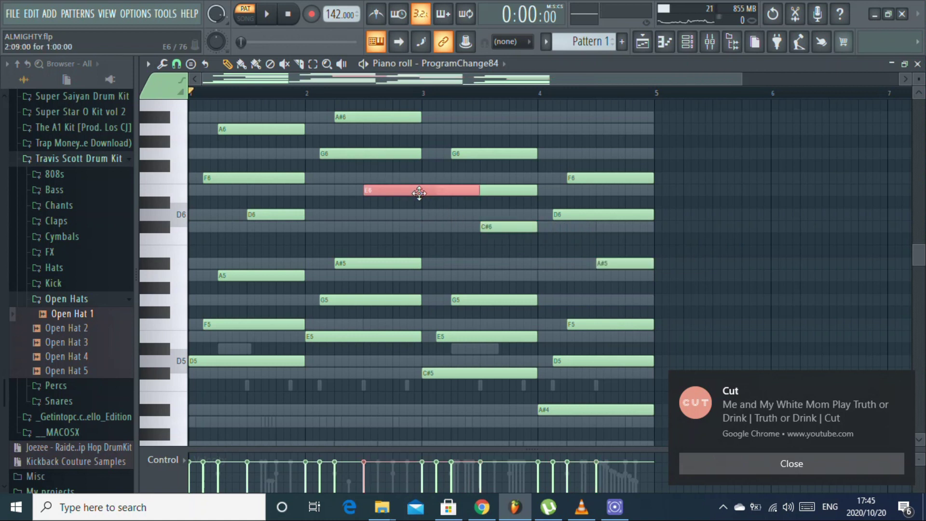
pyautogui.moveTo(467, 192); pyautogui.dragTo(533, 193)
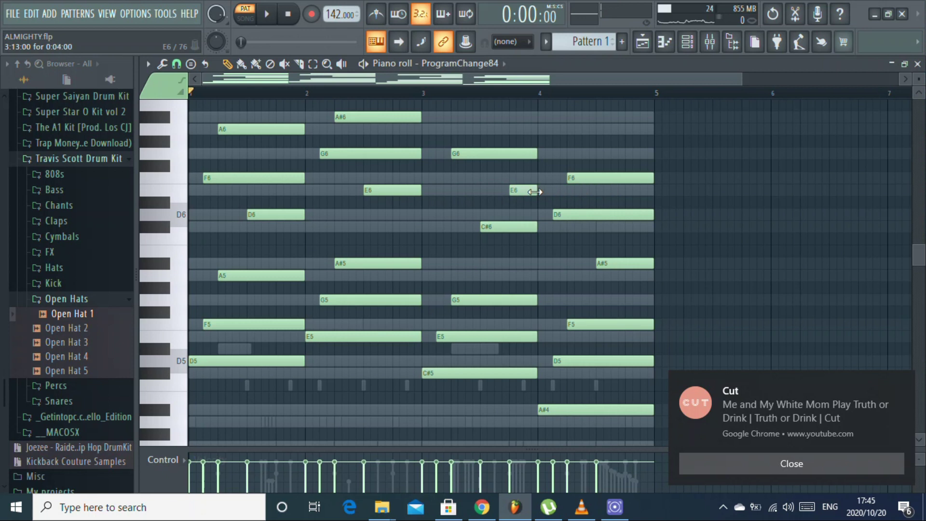
pyautogui.moveTo(591, 212); pyautogui.dragTo(653, 220)
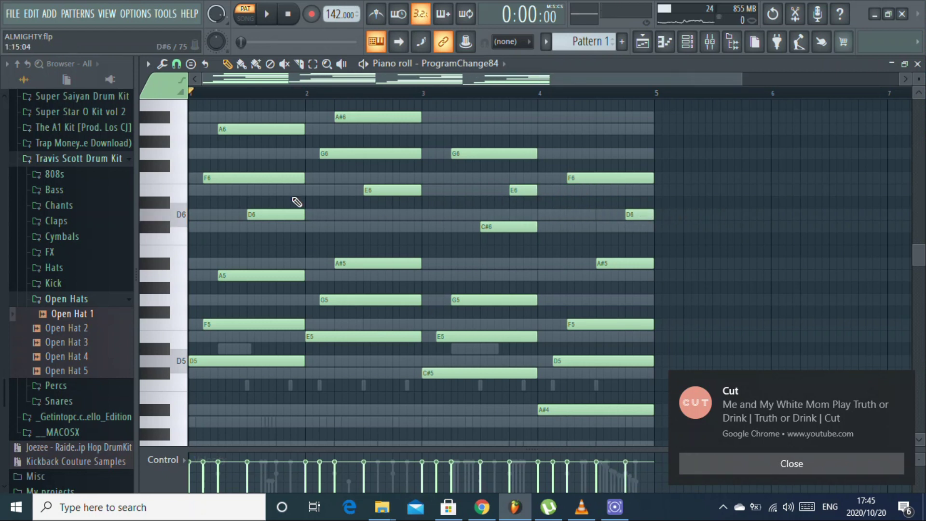
# - Move the upper-octave A6, A#6, bar-3 G6 and bar-4 F6 two steps later, trim F6 at bar 4's end, and play the pattern
pyautogui.scroll(1, 259, 183)
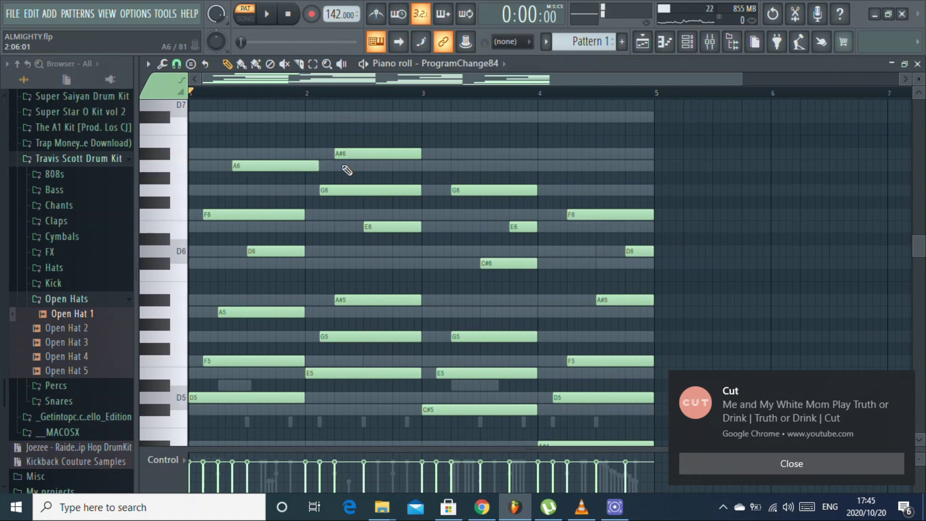
pyautogui.moveTo(463, 190); pyautogui.dragTo(474, 189)
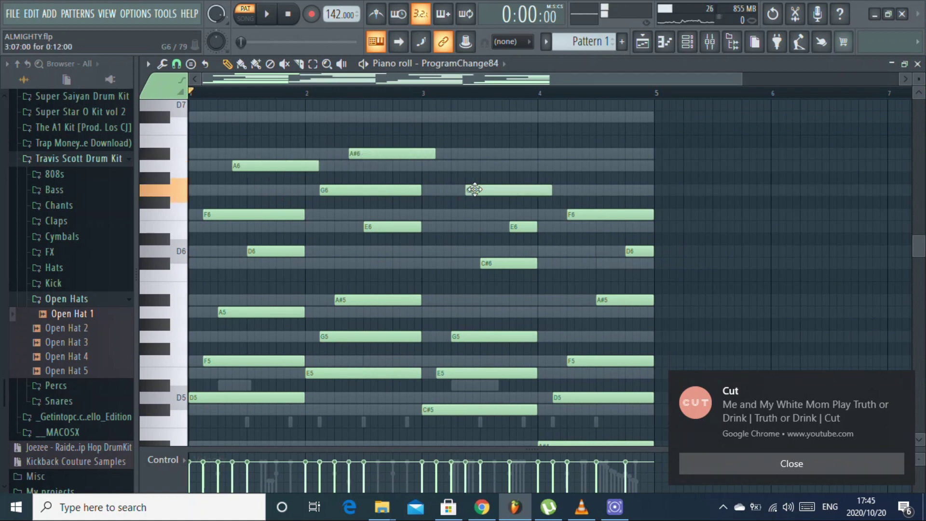
pyautogui.moveTo(569, 215)
pyautogui.mouseDown()
pyautogui.moveTo(599, 213)
pyautogui.moveTo(584, 215)
pyautogui.mouseUp()
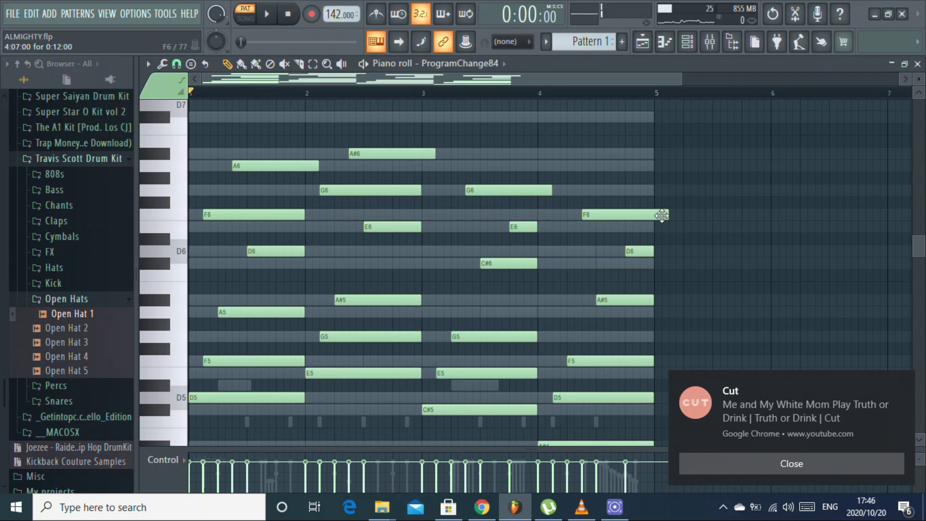
pyautogui.press('space')
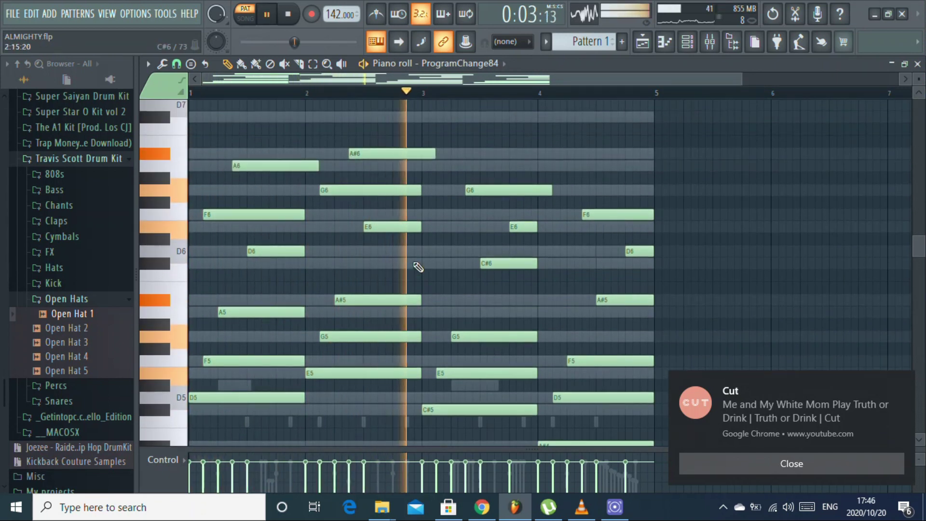
# - Audition the Pigments Keys presets on ProgramChange84 during playback, going one by one from Clean Electric Guitar to Dub Pluck
pyautogui.press('F6')
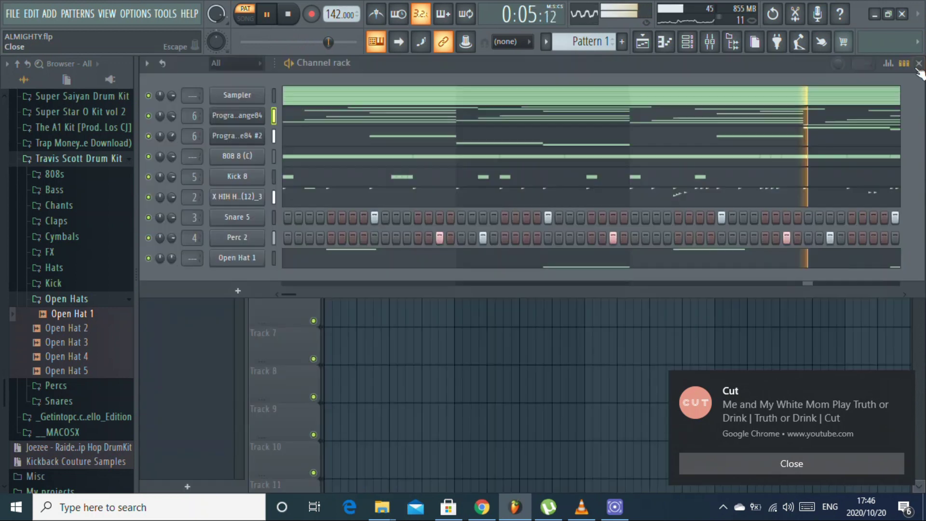
pyautogui.click(244, 117)
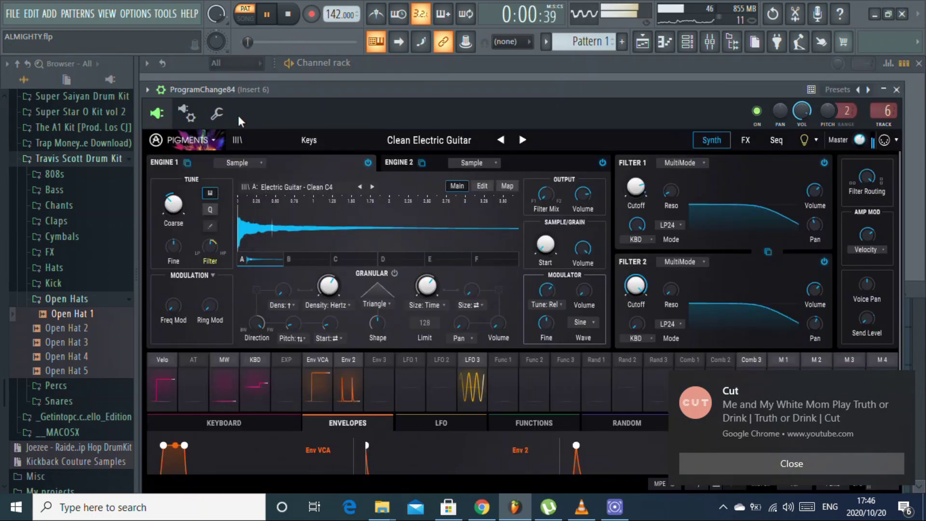
pyautogui.click(523, 140)
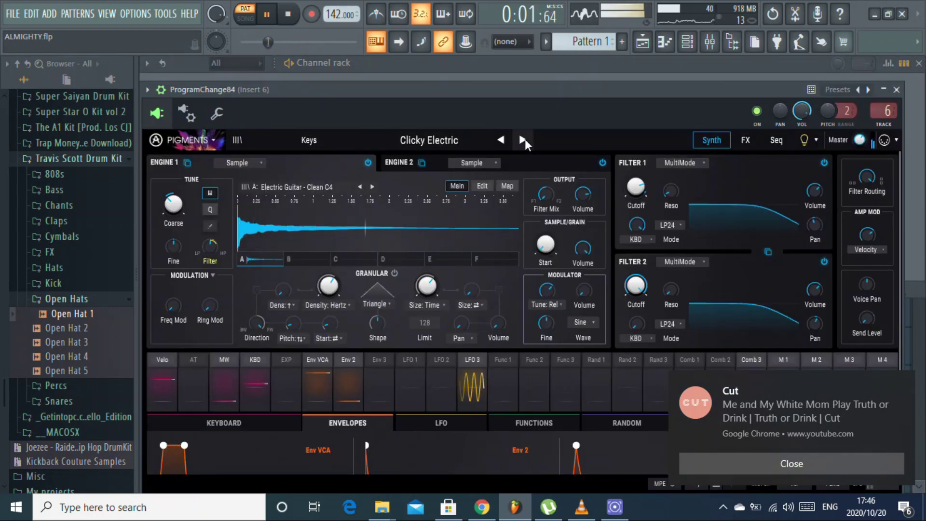
pyautogui.click(523, 141)
pyautogui.click(525, 140)
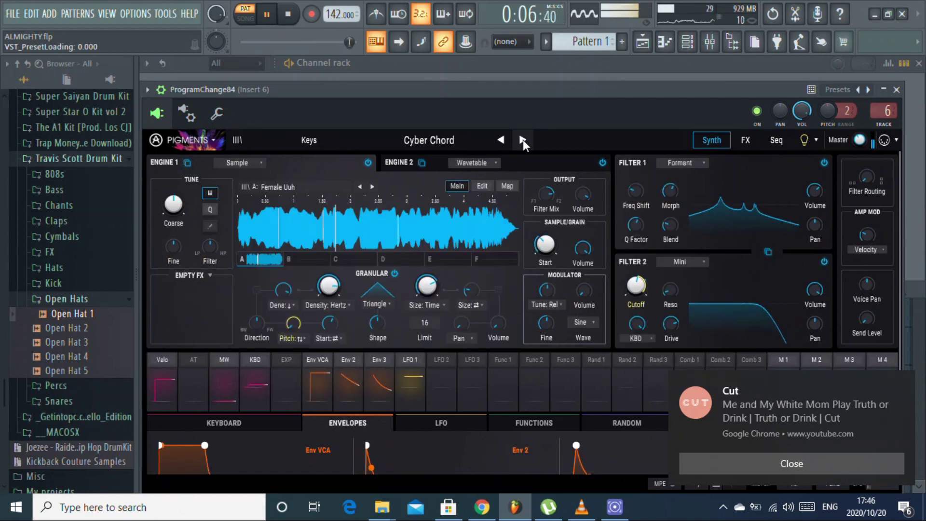
pyautogui.click(522, 140)
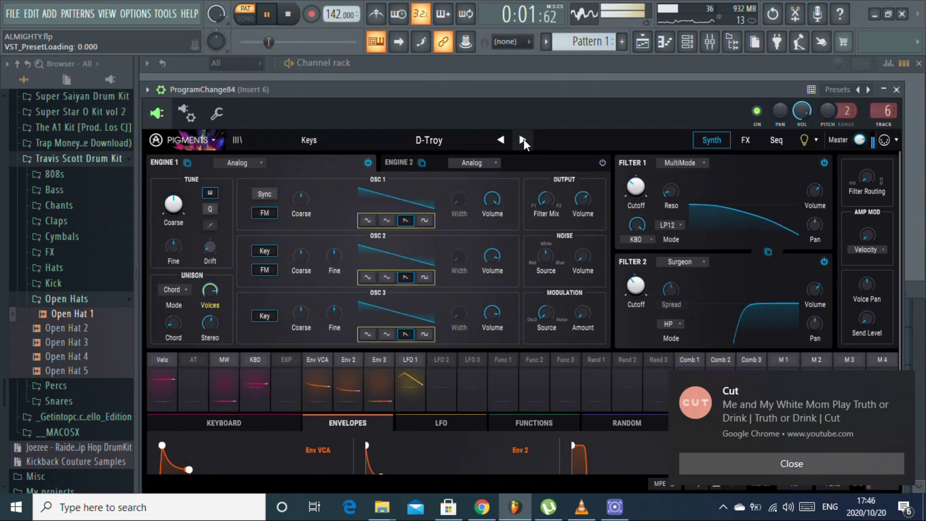
pyautogui.click(523, 139)
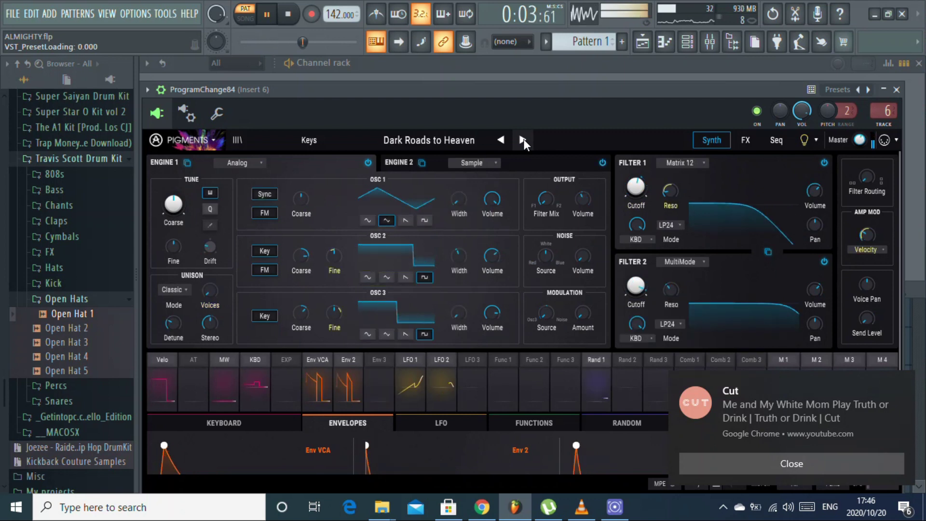
pyautogui.click(522, 139)
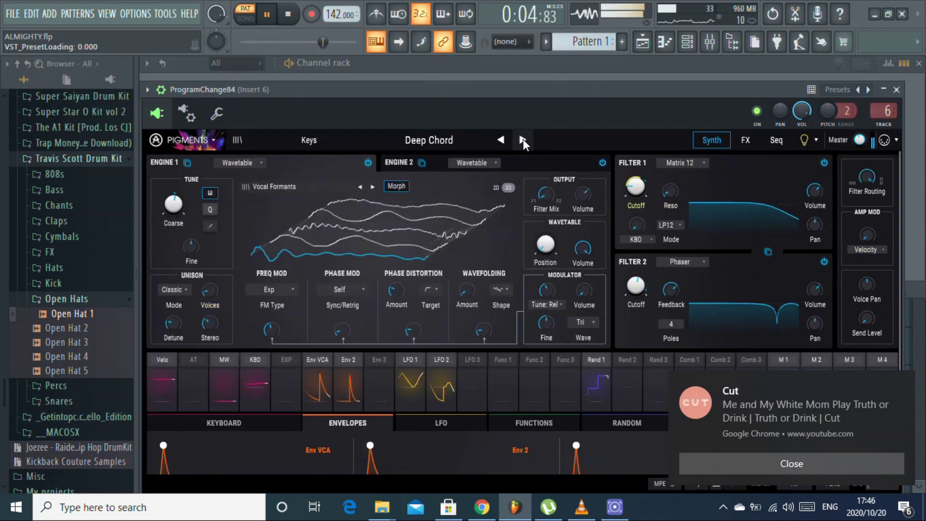
pyautogui.click(522, 139)
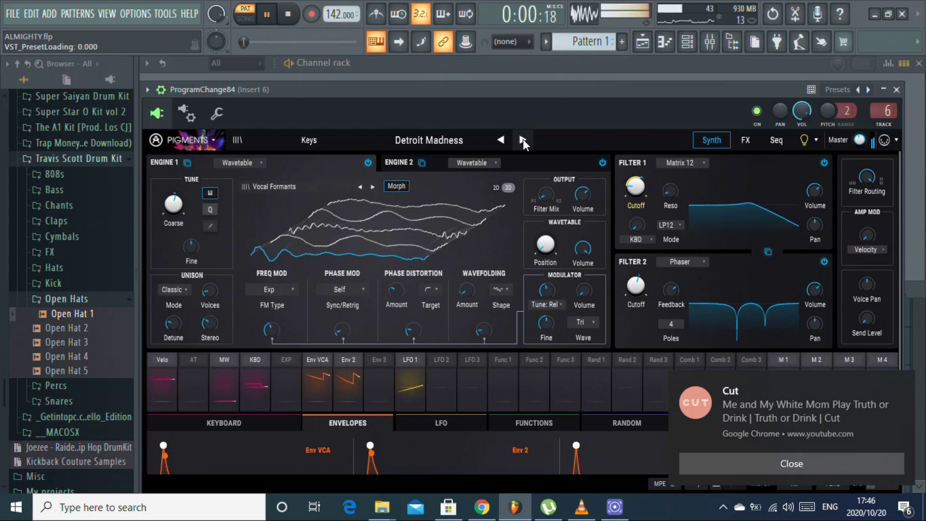
pyautogui.click(522, 140)
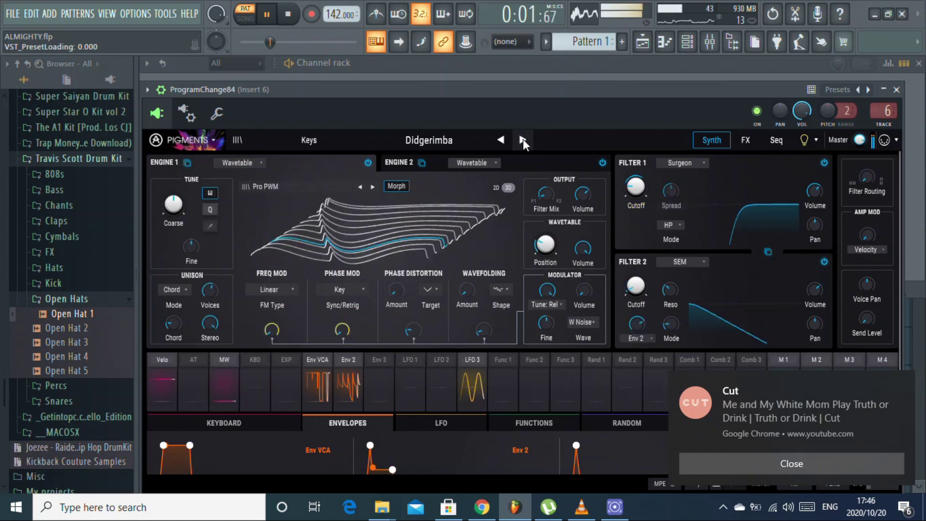
pyautogui.click(523, 140)
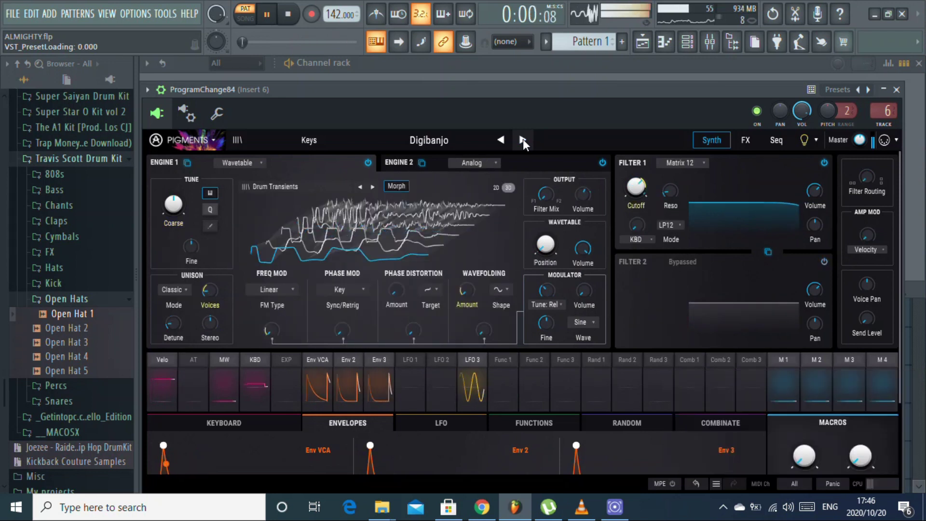
pyautogui.click(523, 140)
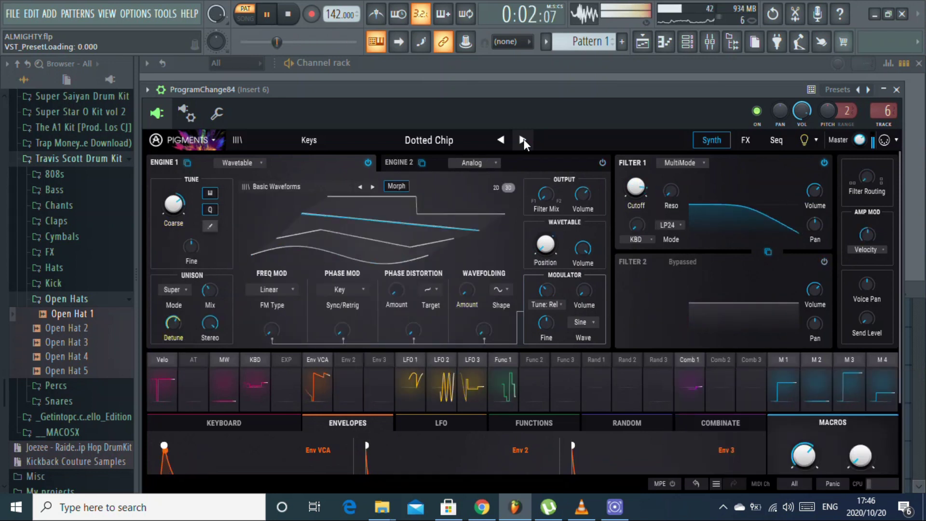
pyautogui.click(523, 140)
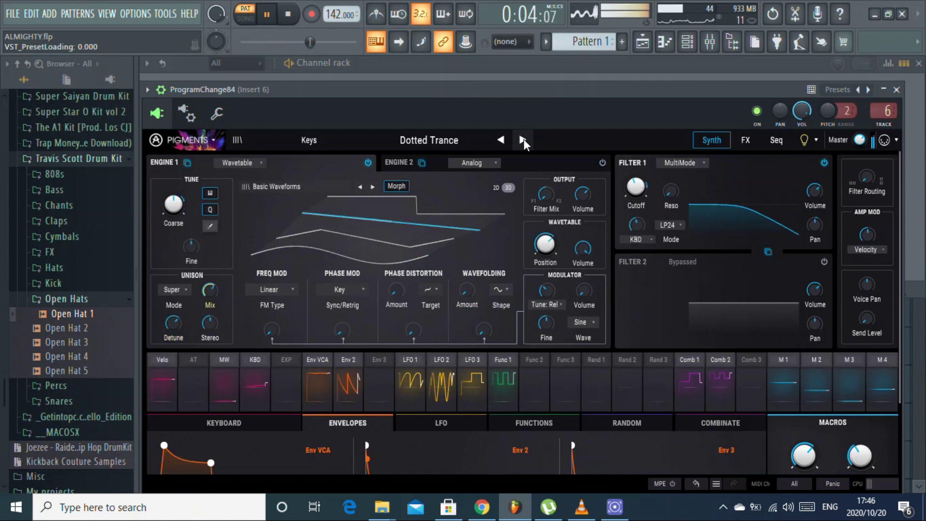
pyautogui.click(523, 140)
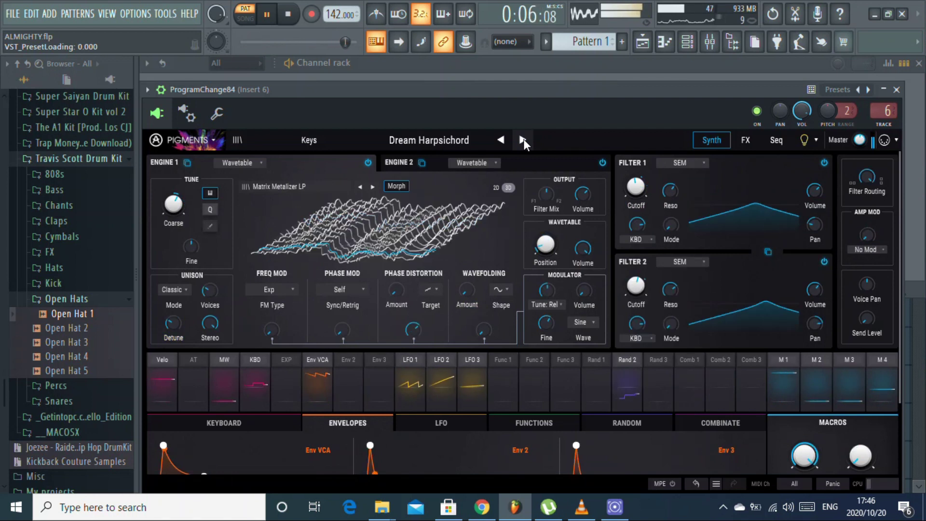
pyautogui.click(522, 139)
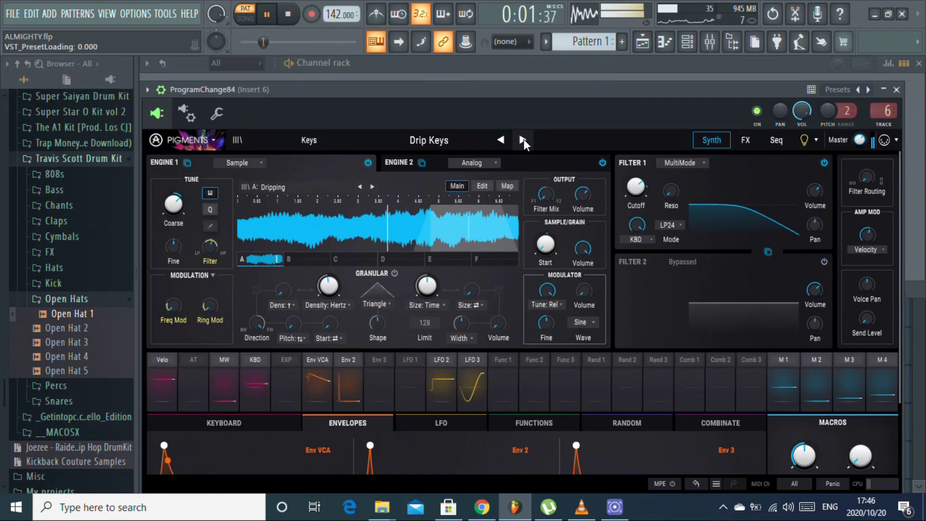
pyautogui.click(522, 140)
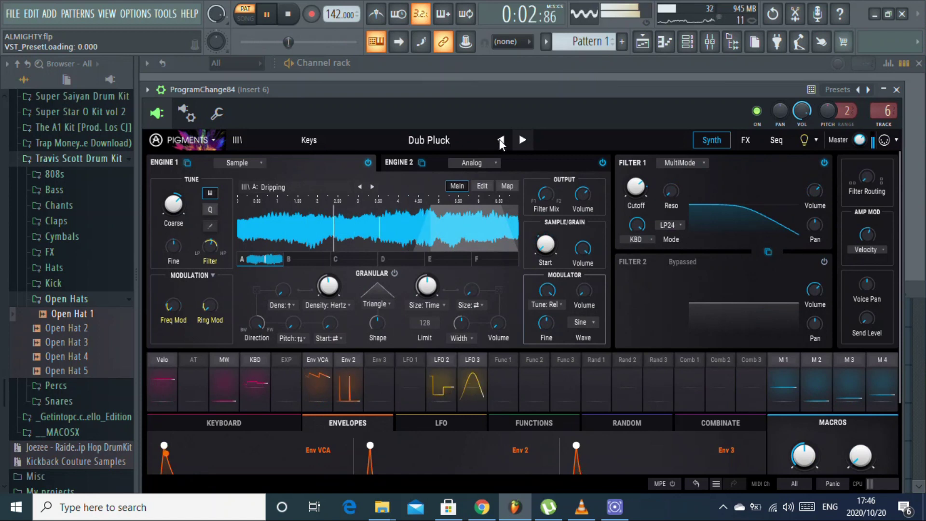
# - Load the Falling Key preset for ProgramChange84, compare it with Familiar Faces, return to Falling Key and close the plugin
pyautogui.click(449, 143)
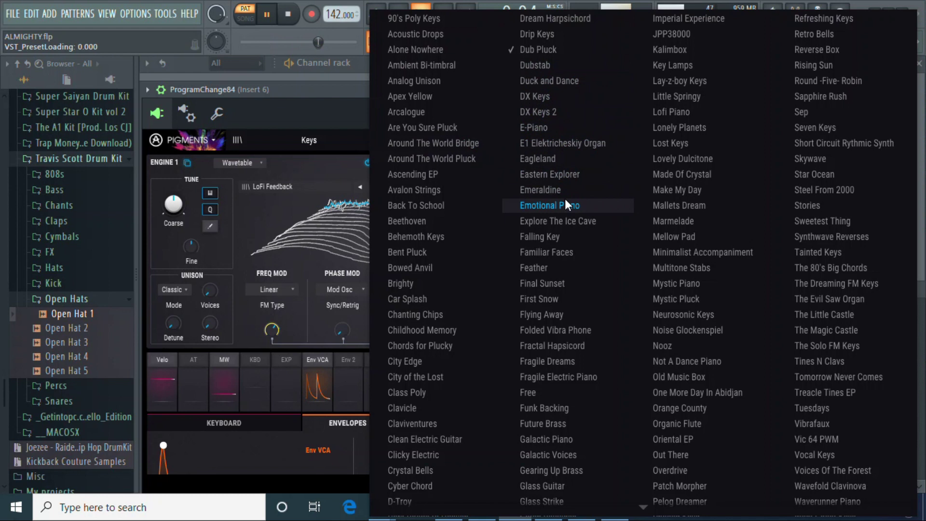
pyautogui.click(565, 235)
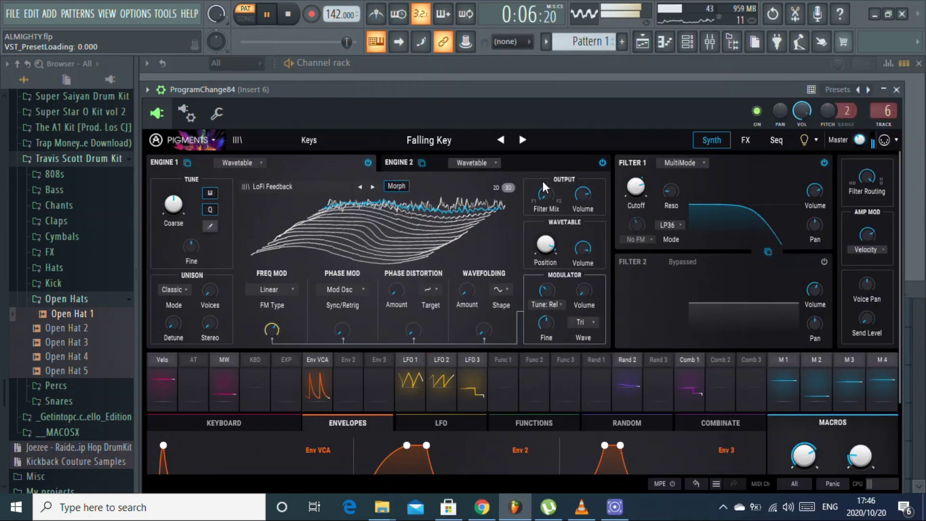
pyautogui.click(522, 140)
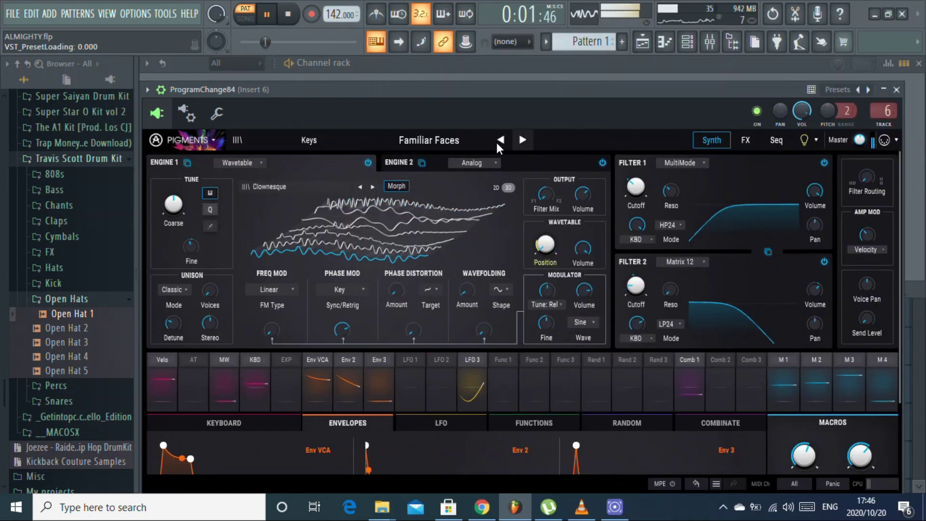
pyautogui.click(500, 140)
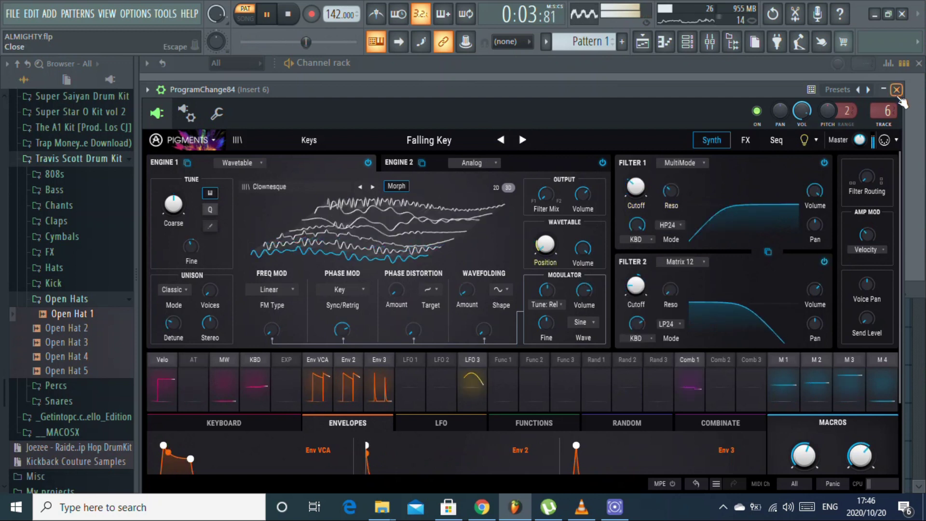
pyautogui.press('F6')
pyautogui.press('Escape')
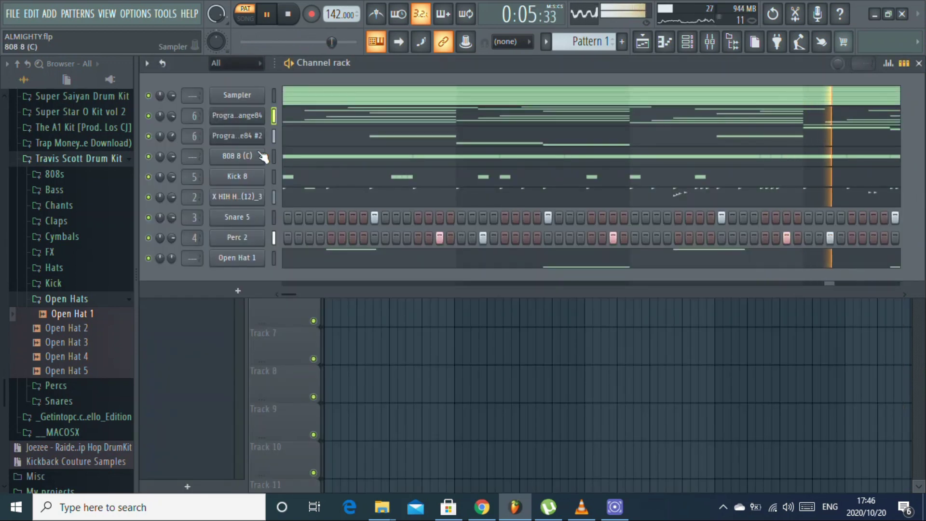
# - Mute the ProgramChange84 #2 channel and transpose all ProgramChange84 notes up one octave after trying them an octave lower
pyautogui.click(148, 136)
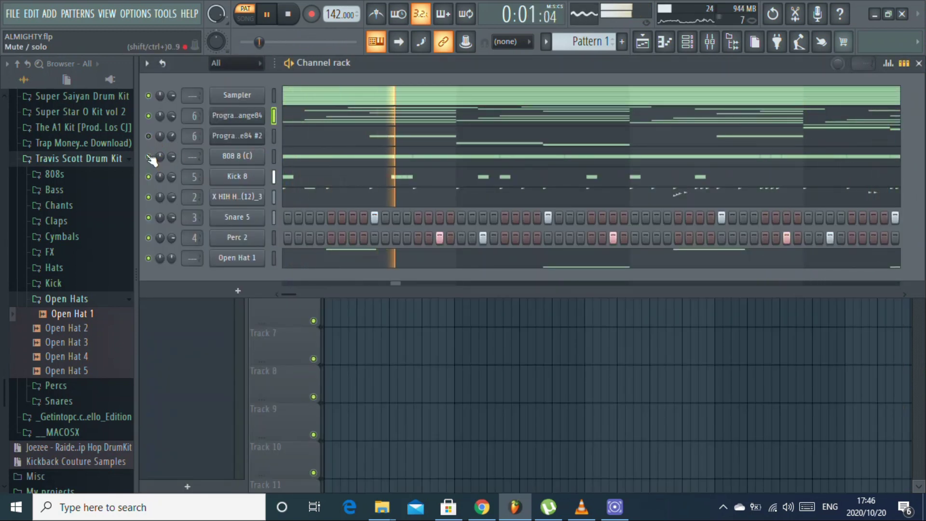
pyautogui.click(301, 121)
pyautogui.hotkey('ctrl', 'Down')
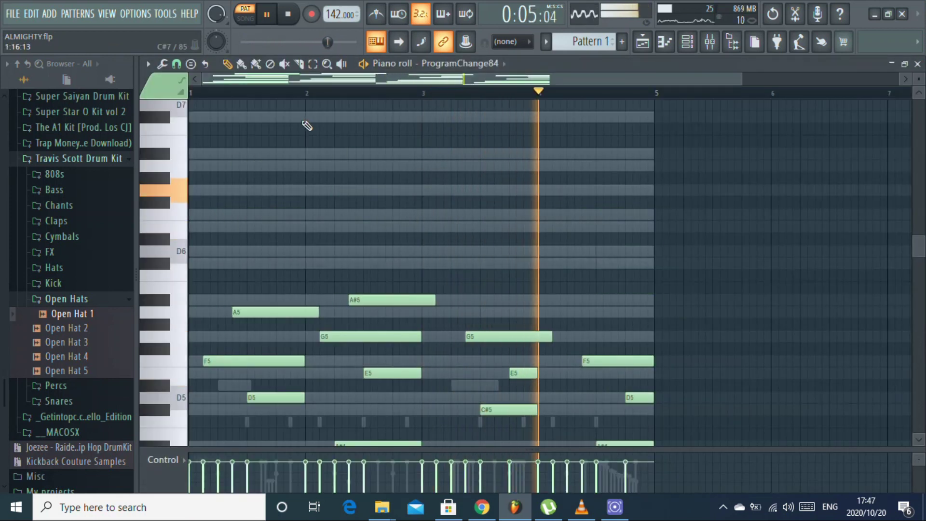
pyautogui.hotkey('ctrl', 'Up')
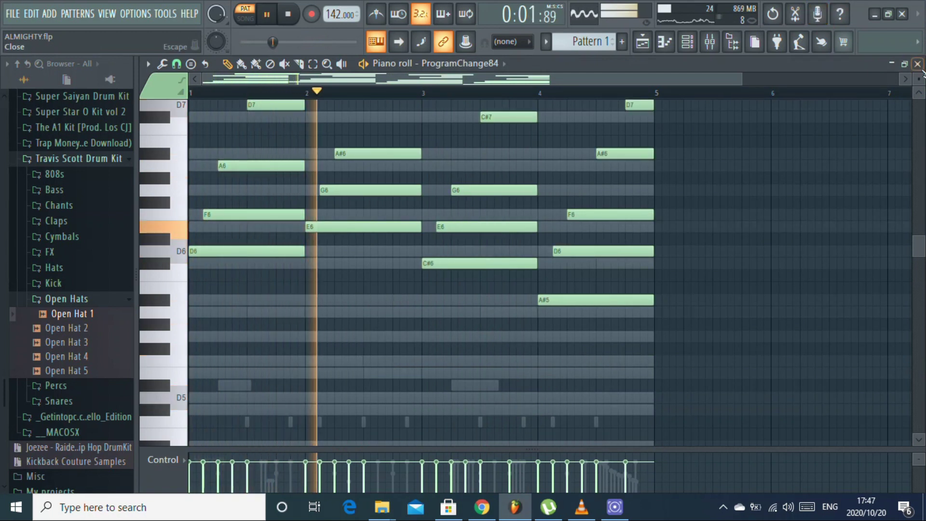
# - Open the ProgramChange84 plugin and audition its Keys presets one by one from Familiar Faces to Flying Away during playback
pyautogui.press('F7')
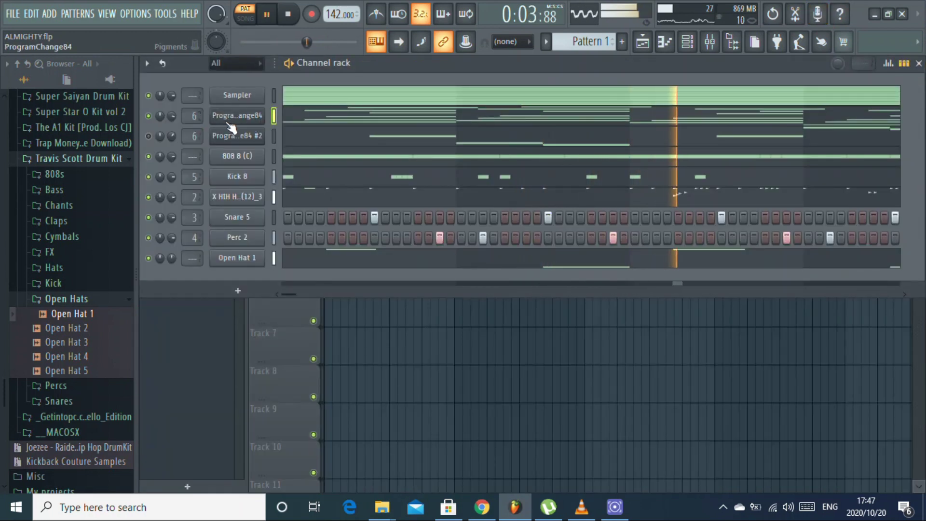
pyautogui.click(237, 115)
pyautogui.click(528, 144)
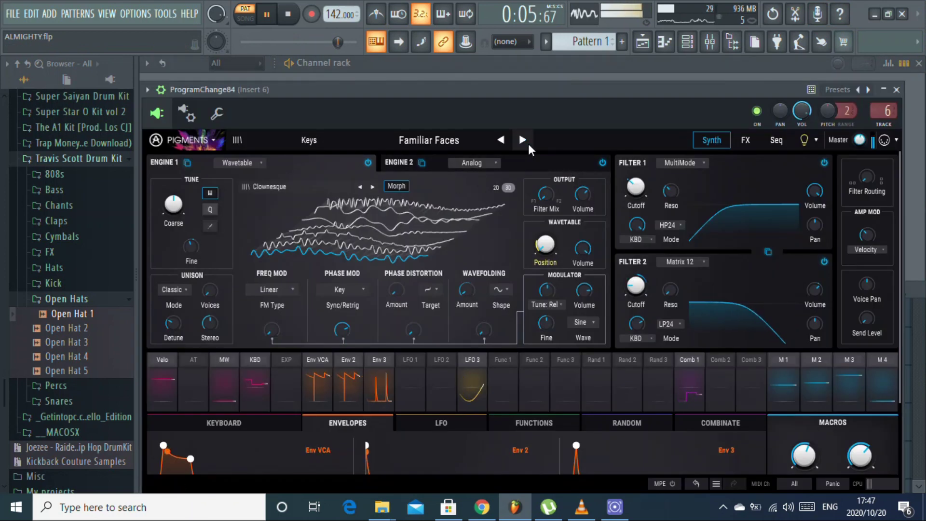
pyautogui.click(528, 144)
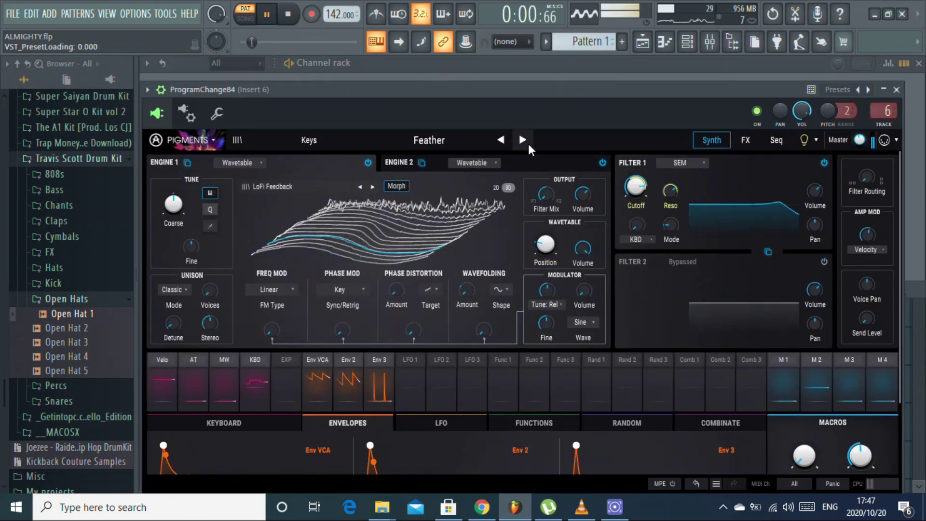
pyautogui.click(528, 143)
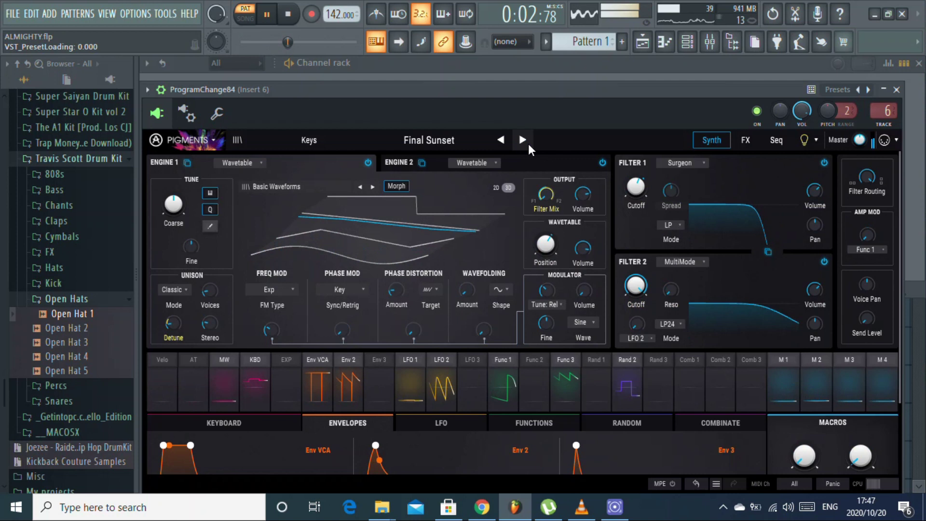
pyautogui.click(528, 143)
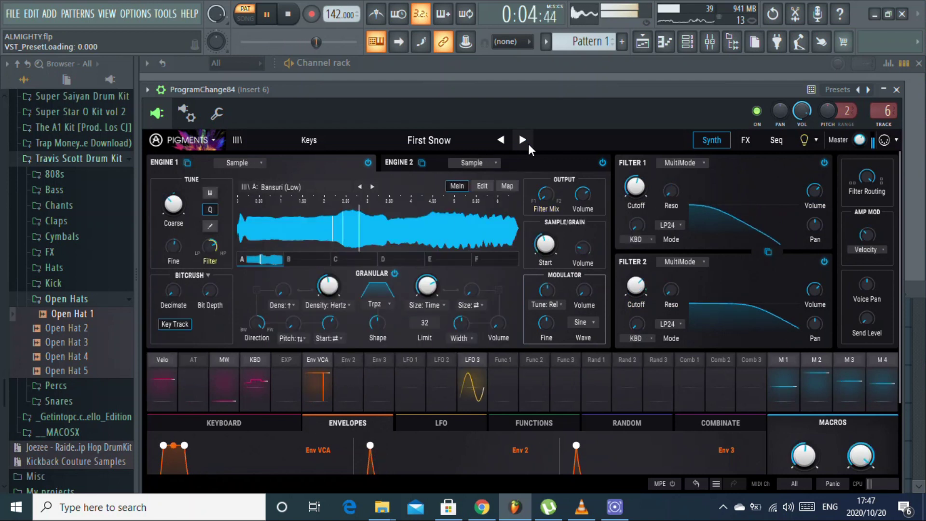
pyautogui.click(528, 144)
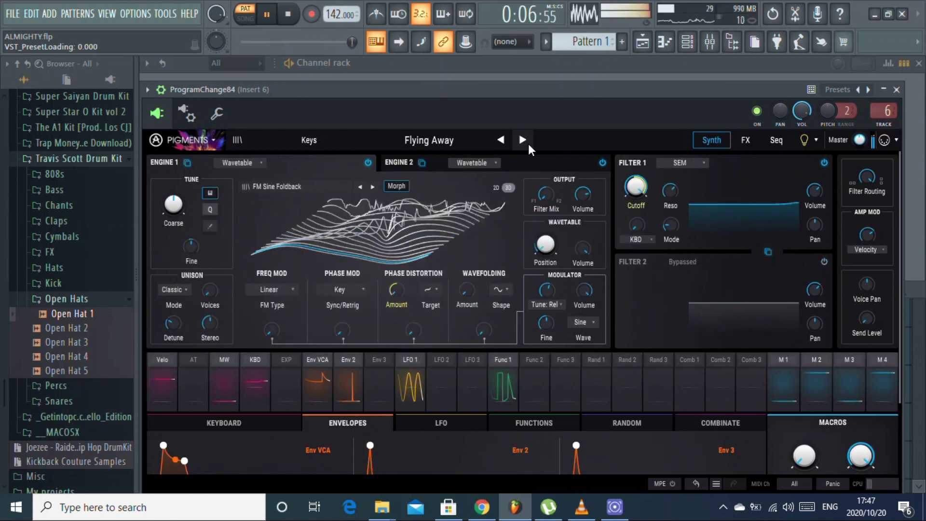
pyautogui.click(528, 144)
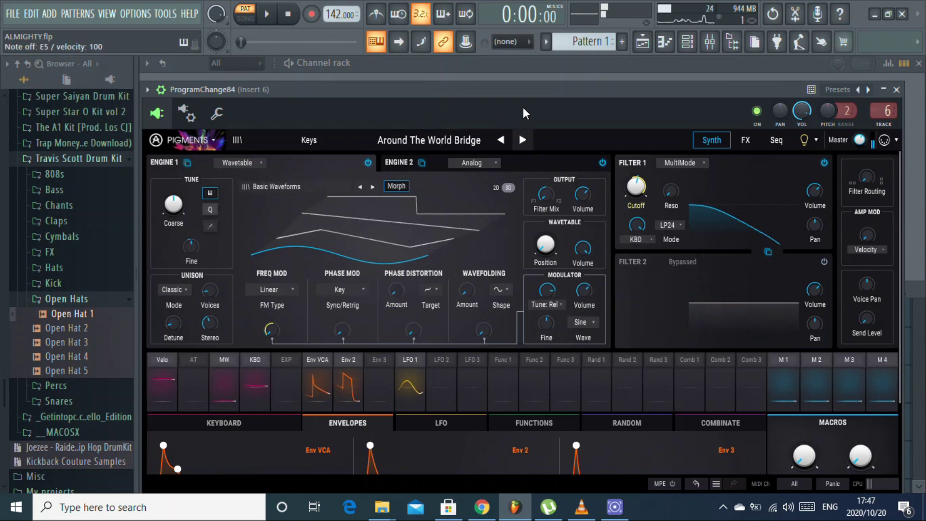
# - Audition the Keys presets one by one from Around The World Bridge to Beethoven, including Ascending EP, Avalon Strings and Back To School
pyautogui.click(523, 140)
pyautogui.press('space')
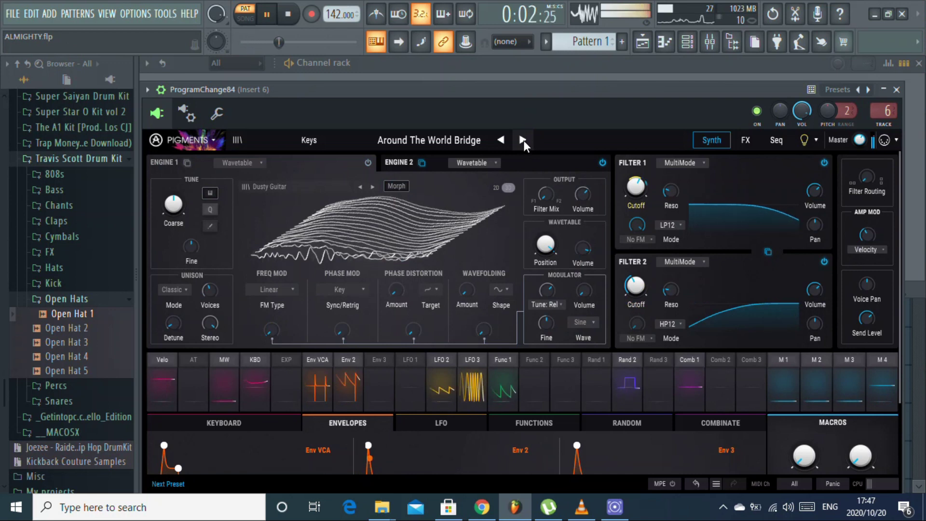
pyautogui.click(523, 139)
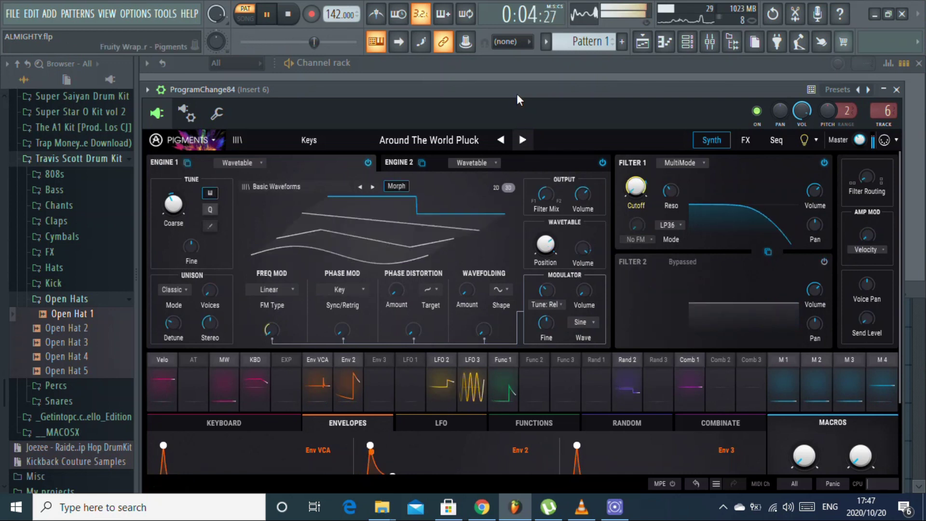
pyautogui.press('space')
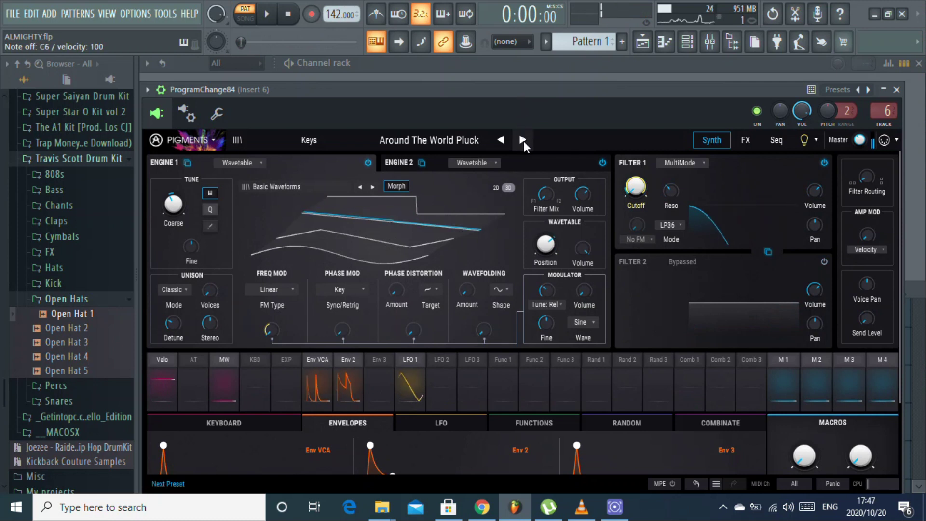
pyautogui.click(523, 139)
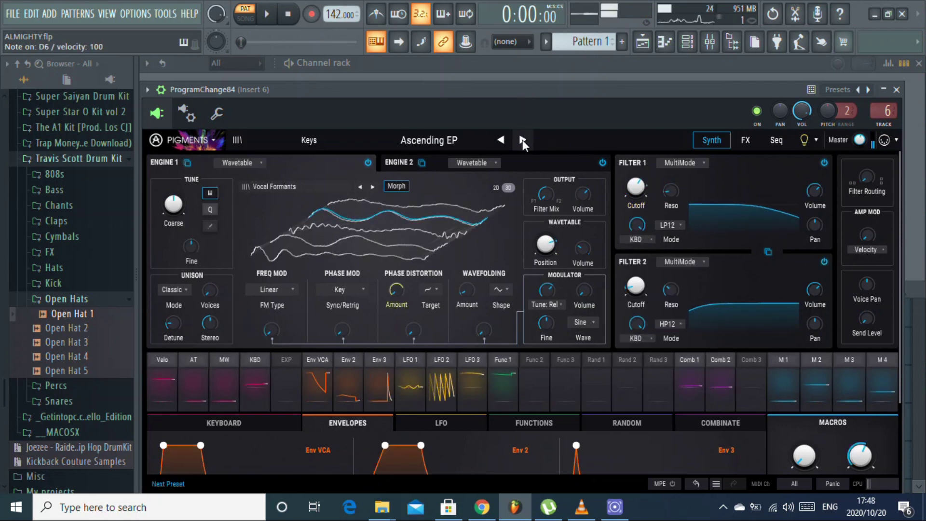
pyautogui.press('space')
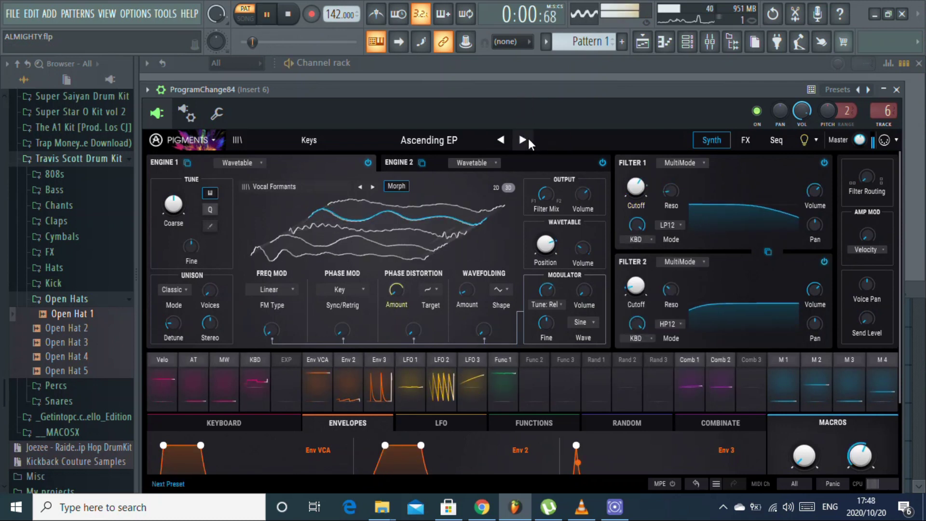
pyautogui.click(528, 139)
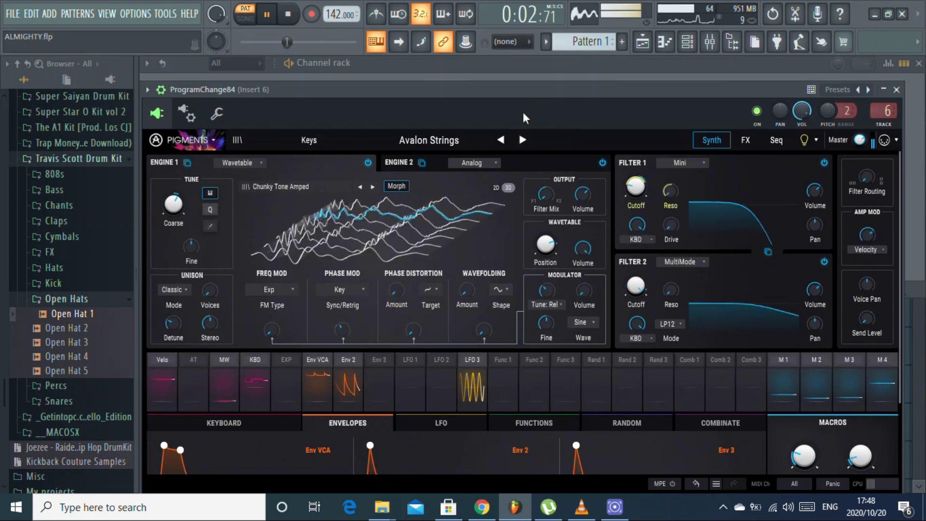
pyautogui.click(523, 136)
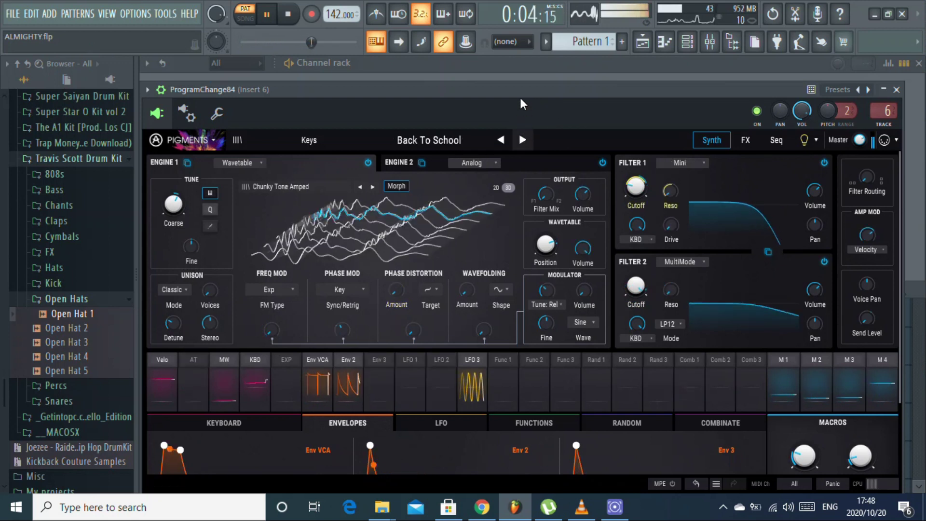
pyautogui.click(523, 138)
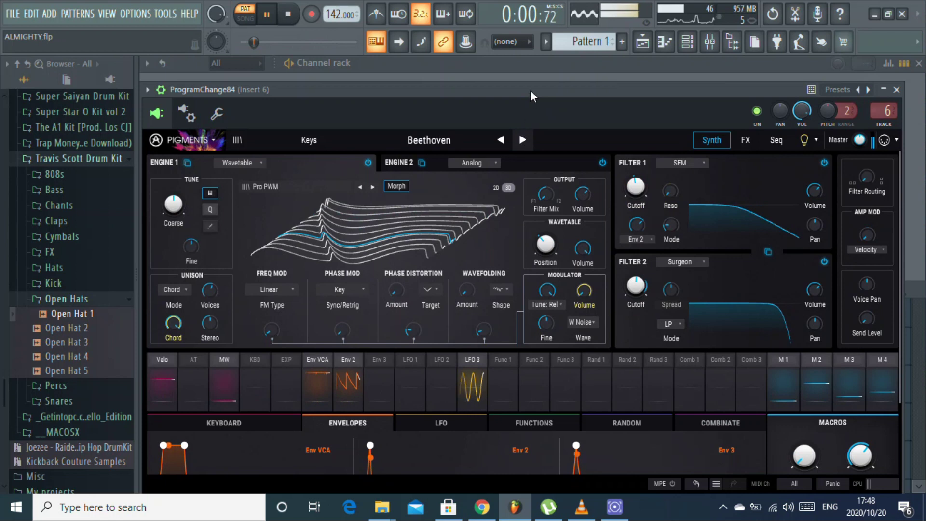
# - Load the Glass Guitar preset for ProgramChange84 and close the plugin
pyautogui.click(447, 144)
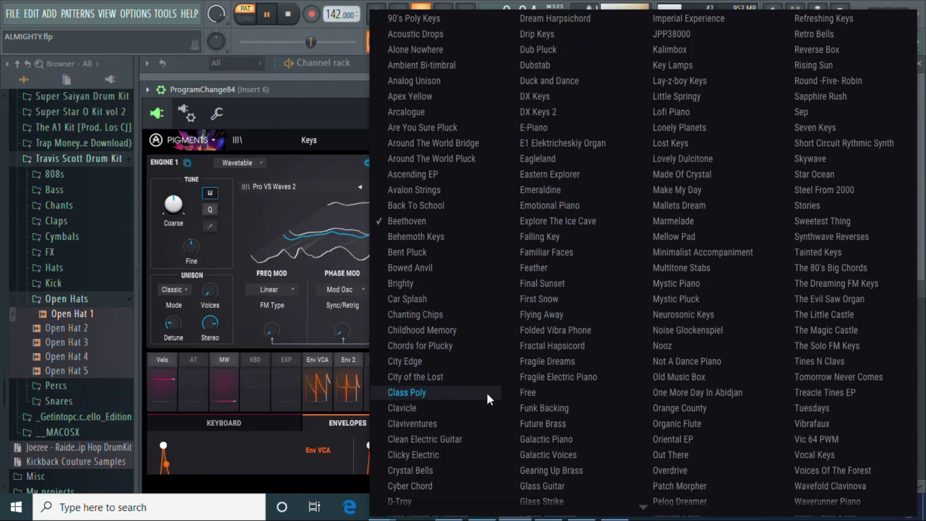
pyautogui.click(549, 486)
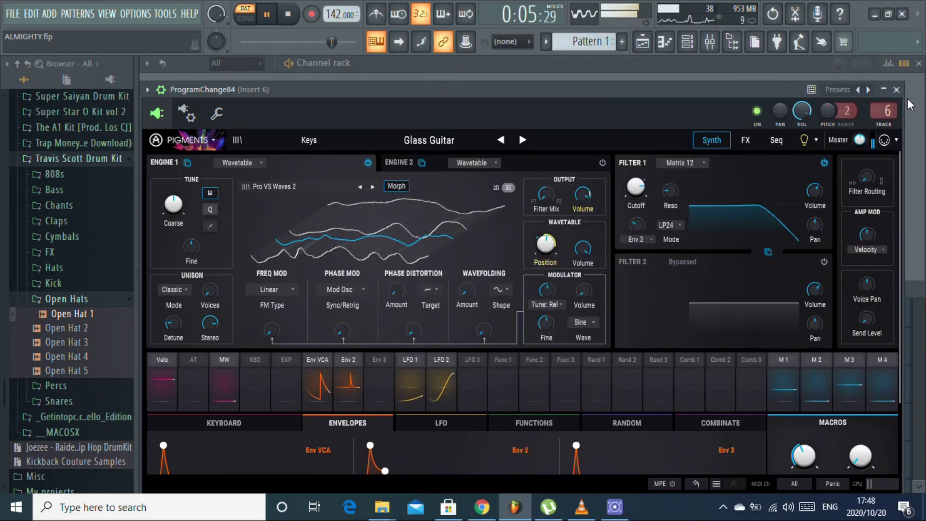
pyautogui.click(895, 89)
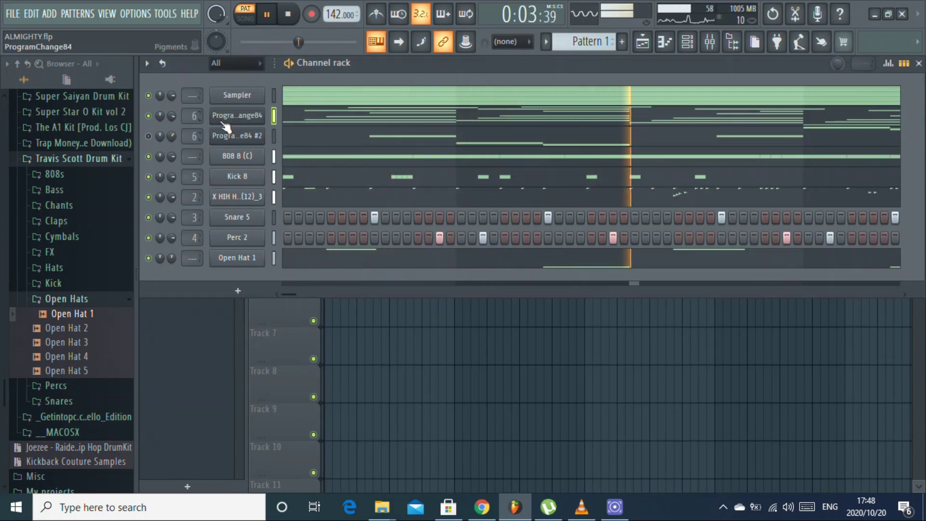
# - Check the Insert 6 effects in the mixer, route ProgramChange84 #2 to mixer track 7 and restart playback
pyautogui.press('space')
pyautogui.press('F9')
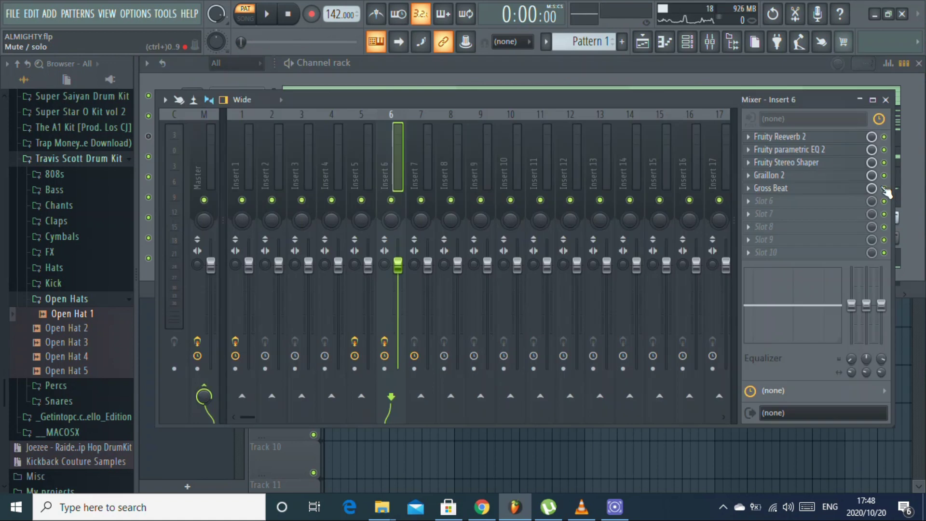
pyautogui.press('space')
pyautogui.click(885, 100)
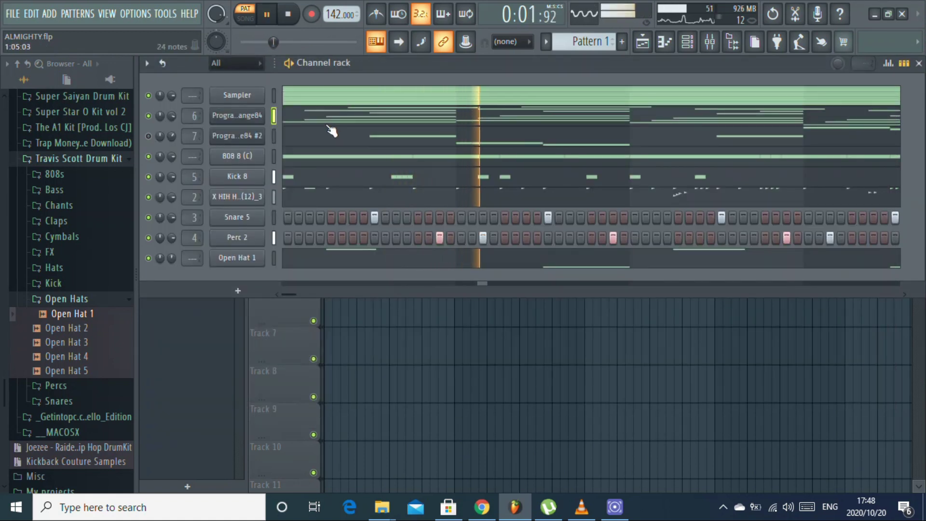
# - Audition Glass Strike, Bowed Anvil and Brighty on ProgramChange84, settle on the Car Splash preset and close the plugin
pyautogui.click(260, 117)
pyautogui.click(522, 139)
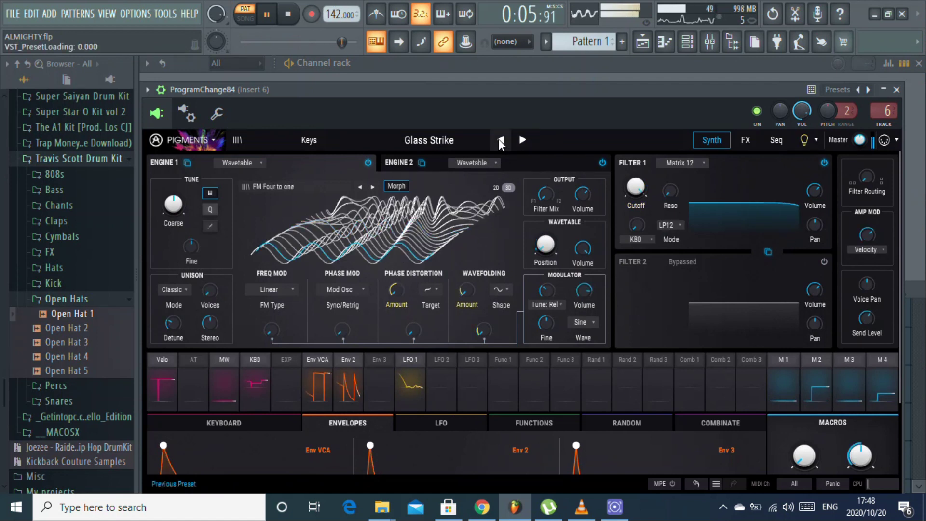
pyautogui.click(456, 139)
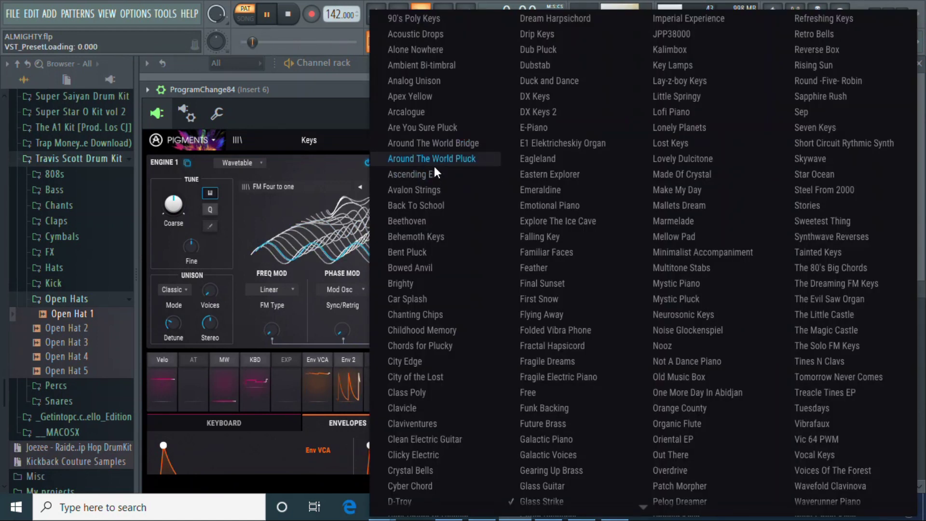
pyautogui.click(423, 269)
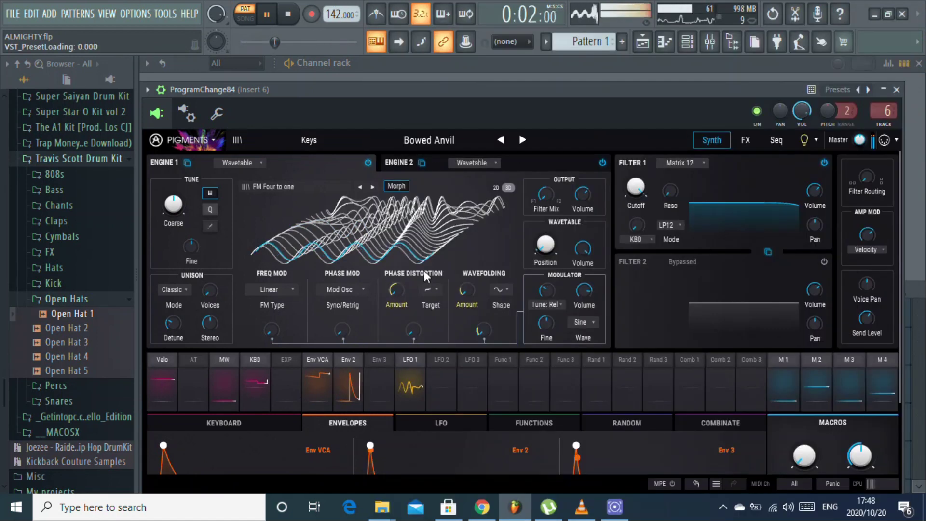
pyautogui.click(524, 139)
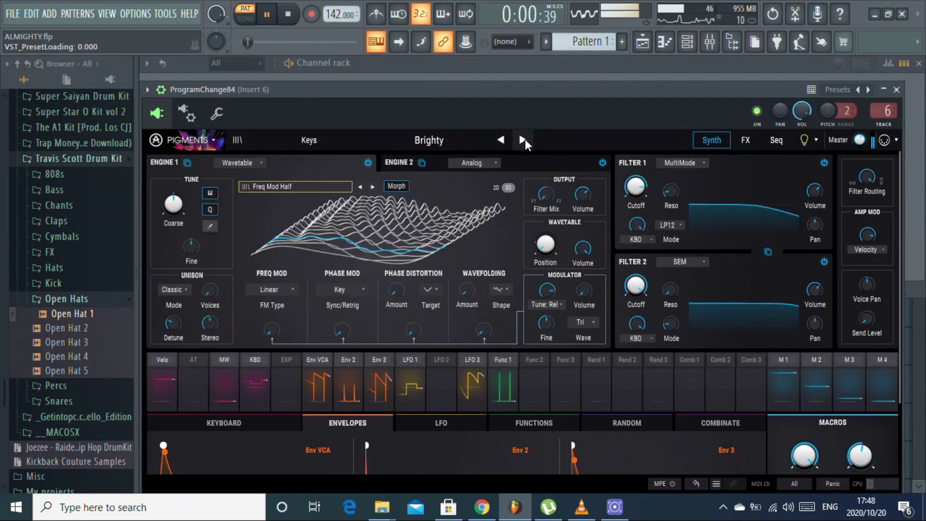
pyautogui.click(525, 139)
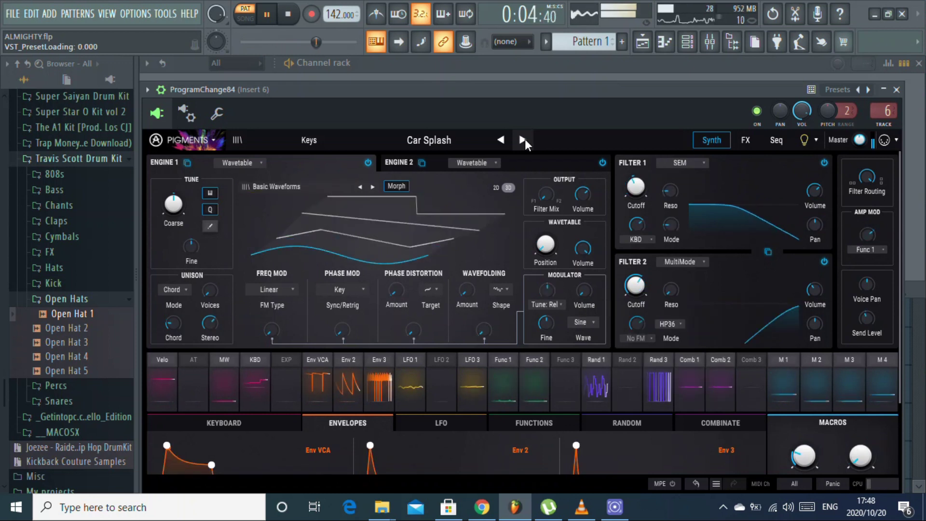
pyautogui.click(897, 90)
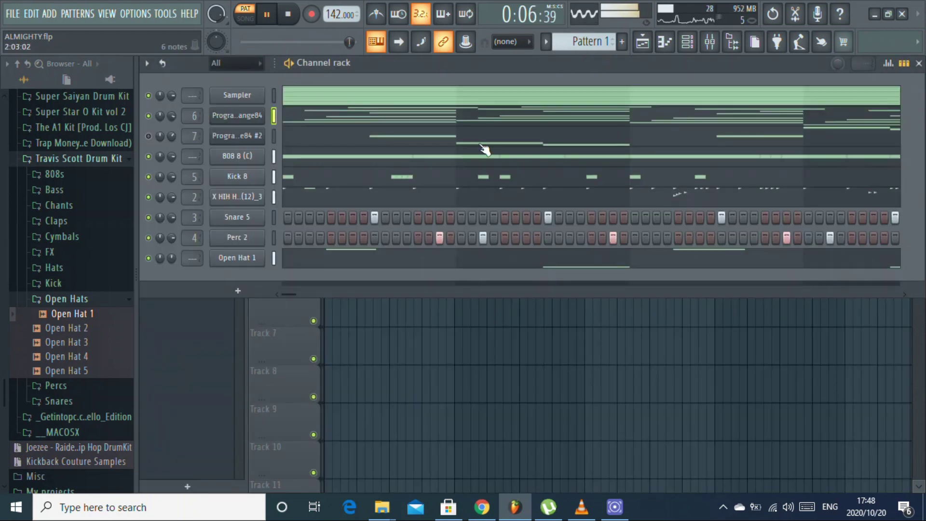
# - Mute the 808 8 (C) and Kick 8 channels, unmute ProgramChange84 #2 and replay the pattern
pyautogui.press('space')
pyautogui.press('space')
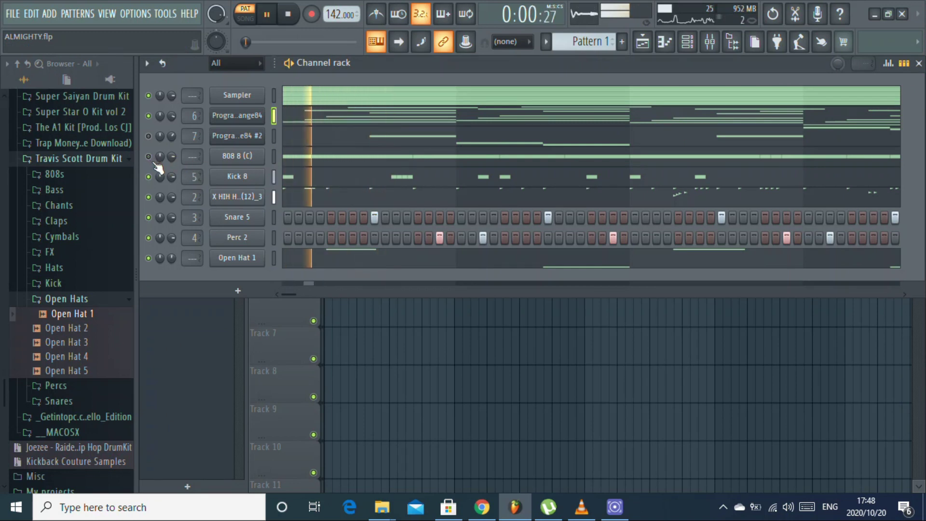
pyautogui.press('space')
pyautogui.press('space')
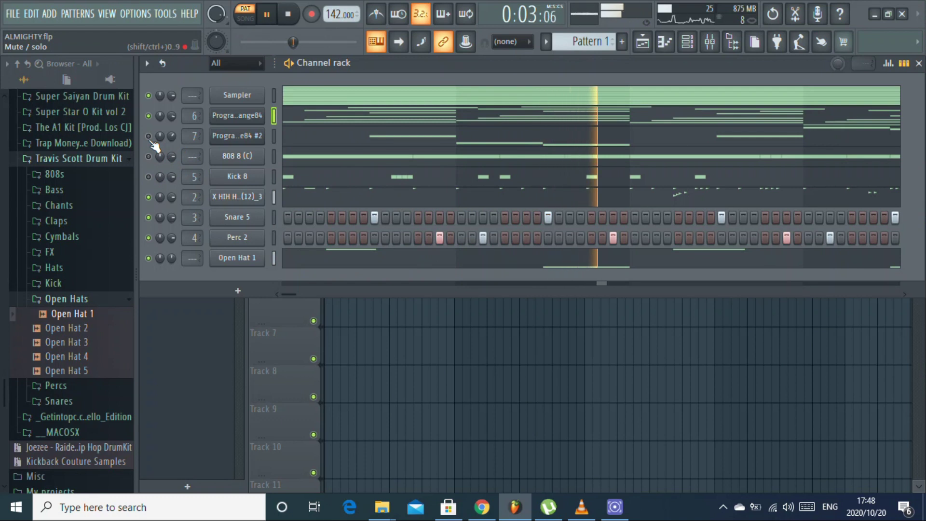
# - Route ProgramChange84 #2 to mixer track 5 and preview Bass 1 (C) from the Travis Scott Drum Kit's Bass folder
pyautogui.click(80, 177)
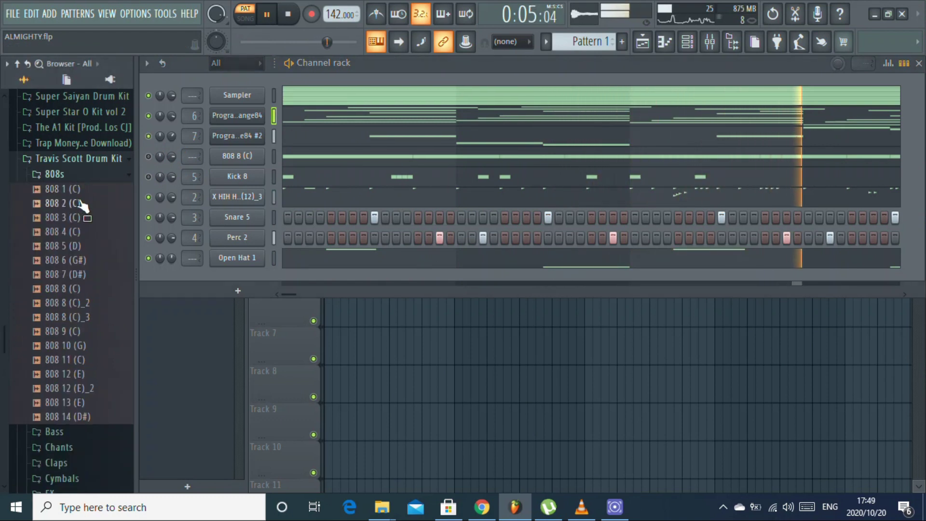
pyautogui.click(80, 177)
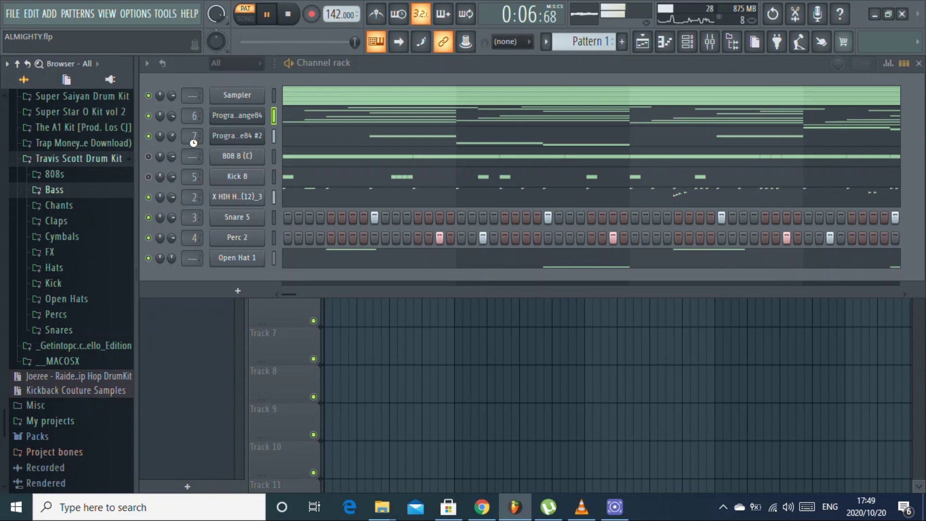
pyautogui.press('space')
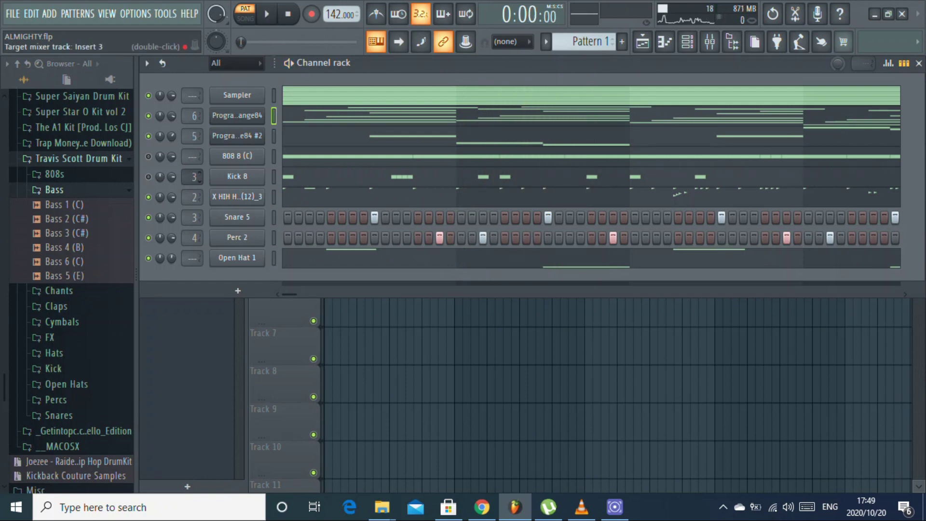
pyautogui.moveTo(76, 233); pyautogui.dragTo(86, 221)
pyautogui.press('space')
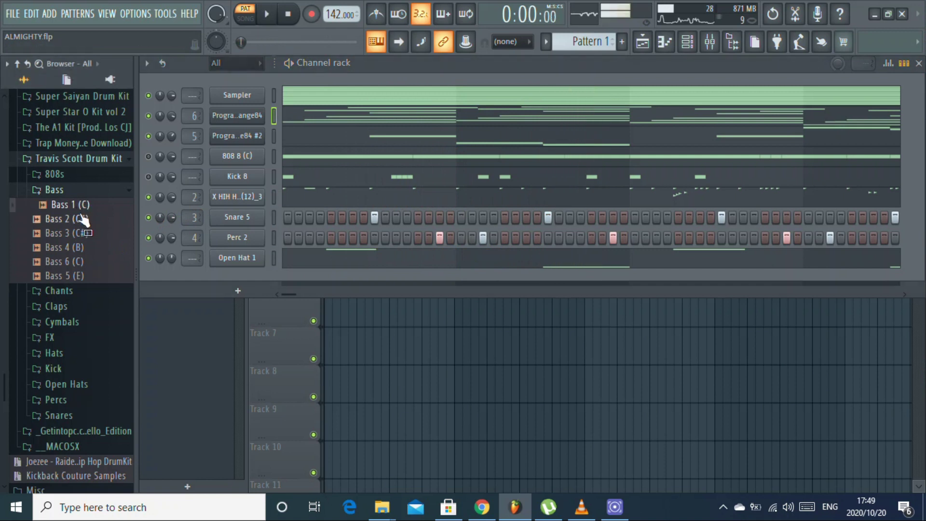
# - Add the Bass 1 (C) sample to the channel rack and open its piano roll
pyautogui.moveTo(256, 152); pyautogui.dragTo(252, 175)
pyautogui.rightClick(253, 177)
pyautogui.click(284, 177)
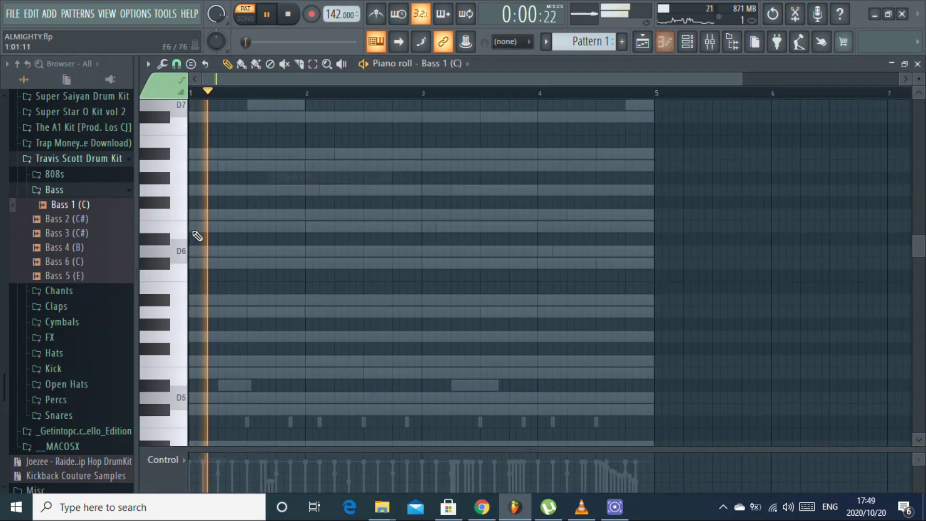
# - Place a D5 bass note at the start of bar 1, stretch it to about one bar and play the pattern
pyautogui.click(192, 251)
pyautogui.moveTo(210, 255); pyautogui.dragTo(210, 334)
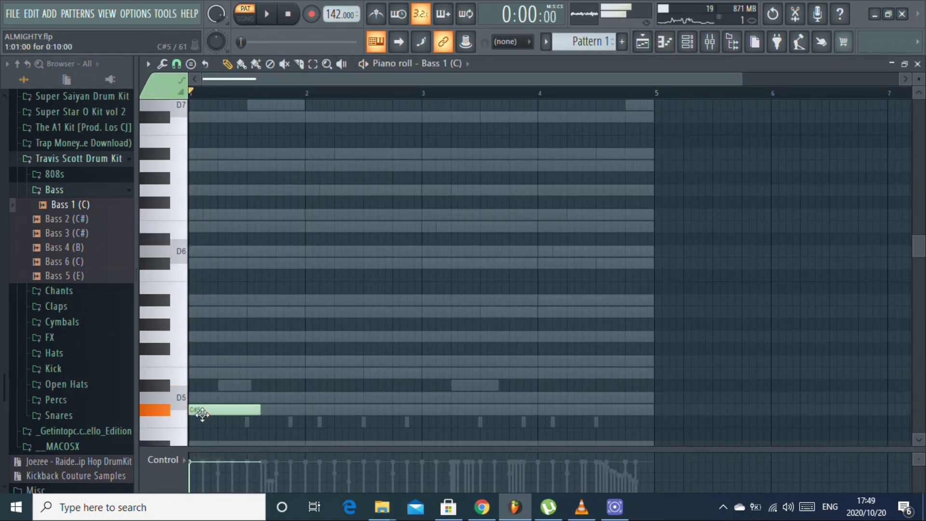
pyautogui.moveTo(202, 414); pyautogui.dragTo(202, 395)
pyautogui.press('space')
pyautogui.moveTo(260, 396); pyautogui.dragTo(305, 397)
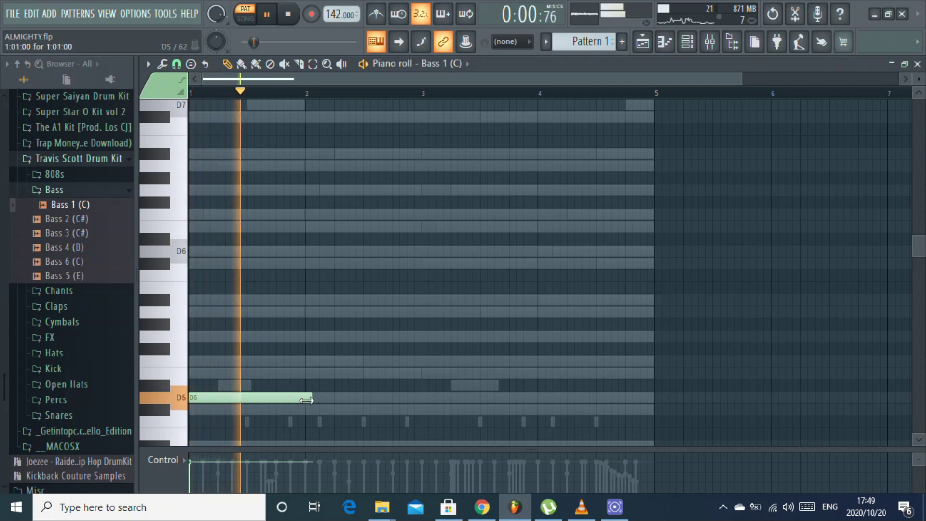
# - Trim the Bass 1 (C) note to exactly one bar and transpose it up an octave to D6
pyautogui.press('space')
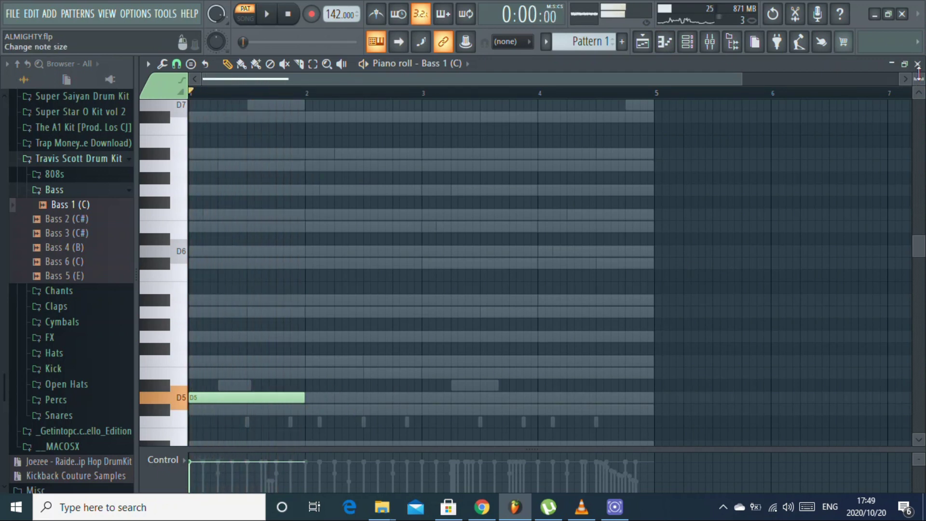
pyautogui.click(917, 64)
pyautogui.click(245, 174)
pyautogui.click(245, 174)
pyautogui.press('space')
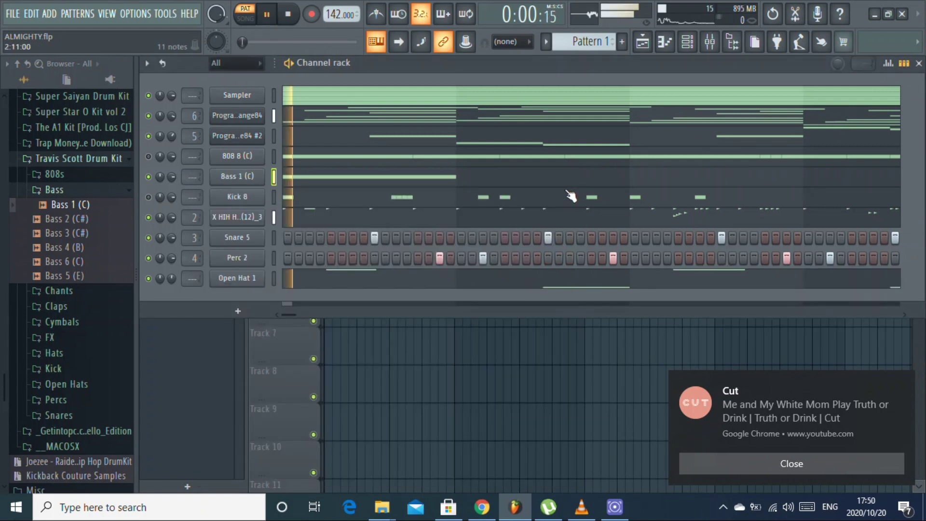
pyautogui.click(331, 181)
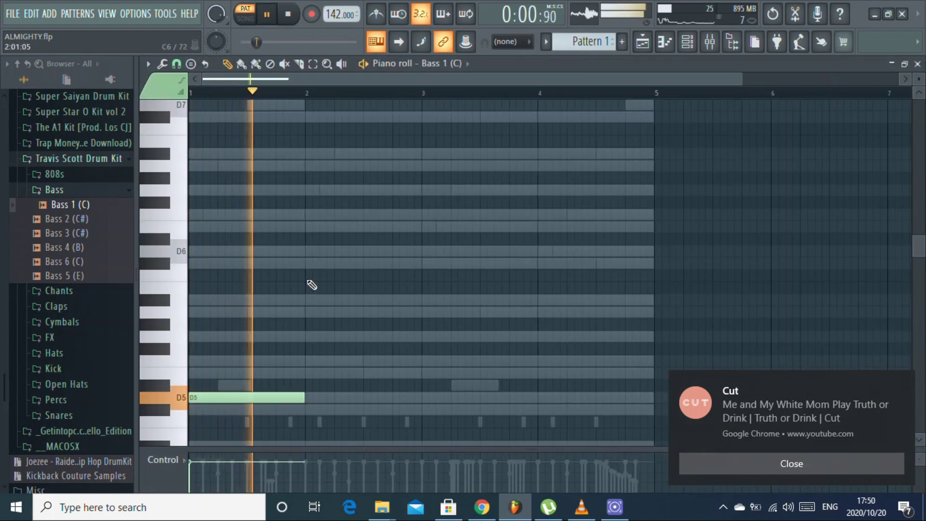
pyautogui.hotkey('ctrl', 'Up')
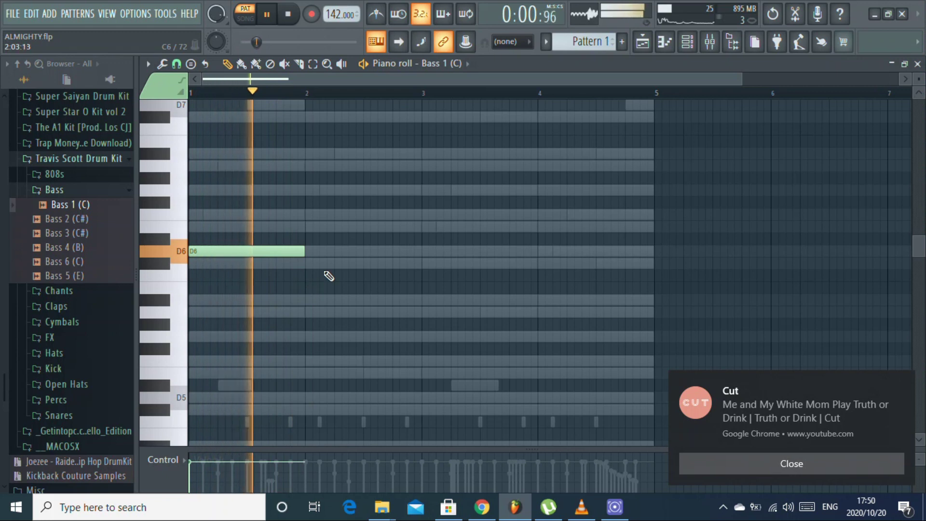
# - Add one-bar notes A#5, A5 and G5 to the Bass 1 (C) channel in bars 2, 3 and 4
pyautogui.click(307, 301)
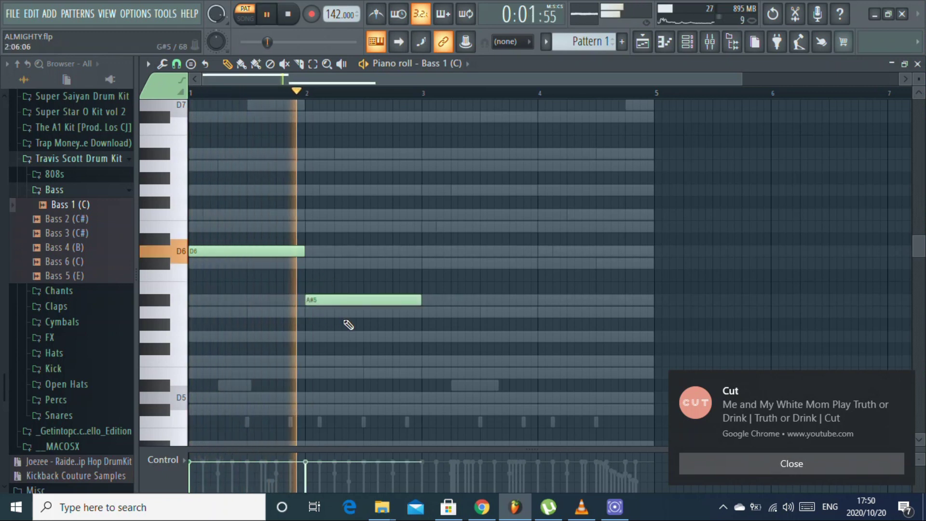
pyautogui.click(424, 312)
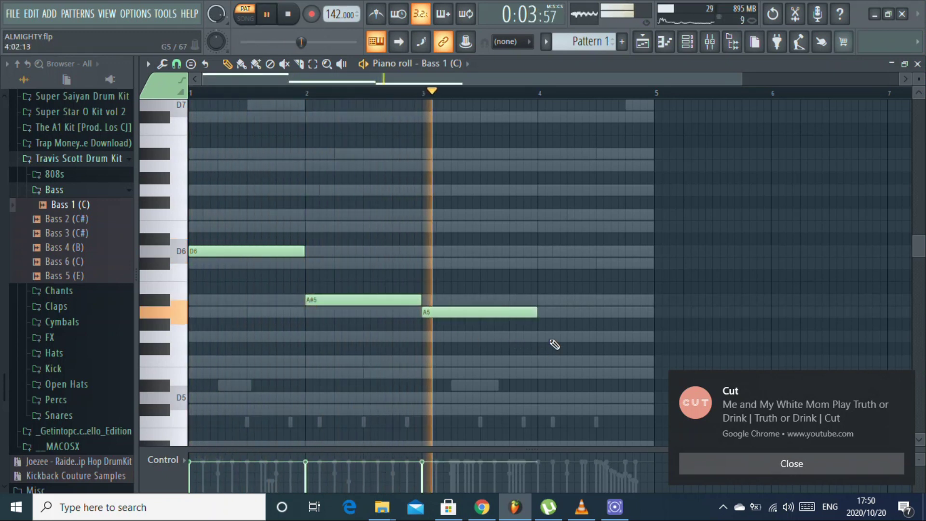
pyautogui.click(542, 337)
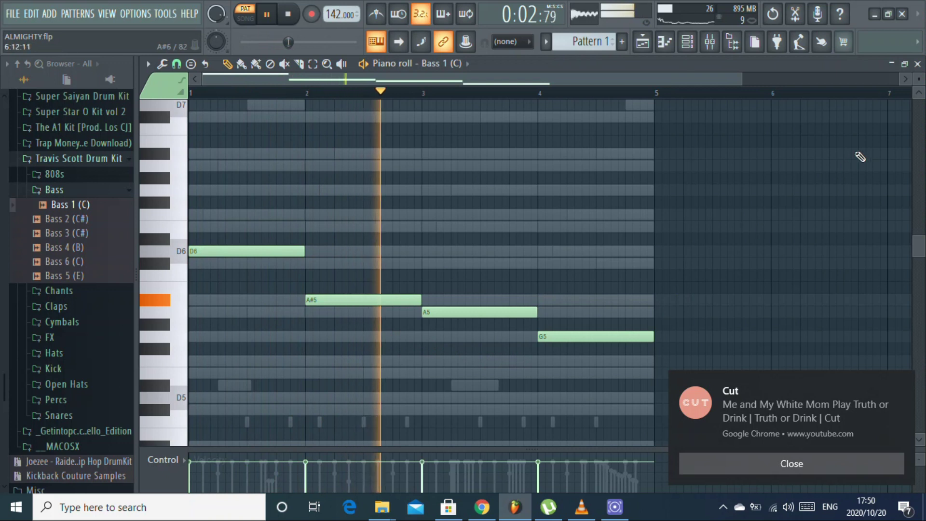
pyautogui.press('F7')
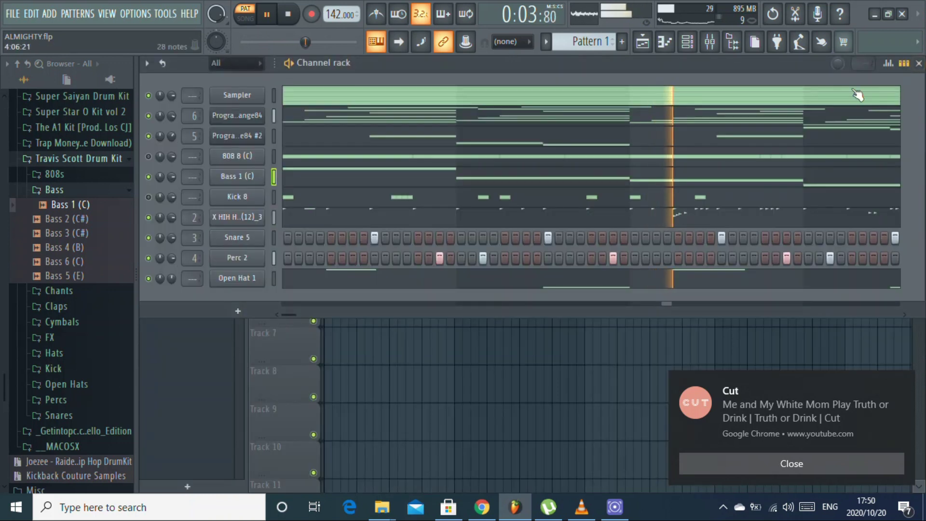
# - Enable the volume envelope of the Bass 1 (C) channel with maximum hold and a decay time of 37%
pyautogui.click(240, 179)
pyautogui.click(245, 203)
pyautogui.press('space')
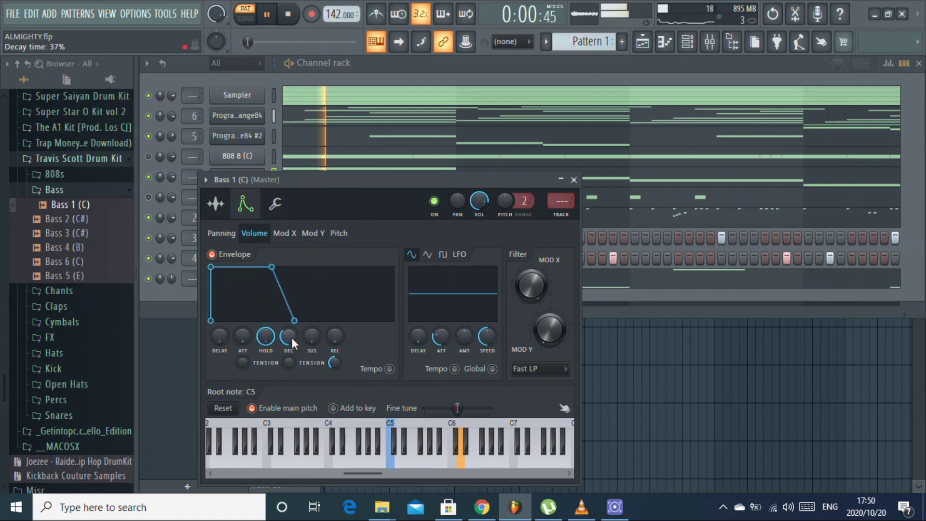
# - Audition a Bass 1 (C) volume envelope with 21% attack time, 87% decay time and a long release
pyautogui.press('space')
pyautogui.moveTo(287, 338); pyautogui.dragTo(335, 323)
pyautogui.press('space')
pyautogui.press('space')
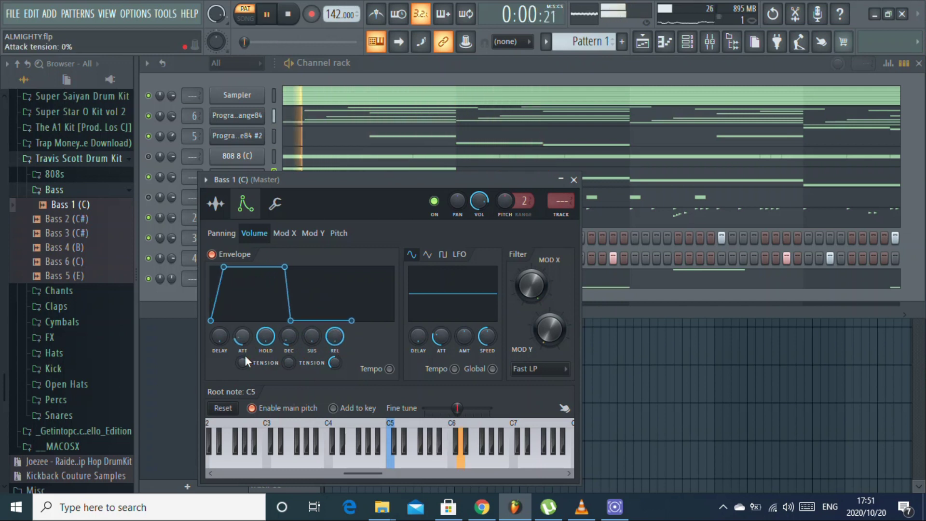
pyautogui.moveTo(220, 339)
pyautogui.mouseDown()
pyautogui.moveTo(222, 328)
pyautogui.moveTo(226, 342)
pyautogui.mouseUp()
pyautogui.press('space')
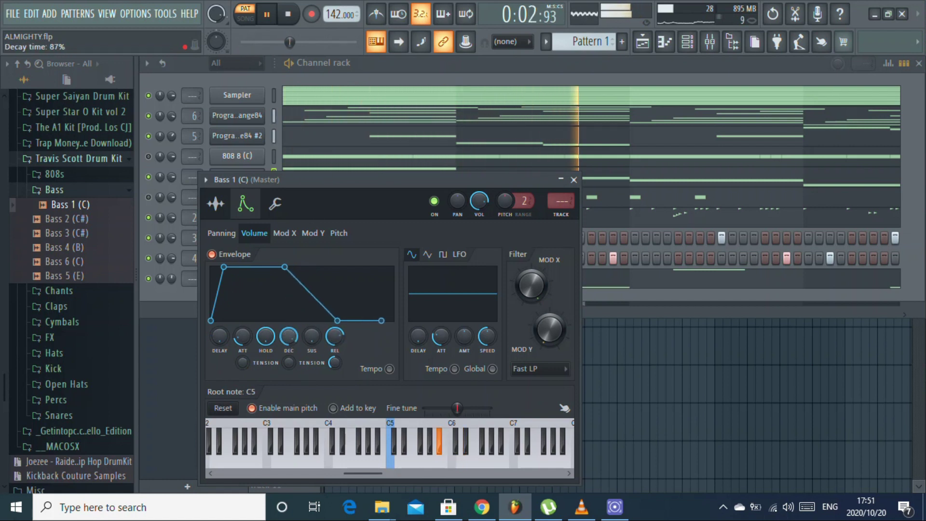
# - Raise the sustain of the Bass 1 (C) volume envelope to about half and reduce its attack time to zero
pyautogui.press('space')
pyautogui.press('space')
pyautogui.press('space')
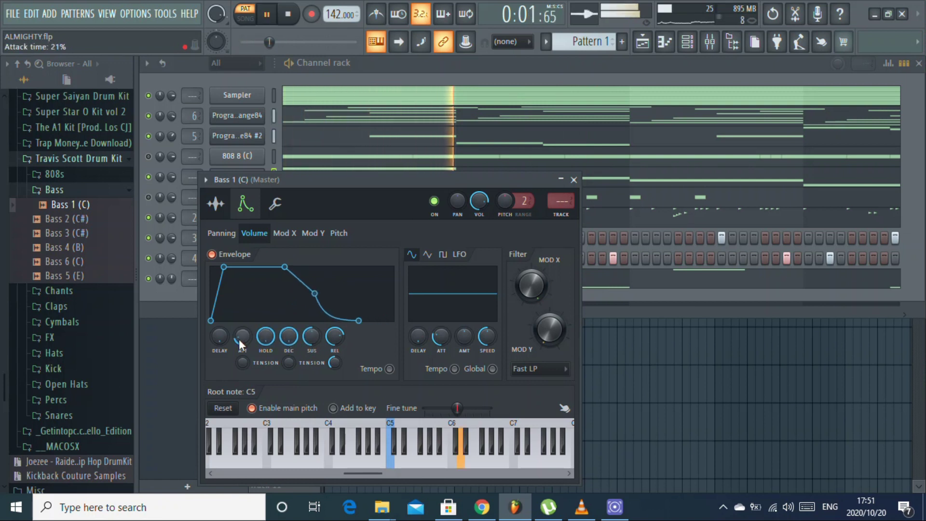
pyautogui.moveTo(235, 337); pyautogui.dragTo(242, 346)
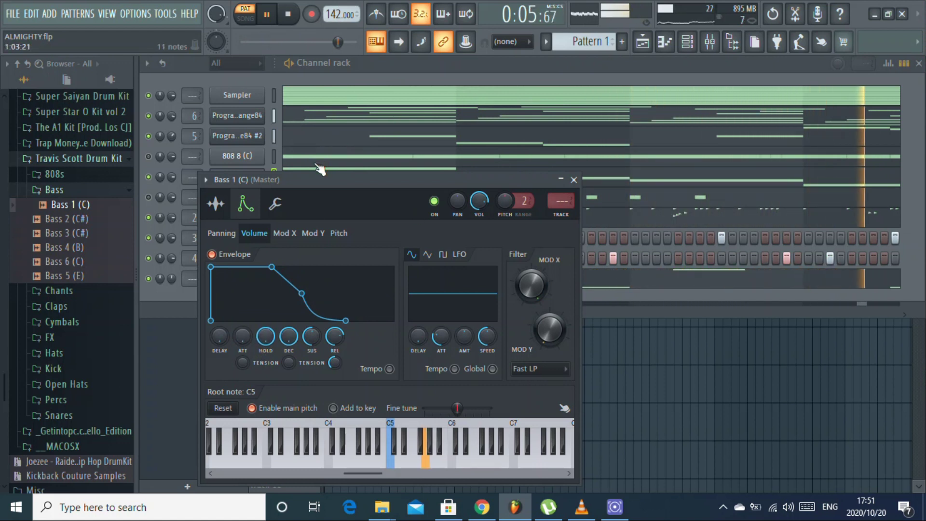
# - Transpose all the G2 notes of the 808 8 (C) channel up by octaves
pyautogui.click(331, 173)
pyautogui.press('space')
pyautogui.press('space')
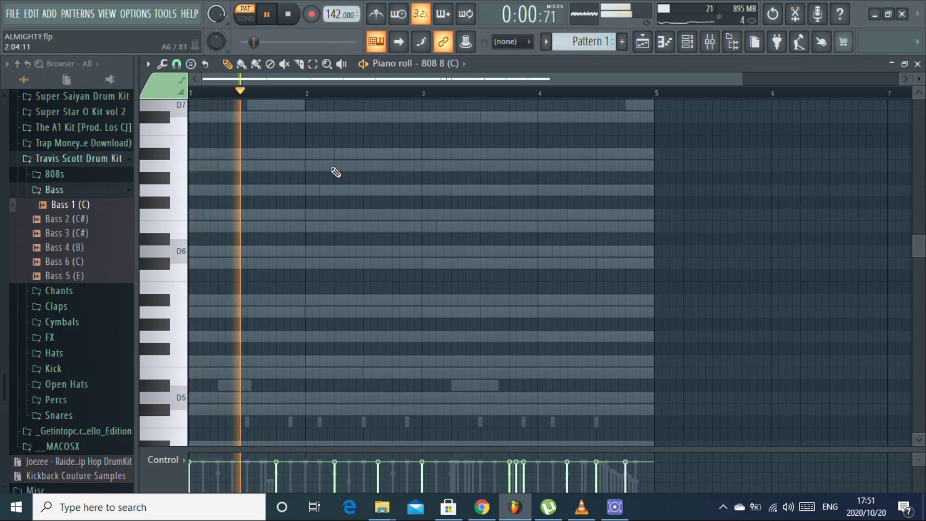
pyautogui.press('space')
pyautogui.press('space')
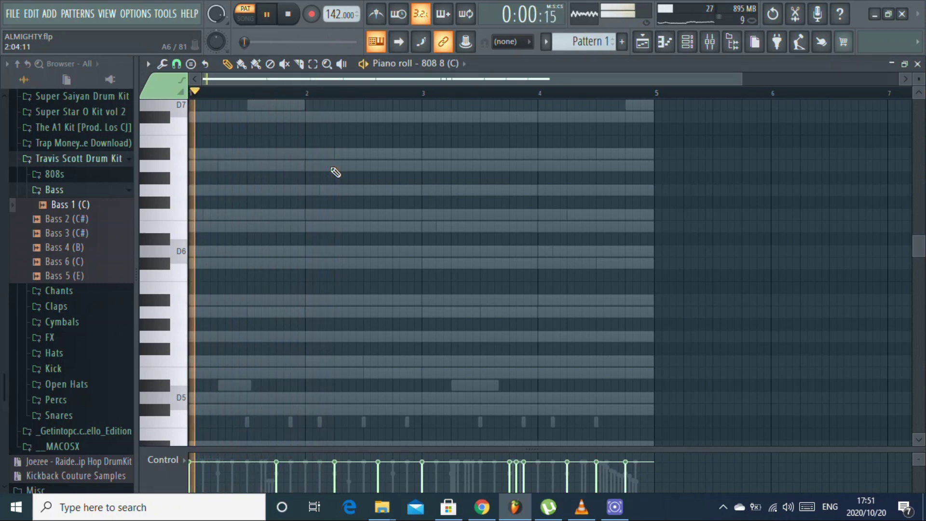
pyautogui.scroll(-10, 368, 129)
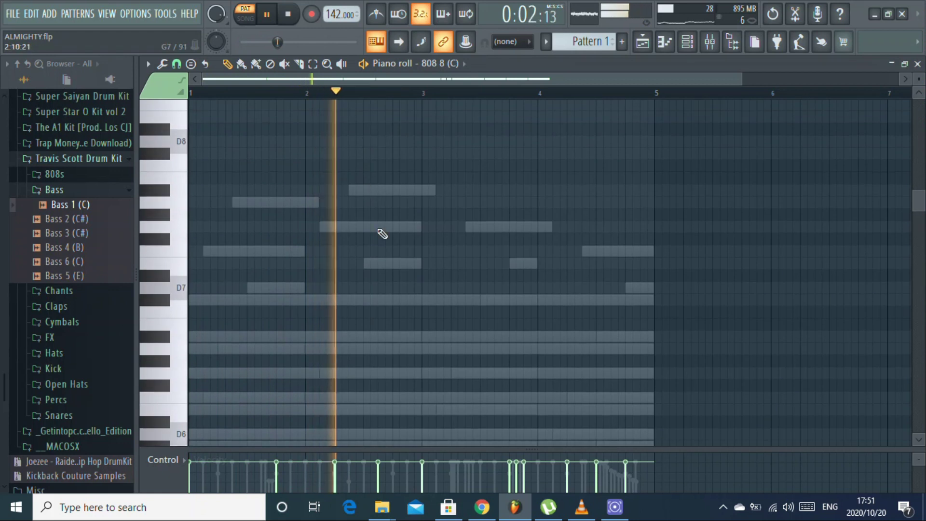
pyautogui.scroll(-4, 379, 240)
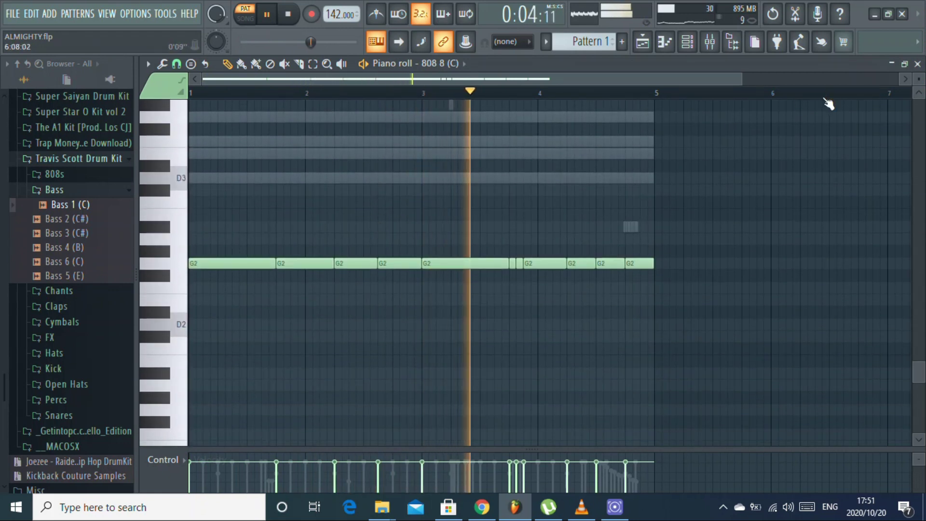
pyautogui.hotkey('ctrl', 'Up')
pyautogui.press('Delete')
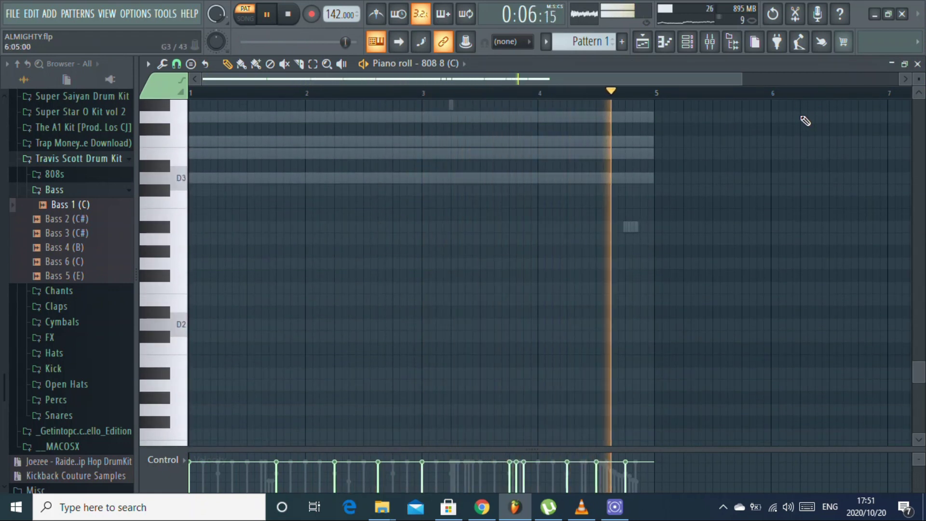
pyautogui.click(917, 64)
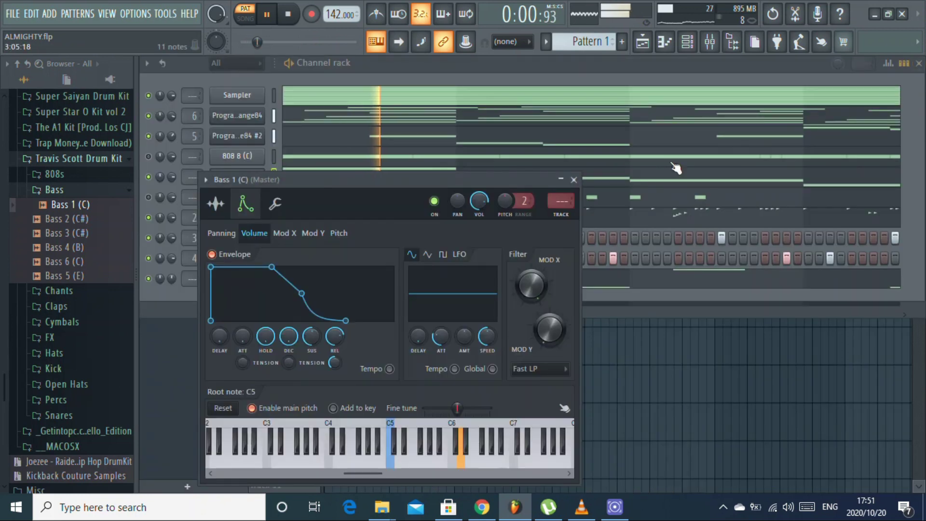
# - Transpose the four Bass 1 (C) notes down an octave to D5, A#4, A4 and G4
pyautogui.click(573, 179)
pyautogui.click(438, 182)
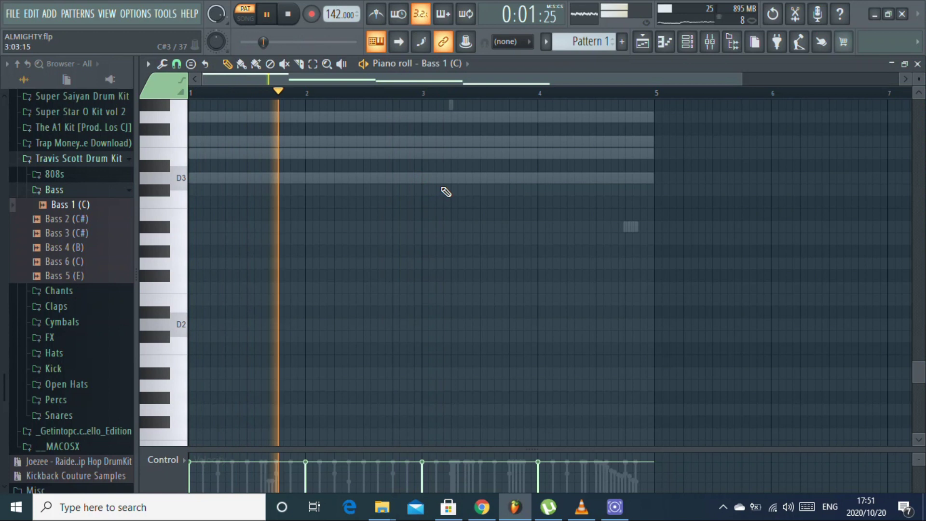
pyautogui.scroll(10, 463, 250)
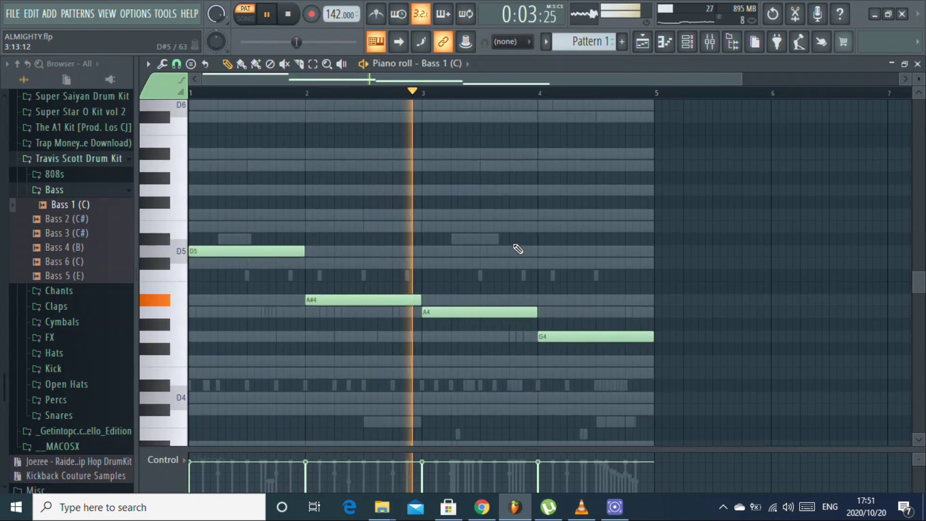
pyautogui.press('space')
pyautogui.click(917, 64)
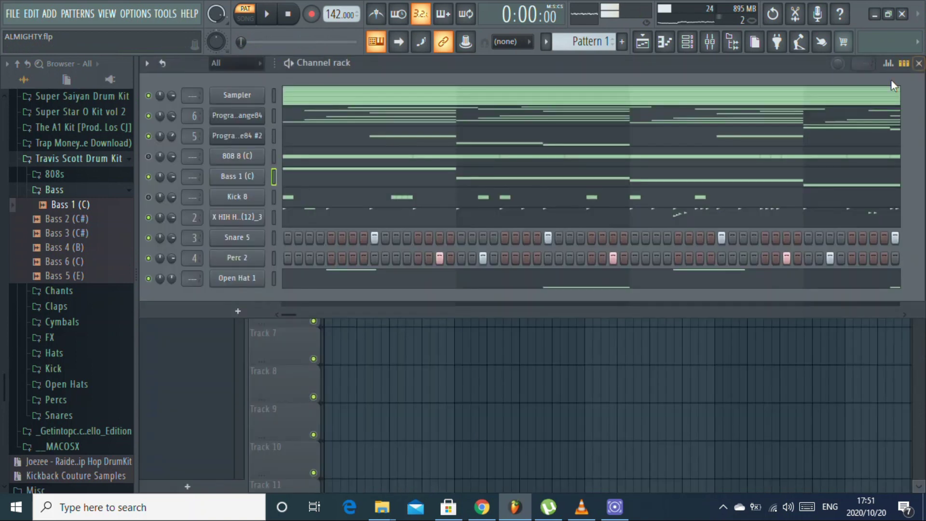
# - Solo the Bass 1 (C) channel and raise its bar 1 note to A#5
pyautogui.rightClick(153, 177)
pyautogui.click(167, 179)
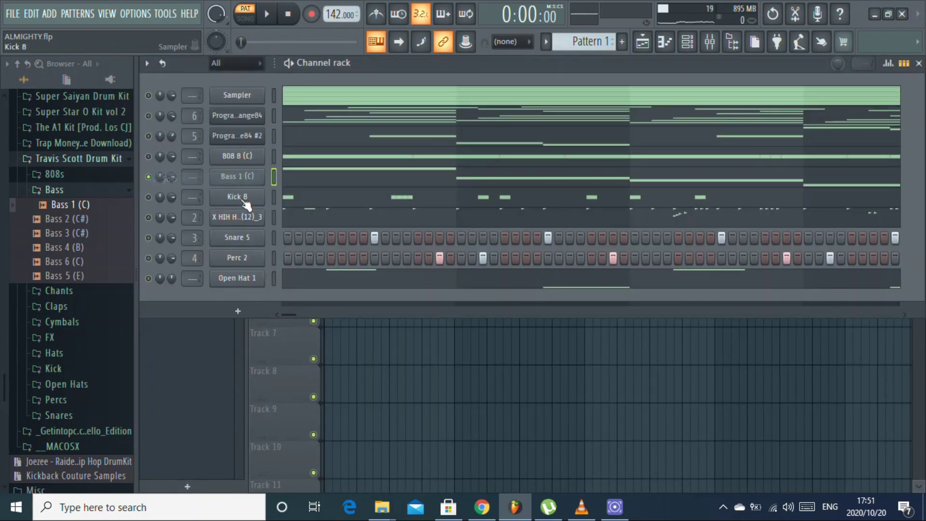
pyautogui.click(306, 181)
pyautogui.press('space')
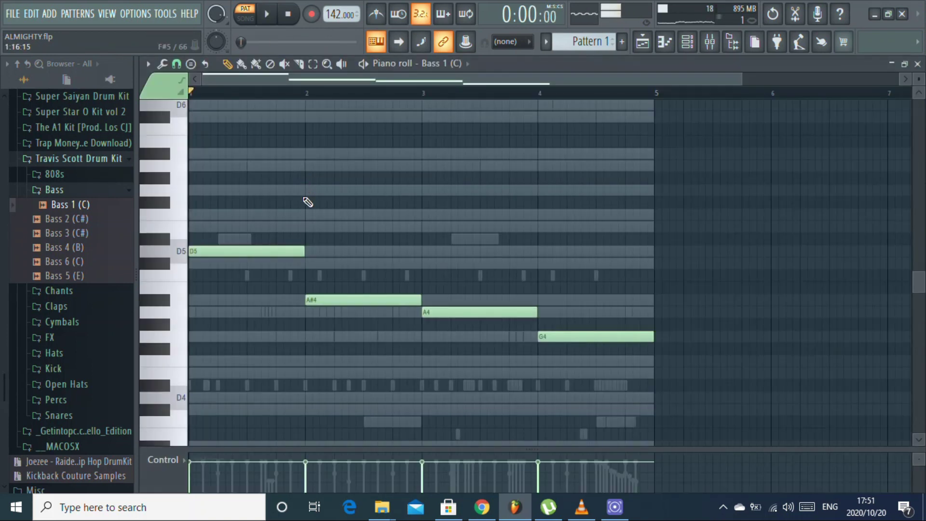
pyautogui.moveTo(251, 253); pyautogui.dragTo(247, 148)
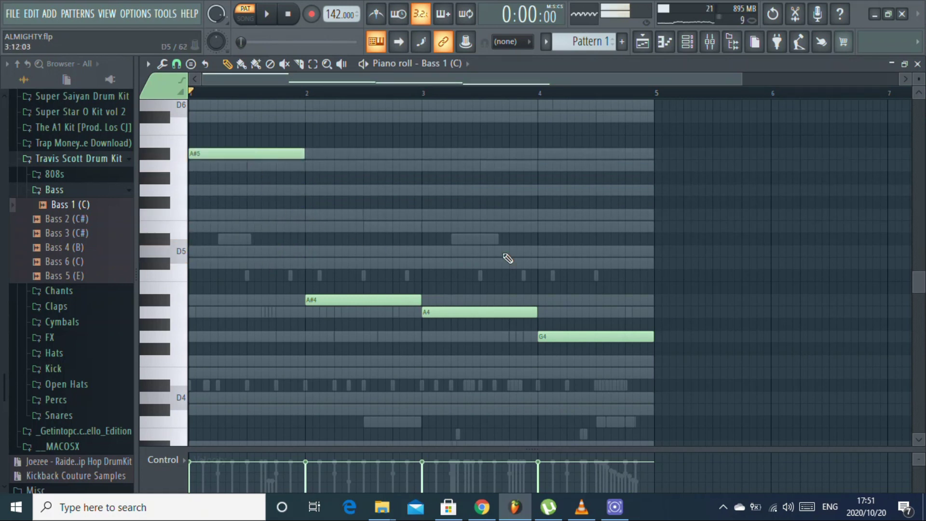
pyautogui.click(917, 64)
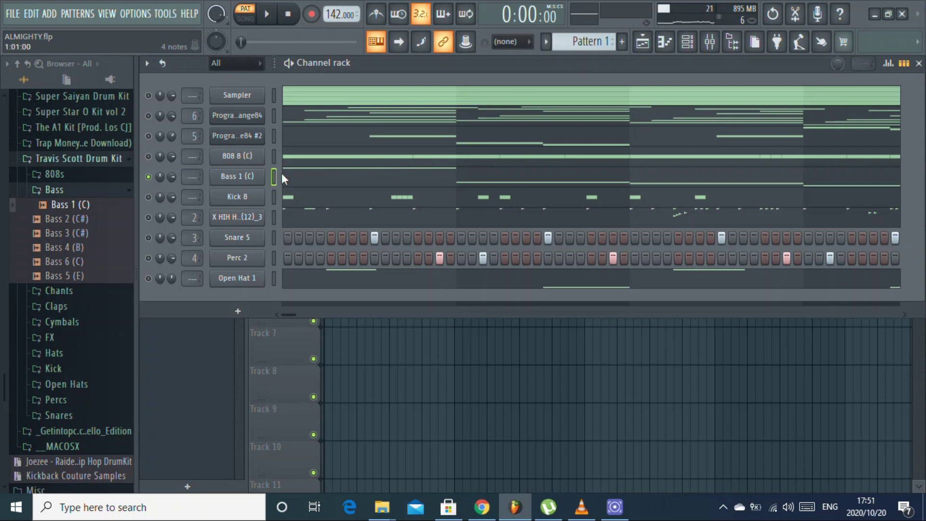
# - Set the decay time of the Bass 1 (C) volume envelope to 0%, with sustain and release also at zero
pyautogui.click(250, 178)
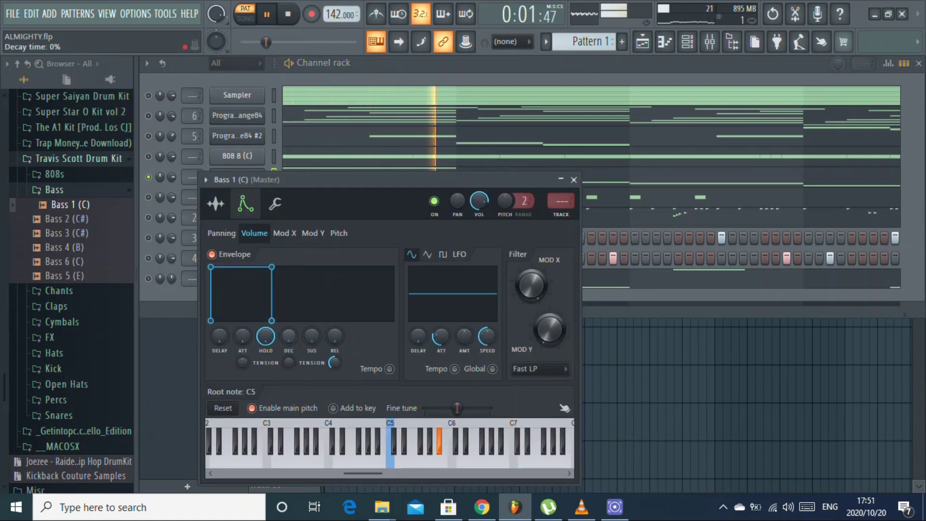
pyautogui.click(573, 180)
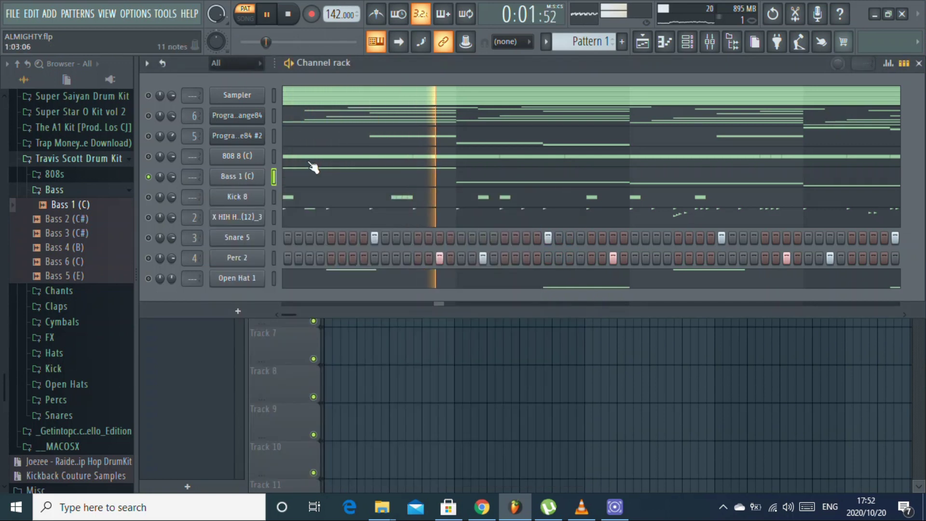
pyautogui.press('space')
# - Raise the bar 2 note of Bass 1 (C) to A5 and replace the bar 3 and 4 notes with E5 and F5
pyautogui.click(309, 180)
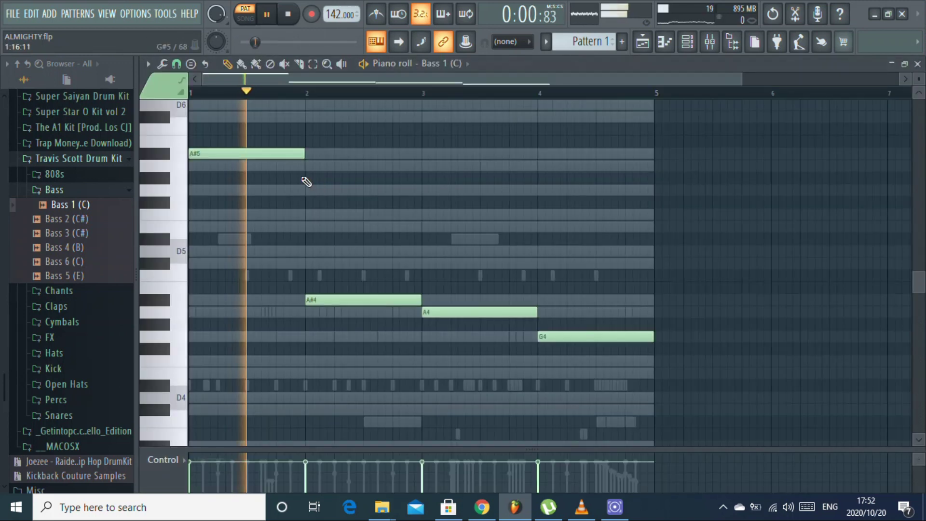
pyautogui.moveTo(355, 299); pyautogui.dragTo(355, 165)
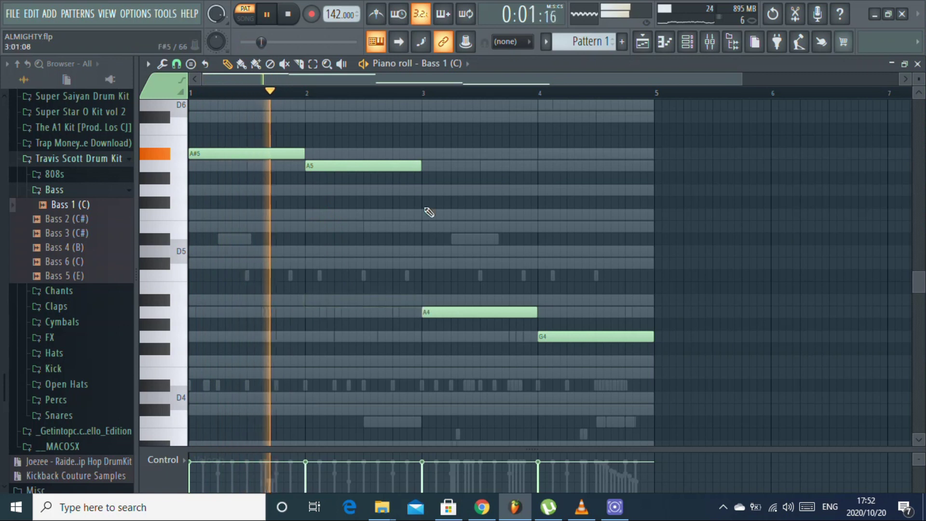
pyautogui.rightClick(482, 312)
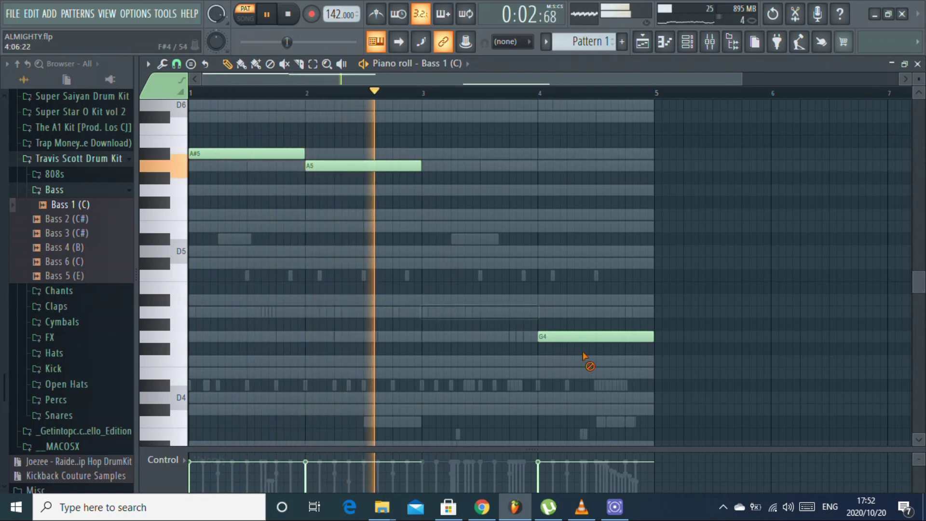
pyautogui.click(456, 227)
pyautogui.click(541, 215)
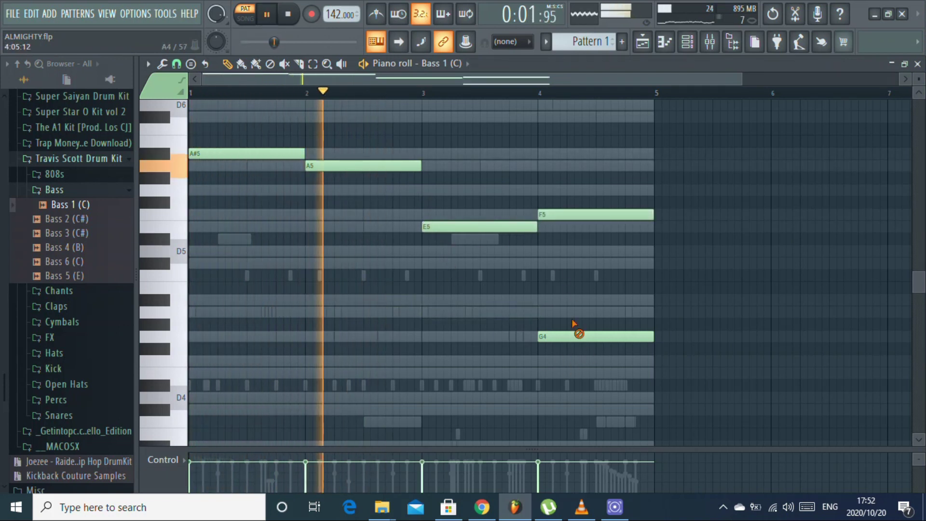
pyautogui.rightClick(576, 336)
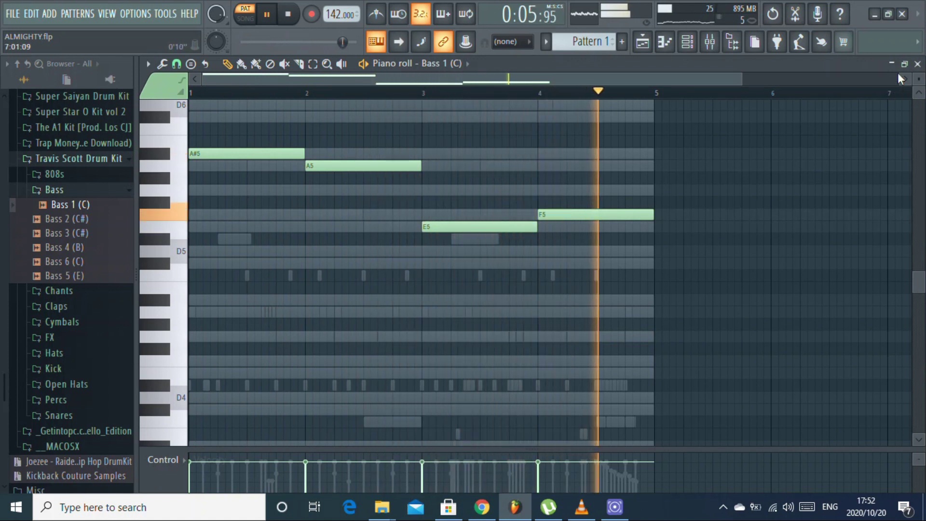
# - Unmute the two melody channels on mixer tracks 6 and 5 so they play along with Bass 1 (C)
pyautogui.press('F6')
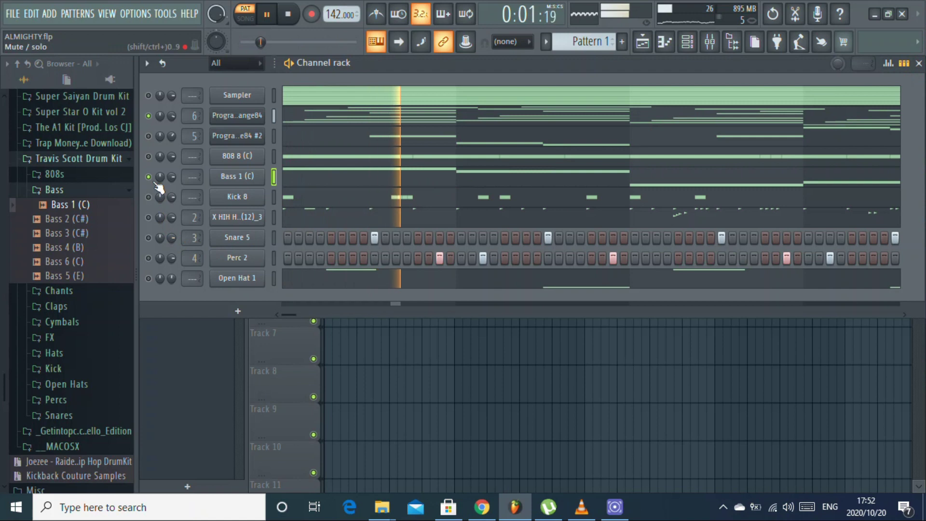
pyautogui.click(148, 136)
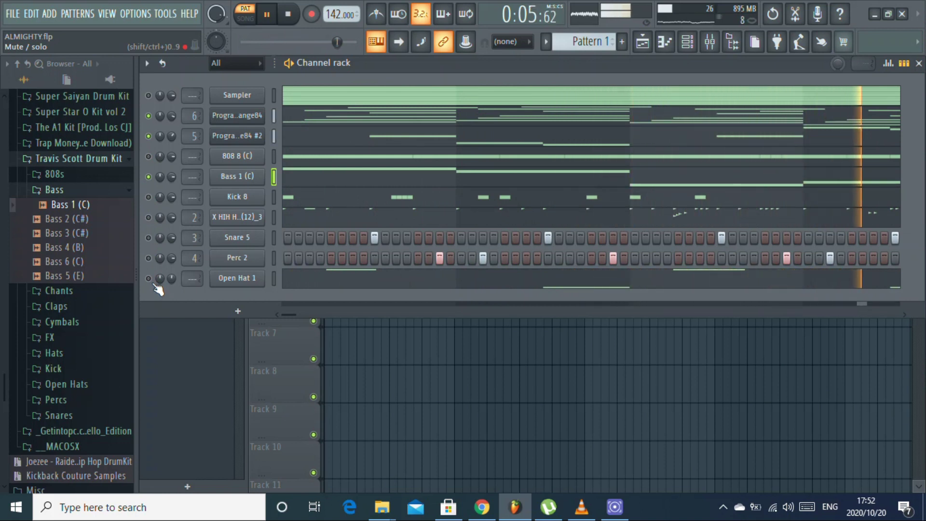
# - Insert a new reFX Nexus channel next to the ProgramChange84 #2 channel
pyautogui.rightClick(256, 135)
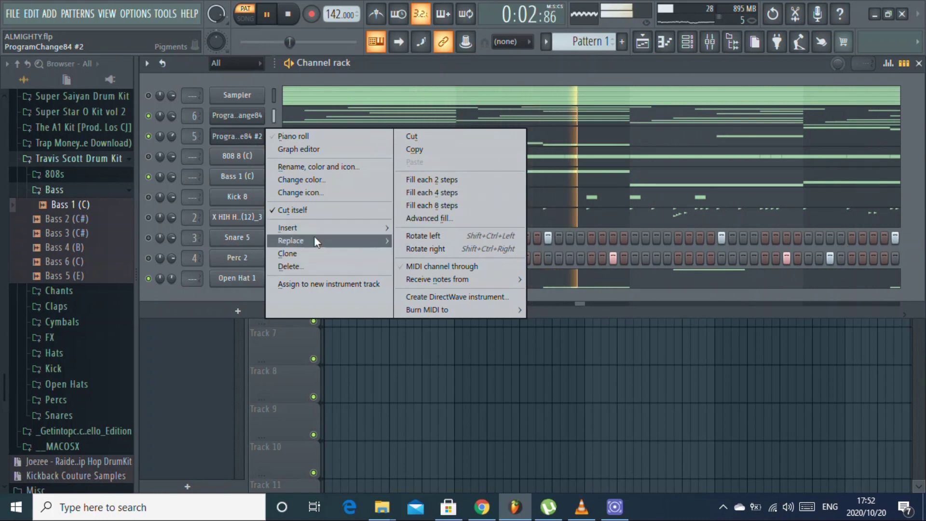
pyautogui.moveTo(313, 239)
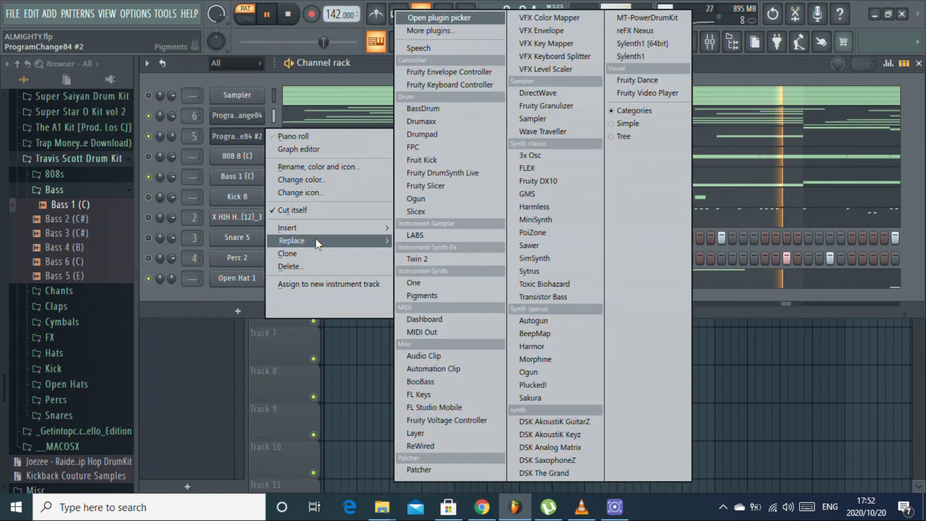
pyautogui.moveTo(338, 227)
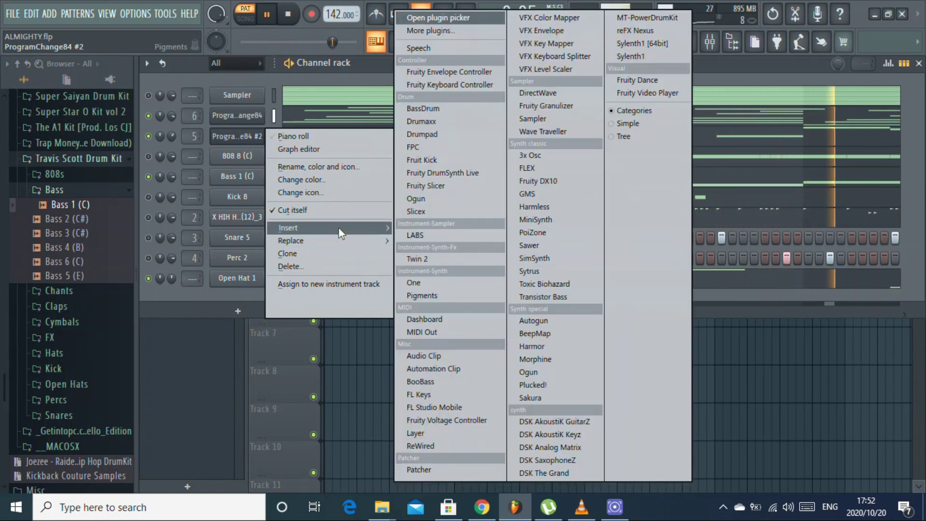
pyautogui.click(640, 32)
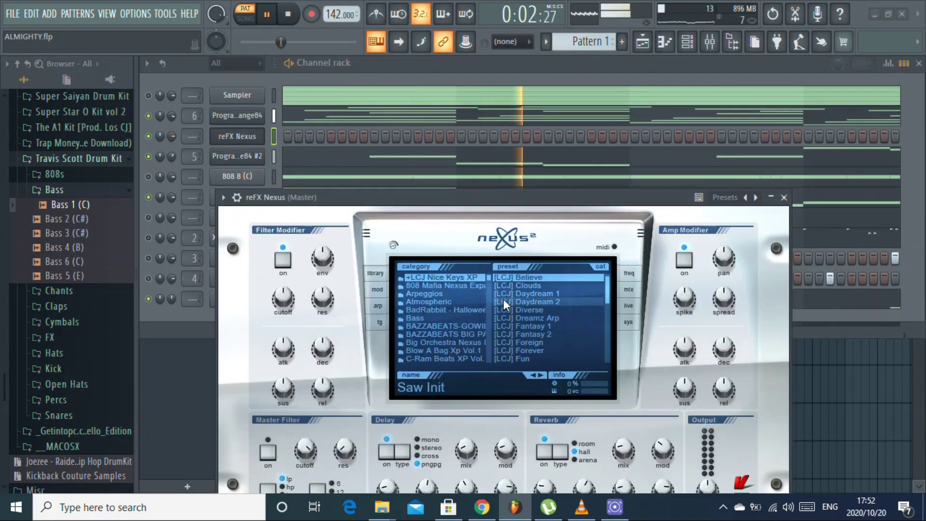
# - Load the Choir preset from the London On Da Track category in Nexus and open the channel's piano roll
pyautogui.moveTo(491, 279); pyautogui.dragTo(490, 310)
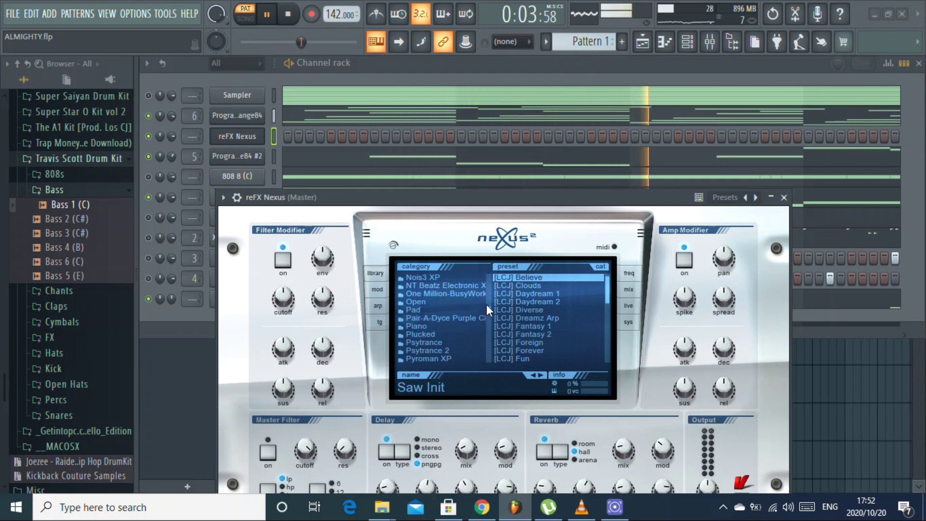
pyautogui.scroll(4, 487, 304)
pyautogui.moveTo(490, 306)
pyautogui.mouseDown()
pyautogui.moveTo(493, 346)
pyautogui.moveTo(495, 278)
pyautogui.moveTo(497, 296)
pyautogui.mouseUp()
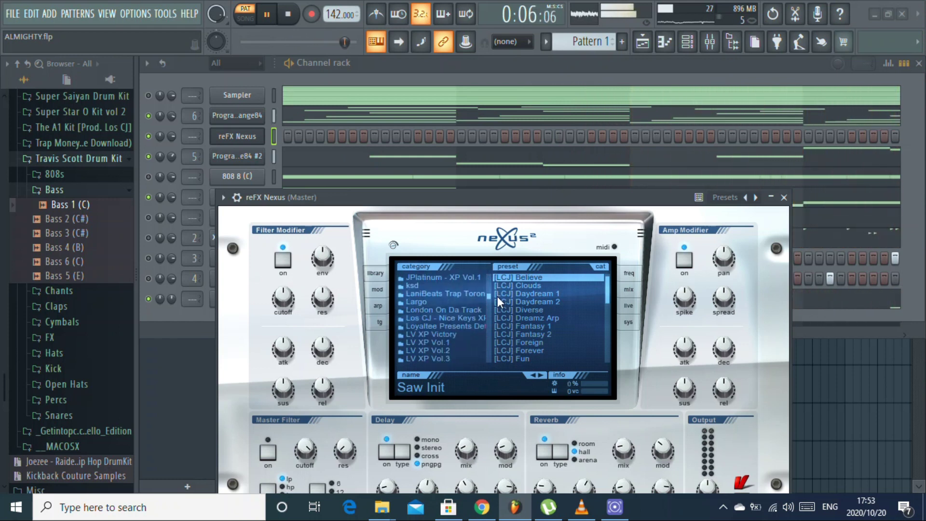
pyautogui.click(466, 311)
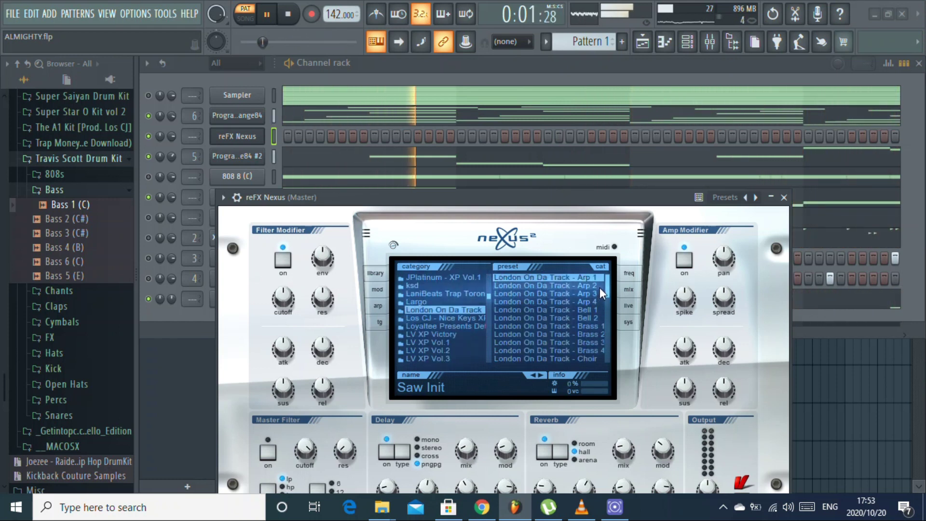
pyautogui.scroll(-1, 604, 282)
pyautogui.click(592, 340)
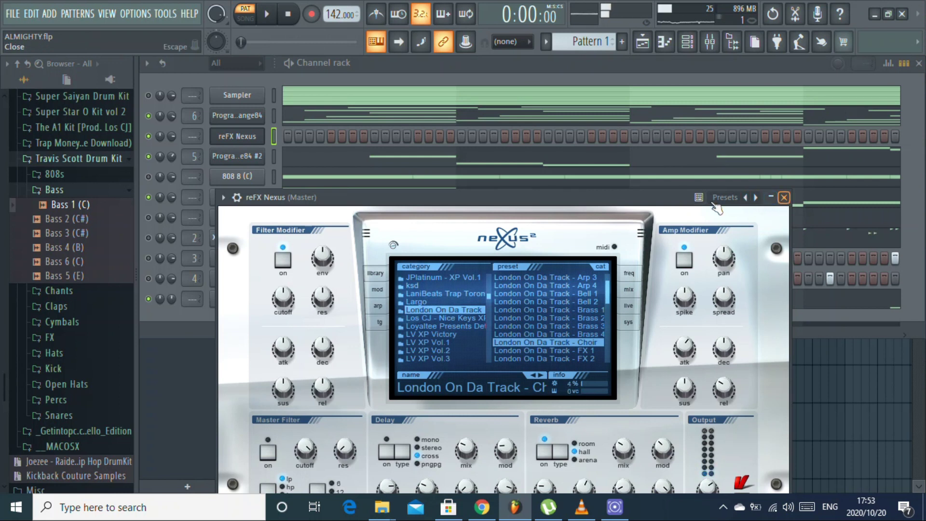
pyautogui.press('Escape')
pyautogui.press('F7')
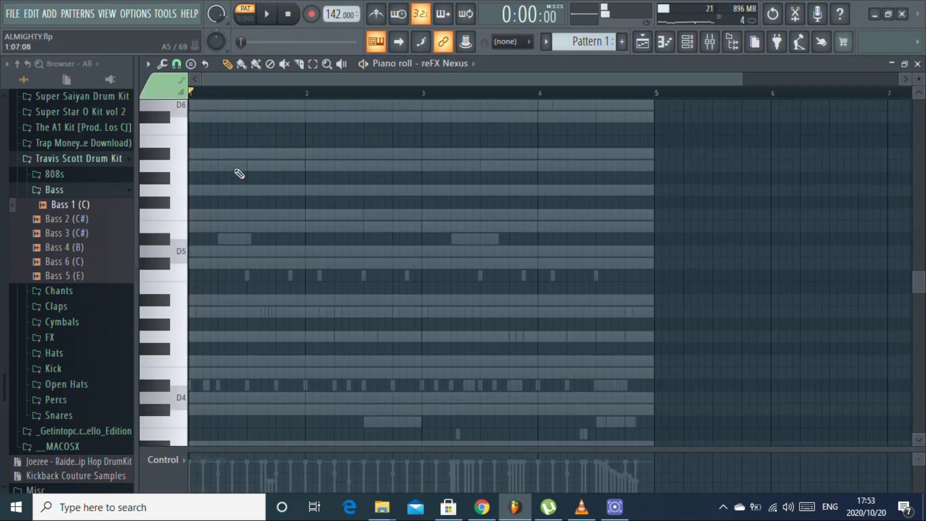
pyautogui.click(222, 166)
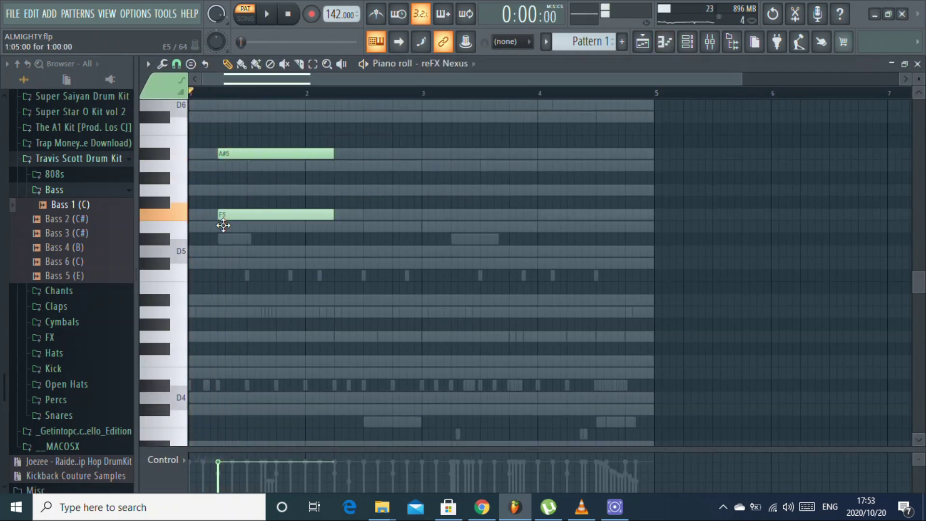
pyautogui.moveTo(227, 215); pyautogui.dragTo(226, 228)
pyautogui.rightClick(229, 221)
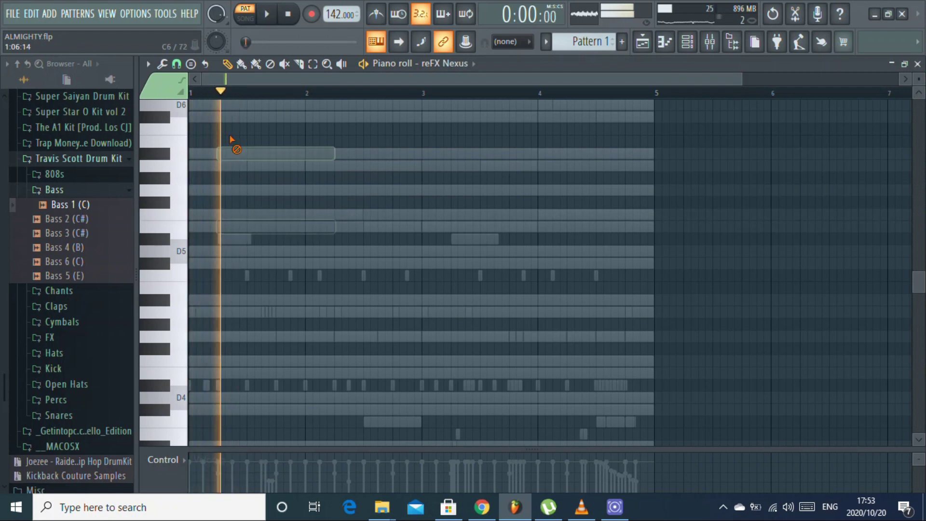
pyautogui.rightClick(233, 154)
# - Draw a D6 note from step 5 of bar 1 to the end of that bar and play it back
pyautogui.scroll(3, 211, 144)
pyautogui.click(222, 178)
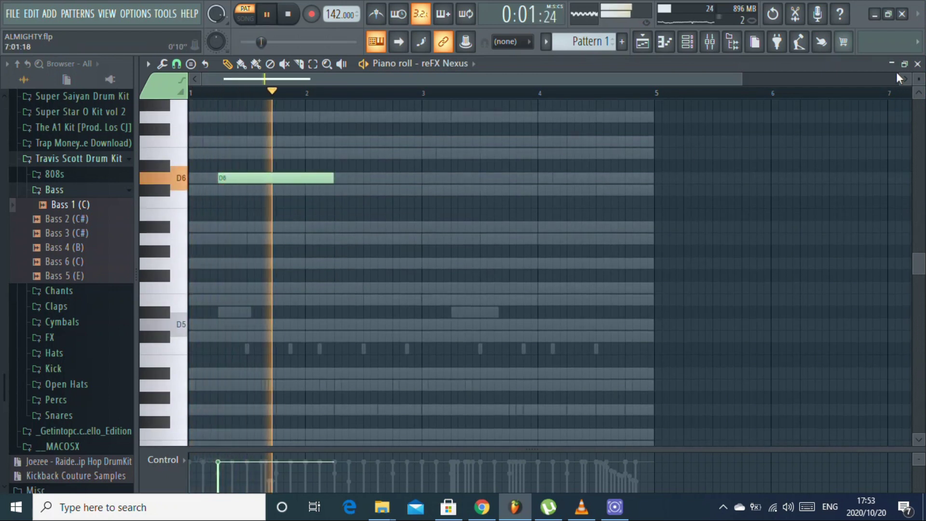
pyautogui.press('space')
pyautogui.moveTo(333, 178); pyautogui.dragTo(305, 179)
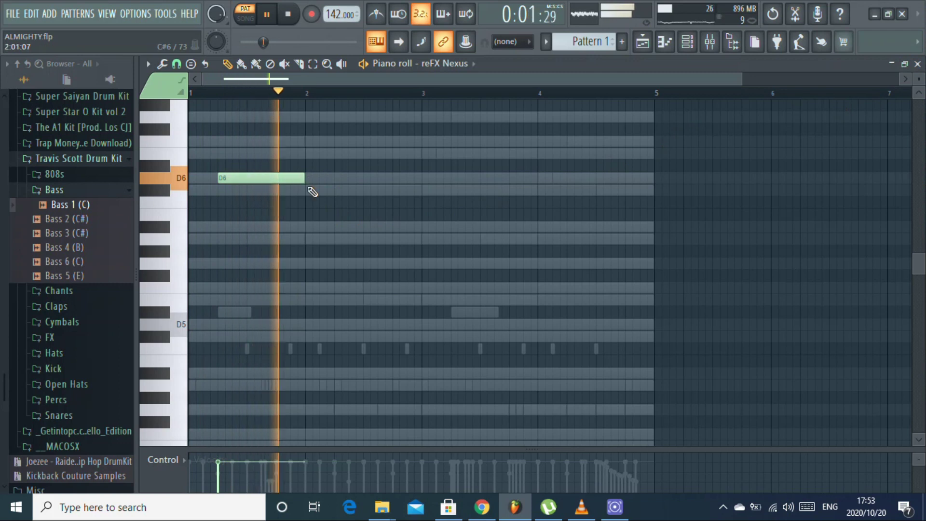
pyautogui.press('space')
pyautogui.press('space')
pyautogui.press('space')
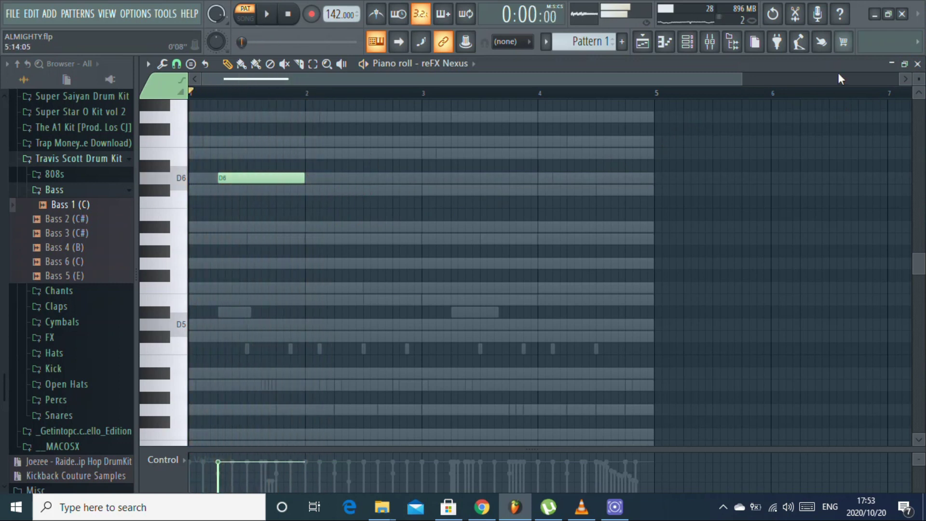
# - Add a C#6 note from step 9 of bar 2 to the end of that bar
pyautogui.click(374, 190)
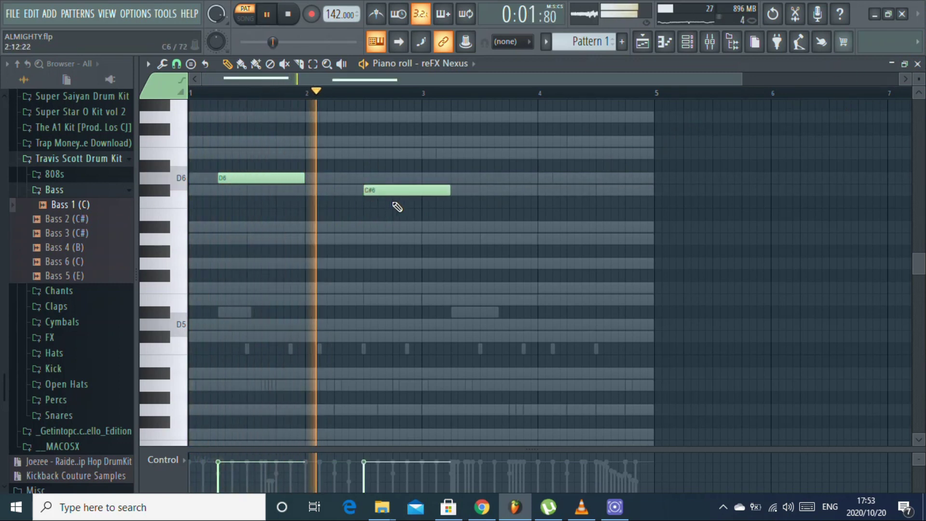
pyautogui.press('space')
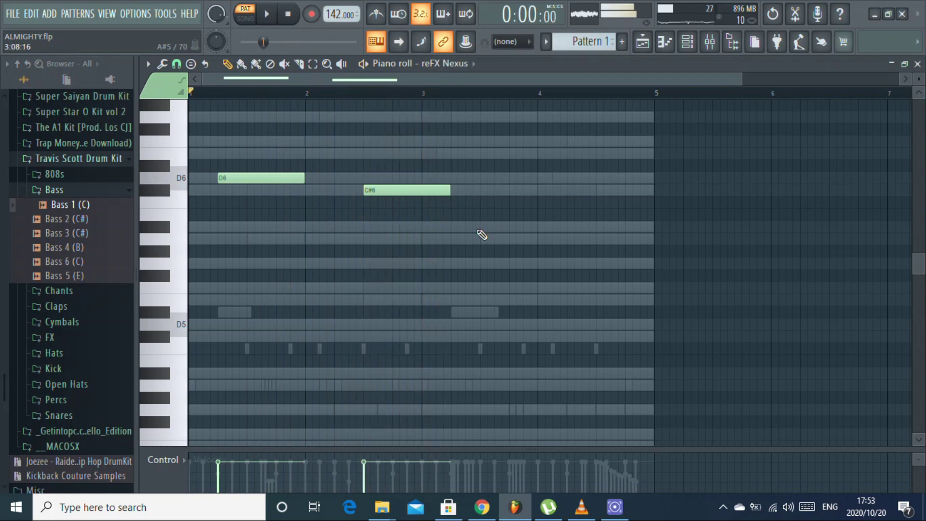
pyautogui.moveTo(450, 190); pyautogui.dragTo(413, 191)
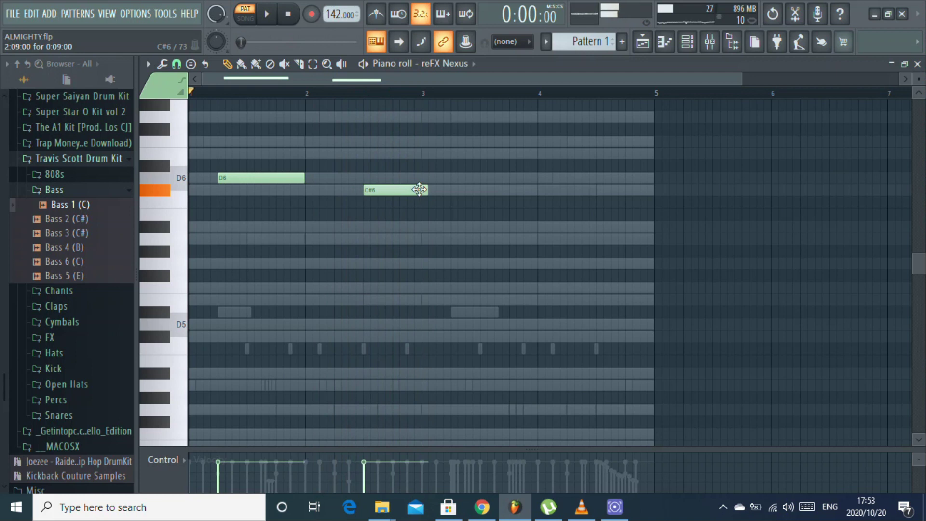
pyautogui.press('space')
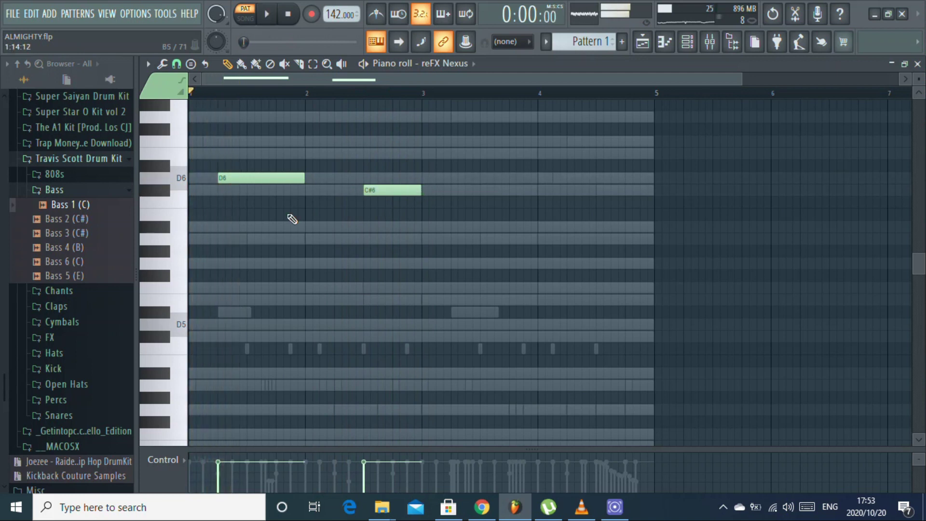
# - Build chords by adding A#5 and G5 under the D6 note and A5 and F5 under the C#6 note
pyautogui.click(222, 227)
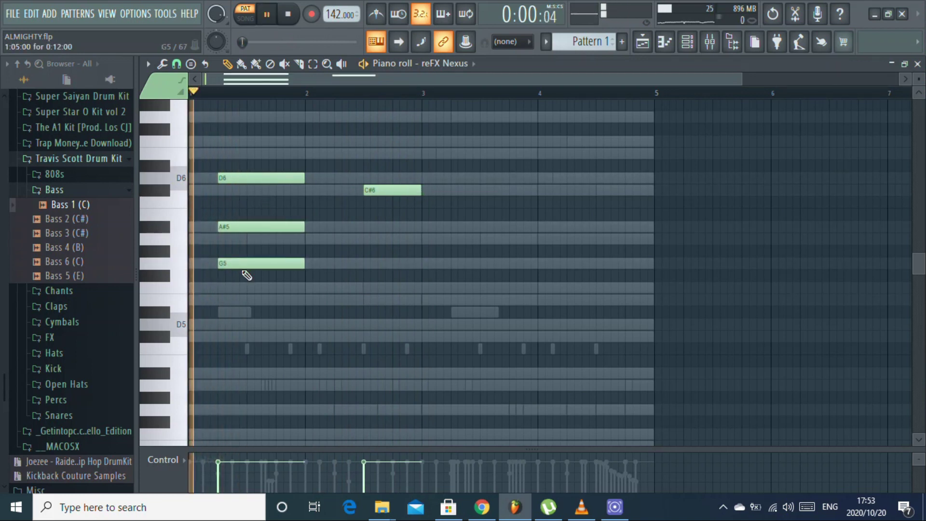
pyautogui.click(371, 226)
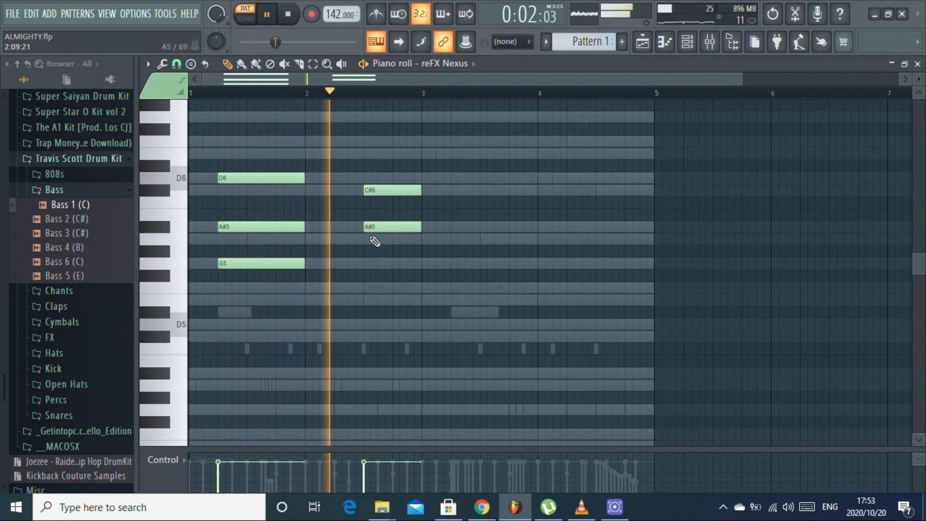
pyautogui.press('space')
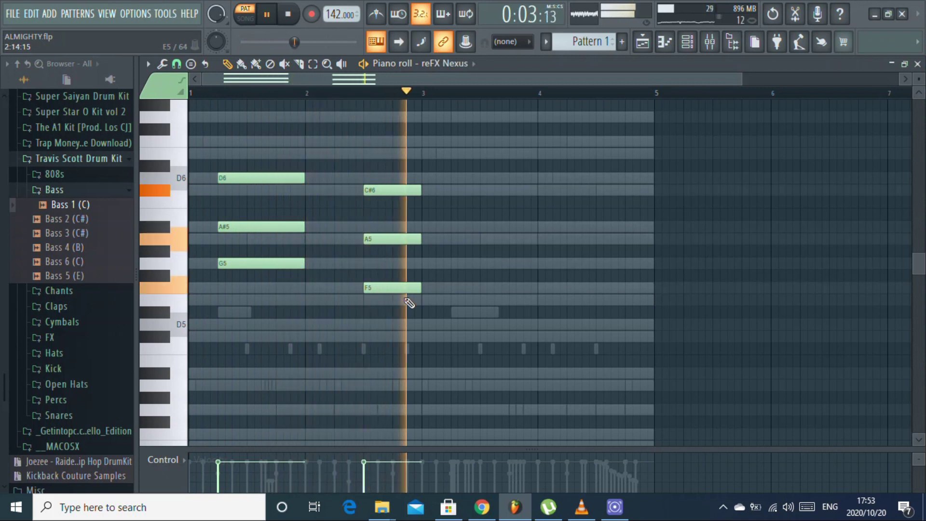
# - Add a chord of A#5, D6 and F6 in bar 3 and a chord of C#6, E6 and G6 in bar 4
pyautogui.click(483, 227)
pyautogui.click(486, 178)
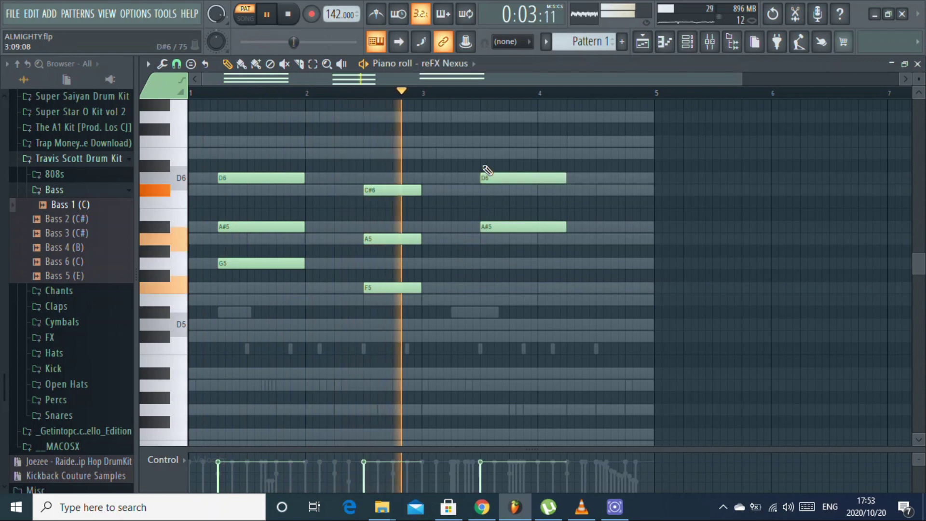
pyautogui.click(485, 140)
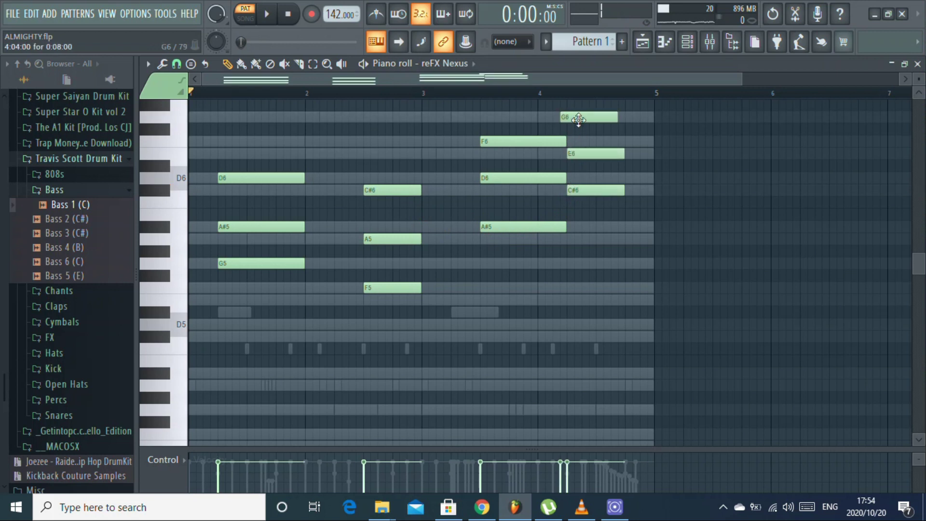
# - Move the bar 3 chord to start on step 5 and the bar 4 chord to start on step 9, matching the first two chords
pyautogui.moveTo(617, 101); pyautogui.dragTo(502, 226)
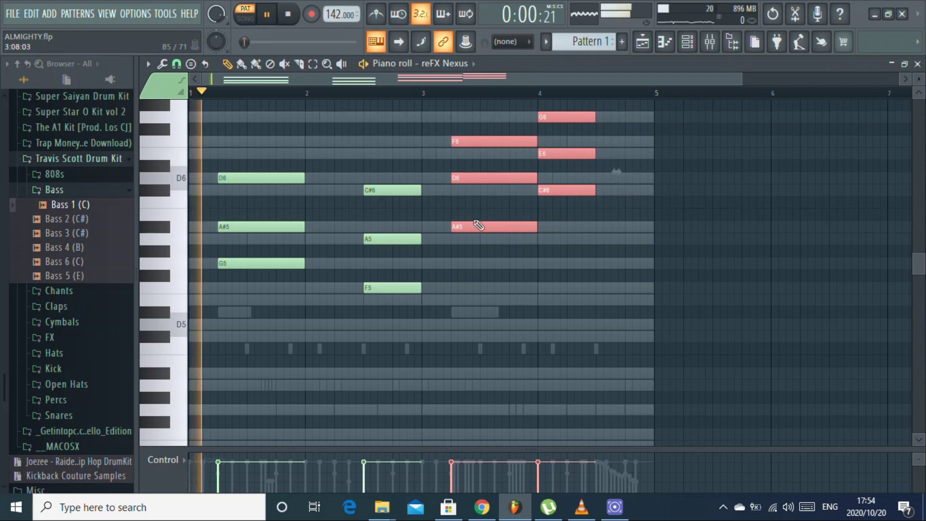
pyautogui.moveTo(570, 215); pyautogui.dragTo(621, 119)
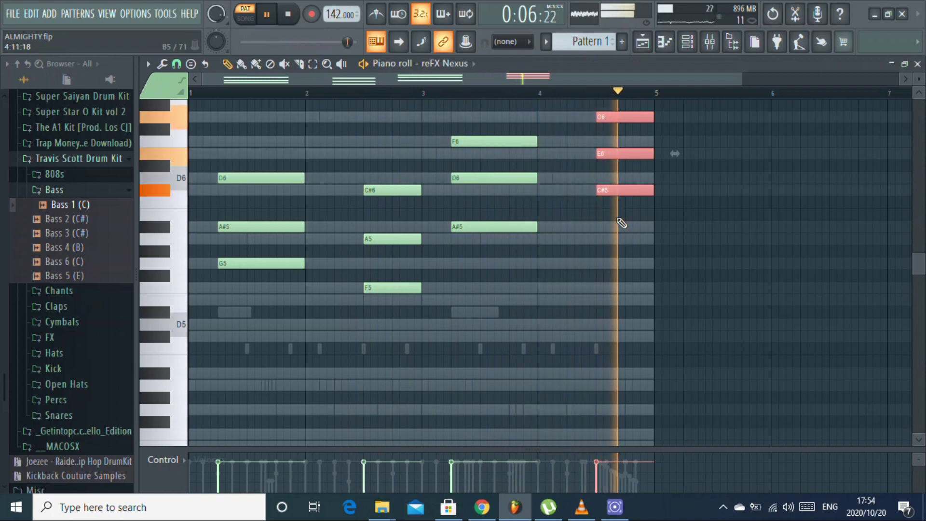
pyautogui.click(572, 251)
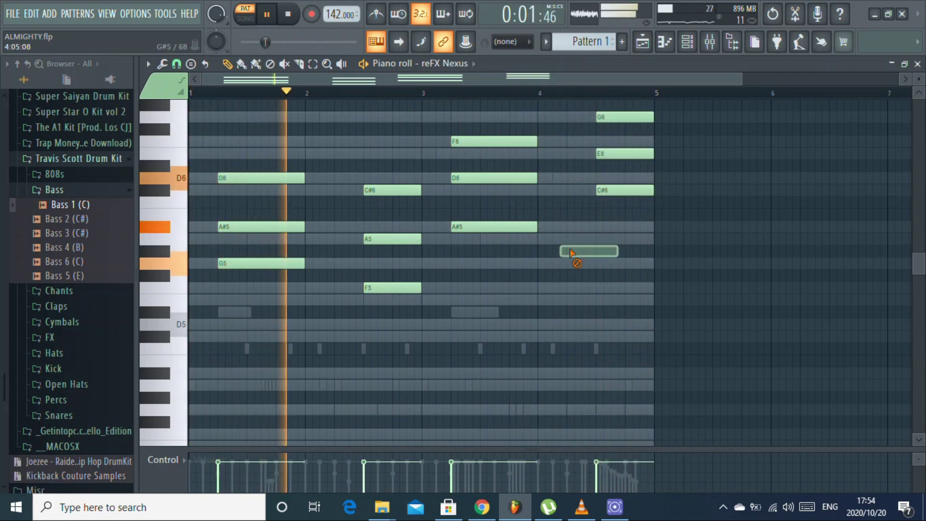
# - Try the whole chord progression one octave higher, then one octave below its drawn pitch
pyautogui.hotkey('ctrl', 's')
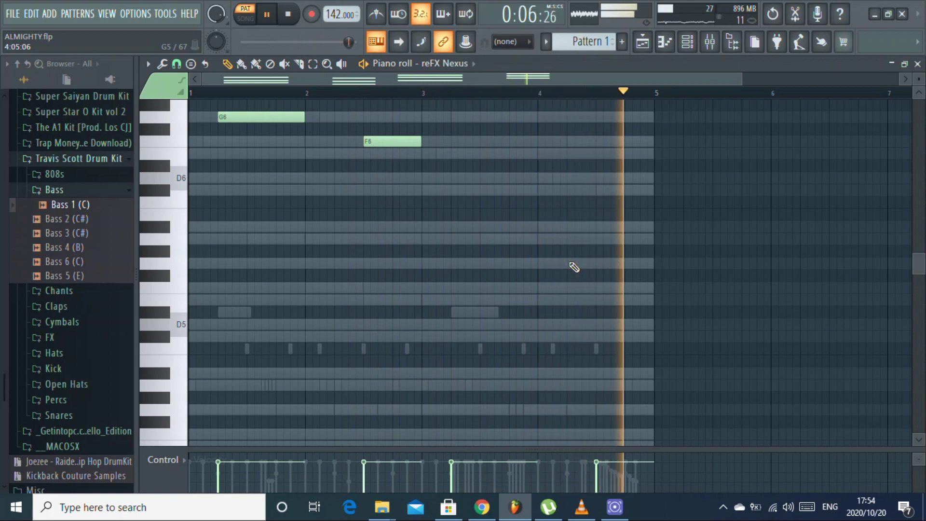
pyautogui.hotkey('ctrl', 'z')
pyautogui.press('space')
pyautogui.press('space')
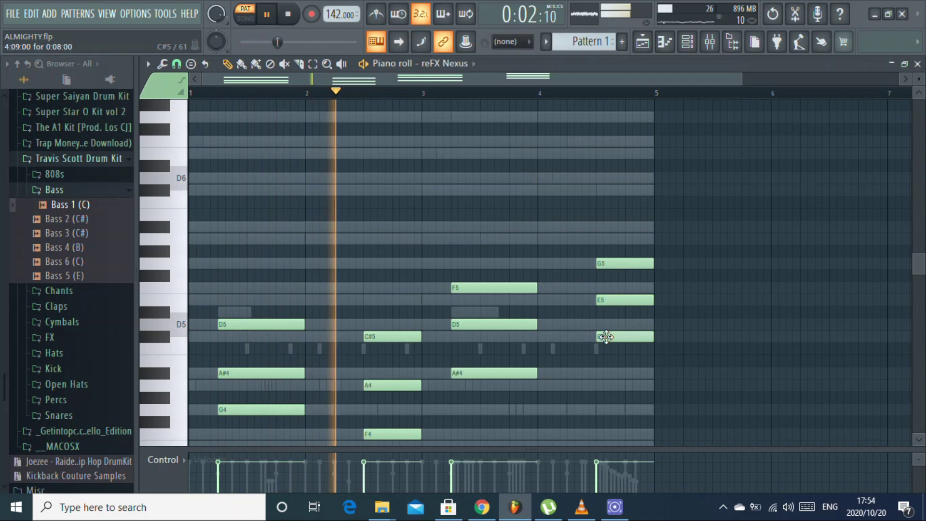
# - Rework the bar 4 chord into A4, C#5 and E5, removing its G5 note
pyautogui.rightClick(622, 300)
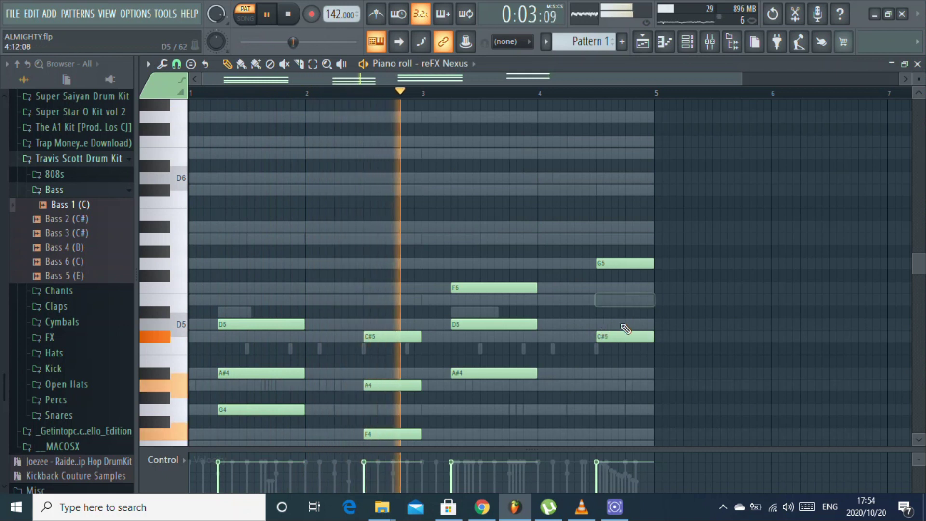
pyautogui.click(607, 372)
pyautogui.rightClick(612, 408)
pyautogui.rightClick(609, 373)
pyautogui.rightClick(606, 336)
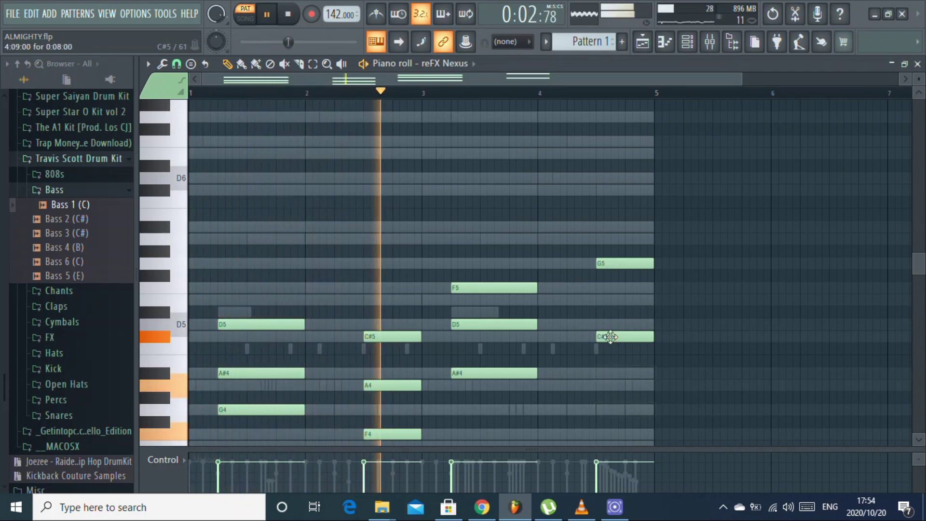
pyautogui.click(602, 300)
pyautogui.click(606, 336)
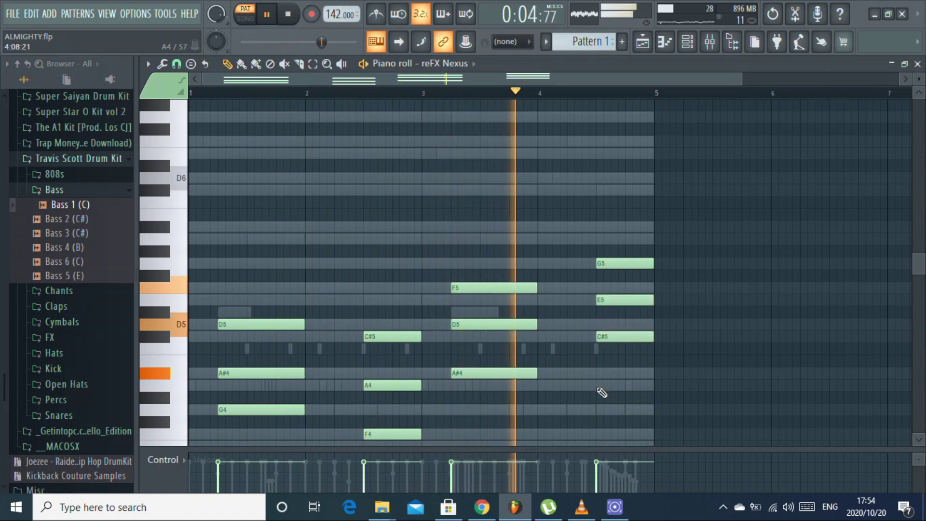
pyautogui.click(603, 385)
pyautogui.rightClick(642, 264)
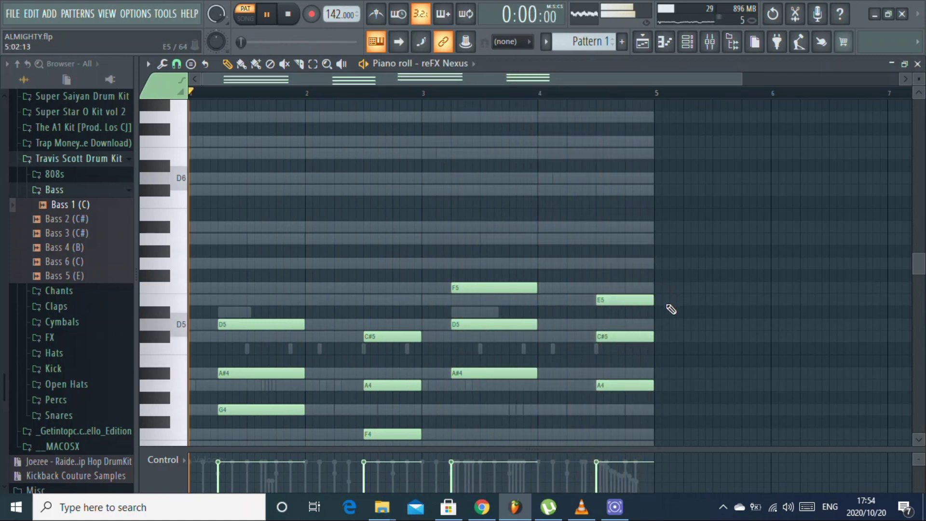
# - Transpose all the Nexus chords up one octave
pyautogui.hotkey('ctrl', 'Up')
pyautogui.press('space')
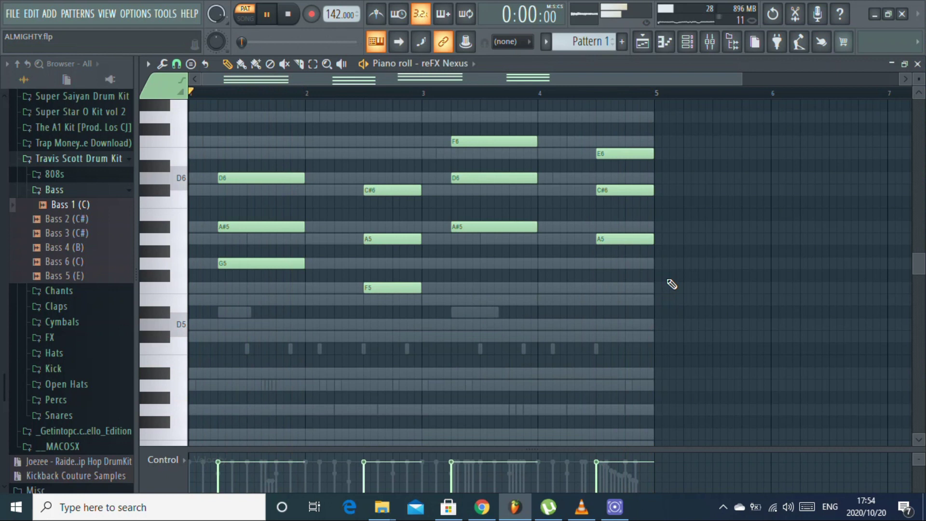
# - Close the piano roll, start playback and route the reFX Nexus channel to mixer track 6
pyautogui.click(917, 65)
pyautogui.press('space')
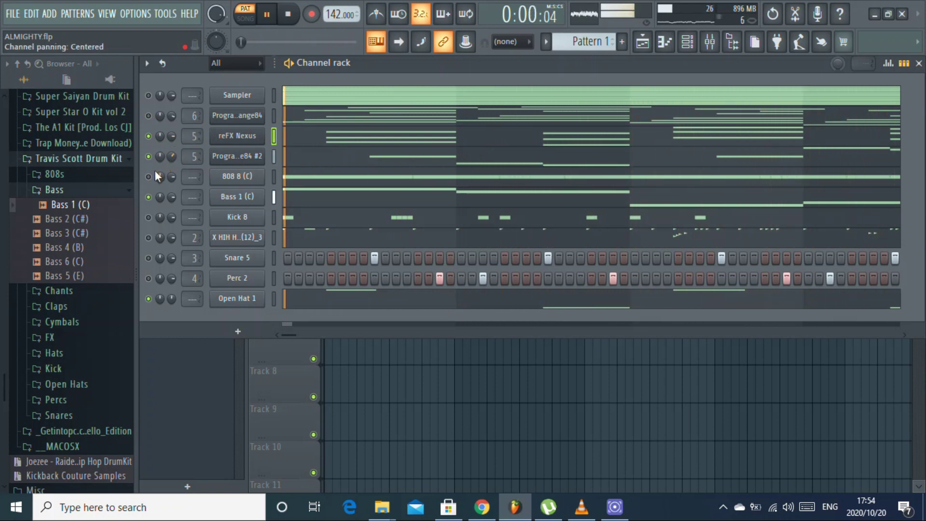
pyautogui.moveTo(171, 151); pyautogui.dragTo(171, 141)
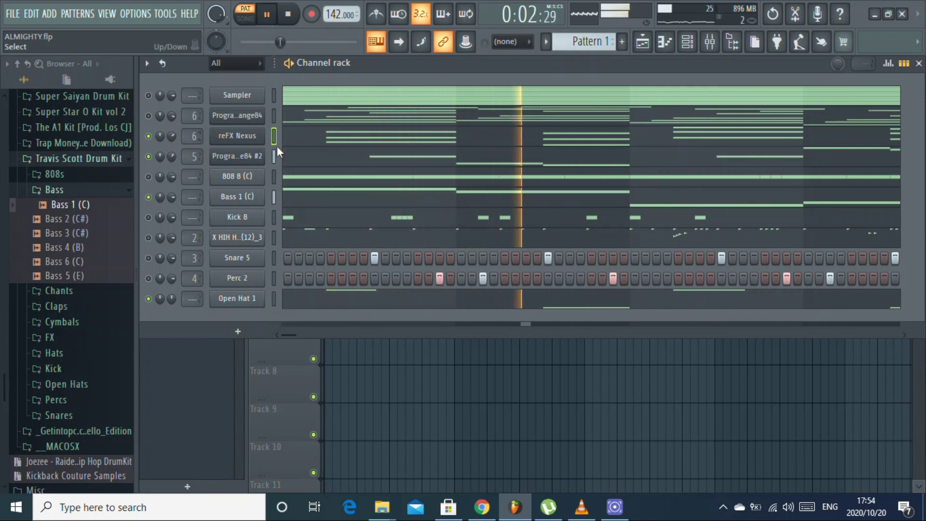
# - Route the reFX Nexus channel to mixer track 5 and move its bar 1 and bar 3 chords to the start of their bars
pyautogui.click(310, 141)
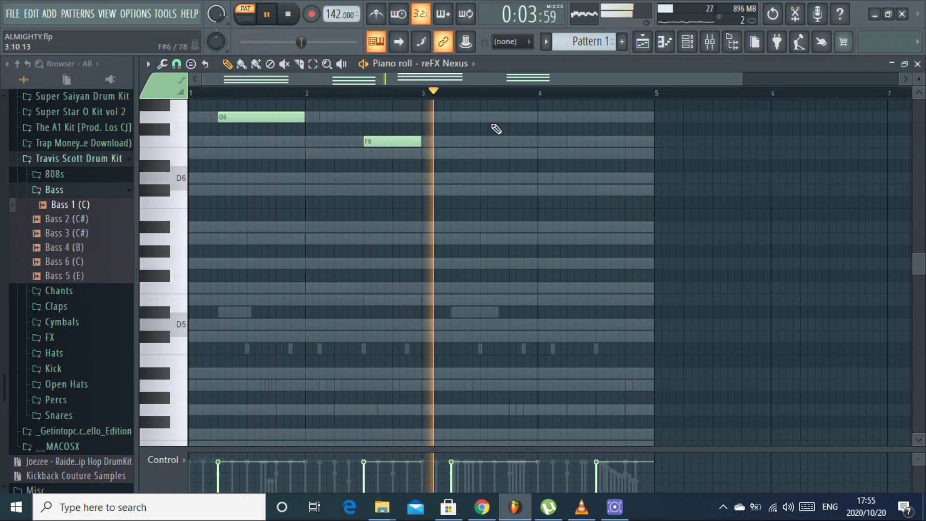
pyautogui.click(917, 64)
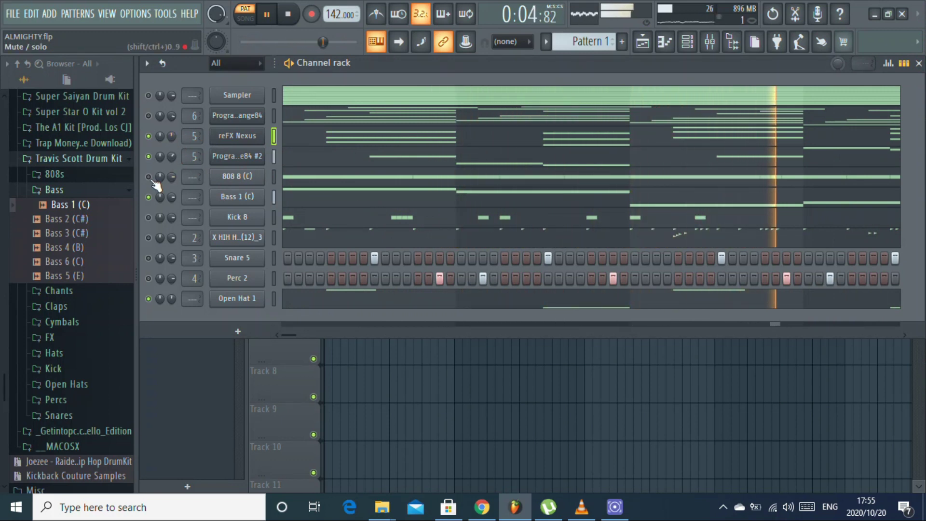
pyautogui.click(476, 143)
pyautogui.press('space')
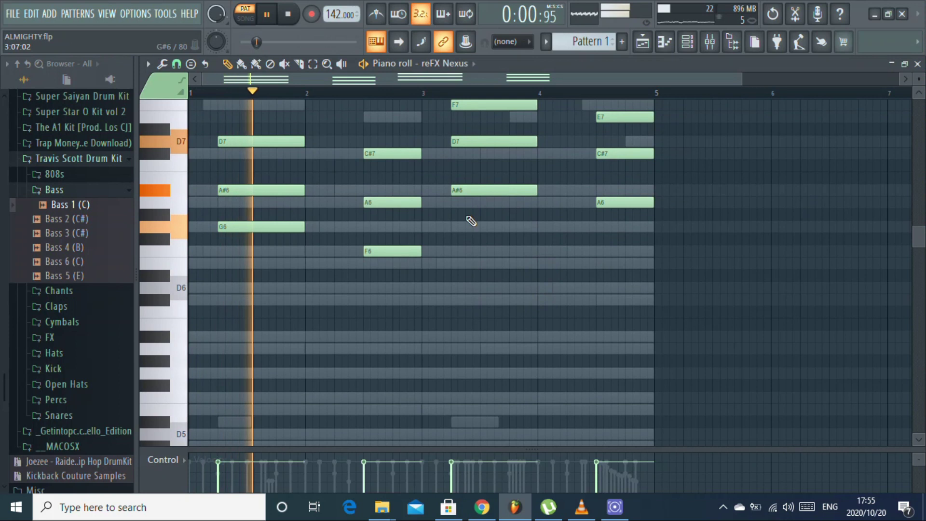
pyautogui.press('space')
pyautogui.scroll(1, 273, 277)
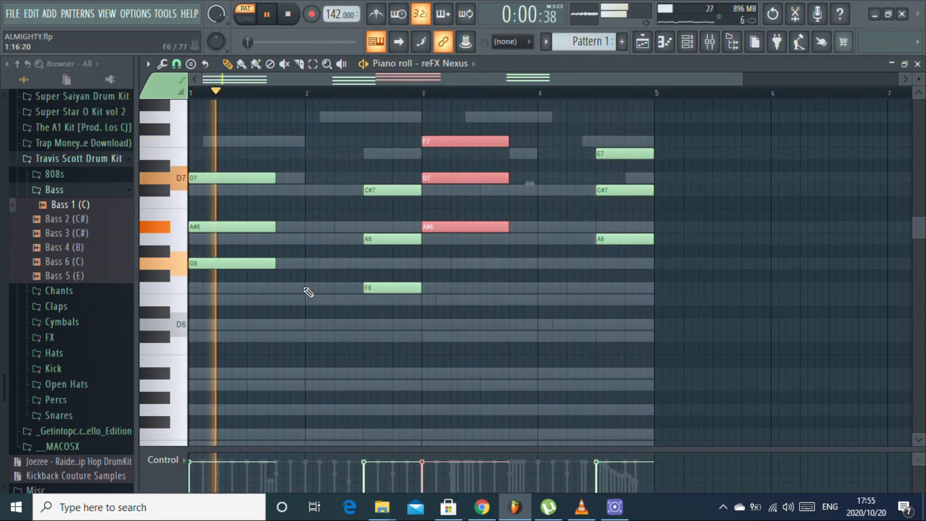
pyautogui.press('space')
pyautogui.press('space')
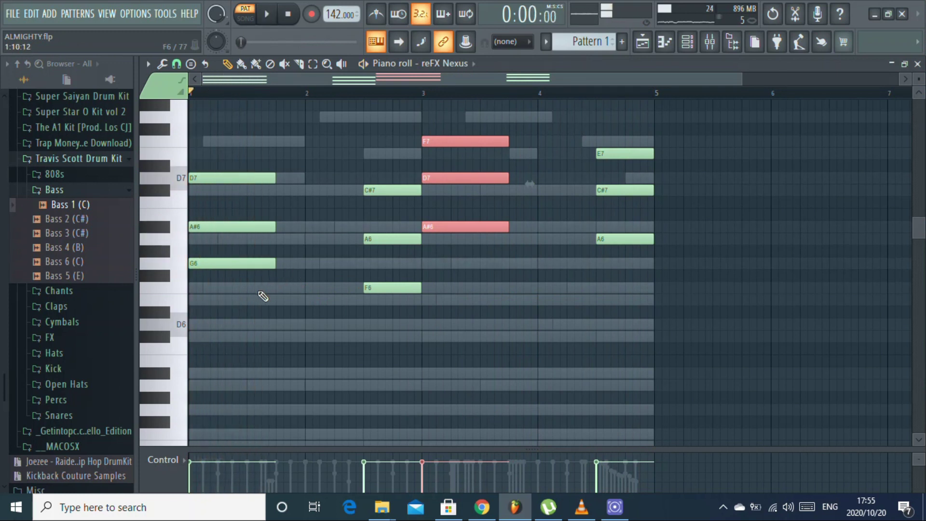
# - Stretch each Nexus chord to fill its whole bar, transpose all the chords down one octave and close the piano roll
pyautogui.moveTo(261, 247); pyautogui.dragTo(282, 181)
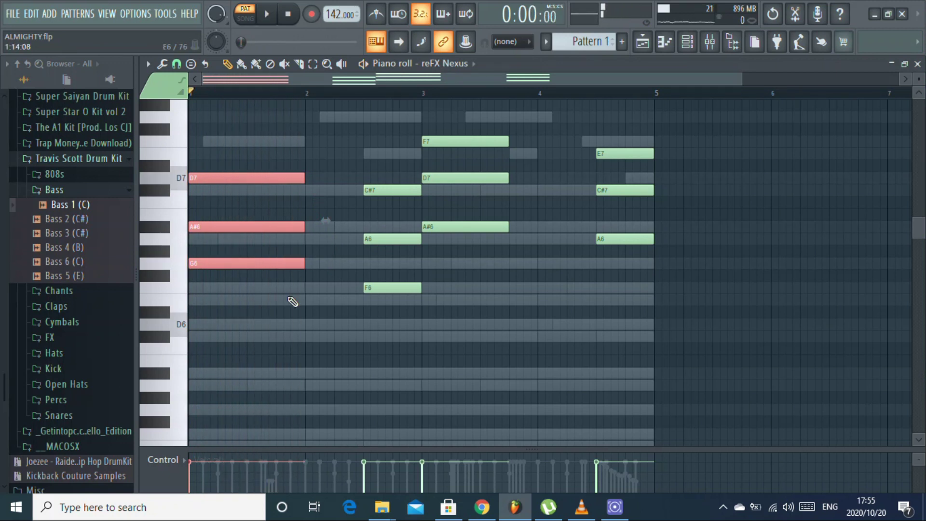
pyautogui.hotkey('ctrl', 'Down')
pyautogui.press('space')
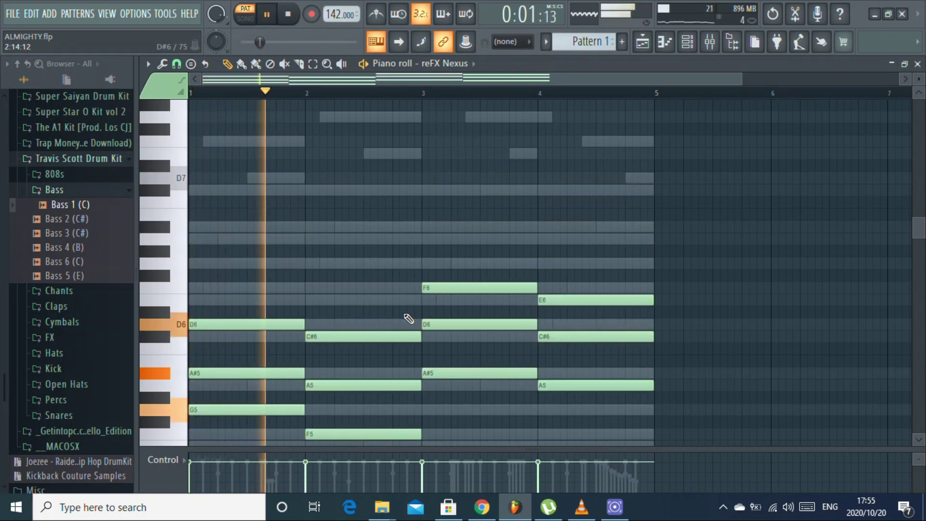
pyautogui.scroll(-3, 408, 318)
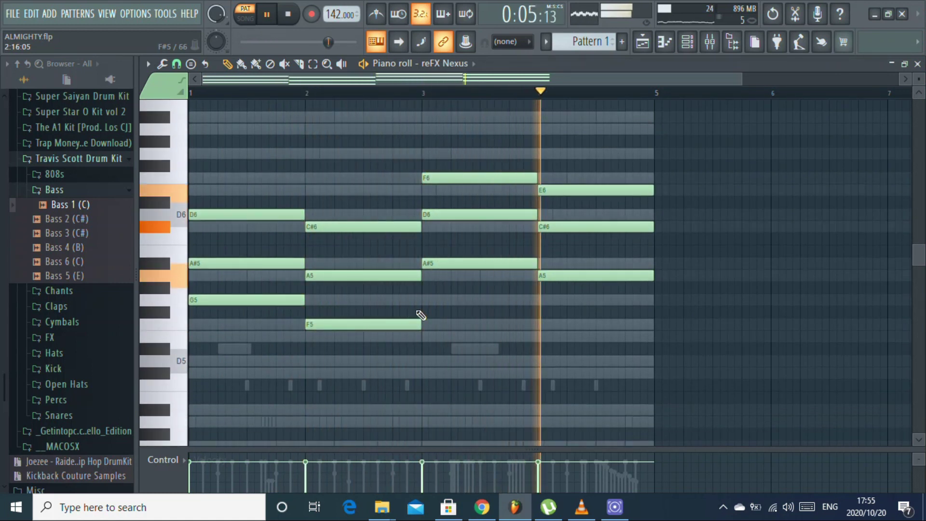
pyautogui.click(917, 64)
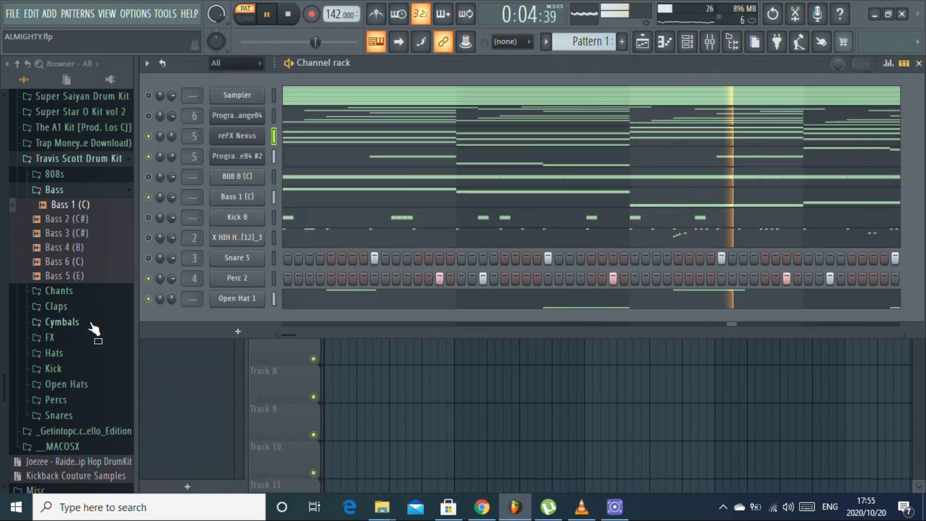
# - Add Snare 5 from the Travis Scott Drum Kit as another channel and open its piano roll
pyautogui.click(57, 415)
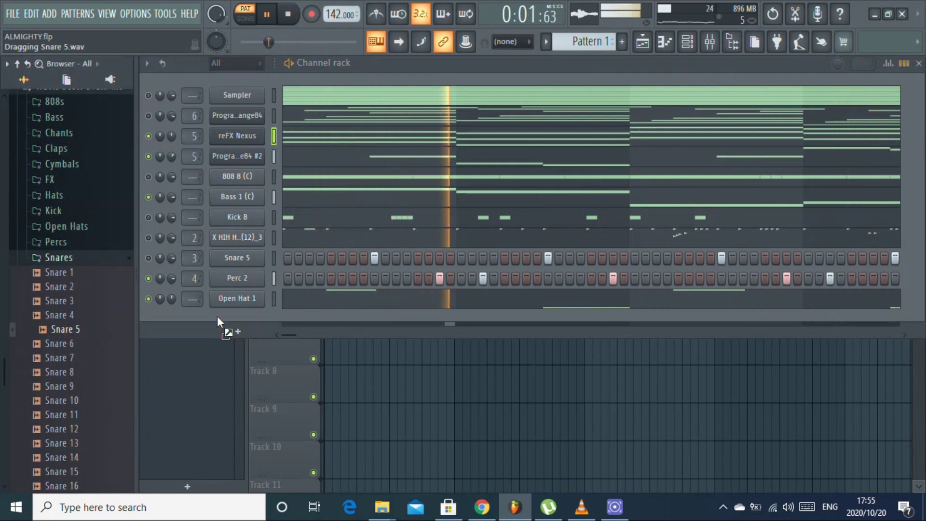
pyautogui.moveTo(247, 312); pyautogui.dragTo(247, 314)
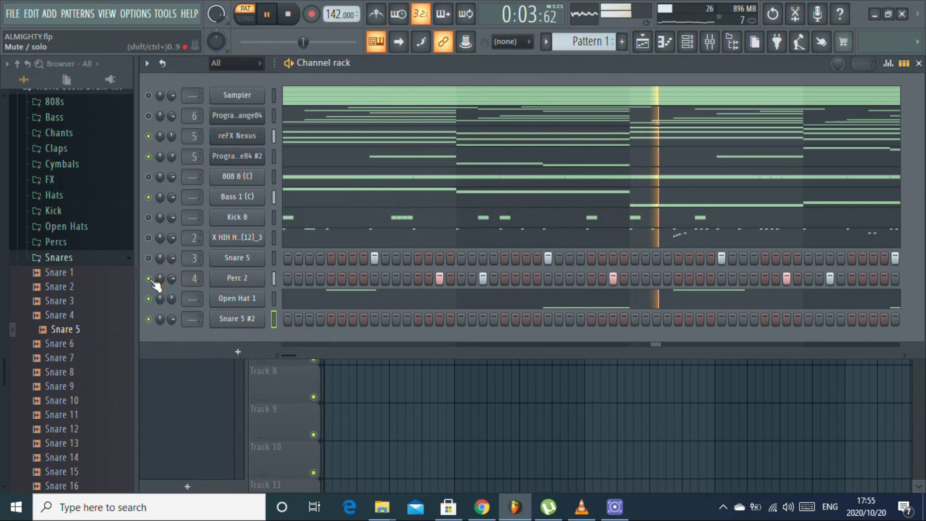
pyautogui.rightClick(240, 320)
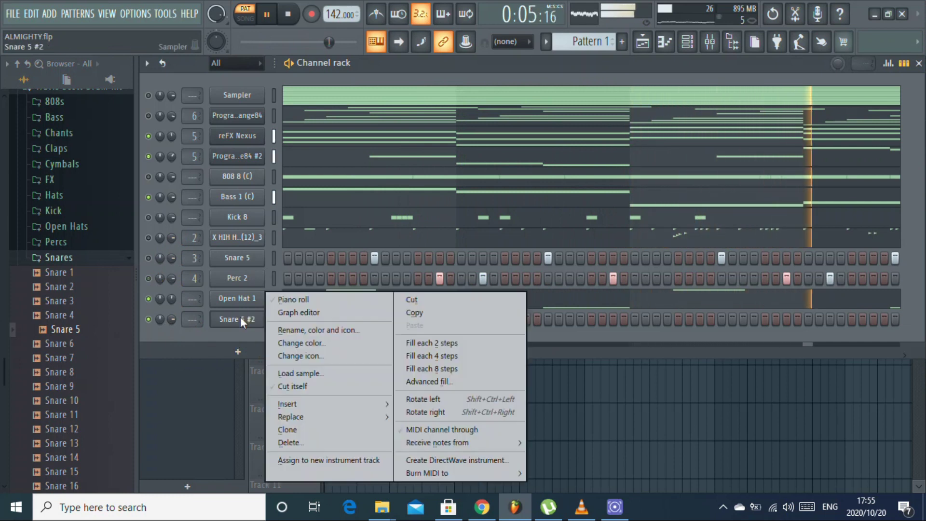
pyautogui.click(285, 299)
# - Set the snap to 1/3 beat and place two pairs of E4 snare hits in the second half of bar 4
pyautogui.click(177, 64)
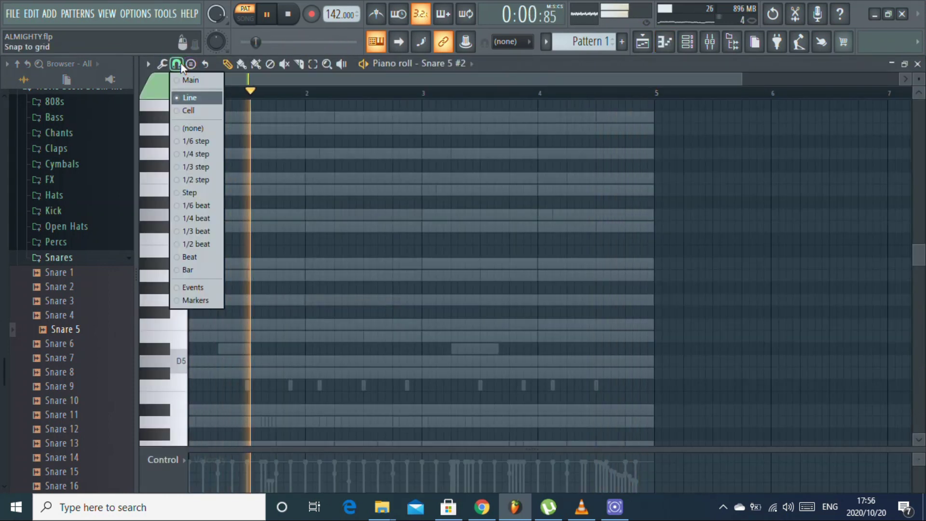
pyautogui.click(197, 244)
pyautogui.scroll(-4, 637, 352)
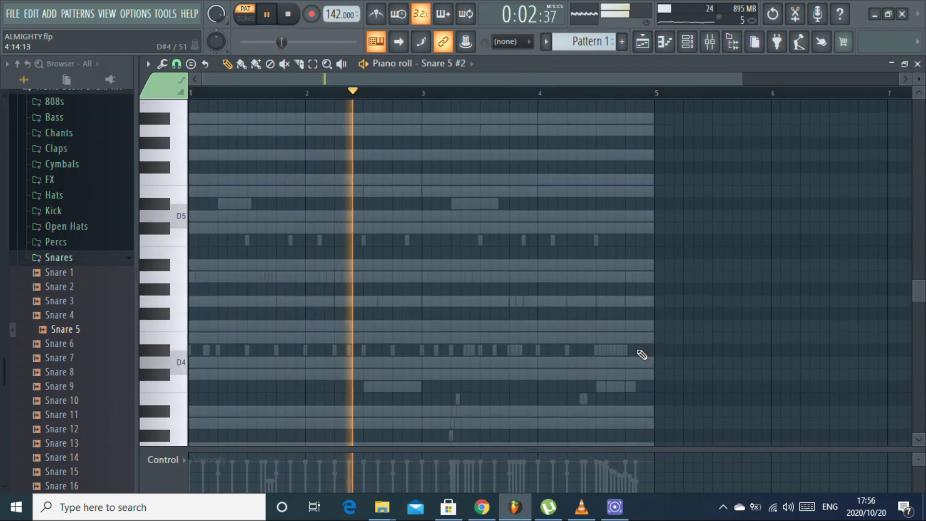
pyautogui.click(605, 337)
pyautogui.click(677, 337)
pyautogui.rightClick(677, 340)
pyautogui.moveTo(675, 345); pyautogui.dragTo(614, 346)
pyautogui.click(610, 337)
pyautogui.click(628, 336)
pyautogui.click(639, 337)
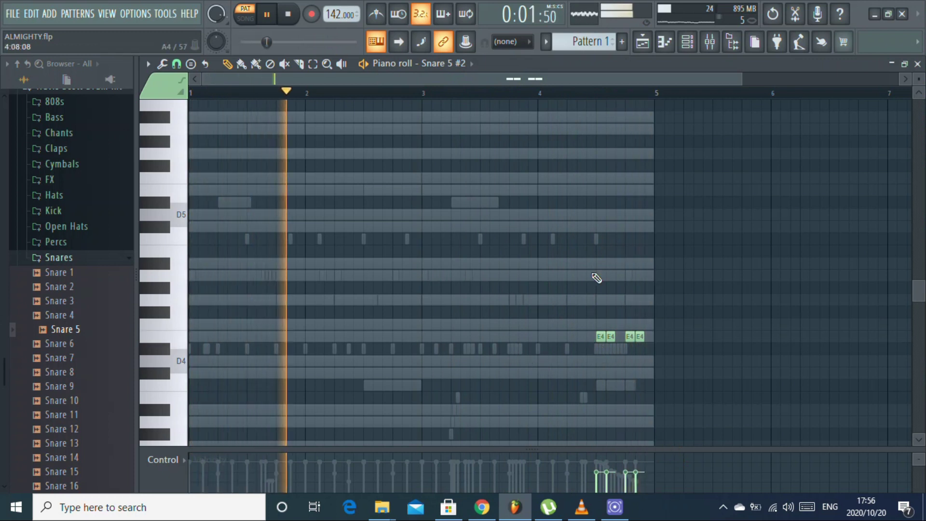
# - Draw a descending snare run of D5, C#5, C5, A#4, A4, G4, F4, E4 and D4 from late bar 3 into mid bar 4
pyautogui.click(541, 263)
pyautogui.click(552, 275)
pyautogui.click(561, 299)
pyautogui.click(571, 324)
pyautogui.click(581, 336)
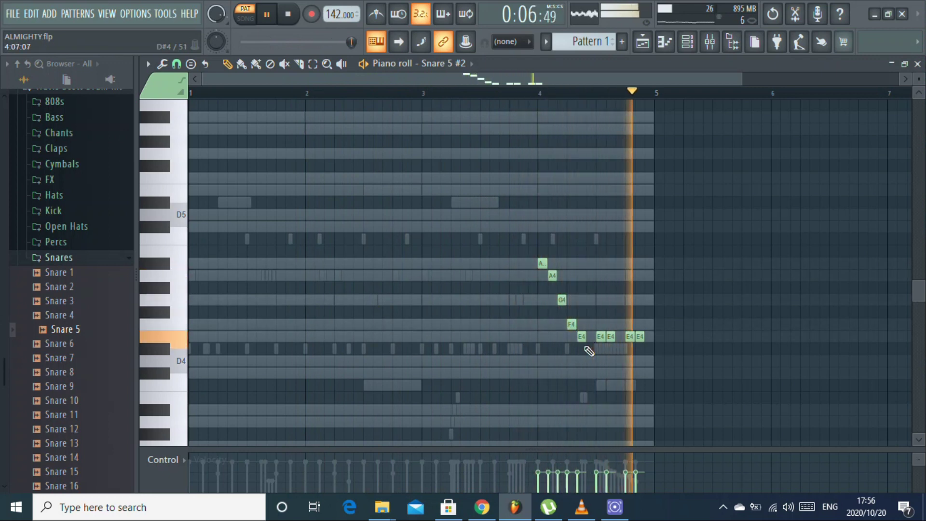
pyautogui.press('space')
pyautogui.click(590, 361)
pyautogui.click(513, 214)
pyautogui.click(520, 227)
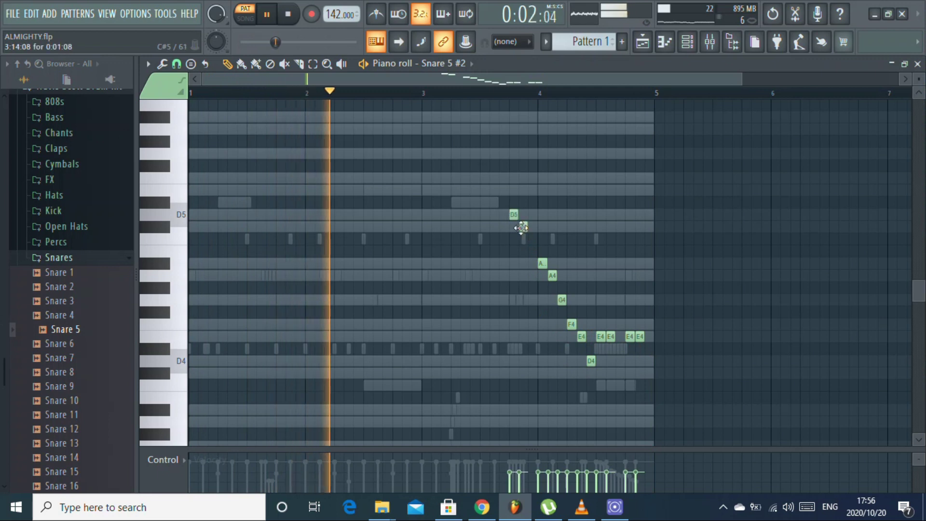
pyautogui.click(532, 239)
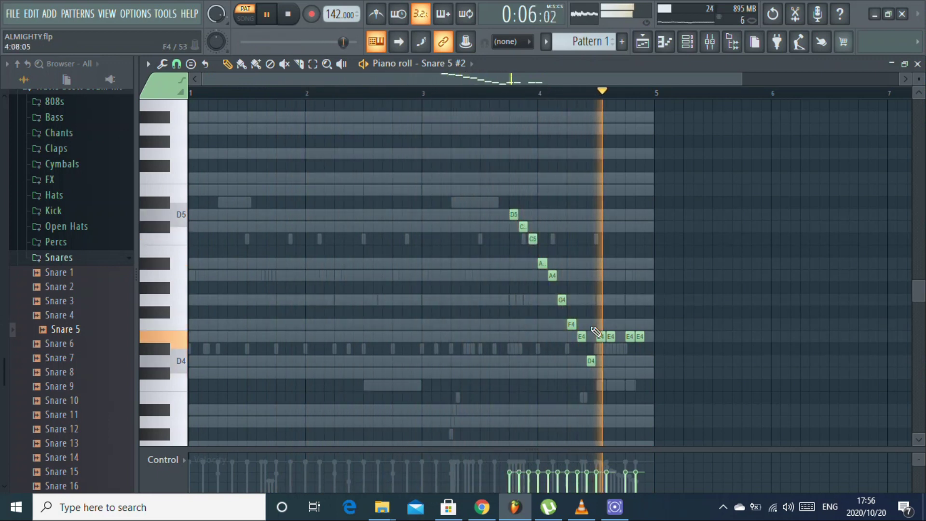
# - Lower the two pairs of E4 snare hits at the end of bar 4 by three semitones to C#4
pyautogui.moveTo(647, 341); pyautogui.dragTo(597, 331)
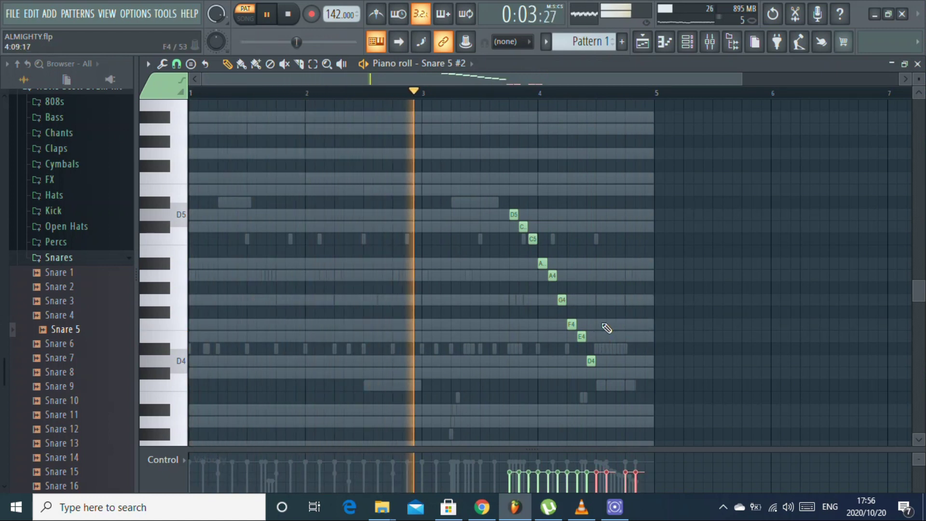
pyautogui.press('Down')
pyautogui.press('Down')
pyautogui.press('Down')
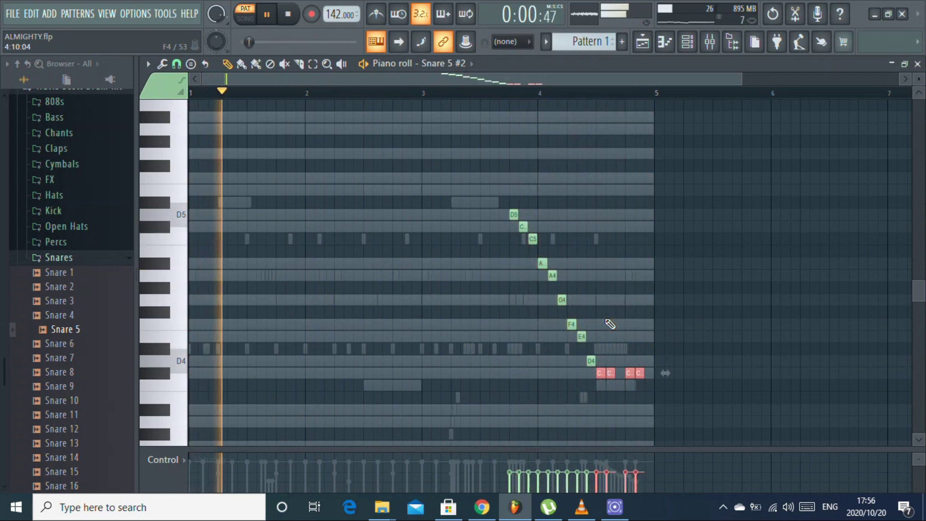
# - Fill the gap between the C#4 snare pairs with another C#4 note, split it with the default chopper pattern and close the piano roll
pyautogui.click(619, 373)
pyautogui.hotkey('alt', 'u')
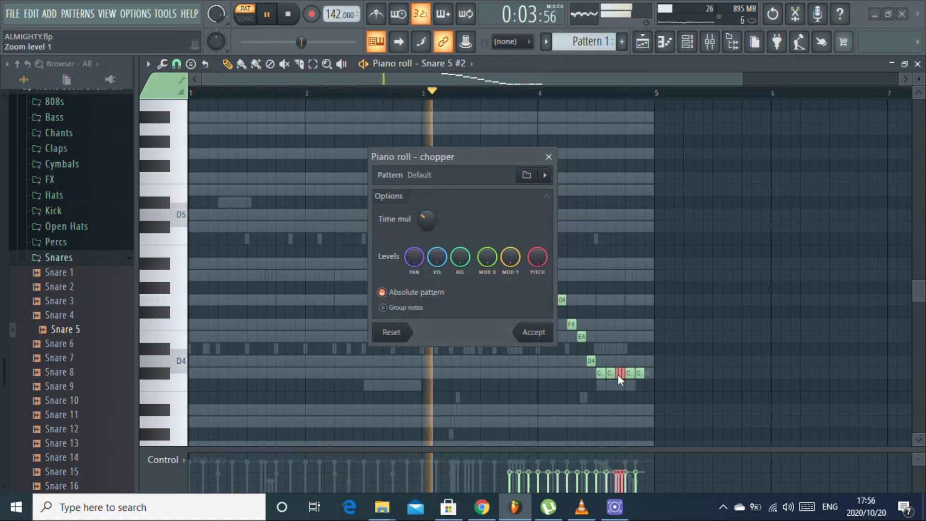
pyautogui.click(534, 332)
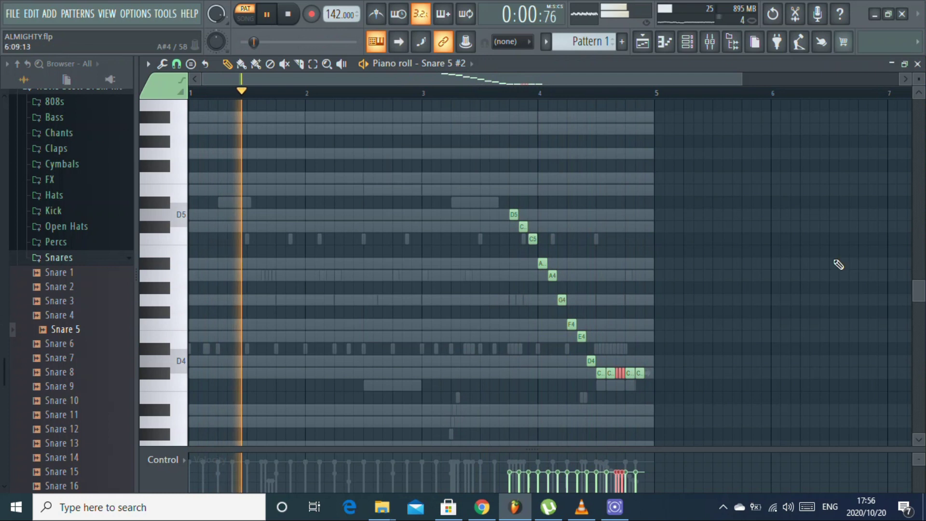
pyautogui.click(917, 63)
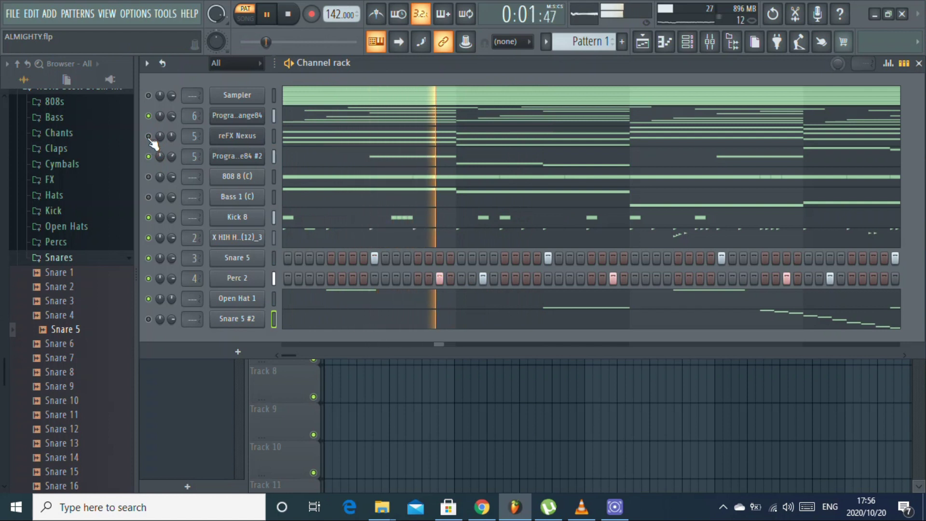
# - Readjust the volume of the Progra..e84 #2 channel
pyautogui.rightClick(176, 159)
pyautogui.click(187, 167)
pyautogui.scroll(-1, 172, 195)
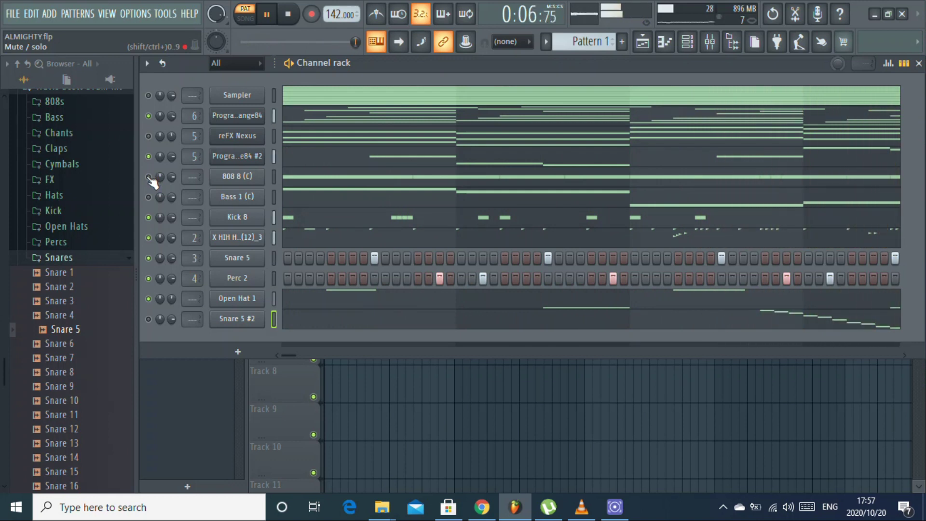
# - Transpose all the 808 8 (C) notes up one octave from G4 to G5
pyautogui.click(311, 181)
pyautogui.press('space')
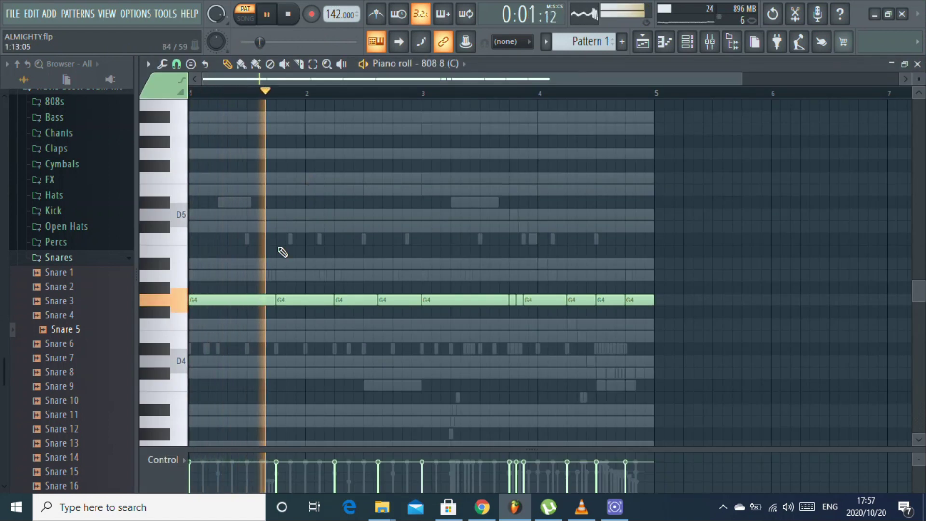
pyautogui.hotkey('ctrl', 'Up')
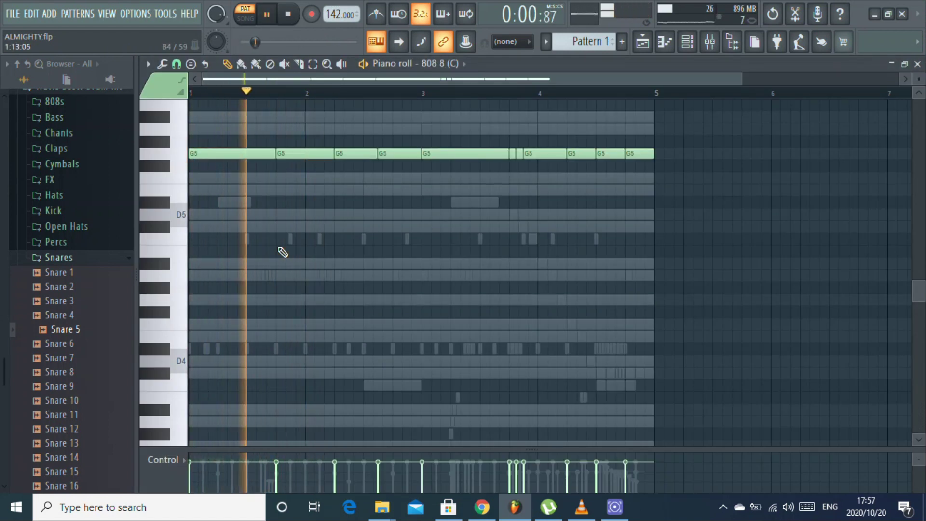
pyautogui.scroll(1, 279, 252)
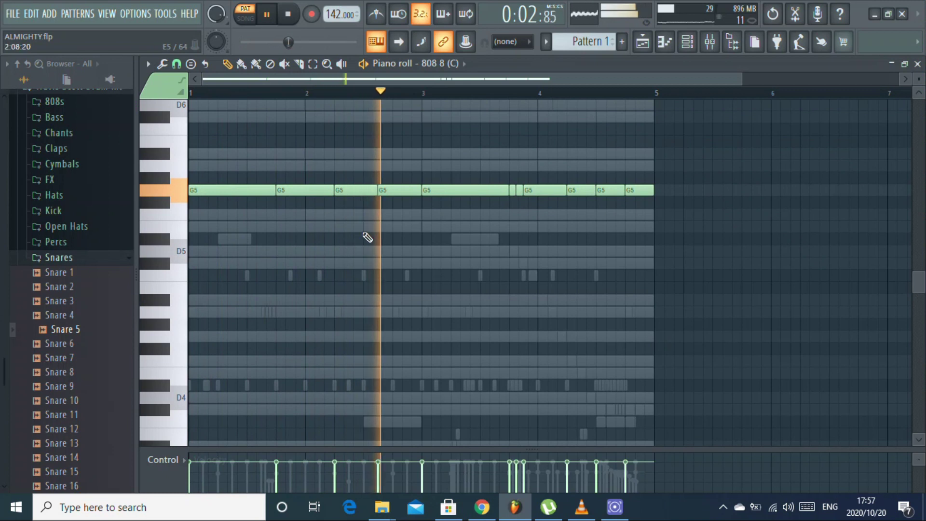
# - Move the four 808 notes in bars 1 and 2 down to D5
pyautogui.press('space')
pyautogui.moveTo(212, 190); pyautogui.dragTo(206, 264)
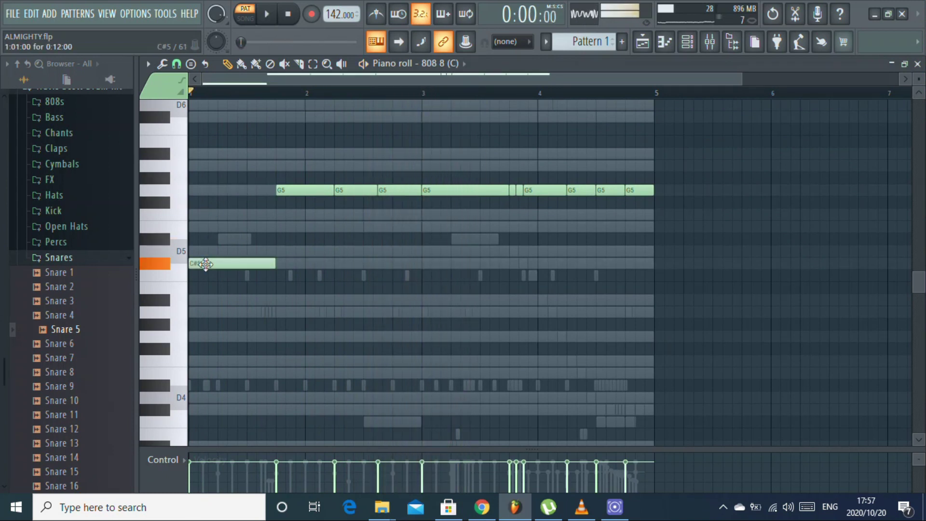
pyautogui.moveTo(298, 191); pyautogui.dragTo(297, 240)
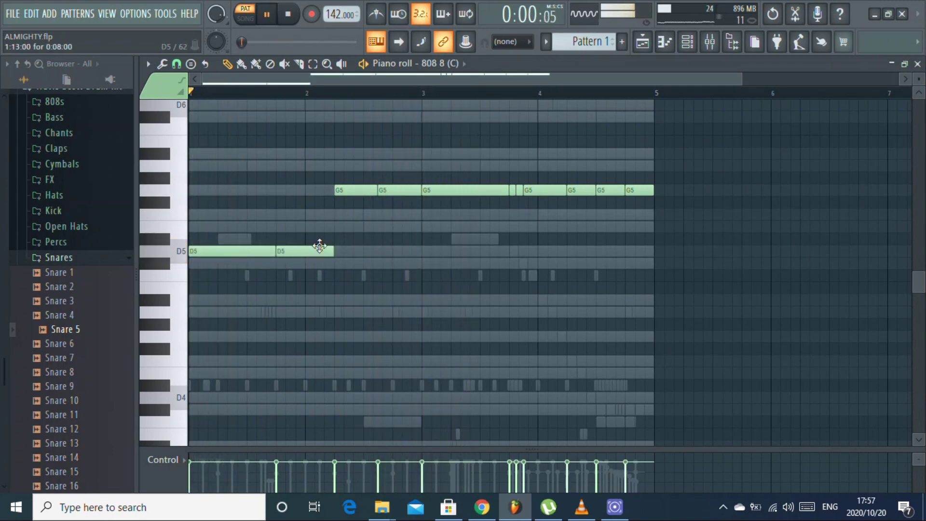
pyautogui.moveTo(347, 192); pyautogui.dragTo(347, 252)
pyautogui.moveTo(388, 190); pyautogui.dragTo(392, 251)
# - Lower the remaining 808 notes in bars 3 and 4 by five semitones to D5 and play the pattern
pyautogui.press('space')
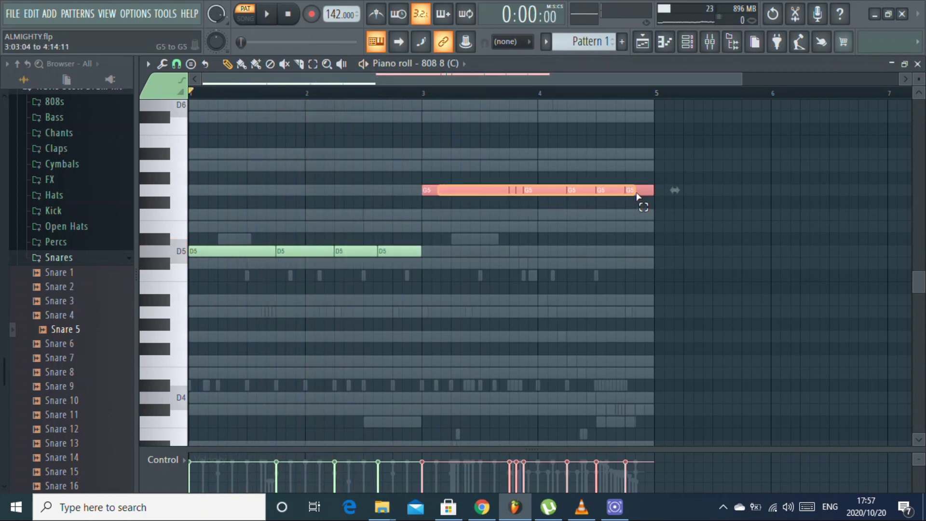
pyautogui.press('Down')
pyautogui.press('Down')
pyautogui.press('Down')
pyautogui.press('Down')
pyautogui.press('Down')
pyautogui.press('space')
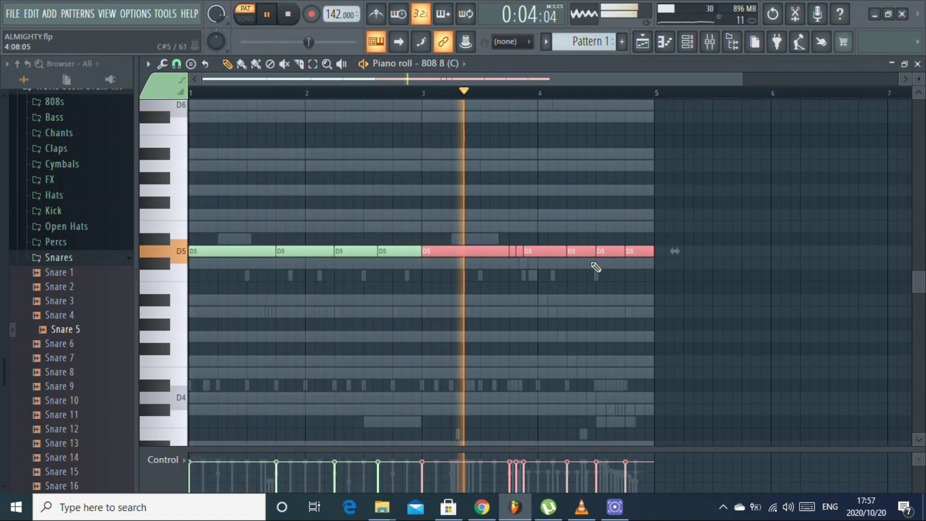
# - Try the last three 808 notes of bar 4 one octave higher, then return them to D5
pyautogui.keyDown('ctrl'); pyautogui.click(581, 255); pyautogui.keyUp('ctrl')
pyautogui.moveTo(582, 260); pyautogui.dragTo(634, 267)
pyautogui.hotkey('ctrl', 'Up')
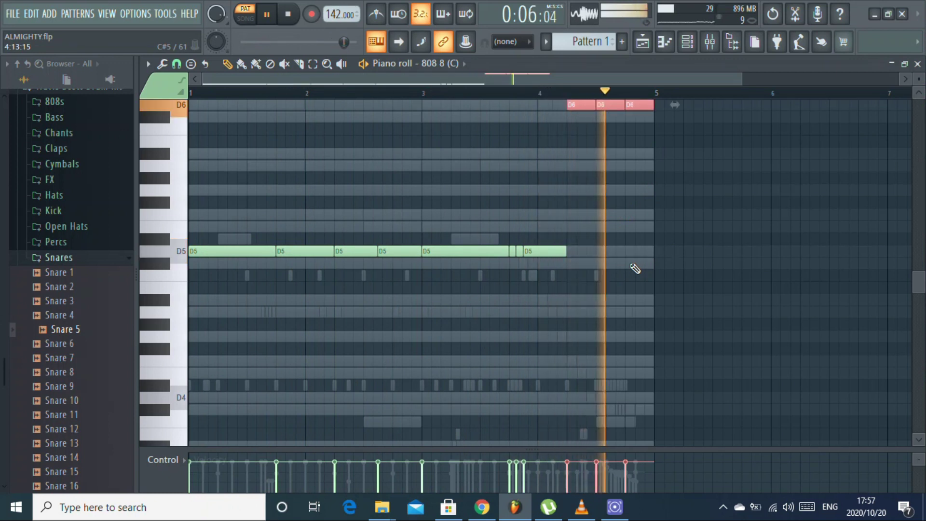
pyautogui.hotkey('ctrl', 'Down')
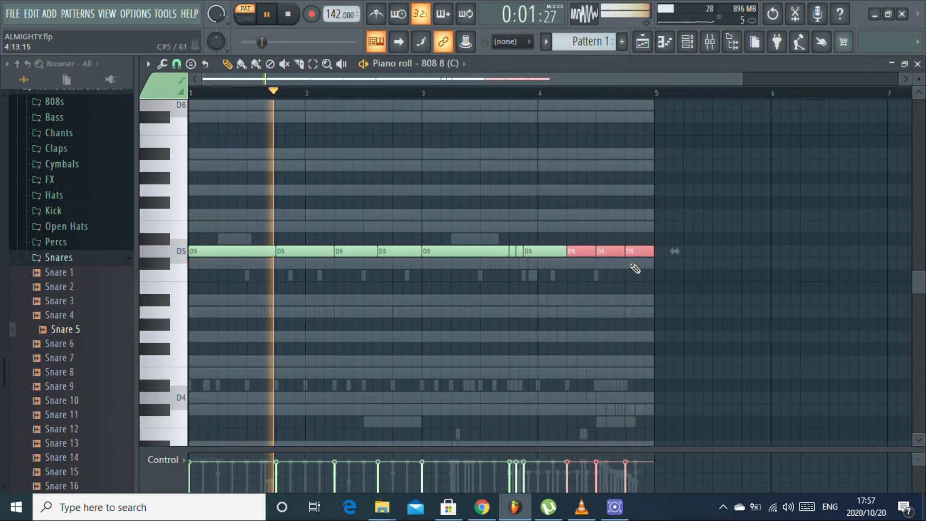
# - Draw a short A#5 note at 1:09 in the 808 8 (C) piano roll and open its note properties
pyautogui.click(917, 64)
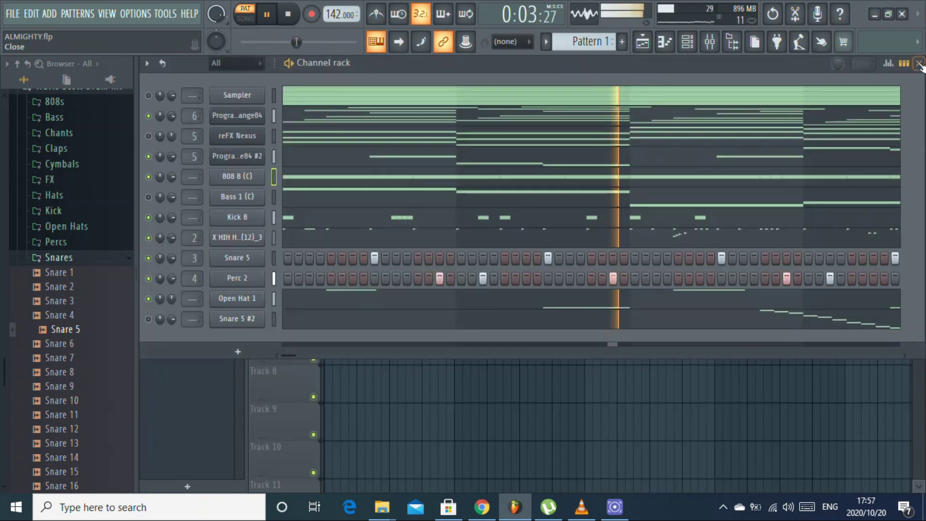
pyautogui.click(292, 186)
pyautogui.press('space')
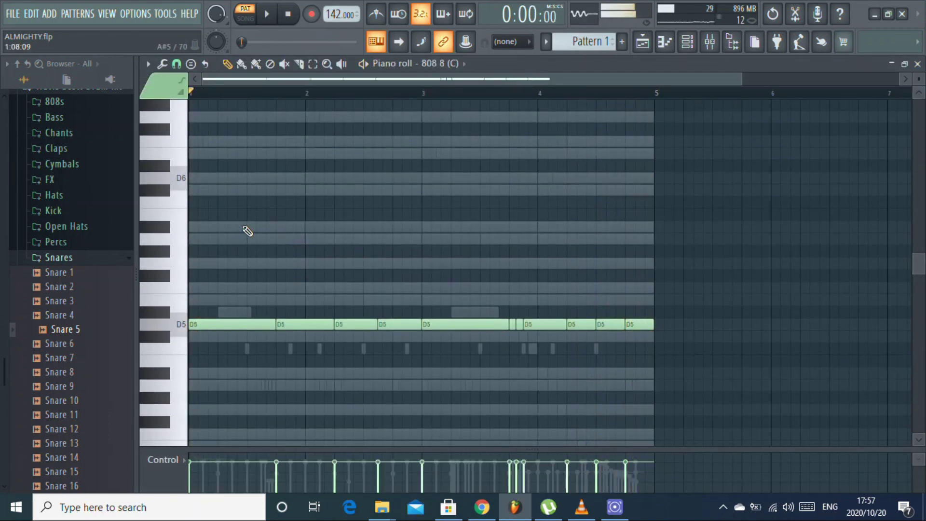
pyautogui.click(247, 231)
pyautogui.moveTo(284, 227); pyautogui.dragTo(251, 231)
pyautogui.doubleClick(247, 230)
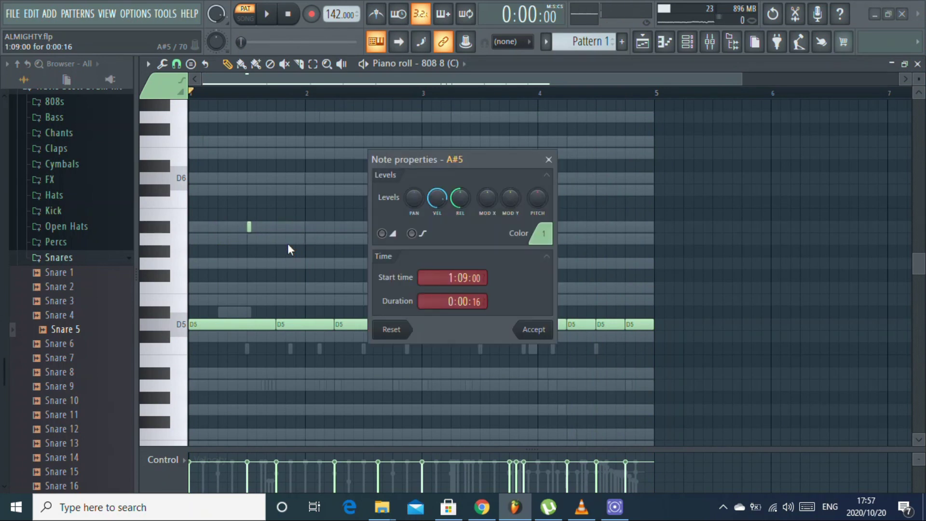
pyautogui.click(521, 322)
# - Turn the A#5 note into a slide note, move it to 1:13 and play the pattern
pyautogui.press('space')
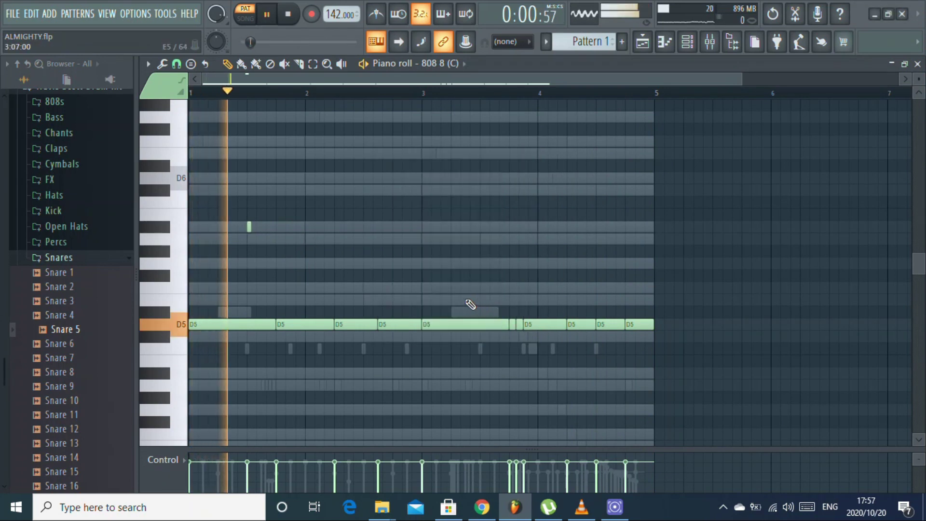
pyautogui.press('space')
pyautogui.press('space')
pyautogui.press('space')
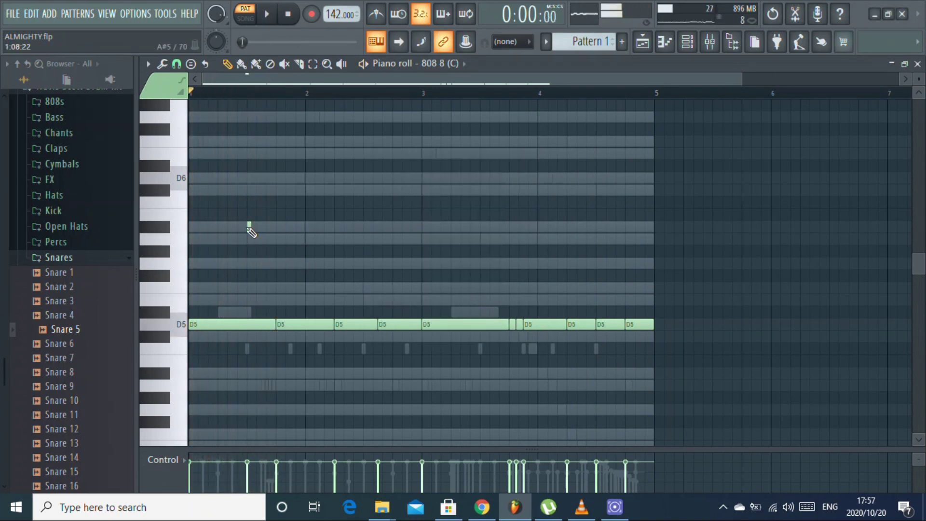
pyautogui.press('space')
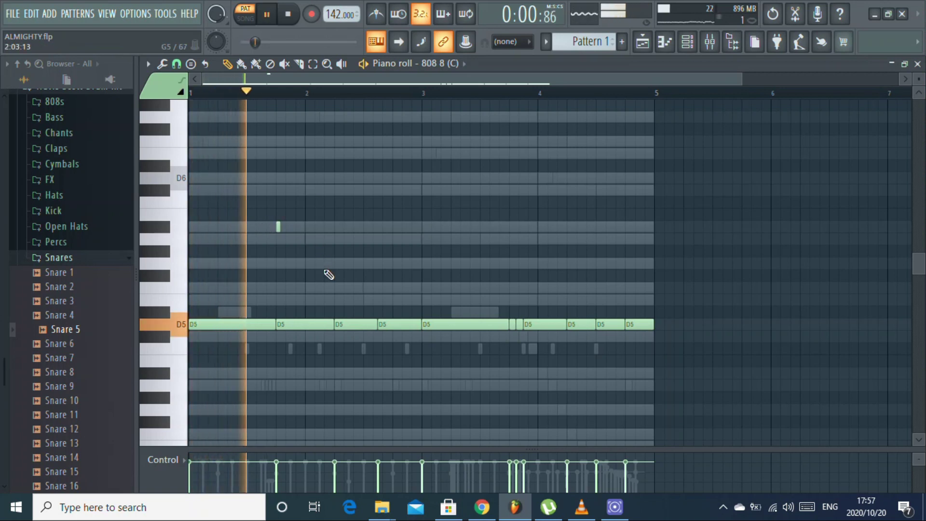
pyautogui.press('space')
pyautogui.press('space')
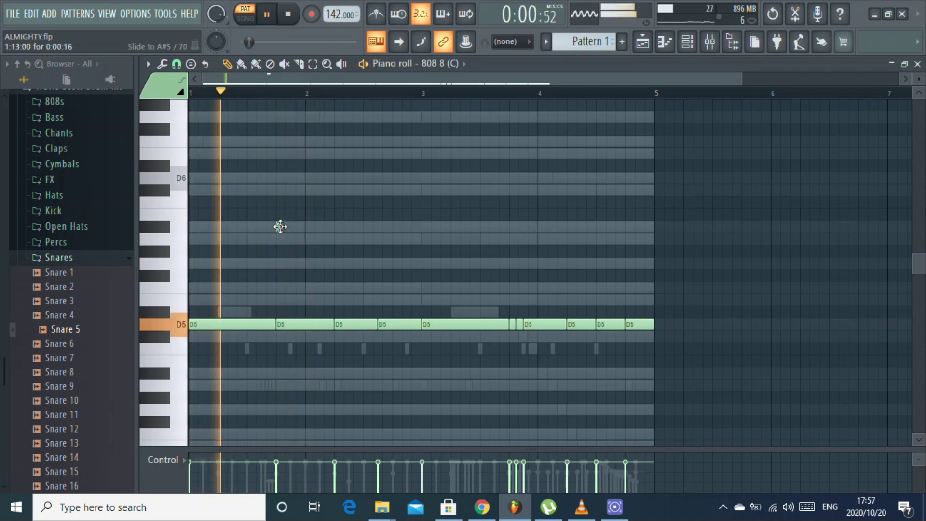
# - Lengthen the A#5 slide note to two steps and enable porta on it
pyautogui.moveTo(279, 226); pyautogui.dragTo(291, 227)
pyautogui.press('space')
pyautogui.press('space')
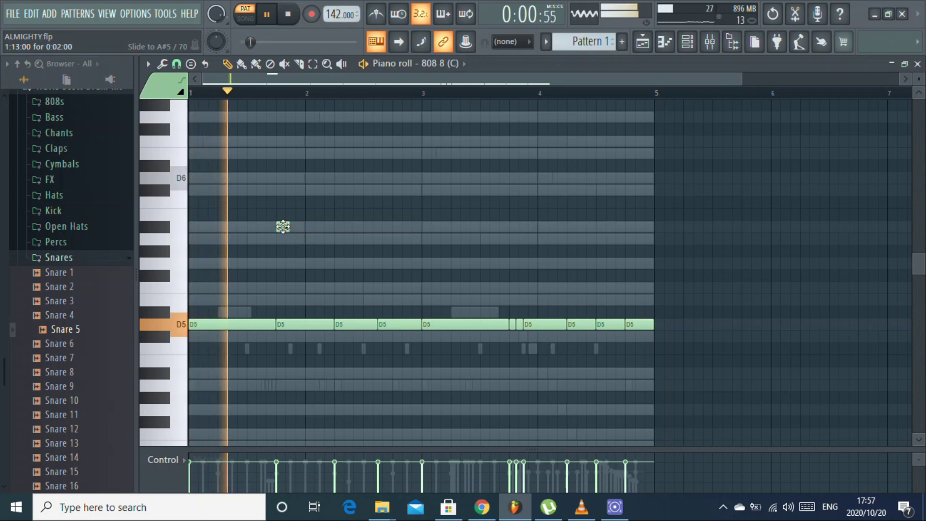
pyautogui.doubleClick(284, 227)
pyautogui.click(411, 233)
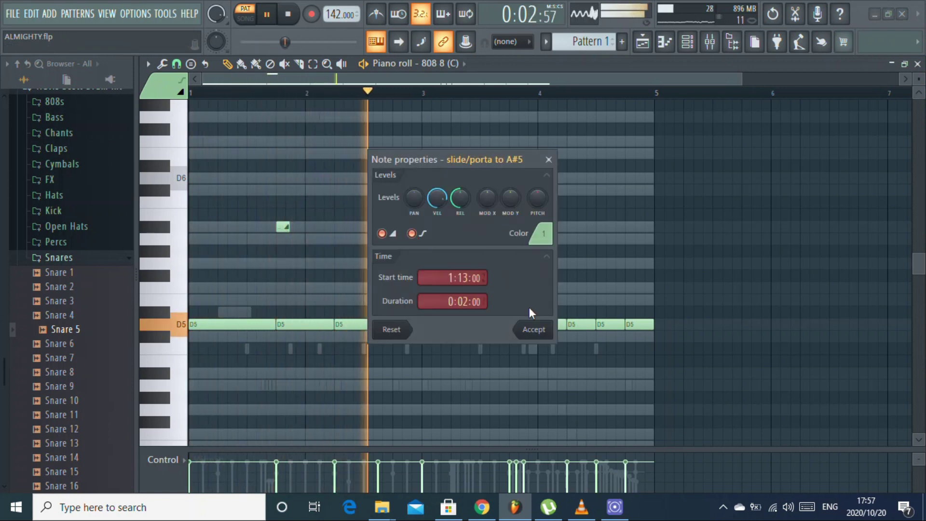
pyautogui.click(533, 329)
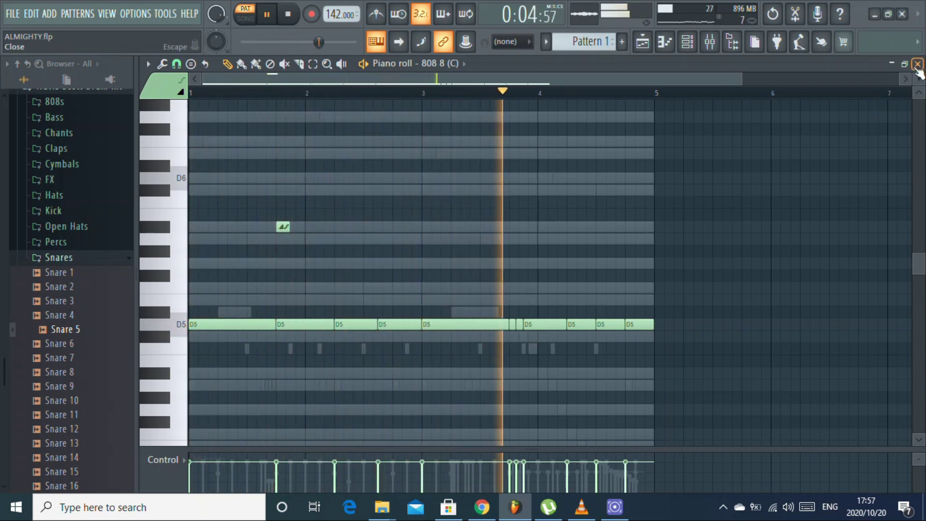
# - Play the pattern with the channel rack in view to check the 808 slide
pyautogui.press('space')
pyautogui.press('F7')
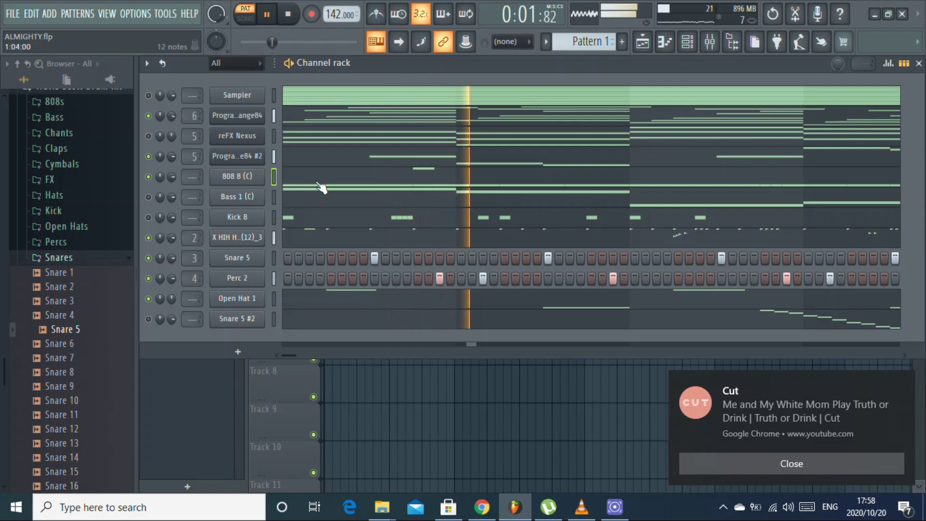
pyautogui.press('F7')
pyautogui.press('space')
pyautogui.press('F7')
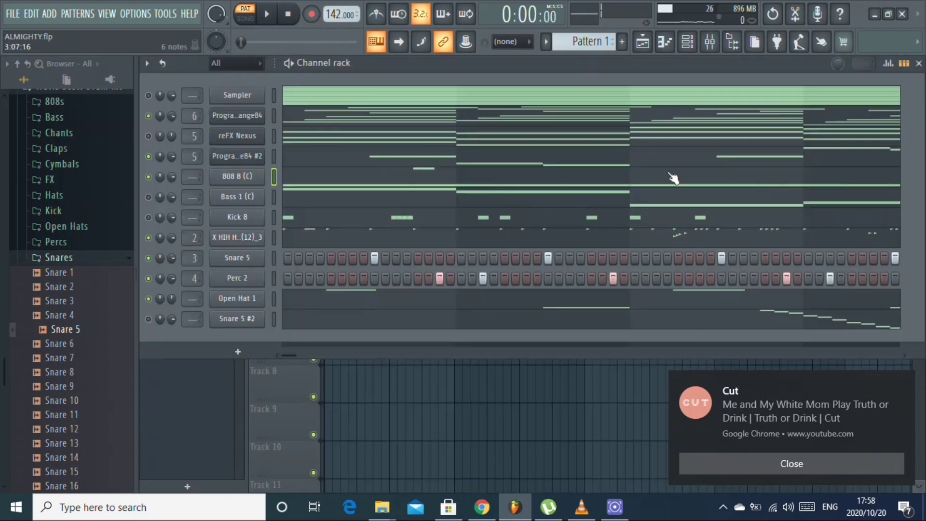
# - Replace the 808 8 (C) sample with 808 12 (E) from the 808s folder and view its channel settings
pyautogui.click(72, 258)
pyautogui.click(65, 104)
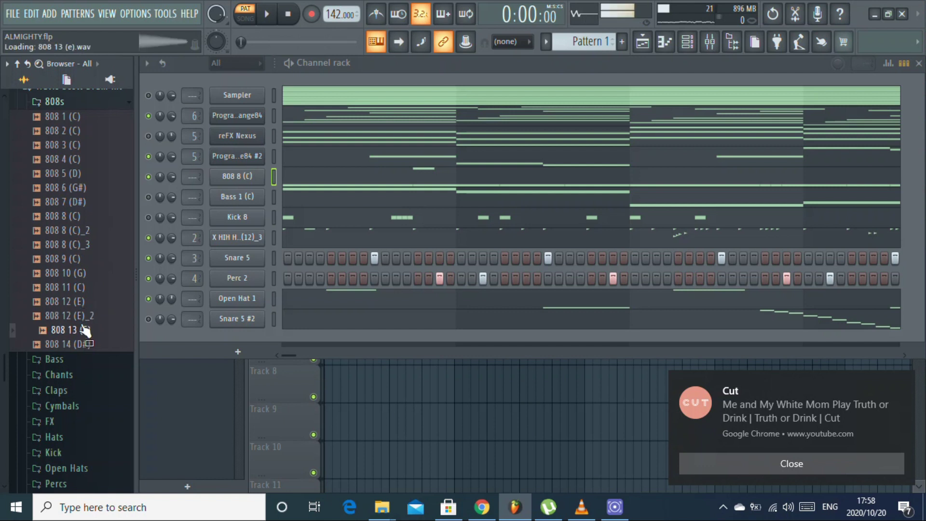
pyautogui.moveTo(242, 181); pyautogui.dragTo(242, 180)
pyautogui.click(242, 178)
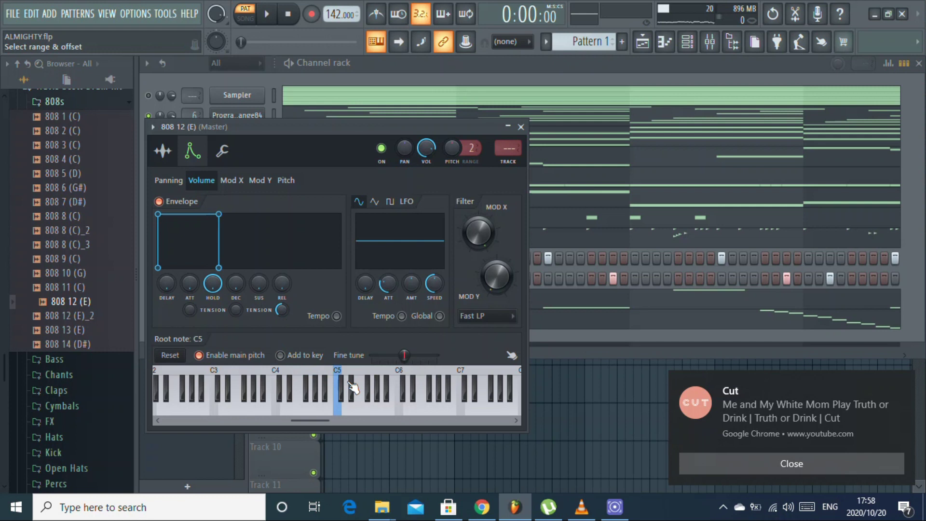
pyautogui.click(521, 127)
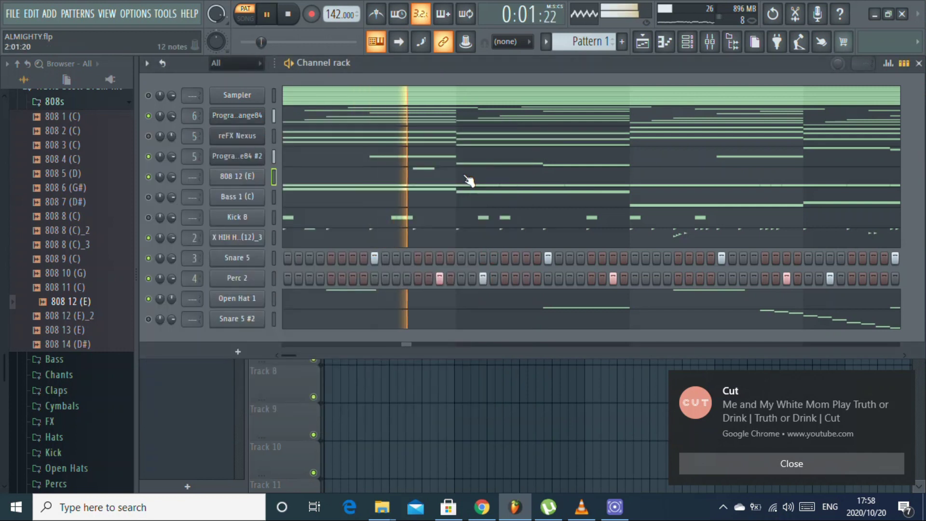
# - Try the slide note at the start of bar 2, lowered to F5, and replay the pattern
pyautogui.click(448, 189)
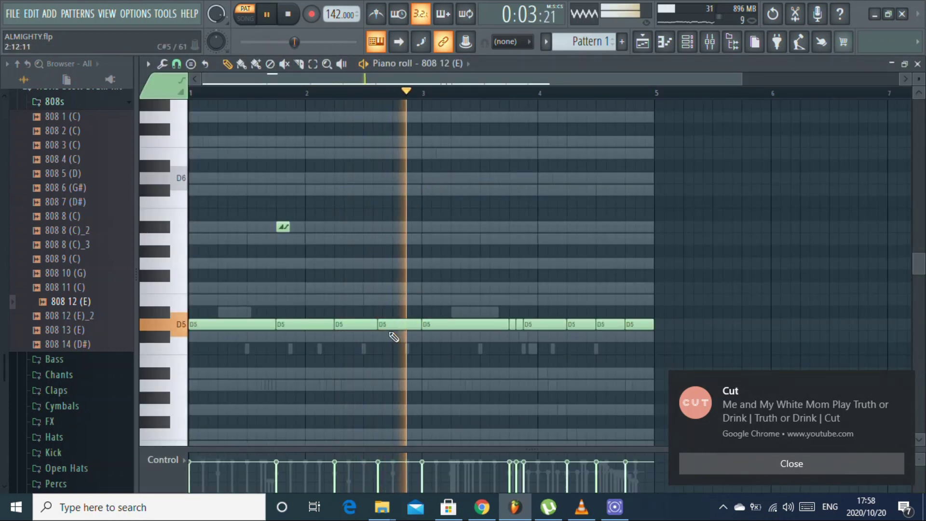
pyautogui.moveTo(283, 226); pyautogui.dragTo(300, 223)
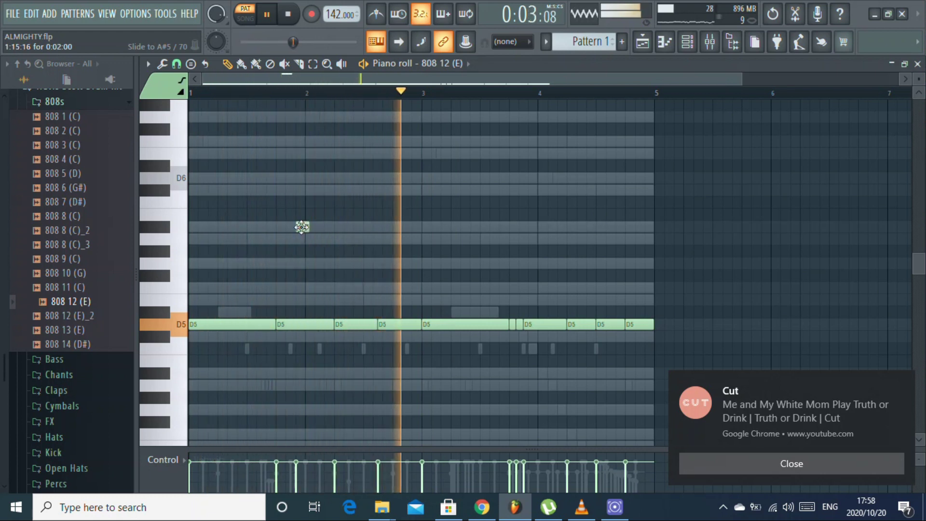
pyautogui.moveTo(302, 224); pyautogui.dragTo(308, 226)
pyautogui.click(177, 63)
pyautogui.click(192, 100)
pyautogui.moveTo(309, 228)
pyautogui.mouseDown()
pyautogui.moveTo(296, 227)
pyautogui.moveTo(311, 225)
pyautogui.mouseUp()
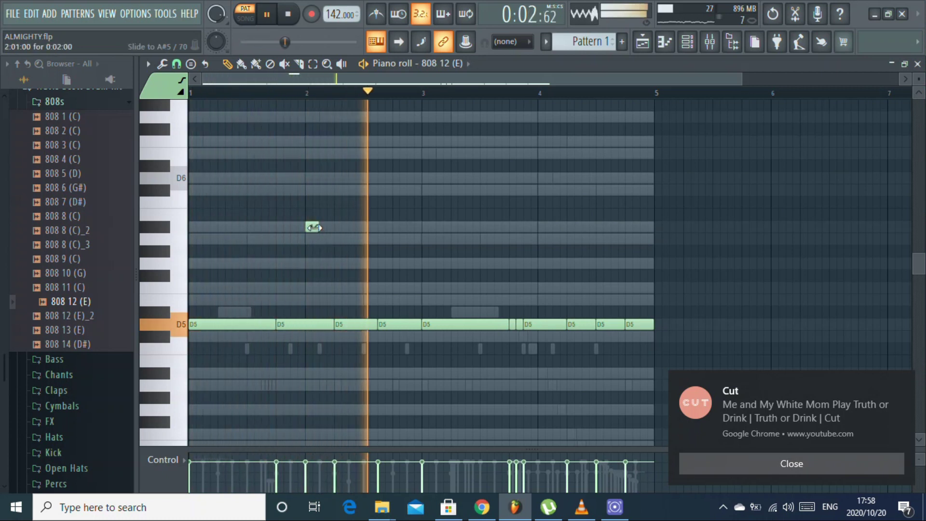
pyautogui.press('space')
pyautogui.press('space')
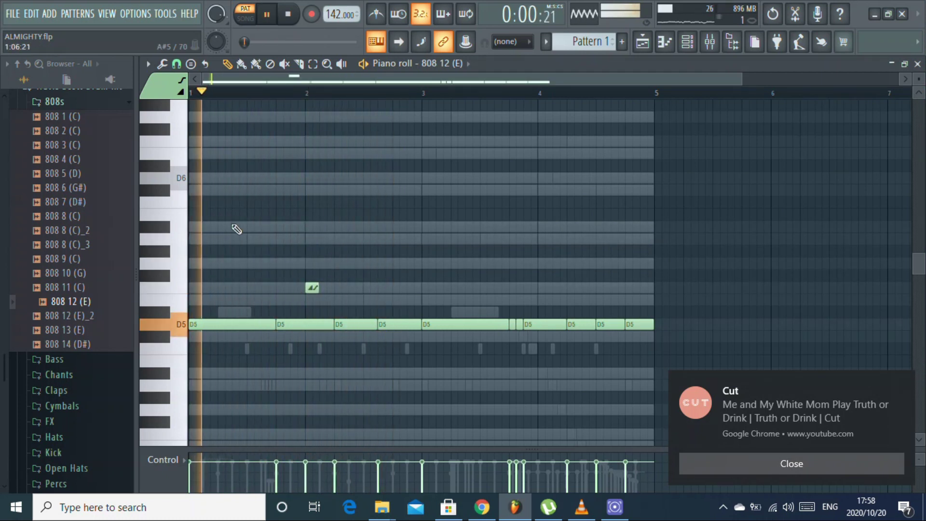
# - Add a two-step slide note on D6 in bar 1, place it at 1:05 and replay the pattern
pyautogui.click(207, 179)
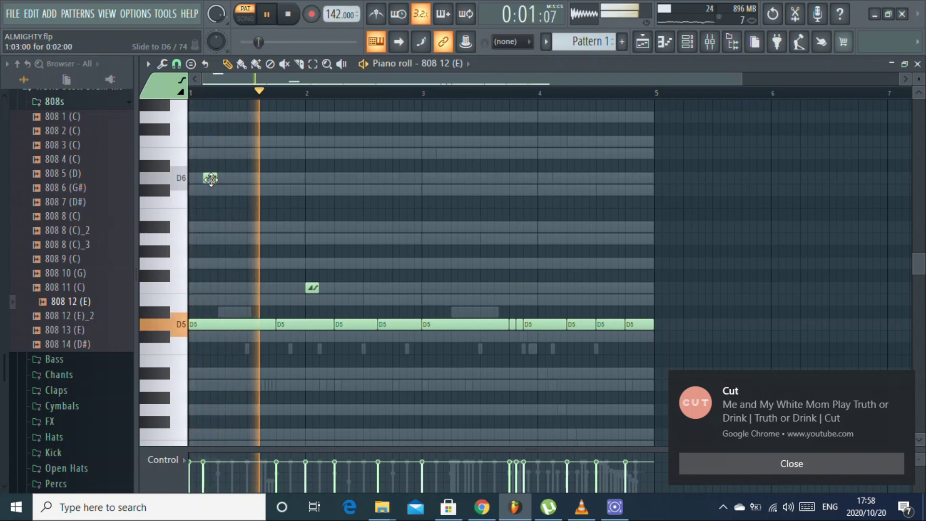
pyautogui.press('space')
pyautogui.moveTo(208, 179); pyautogui.dragTo(234, 185)
pyautogui.press('space')
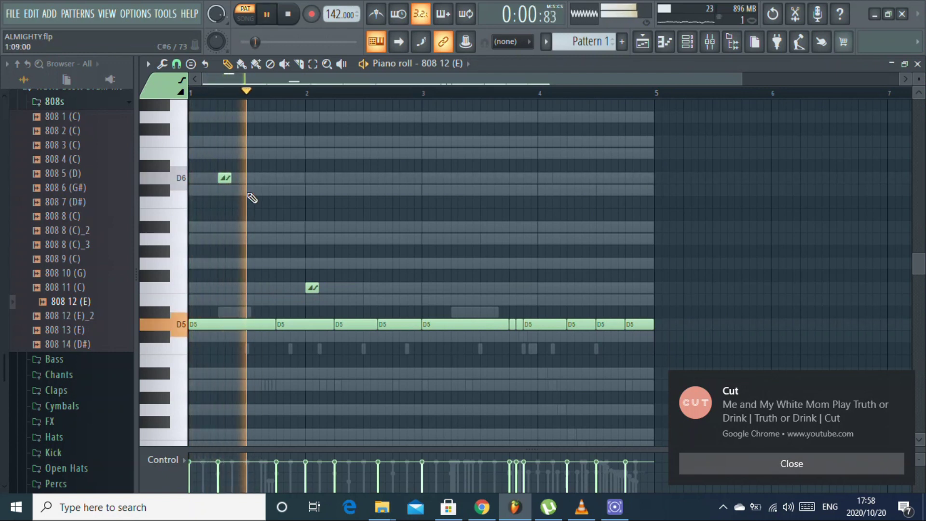
# - Try a second slide note at 1:09 on C#6 and on A#5, then delete it
pyautogui.click(253, 190)
pyautogui.press('space')
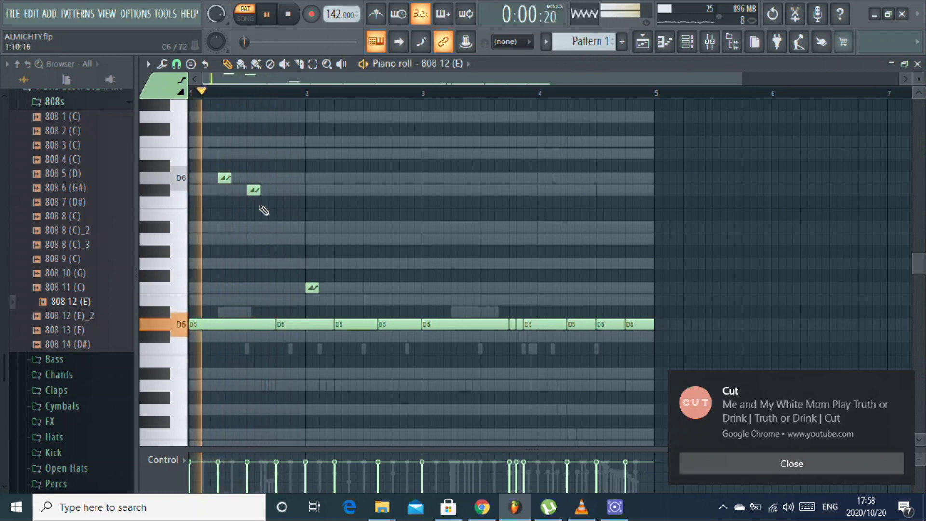
pyautogui.press('space')
pyautogui.moveTo(252, 193); pyautogui.dragTo(253, 231)
pyautogui.rightClick(255, 228)
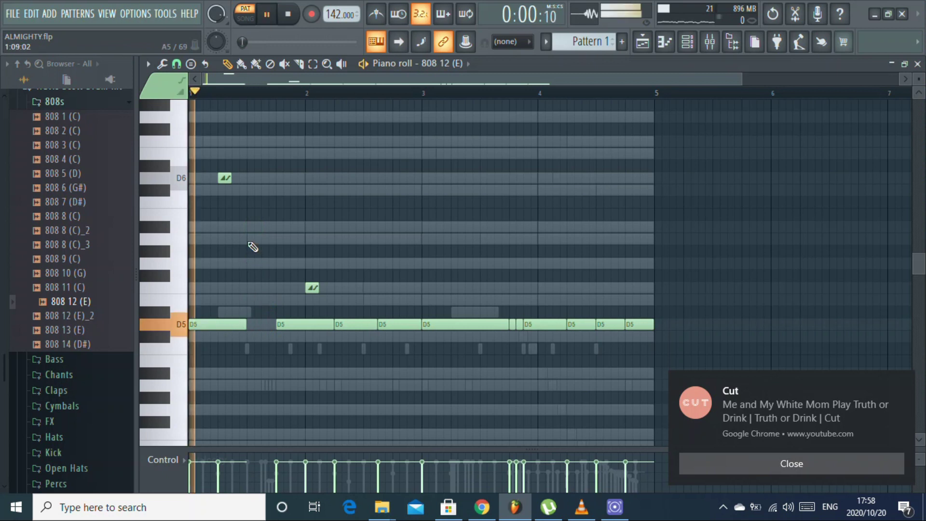
# - Try the A#5 slide note at 1:09 again, delete it and extend the first D5 note back to 1:13
pyautogui.click(251, 227)
pyautogui.press('space')
pyautogui.rightClick(298, 231)
pyautogui.press('space')
pyautogui.moveTo(246, 323); pyautogui.dragTo(272, 320)
pyautogui.press('space')
pyautogui.press('space')
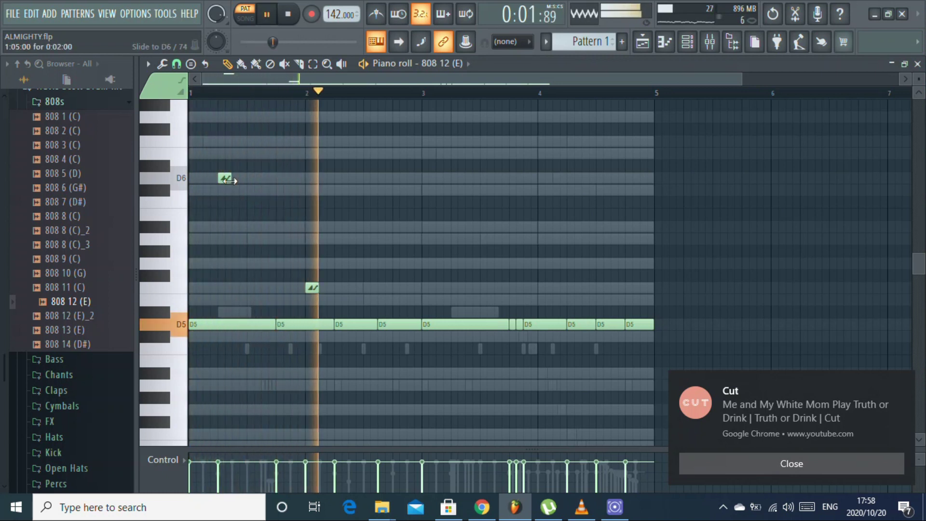
# - Delete the F5 slide note at the start of bar 2 and replay the pattern
pyautogui.rightClick(312, 288)
pyautogui.press('space')
pyautogui.press('space')
pyautogui.press('space')
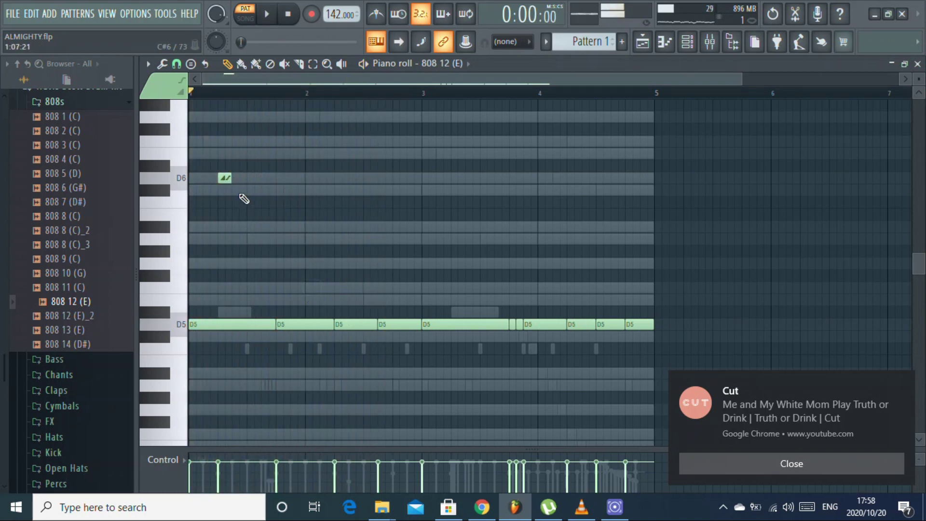
# - Move the D6 slide note to 1:09 and add a matching D6 slide note at 3:09
pyautogui.click(225, 178)
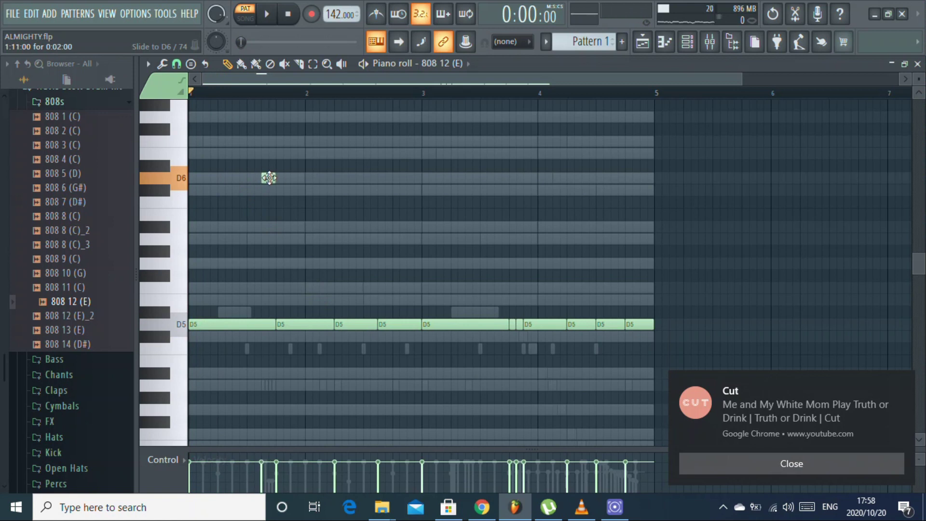
pyautogui.press('space')
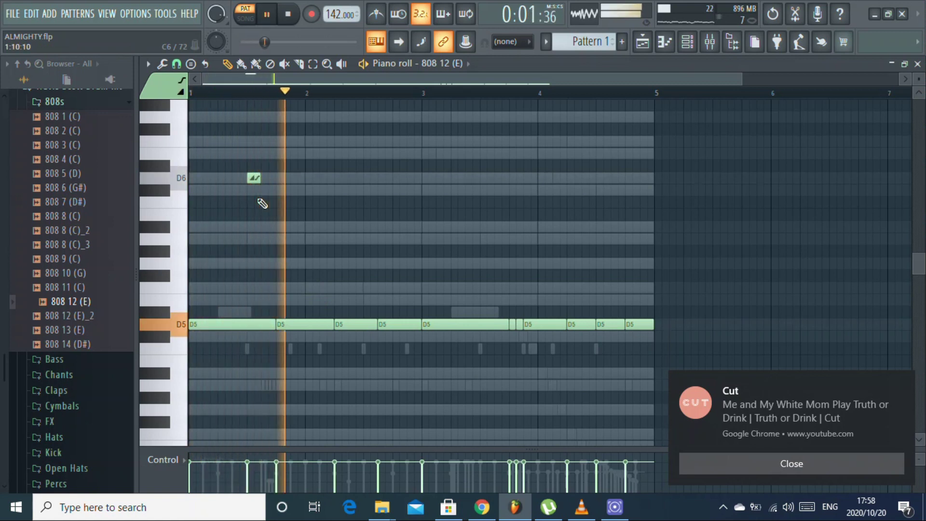
pyautogui.click(484, 178)
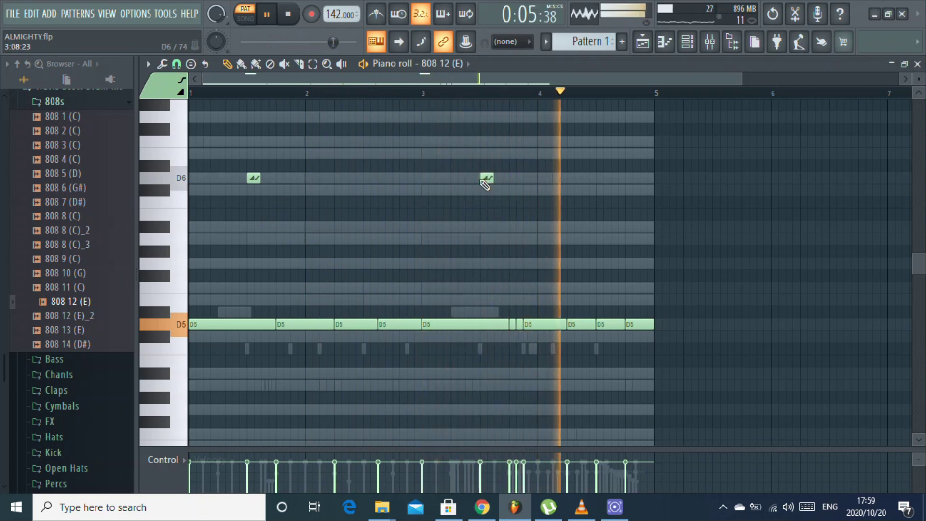
# - Add porta notes on F6 at 4:13 and D6 at 4:15, and split the last D5 note at 4:15
pyautogui.click(627, 142)
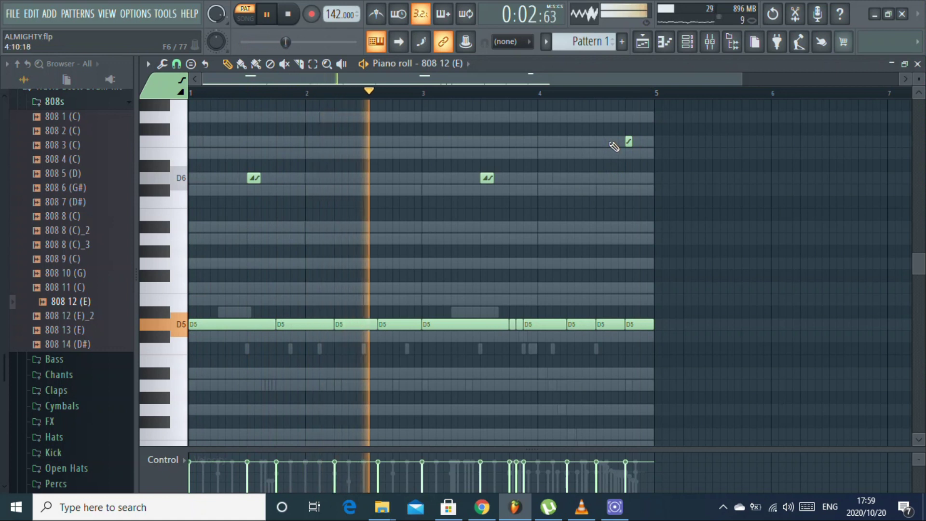
pyautogui.click(642, 141)
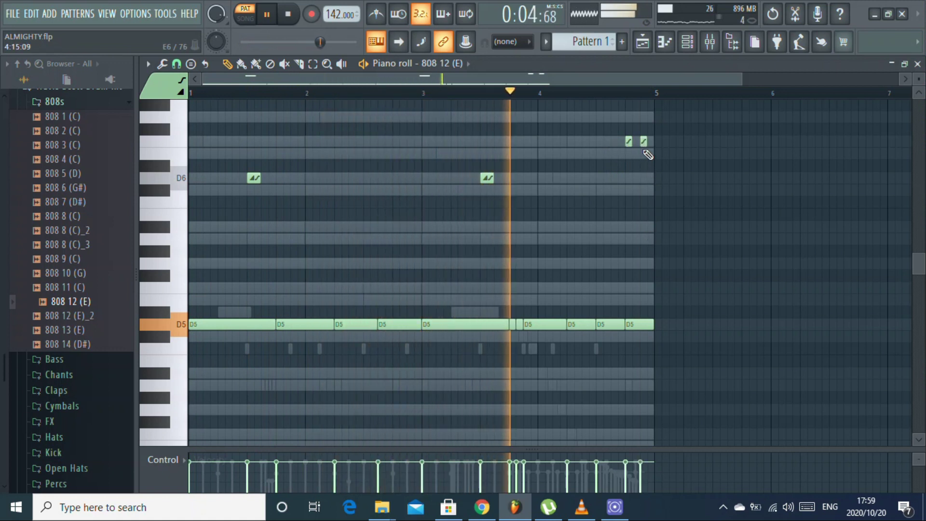
pyautogui.moveTo(642, 145); pyautogui.dragTo(644, 179)
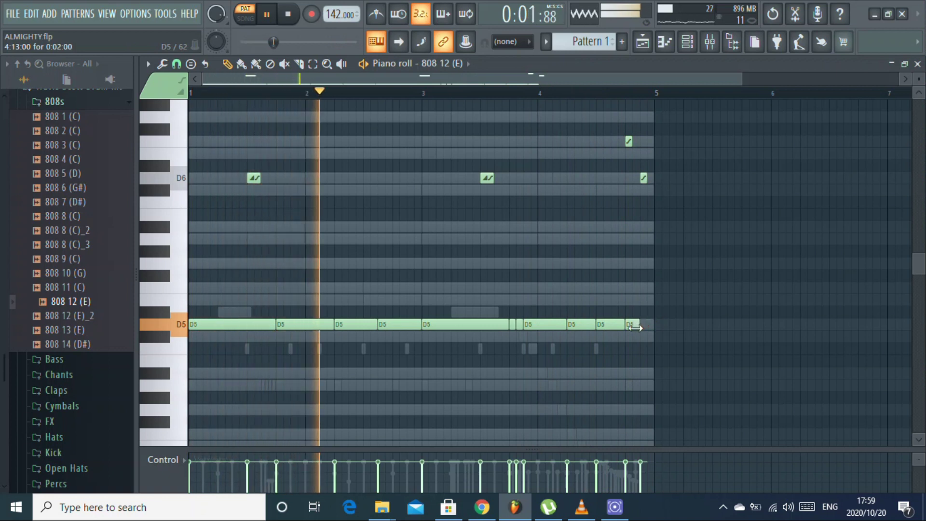
pyautogui.click(646, 326)
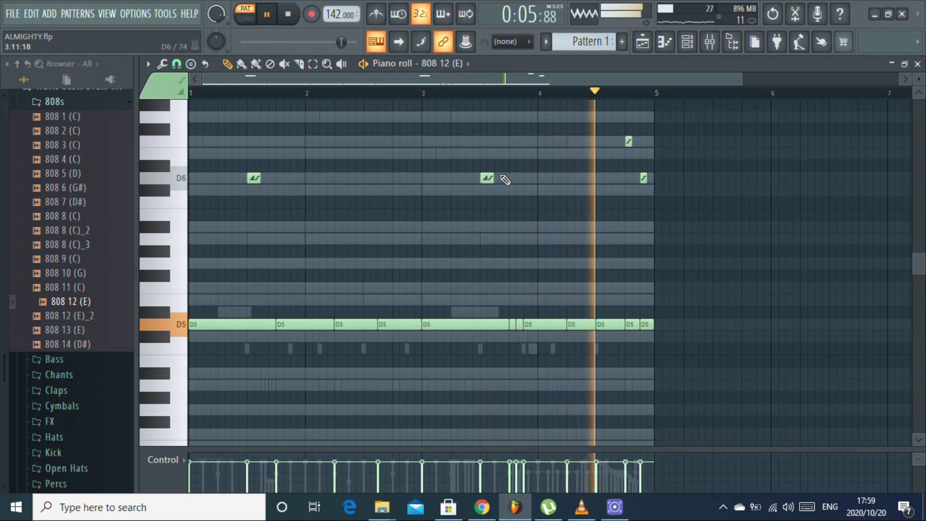
# - Shorten both D6 slide notes to one step, restore the last D5 as a single full-length note and replay the pattern
pyautogui.moveTo(505, 172); pyautogui.dragTo(256, 180)
pyautogui.moveTo(639, 324); pyautogui.dragTo(654, 326)
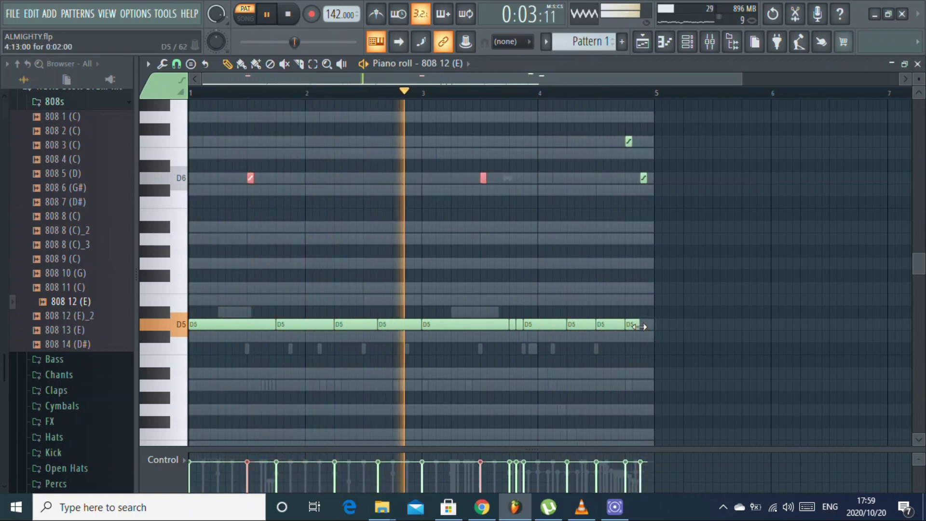
pyautogui.press('space')
pyautogui.press('space')
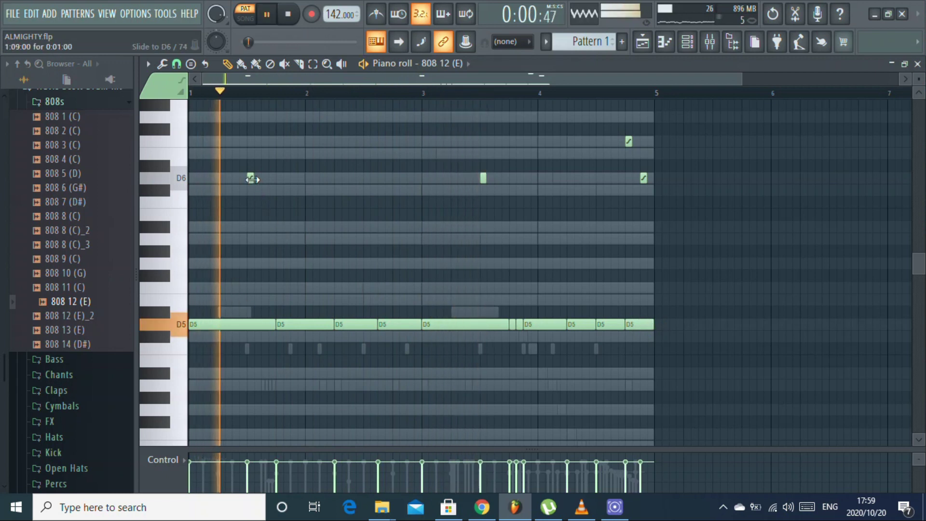
pyautogui.scroll(2, 323, 193)
pyautogui.click(337, 117)
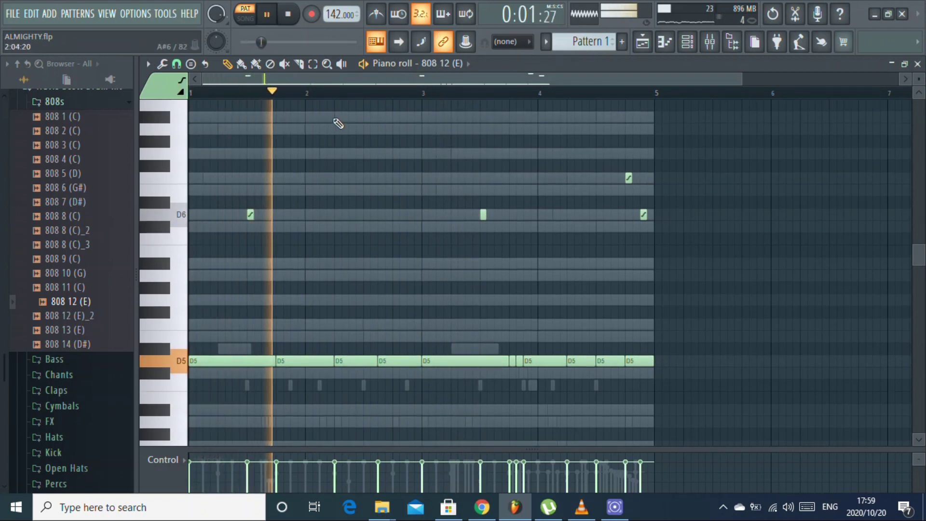
# - Add one-step notes on A#6 at 2:05 and A6 at 2:09 to the 808 12 (E) part
pyautogui.click(365, 130)
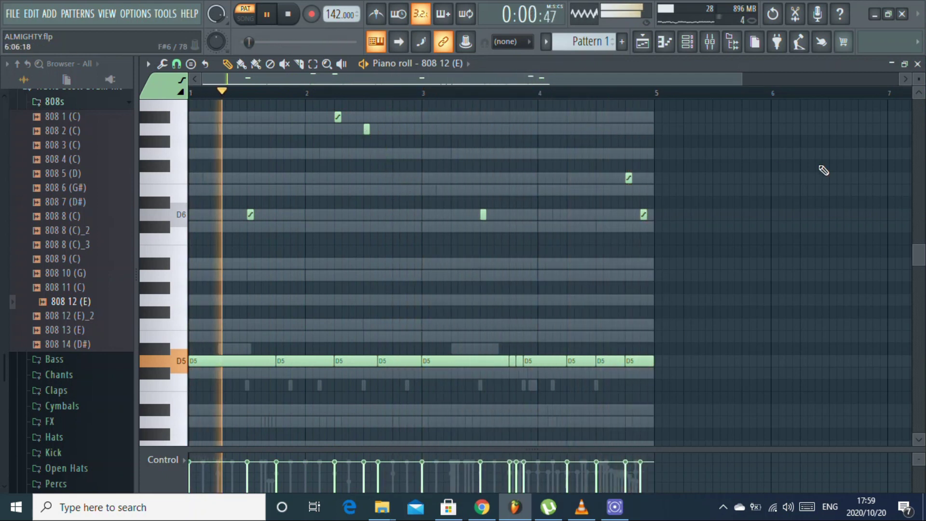
pyautogui.click(917, 64)
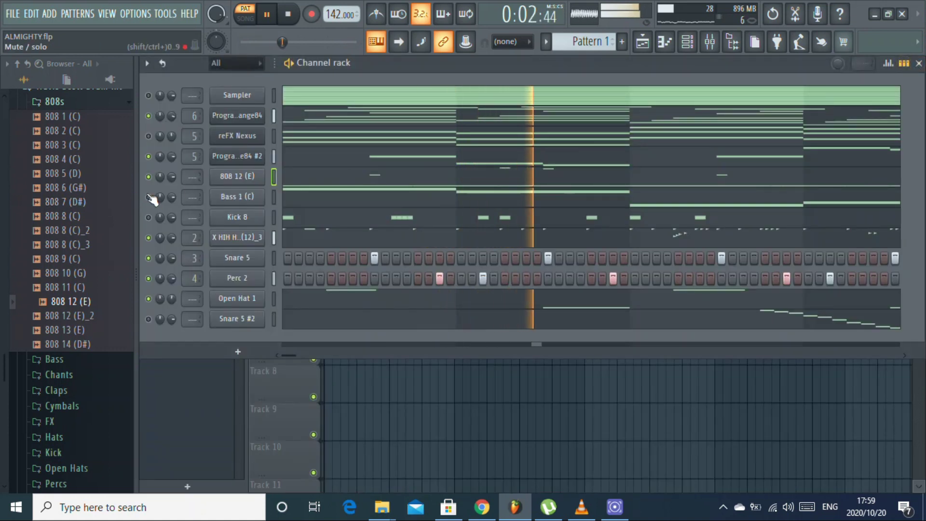
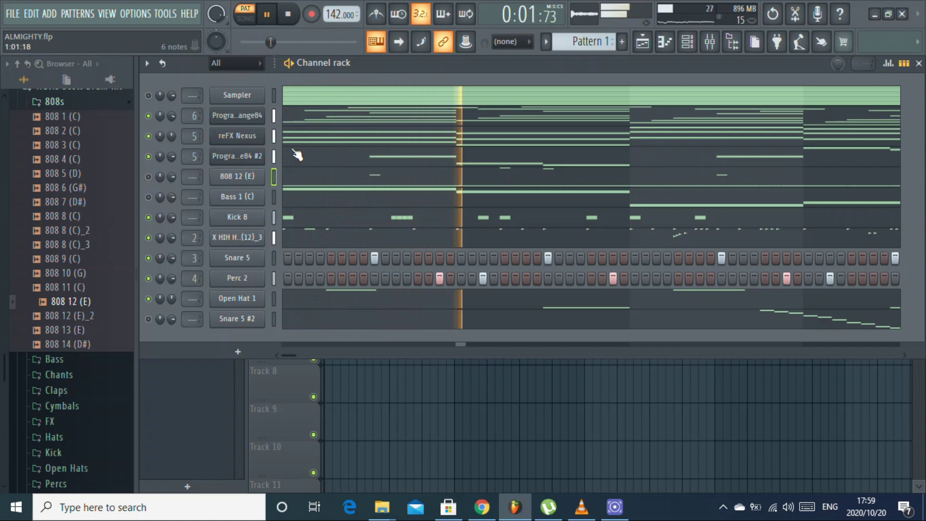
pyautogui.click(336, 159)
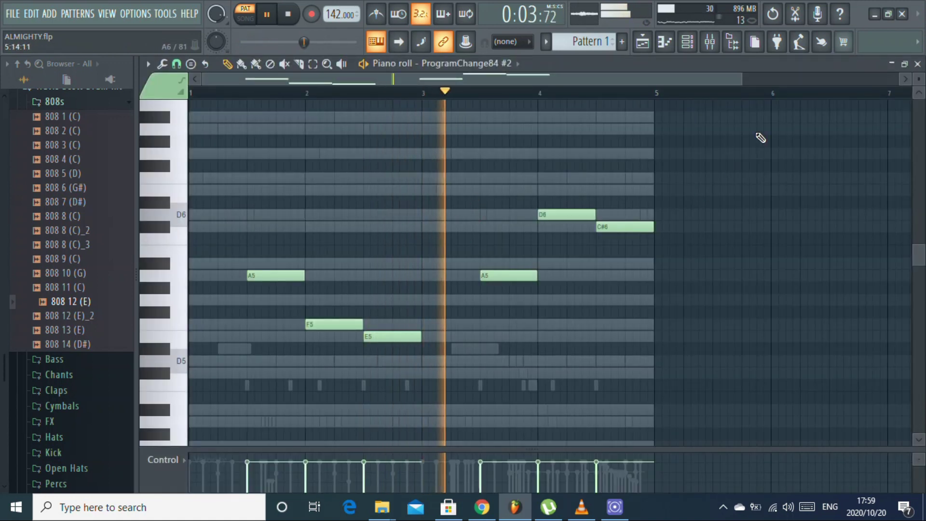
pyautogui.click(917, 64)
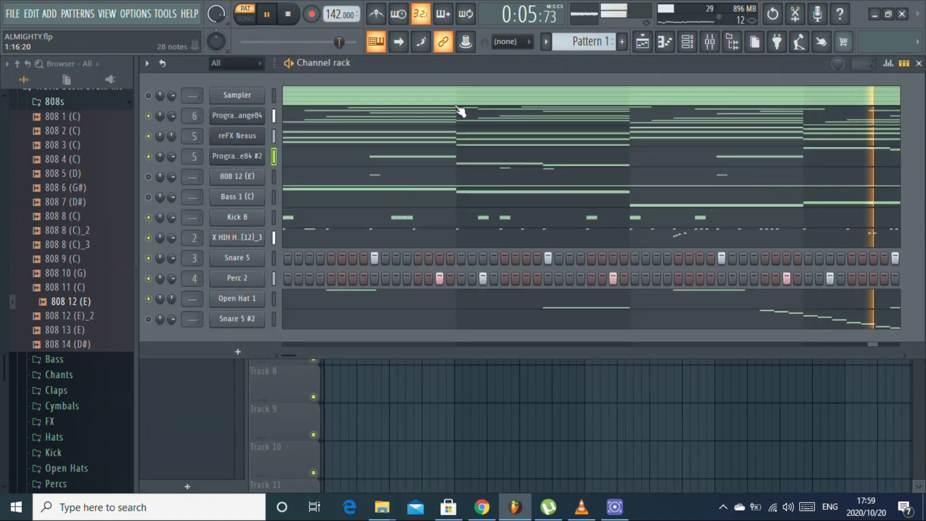
# - Change the bar 1 chord of the reFX Nexus part to G5, A#5 and D6
pyautogui.press('space')
pyautogui.click(339, 135)
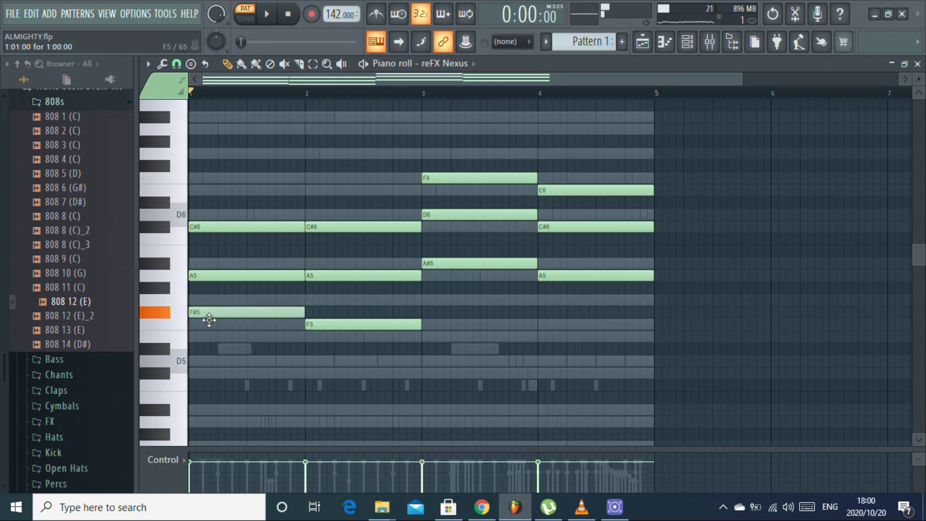
pyautogui.press('space')
pyautogui.press('space')
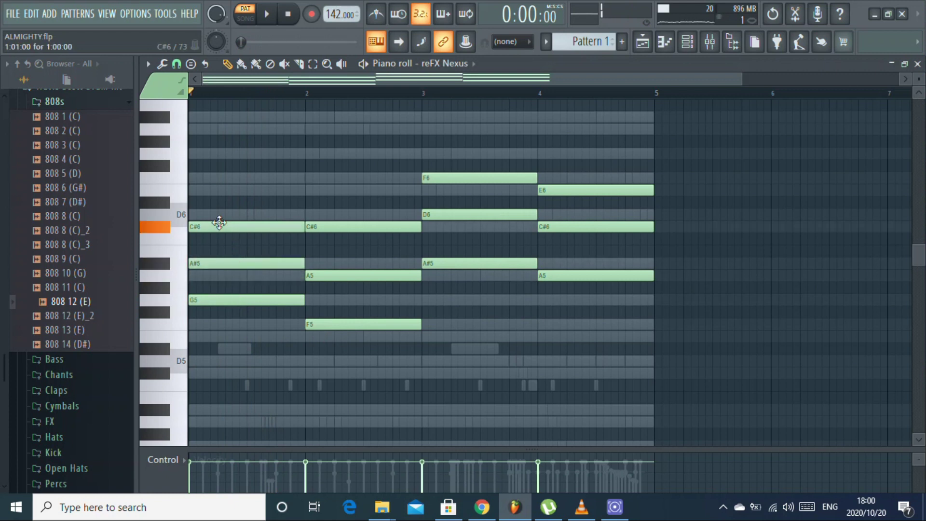
pyautogui.moveTo(220, 222); pyautogui.dragTo(217, 211)
pyautogui.press('space')
pyautogui.press('space')
pyautogui.press('space')
pyautogui.press('space')
pyautogui.press('F6')
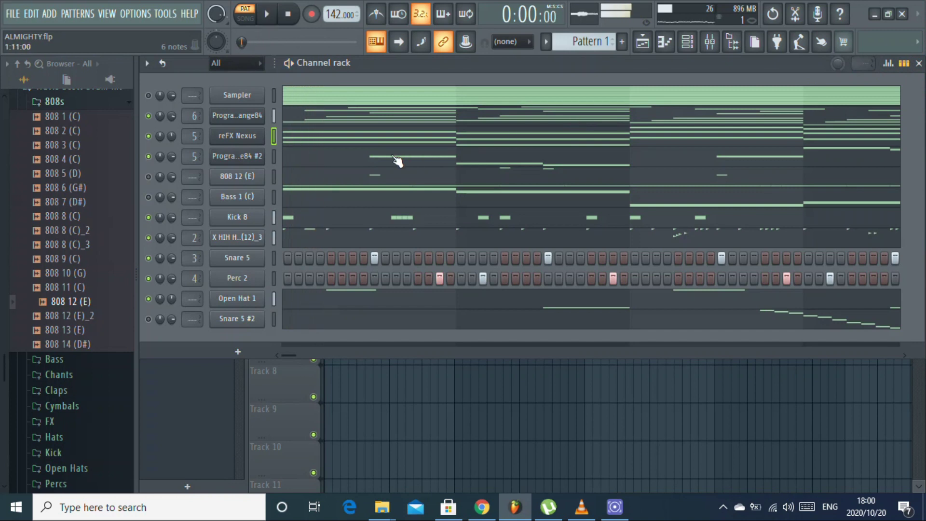
# - Isolate the ProgramChange84, reFX Nexus and ProgramChange84 #2 channels and play the pattern
pyautogui.click(396, 161)
pyautogui.press('space')
pyautogui.press('space')
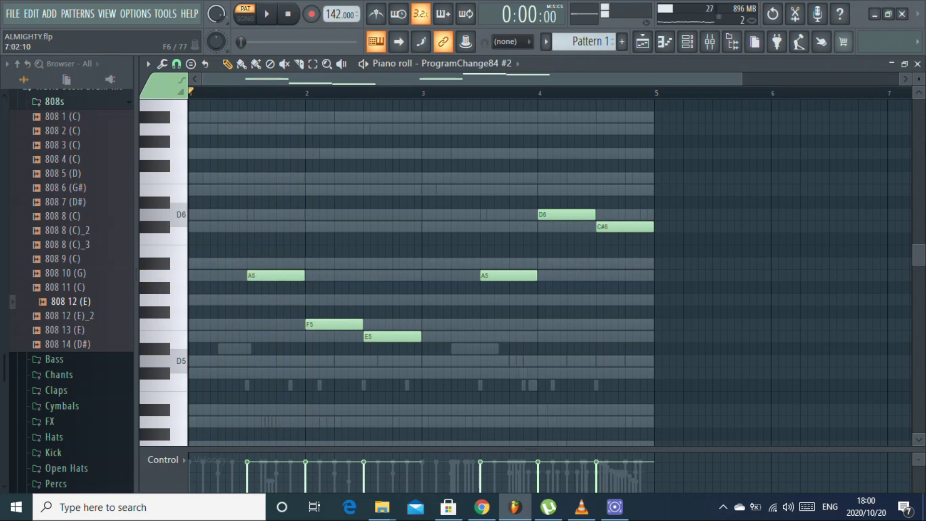
pyautogui.click(915, 72)
pyautogui.rightClick(158, 114)
pyautogui.click(149, 136)
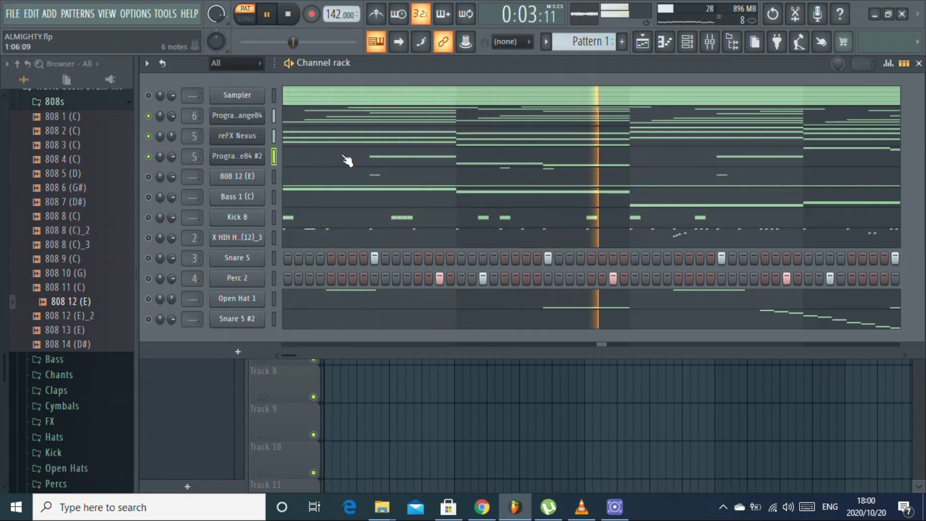
# - Transpose all reFX Nexus chords up one octave and lower their velocity to about 48%
pyautogui.click(306, 144)
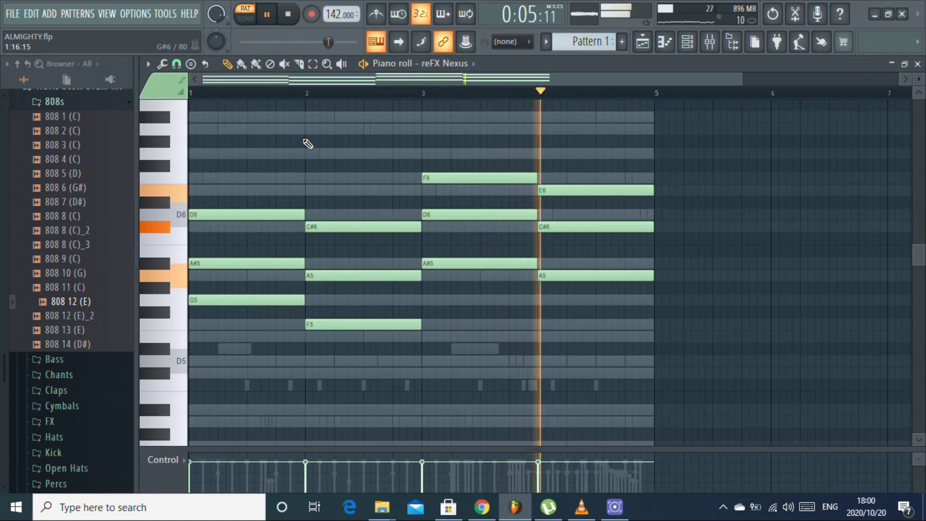
pyautogui.hotkey('ctrl', 'Up')
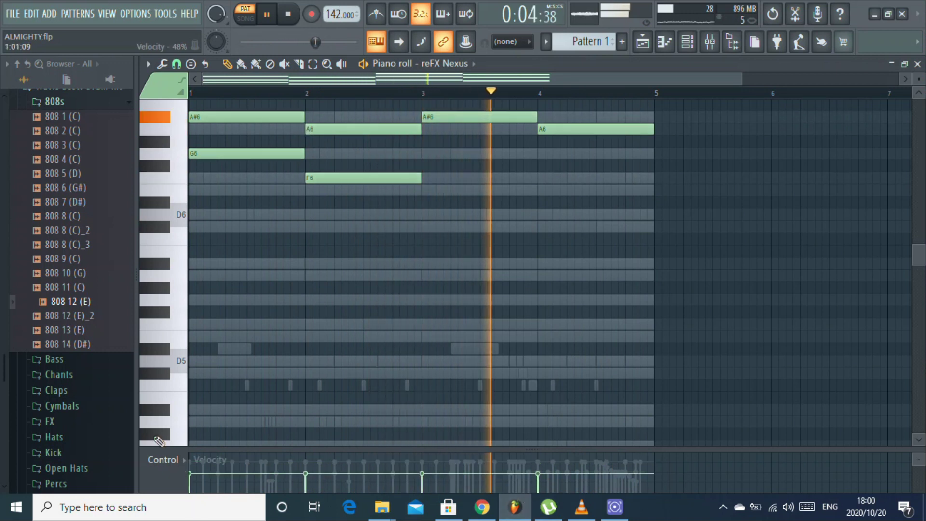
# - Duplicate the reFX Nexus chords of bars 3 and 4 one octave higher, keeping the originals, and clear the selection
pyautogui.scroll(4, 333, 332)
pyautogui.moveTo(453, 340); pyautogui.dragTo(644, 216)
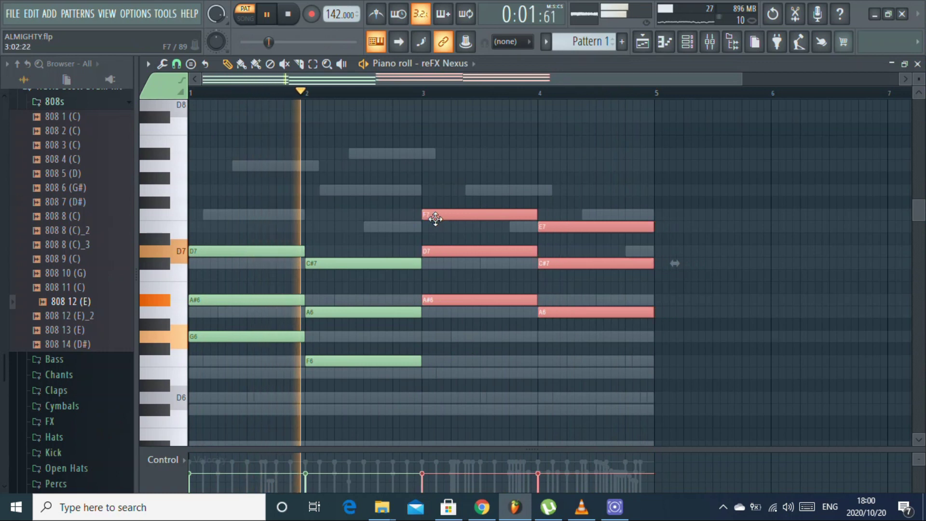
pyautogui.hotkey('ctrl', 'c')
pyautogui.hotkey('ctrl', 'v')
pyautogui.hotkey('ctrl', 'Up')
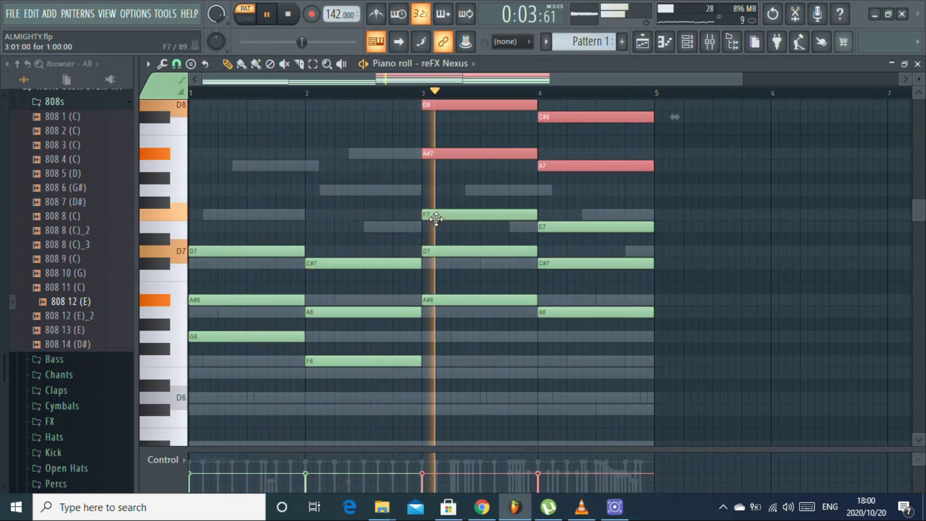
pyautogui.scroll(1, 465, 294)
pyautogui.click(455, 376)
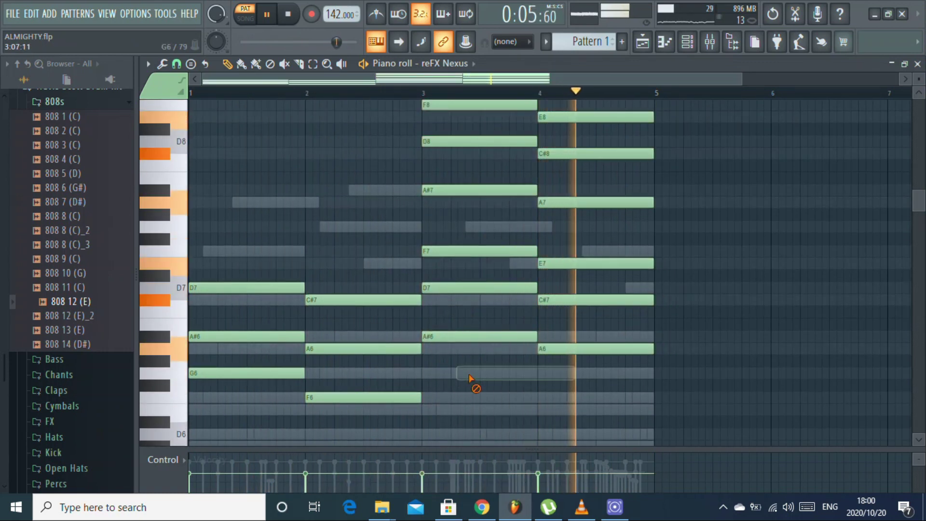
# - Transpose all reFX Nexus notes down two octaves and return to the channel rack
pyautogui.hotkey('ctrl', 'Down')
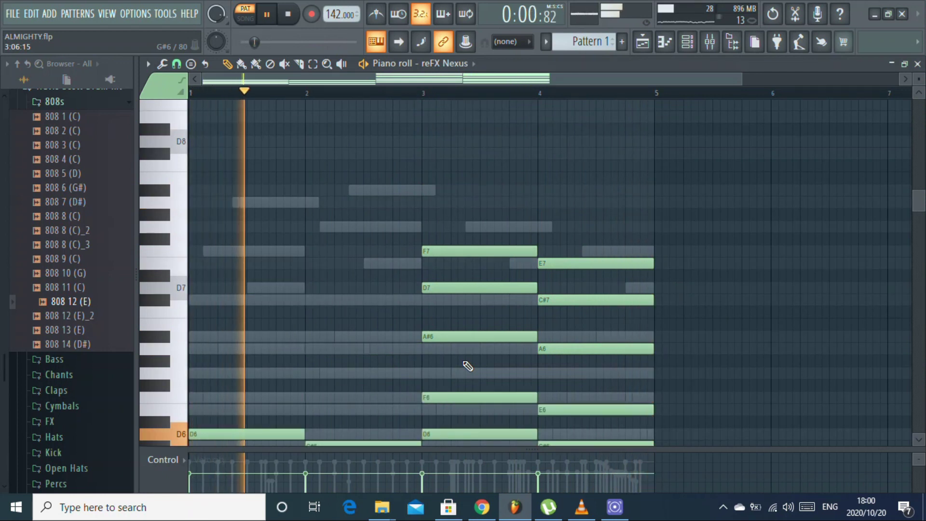
pyautogui.scroll(-4, 471, 338)
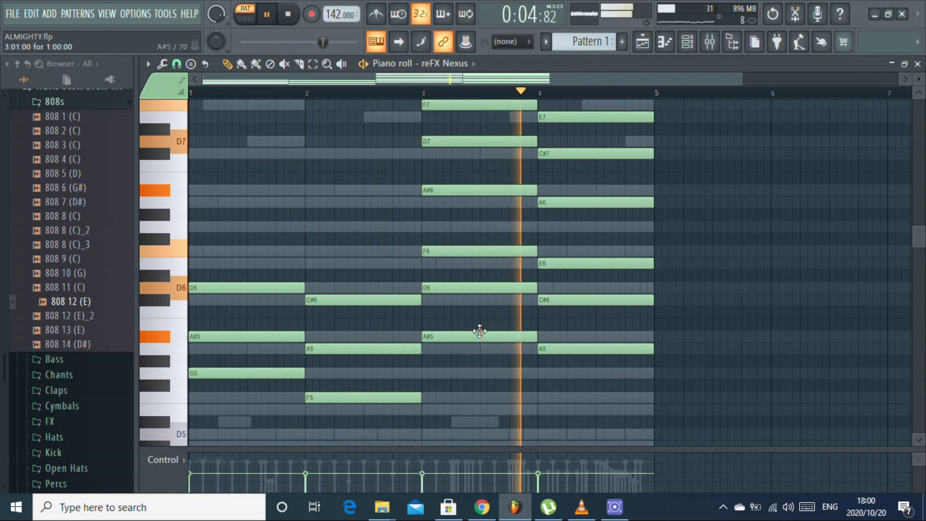
pyautogui.scroll(-1, 374, 334)
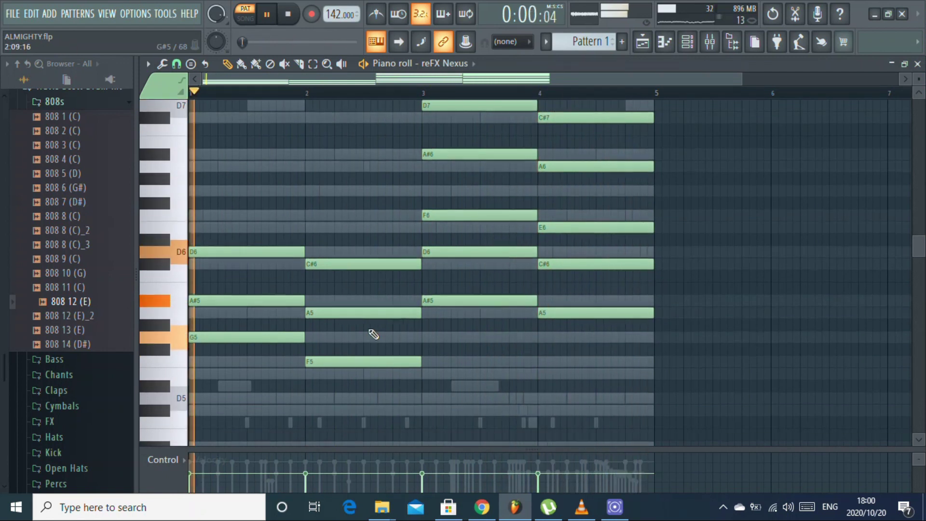
pyautogui.hotkey('ctrl', 'Down')
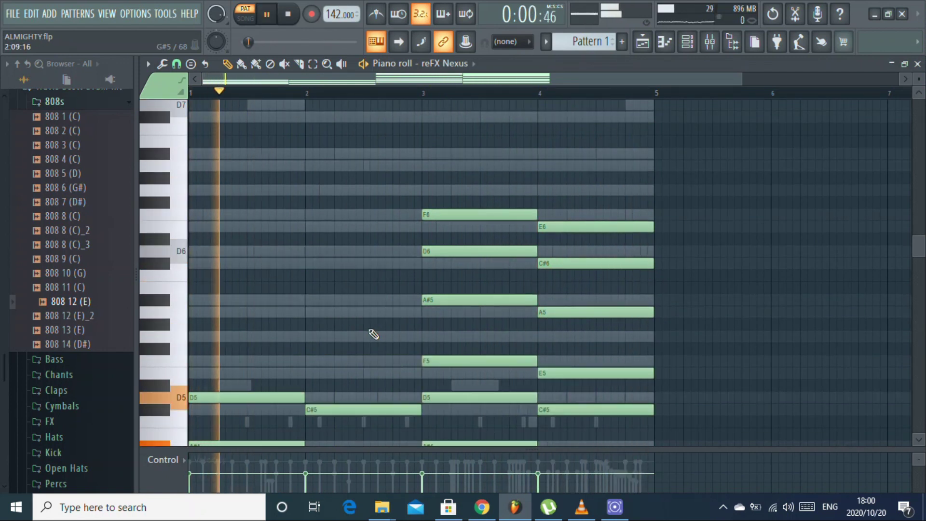
pyautogui.click(917, 63)
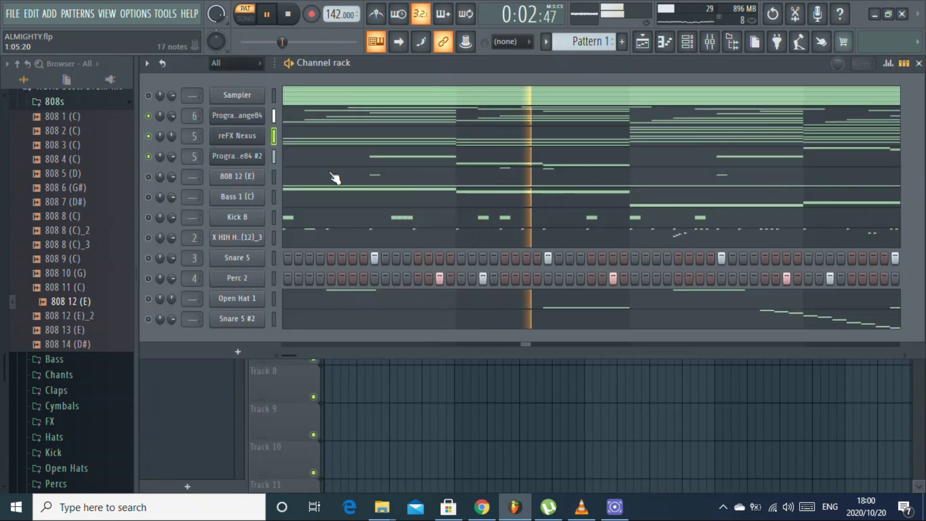
# - Audition different channel combinations, ending with only ProgramChange84, ProgramChange84 #2 and Bass 1 (C) unmuted
pyautogui.click(149, 116)
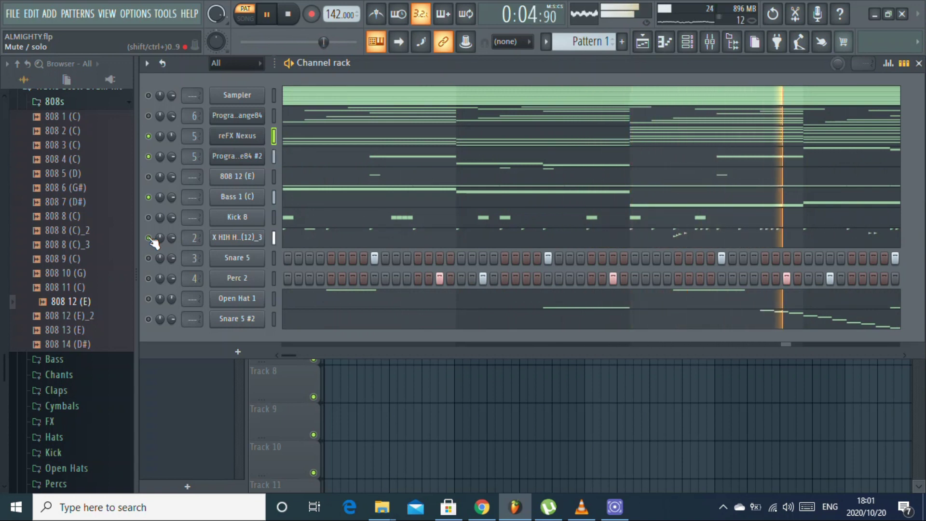
pyautogui.click(148, 298)
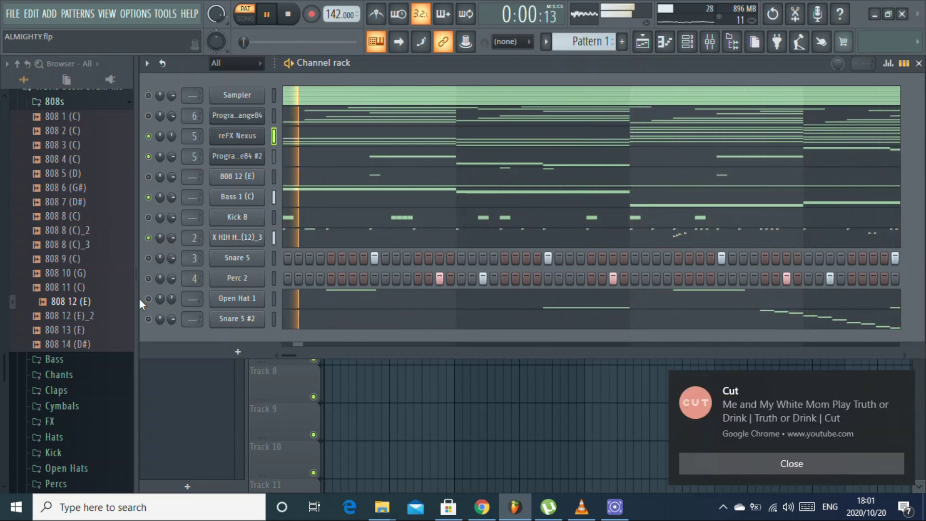
pyautogui.moveTo(163, 296); pyautogui.dragTo(164, 311)
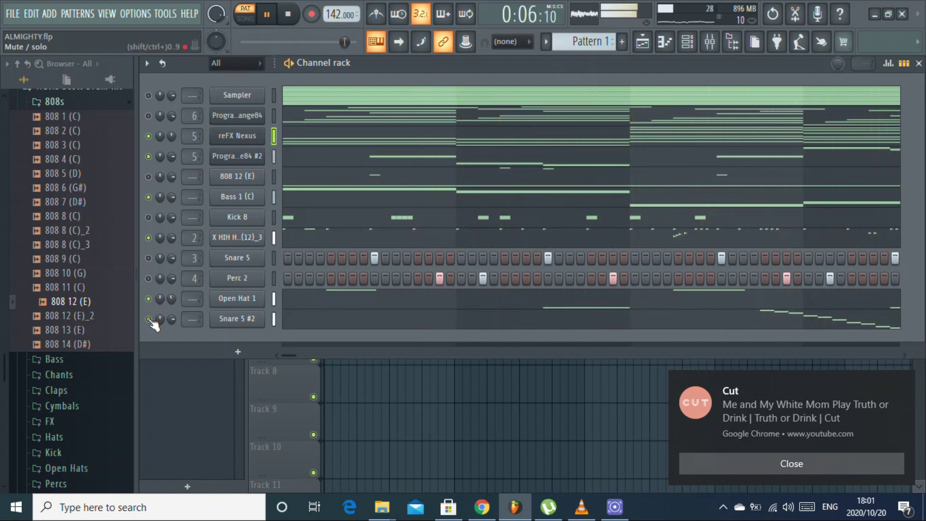
pyautogui.click(149, 116)
pyautogui.click(149, 136)
pyautogui.click(149, 238)
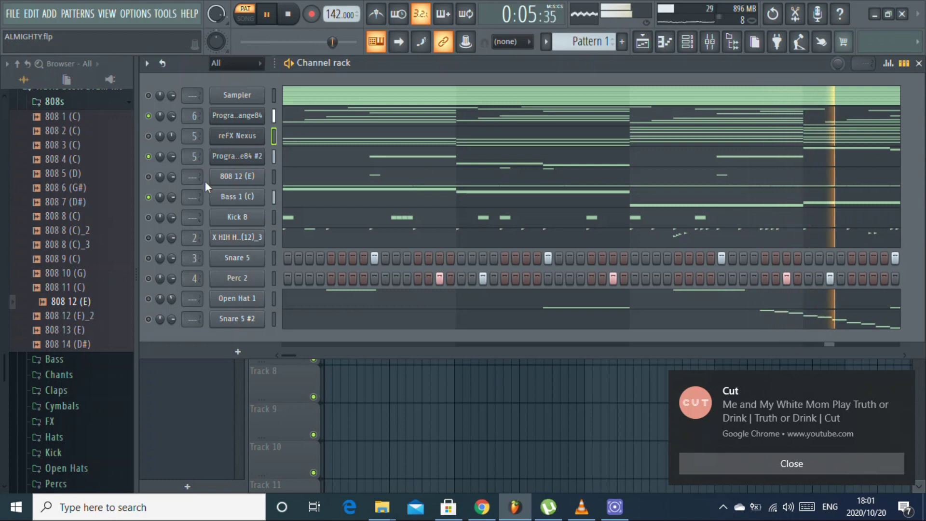
# - Disable the Gross Beat effect on mixer Insert 6, which carries the ProgramChange84 channel
pyautogui.click(309, 127)
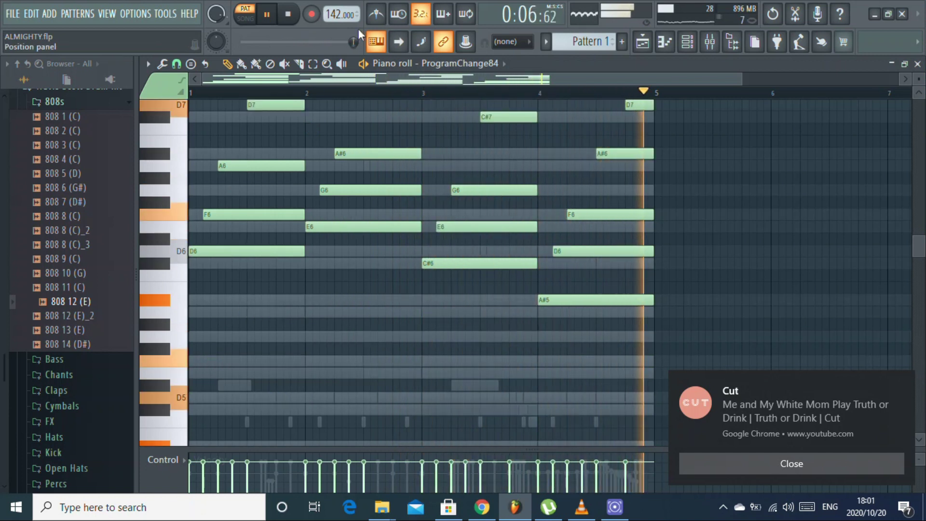
pyautogui.click(719, 42)
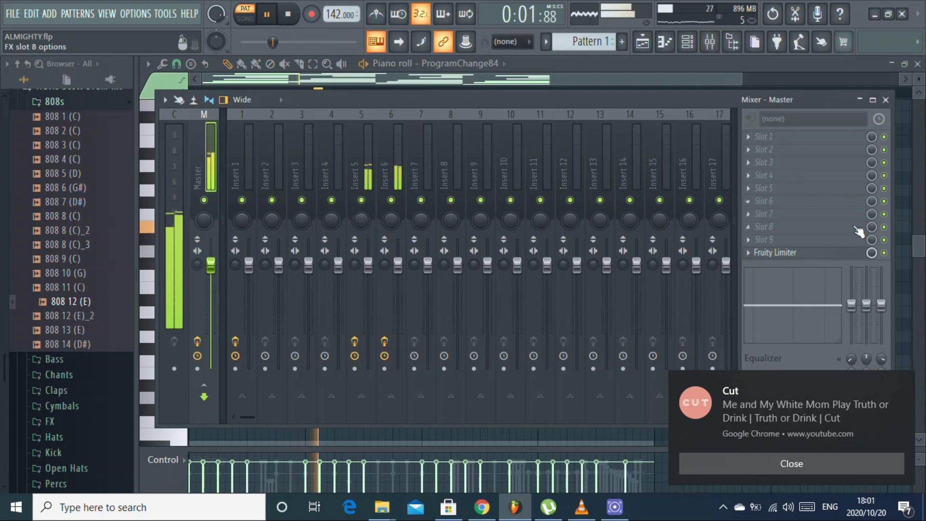
pyautogui.click(384, 166)
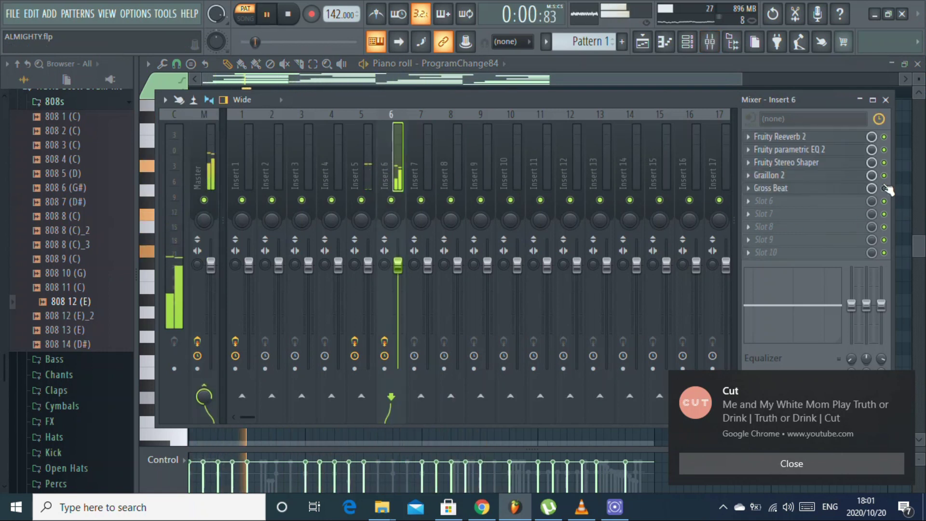
pyautogui.click(885, 100)
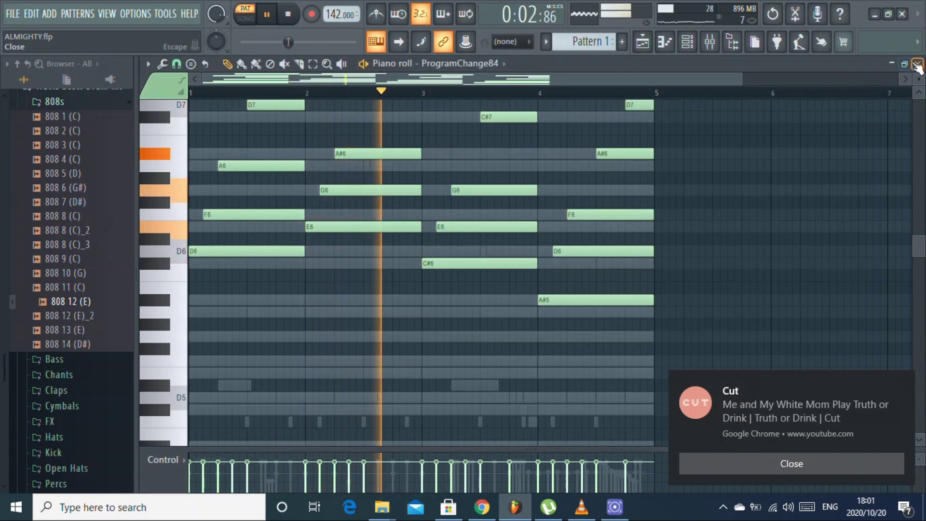
pyautogui.click(917, 64)
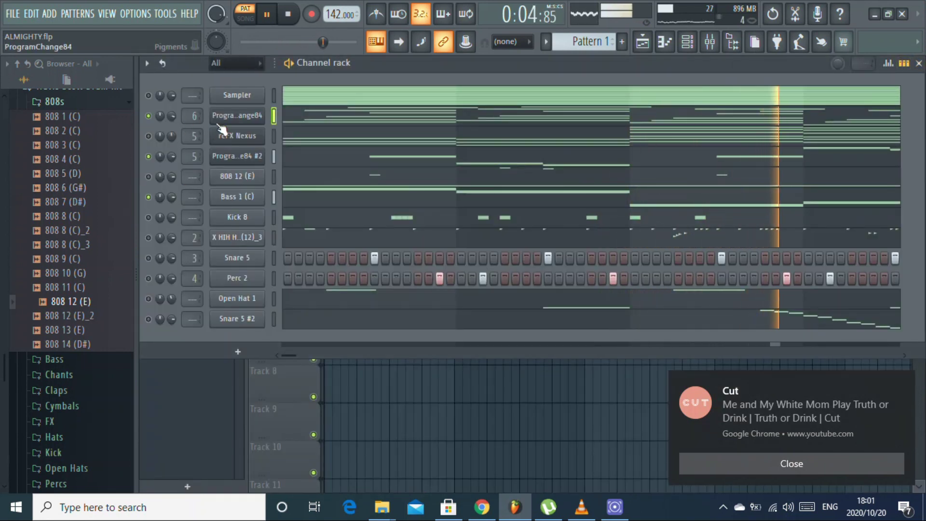
# - Transpose all ProgramChange84 notes down one octave and check the effects on mixer Insert 6
pyautogui.click(329, 120)
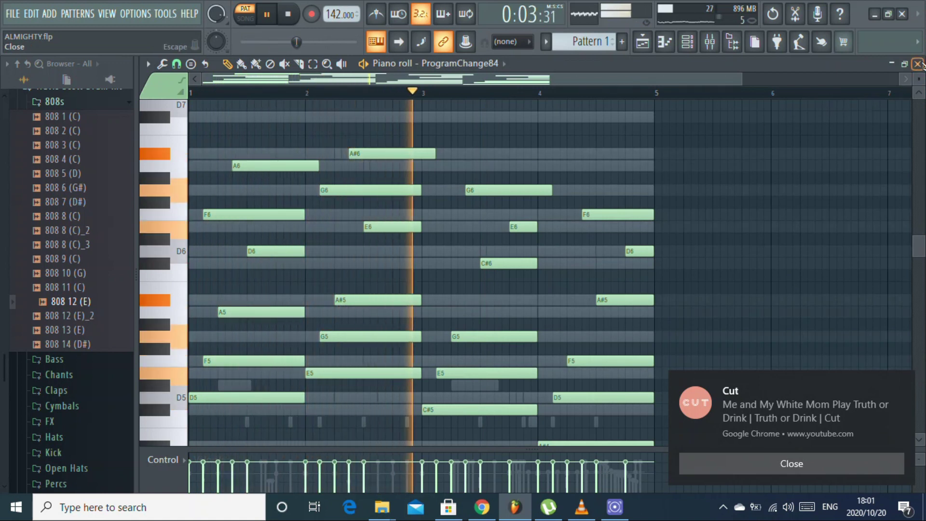
pyautogui.click(711, 42)
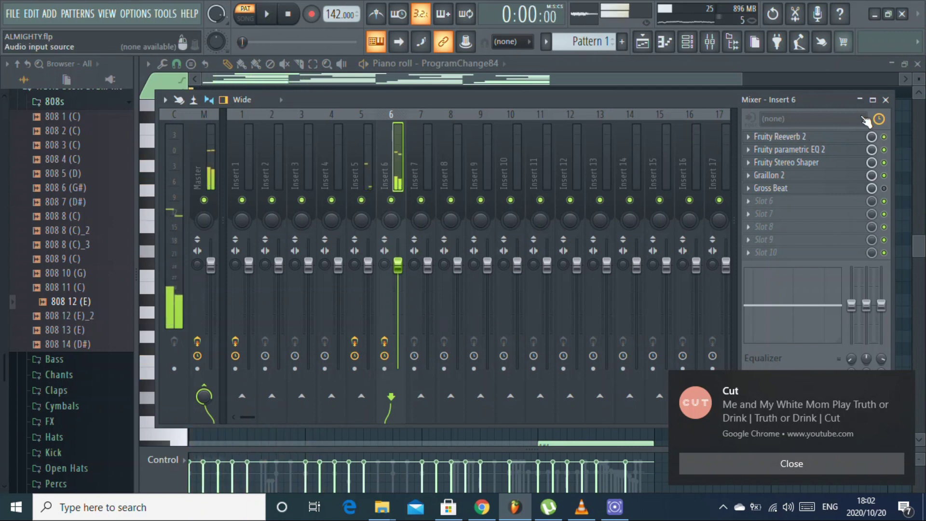
pyautogui.click(887, 106)
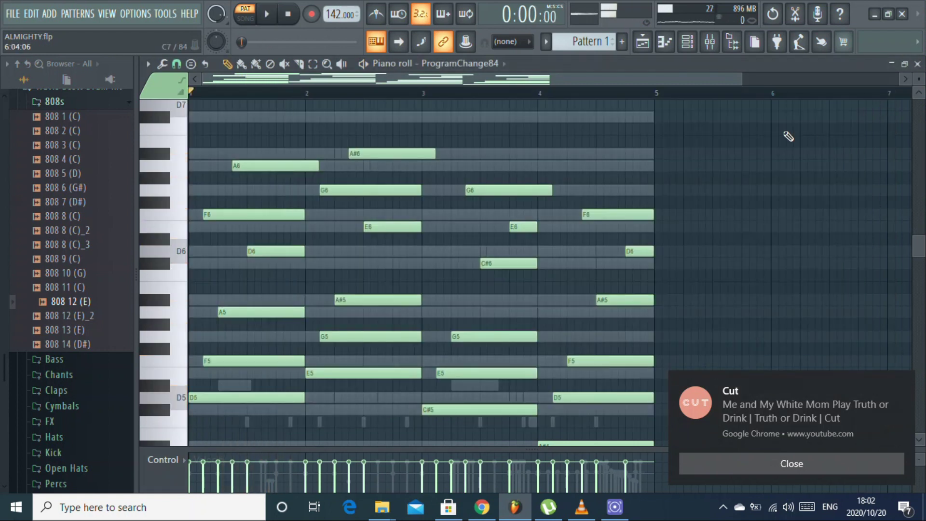
# - Shorten the overhanging ProgramChange84 notes A6, A#6 and G6 to end at the starts of bars 2, 3 and 4
pyautogui.press('space')
pyautogui.press('space')
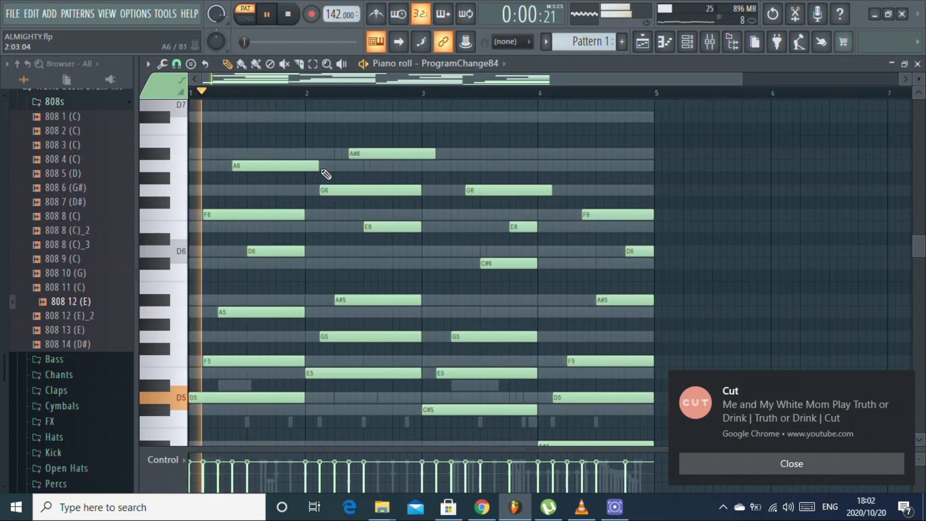
pyautogui.moveTo(317, 165); pyautogui.dragTo(304, 165)
pyautogui.press('space')
pyautogui.press('space')
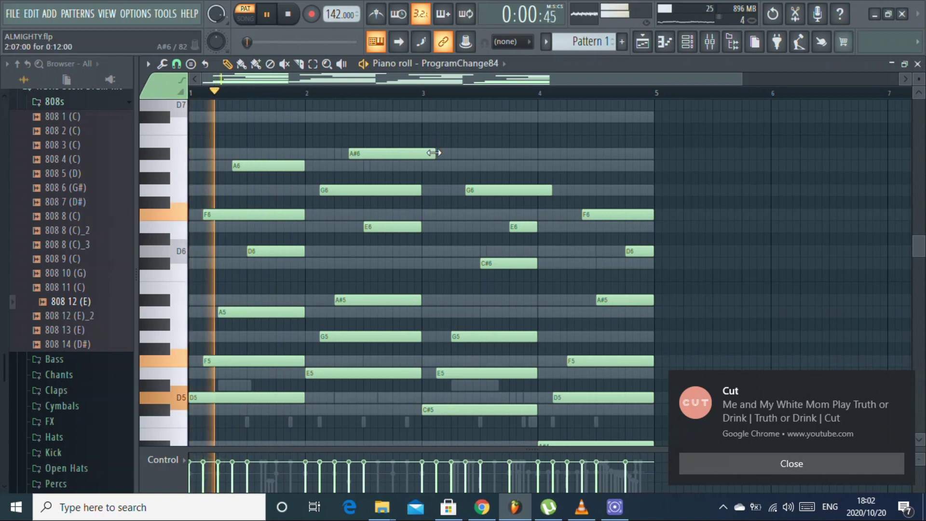
pyautogui.moveTo(435, 153); pyautogui.dragTo(421, 153)
pyautogui.moveTo(551, 193); pyautogui.dragTo(538, 193)
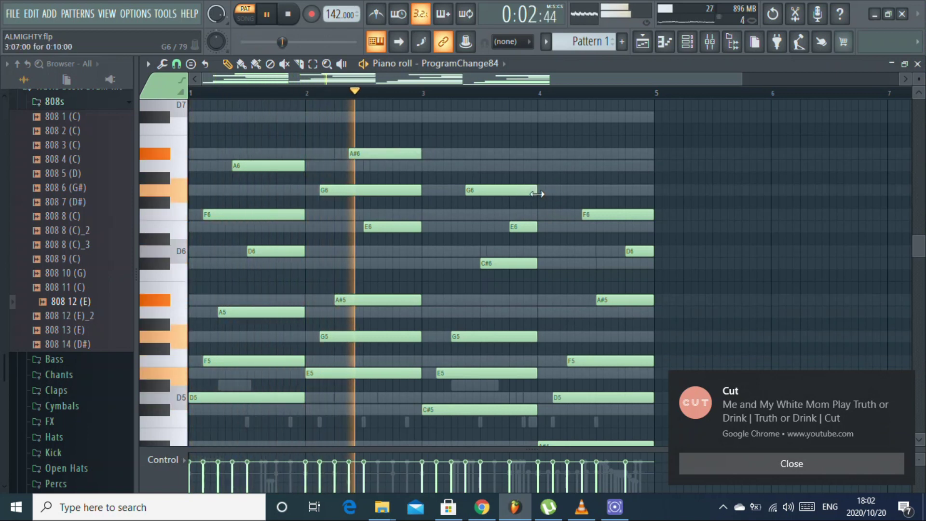
# - Audition the Keys presets in ProgramChange84's Pigments synth and load Clean Electric Guitar
pyautogui.scroll(-4, 627, 193)
pyautogui.click(914, 64)
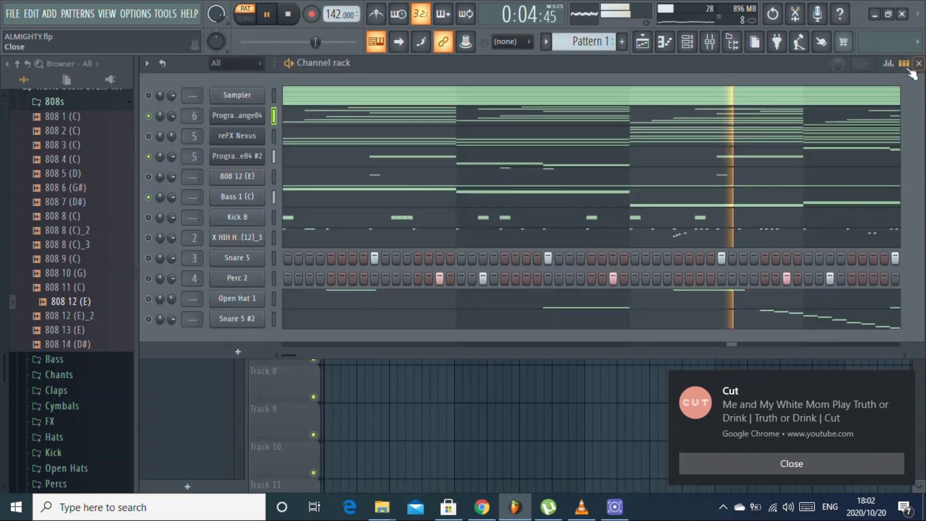
pyautogui.click(244, 121)
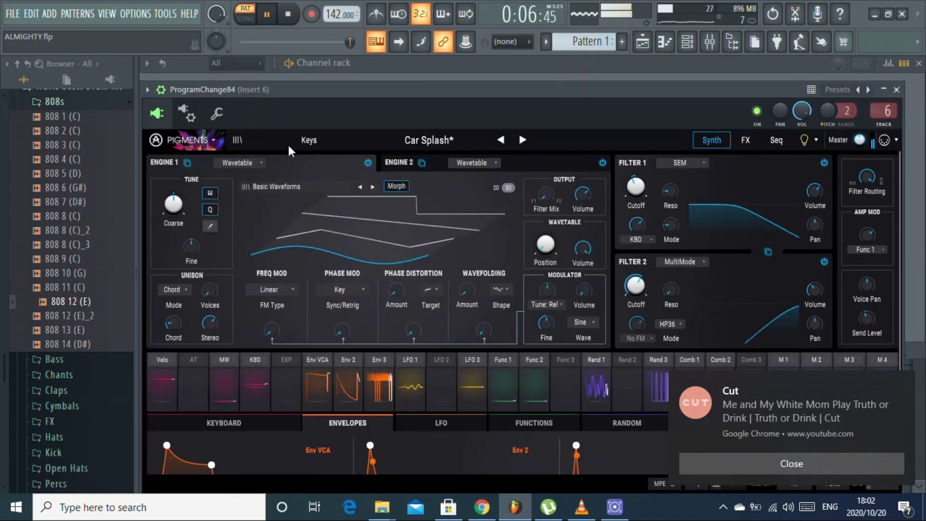
pyautogui.click(524, 139)
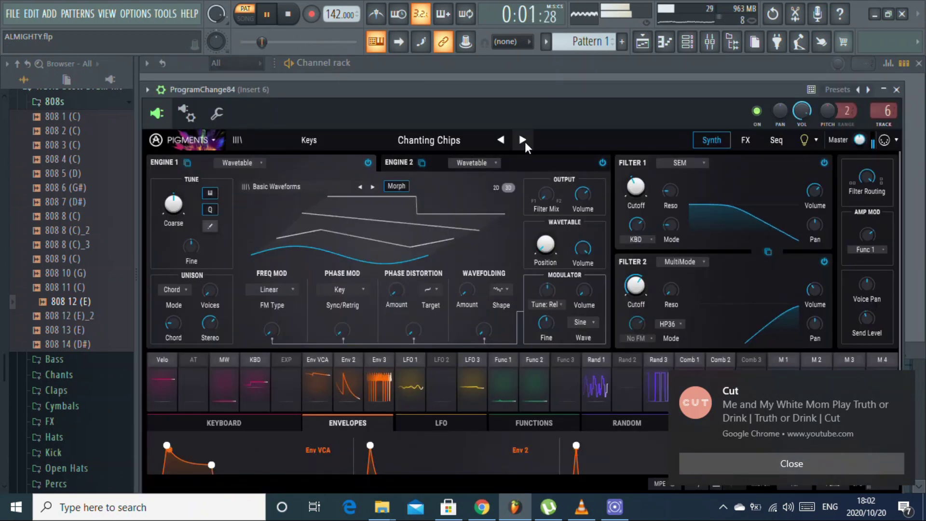
pyautogui.click(522, 140)
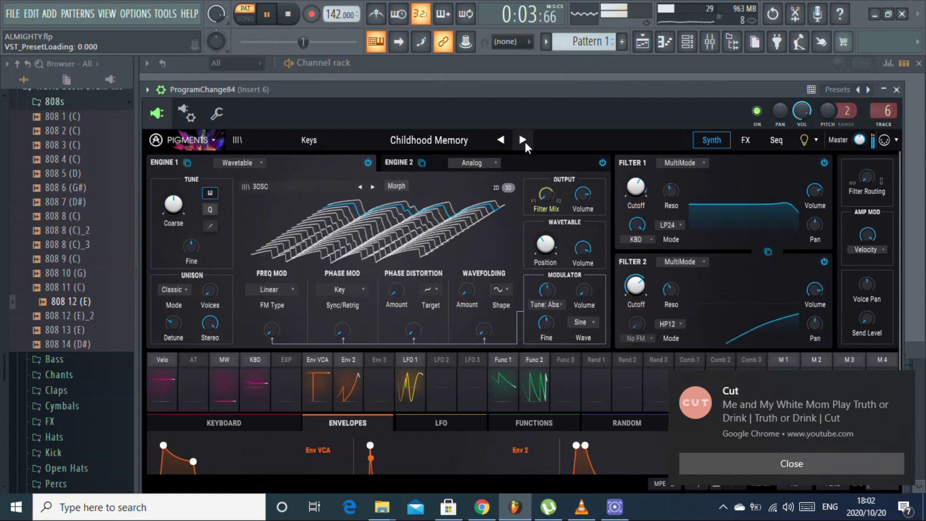
pyautogui.click(522, 139)
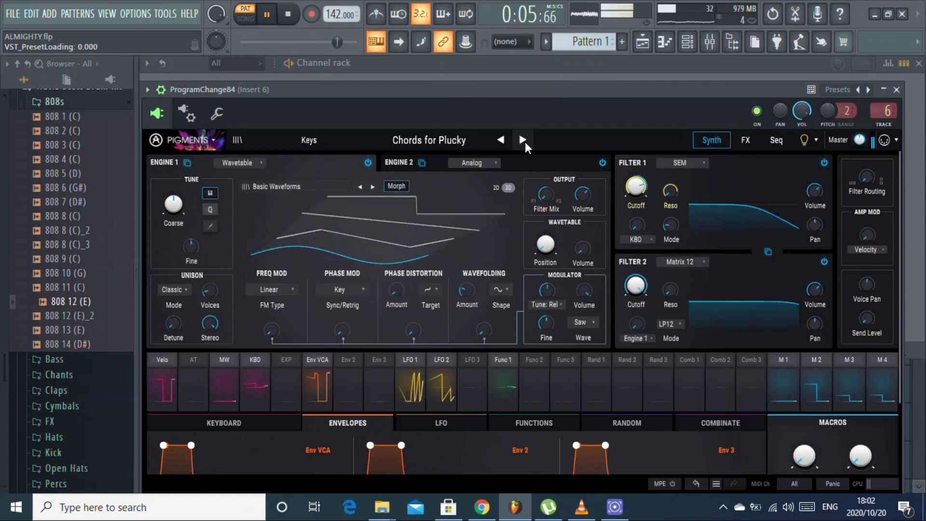
pyautogui.click(523, 139)
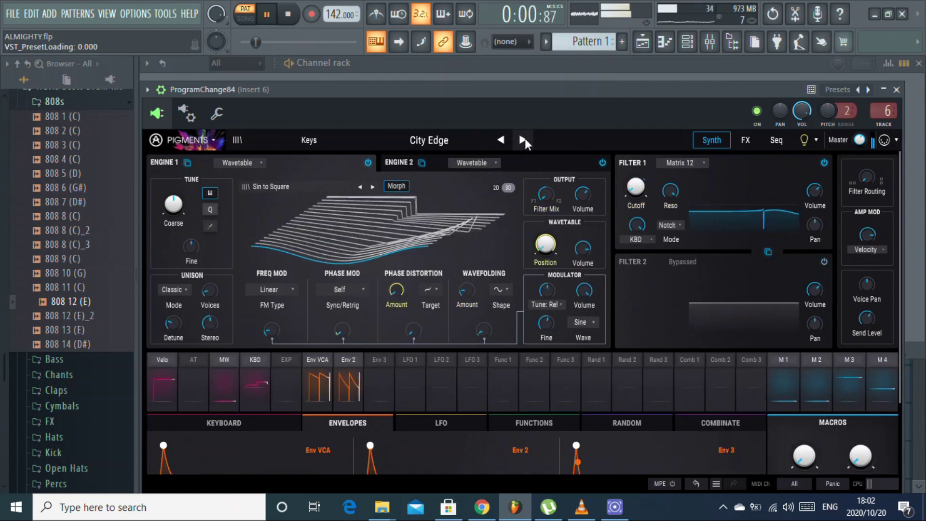
pyautogui.click(524, 140)
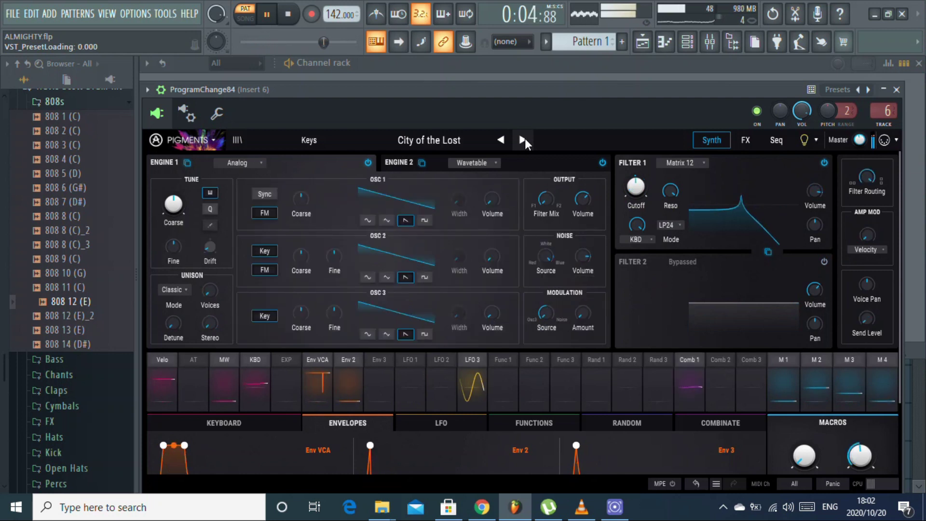
pyautogui.click(523, 140)
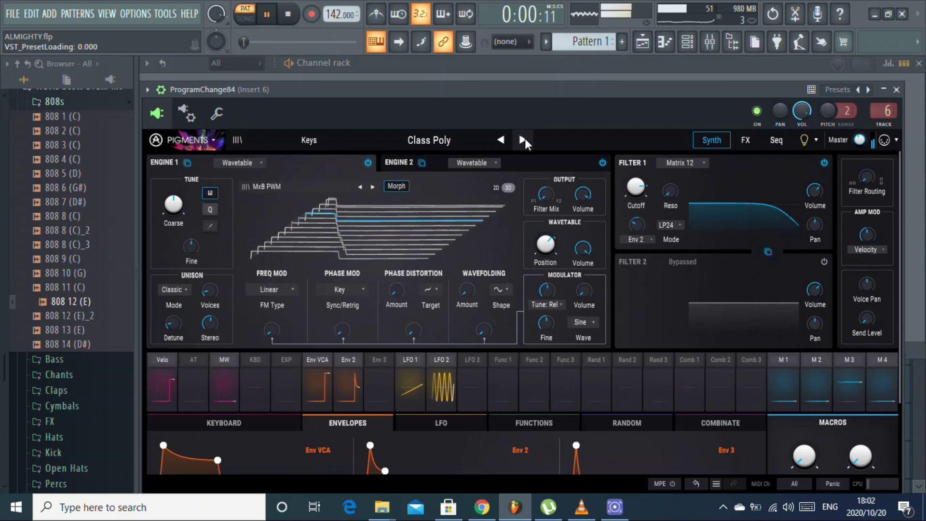
pyautogui.click(524, 140)
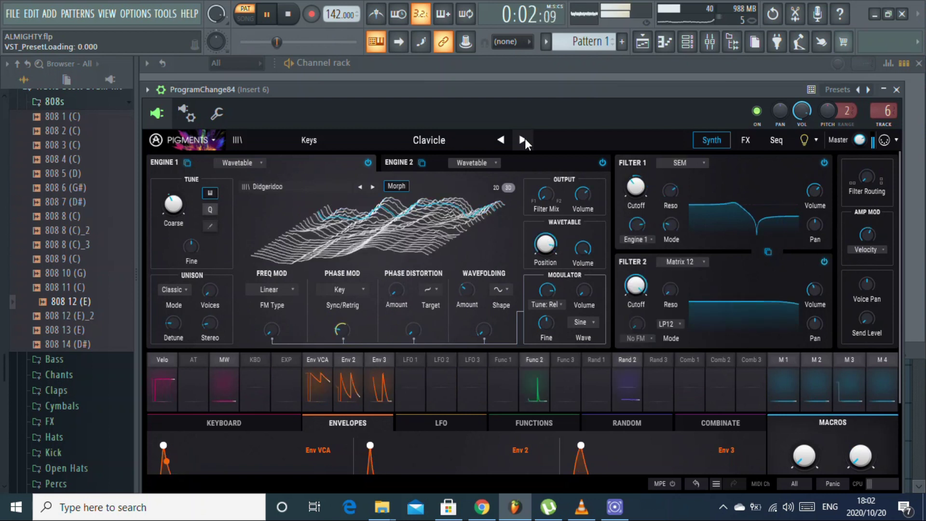
pyautogui.click(523, 140)
pyautogui.click(522, 139)
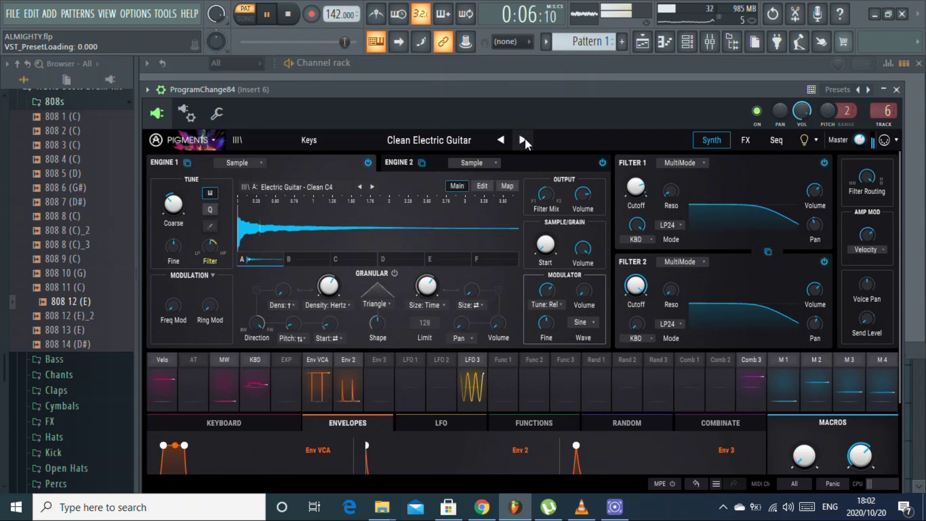
pyautogui.click(896, 90)
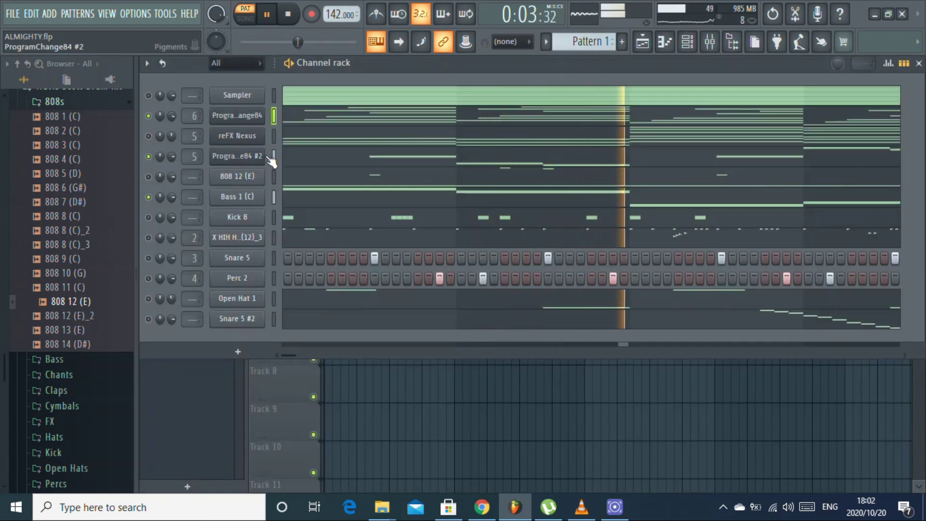
# - Check the effects on mixer Insert 6 and transpose all ProgramChange84 notes up one octave
pyautogui.click(194, 117)
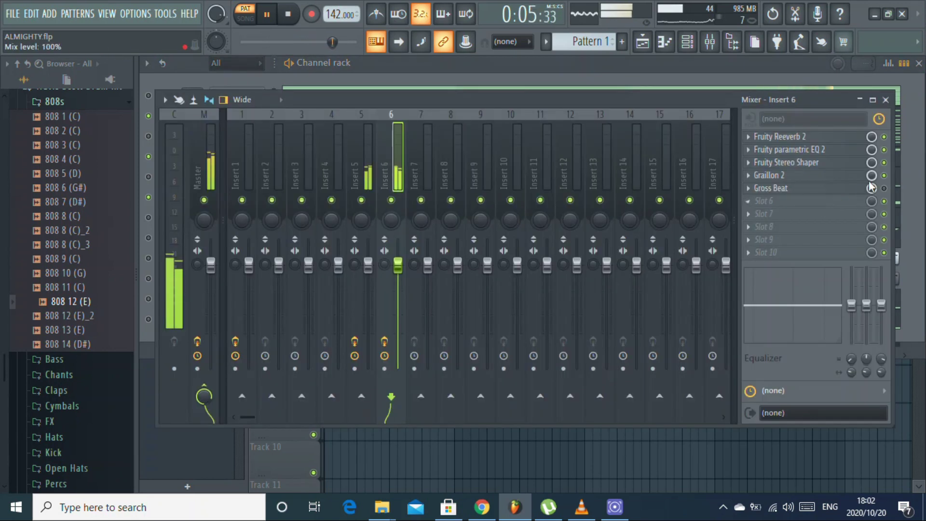
pyautogui.click(885, 99)
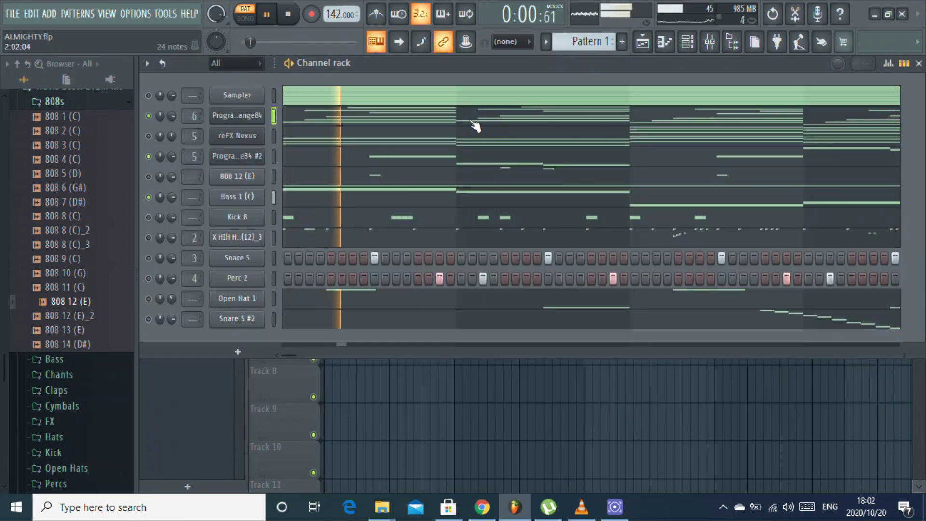
pyautogui.click(434, 120)
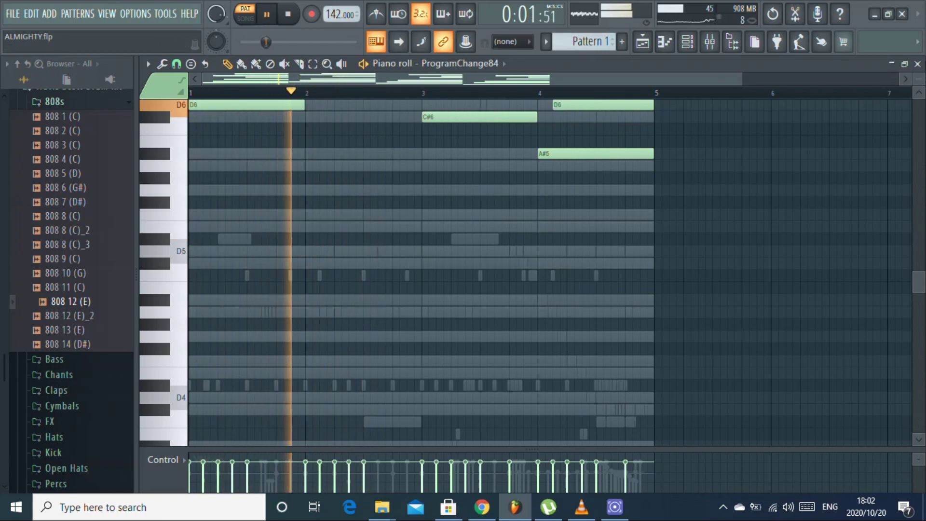
pyautogui.press('F7')
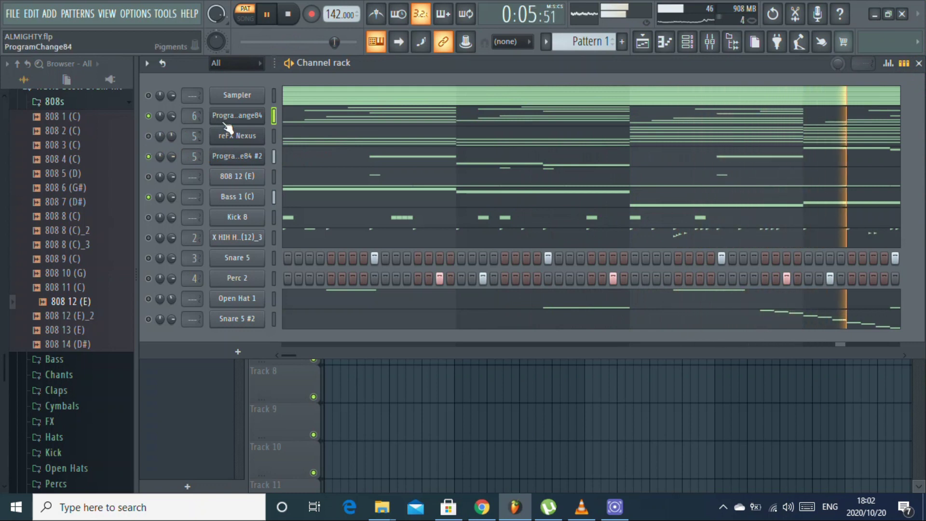
# - Unmute the reFX Nexus channel and delete the Sampler channel
pyautogui.rightClick(242, 100)
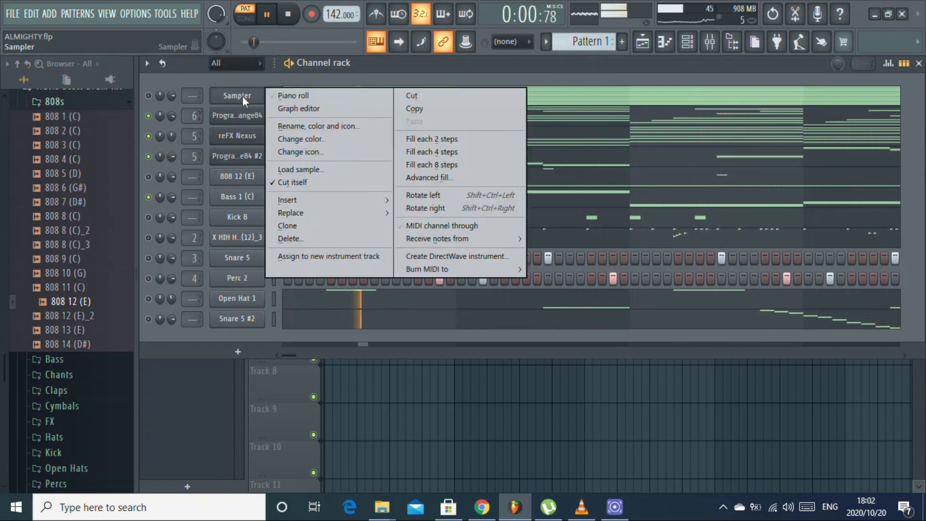
pyautogui.click(302, 238)
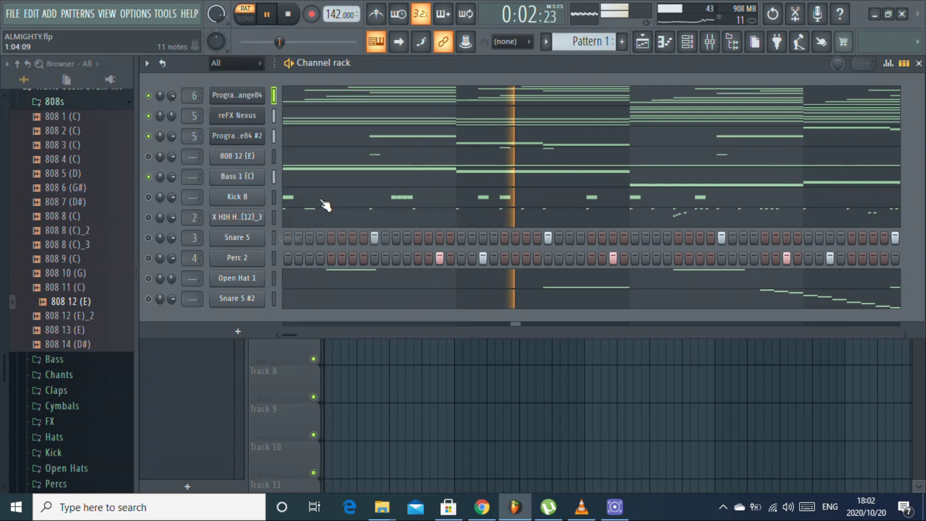
# - Try to transpose the reFX Nexus chords in bars 1 and 2 up one octave, and undo the changes
pyautogui.click(322, 122)
pyautogui.hotkey('ctrl', 'Up')
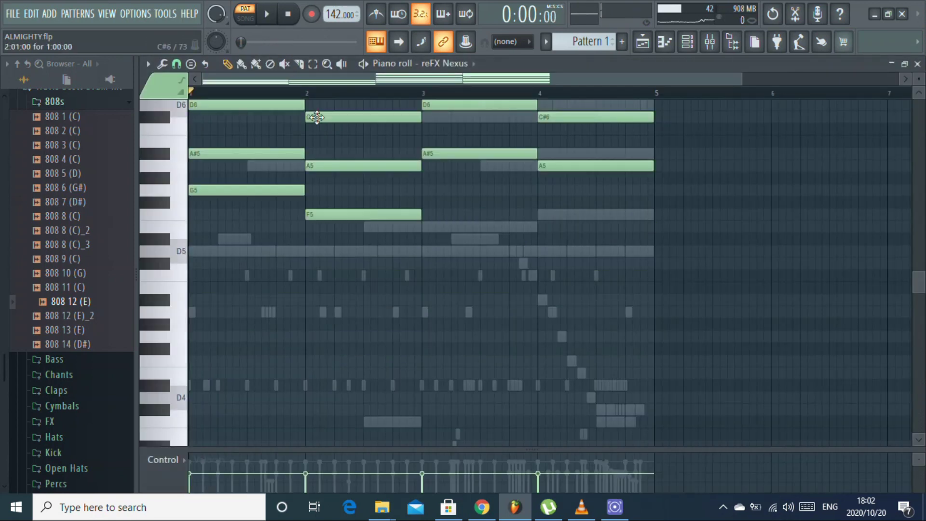
pyautogui.scroll(4, 321, 120)
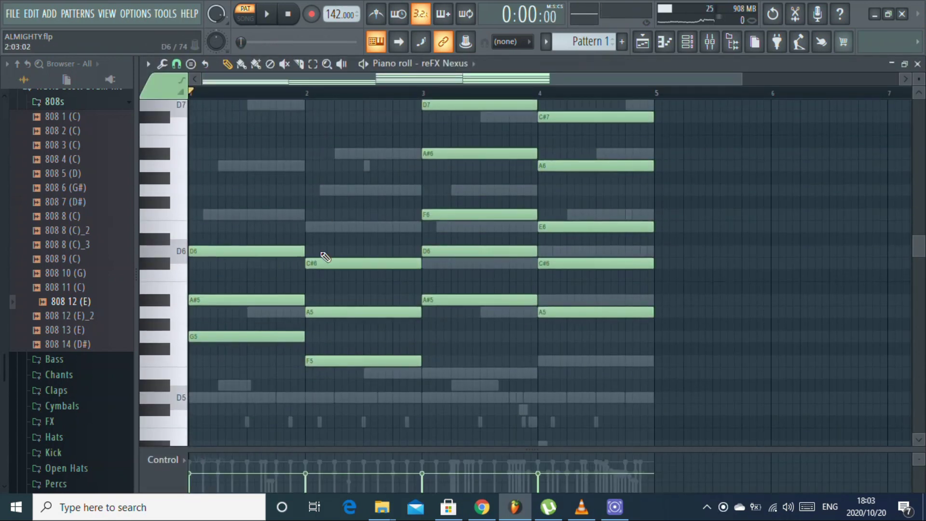
pyautogui.hotkey('ctrl', 'Up')
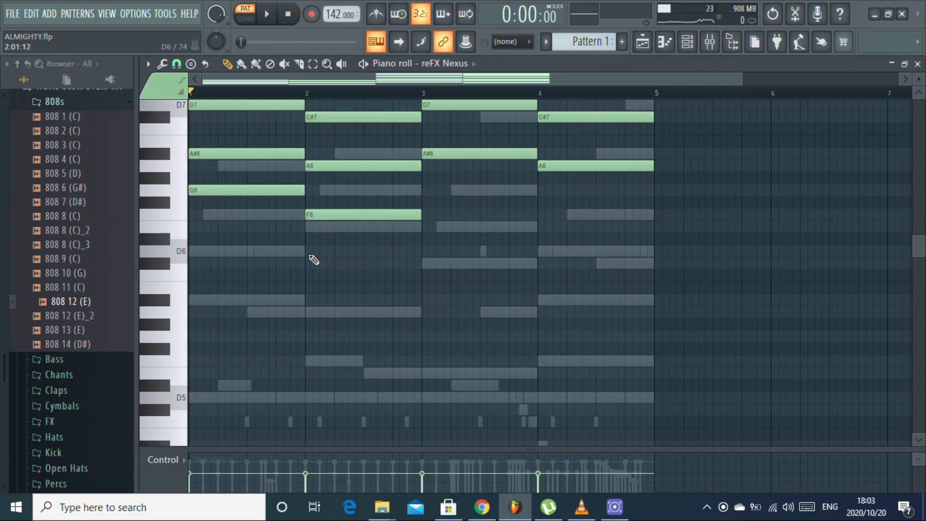
pyautogui.hotkey('ctrl', 'z')
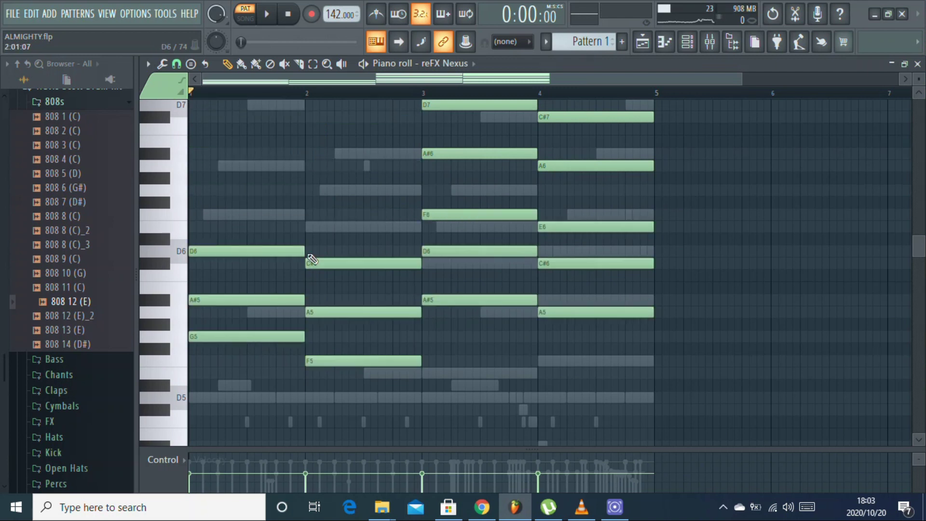
pyautogui.hotkey('ctrl', 'alt', 'z')
pyautogui.hotkey('ctrl', 'alt', 'z')
pyautogui.hotkey('ctrl', 'alt', 'z')
pyautogui.hotkey('ctrl', 'alt', 'z')
# - Replace the reFX Nexus notes with one-bar chords D6-F6-A6, E6-G6-A#6, C#6-E6-G6 and A#5-D6-F6 in bars 1 to 4, and play them
pyautogui.scroll(2, 594, 414)
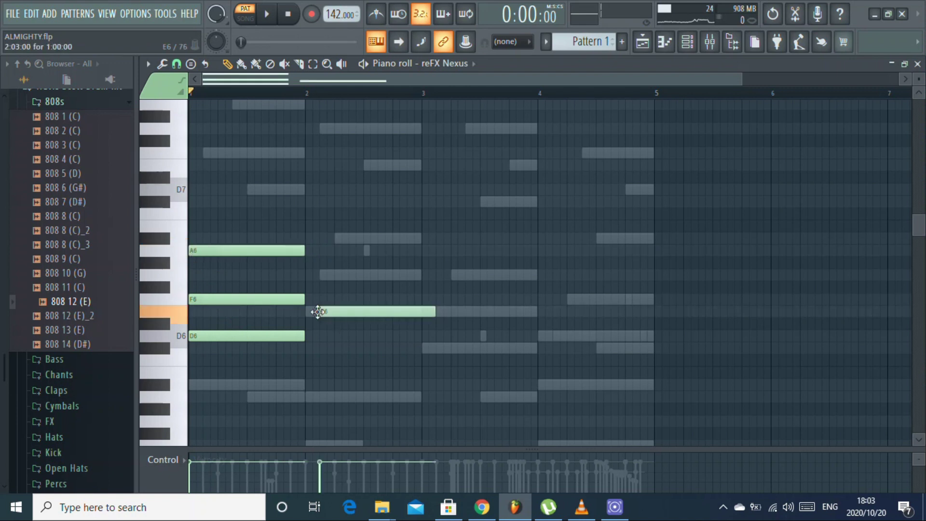
pyautogui.click(308, 237)
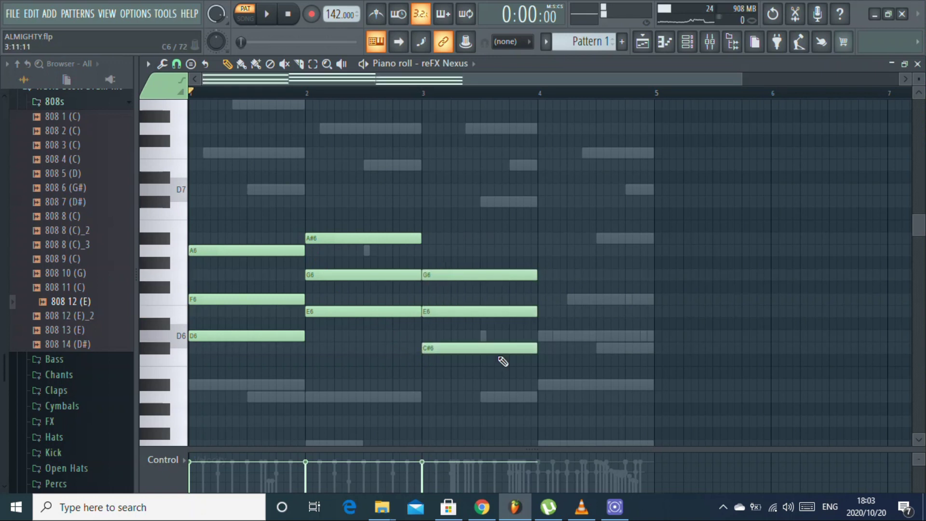
pyautogui.click(542, 385)
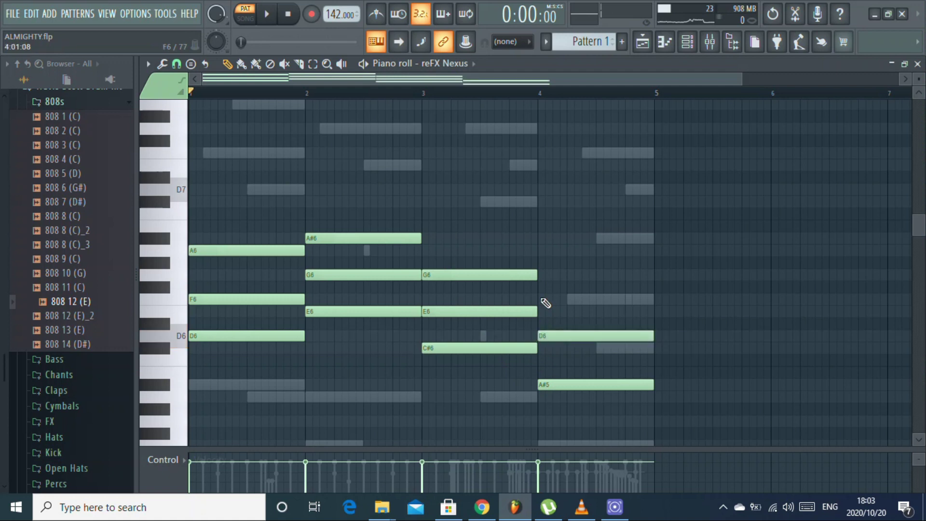
pyautogui.press('space')
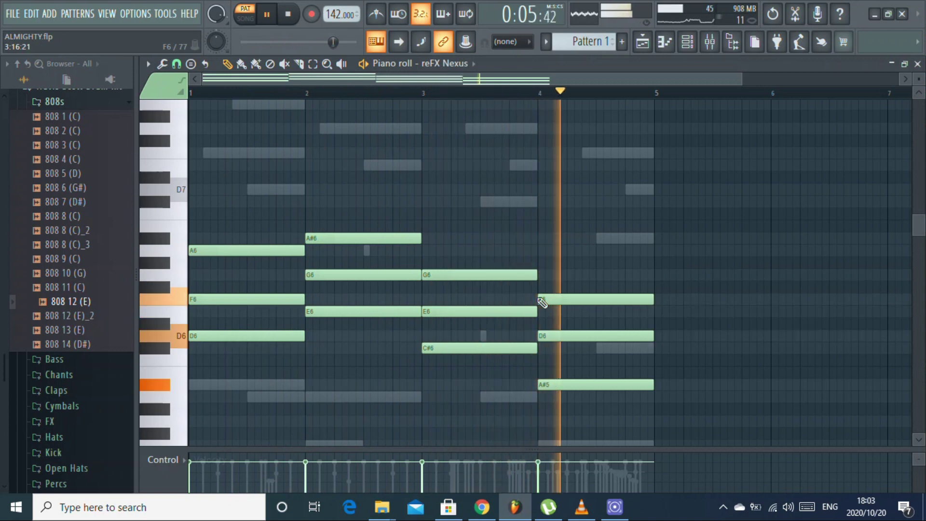
# - Duplicate the four reFX Nexus chords into bars 5 to 8 and layer copies of the bar 5 and 6 chords one octave higher
pyautogui.click(917, 64)
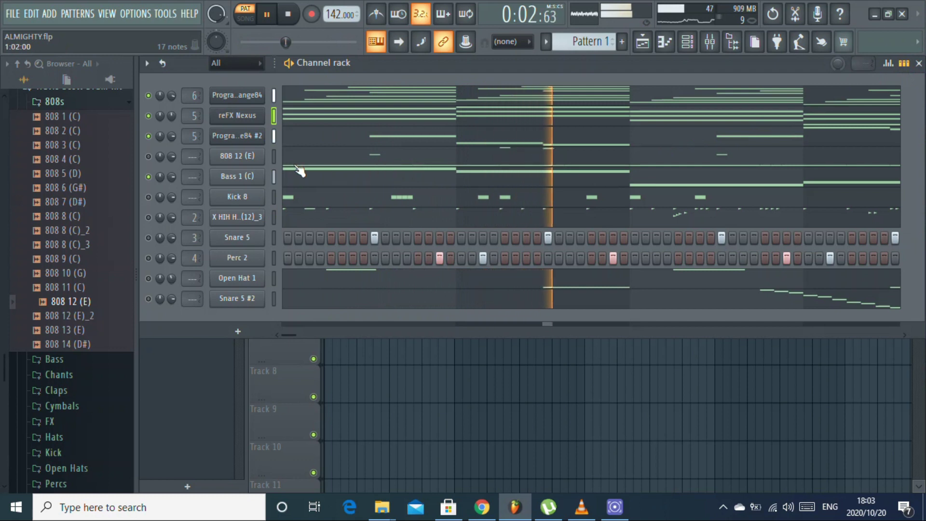
pyautogui.click(319, 117)
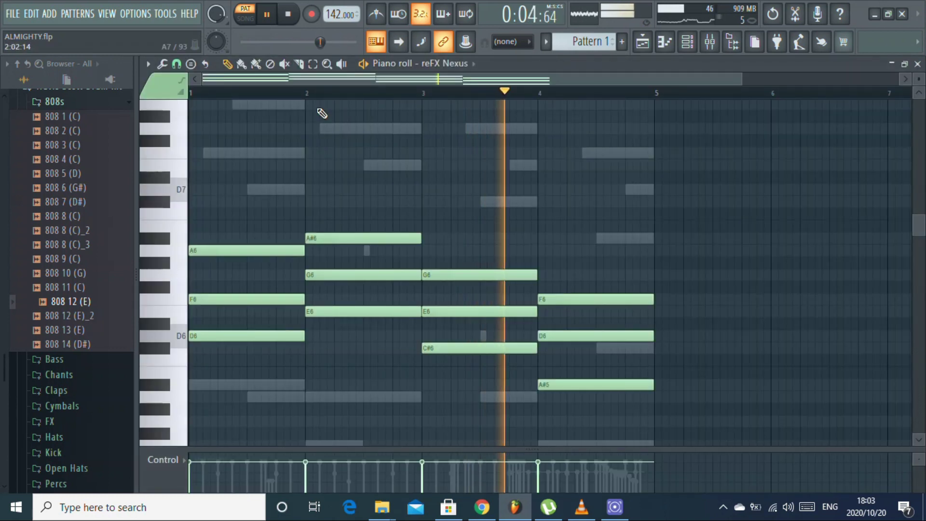
pyautogui.moveTo(424, 364); pyautogui.dragTo(516, 209)
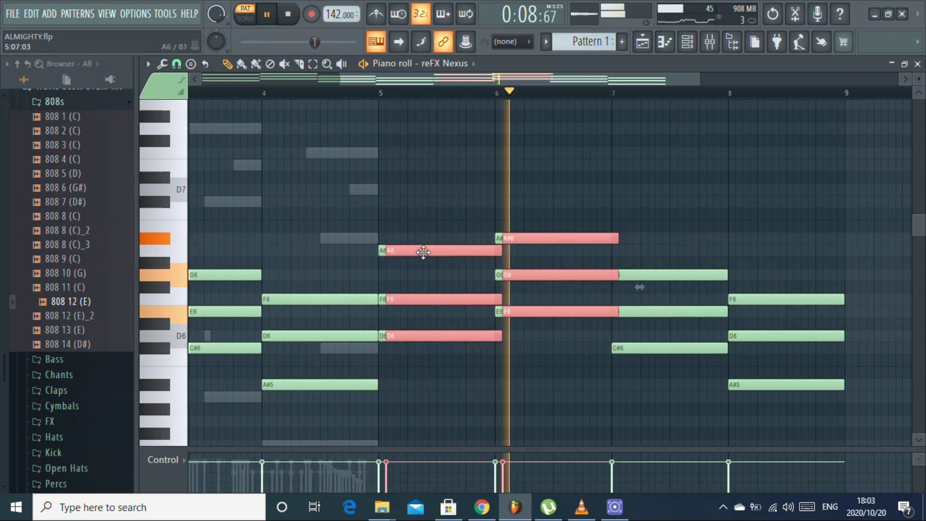
pyautogui.hotkey('ctrl', 'c')
pyautogui.hotkey('ctrl', 'v')
pyautogui.hotkey('ctrl', 'Up')
# - Layer copies of the reFX Nexus chords in bars 7 and 8 one octave higher
pyautogui.moveTo(814, 206); pyautogui.dragTo(651, 375)
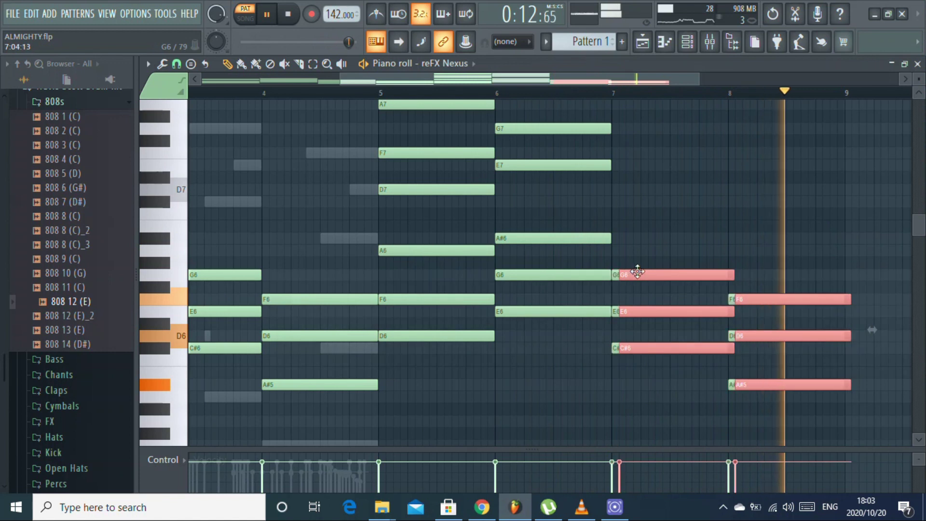
pyautogui.hotkey('ctrl', 'c')
pyautogui.hotkey('ctrl', 'v')
pyautogui.hotkey('ctrl', 'Up')
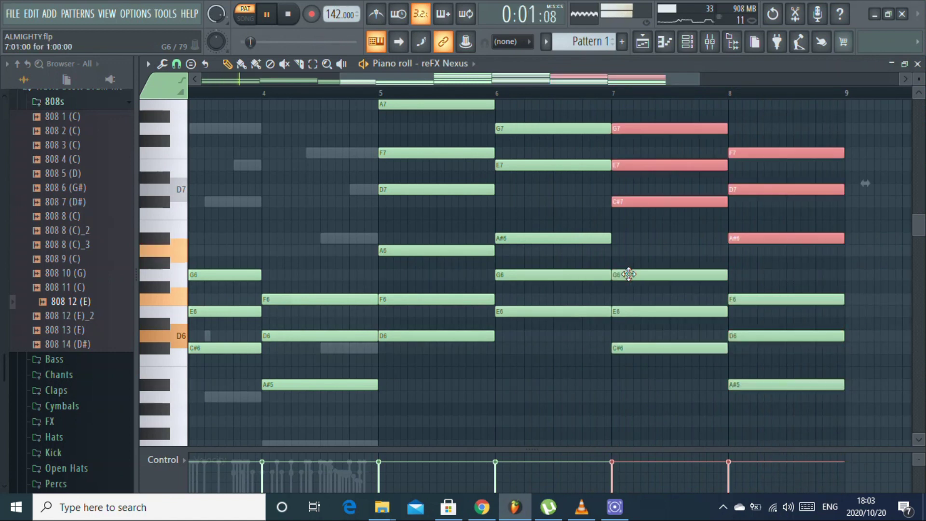
pyautogui.click(917, 64)
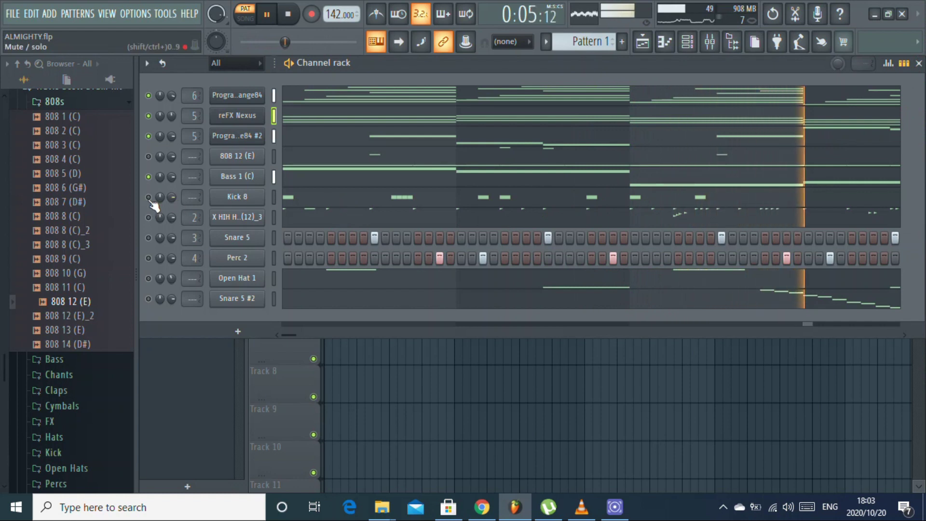
# - Review the Kick 8 notes during playback, with Kick 8 unmuted and reFX Nexus muted
pyautogui.click(297, 209)
pyautogui.scroll(-3, 521, 299)
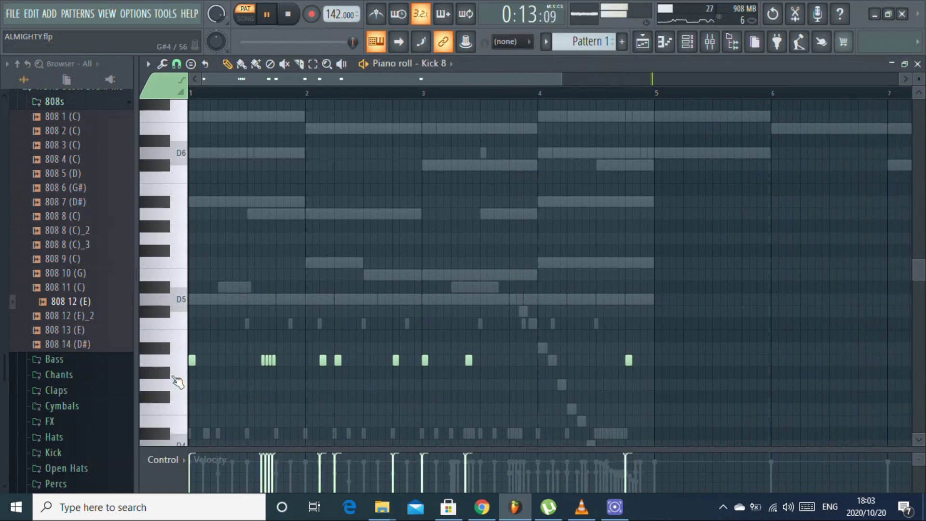
pyautogui.press('space')
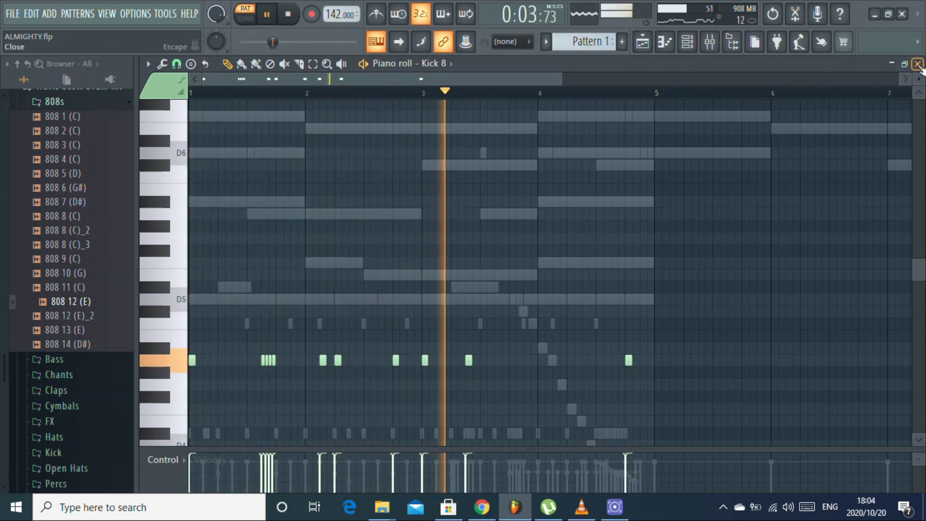
pyautogui.press('F7')
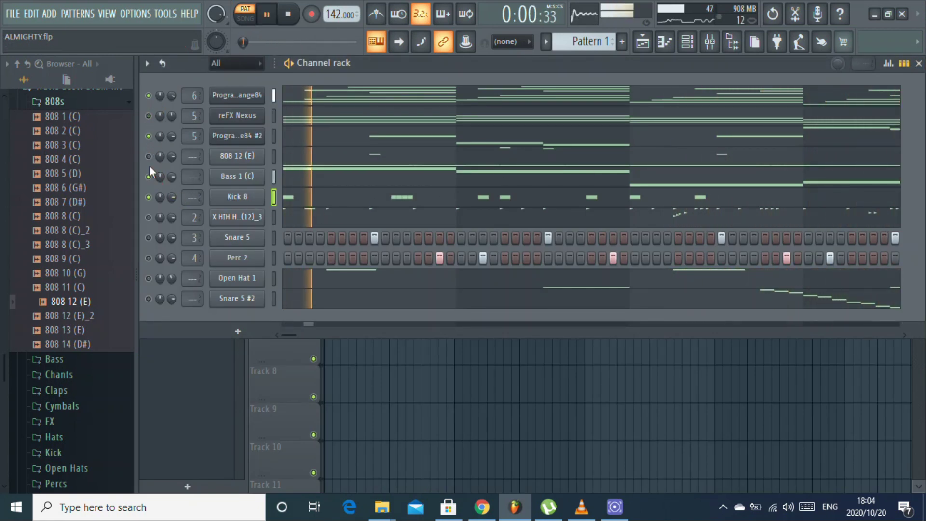
# - Raise all the 808 12 (E) notes one octave, moving the bass line to D6
pyautogui.click(313, 163)
pyautogui.press('space')
pyautogui.press('space')
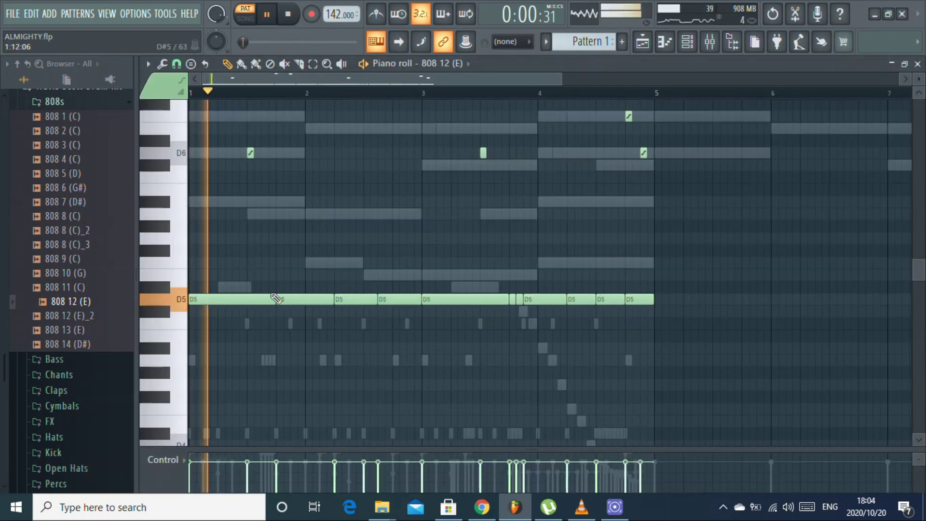
pyautogui.hotkey('ctrl', 'Up')
pyautogui.press('space')
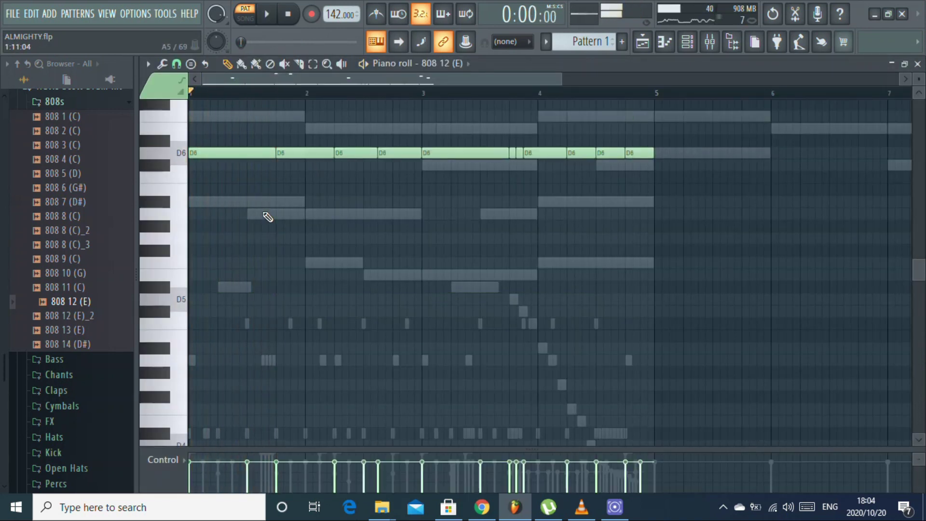
# - Retune the 808 12 (E) line to A#, A, C# and A# across bars 1 to 4 and lower it one octave
pyautogui.press('space')
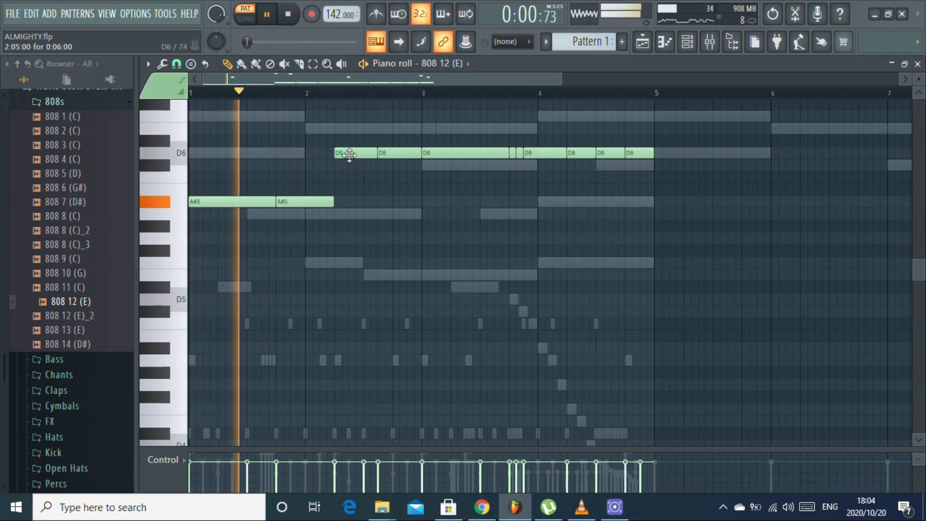
pyautogui.moveTo(347, 155); pyautogui.dragTo(351, 216)
pyautogui.moveTo(388, 163); pyautogui.dragTo(384, 219)
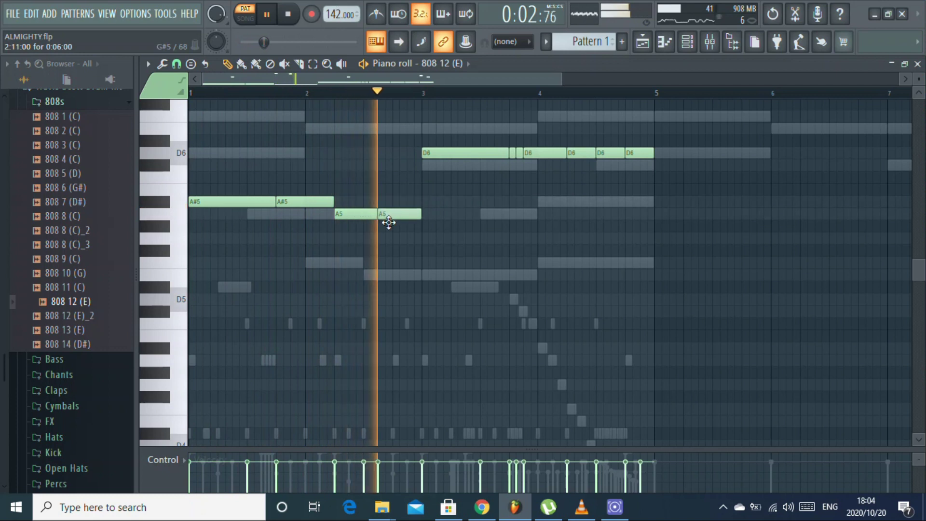
pyautogui.press('space')
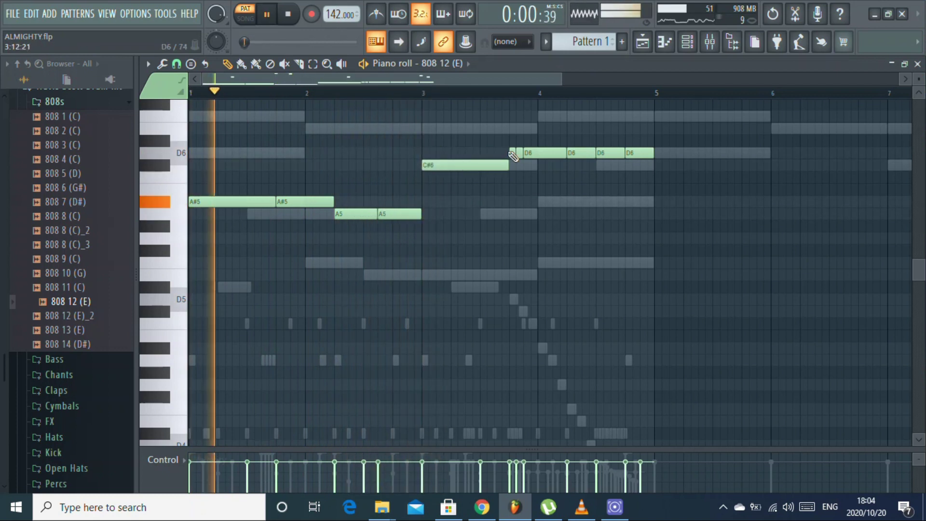
pyautogui.click(518, 153)
pyautogui.moveTo(532, 154); pyautogui.dragTo(532, 170)
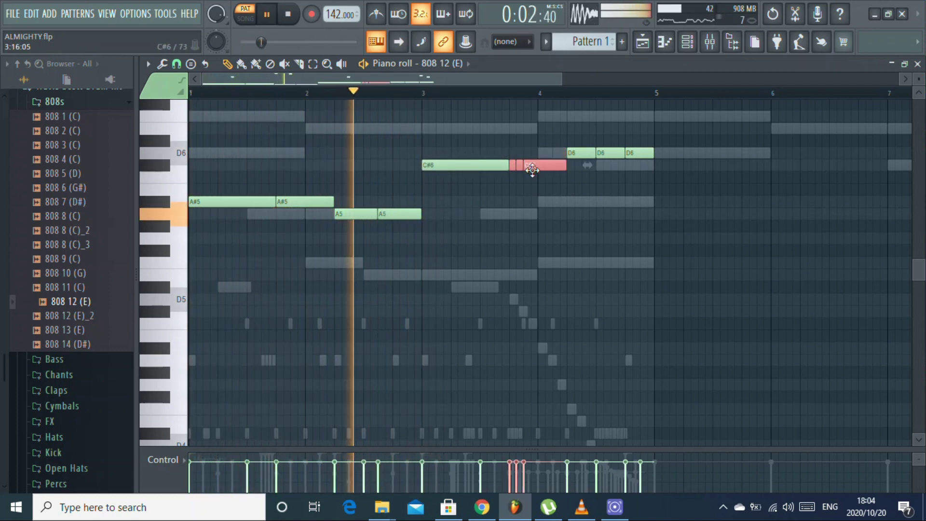
pyautogui.hotkey('ctrl', 'z')
pyautogui.press('space')
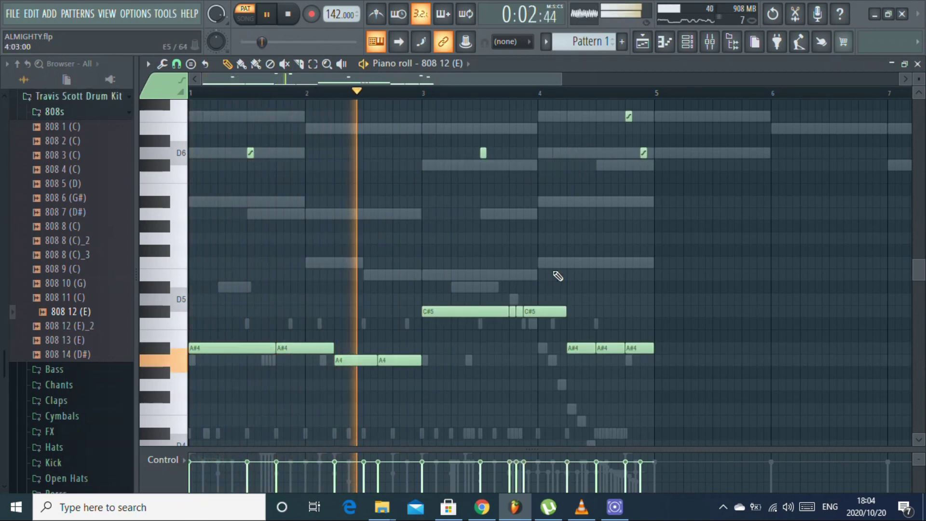
# - Lower the two short 808 12 (E) notes in bar 2 by one octave to A#5 and A5, and play the line
pyautogui.scroll(2, 559, 286)
pyautogui.scroll(2, 530, 284)
pyautogui.scroll(-1, 384, 258)
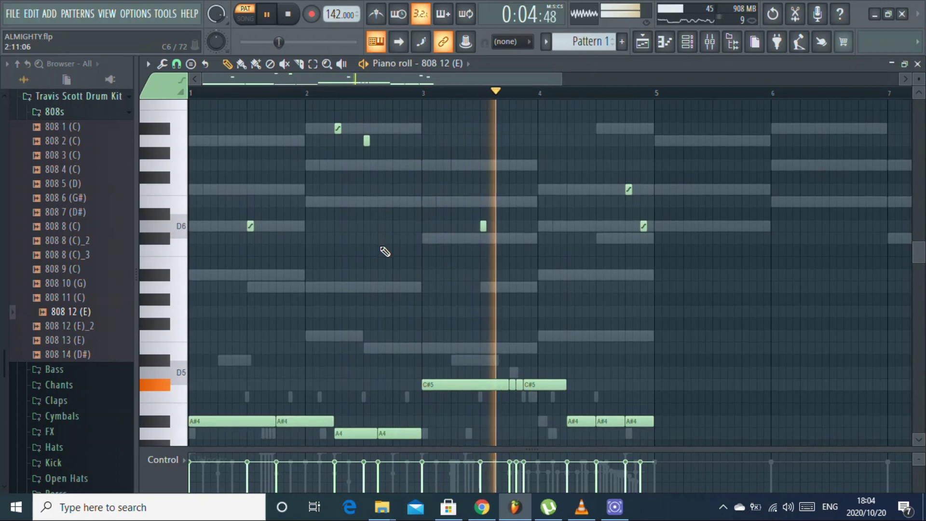
pyautogui.moveTo(388, 124); pyautogui.dragTo(325, 156)
pyautogui.hotkey('ctrl', 'Down')
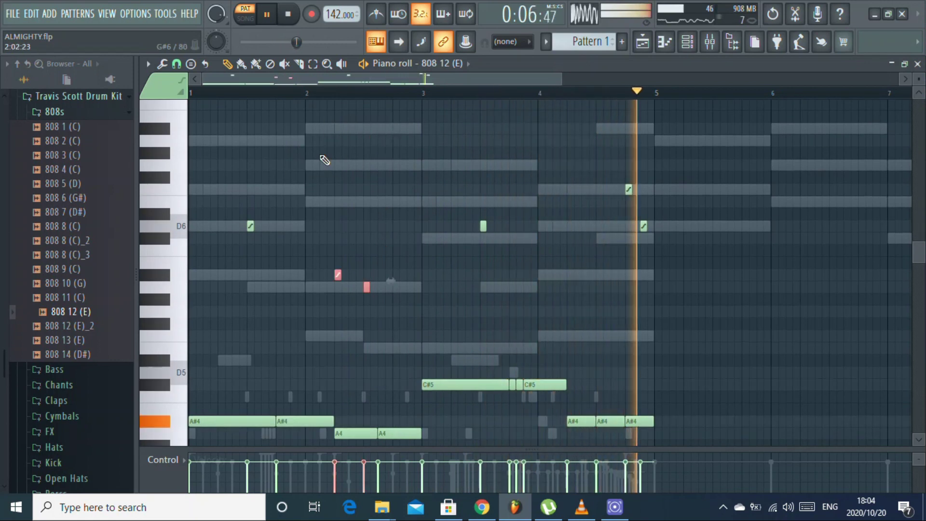
pyautogui.press('space')
pyautogui.click(917, 63)
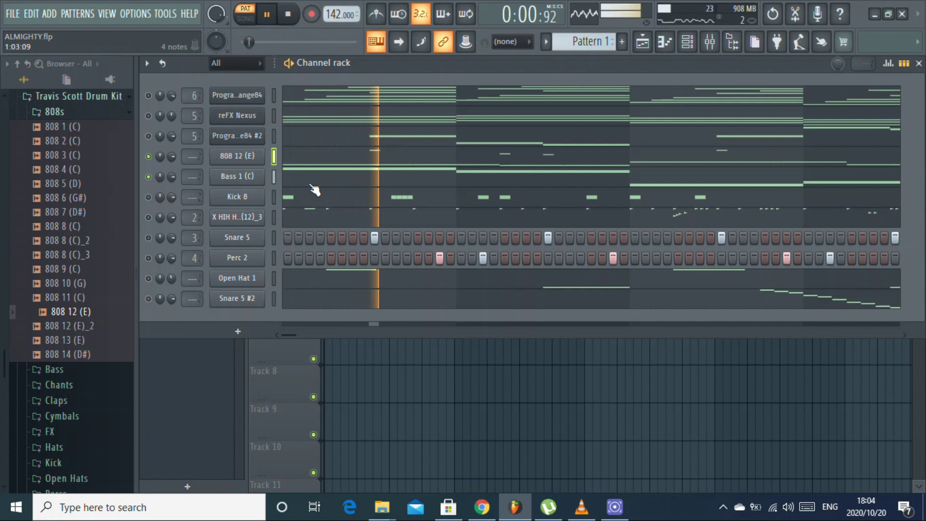
# - Try the whole 808 12 (E) line one octave higher, starting on A#5
pyautogui.click(305, 164)
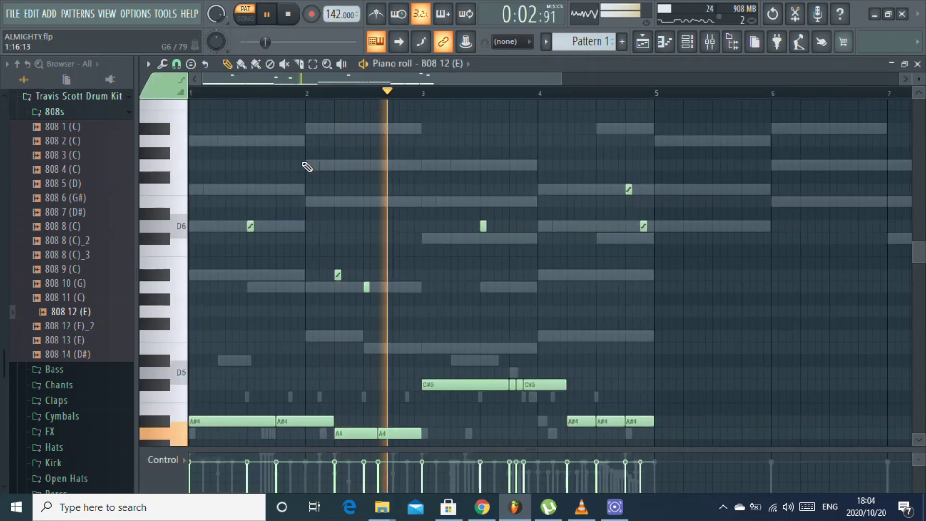
pyautogui.press('space')
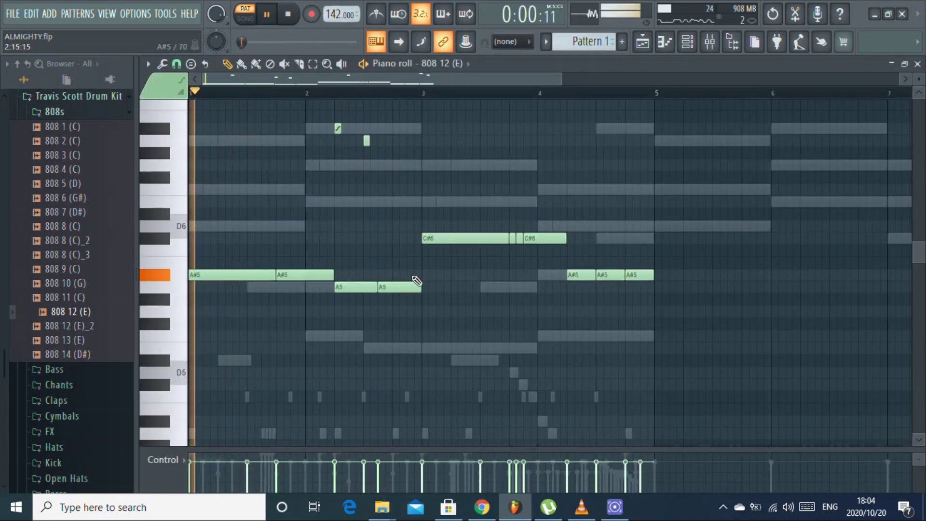
pyautogui.press('space')
pyautogui.click(918, 64)
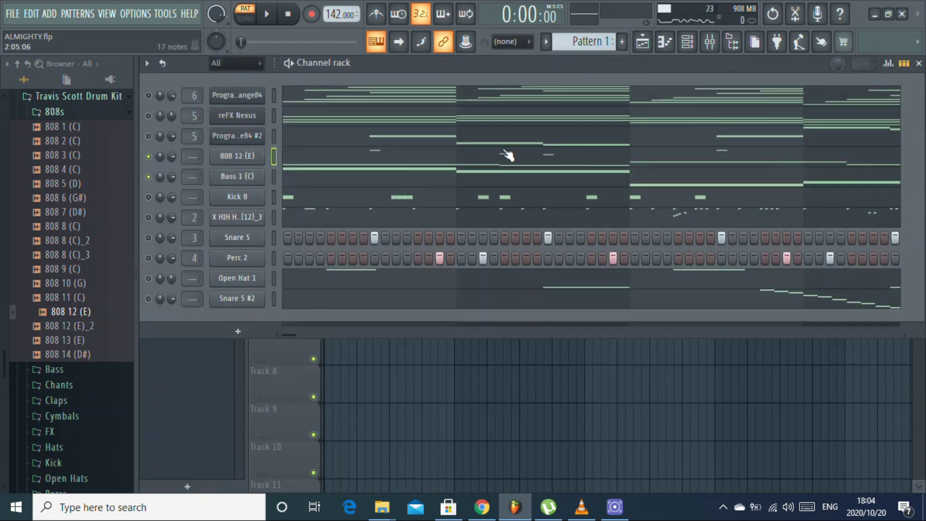
pyautogui.click(293, 163)
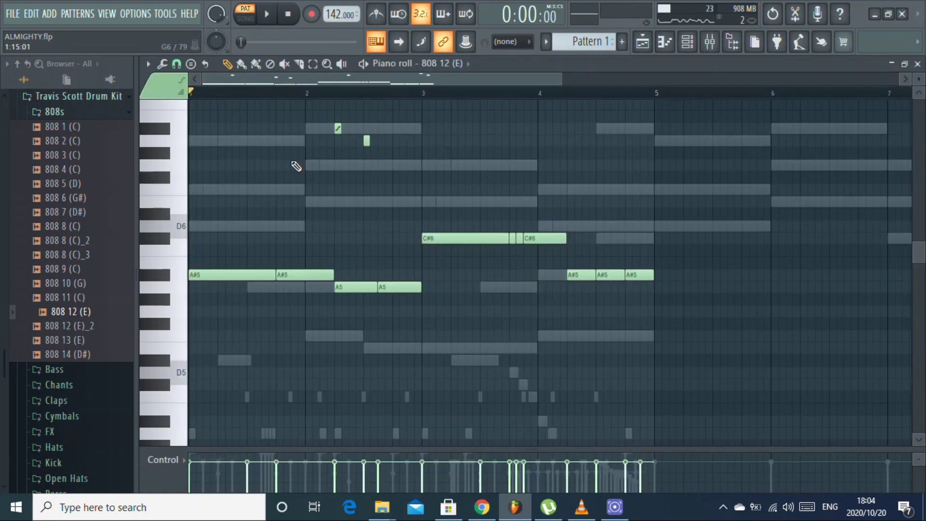
# - Try the 808 12 (E) line another octave higher, starting on A#6, and play it
pyautogui.hotkey('ctrl', 'Up')
pyautogui.press('space')
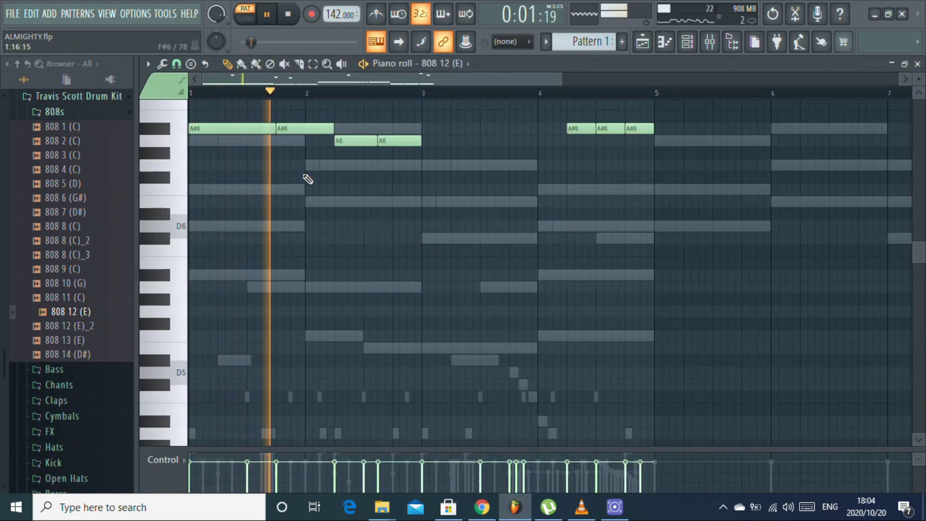
pyautogui.scroll(2, 381, 207)
pyautogui.press('space')
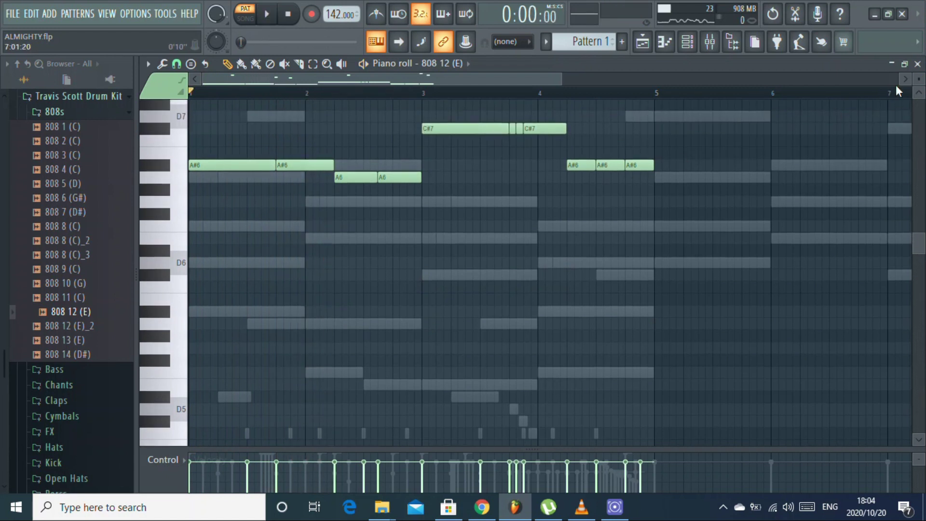
pyautogui.click(917, 65)
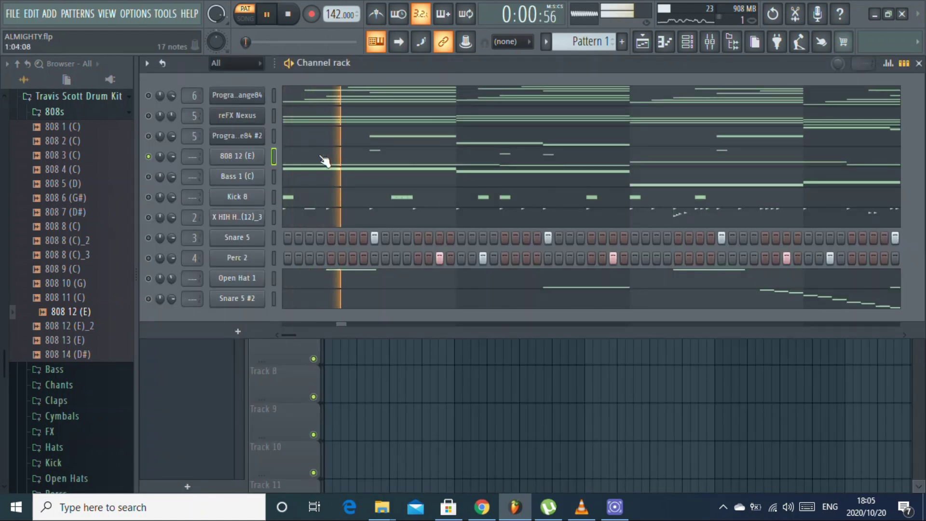
# - Lower the whole 808 12 (E) line two octaves so it starts on A#4, playing it after each shift
pyautogui.click(325, 160)
pyautogui.press('space')
pyautogui.hotkey('ctrl', 'Down')
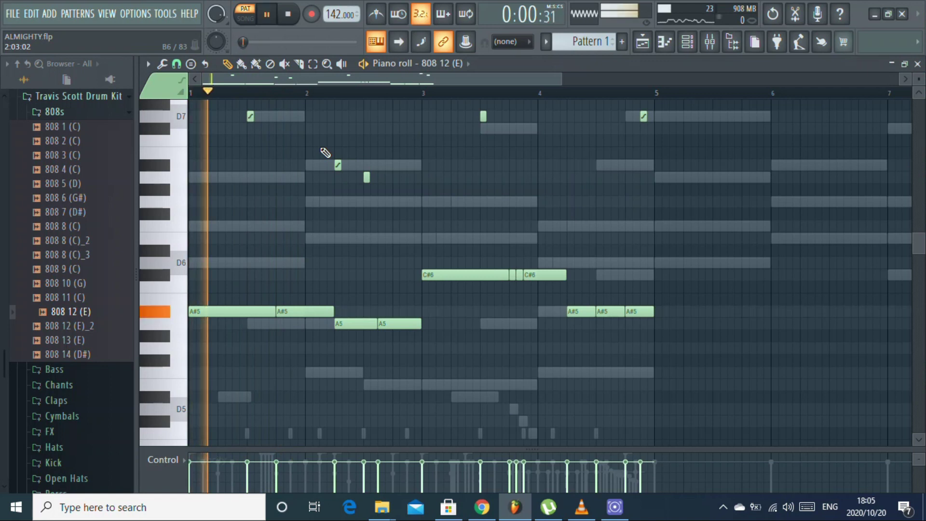
pyautogui.press('space')
pyautogui.hotkey('ctrl', 'Down')
pyautogui.press('space')
pyautogui.scroll(2, 325, 152)
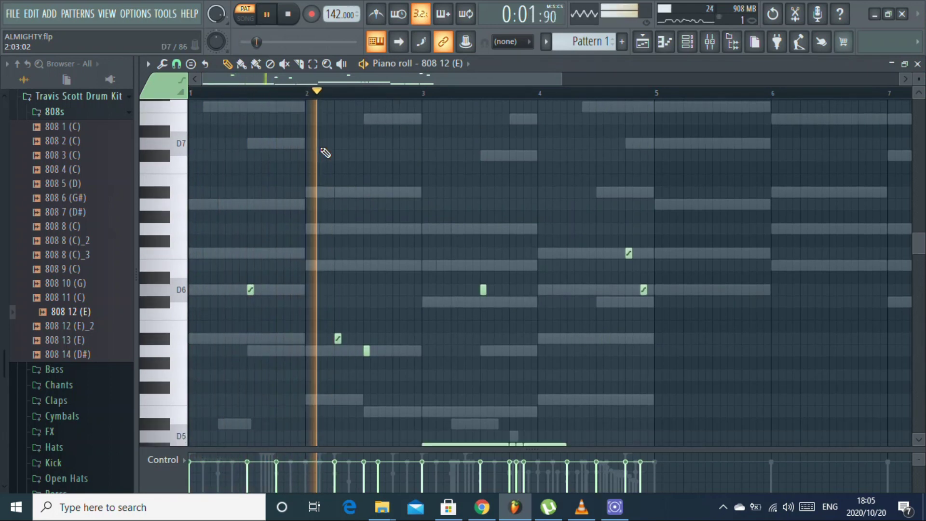
pyautogui.scroll(-8, 325, 152)
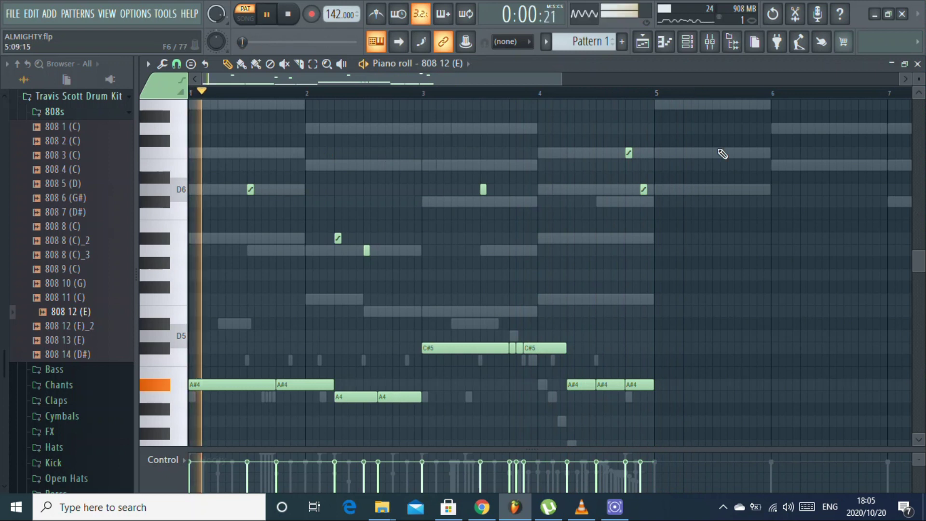
# - Unmute ProgramChange84 and reFX Nexus and play them together with the 808 12 (E) line
pyautogui.press('space')
pyautogui.click(917, 64)
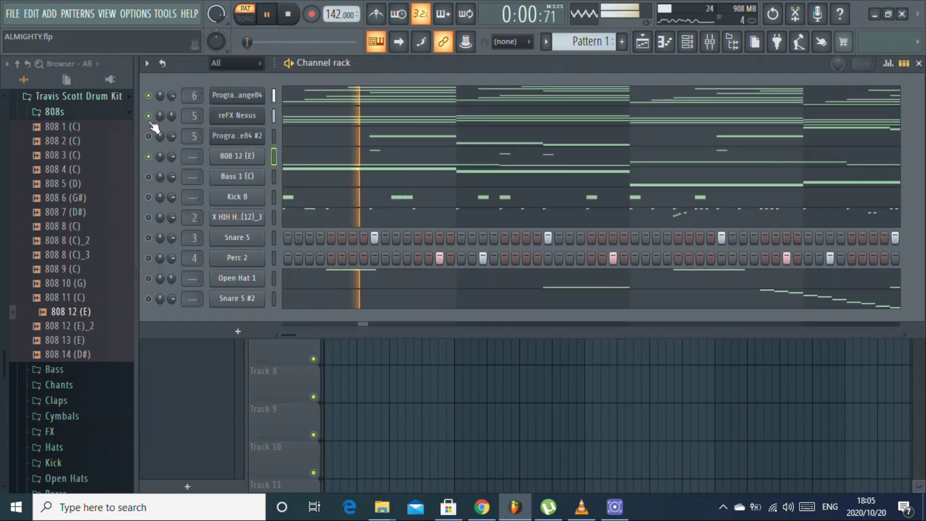
pyautogui.press('space')
pyautogui.click(378, 171)
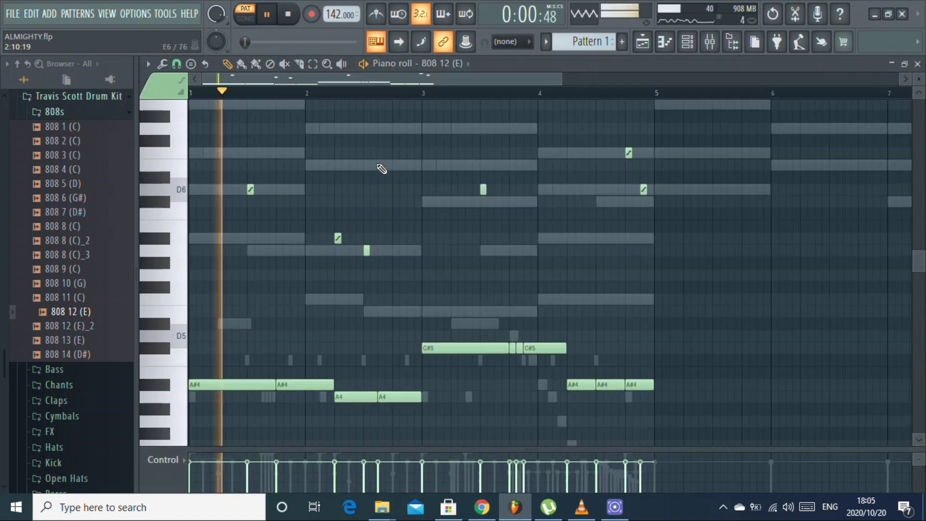
# - Reduce the short 808 12 (E) notes to one A5 slide in bar 2 and duplicate the four-bar line into bars 5 to 8
pyautogui.rightClick(251, 189)
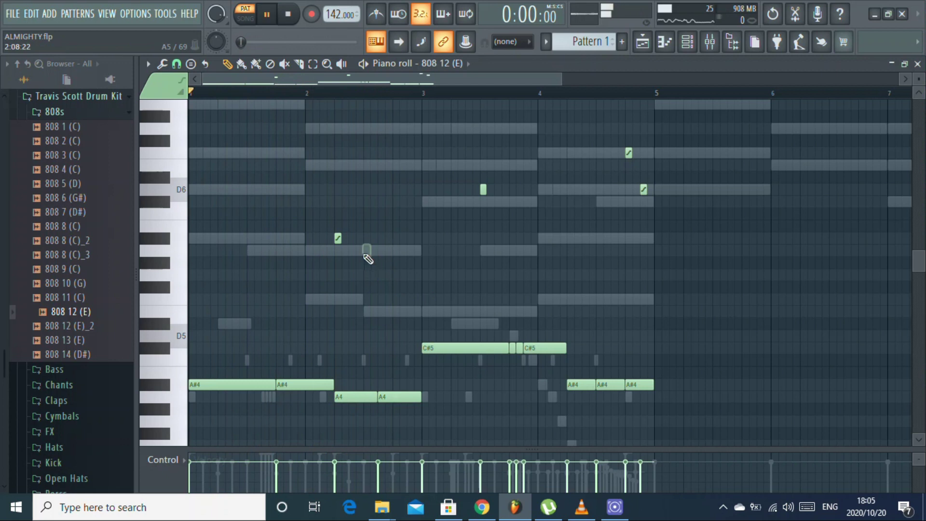
pyautogui.click(366, 251)
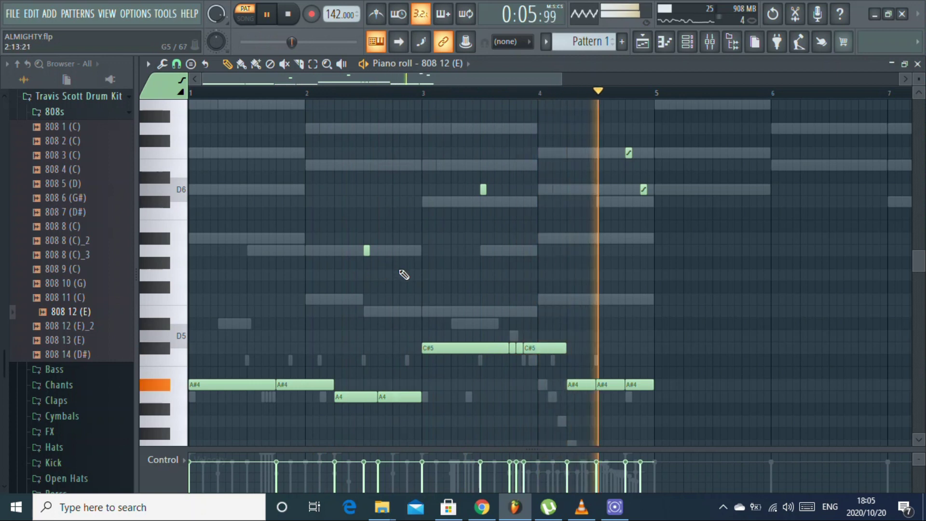
pyautogui.rightClick(643, 189)
pyautogui.rightClick(628, 152)
pyautogui.rightClick(483, 189)
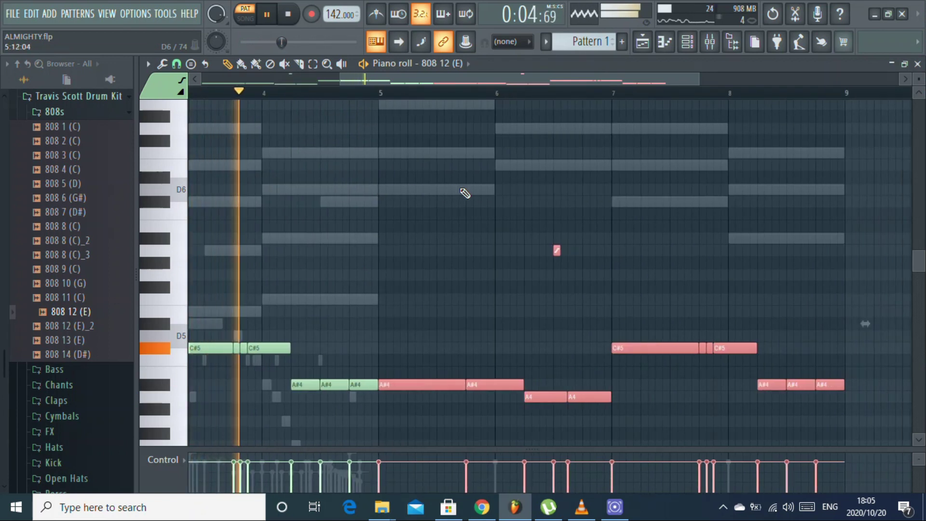
# - Raise the second 808 12 (E) A#4 note in bar 5 and the last three C#5 notes of bar 7 one octave
pyautogui.click(504, 386)
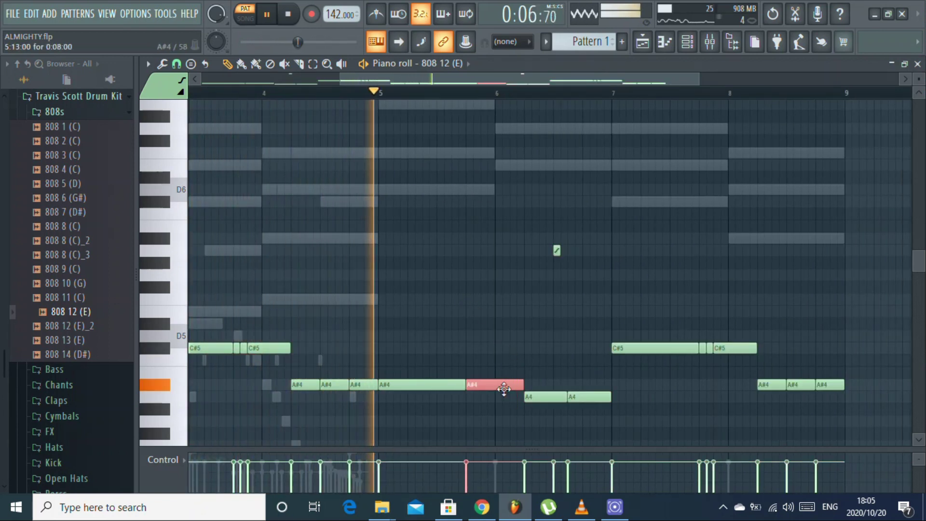
pyautogui.hotkey('ctrl', 'Up')
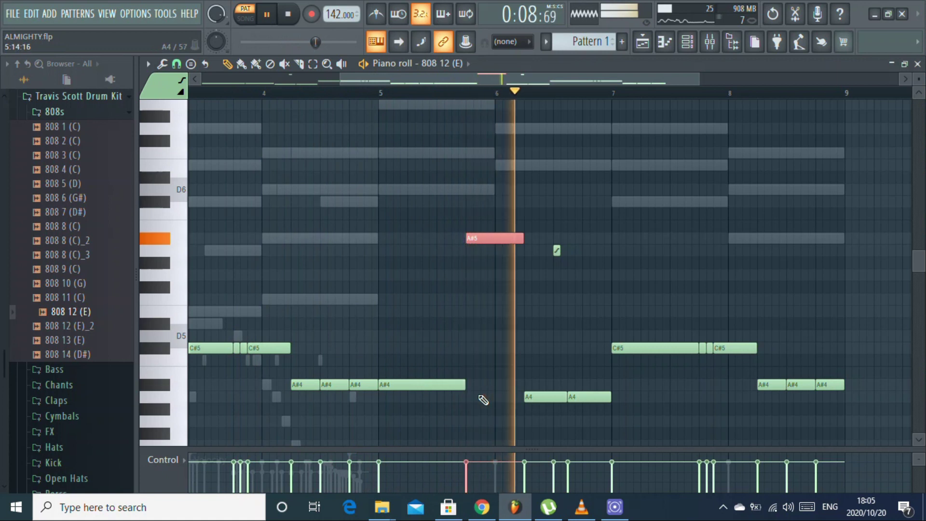
pyautogui.moveTo(728, 368); pyautogui.dragTo(703, 362)
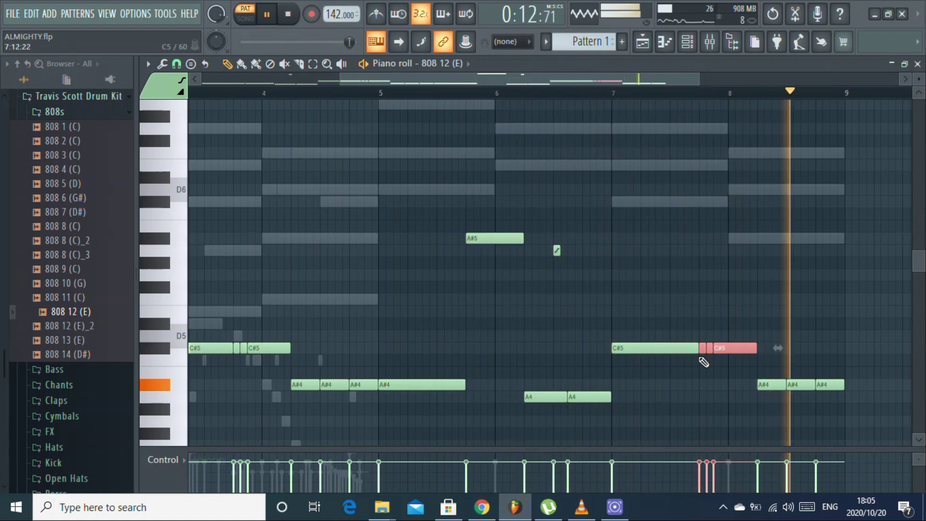
pyautogui.hotkey('ctrl', 'Up')
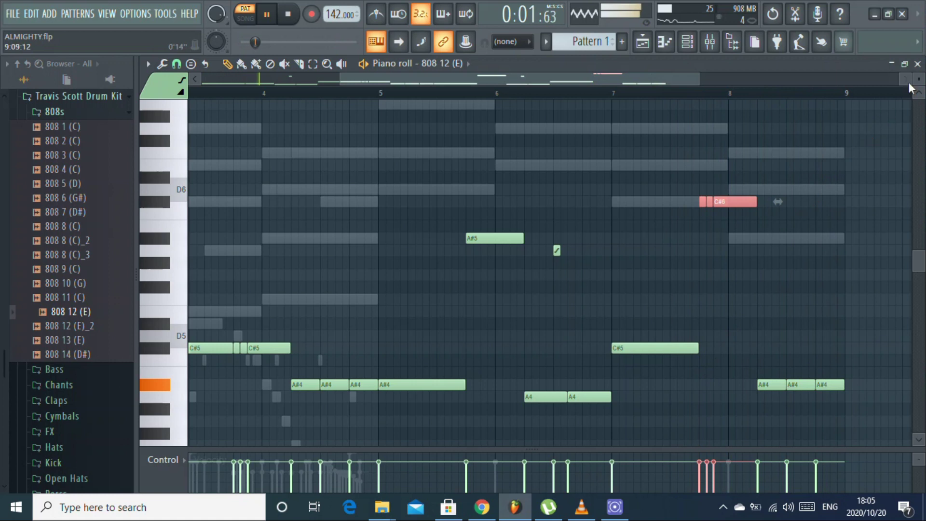
pyautogui.click(917, 64)
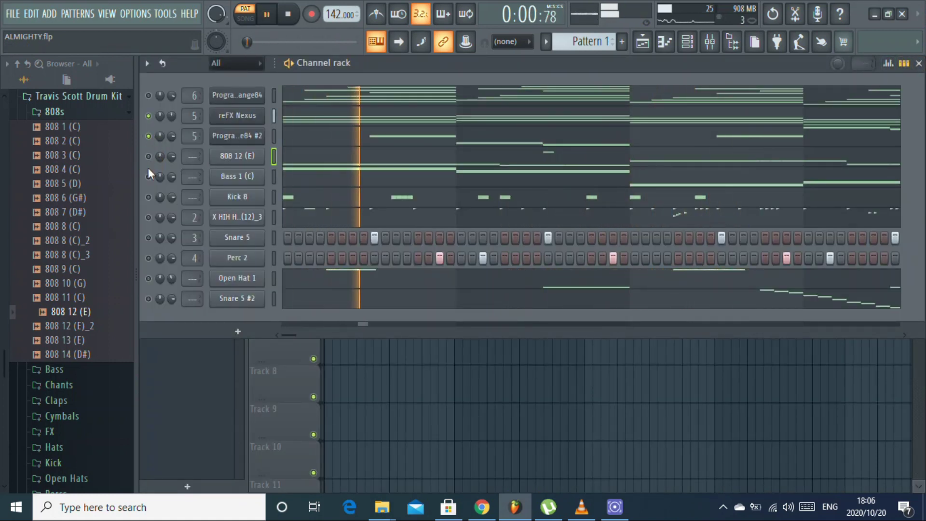
# - Duplicate the ProgramChange84 #2 melody from bars 1 to 4 into bars 5 to 8 and play it with reFX Nexus
pyautogui.click(376, 140)
pyautogui.moveTo(700, 147); pyautogui.dragTo(271, 419)
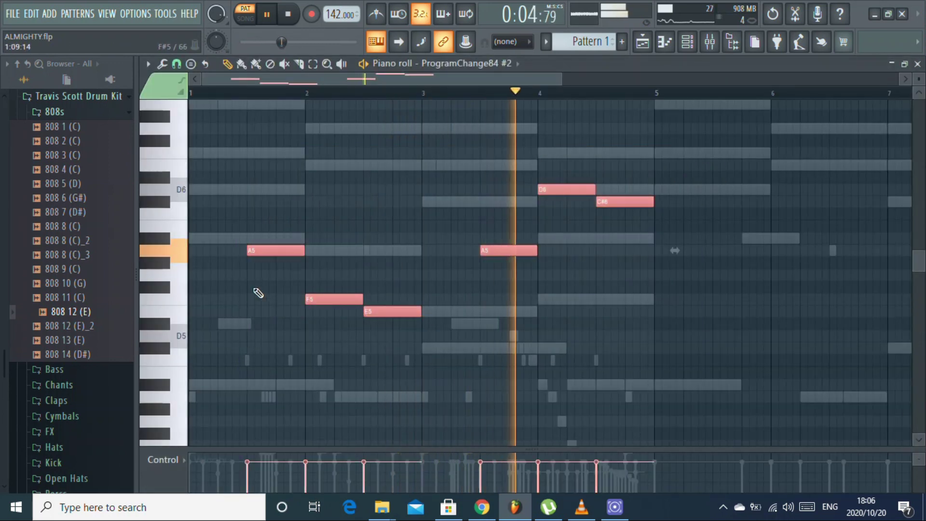
pyautogui.moveTo(658, 93); pyautogui.dragTo(2, 193)
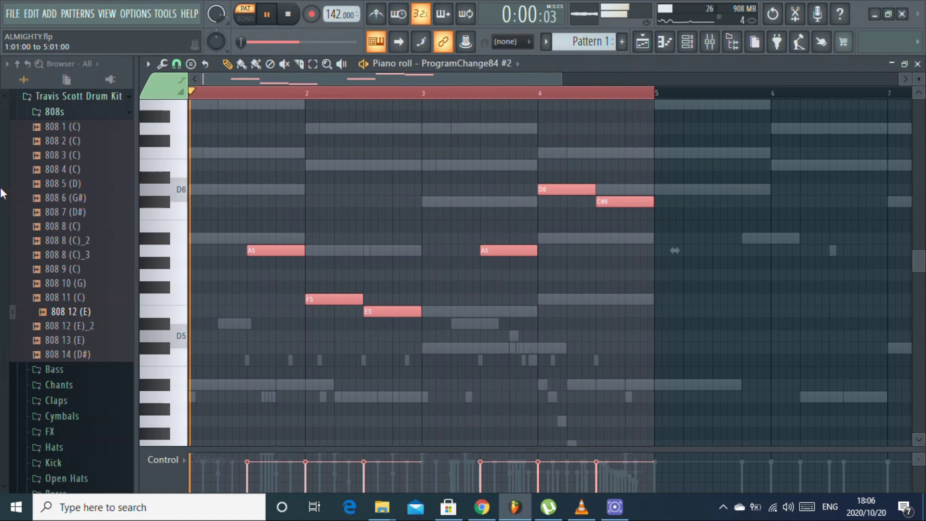
pyautogui.hotkey('ctrl', 'b')
pyautogui.press('space')
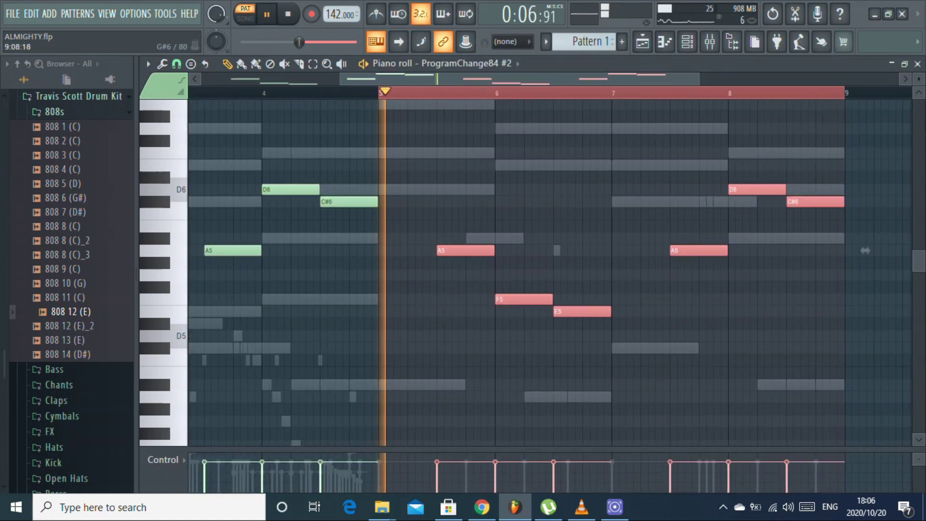
pyautogui.click(917, 64)
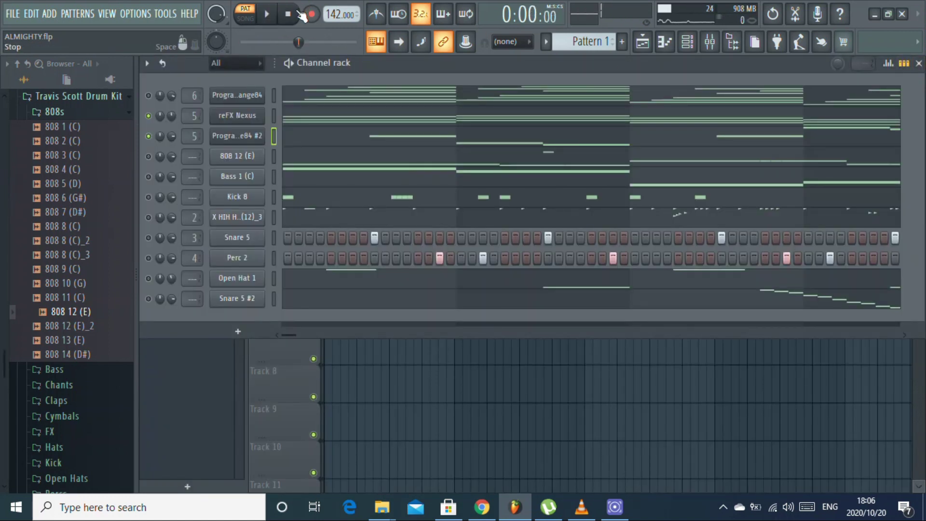
pyautogui.click(417, 137)
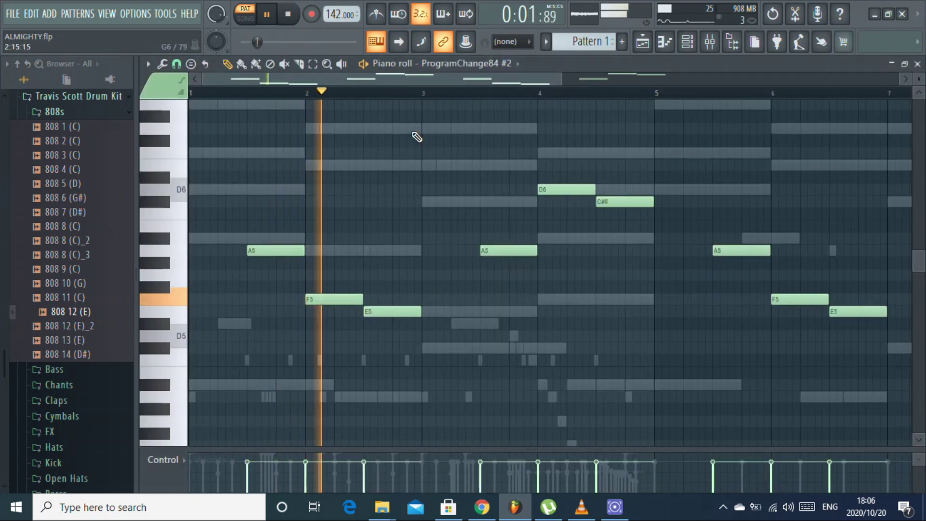
# - Try the ProgramChange84 #2 melody one octave higher and one octave lower during playback
pyautogui.press('space')
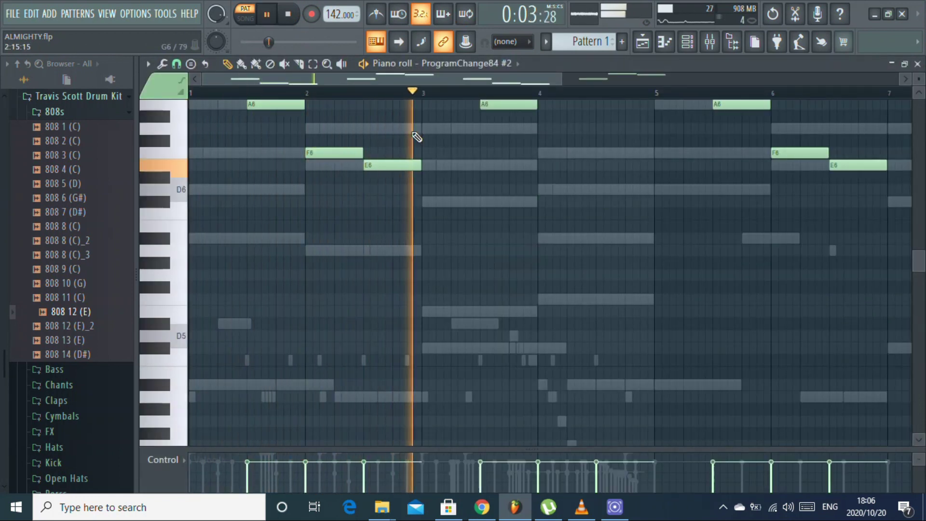
pyautogui.hotkey('ctrl', 'Down')
pyautogui.hotkey('ctrl', 'Down')
pyautogui.press('space')
pyautogui.press('space')
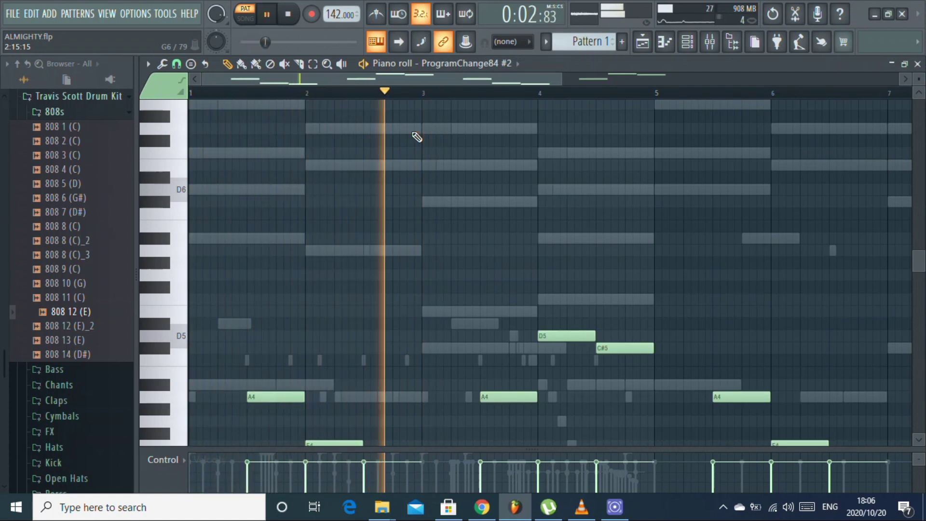
pyautogui.hotkey('ctrl', 'Up')
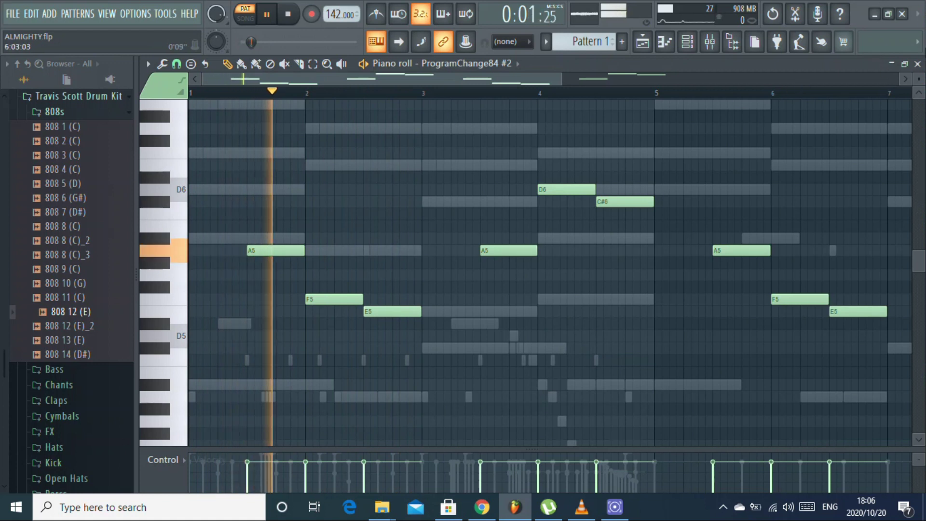
# - Clone the reFX Nexus channel and load the London On Da Track - Piano 1 preset in the clone
pyautogui.press('F6')
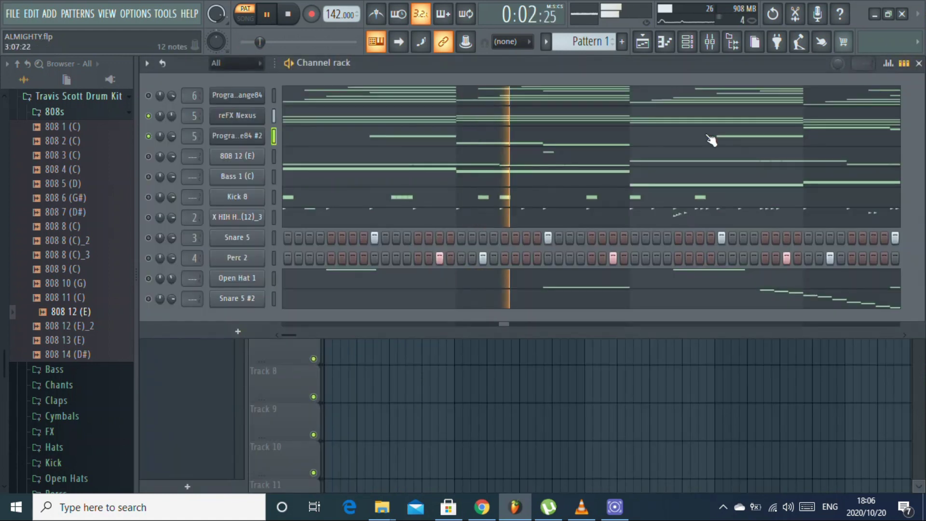
pyautogui.rightClick(249, 118)
pyautogui.rightClick(251, 97)
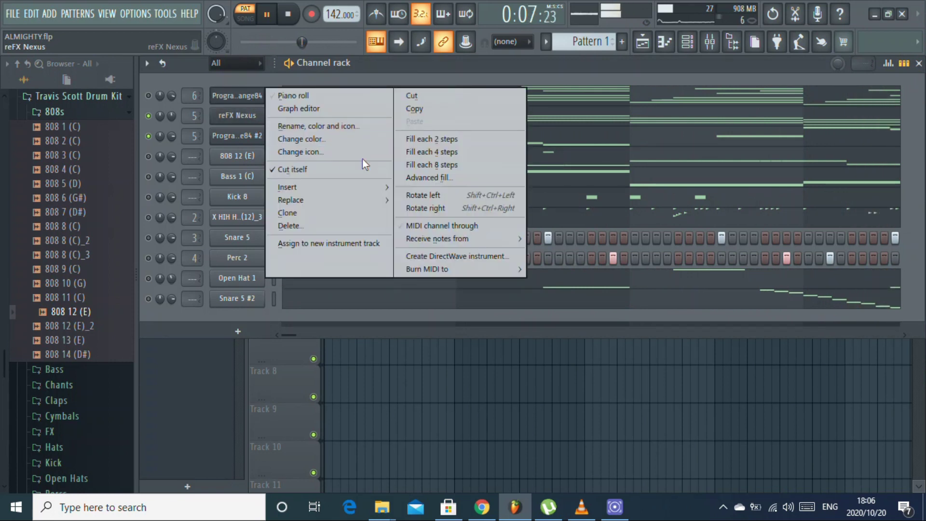
pyautogui.click(250, 114)
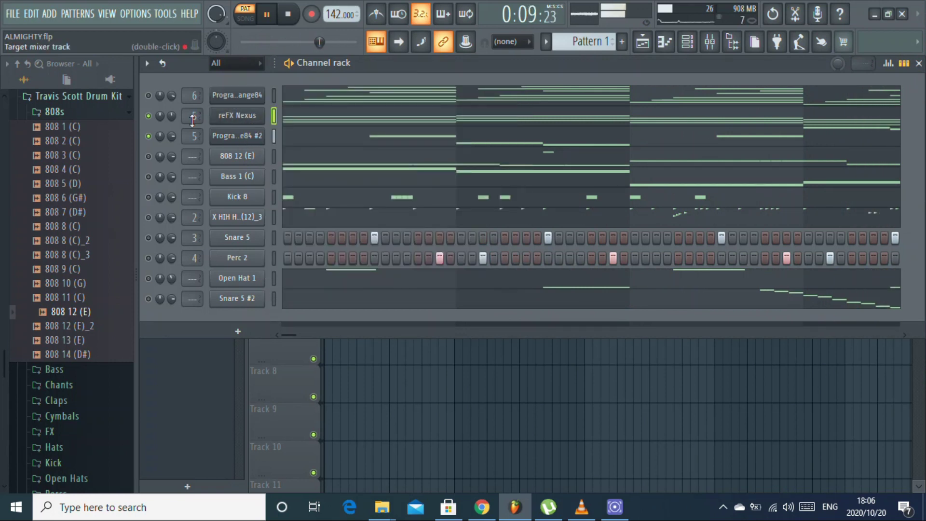
pyautogui.rightClick(232, 121)
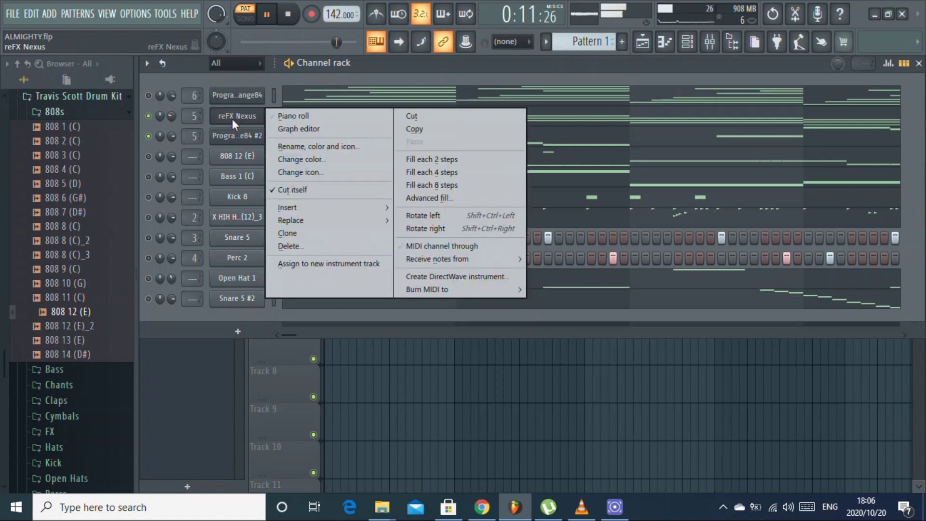
pyautogui.click(504, 128)
pyautogui.click(547, 126)
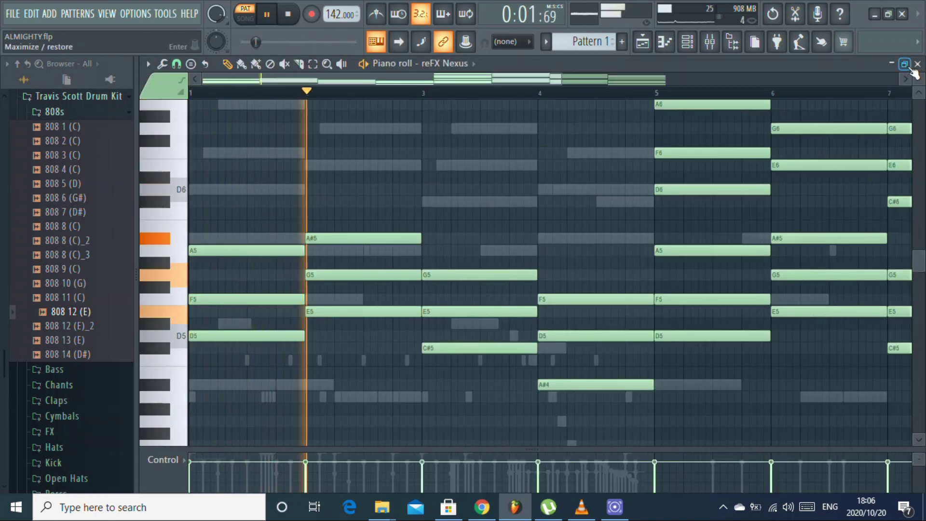
pyautogui.press('F6')
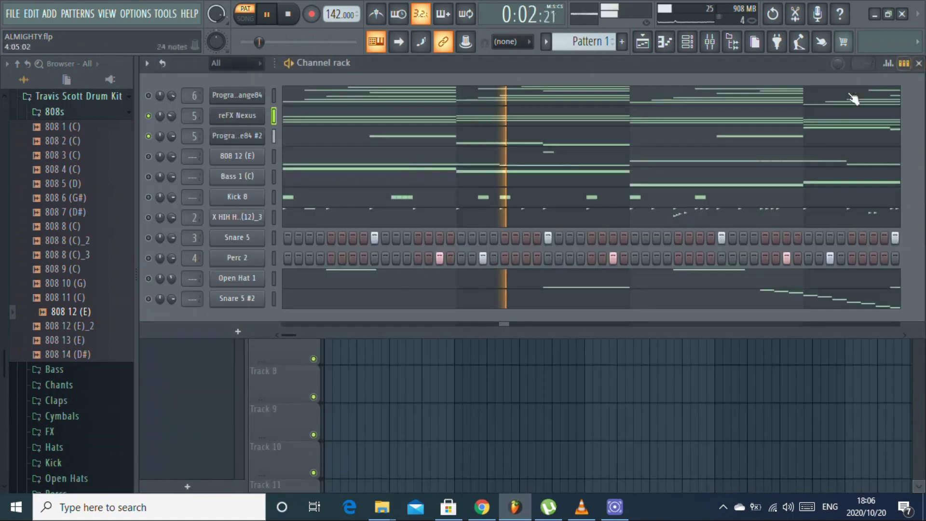
pyautogui.rightClick(239, 120)
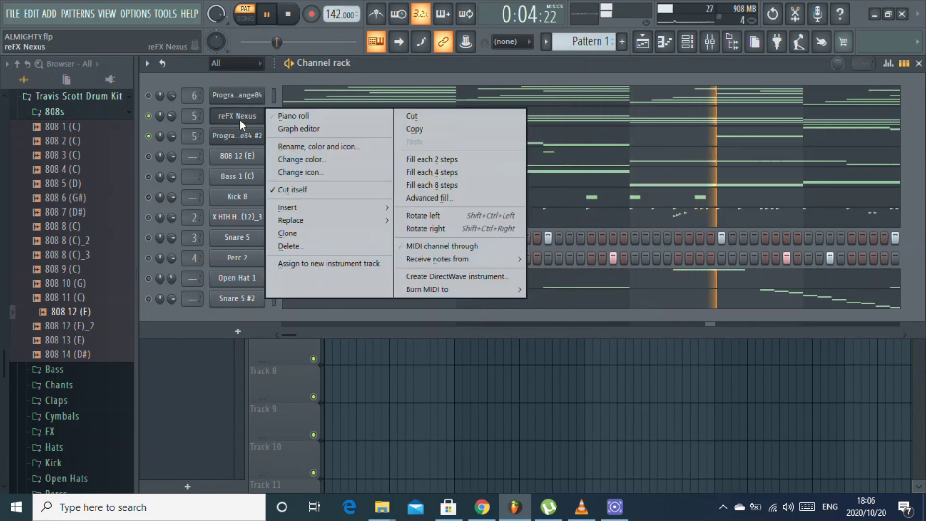
pyautogui.click(299, 233)
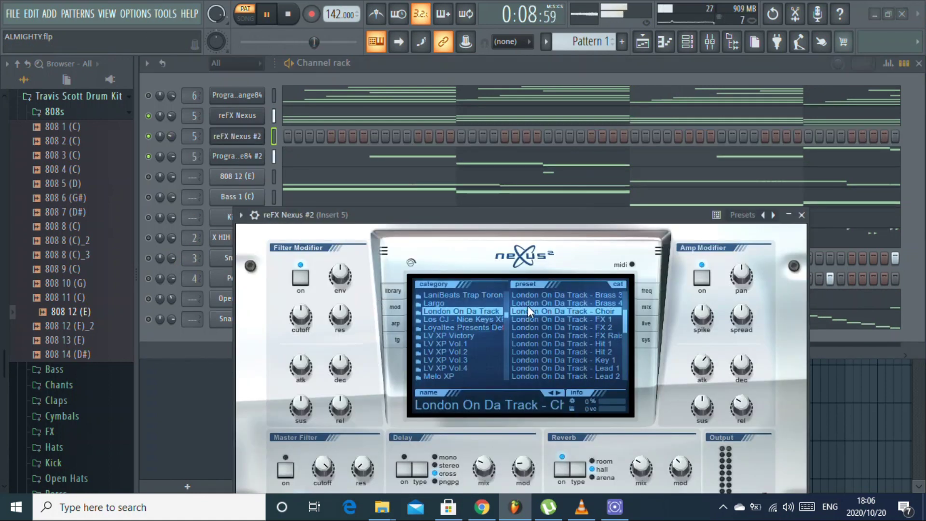
pyautogui.moveTo(625, 327); pyautogui.dragTo(628, 343)
pyautogui.click(615, 337)
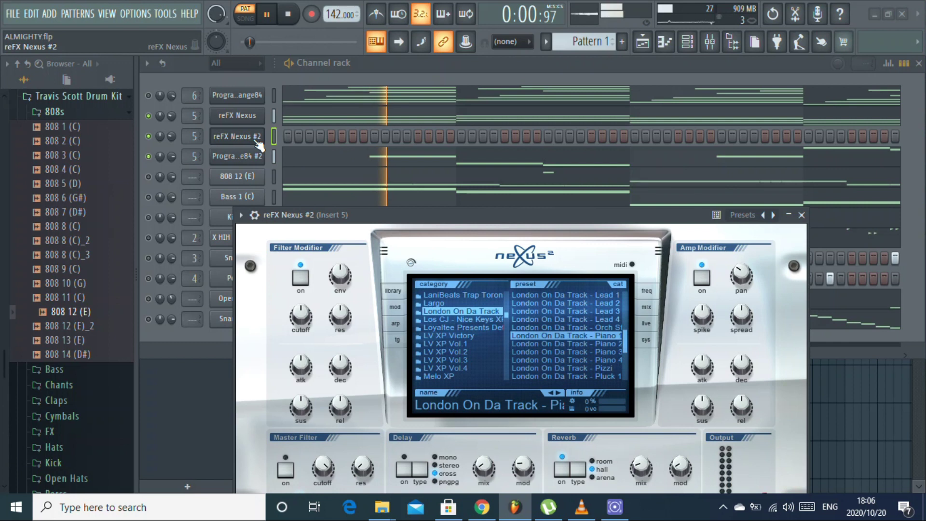
# - Copy the reFX Nexus chords into the reFX Nexus #2 channel and open its notes
pyautogui.rightClick(252, 121)
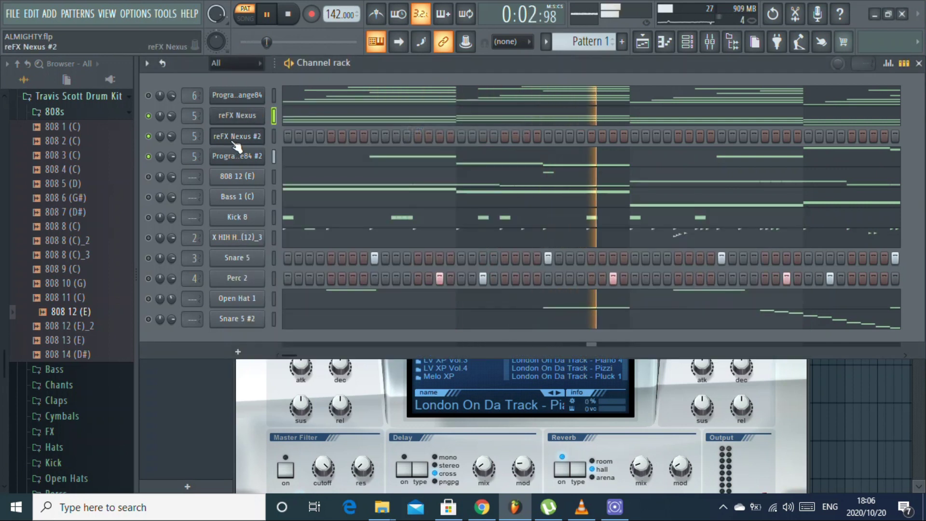
pyautogui.rightClick(236, 144)
pyautogui.click(403, 159)
pyautogui.click(410, 140)
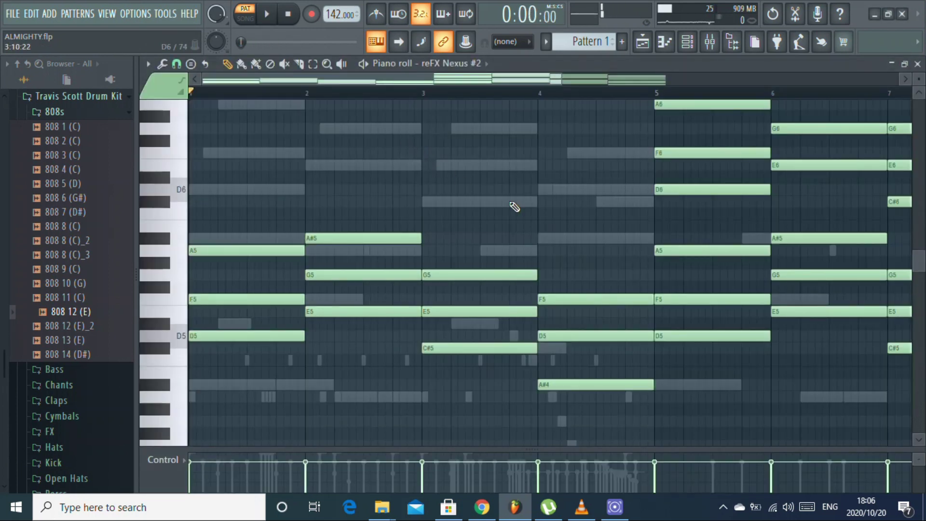
# - Remove the upper-octave chord notes from bars 5 to 8 of reFX Nexus #2 and play the pattern
pyautogui.press('space')
pyautogui.scroll(-3, 566, 74)
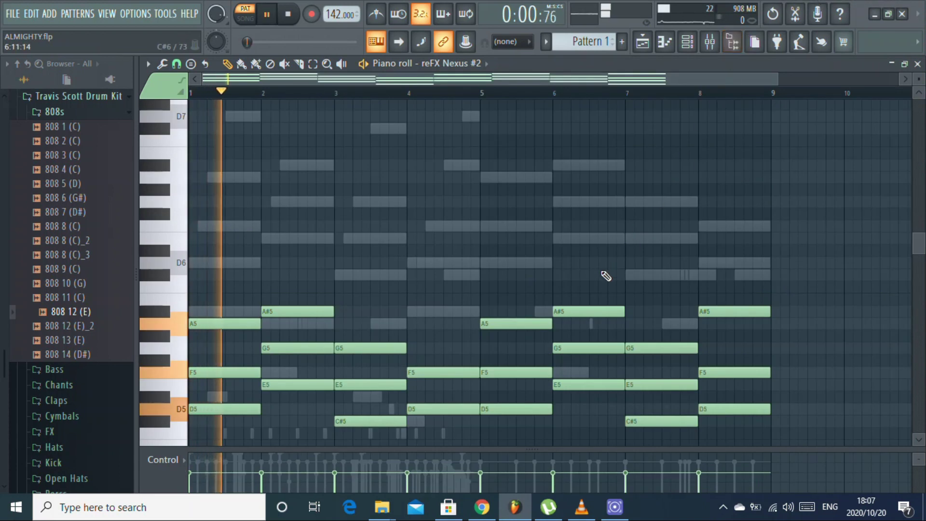
pyautogui.scroll(-5, 605, 274)
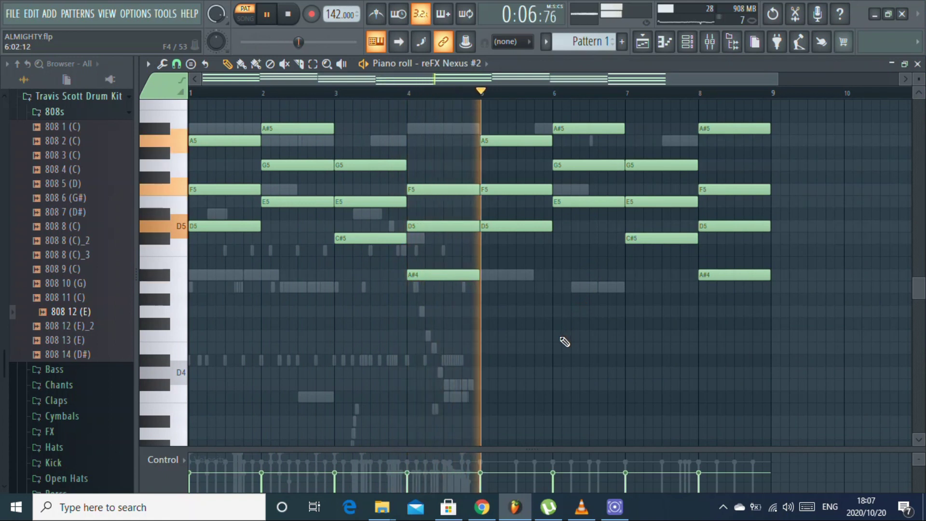
pyautogui.click(917, 63)
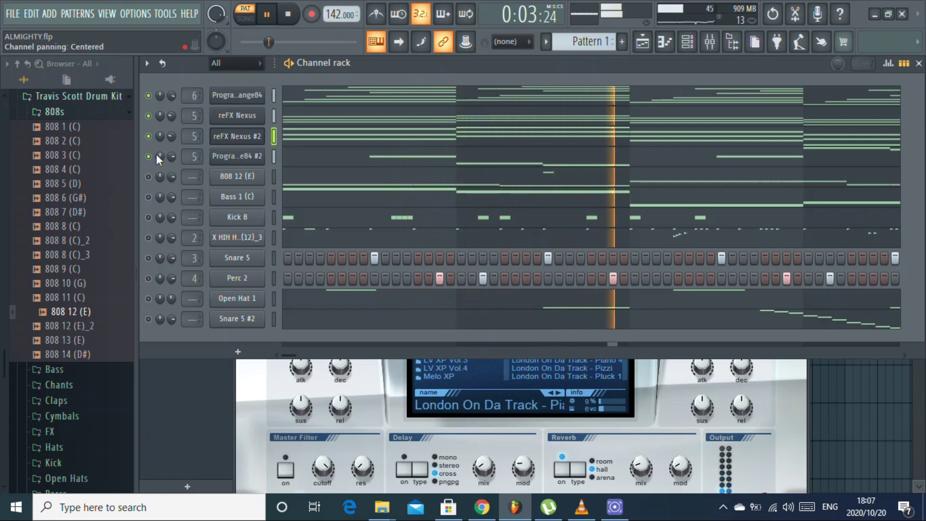
# - Lower the ProgramChange84 #2 channel volume and play ProgramChange84 together with the other melodic channels
pyautogui.moveTo(171, 157); pyautogui.dragTo(170, 166)
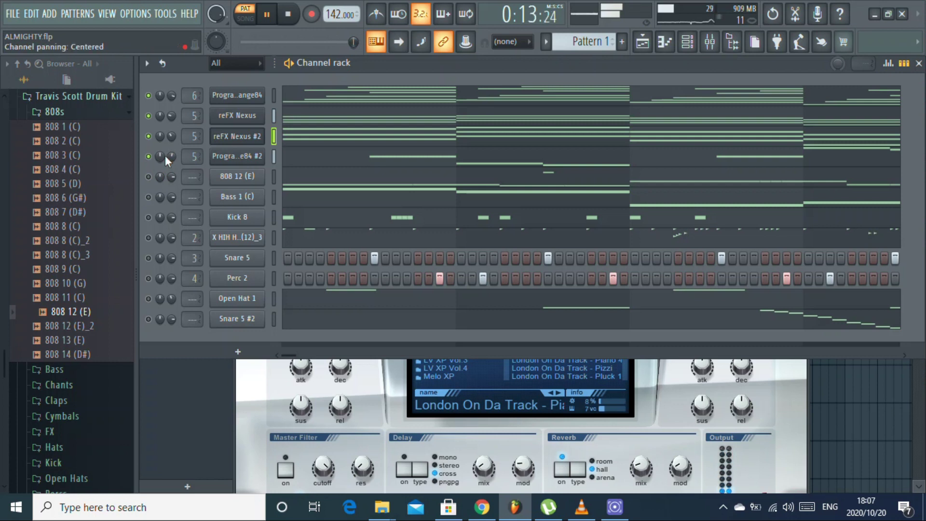
pyautogui.press('space')
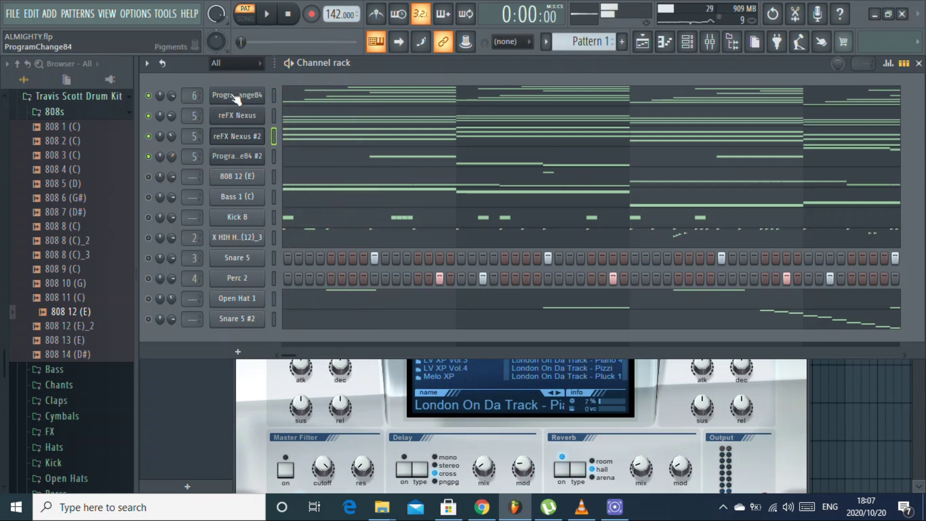
pyautogui.click(303, 99)
pyautogui.press('space')
pyautogui.press('space')
pyautogui.press('space')
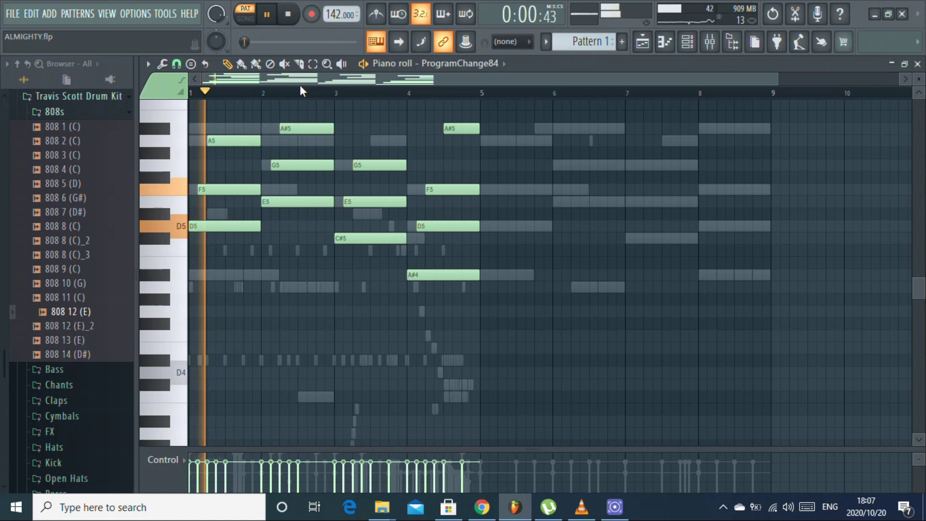
pyautogui.press('F6')
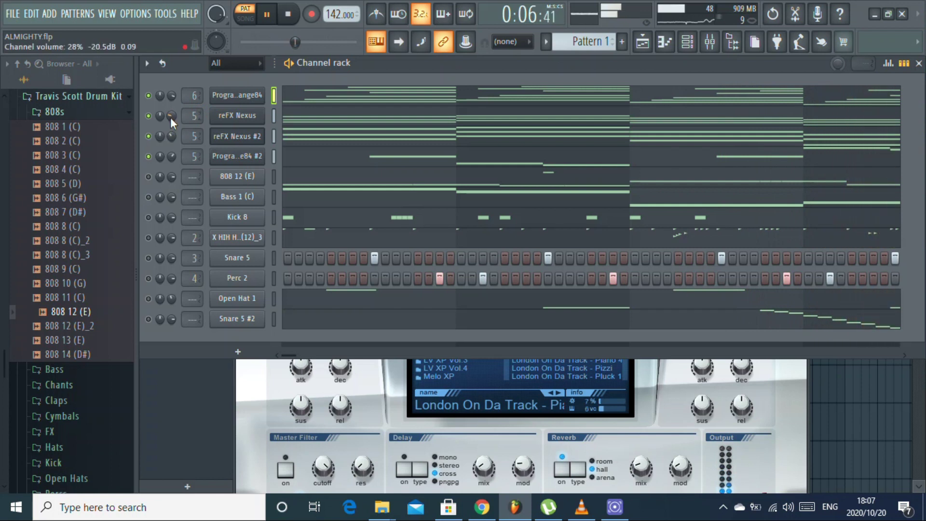
# - Play the melodies with the drums, then leave only reFX Nexus, reFX Nexus #2 and Bass 1 (C) unmuted and play them
pyautogui.press('space')
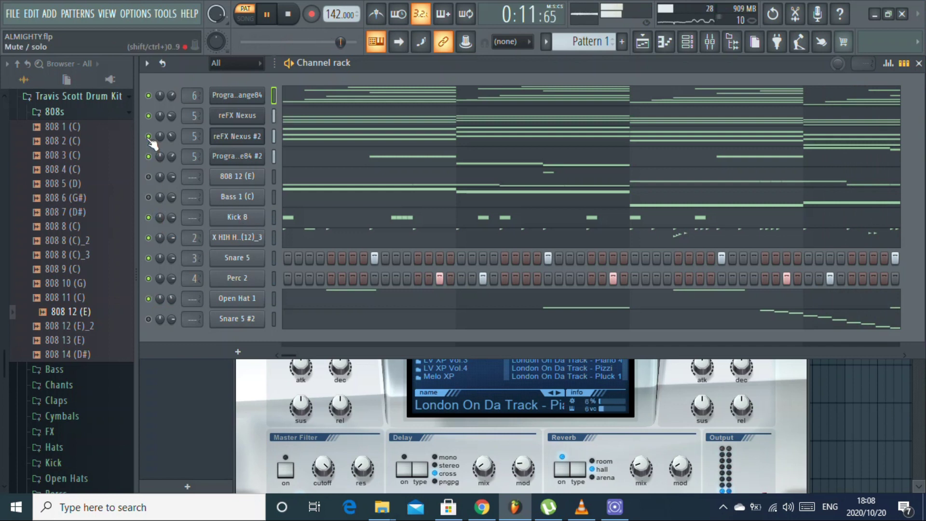
pyautogui.click(149, 116)
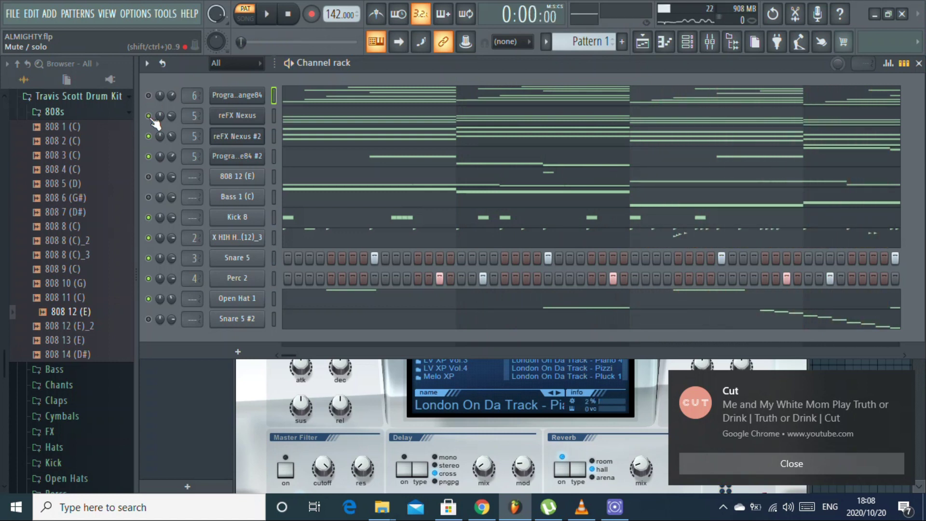
pyautogui.press('space')
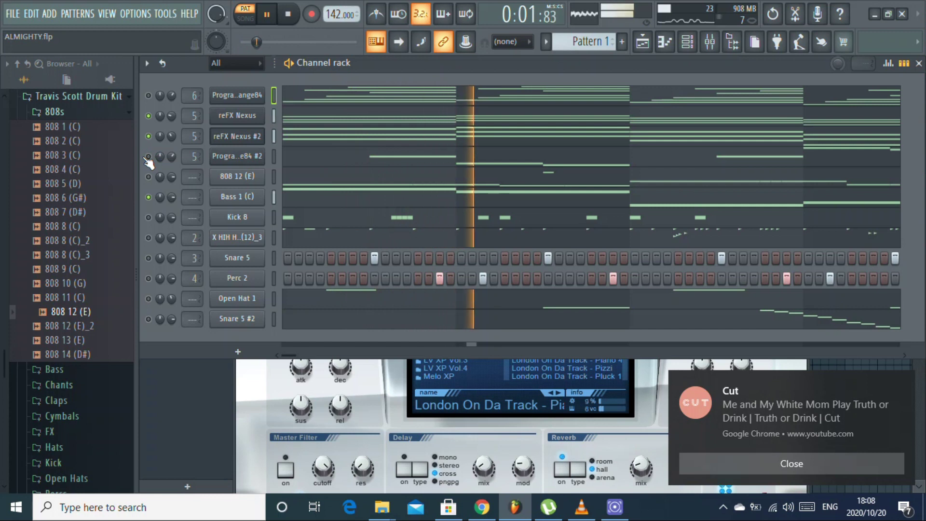
pyautogui.press('space')
# - Try the bar 2 note of Bass 1 (C) at G5 during playback and move it back to A5
pyautogui.click(363, 201)
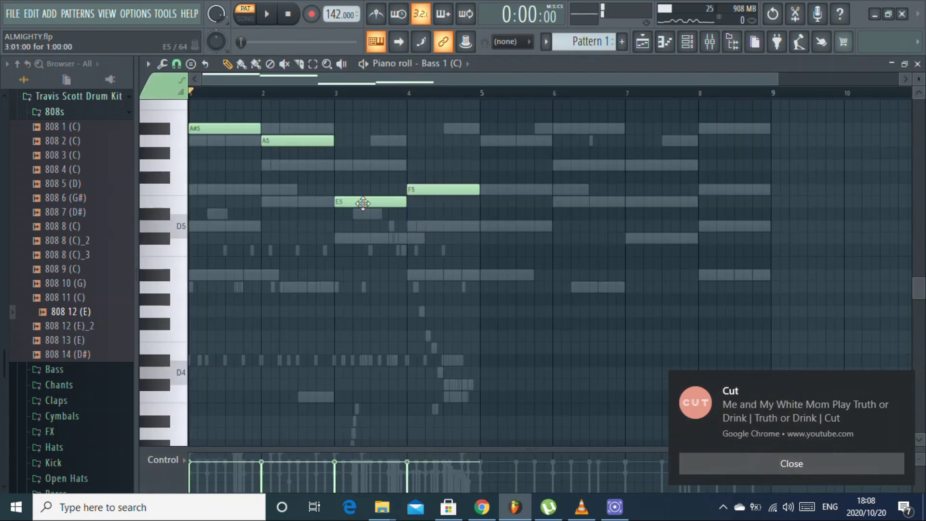
pyautogui.press('space')
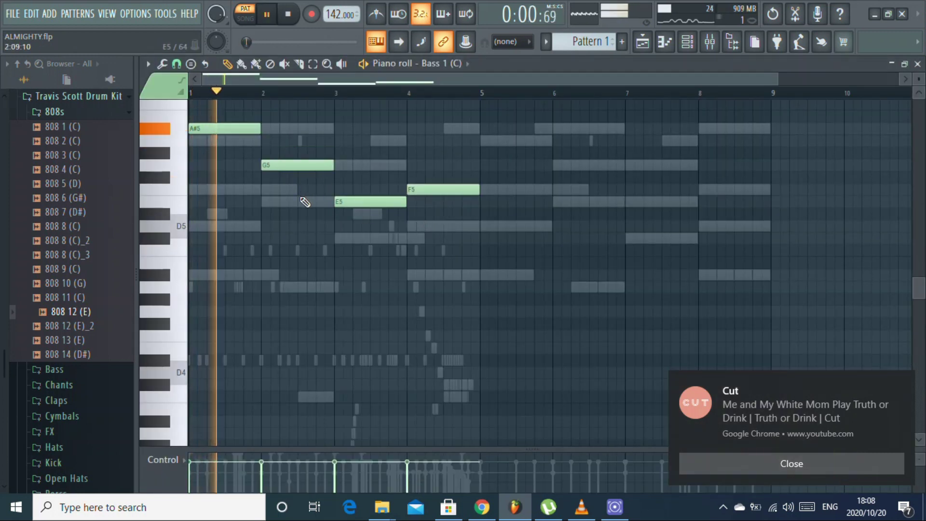
pyautogui.moveTo(291, 165); pyautogui.dragTo(290, 140)
pyautogui.click(917, 63)
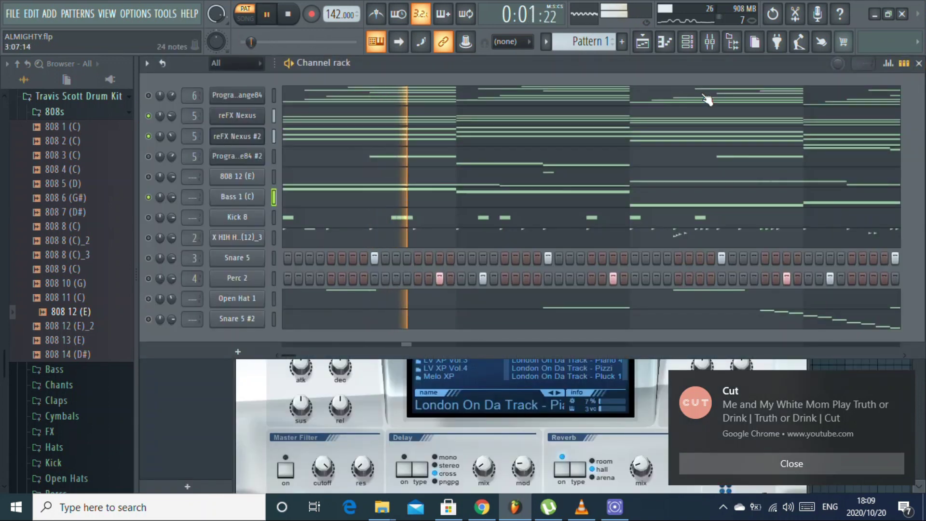
# - Move the bar 2 note of Bass 1 (C) down to G5 and play the bass line
pyautogui.click(396, 199)
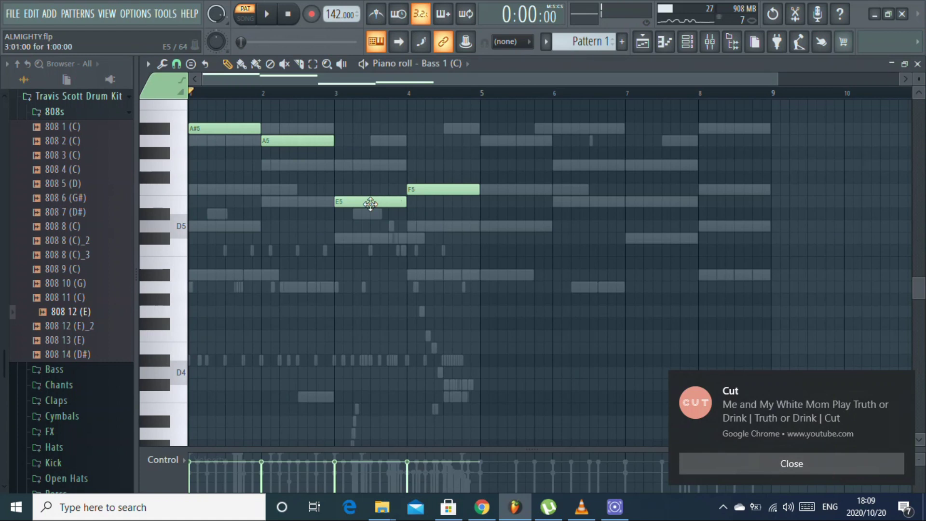
pyautogui.press('space')
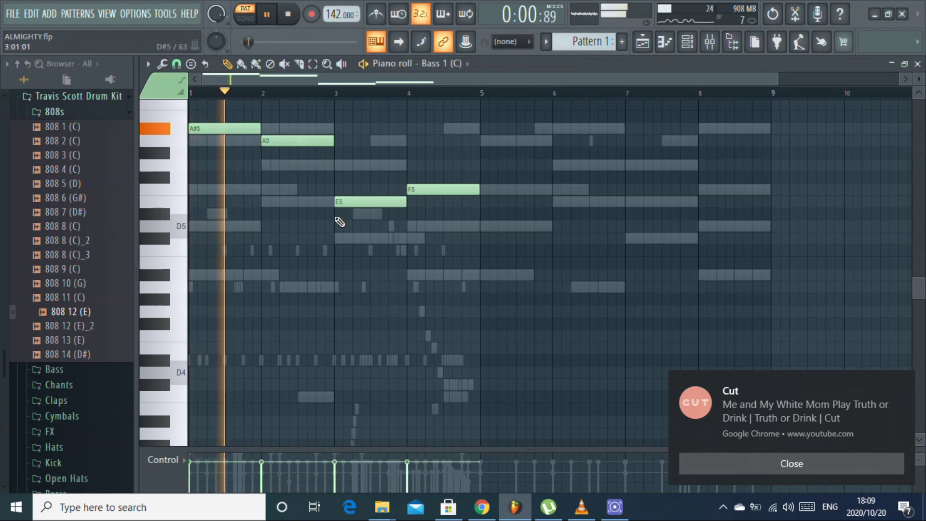
pyautogui.scroll(1, 338, 223)
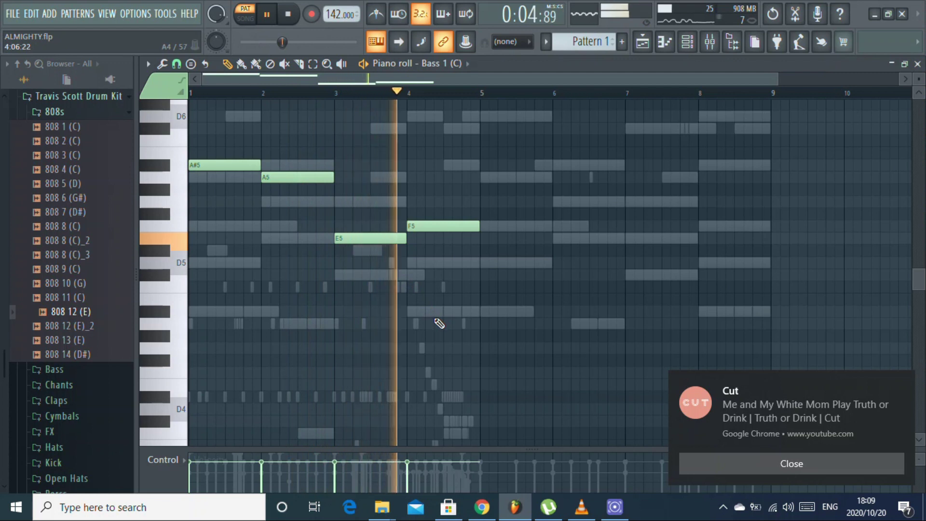
pyautogui.press('space')
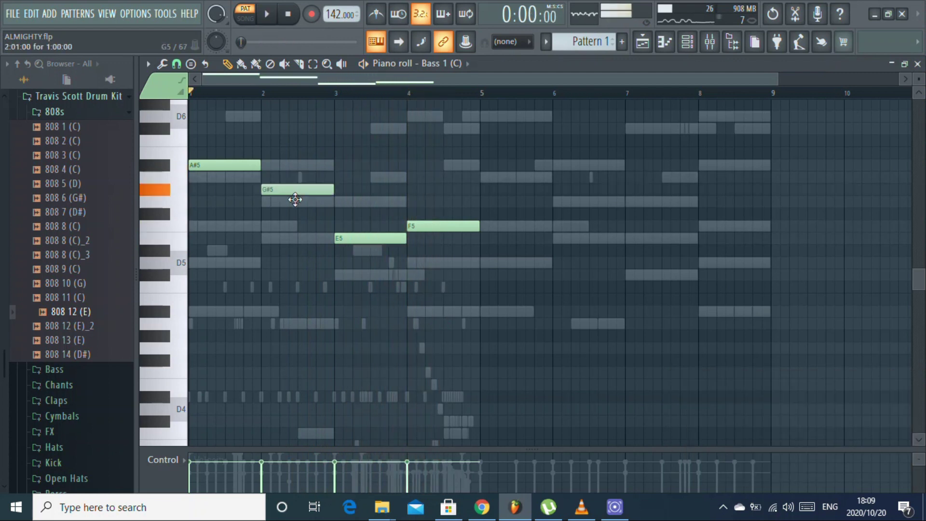
pyautogui.press('space')
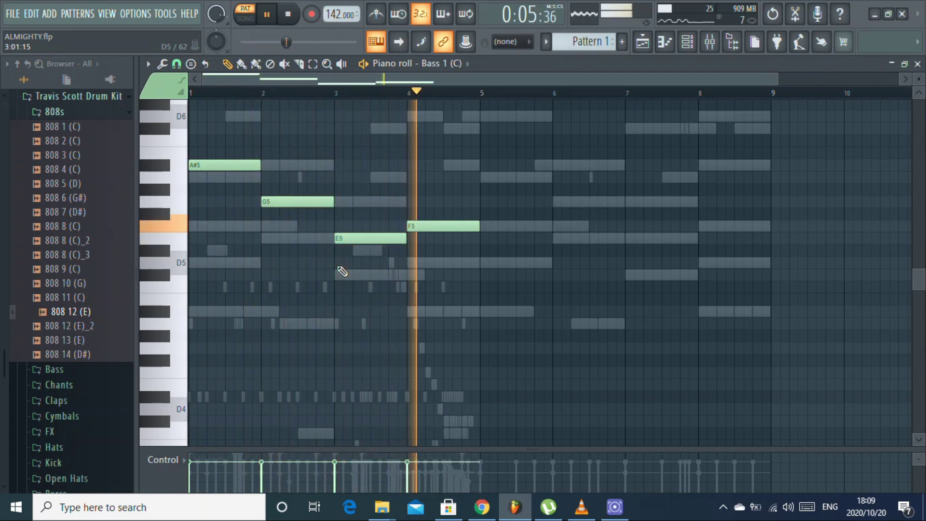
# - Extend the Bass 1 (C) line with one-bar notes D5, E5, G5 and F5 in bars 5 to 8
pyautogui.click(482, 263)
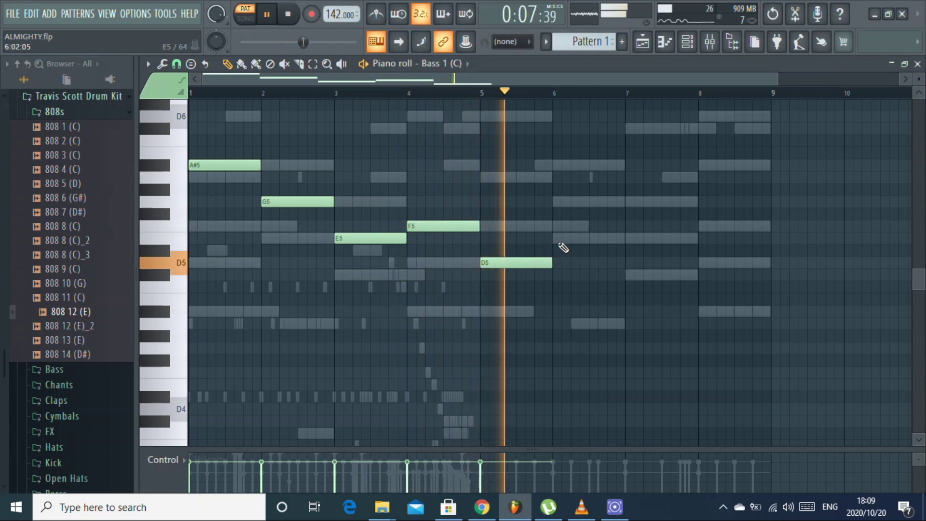
pyautogui.click(556, 238)
pyautogui.click(628, 203)
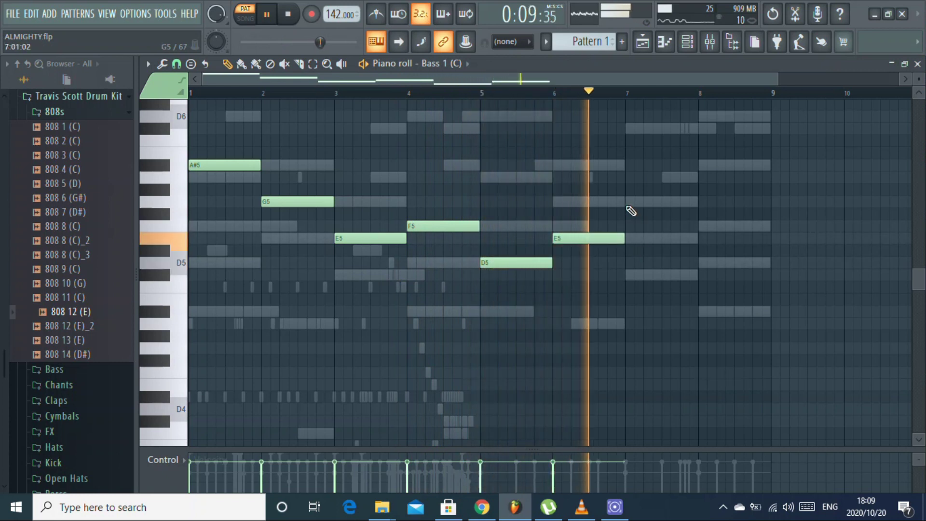
pyautogui.click(702, 226)
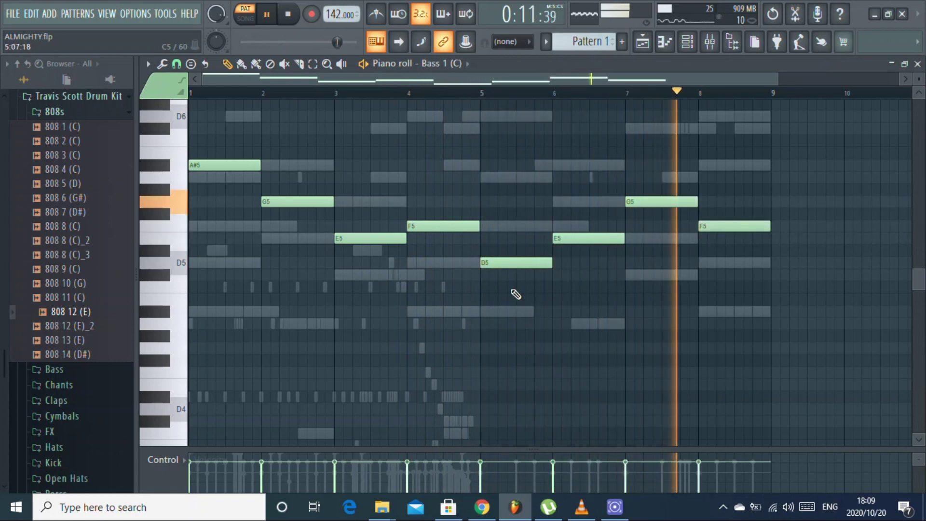
# - Try the bar 8 note of Bass 1 (C) at A#5 and the bar 1 note at F5, playing the line
pyautogui.moveTo(734, 226); pyautogui.dragTo(729, 162)
pyautogui.press('space')
pyautogui.press('space')
pyautogui.press('space')
pyautogui.moveTo(197, 167); pyautogui.dragTo(209, 237)
pyautogui.press('space')
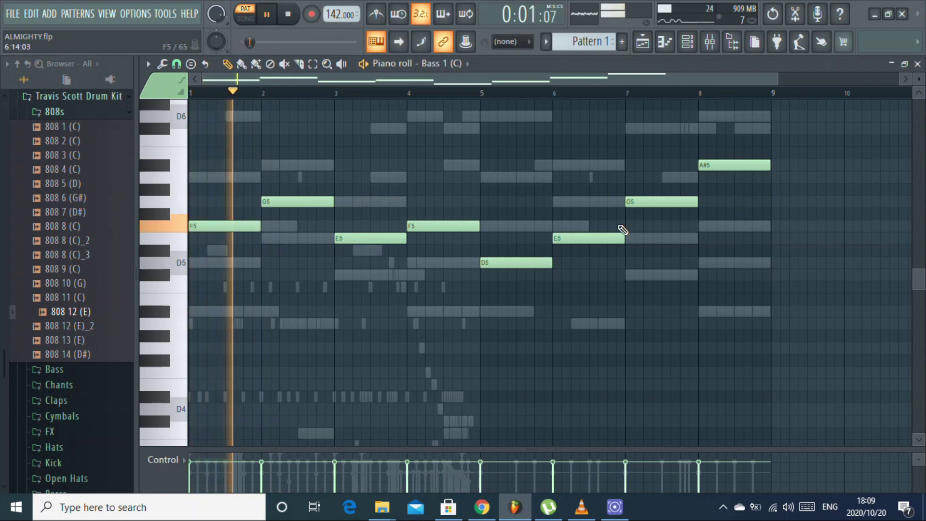
# - Try the bar 8 note of Bass 1 (C) at B5, return the bar 1 note to A#5, and play the line
pyautogui.press('space')
pyautogui.moveTo(706, 165); pyautogui.dragTo(712, 224)
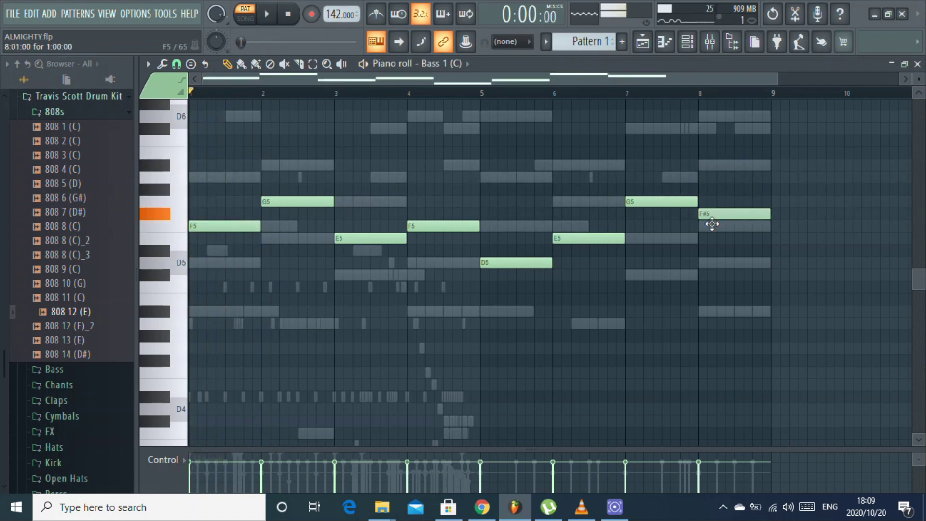
pyautogui.moveTo(706, 264); pyautogui.dragTo(704, 156)
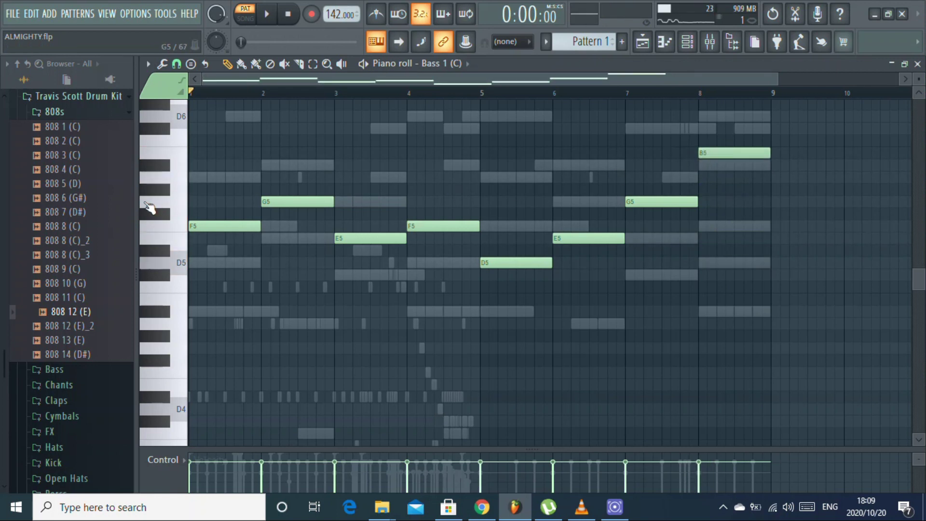
pyautogui.press('space')
pyautogui.press('space')
pyautogui.press('space')
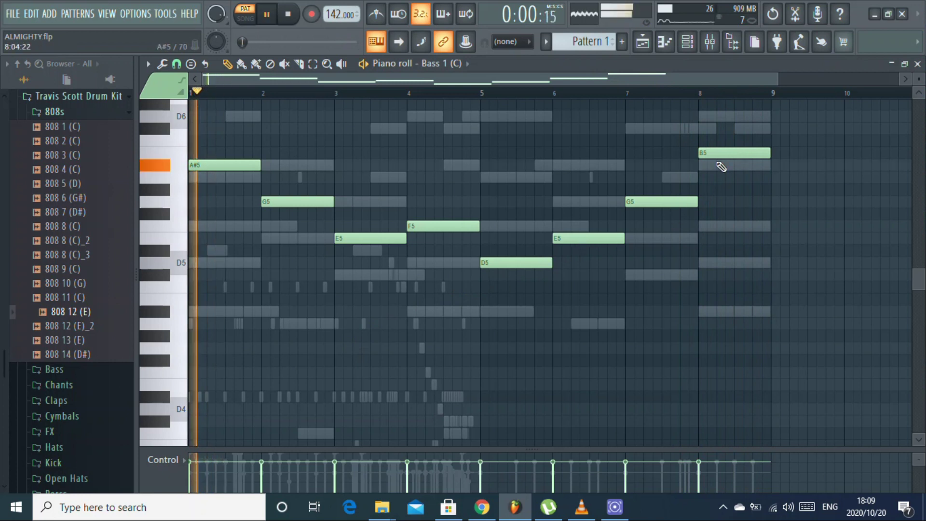
# - Try the bar 8 note of Bass 1 (C) at E5 during playback and move it back to F5
pyautogui.moveTo(714, 154); pyautogui.dragTo(713, 234)
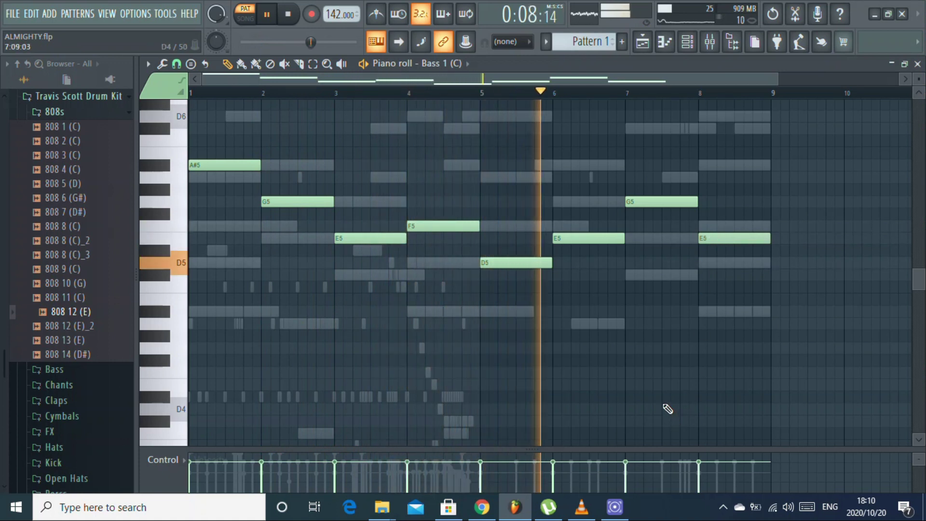
pyautogui.press('space')
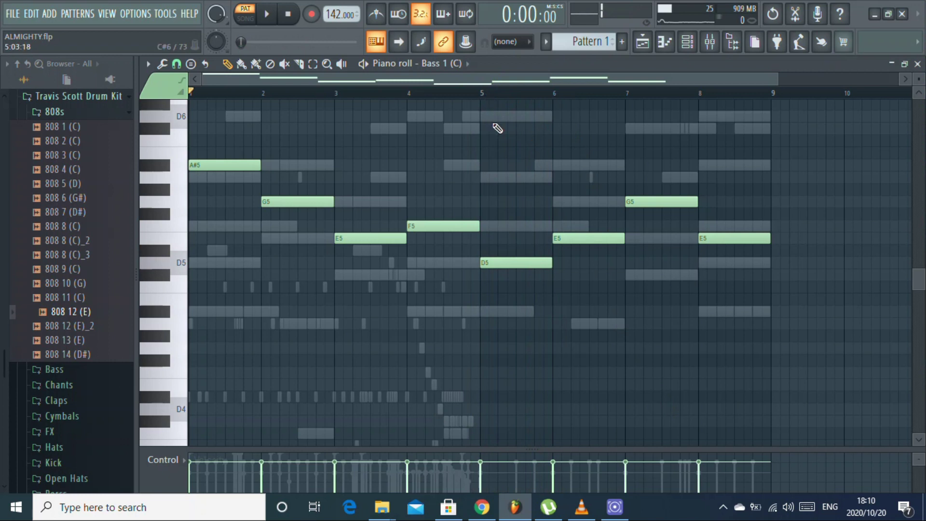
pyautogui.press('space')
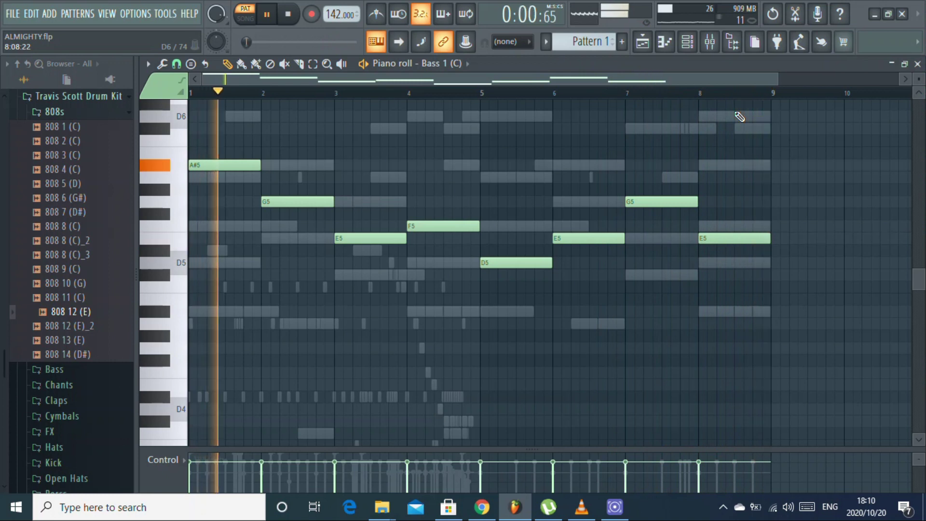
pyautogui.moveTo(737, 239); pyautogui.dragTo(740, 226)
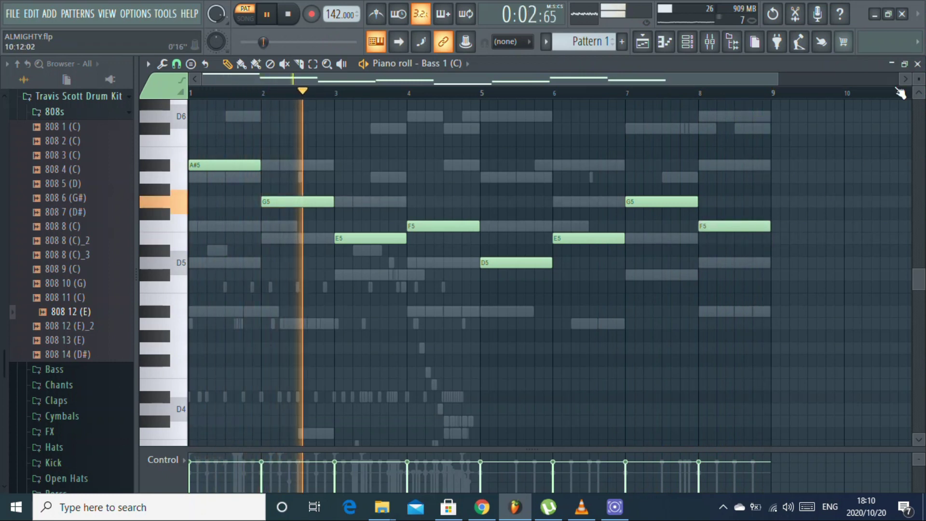
# - Set the Progra..e84 #2 channel's volume to 63% during playback and save the project
pyautogui.press('F6')
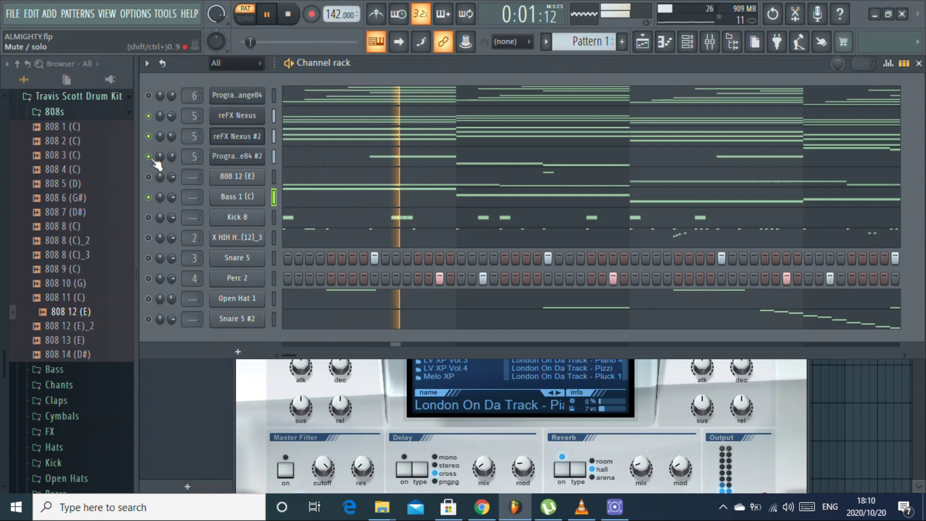
pyautogui.moveTo(170, 157); pyautogui.dragTo(169, 166)
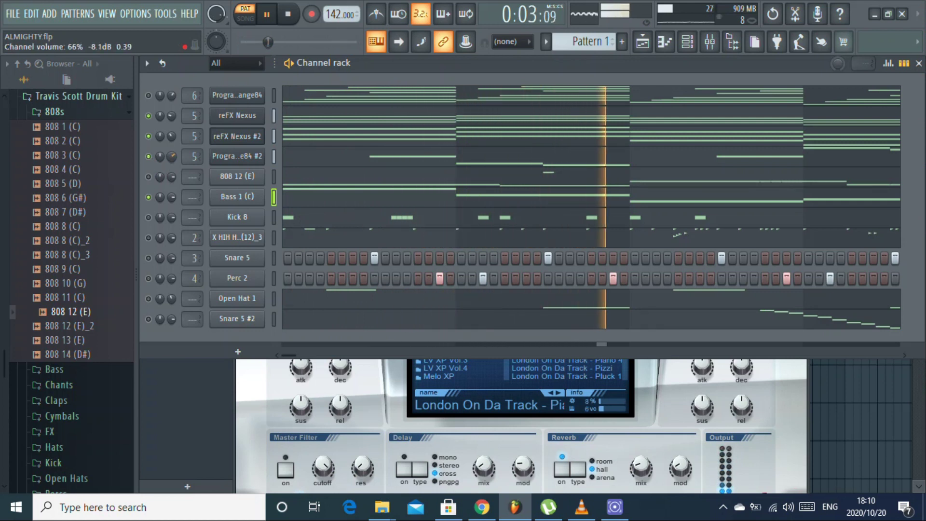
pyautogui.scroll(-3, 173, 158)
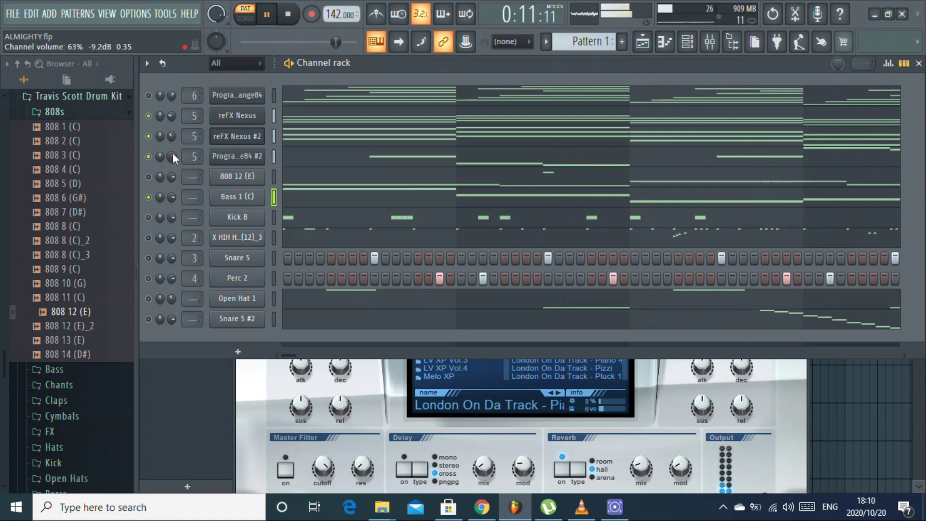
pyautogui.click(11, 14)
pyautogui.click(30, 76)
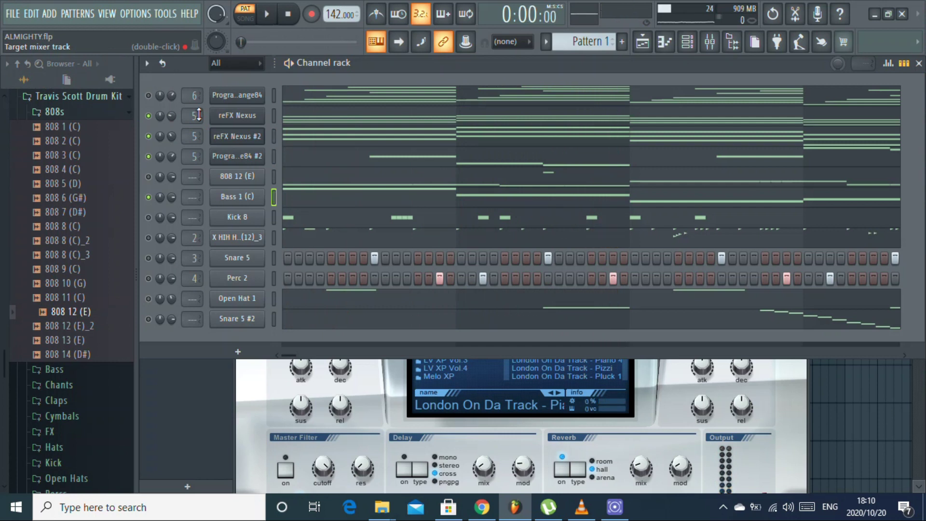
# - Leave only reFX Nexus #2 unmuted and open its notes in the piano roll during playback
pyautogui.rightClick(147, 121)
pyautogui.click(180, 103)
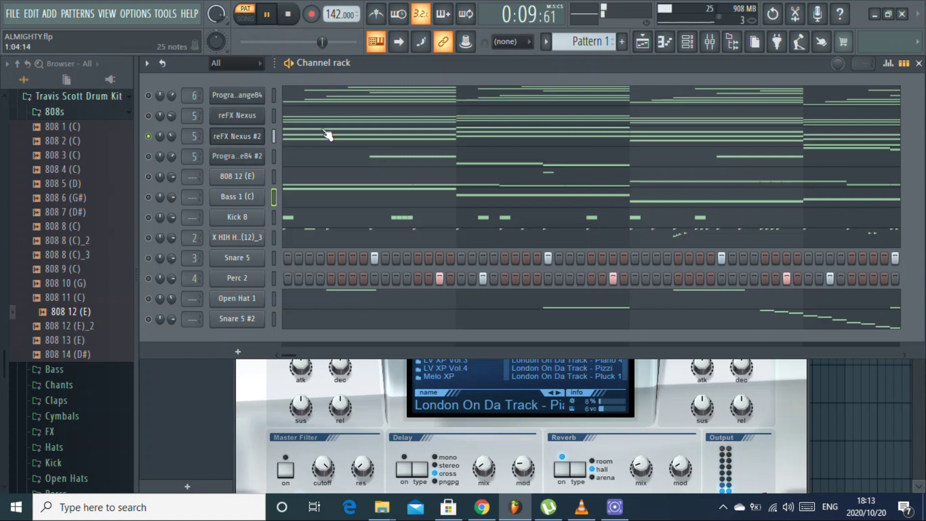
pyautogui.click(296, 141)
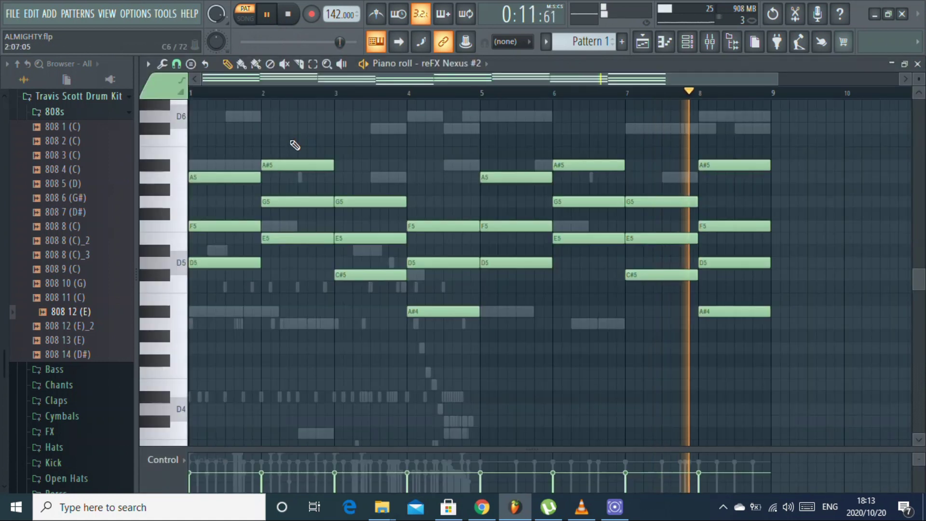
pyautogui.scroll(3, 194, 192)
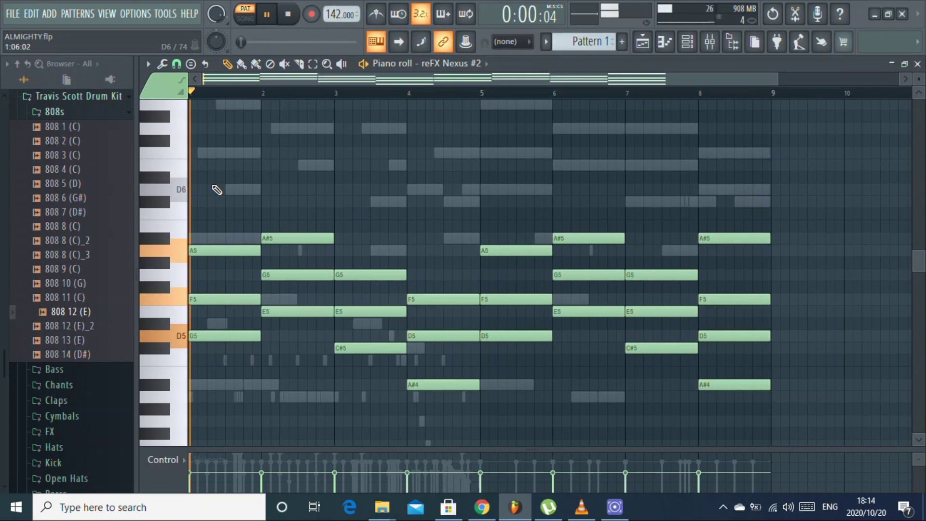
# - Try one-bar notes D6, E6 and G6 starting mid-bars 1, 2 and 3 of reFX Nexus #2, adding F6 and A6 above the D6
pyautogui.click(226, 189)
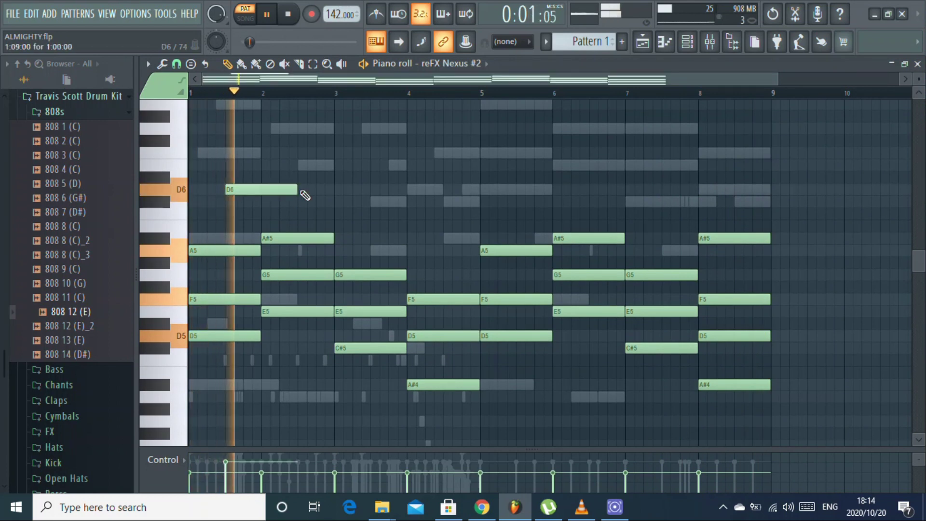
pyautogui.click(301, 166)
pyautogui.click(373, 202)
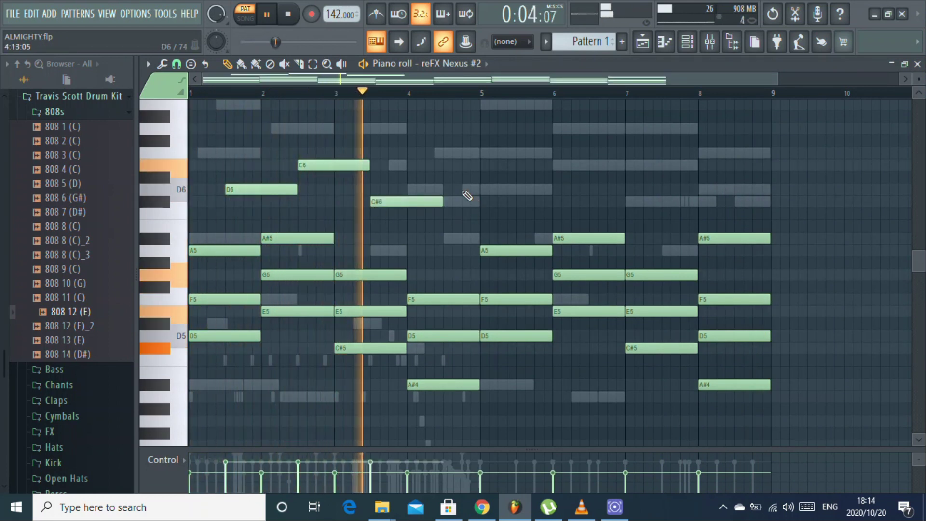
pyautogui.moveTo(383, 201); pyautogui.dragTo(372, 130)
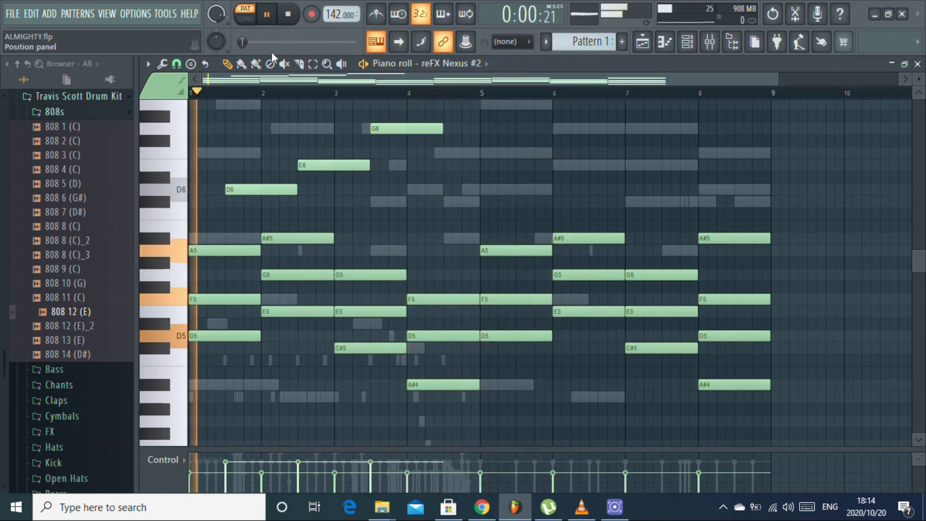
pyautogui.scroll(3, 251, 160)
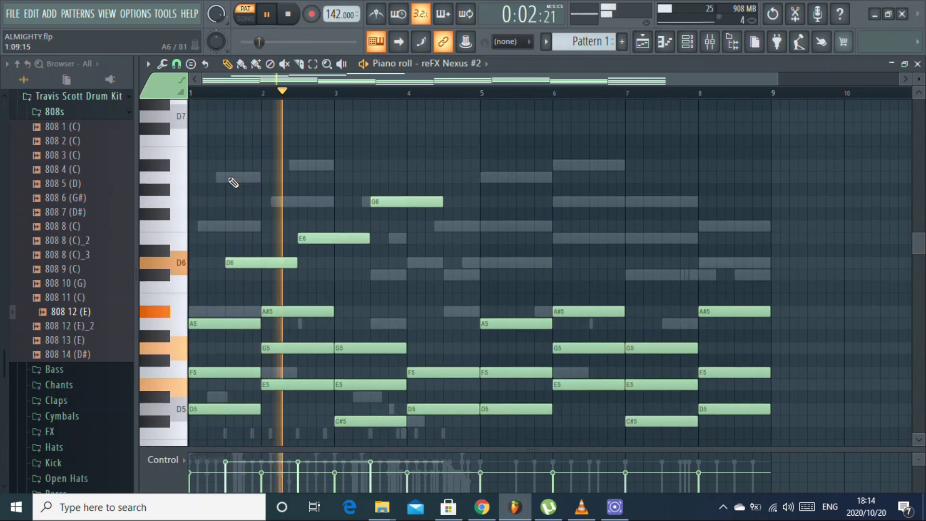
pyautogui.click(232, 178)
pyautogui.click(226, 227)
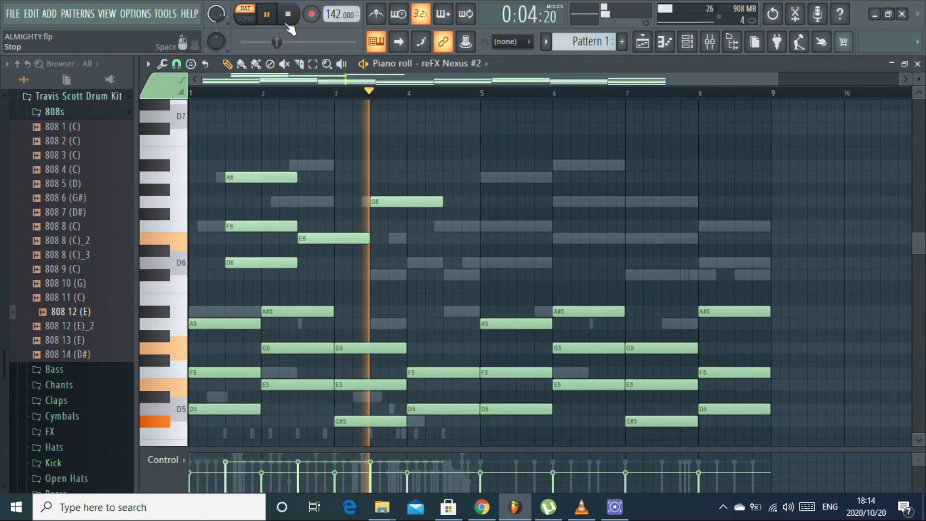
pyautogui.press('space')
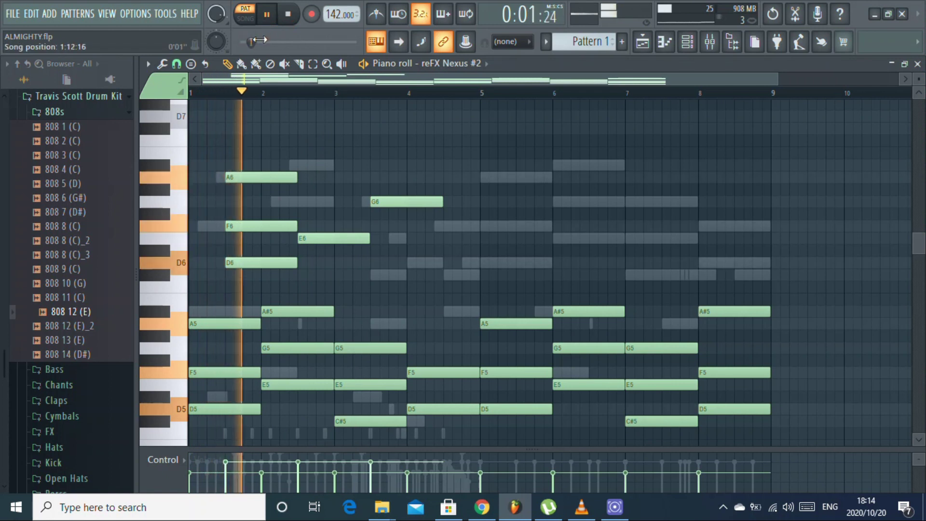
# - Try filling the upper reFX Nexus #2 chords with G6 and A#6 in bar 2 and C#6 and A5 from mid-bar 3
pyautogui.click(303, 202)
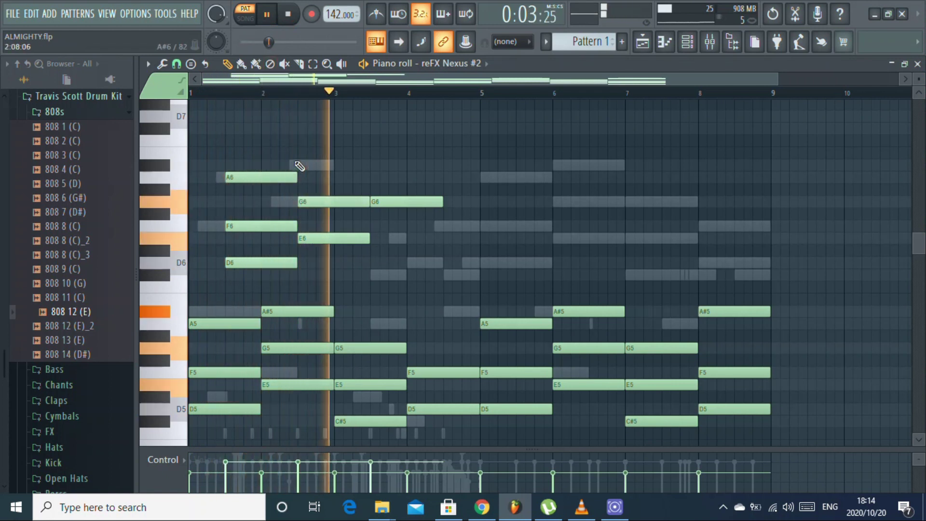
pyautogui.click(303, 165)
pyautogui.click(374, 275)
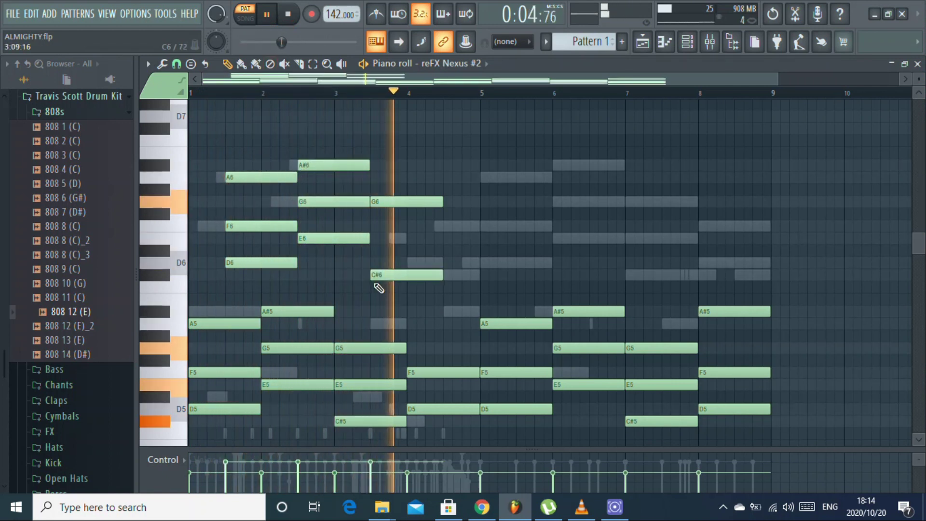
pyautogui.click(375, 323)
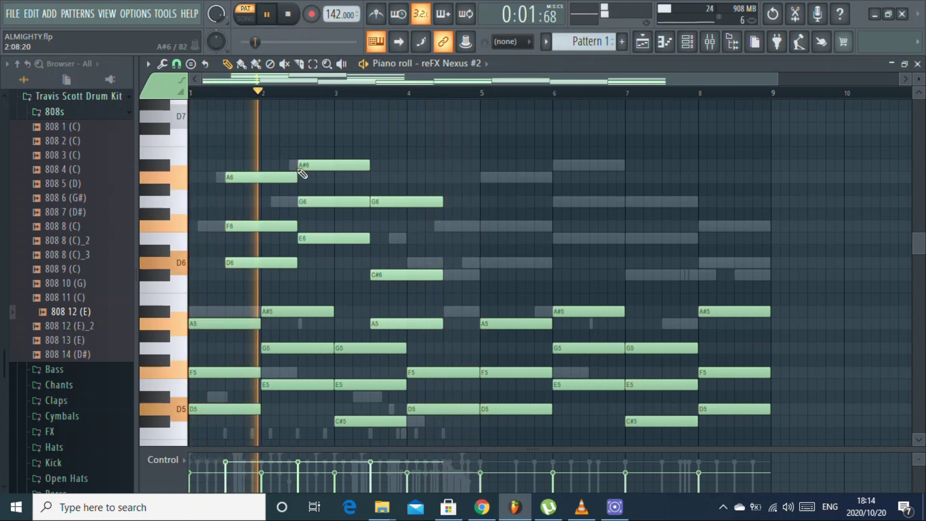
pyautogui.click(283, 202)
pyautogui.click(292, 165)
pyautogui.click(289, 14)
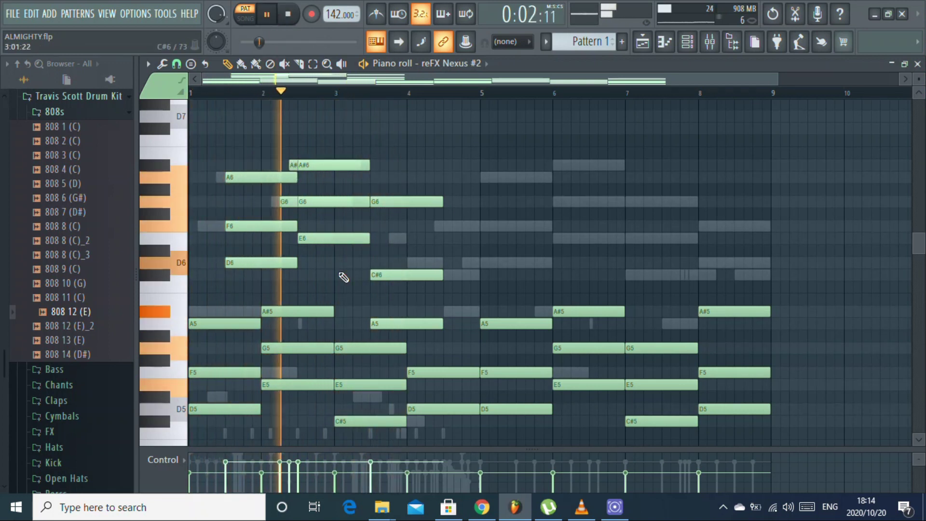
# - Delete all the notes added over the original reFX Nexus #2 chords in bars 1 to 4
pyautogui.rightClick(332, 165)
pyautogui.rightClick(284, 225)
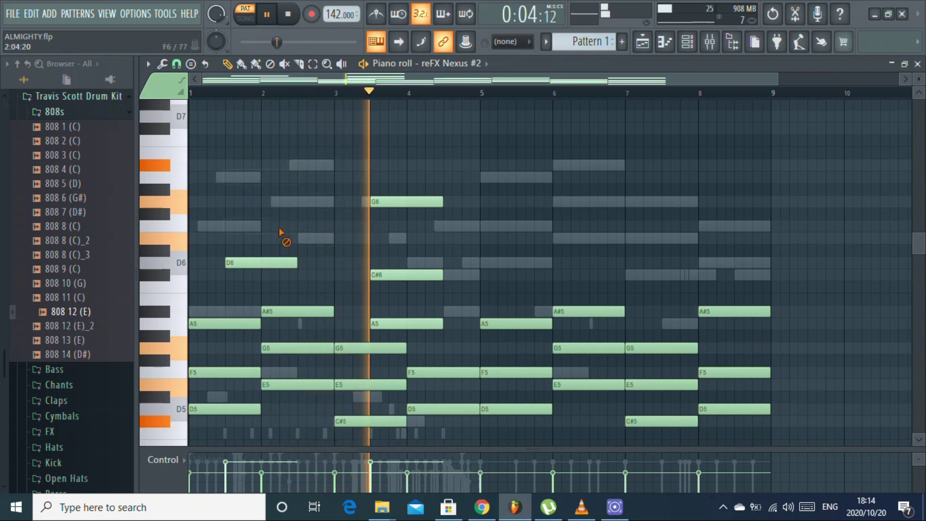
pyautogui.rightClick(284, 263)
pyautogui.rightClick(392, 201)
pyautogui.rightClick(400, 275)
pyautogui.rightClick(392, 322)
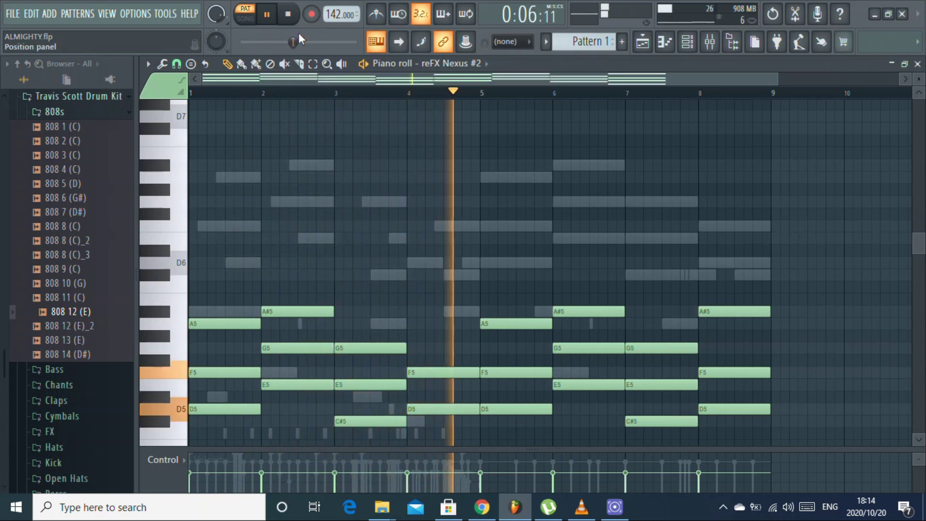
# - Play the reFX Nexus #2 chords and bring up the Channel rack
pyautogui.click(289, 14)
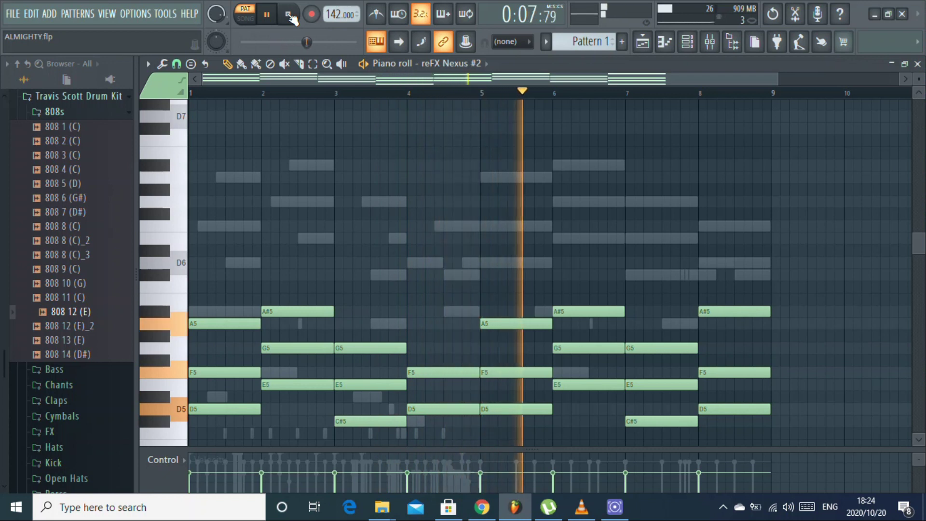
pyautogui.click(687, 42)
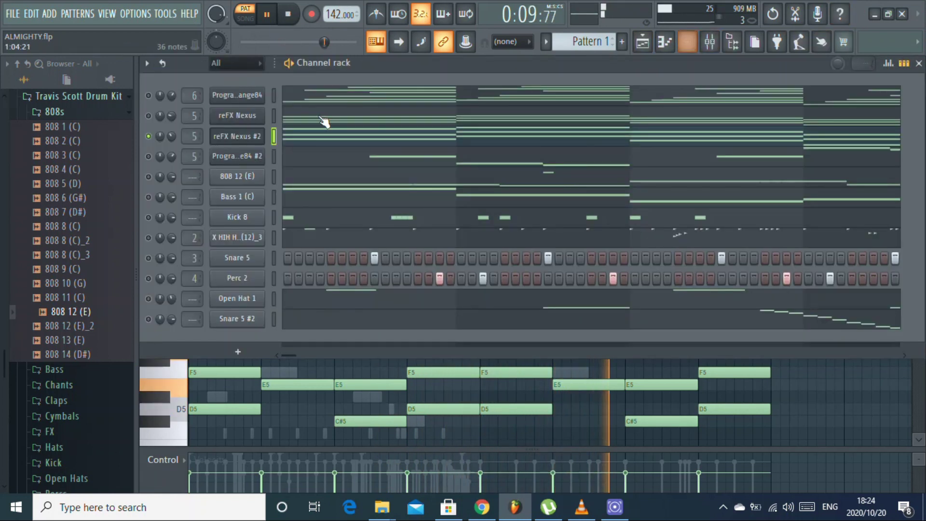